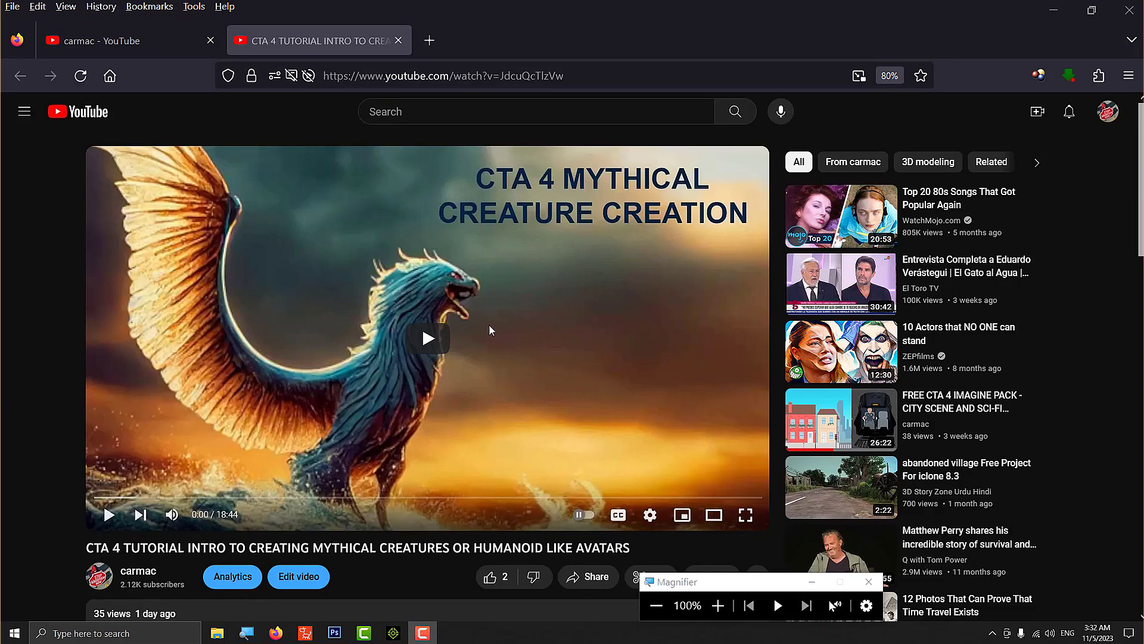
Step: Compare the mythical creature tutorial video page with the channel's video and playlist listing
click(160, 43)
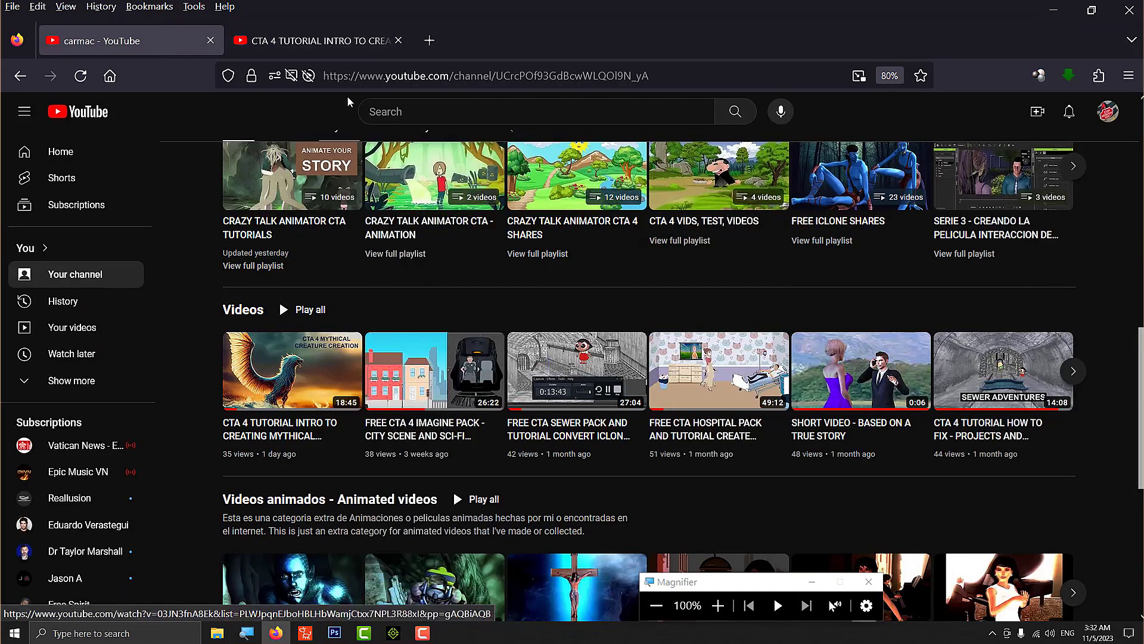
click(327, 47)
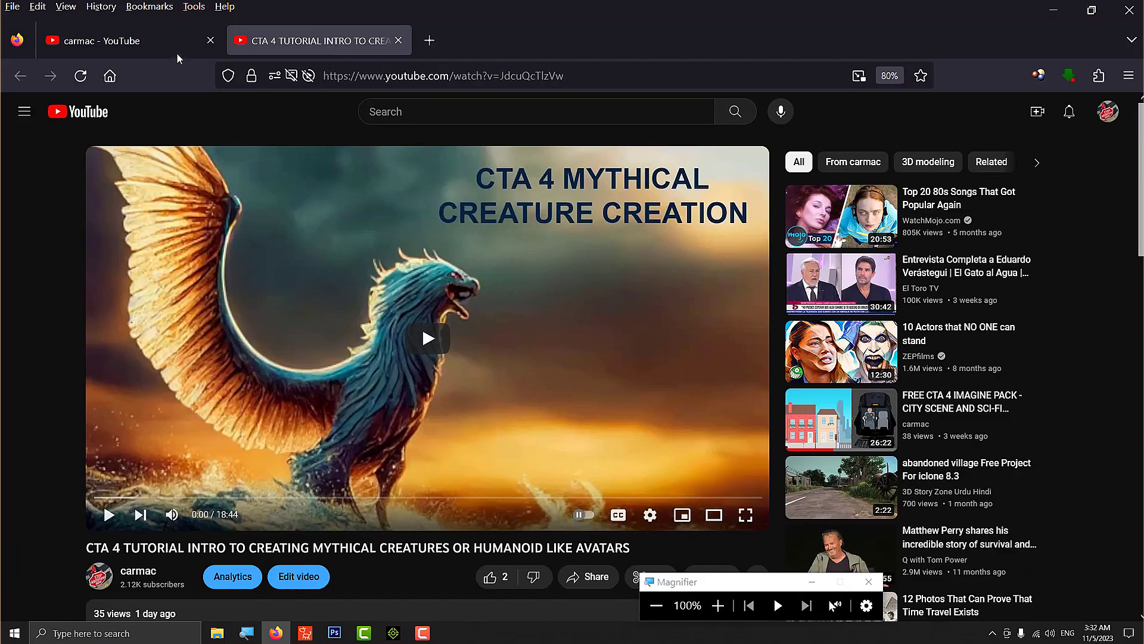
click(159, 41)
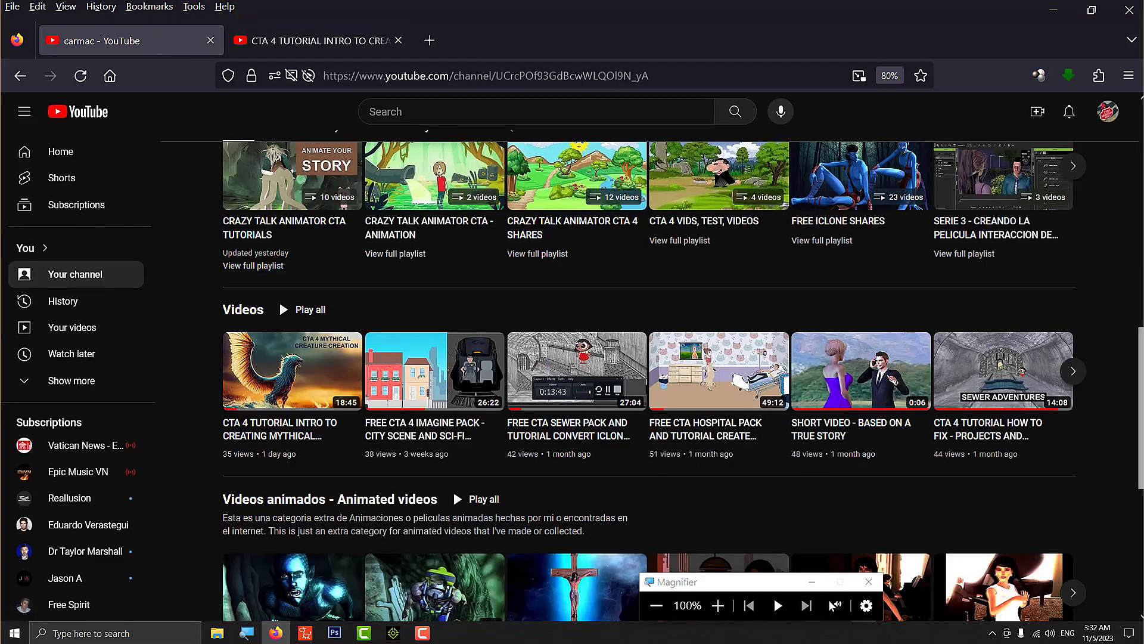
Step: Switch to the File Explorer folder of Triton, mermaid and merman actors and reposition its window to show all the files
key(alt+Tab)
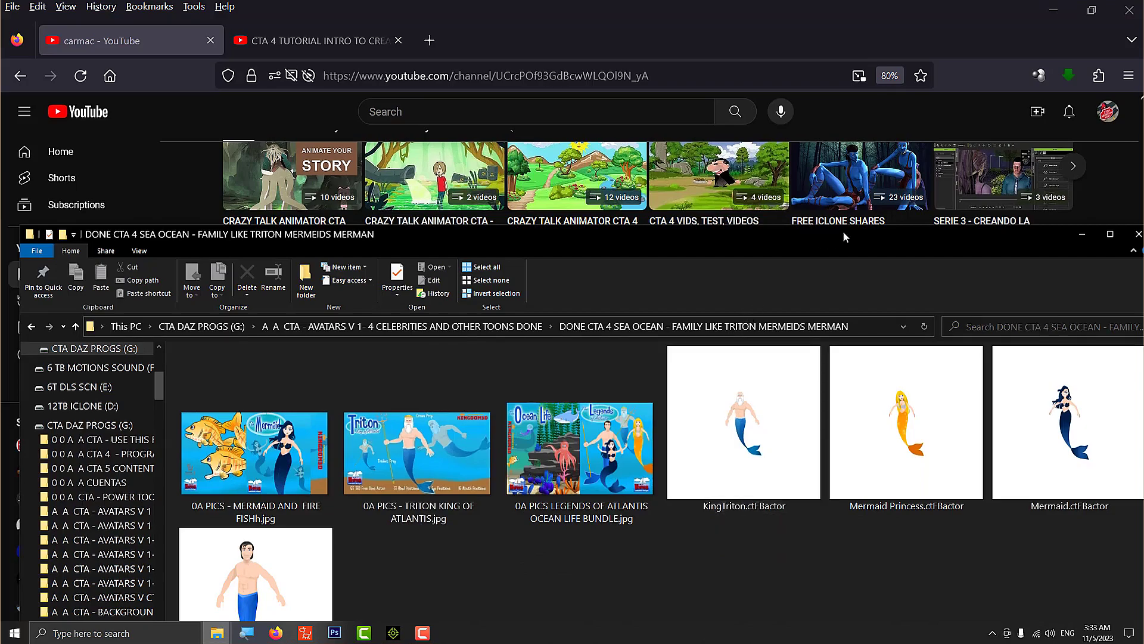
drag(886, 232, 873, 120)
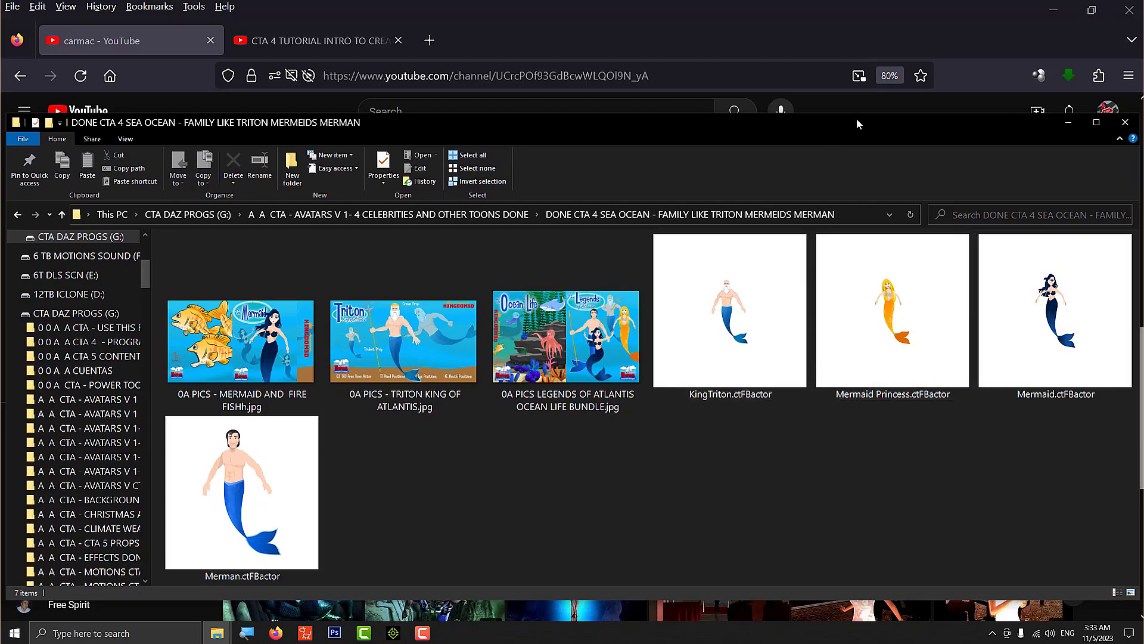
drag(865, 121, 821, 127)
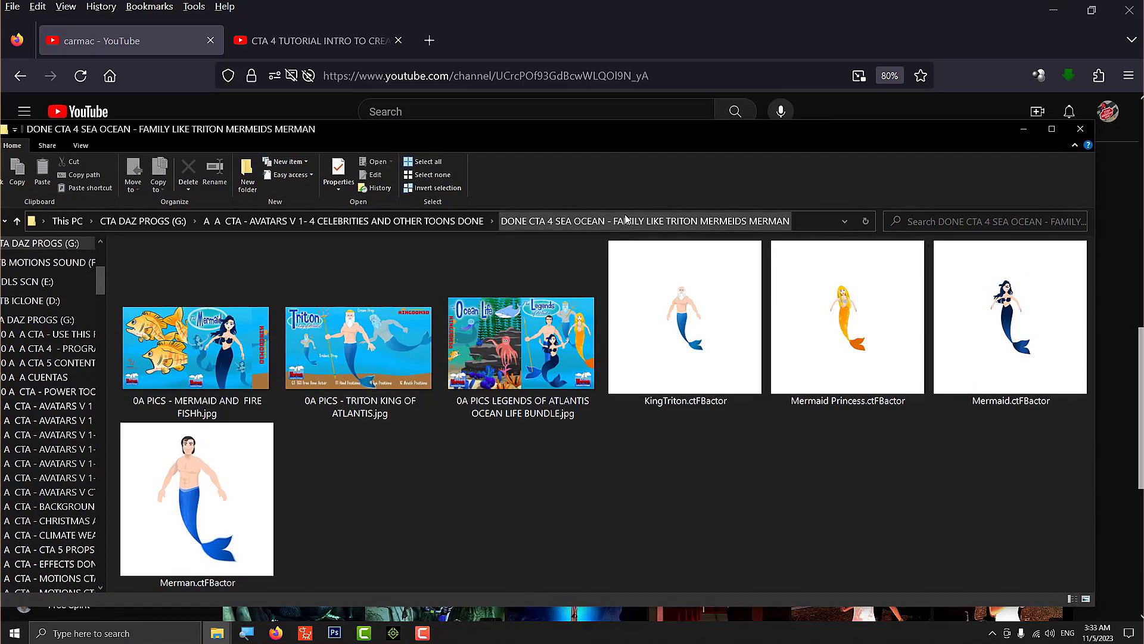
mouse_move(674, 371)
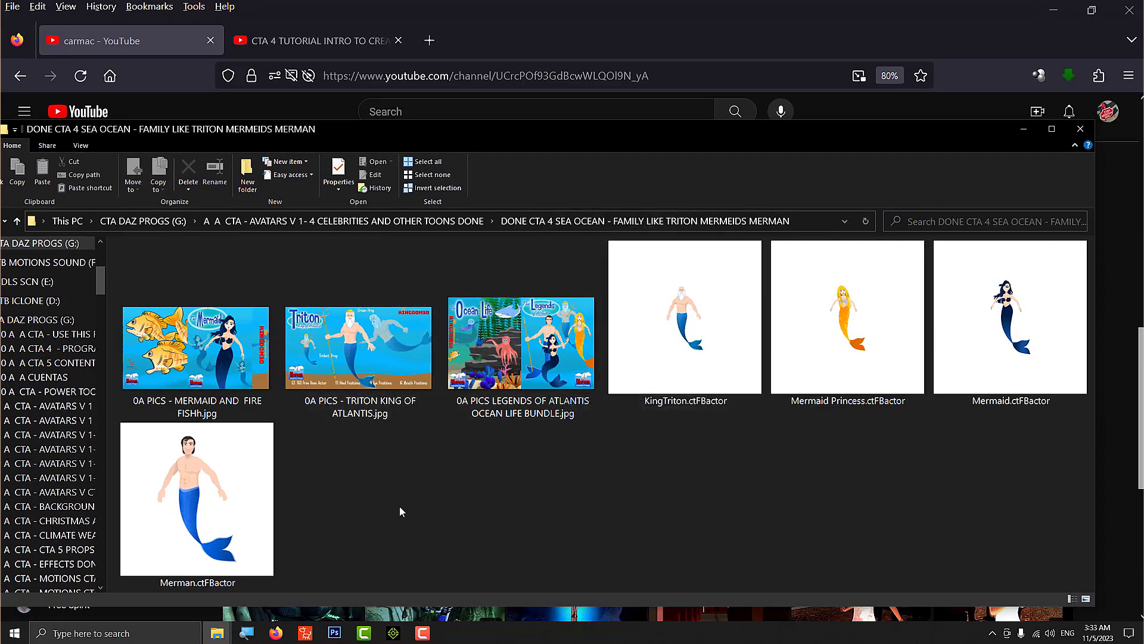
Step: Revisit the tutorial video page, return to the sea ocean family folder, and add KingTriton.ctFBactor to the Cartoon Animator stage
click(321, 39)
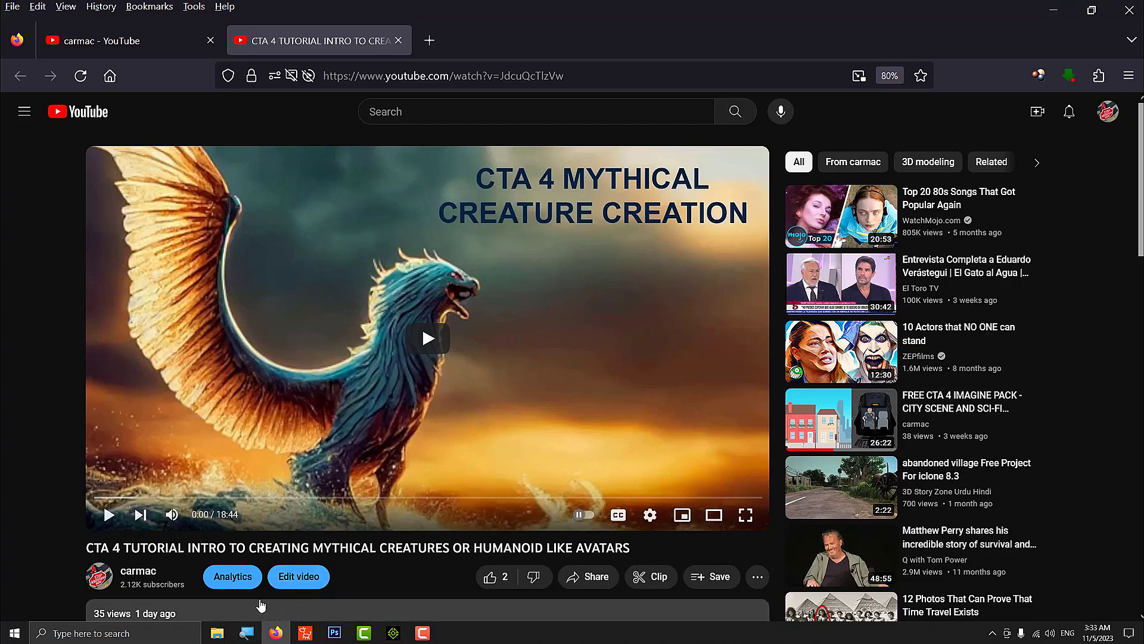
mouse_move(217, 630)
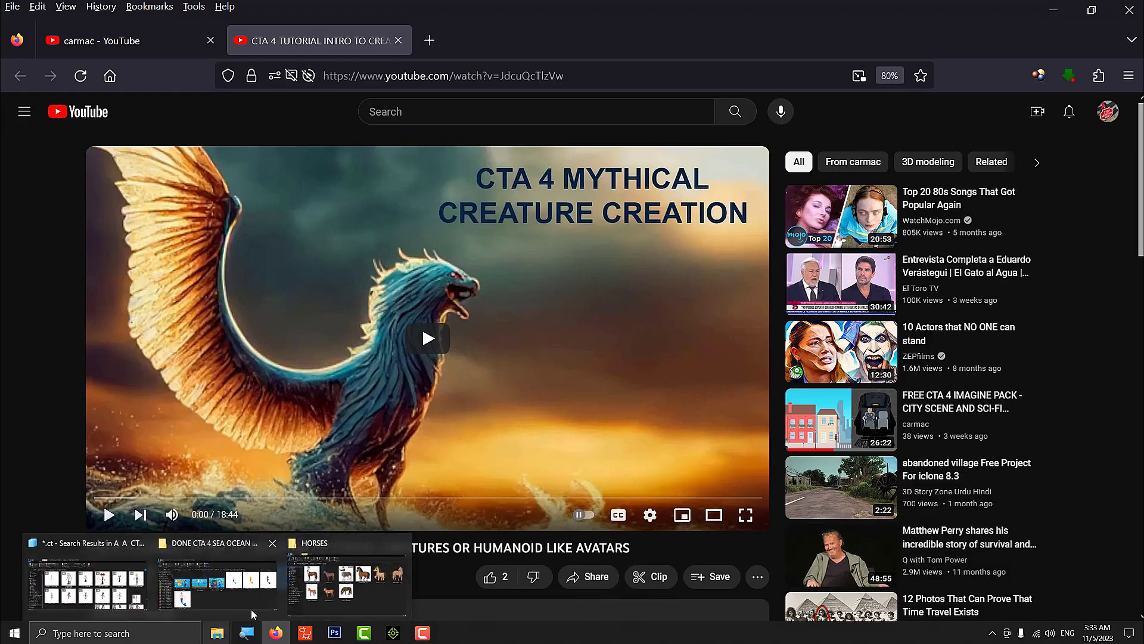
mouse_move(349, 582)
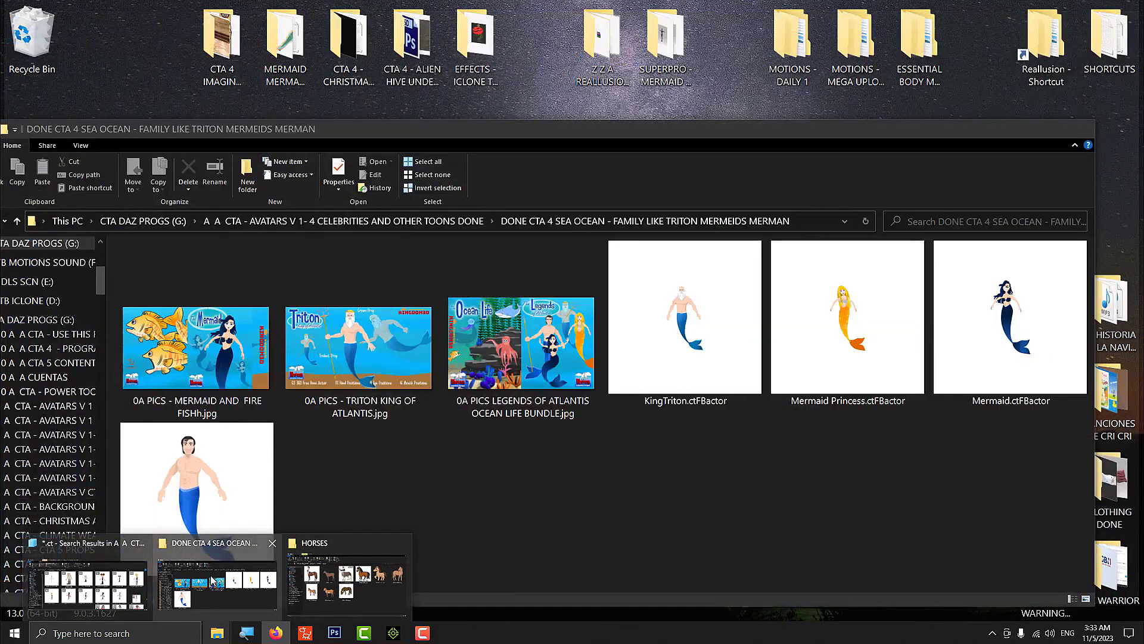
click(218, 581)
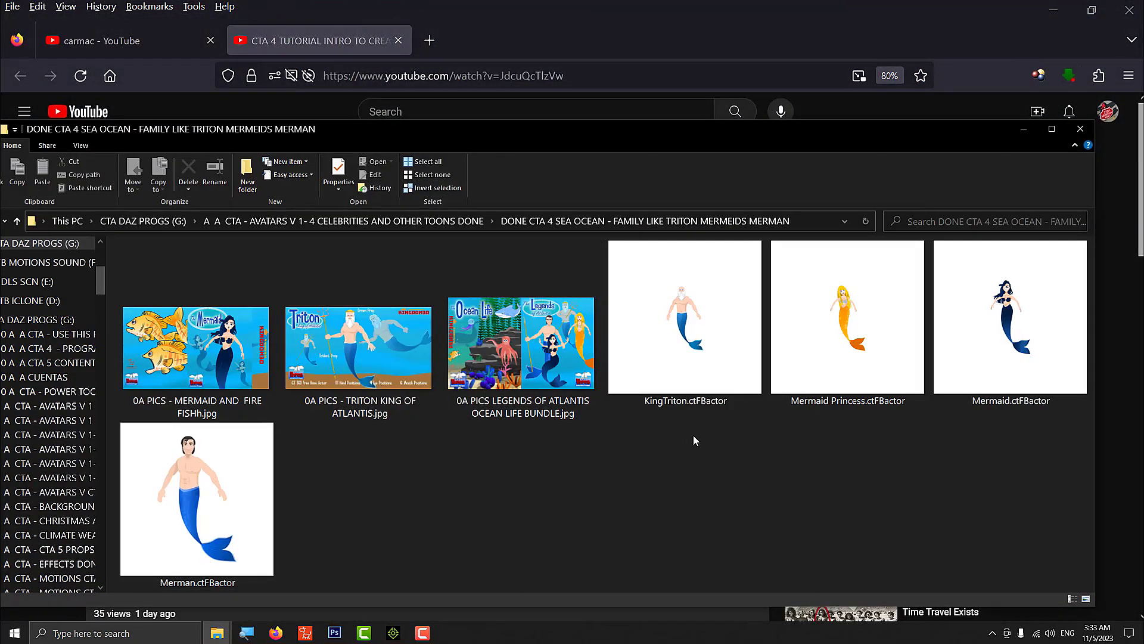
drag(710, 346, 478, 337)
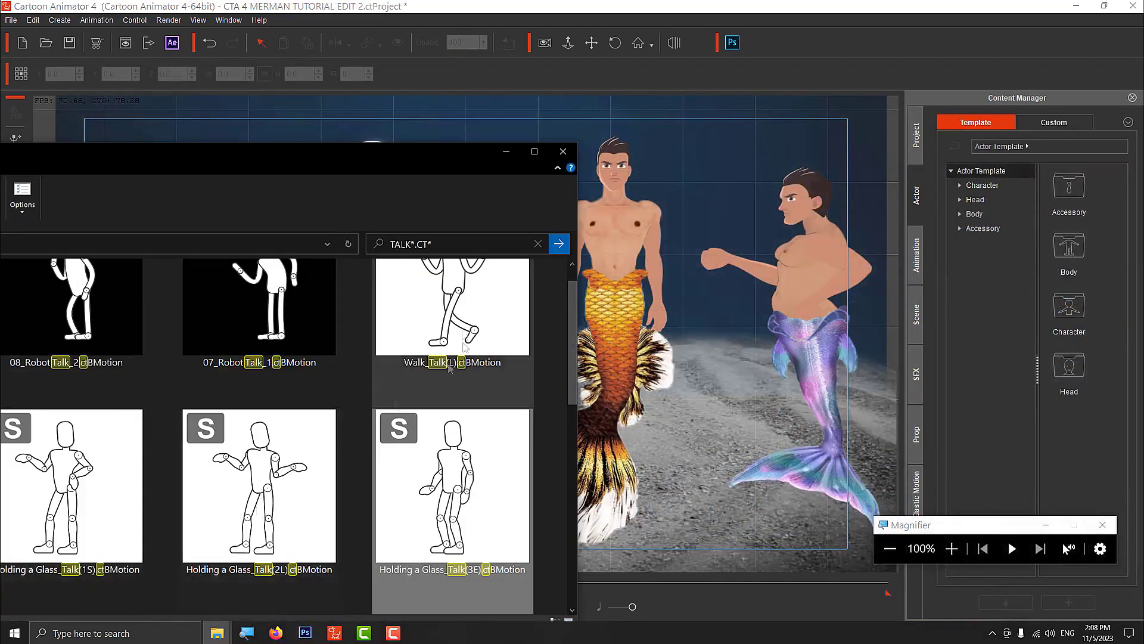
Step: Apply the Holding a Glass_Talk(3E) motion from the TALK*.CT* search results to the golden-tailed merman
drag(450, 366, 606, 269)
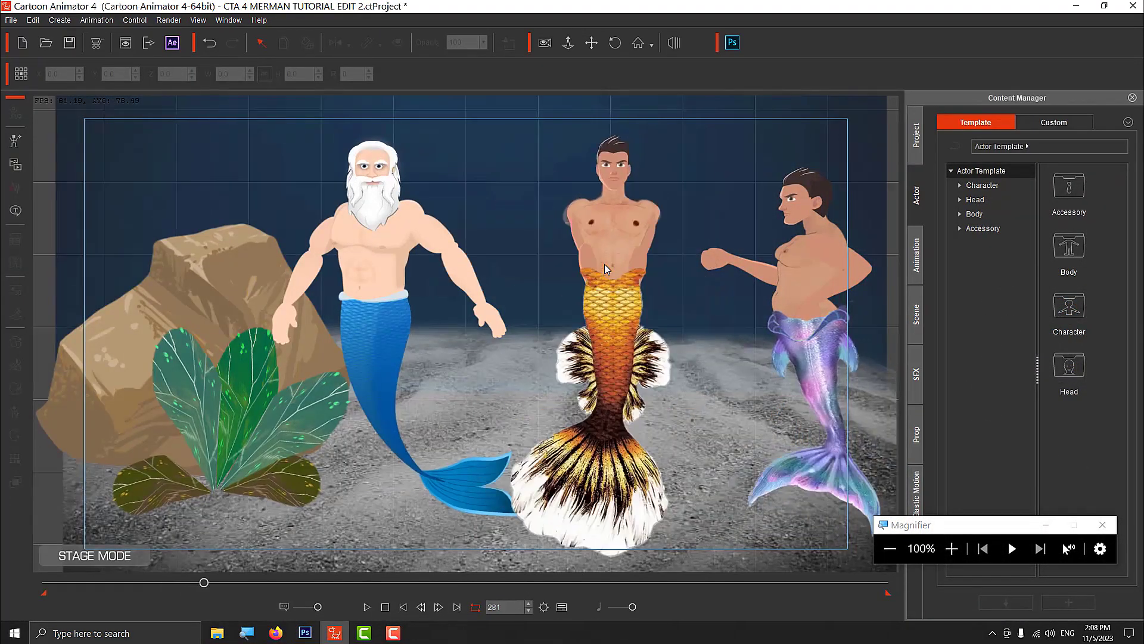
click(217, 633)
click(218, 587)
drag(477, 464, 617, 286)
Step: Move the motion search results window beside the stage and apply two more talk motions to the golden-tailed merman
mouse_move(217, 633)
click(75, 587)
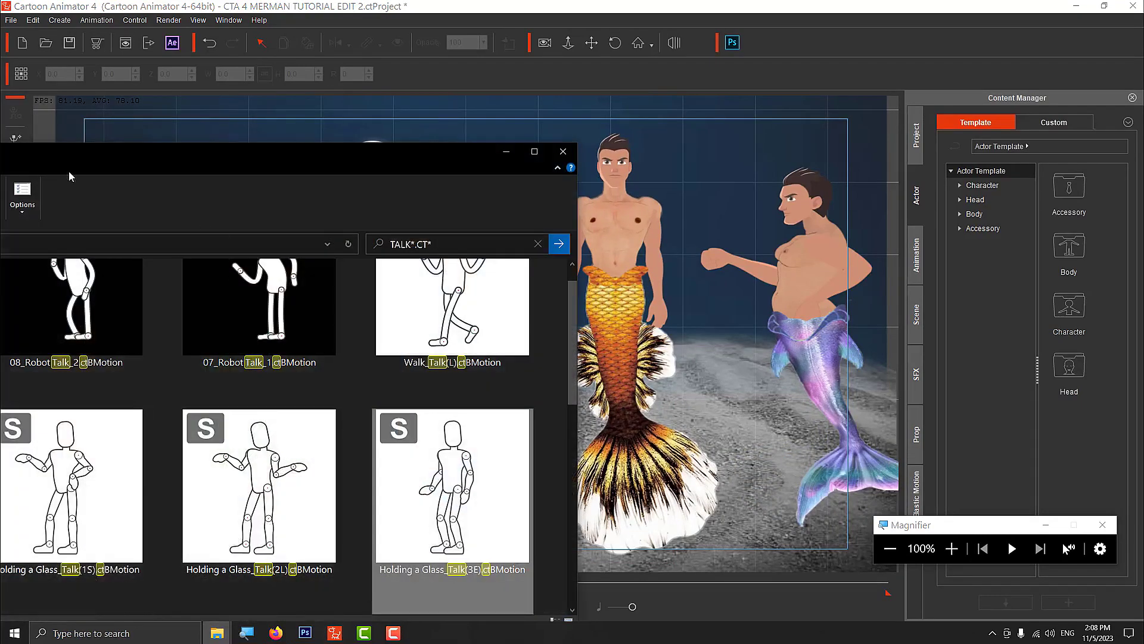
drag(173, 170, 971, 150)
drag(971, 288, 616, 270)
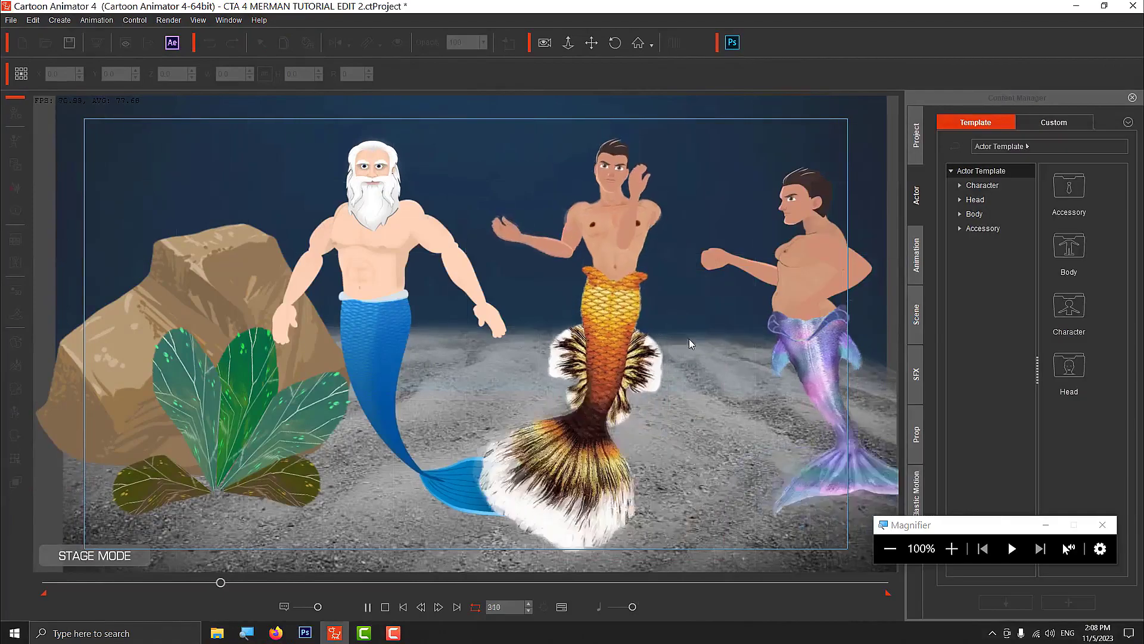
mouse_move(217, 633)
click(75, 587)
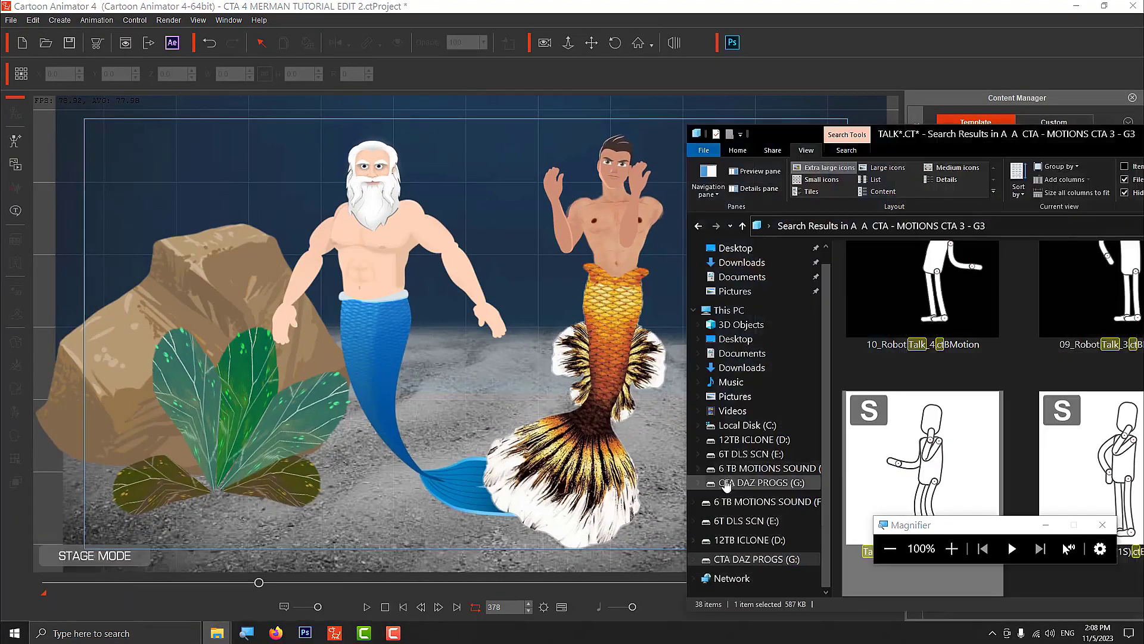
drag(1104, 440, 608, 230)
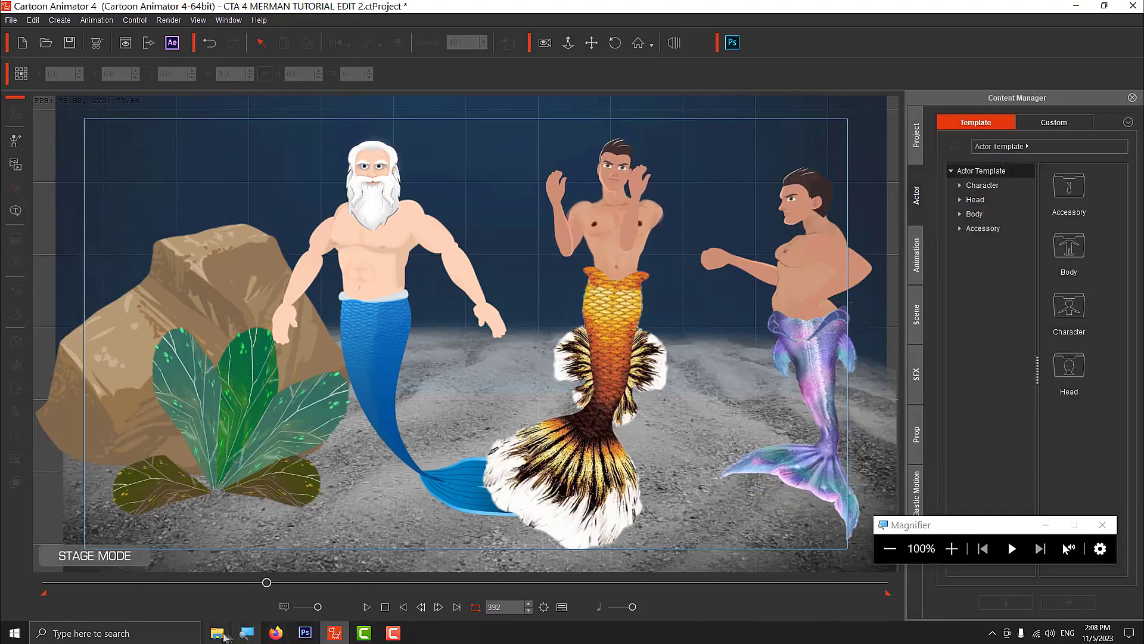
Step: Apply the Holding a Glass_Talk(1S) motion from the search results to the golden-tailed merman
mouse_move(217, 633)
click(107, 586)
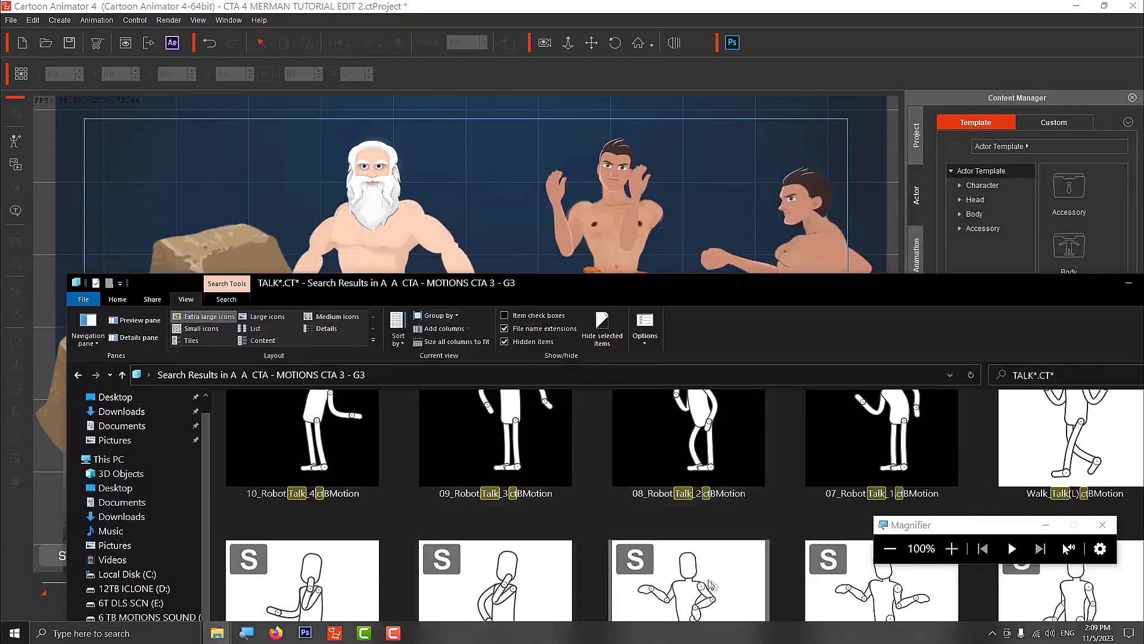
drag(716, 567, 625, 244)
mouse_move(217, 633)
click(106, 586)
drag(304, 271, 197, 200)
click(624, 268)
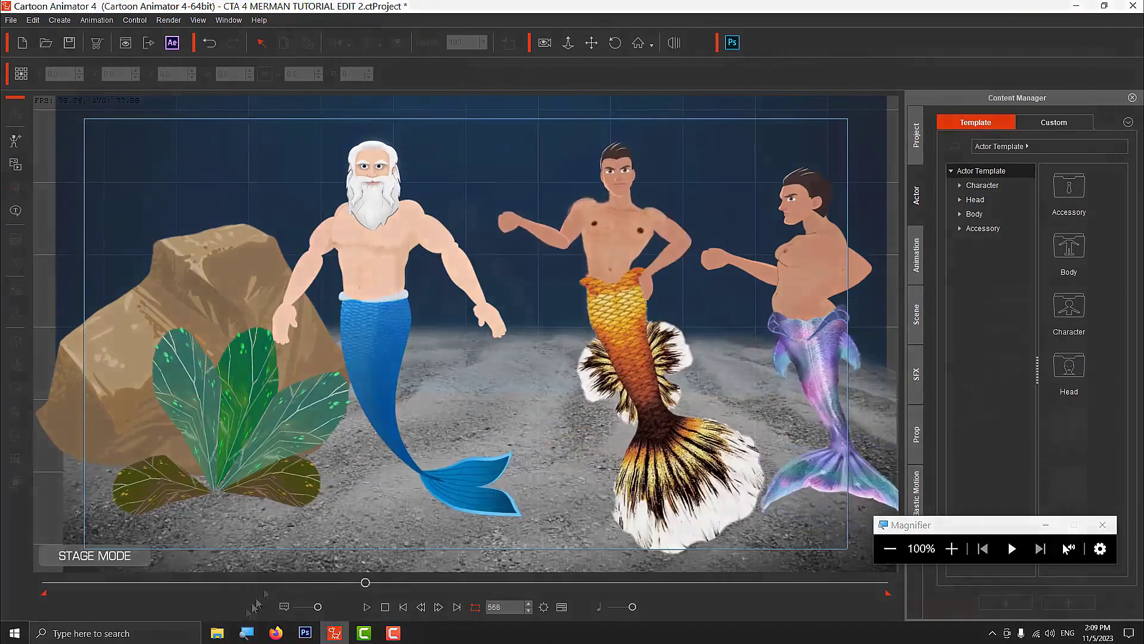
mouse_move(217, 633)
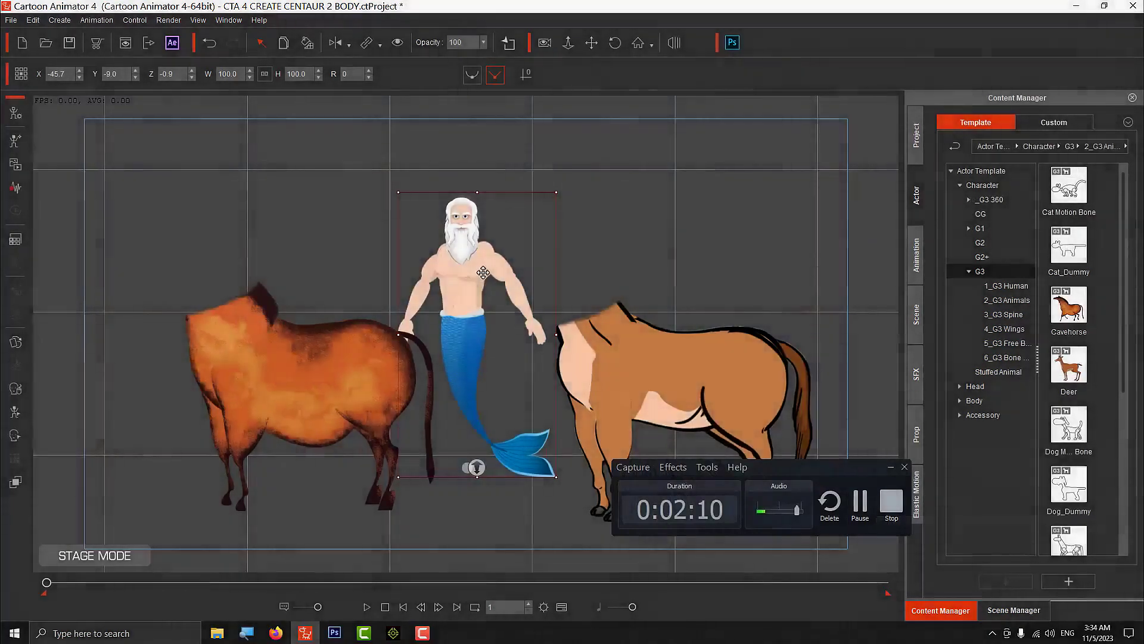
Step: Open the 2D Motion Key Editor for the King Triton character and move it clear of his body
right_click(483, 273)
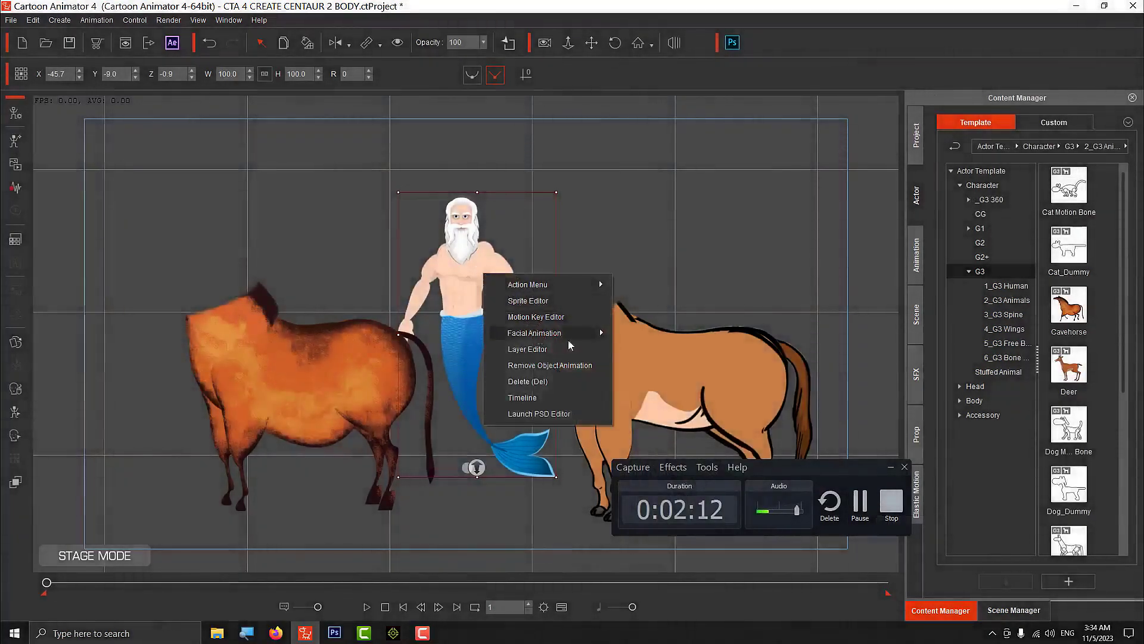
click(558, 321)
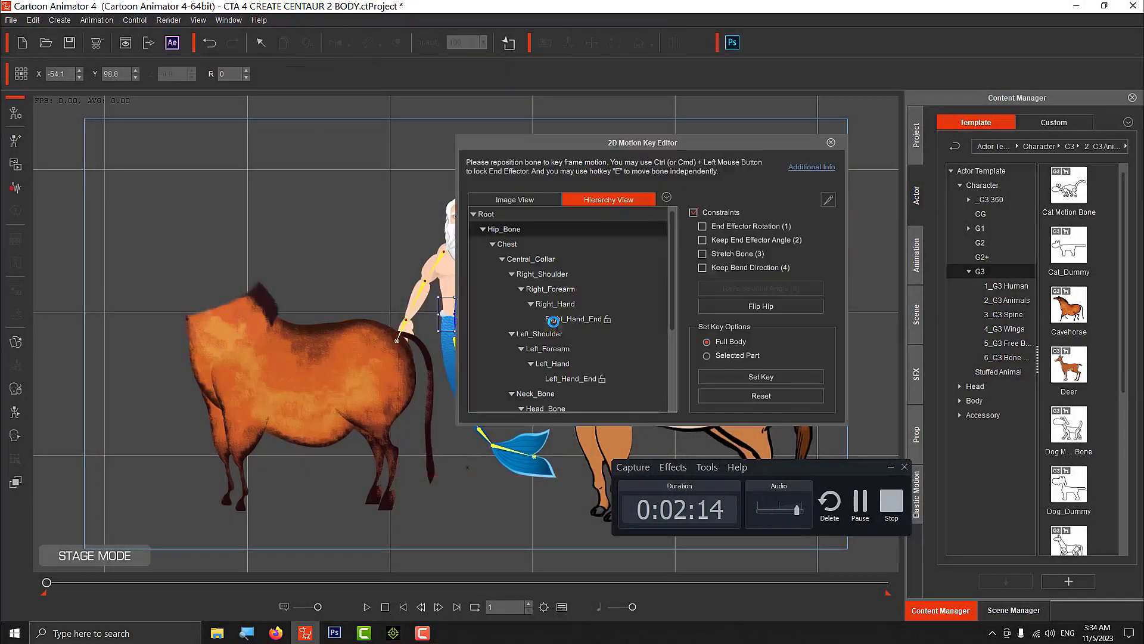
drag(622, 142, 773, 145)
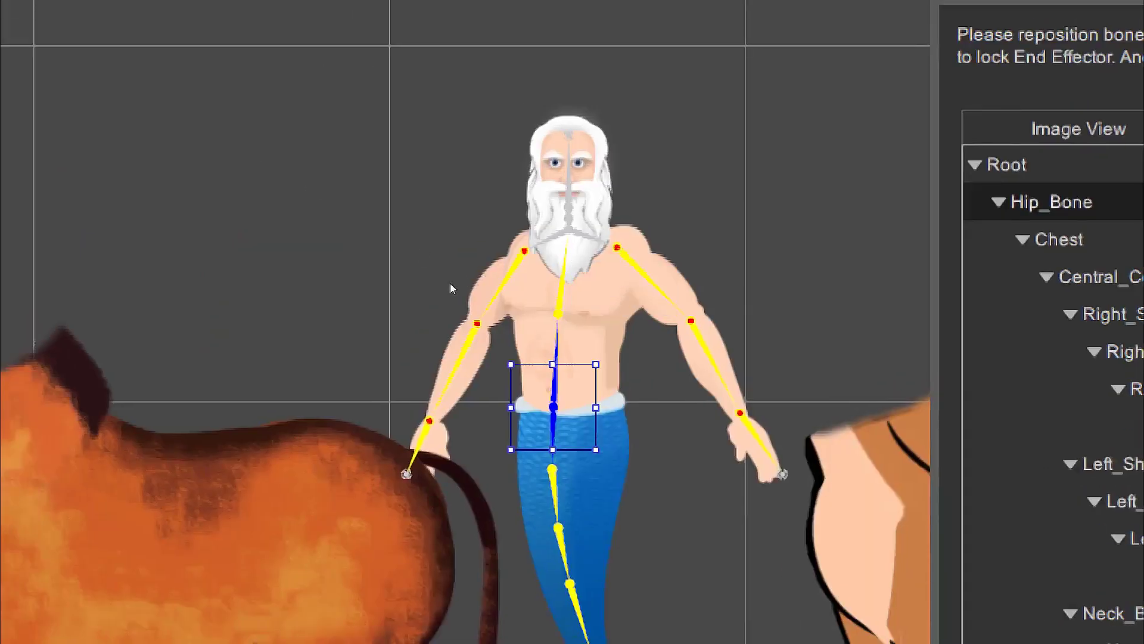
Step: Select King Triton's Left_Shoulder bone and rotate it at frame 5 to raise the arm outward
click(501, 266)
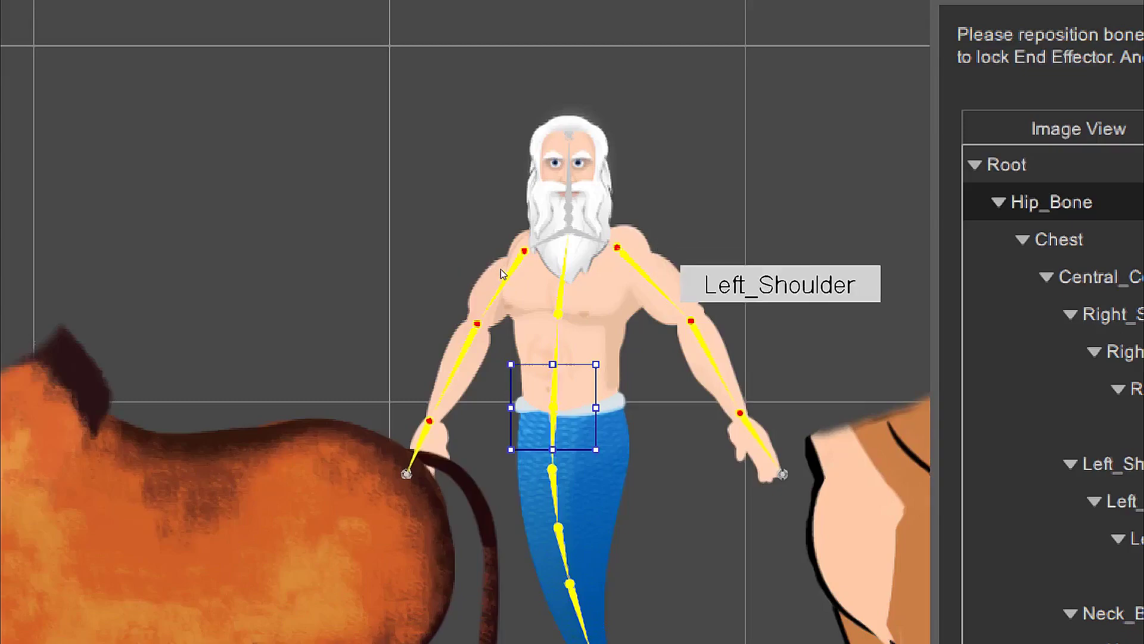
click(694, 303)
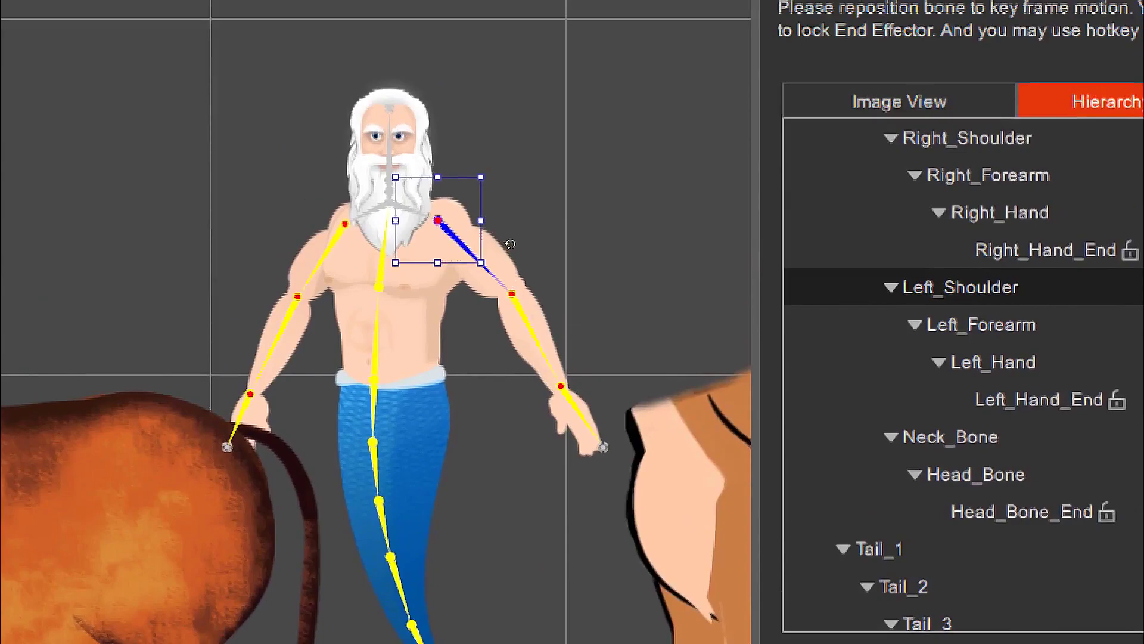
drag(510, 244, 510, 215)
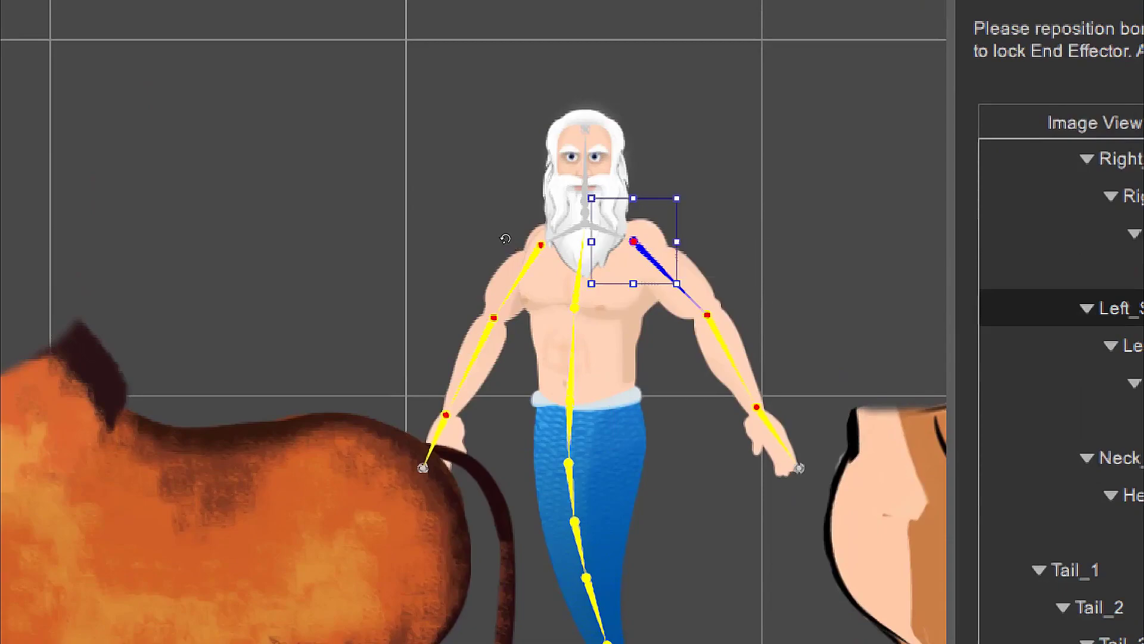
drag(505, 234, 533, 266)
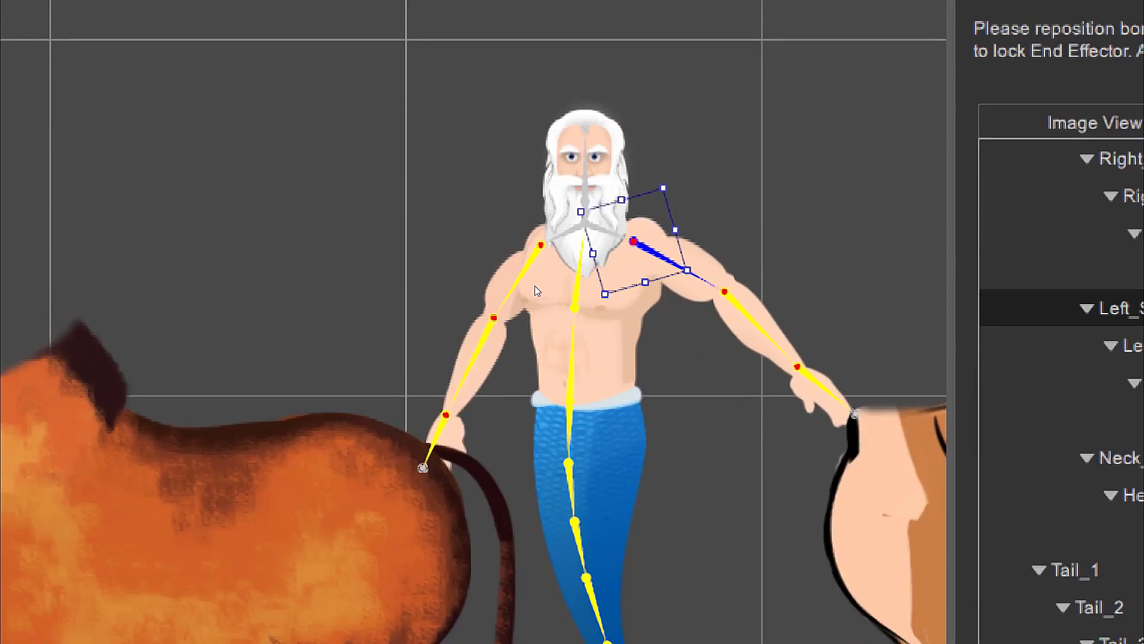
Step: Bend King Triton's Left_Forearm upward and rotate the Left_Hand bone outward to about 49
click(762, 331)
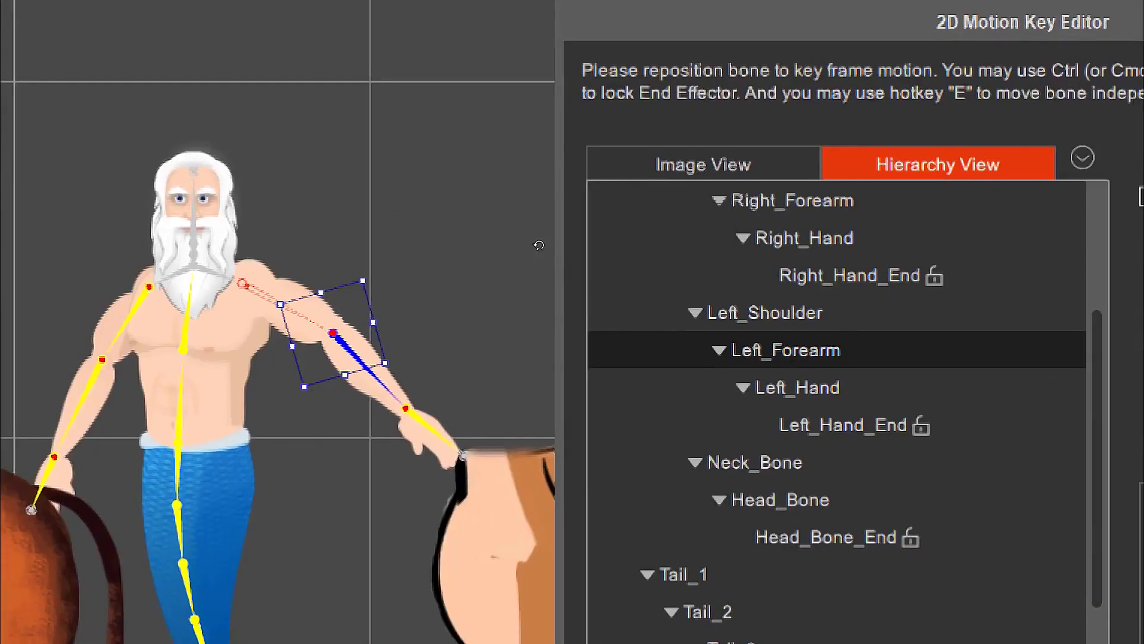
drag(527, 239, 241, 228)
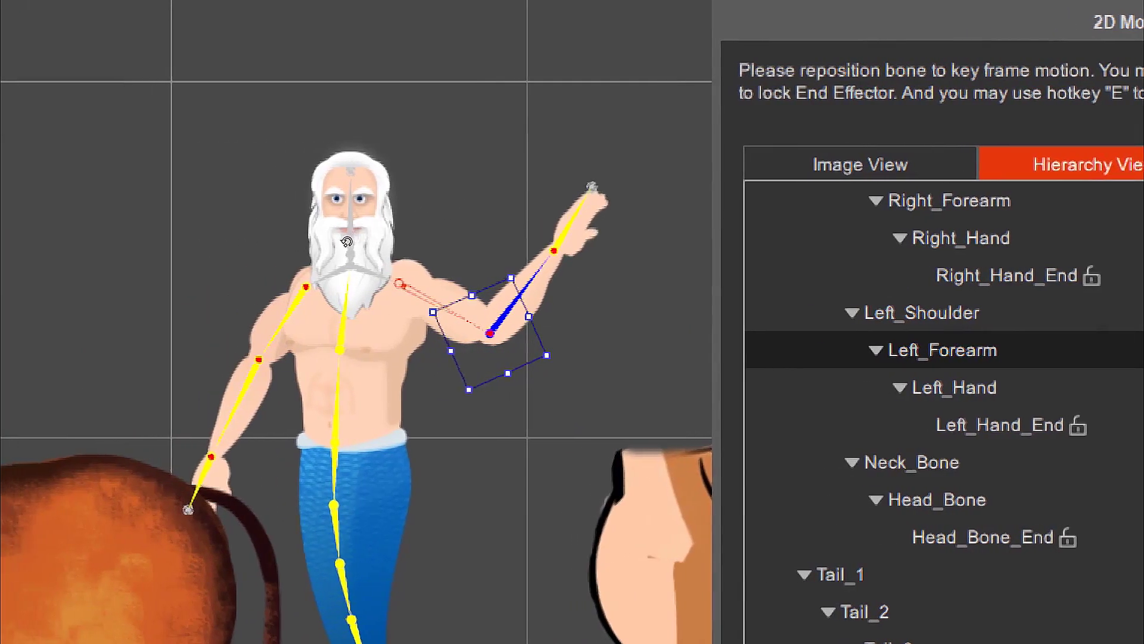
click(549, 227)
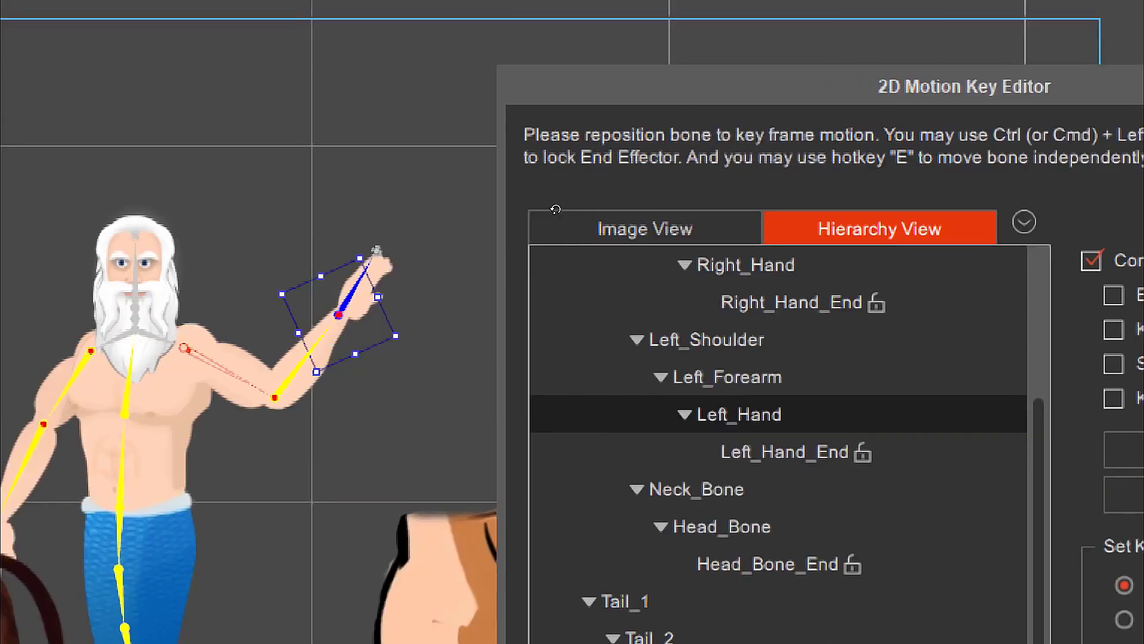
drag(556, 209, 558, 369)
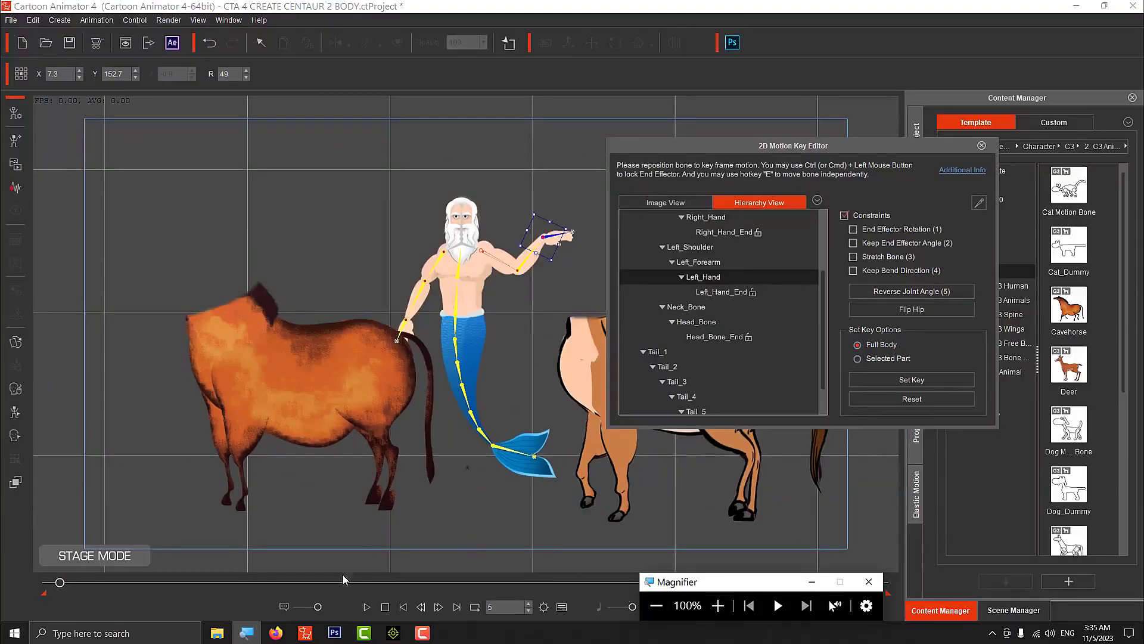
Step: Play the animation from the start to check the arm movement, stop it, and return to frame 5
click(385, 607)
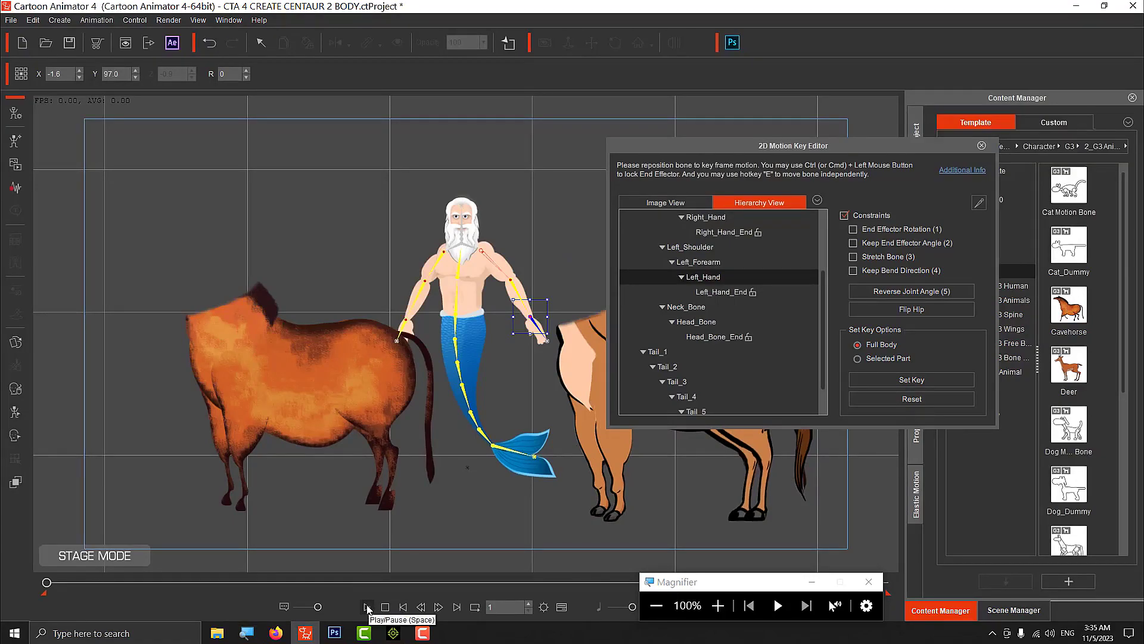
click(367, 607)
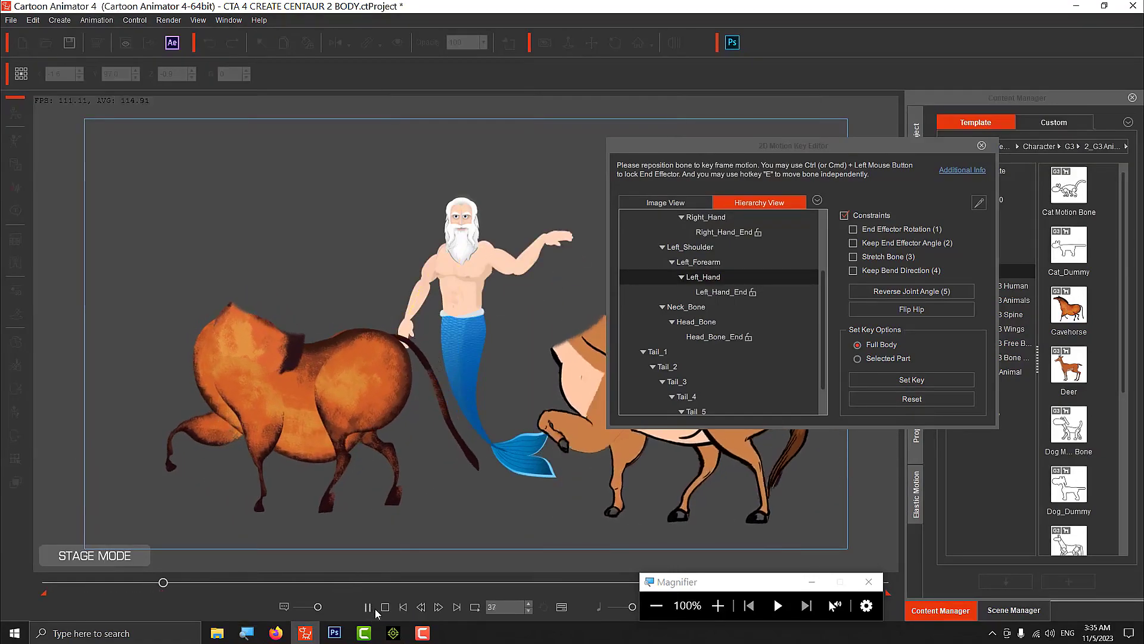
click(385, 607)
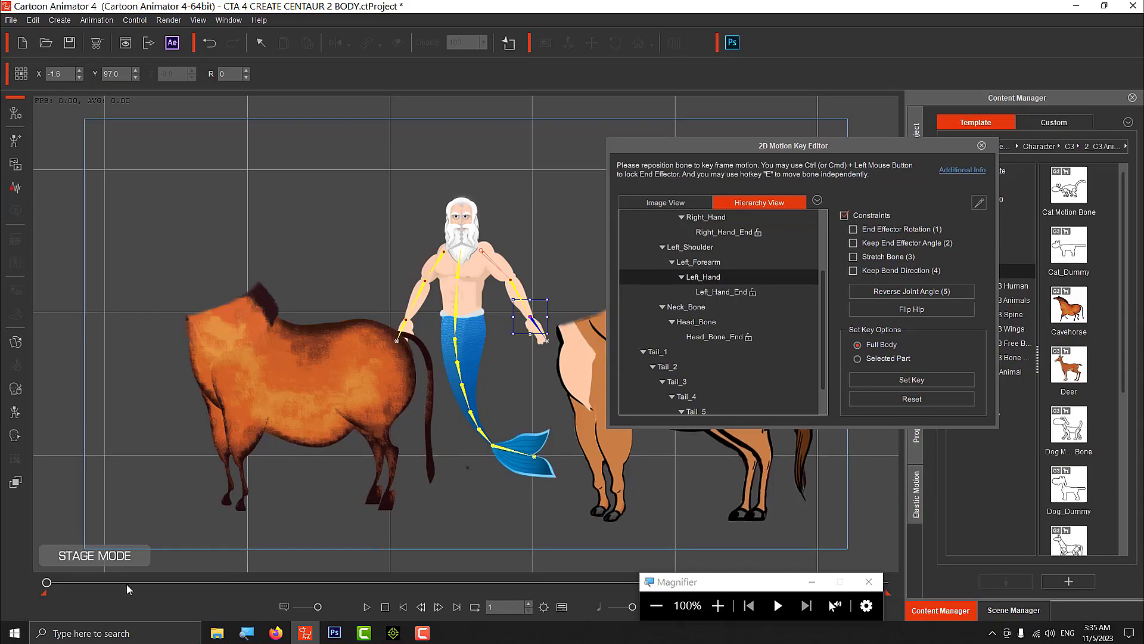
click(60, 583)
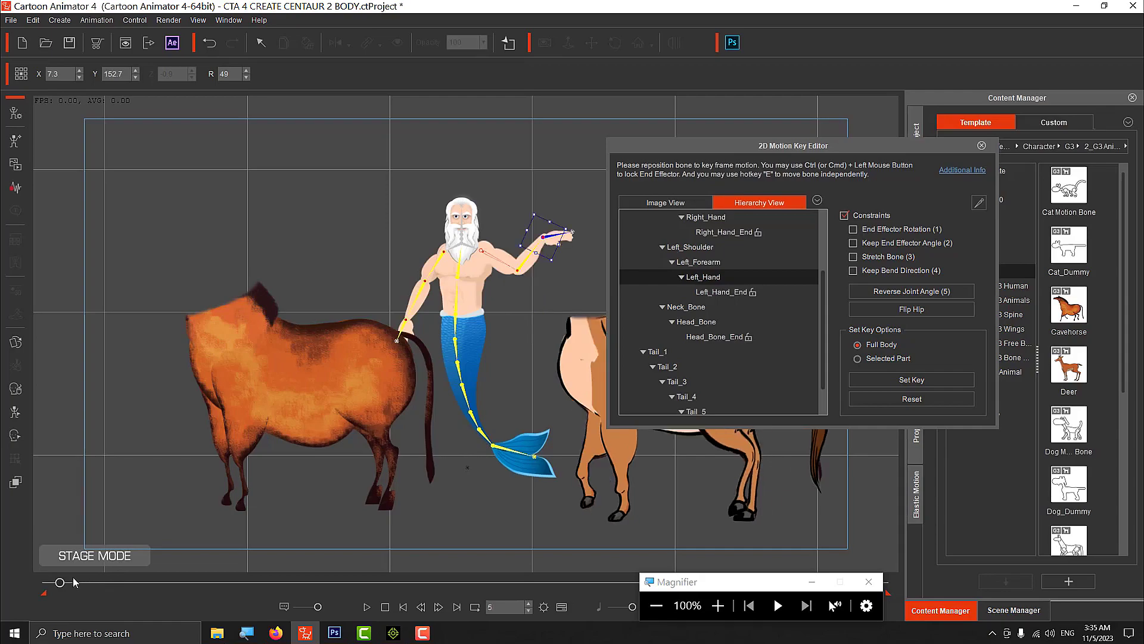
Step: Pose King Triton's tail at frame 5 by rotating the Tail_1 bone to about 30 and the Tail_4 bone to about 335
click(456, 351)
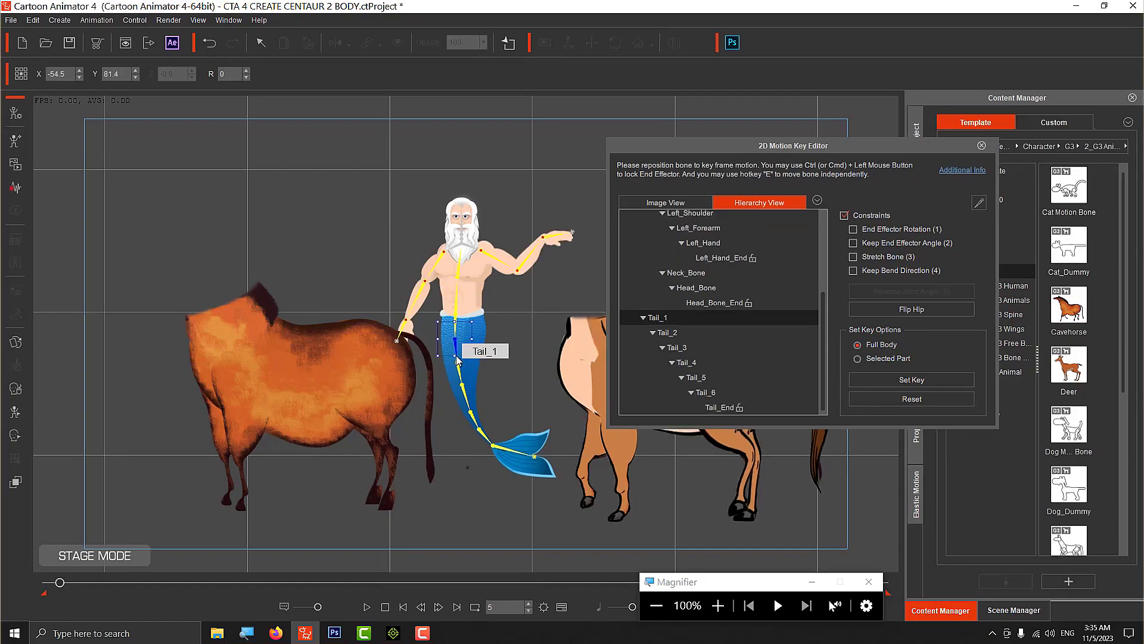
drag(479, 320, 475, 376)
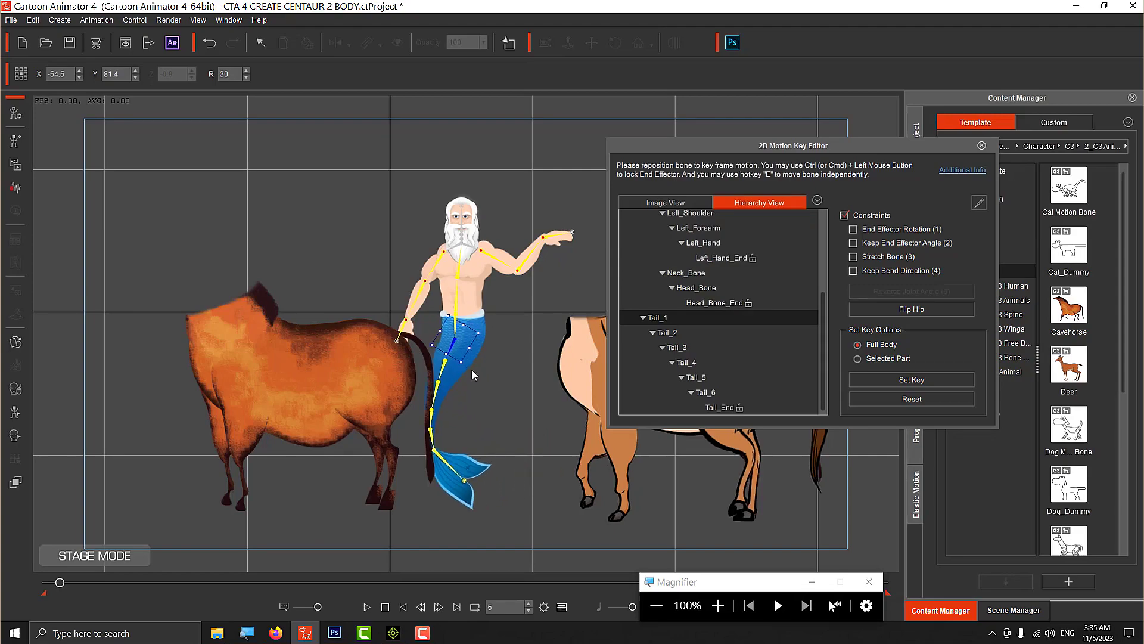
click(433, 415)
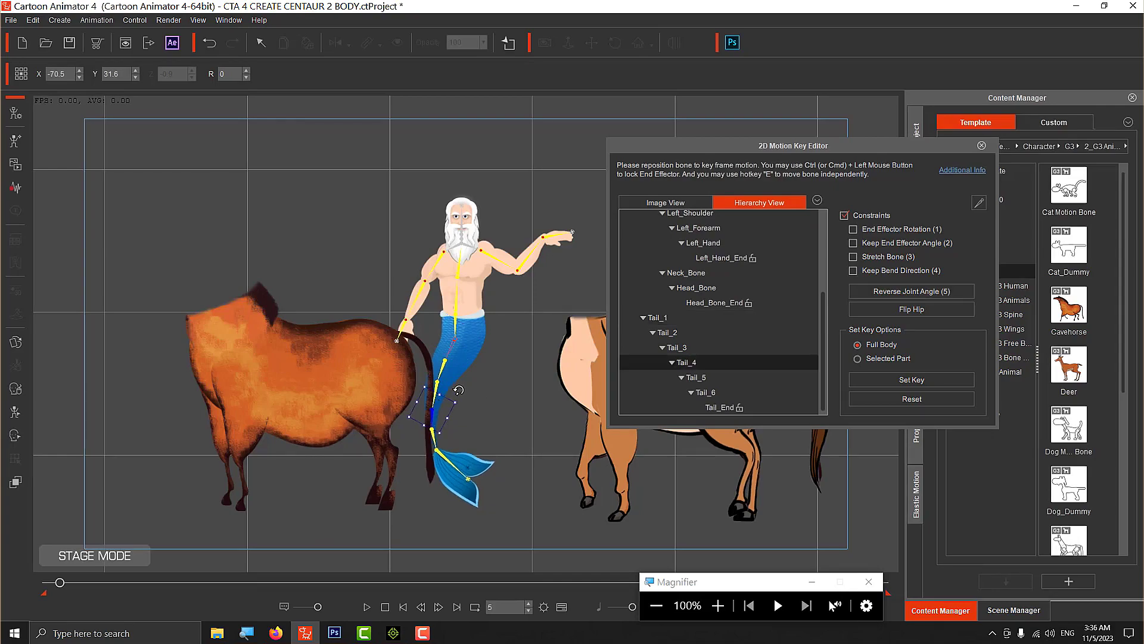
drag(458, 390, 484, 456)
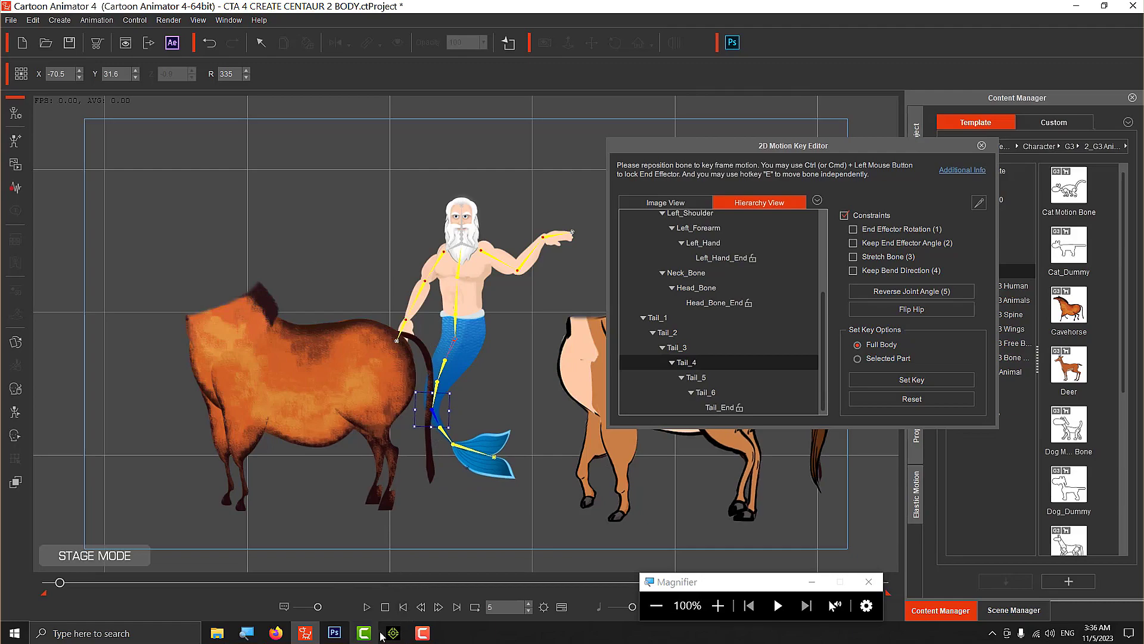
Step: Play the animation from frame 1 to check the arm and tail movement, stop it, and close the 2D Motion Key Editor
click(367, 607)
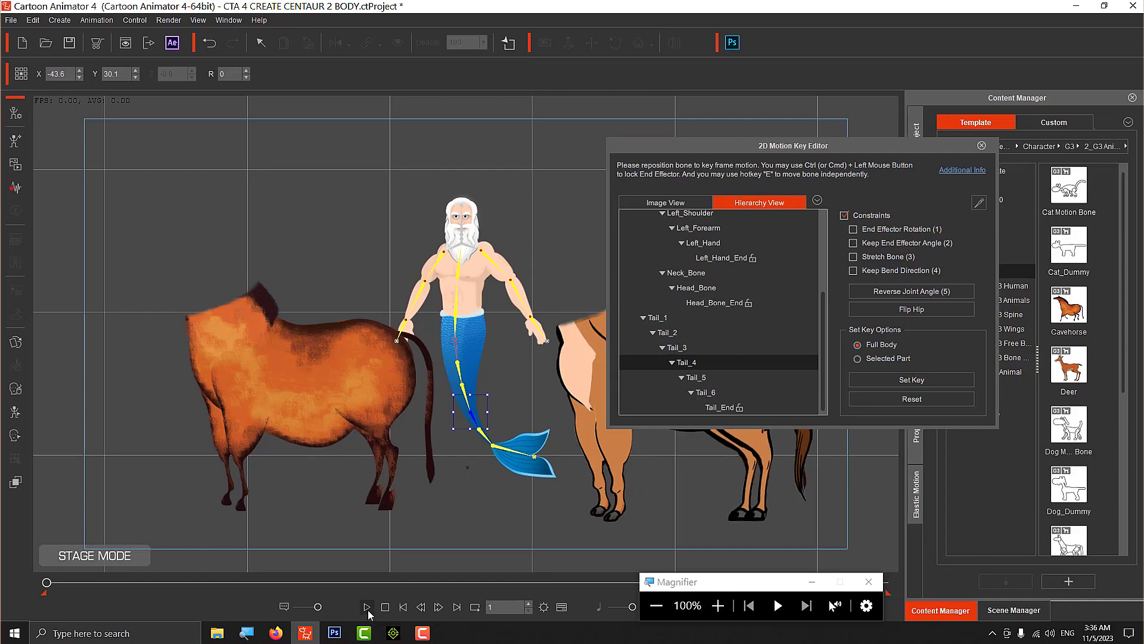
click(367, 607)
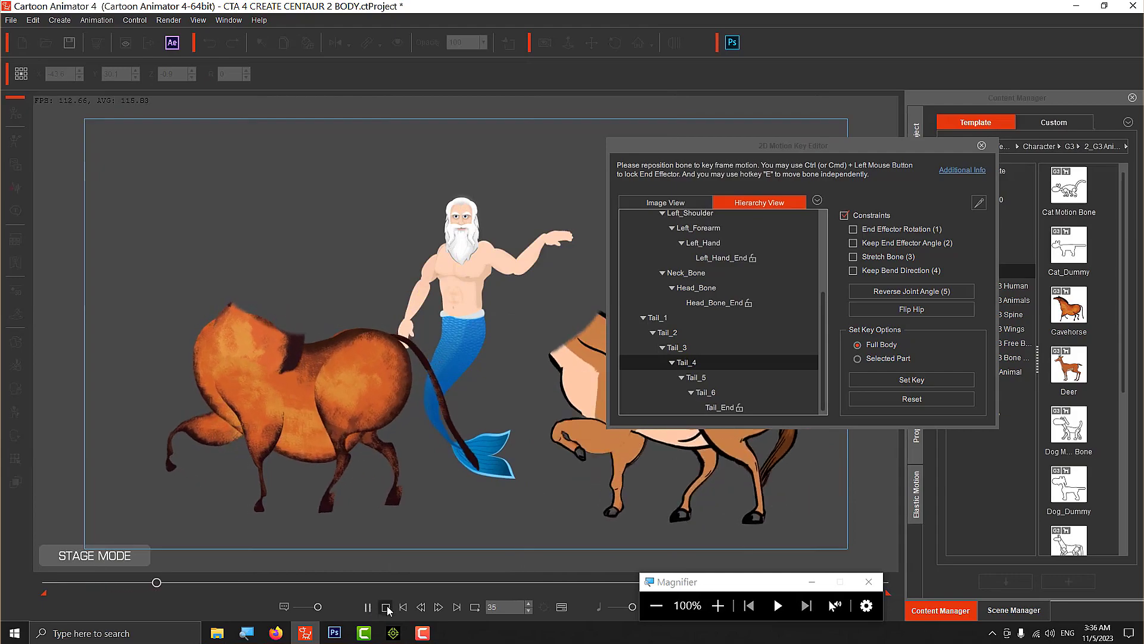
click(386, 606)
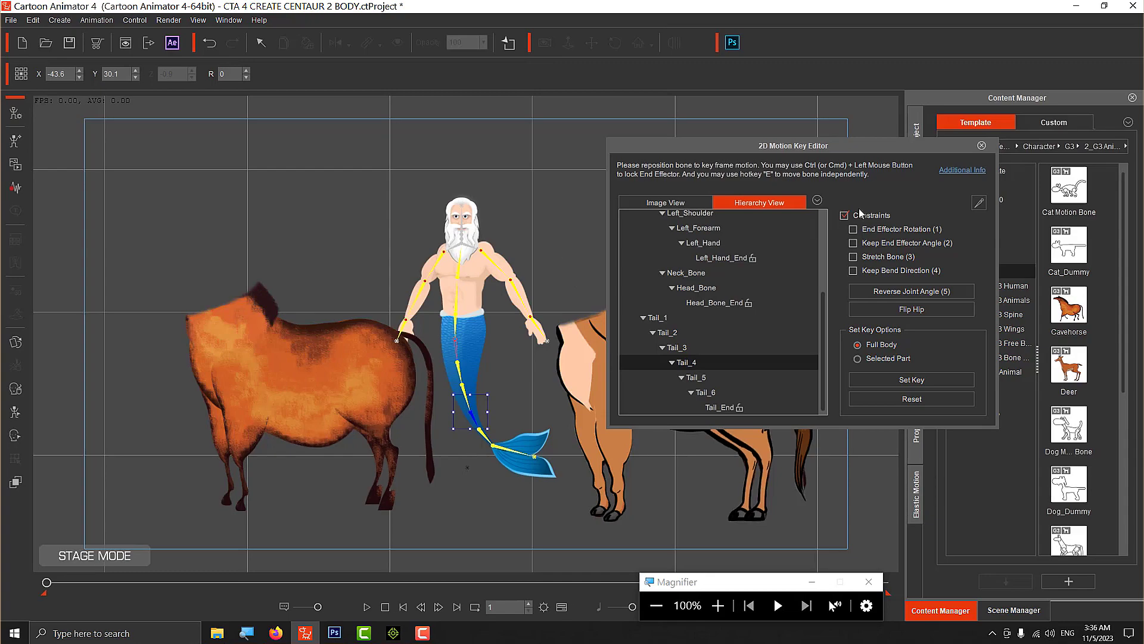
click(981, 146)
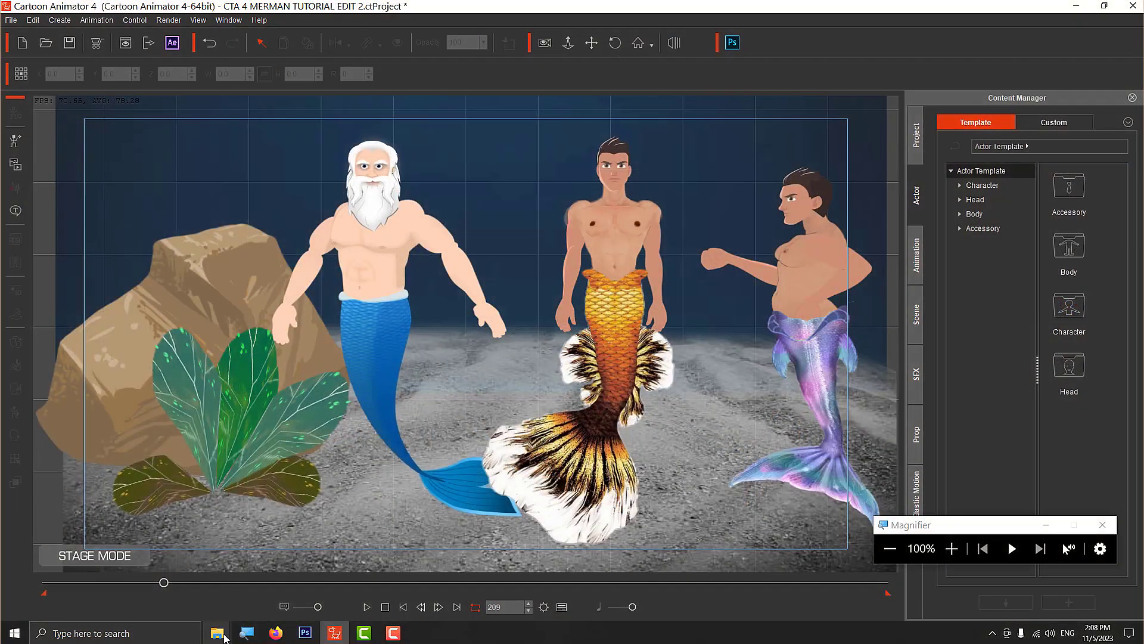
Step: Play the underwater merman scene onward from frame 209, pause it, and switch to the file window with the TALK search results
mouse_move(217, 632)
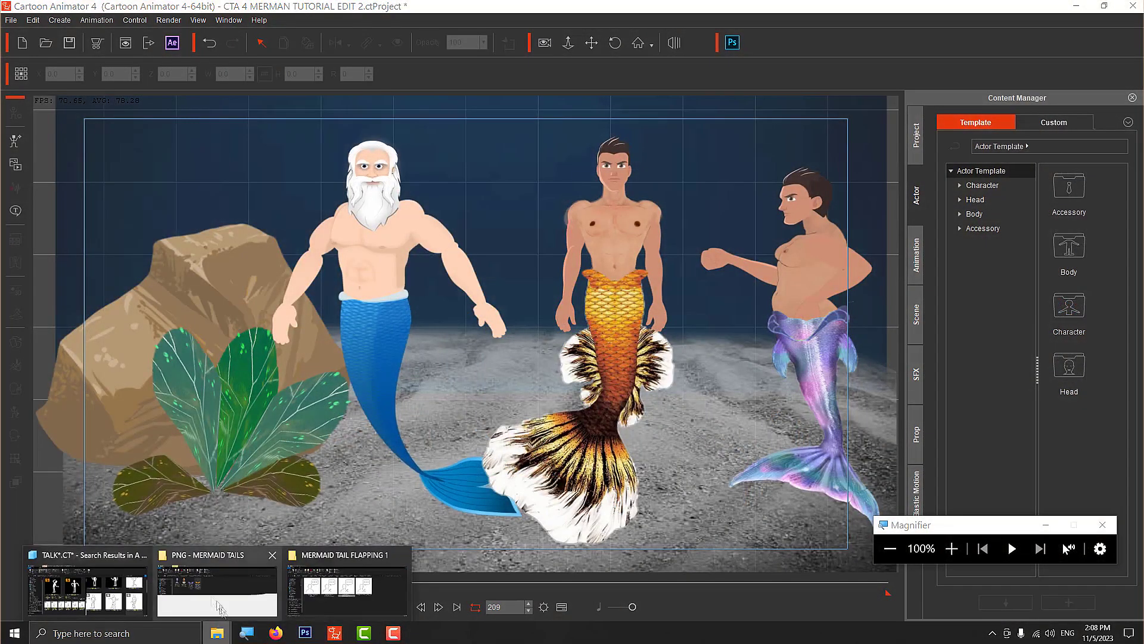
key(space)
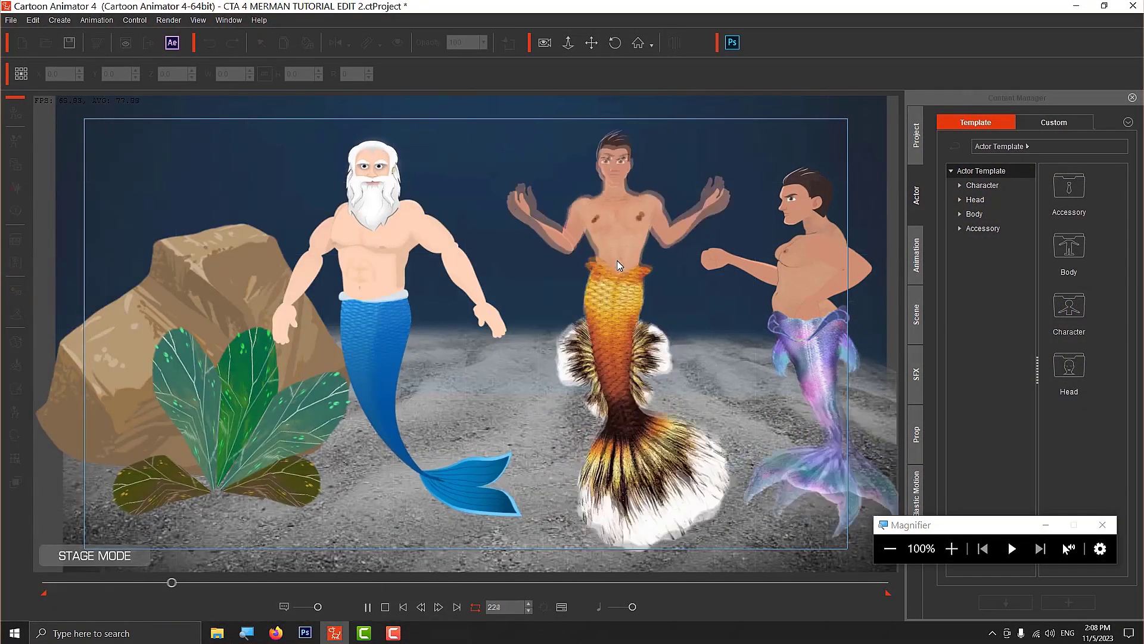
key(space)
click(425, 535)
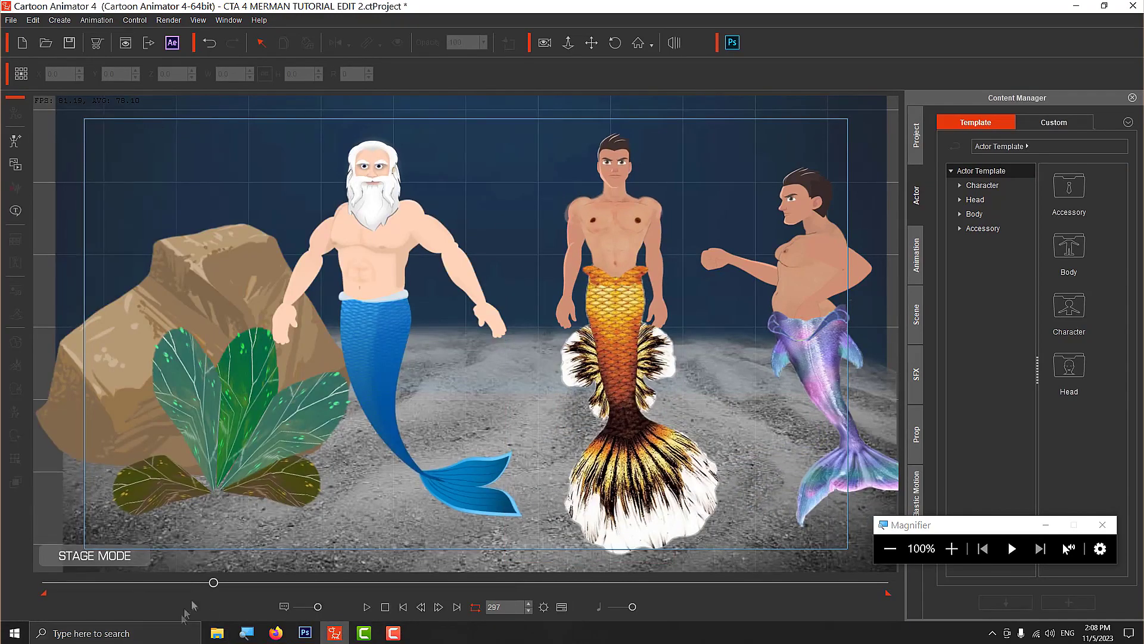
mouse_move(243, 617)
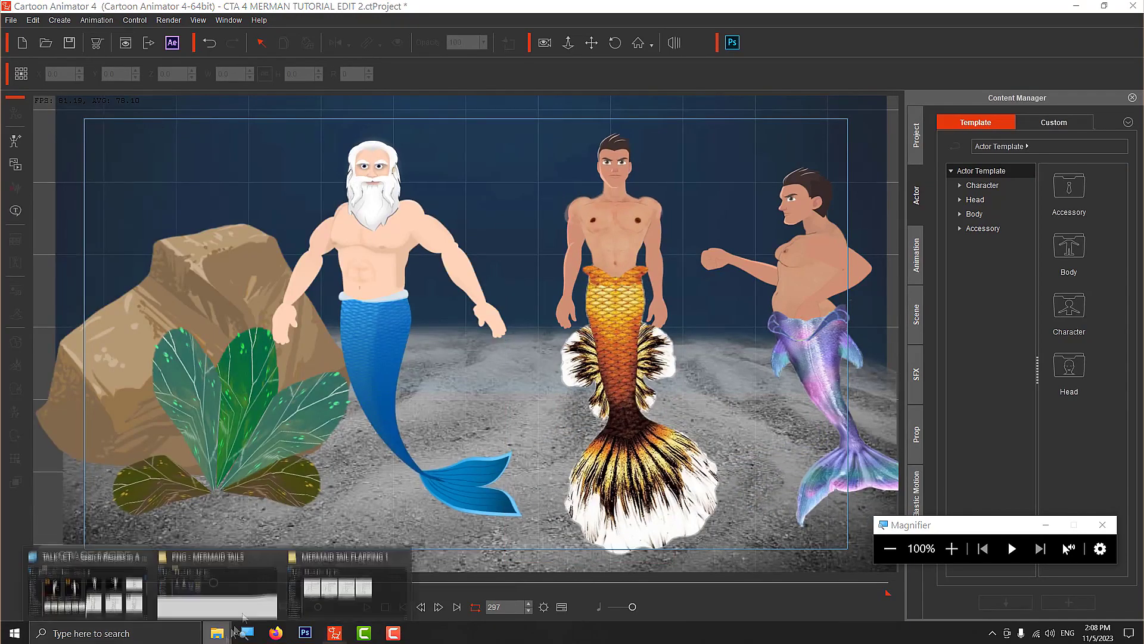
click(90, 587)
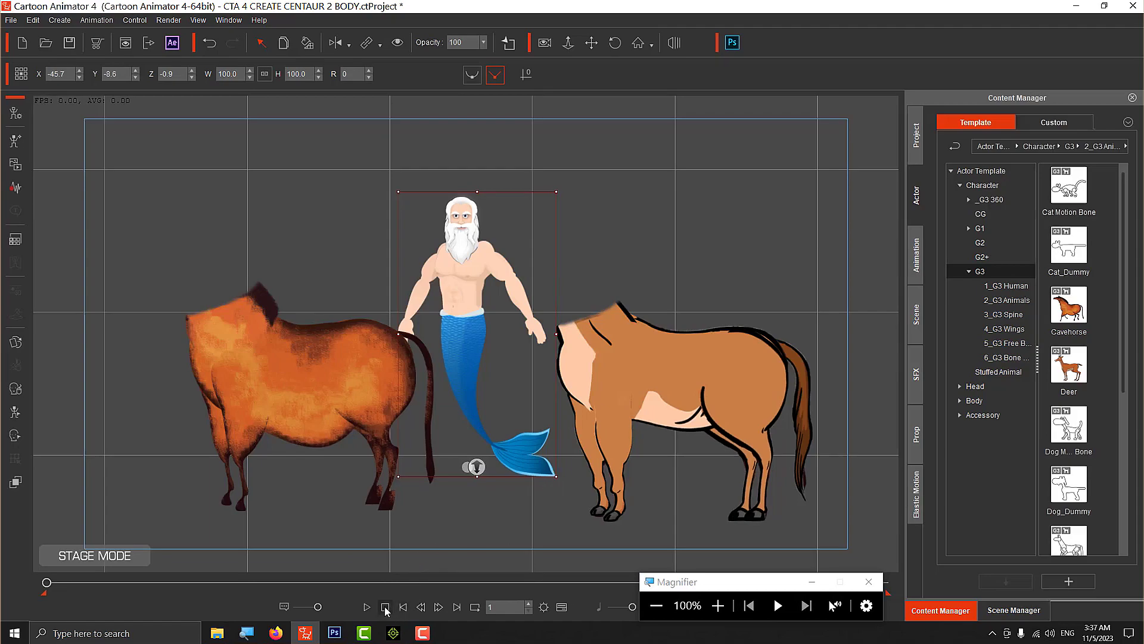
Step: Delete the King Triton character from between the two headless horse bodies and move the Magnifier window clear of the playback controls
drag(468, 289, 466, 288)
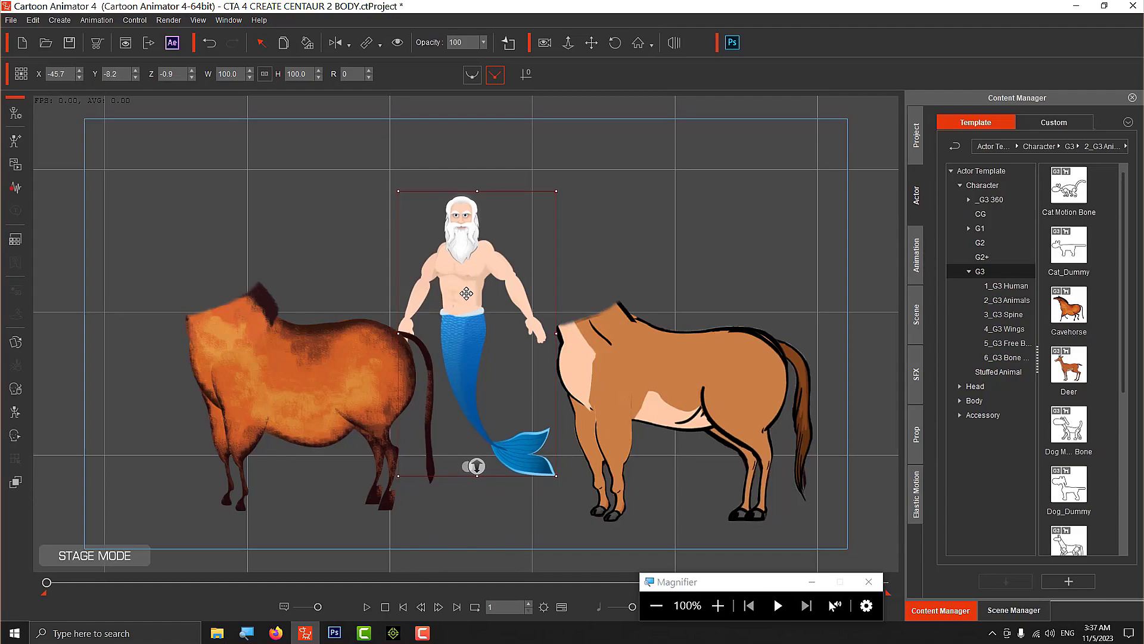
key(Delete)
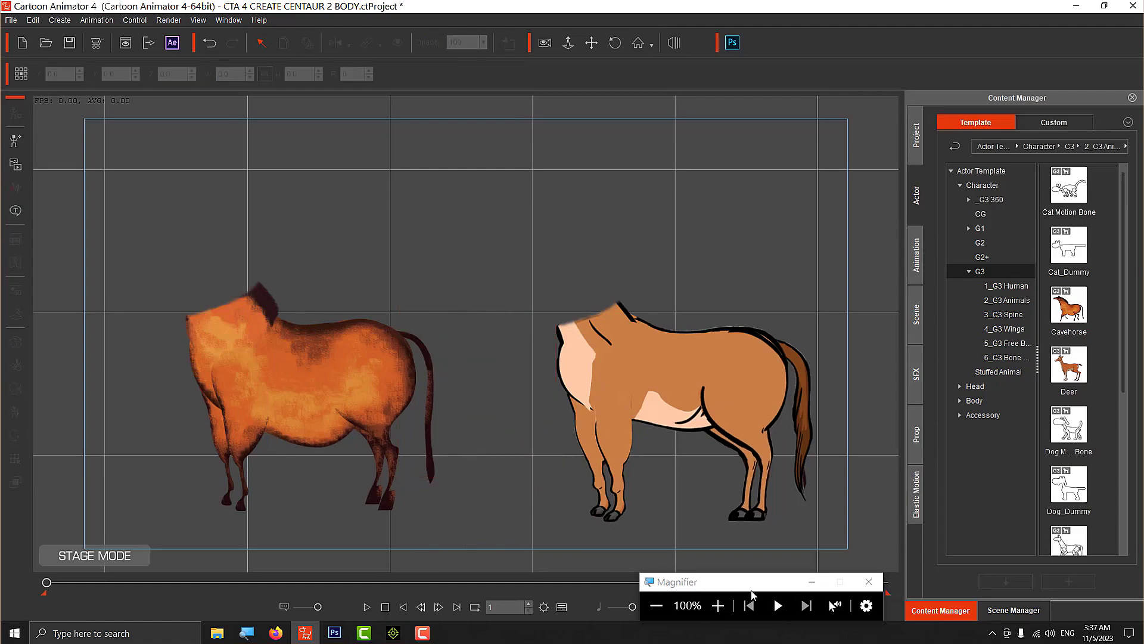
drag(699, 582, 844, 518)
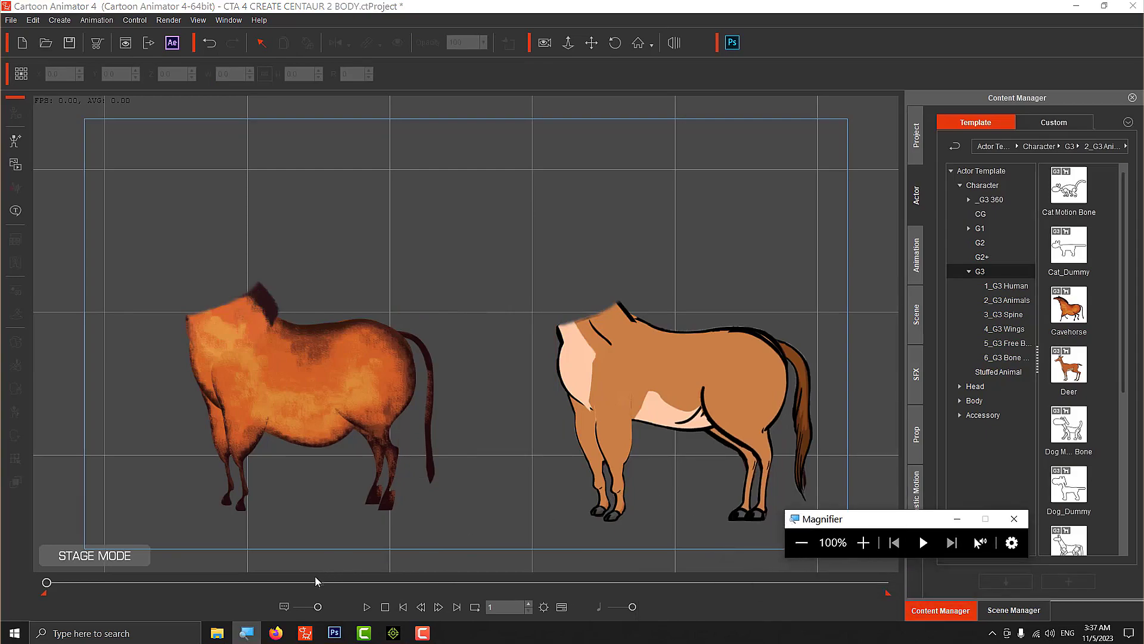
Step: Switch to Firefox and review the mythical creatures tutorial video from about 11:03, pausing it on the two headless horse bodies
click(277, 636)
scroll(471, 462, up, 2)
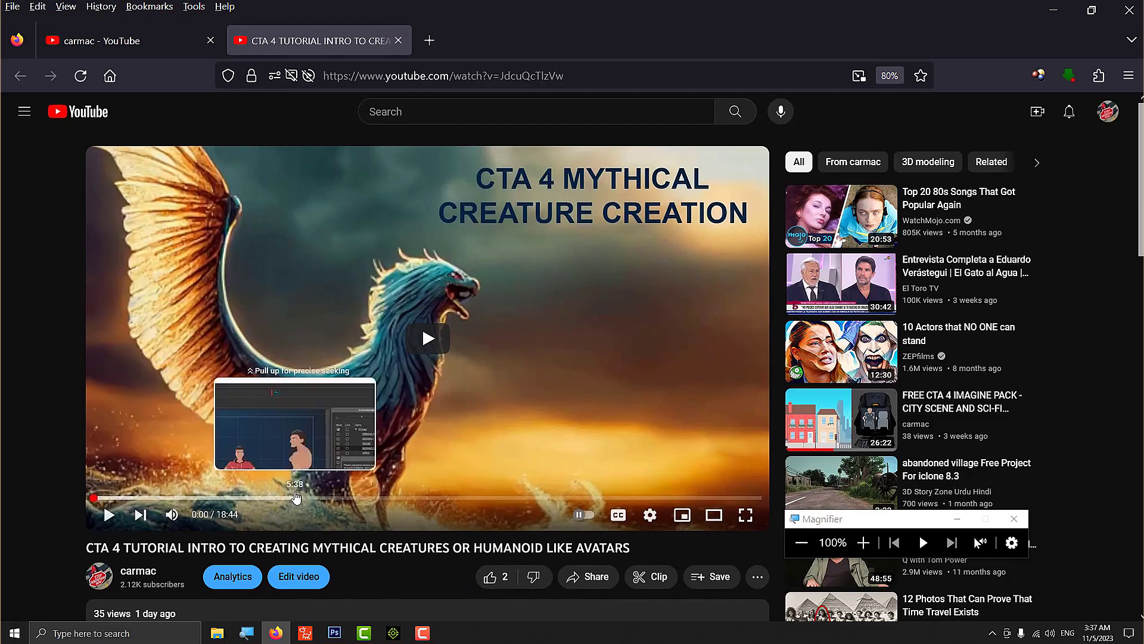
click(487, 498)
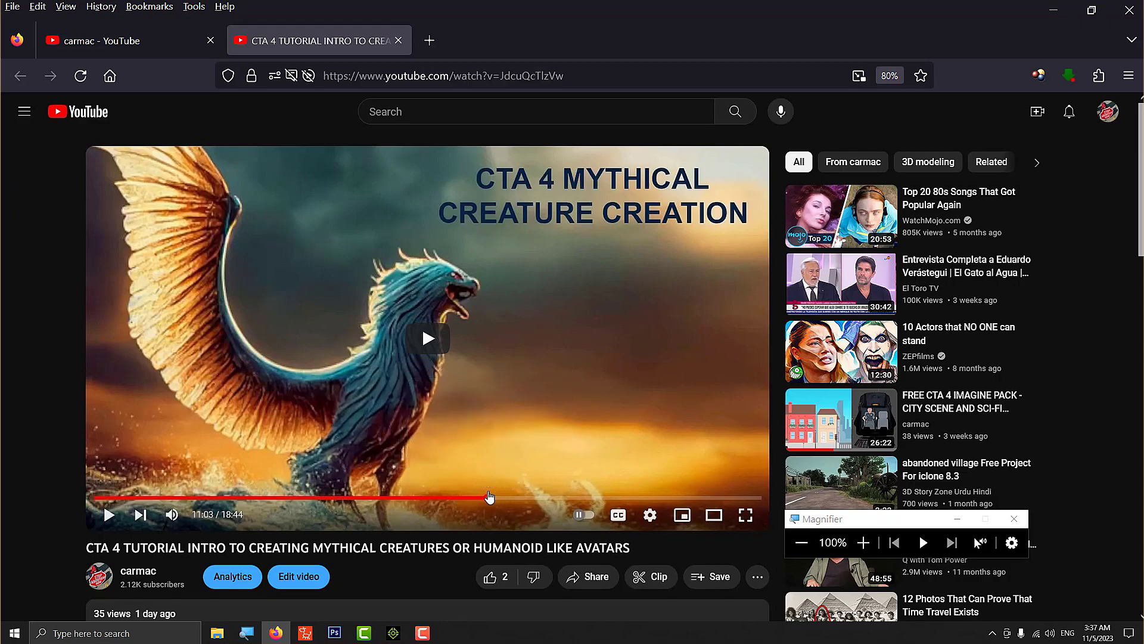
click(444, 345)
click(485, 369)
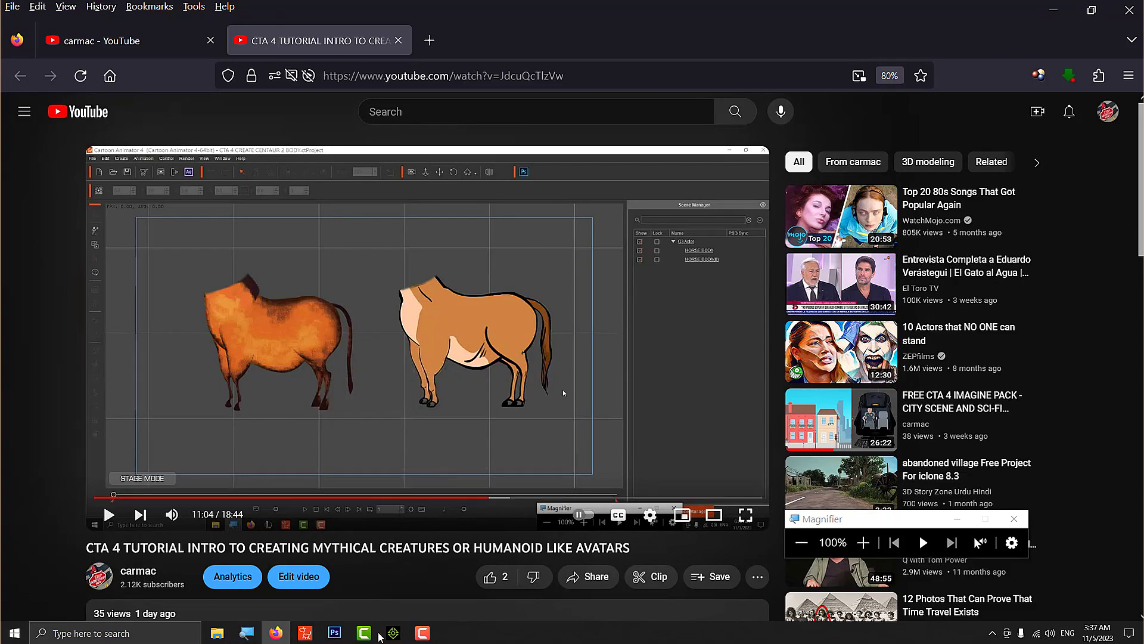
click(425, 633)
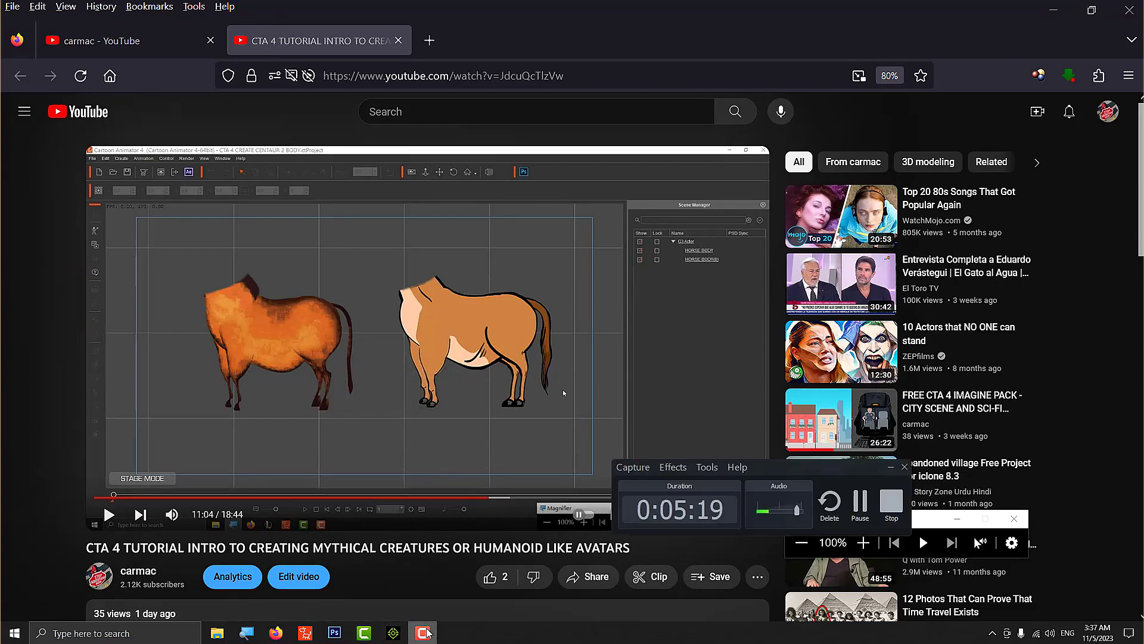
click(426, 634)
Step: Switch back to Cartoon Animator and magnify the screen beyond 250% to examine the G3 template folders
click(305, 633)
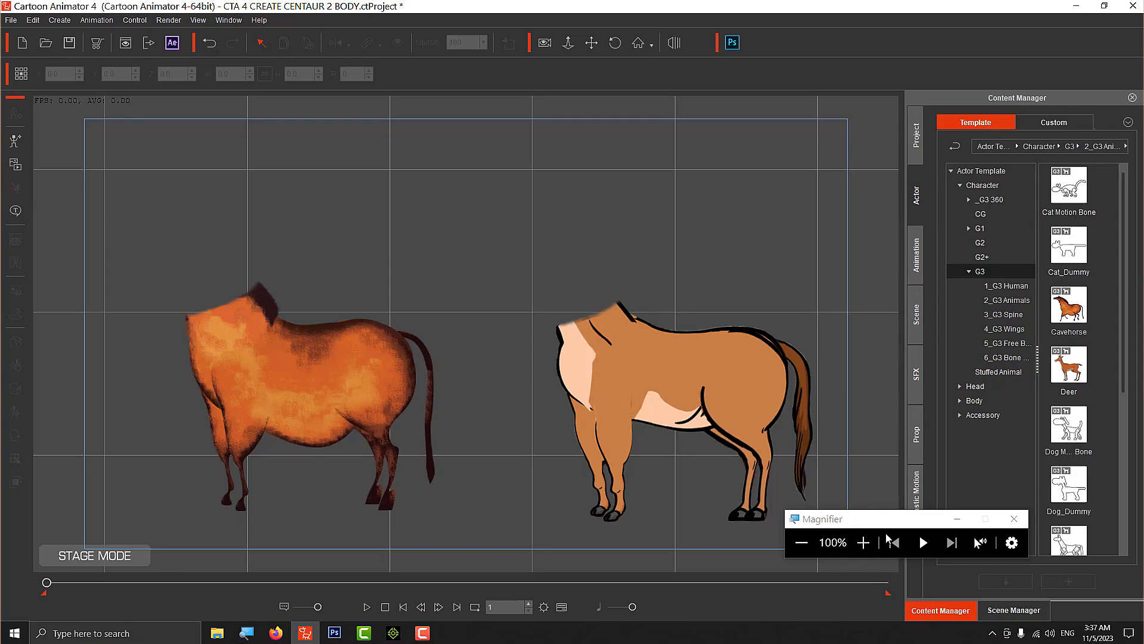
click(863, 542)
click(863, 542)
click(871, 554)
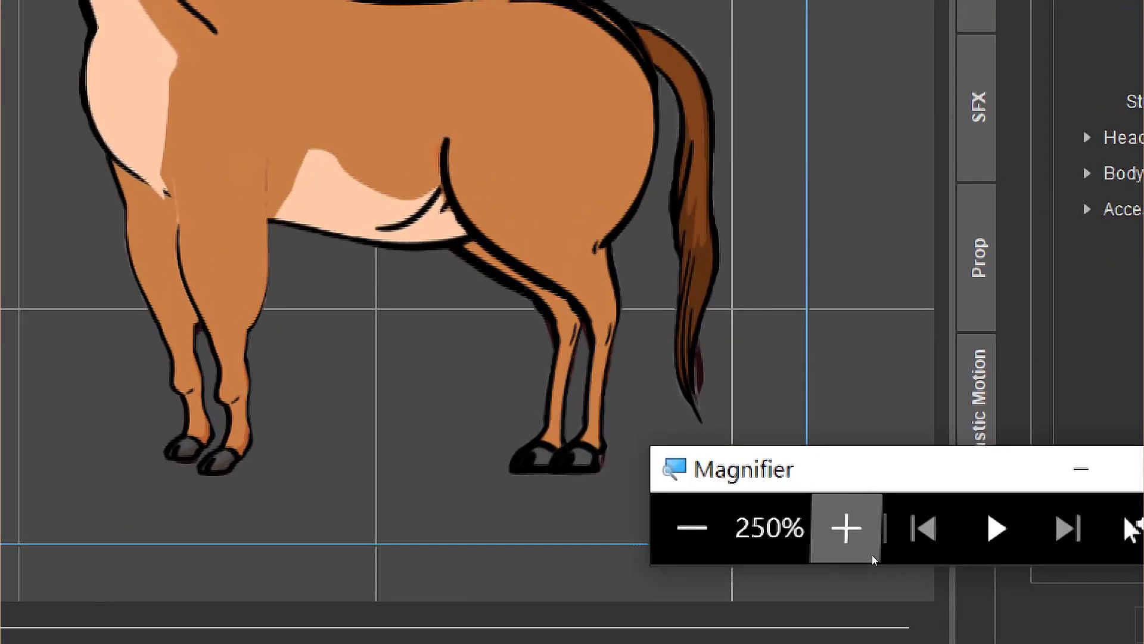
click(872, 554)
click(871, 554)
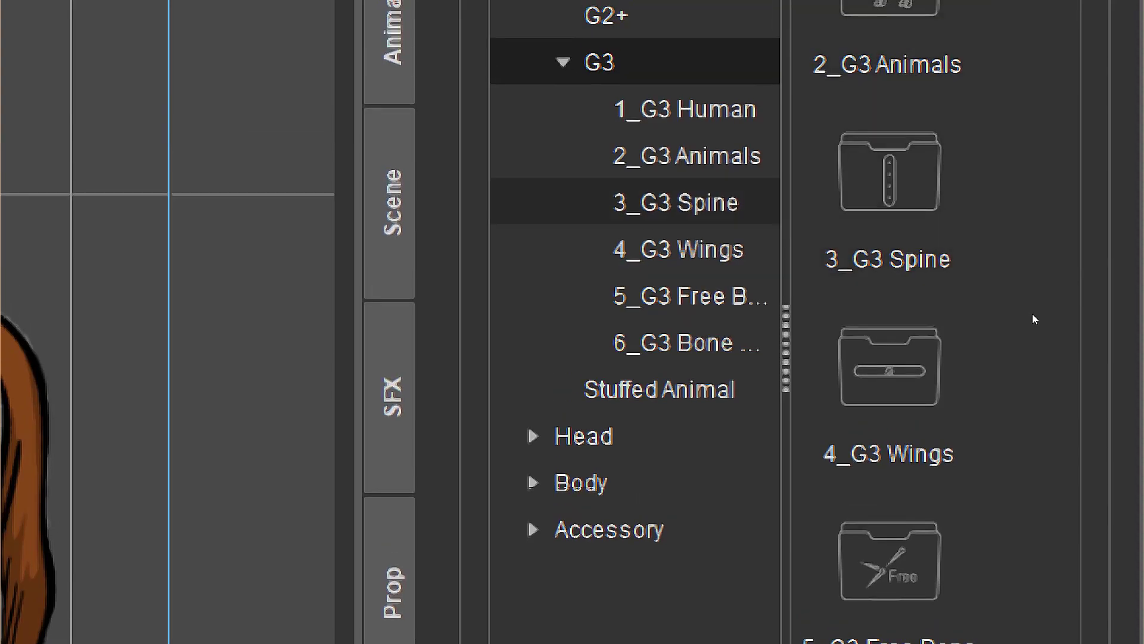
Step: Widen the template folder tree, open the 2_G3 Animals folder, and place the Cavehorse character near the stage's left edge
drag(1039, 322, 1060, 324)
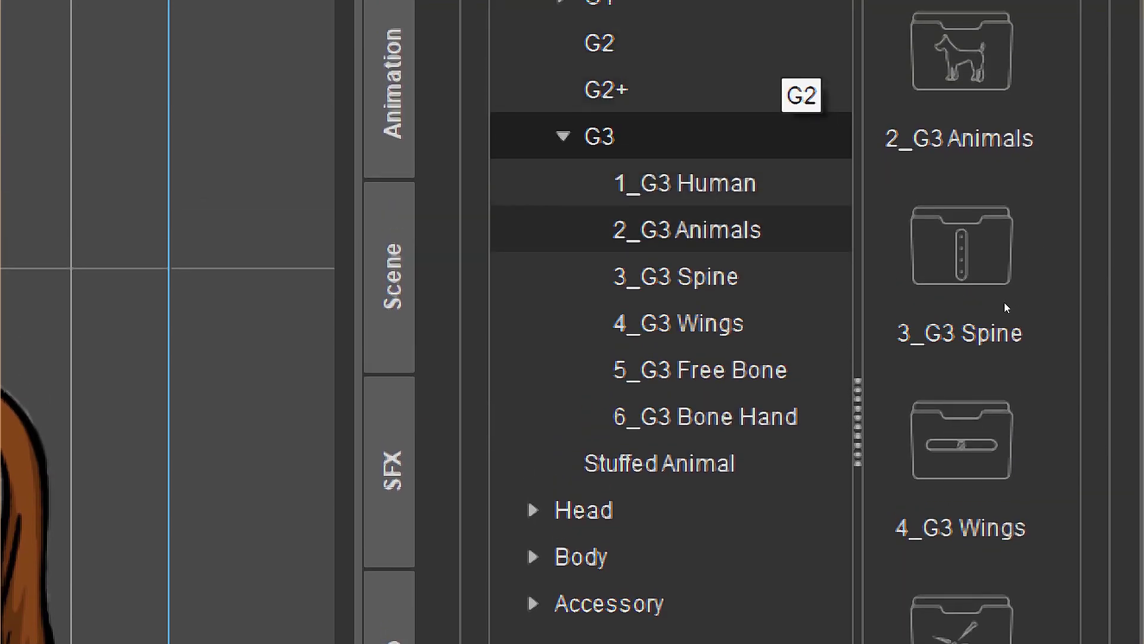
double_click(1015, 298)
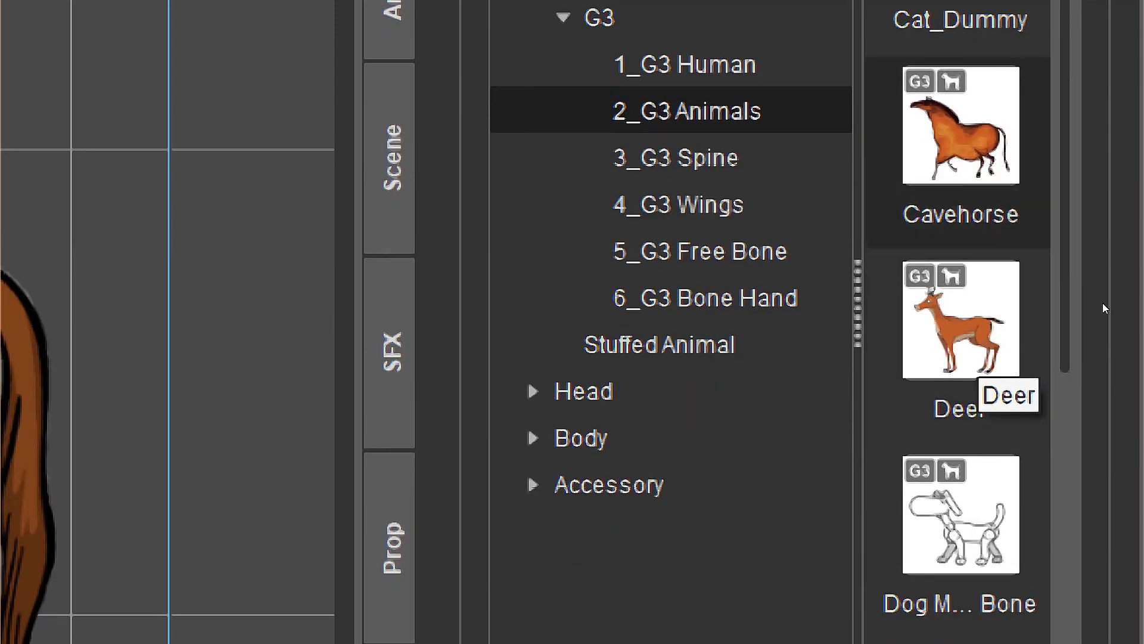
drag(960, 302, 137, 398)
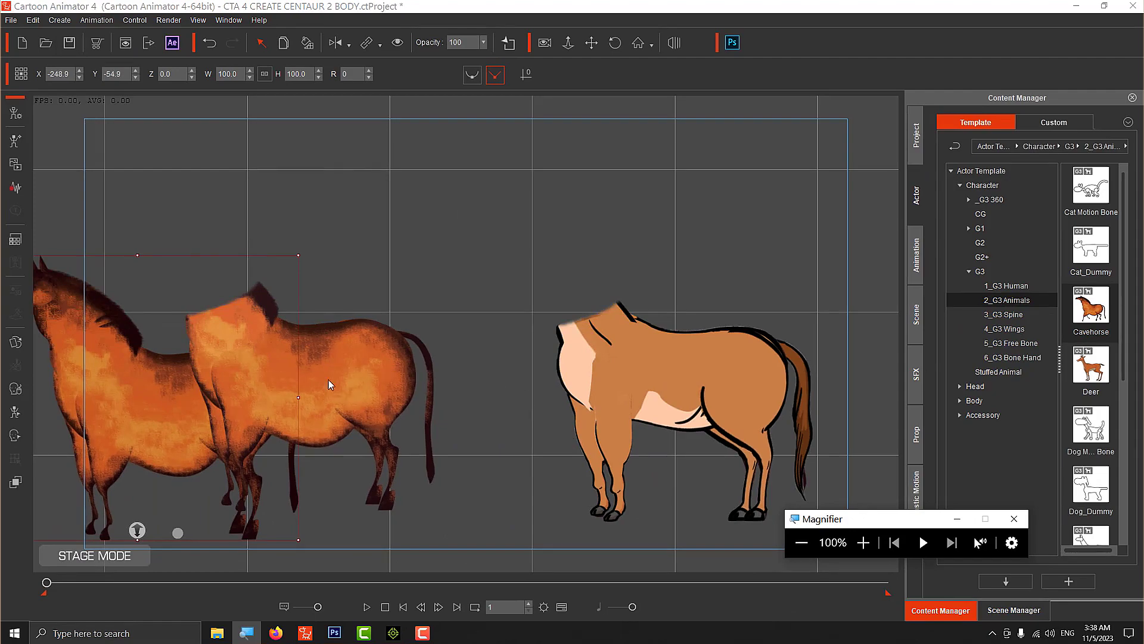
Step: Move the headless Cavehorse body to about X -79.5, Y -33.7, clear of the complete Cavehorse, and deselect it
click(308, 373)
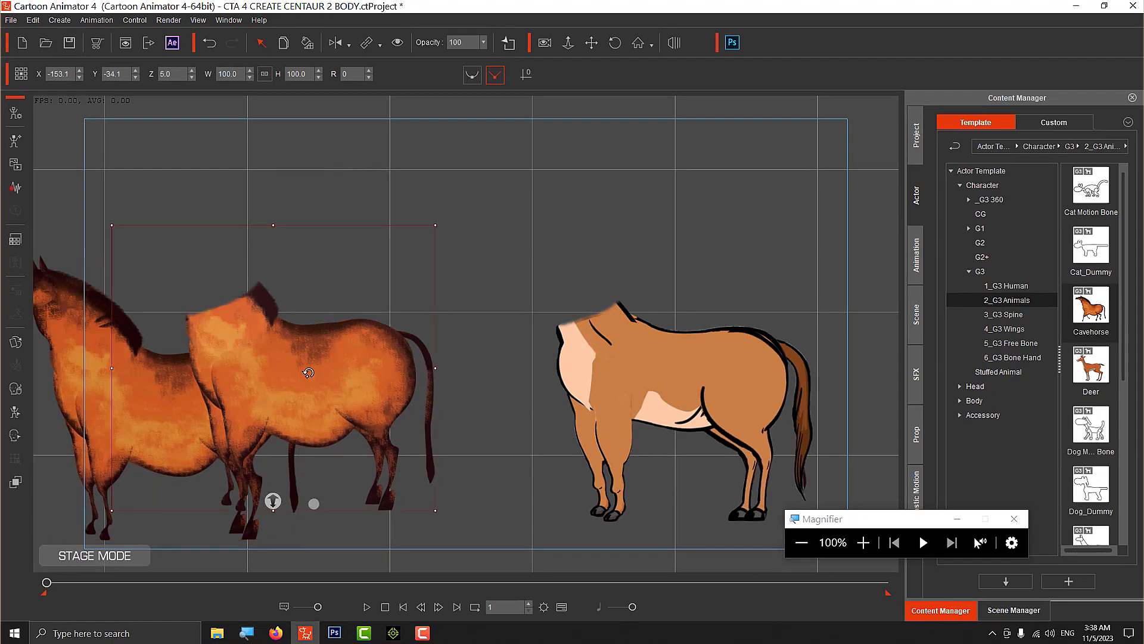
drag(319, 370, 414, 372)
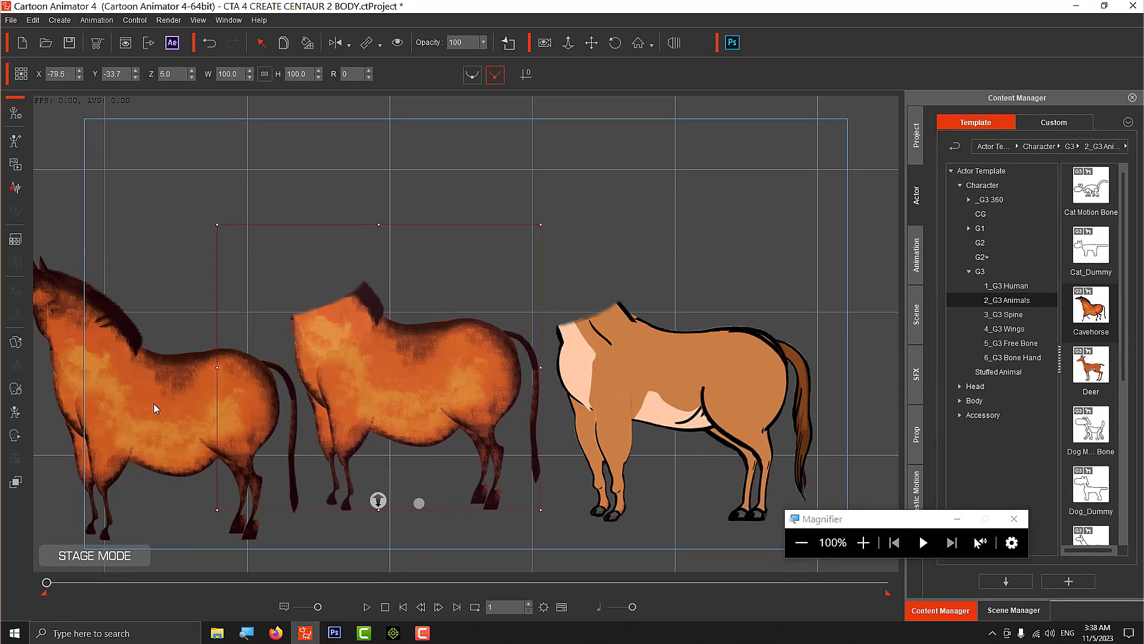
key(Escape)
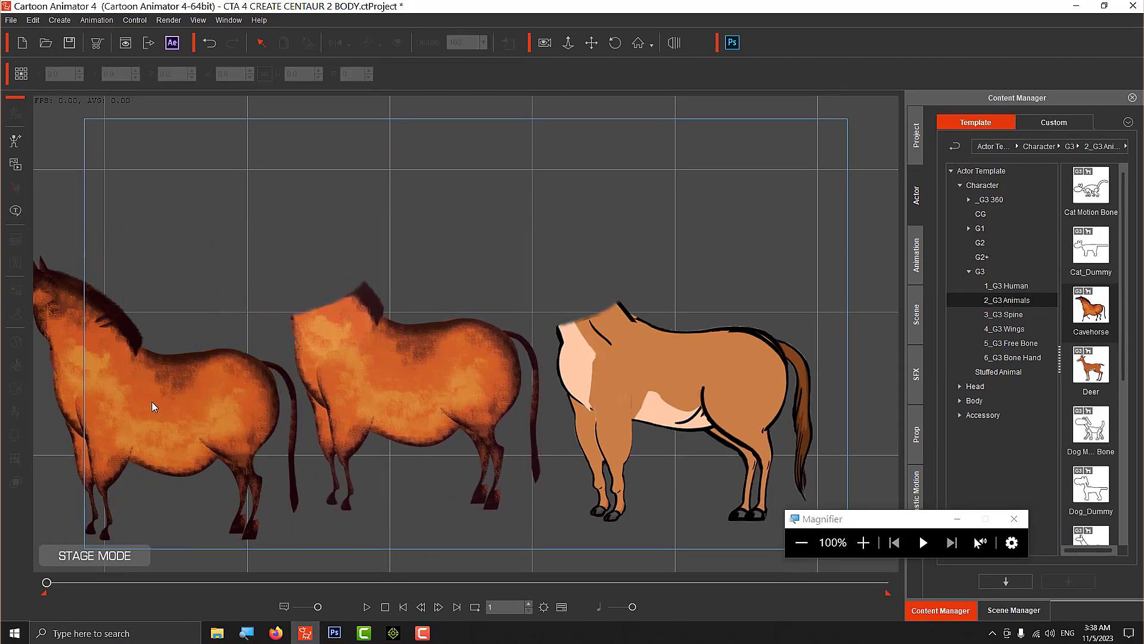
Step: Reposition the complete Cavehorse to about X -159.1, Y -39.8 and the headless Cavehorse body to about X -0.3, Y -27.4
click(189, 408)
drag(173, 416, 314, 373)
click(471, 377)
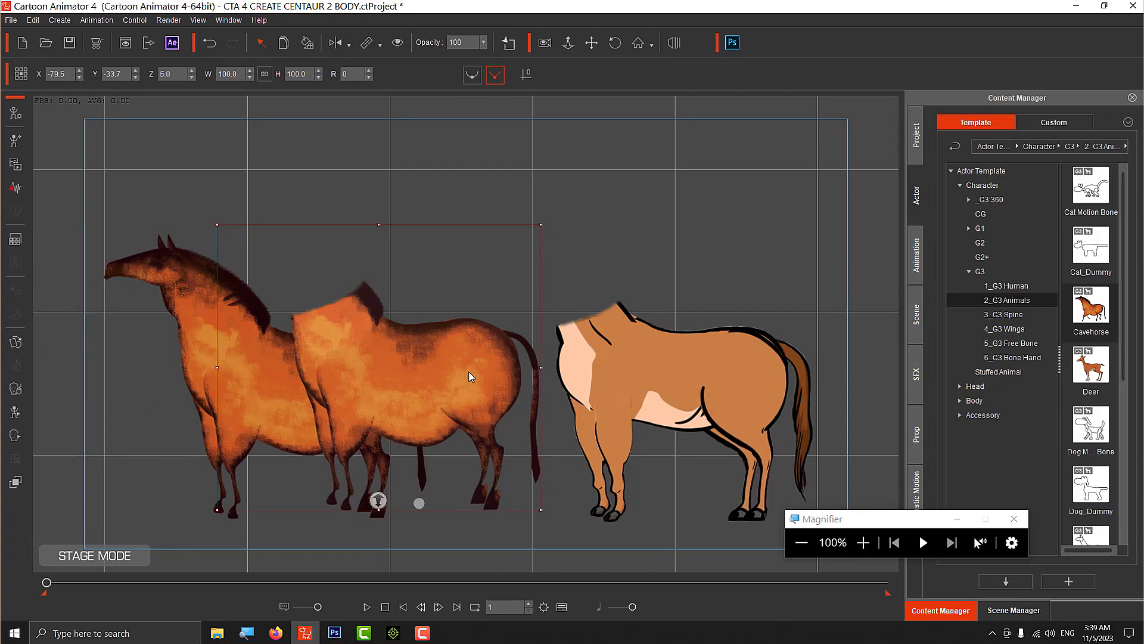
drag(417, 364, 528, 355)
click(267, 382)
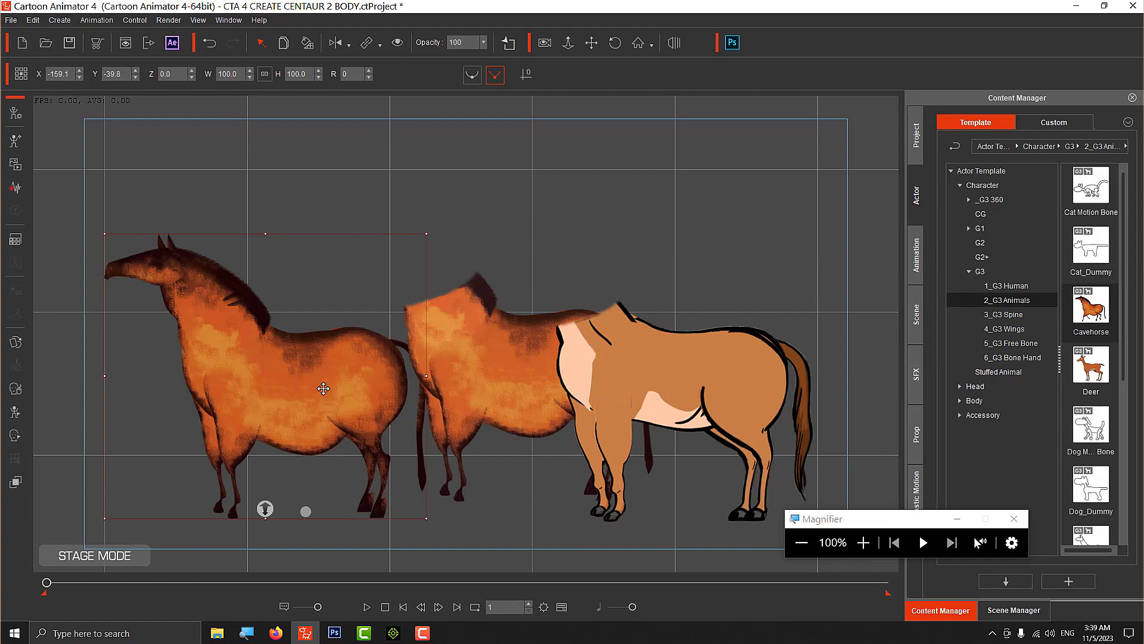
Step: Link the headless Cavehorse body to the complete Cavehorse's mid-torso spine bone
click(510, 361)
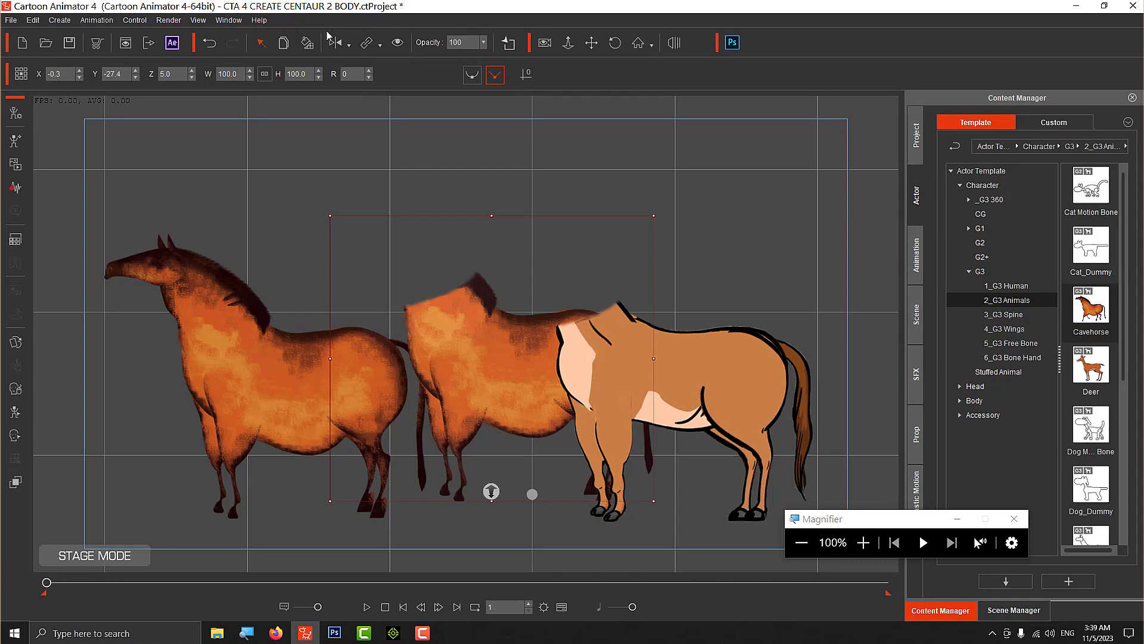
click(379, 45)
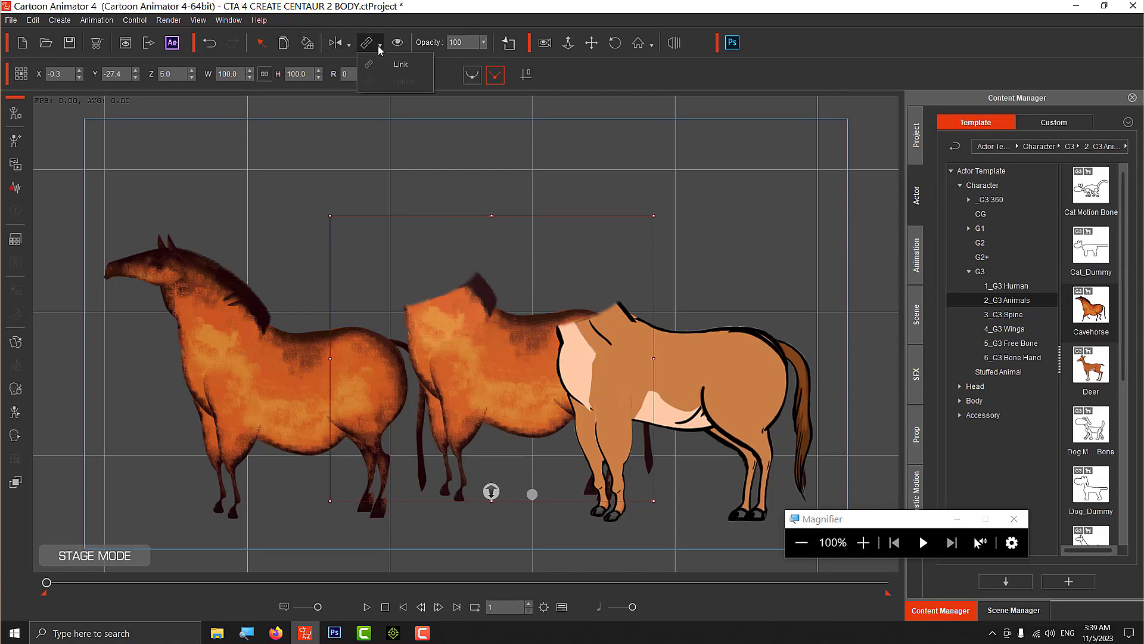
click(400, 64)
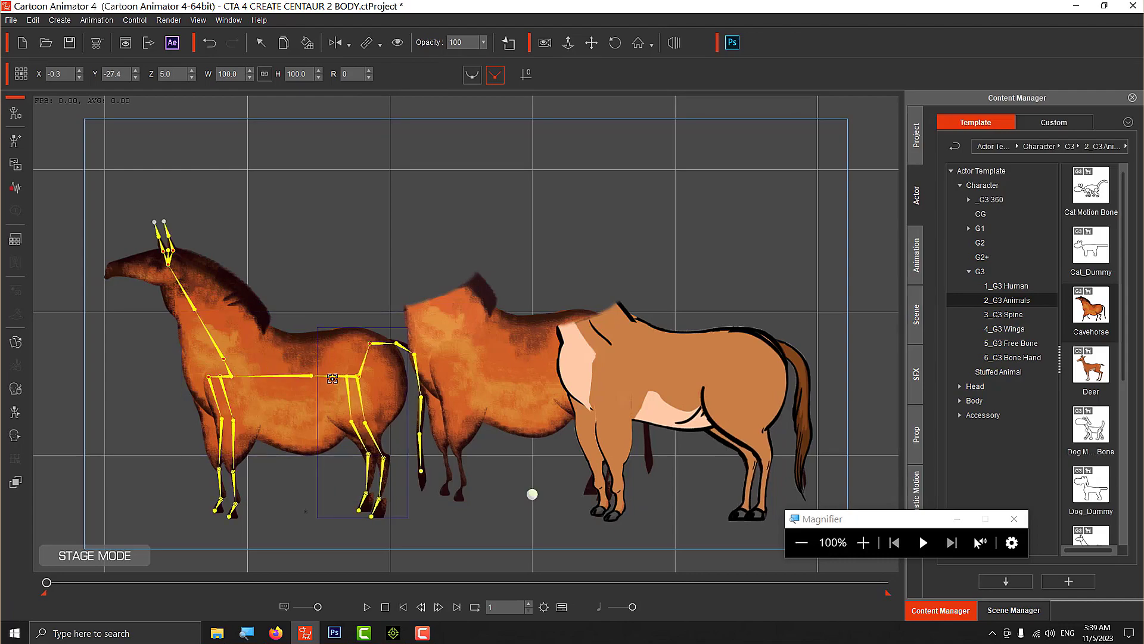
click(289, 374)
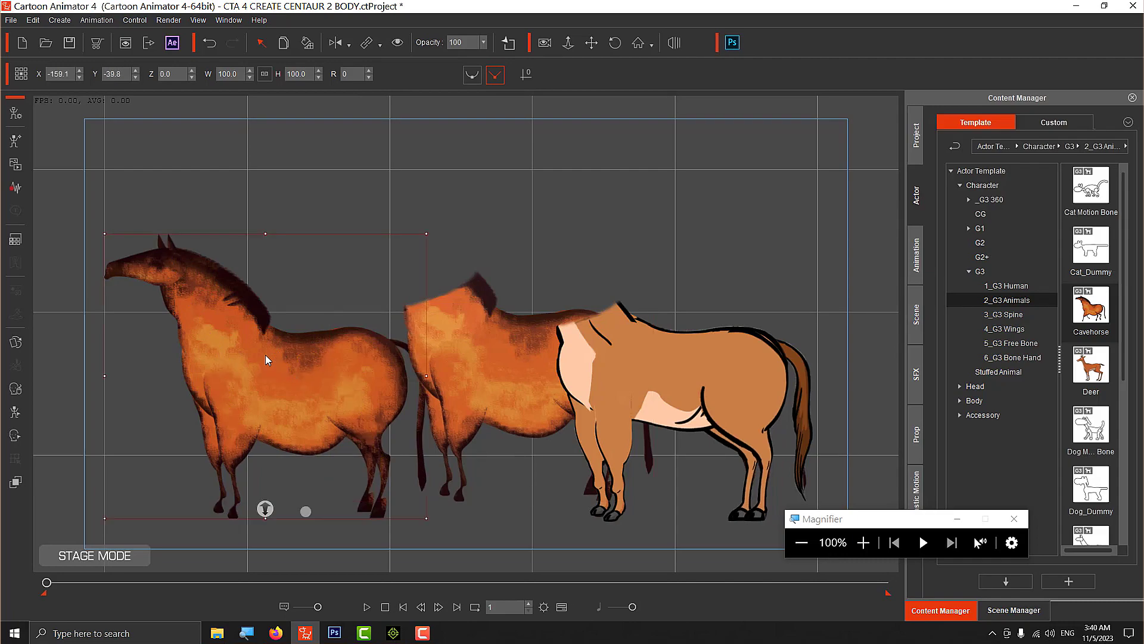
Step: Move the complete Cavehorse to about X -152.5, Y -27.2 and link the brown headless horse body to the headless Cavehorse's mid-torso spine bone
mouse_move(293, 357)
mouse_down()
mouse_move(286, 333)
mouse_move(357, 234)
mouse_move(319, 236)
mouse_move(322, 254)
mouse_move(307, 256)
mouse_move(322, 325)
mouse_move(289, 332)
mouse_move(304, 374)
mouse_up()
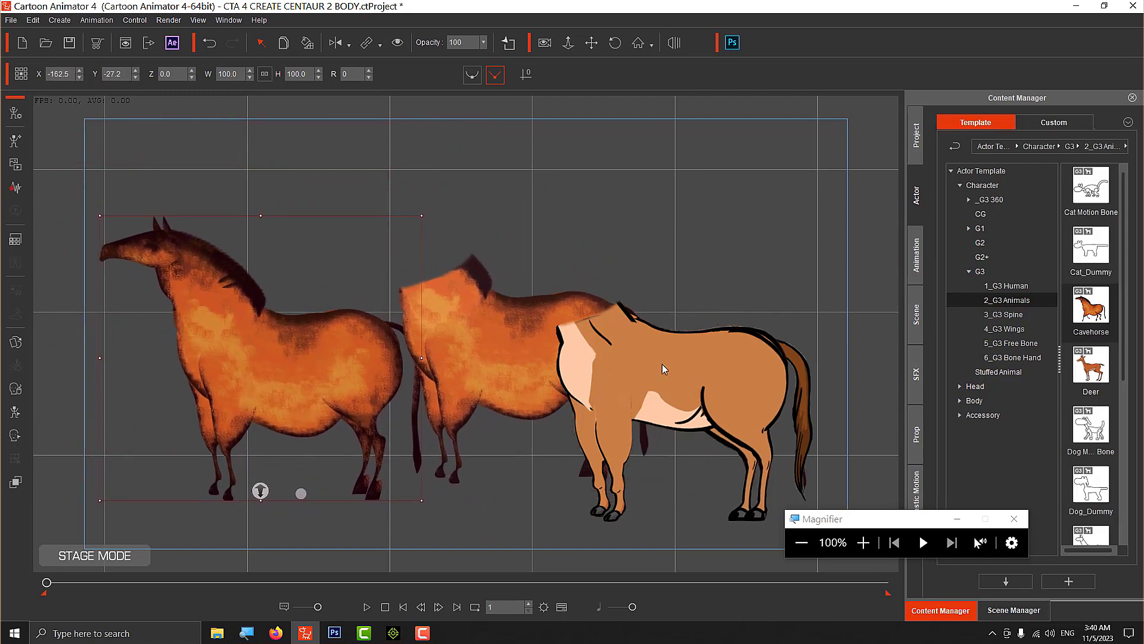
click(714, 373)
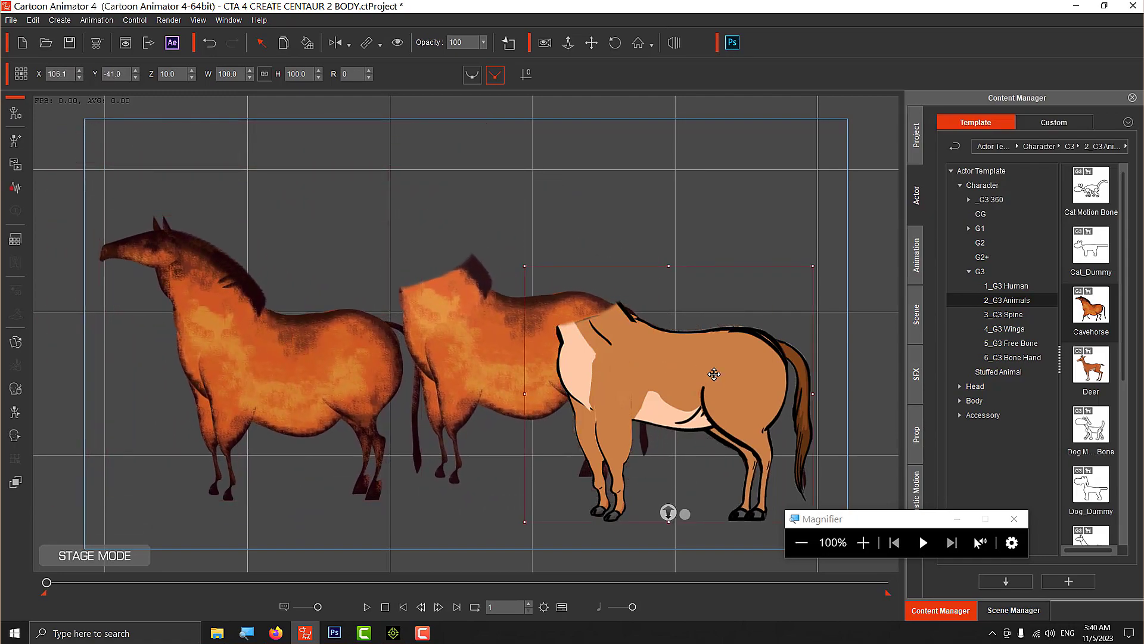
click(380, 45)
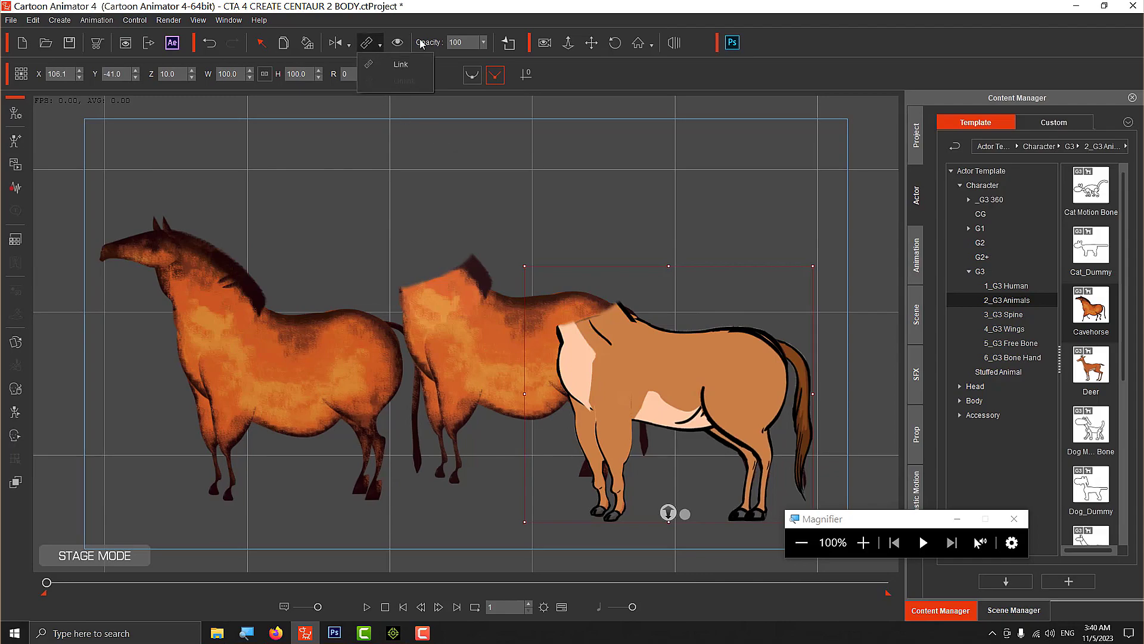
click(400, 63)
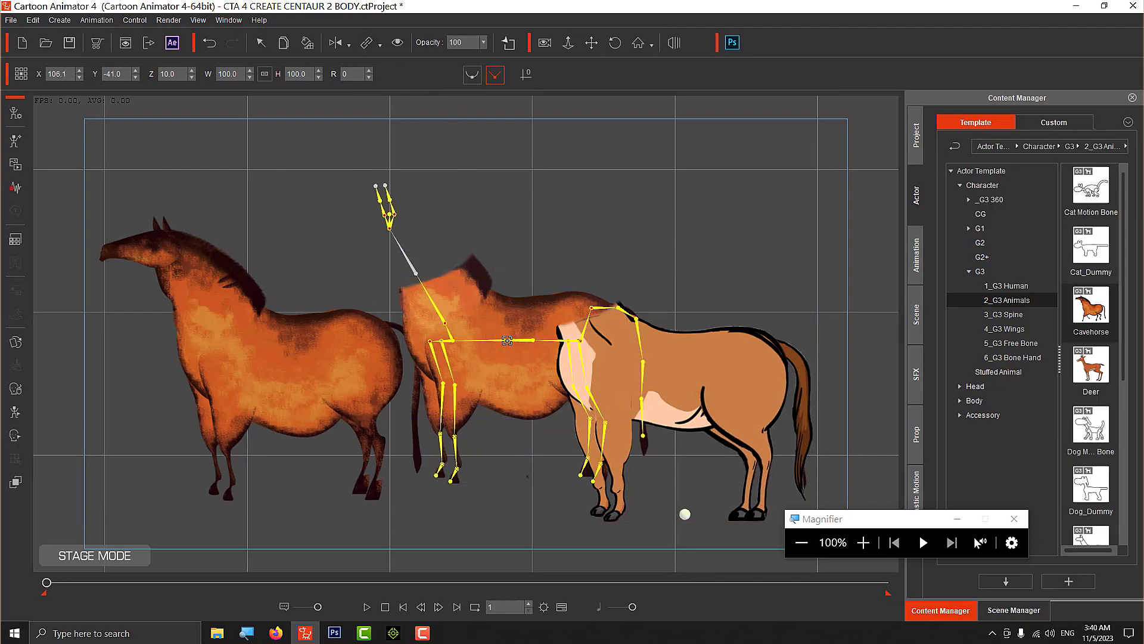
click(506, 339)
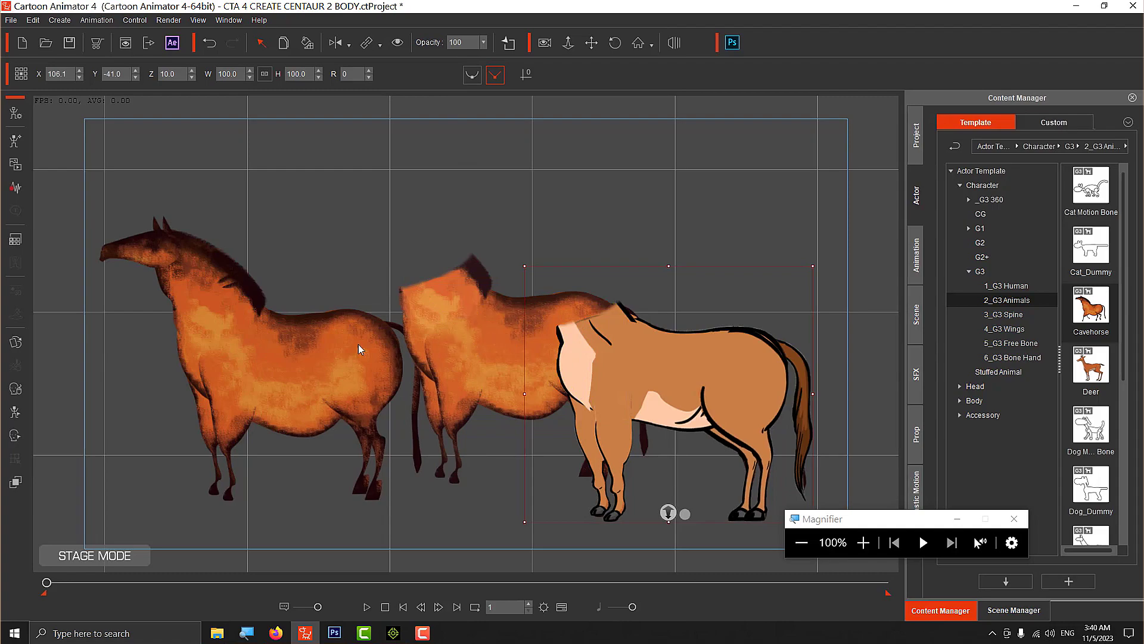
Step: Test the linked chain by moving the complete Cavehorse to about X -159.1, Y -13.7
click(287, 358)
drag(343, 360, 316, 353)
drag(349, 312, 350, 340)
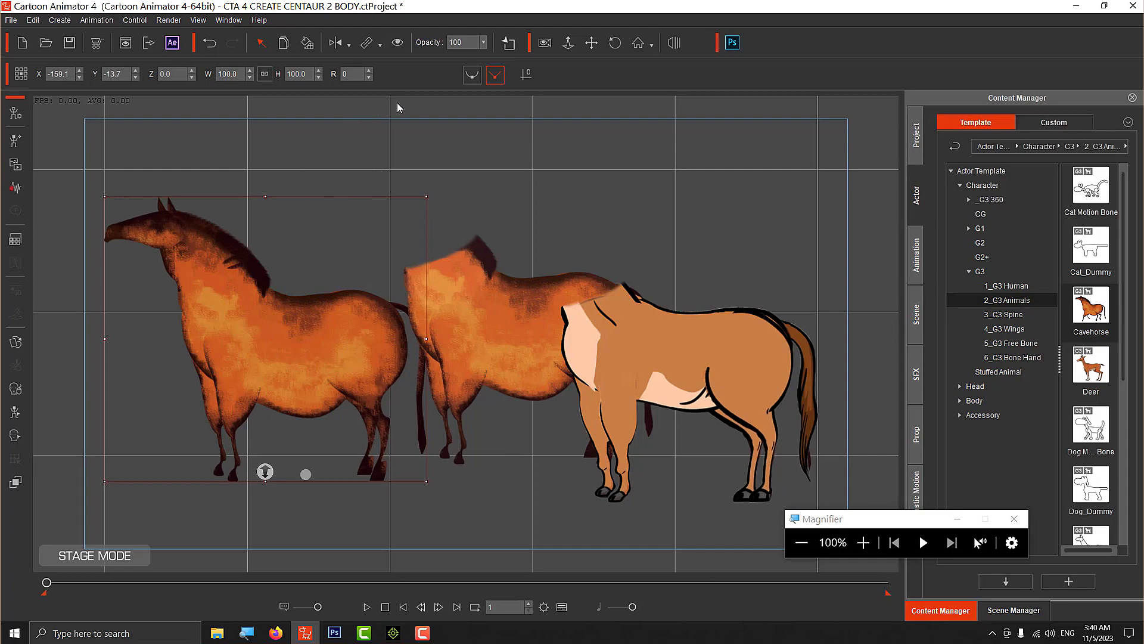
Step: Undo the test moves and the body links, and reposition the complete Cavehorse to about X -161.2, Y -22.6
click(209, 42)
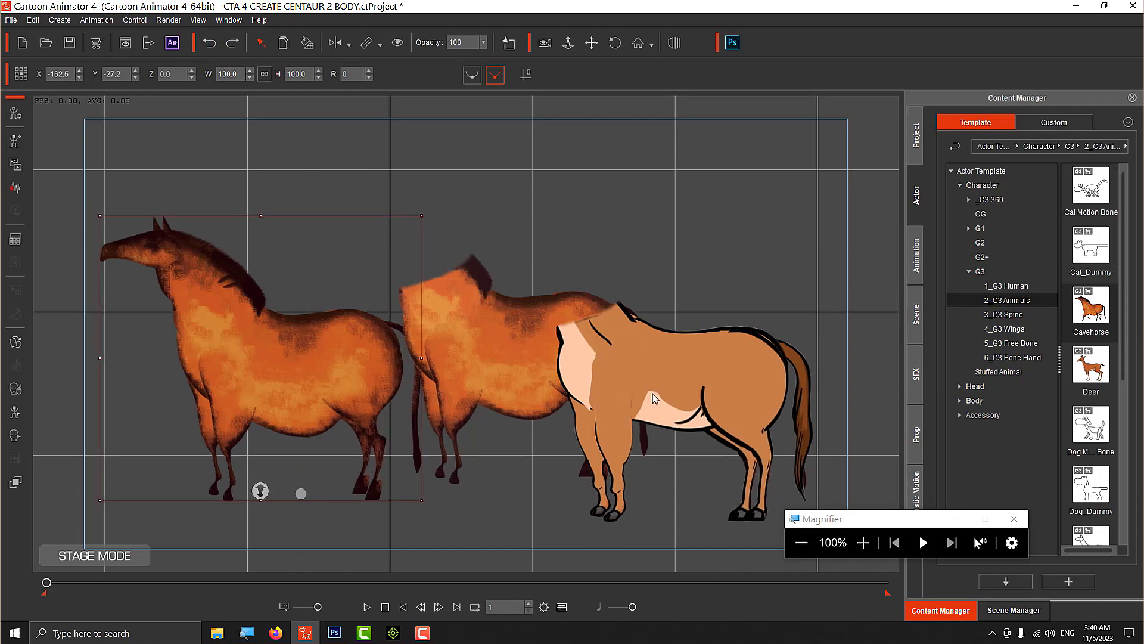
click(668, 374)
mouse_move(321, 377)
mouse_down()
mouse_move(263, 361)
mouse_move(318, 355)
mouse_up()
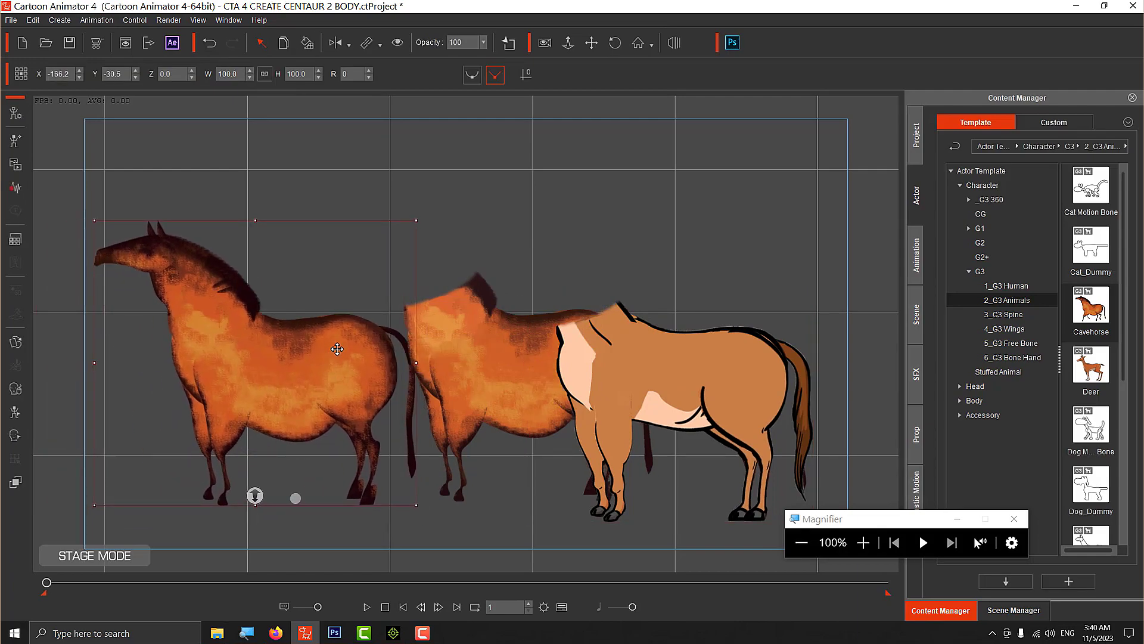
drag(276, 365, 282, 355)
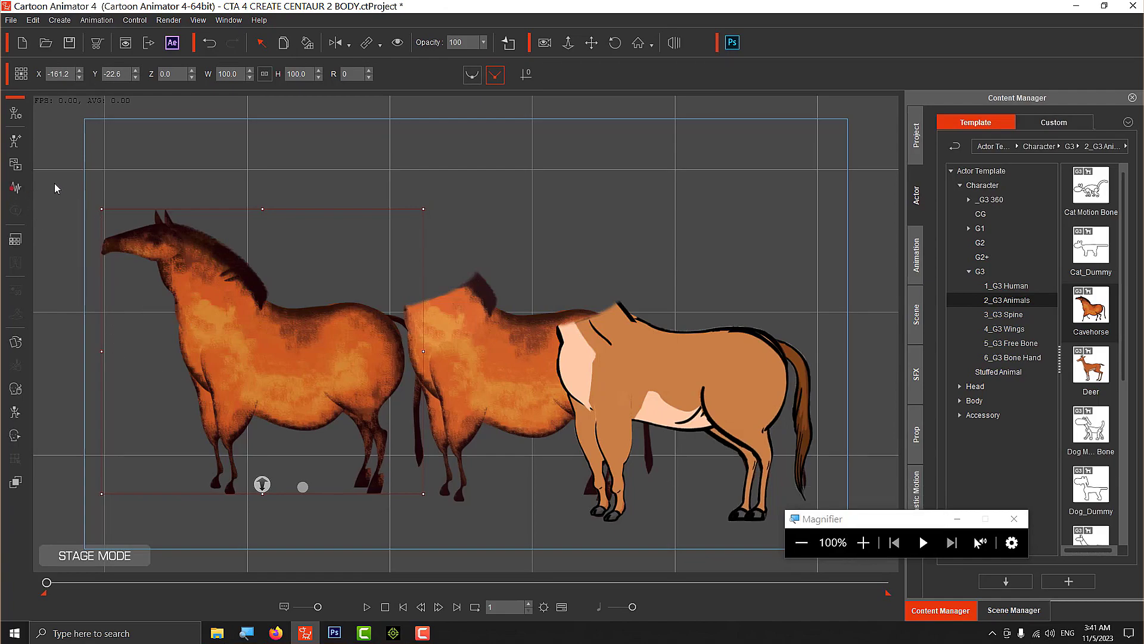
Step: Open the complete Cavehorse in Composer mode and select its head
click(21, 189)
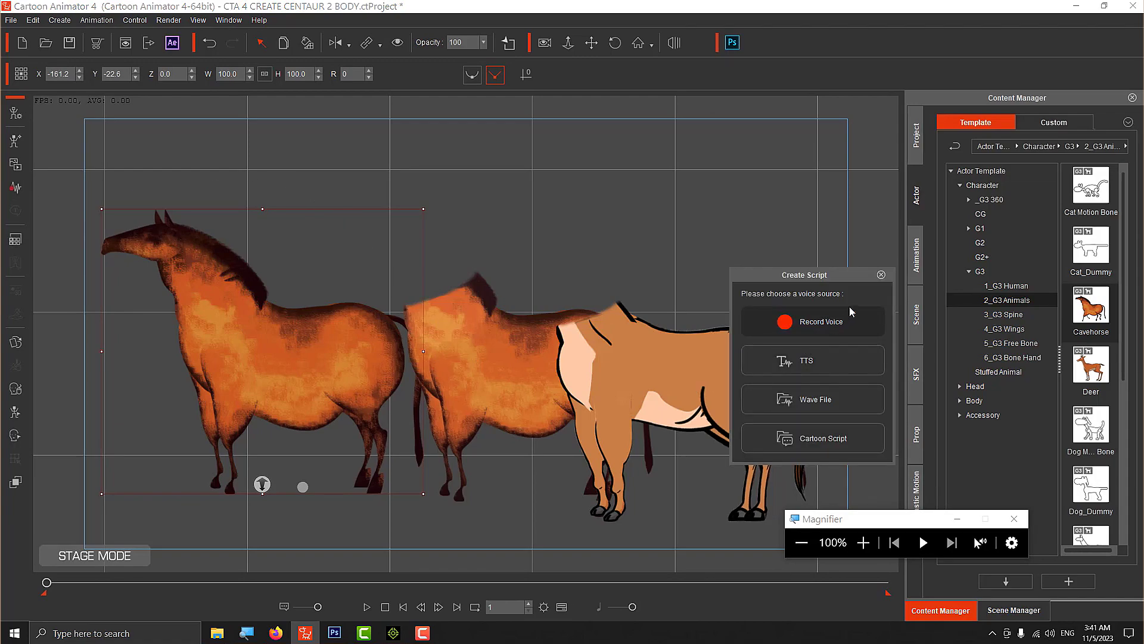
click(881, 275)
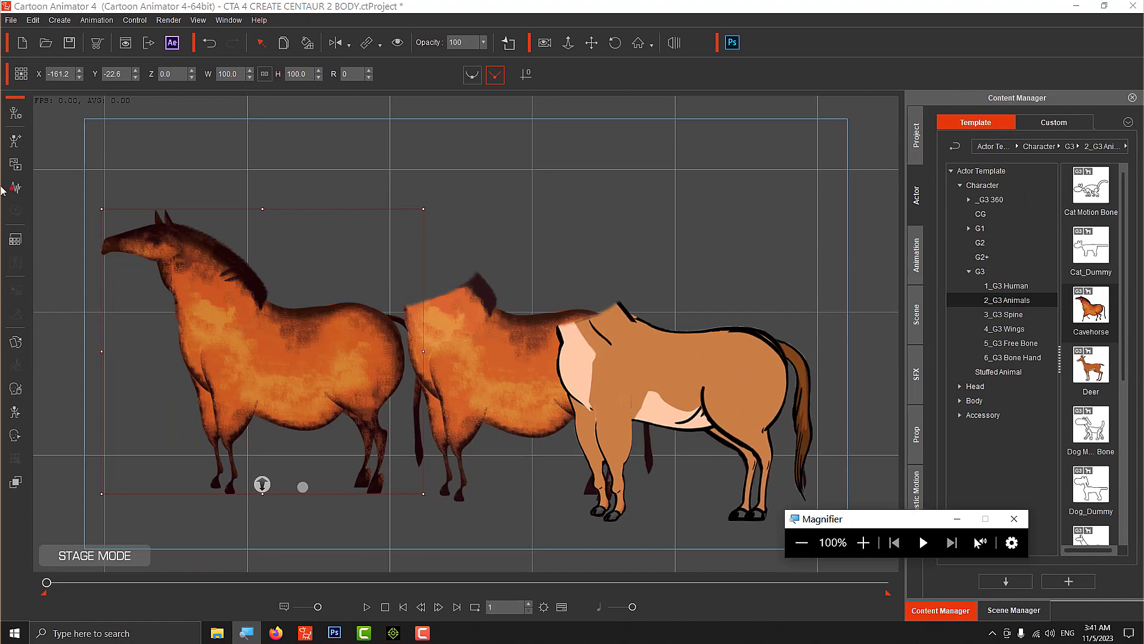
click(17, 115)
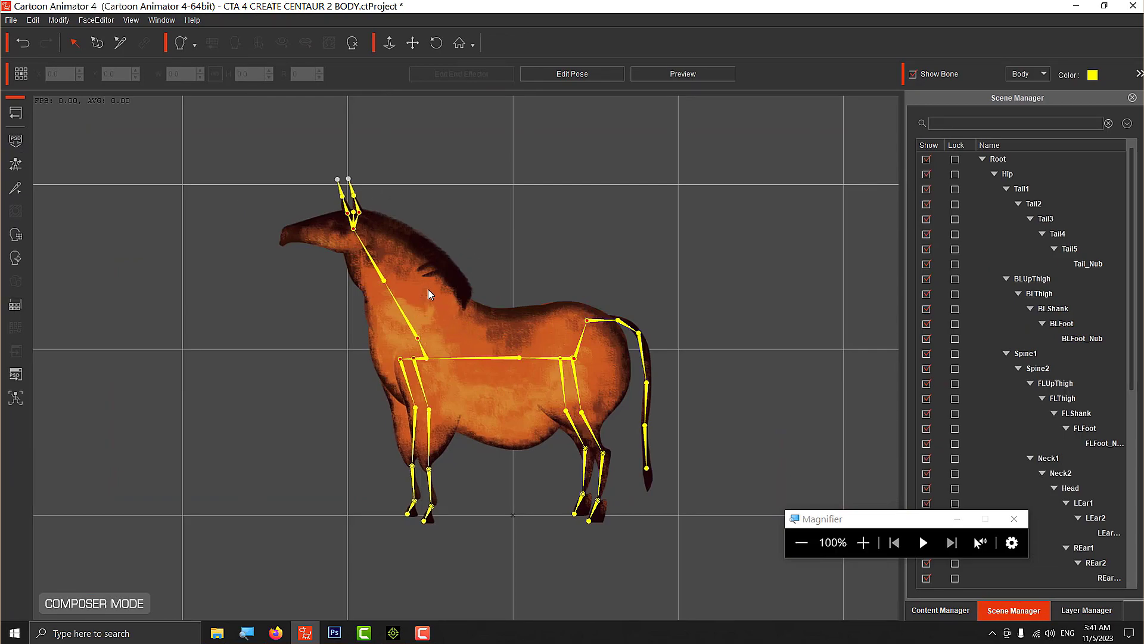
click(335, 245)
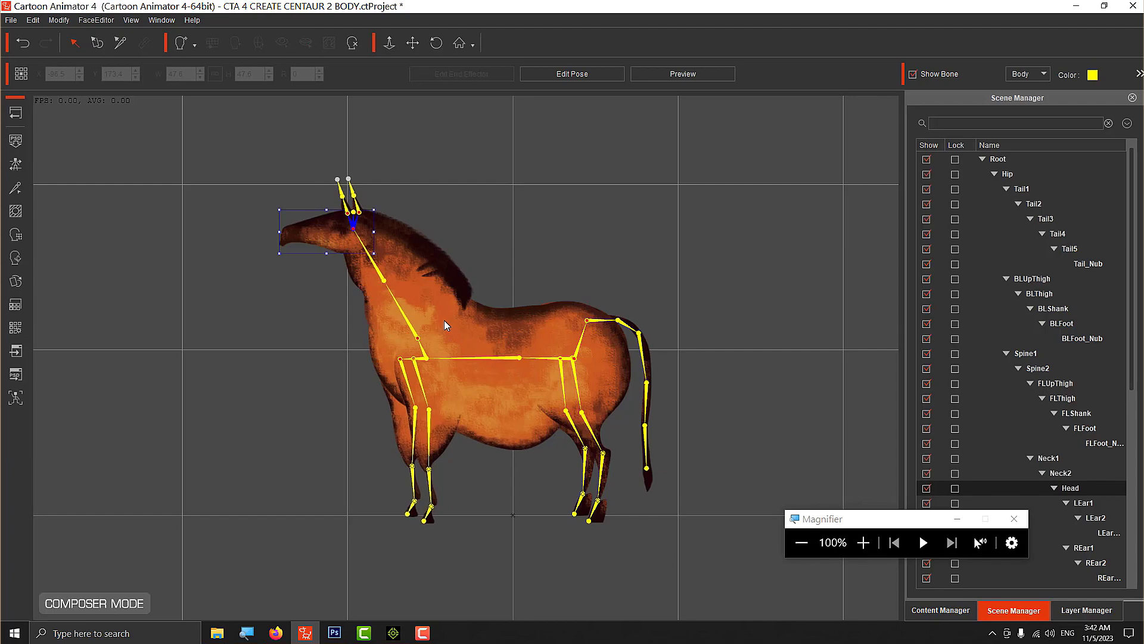
Step: Launch the Cavehorse in Photoshop as one head-and-body PSD with the Update Multi-angle option, and move the Photoshop window clear of the Magnifier
click(21, 376)
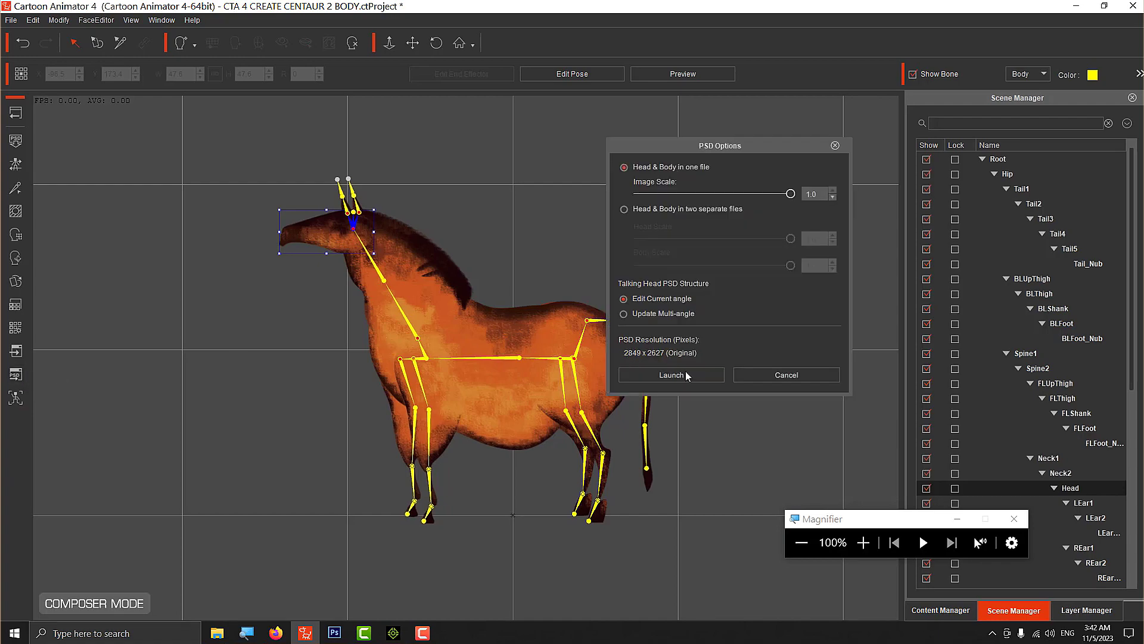
click(679, 314)
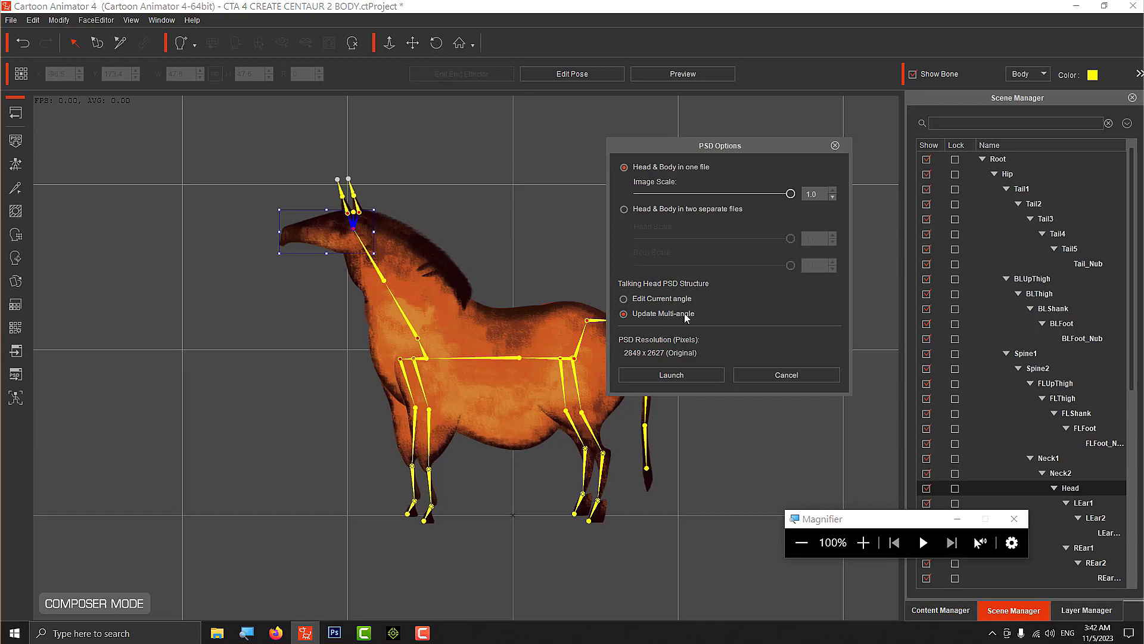
click(679, 375)
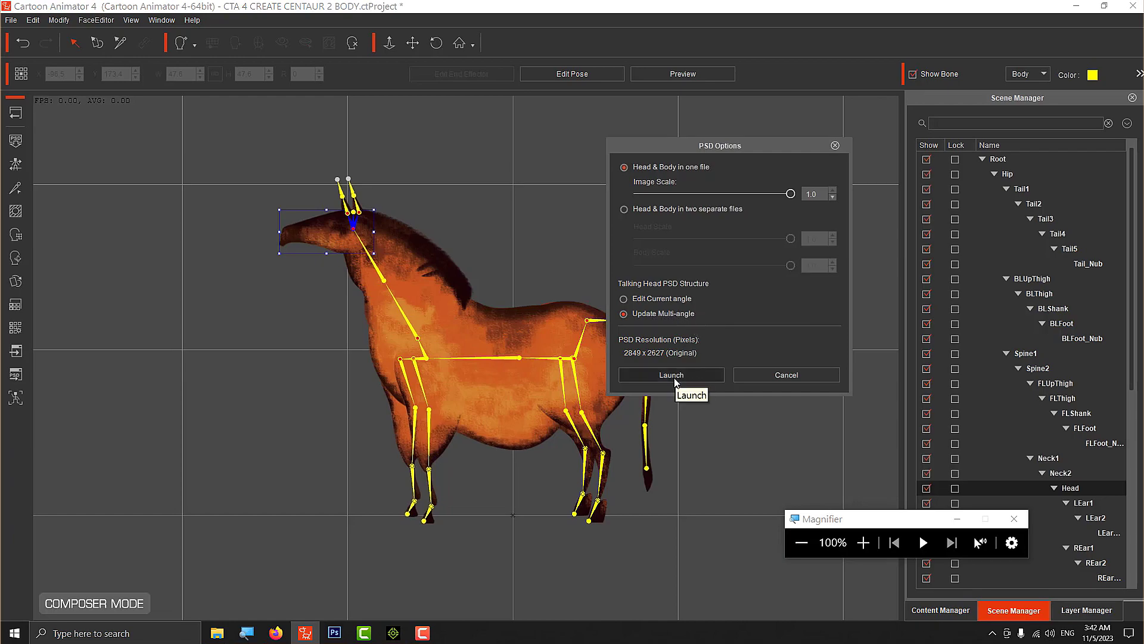
click(671, 375)
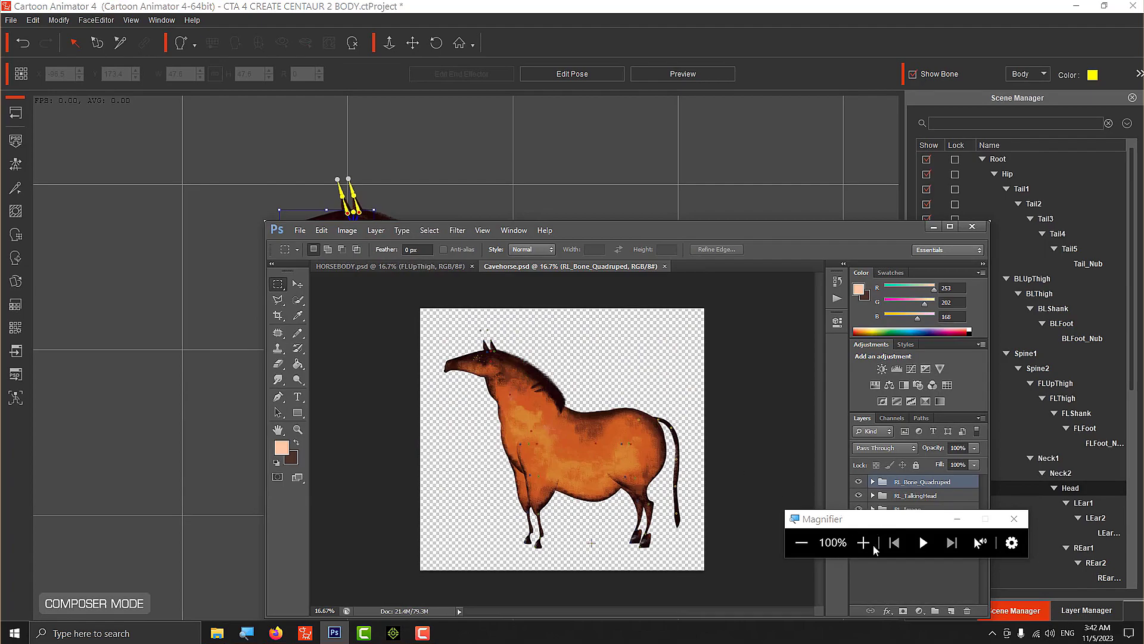
drag(862, 527, 559, 534)
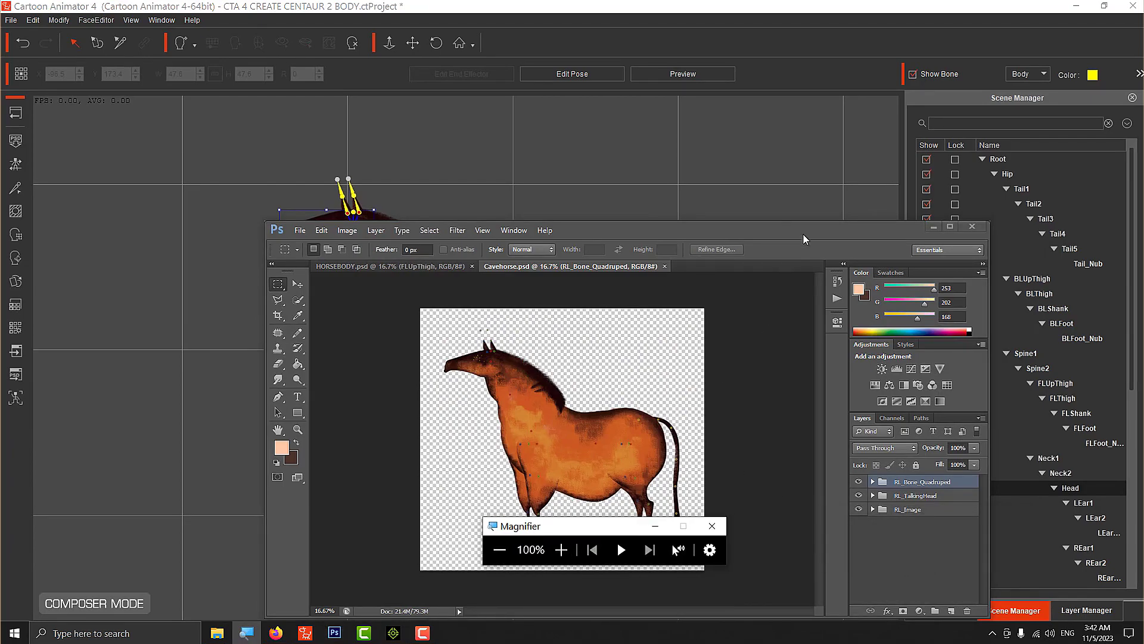
drag(772, 229, 677, 65)
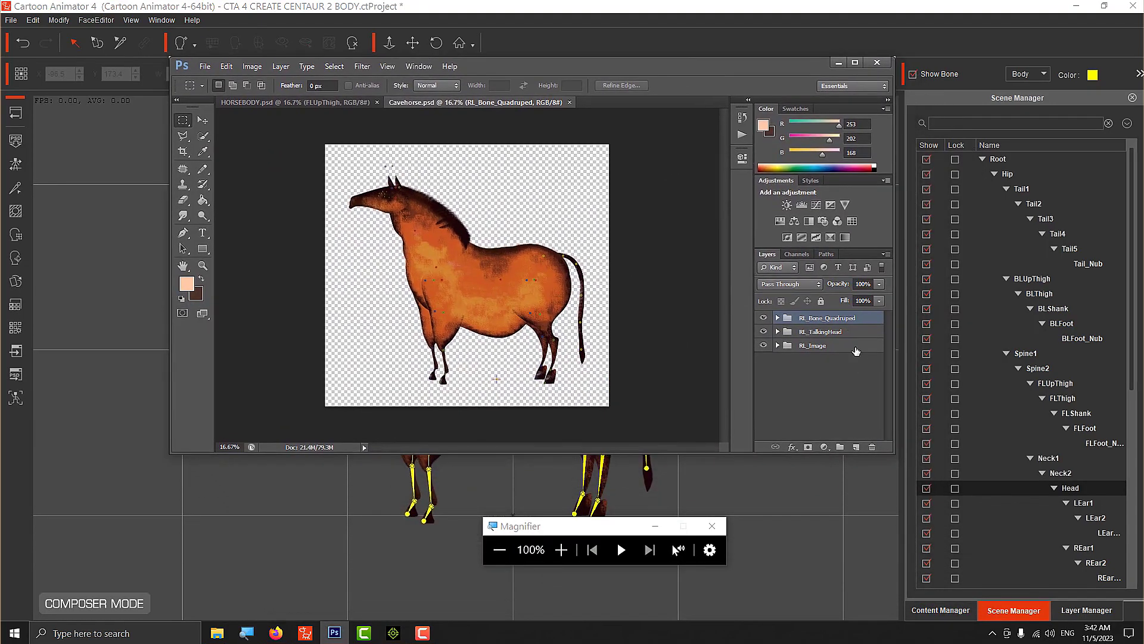
Step: Expand the RL_Image layer group, close Cavehorse.psd without saving, and minimize Photoshop to return to Cartoon Animator
click(777, 346)
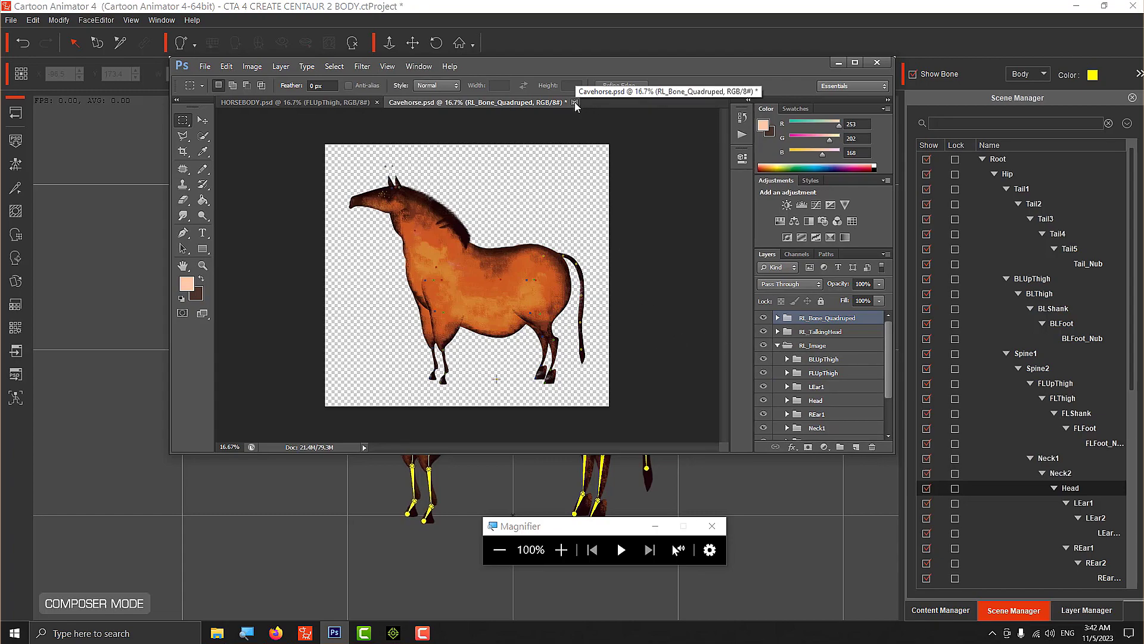
click(574, 103)
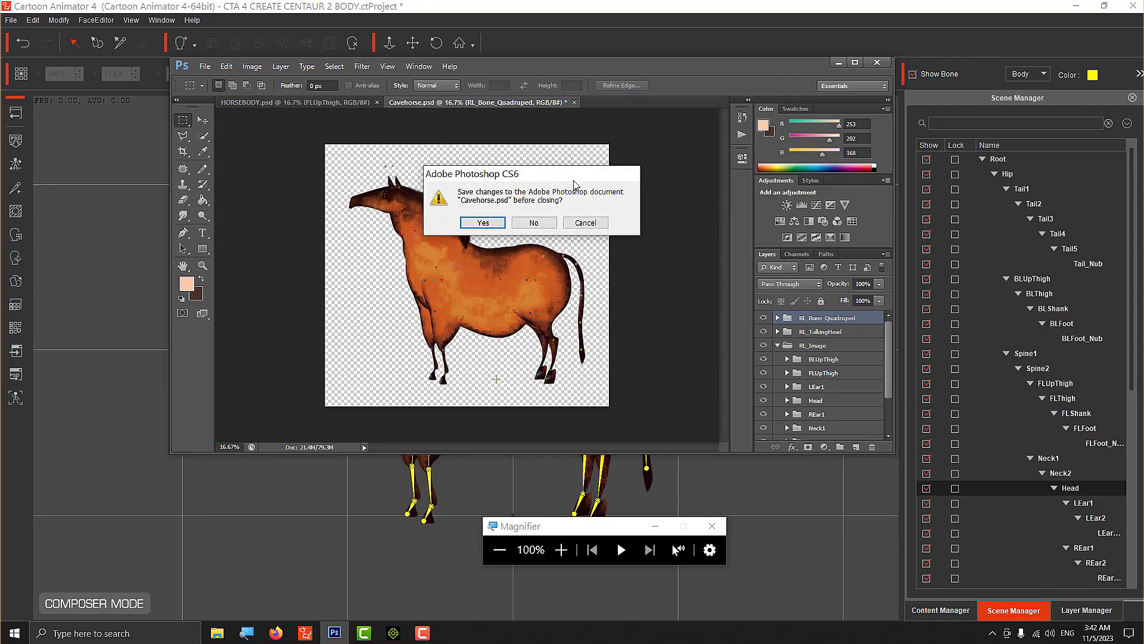
click(534, 223)
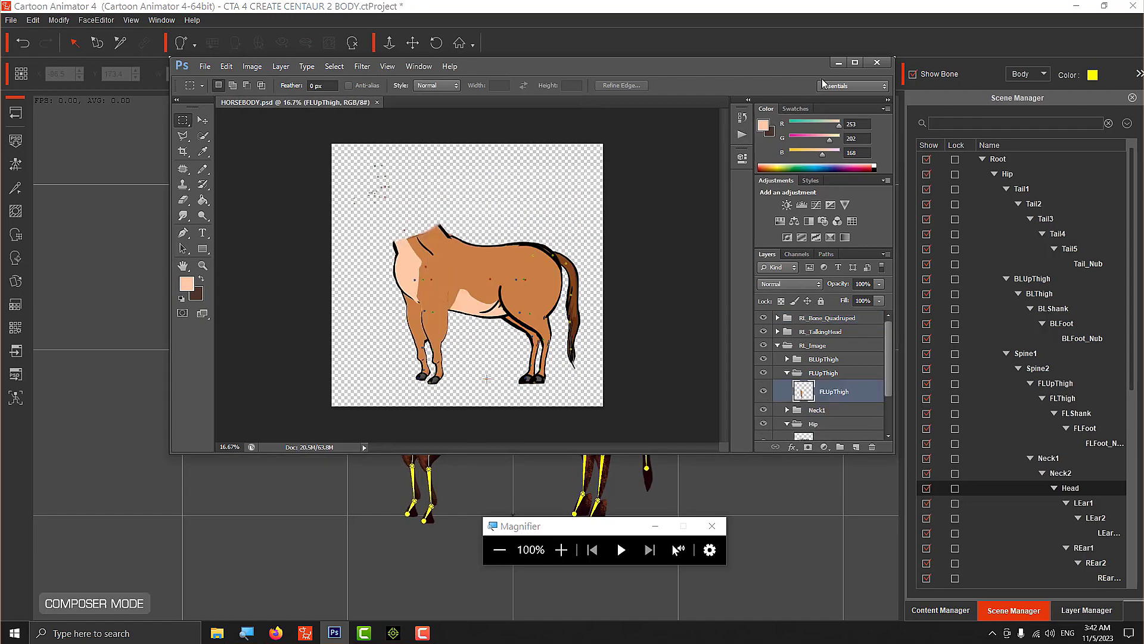
click(837, 63)
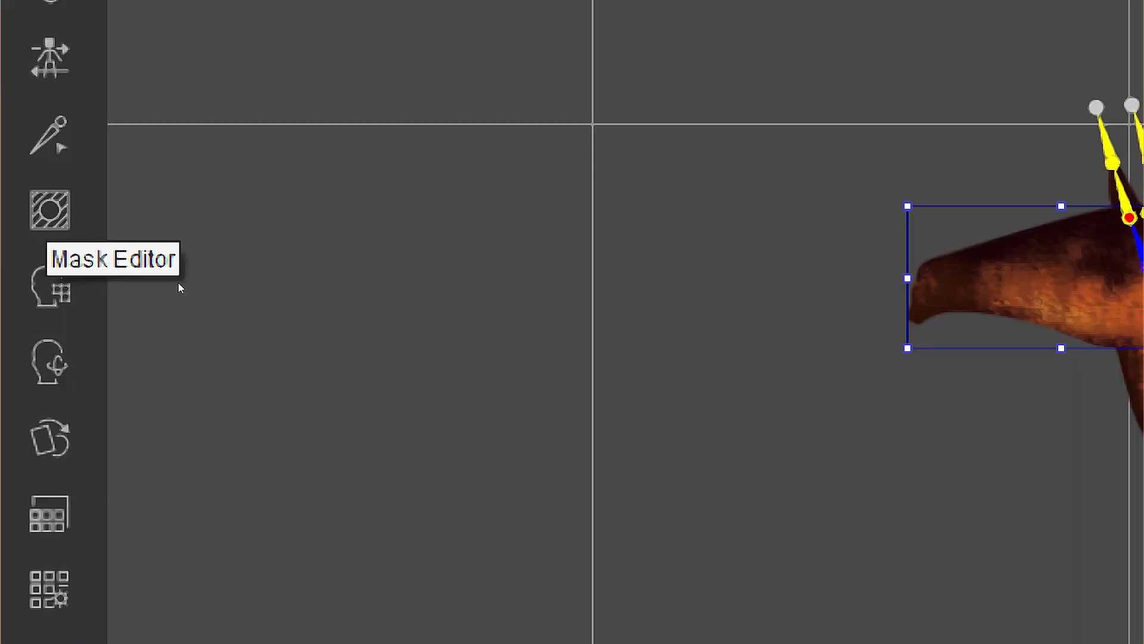
Step: Set the mask opacity to 100 in the Mask Editor and brush away the Cavehorse's entire head
click(19, 212)
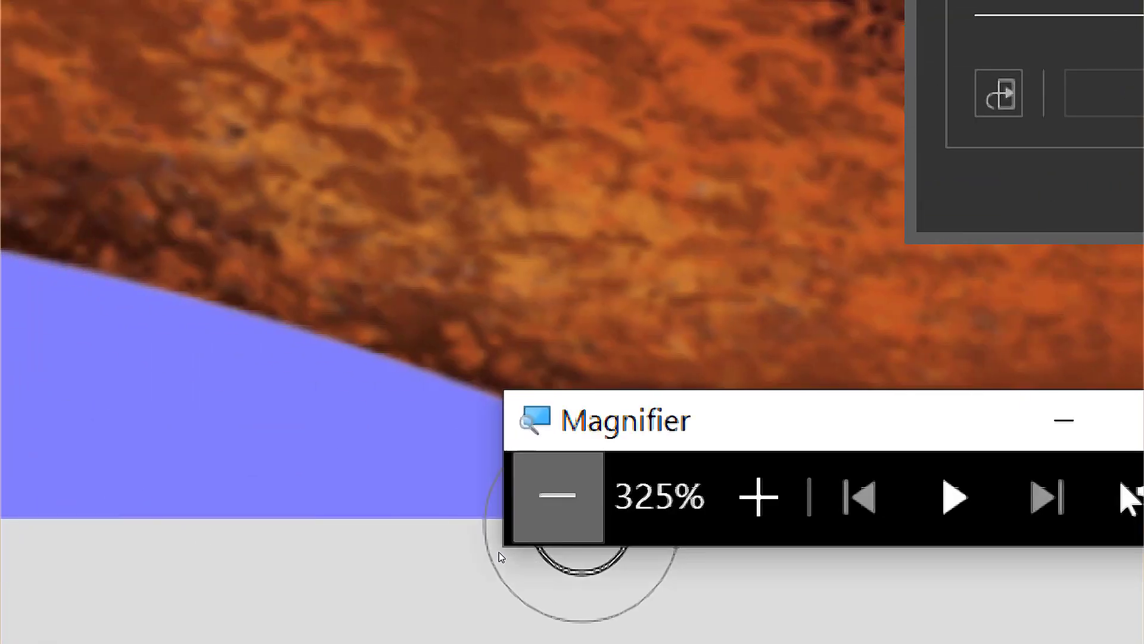
click(556, 495)
click(559, 507)
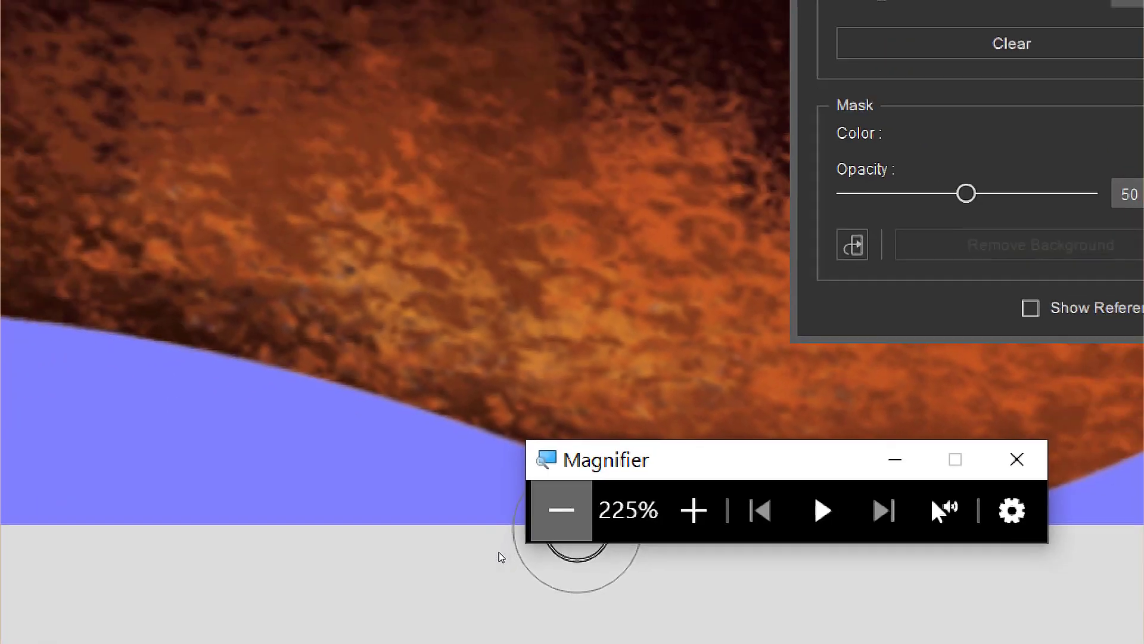
click(559, 507)
click(559, 507)
click(559, 507)
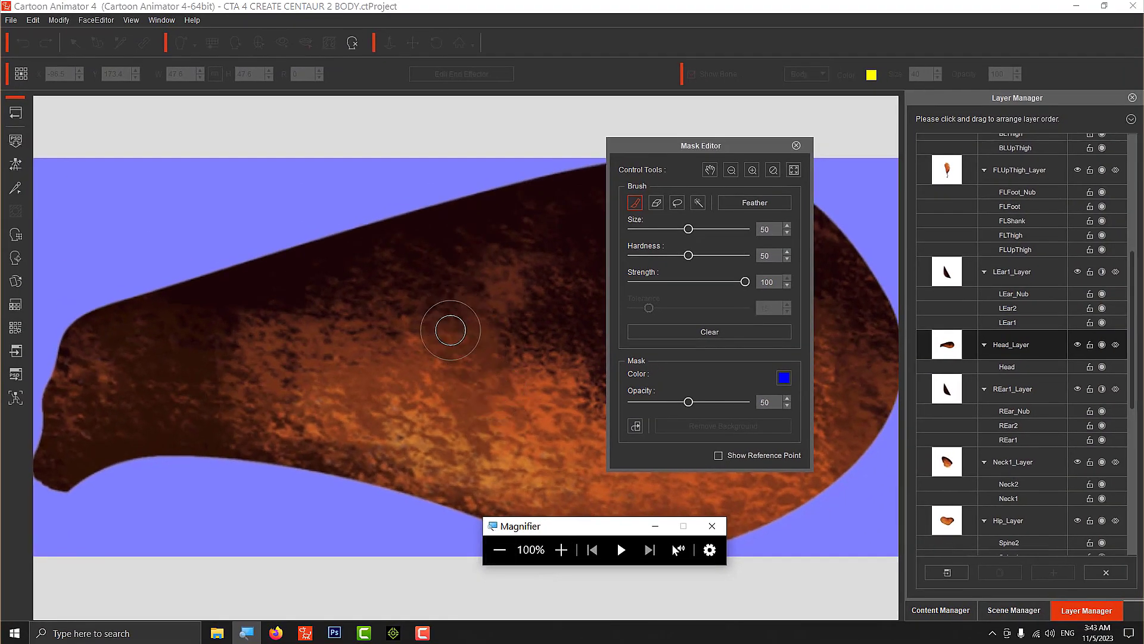
scroll(415, 270, down, 1)
scroll(414, 270, down, 4)
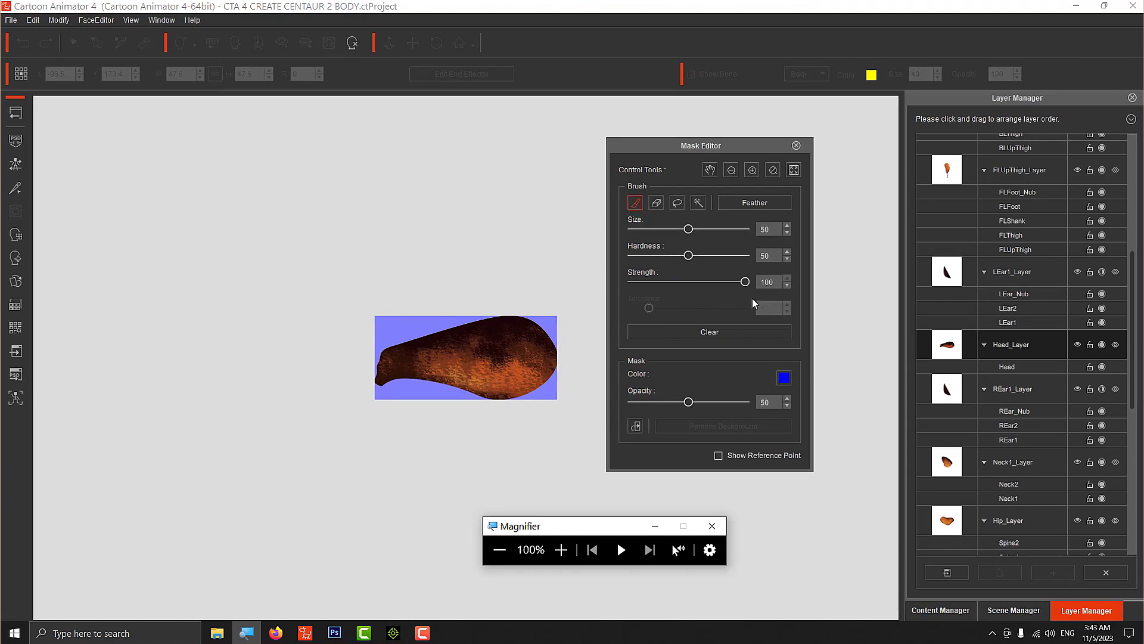
drag(689, 405, 750, 410)
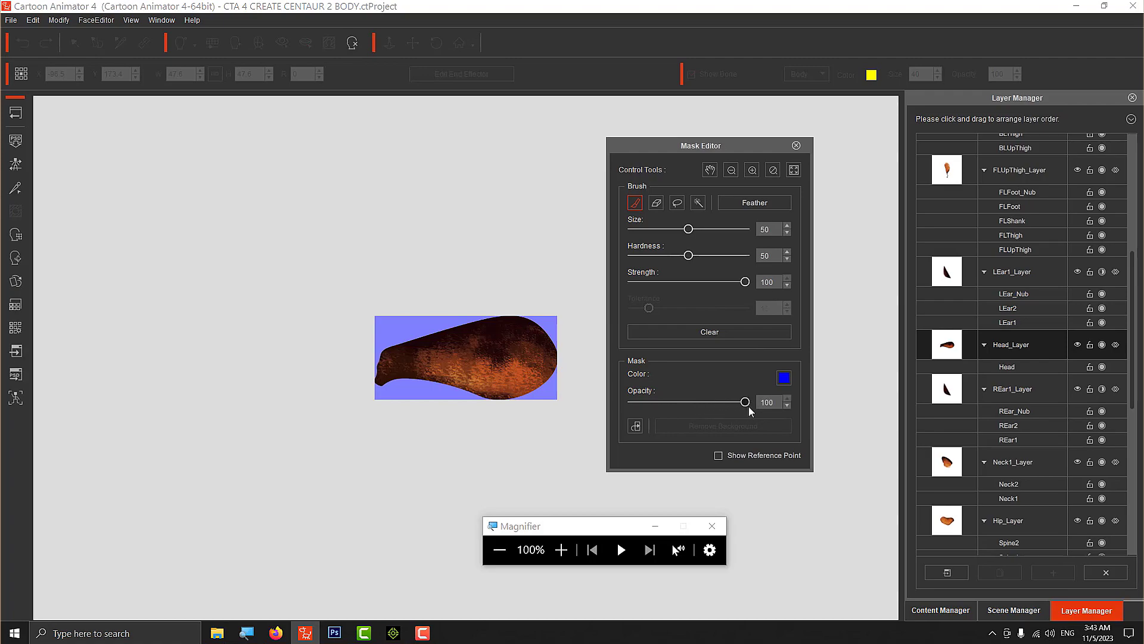
mouse_move(409, 365)
mouse_down()
mouse_move(417, 306)
mouse_move(441, 319)
mouse_move(431, 343)
mouse_move(531, 301)
mouse_move(477, 347)
mouse_move(528, 383)
mouse_move(560, 352)
mouse_up()
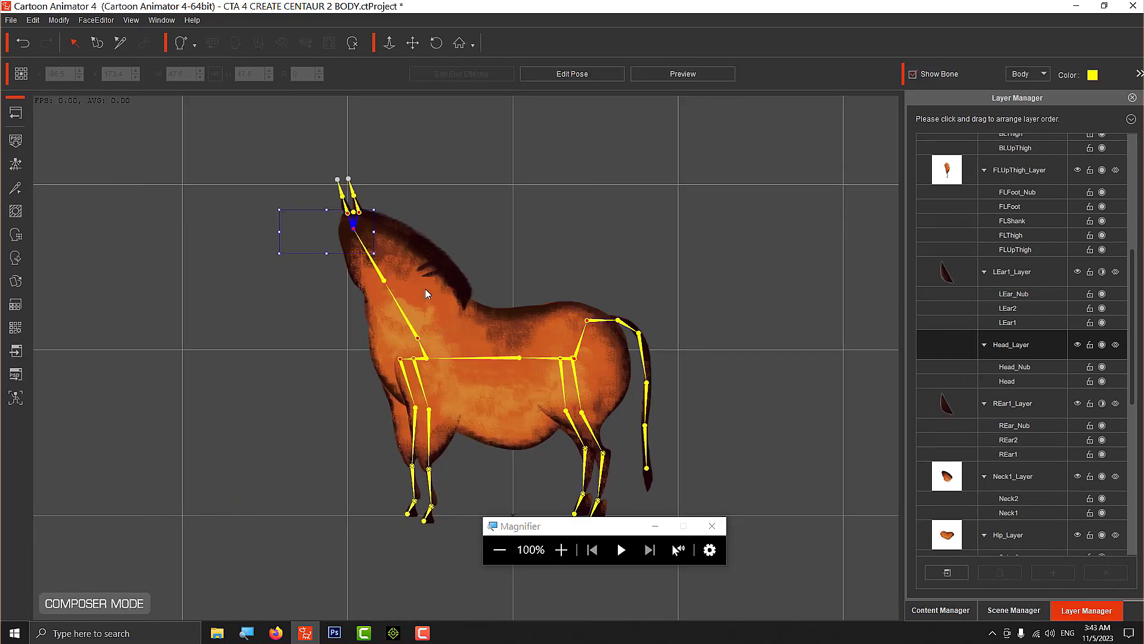
Step: Brush away the upper part of the Cavehorse's neck in the Mask Editor and close the editor
click(392, 266)
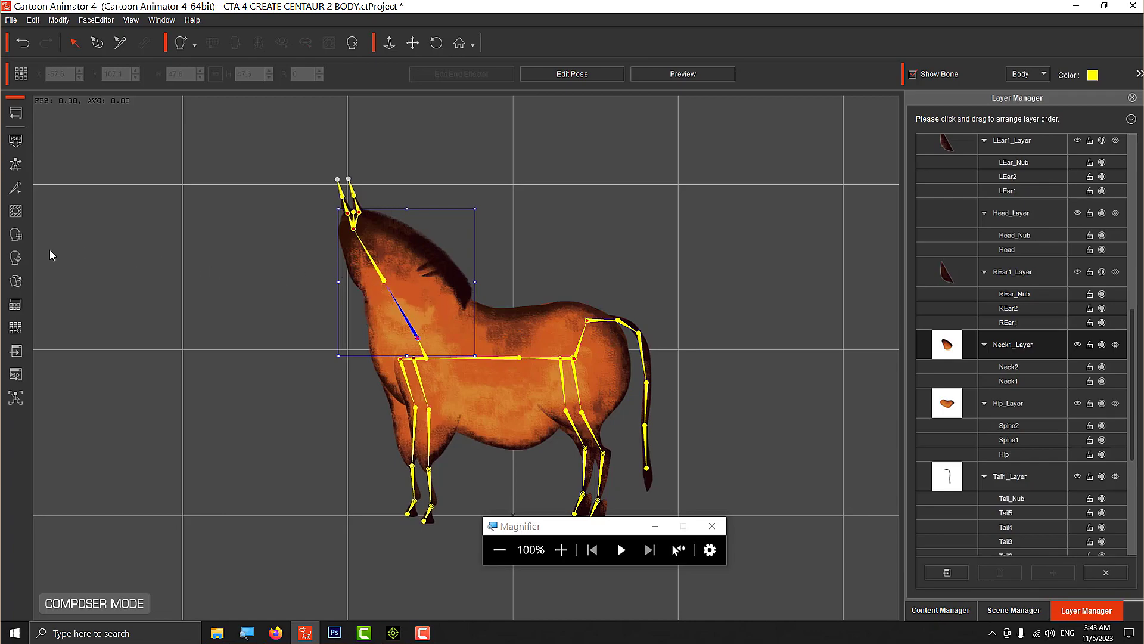
click(16, 212)
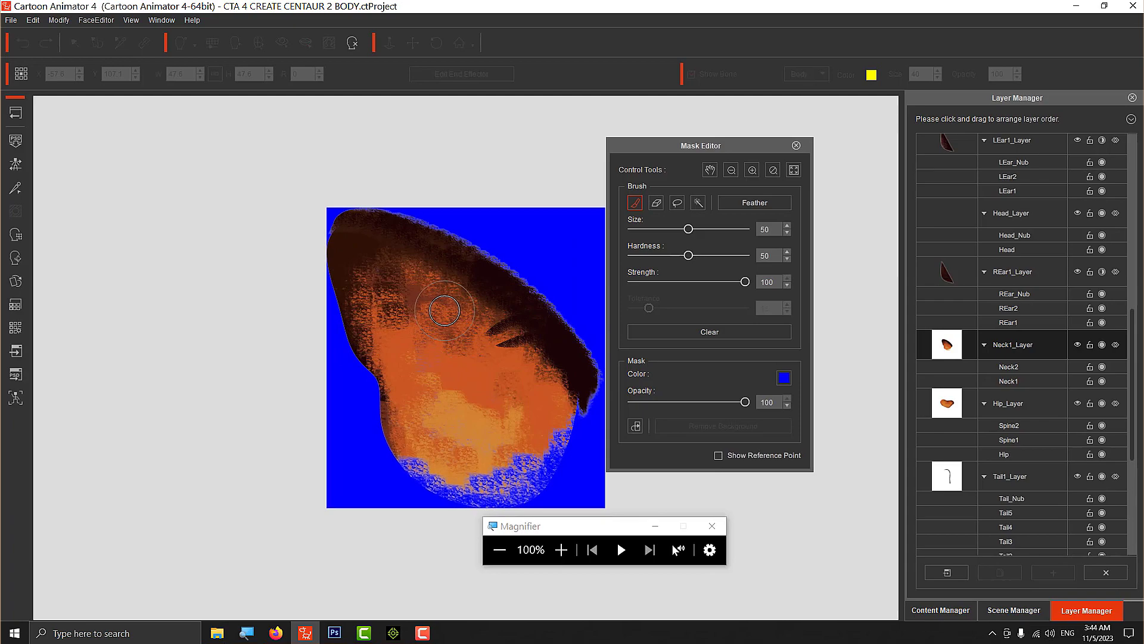
mouse_move(306, 250)
mouse_down()
mouse_move(399, 204)
mouse_move(318, 250)
mouse_move(286, 254)
mouse_move(361, 253)
mouse_move(433, 224)
mouse_move(307, 271)
mouse_move(477, 251)
mouse_move(363, 286)
mouse_move(304, 284)
mouse_move(405, 286)
mouse_move(528, 263)
mouse_move(325, 289)
mouse_move(417, 301)
mouse_move(568, 281)
mouse_up()
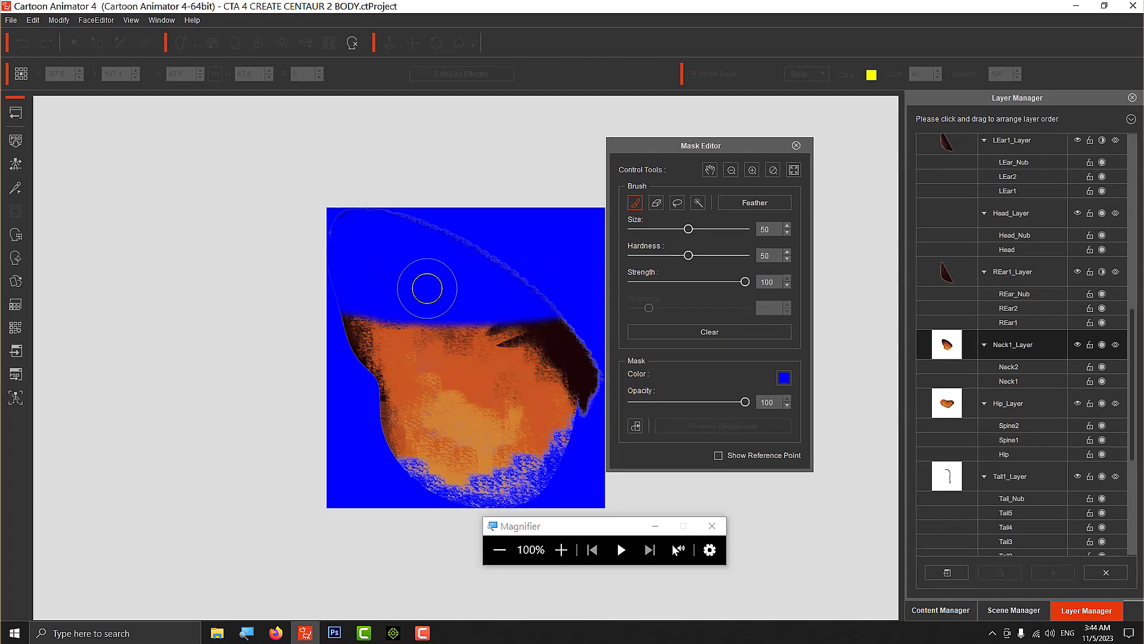
click(796, 146)
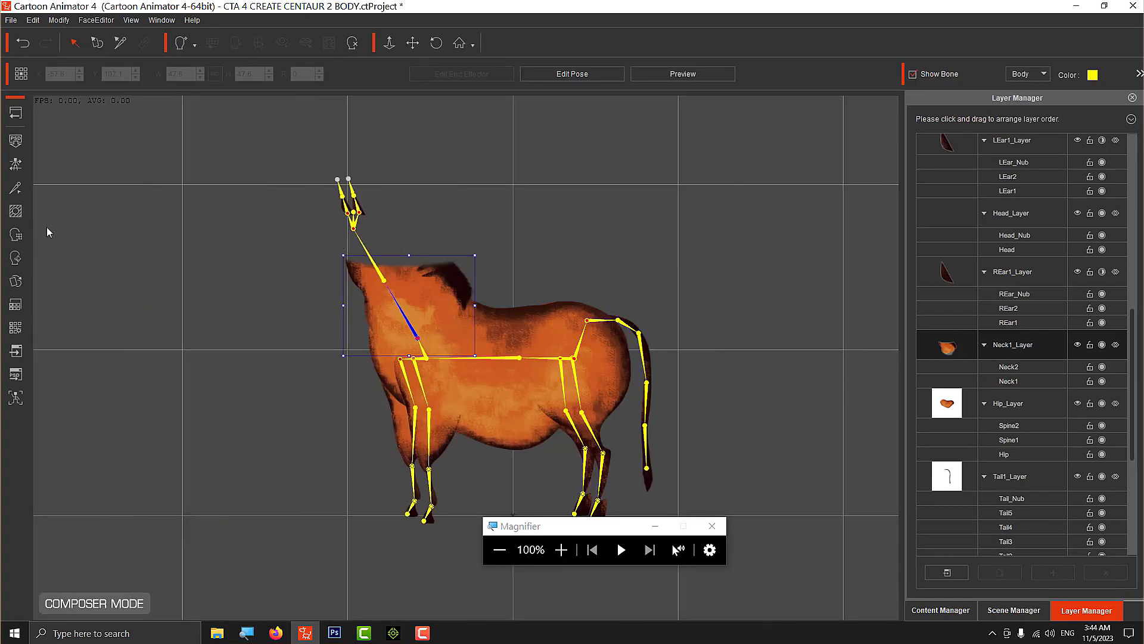
Step: Brush away more of the Cavehorse's neck along its upper edge, from the chest to the mane, in the Mask Editor and close the editor
click(19, 213)
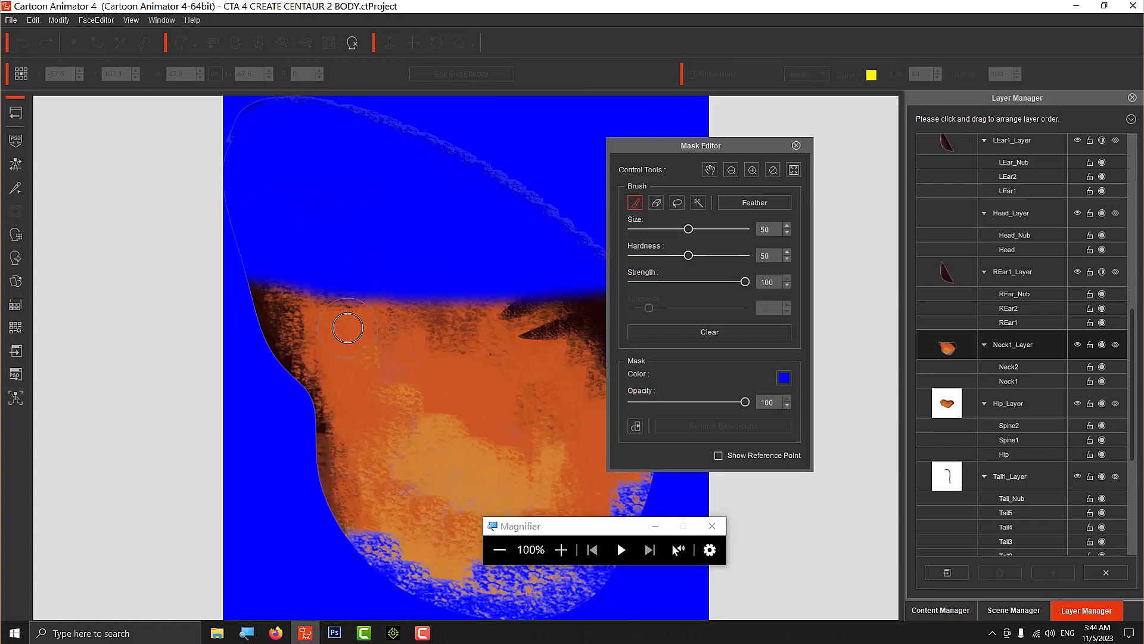
mouse_move(290, 314)
mouse_down()
mouse_move(230, 301)
mouse_move(344, 264)
mouse_move(206, 320)
mouse_move(412, 287)
mouse_move(191, 338)
mouse_move(438, 302)
mouse_move(203, 346)
mouse_move(376, 333)
mouse_move(249, 352)
mouse_move(341, 335)
mouse_up()
scroll(462, 271, down, 4)
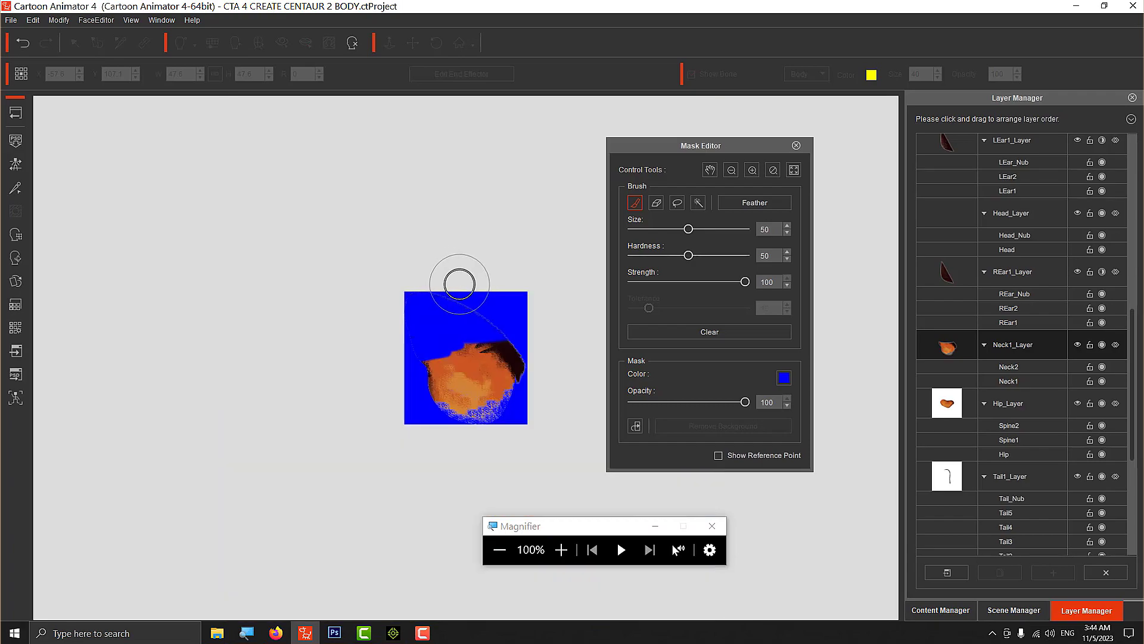
scroll(459, 286, up, 1)
scroll(473, 311, up, 2)
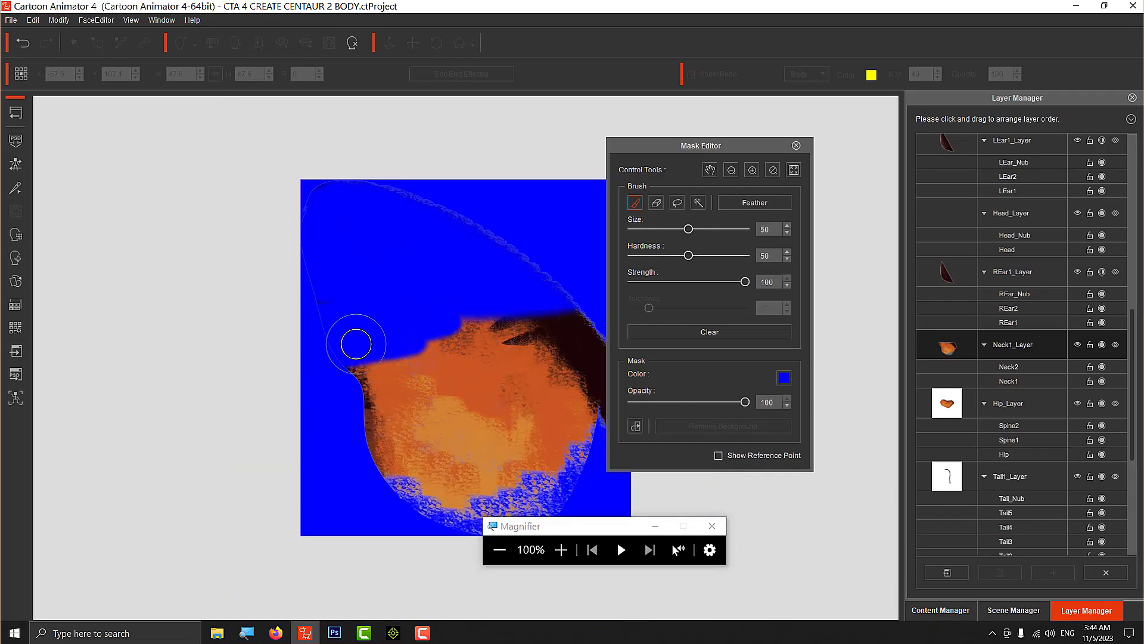
mouse_move(353, 340)
mouse_down()
mouse_move(417, 339)
mouse_move(332, 352)
mouse_move(393, 357)
mouse_move(337, 358)
mouse_move(359, 363)
mouse_move(453, 358)
mouse_move(535, 337)
mouse_move(583, 294)
mouse_move(433, 323)
mouse_move(541, 300)
mouse_up()
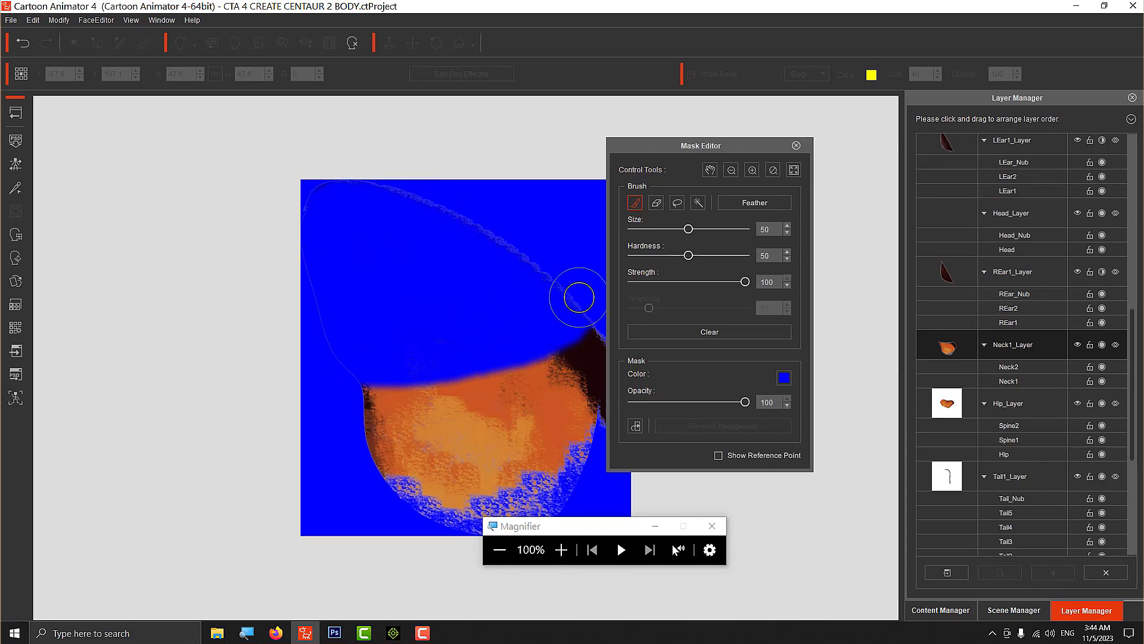
drag(709, 149, 818, 144)
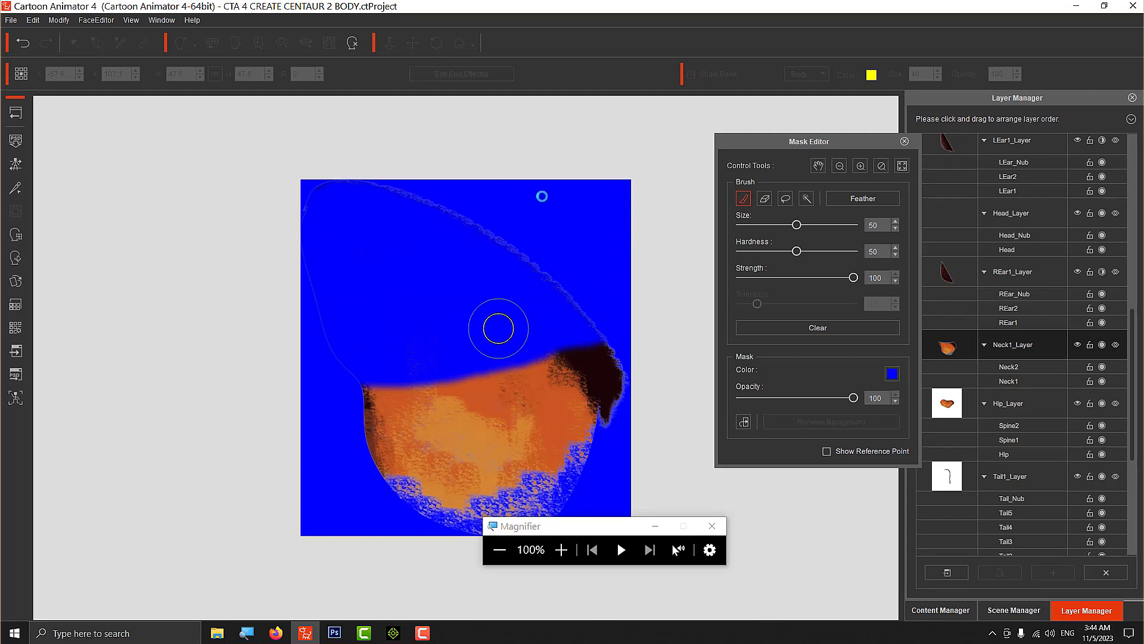
click(905, 141)
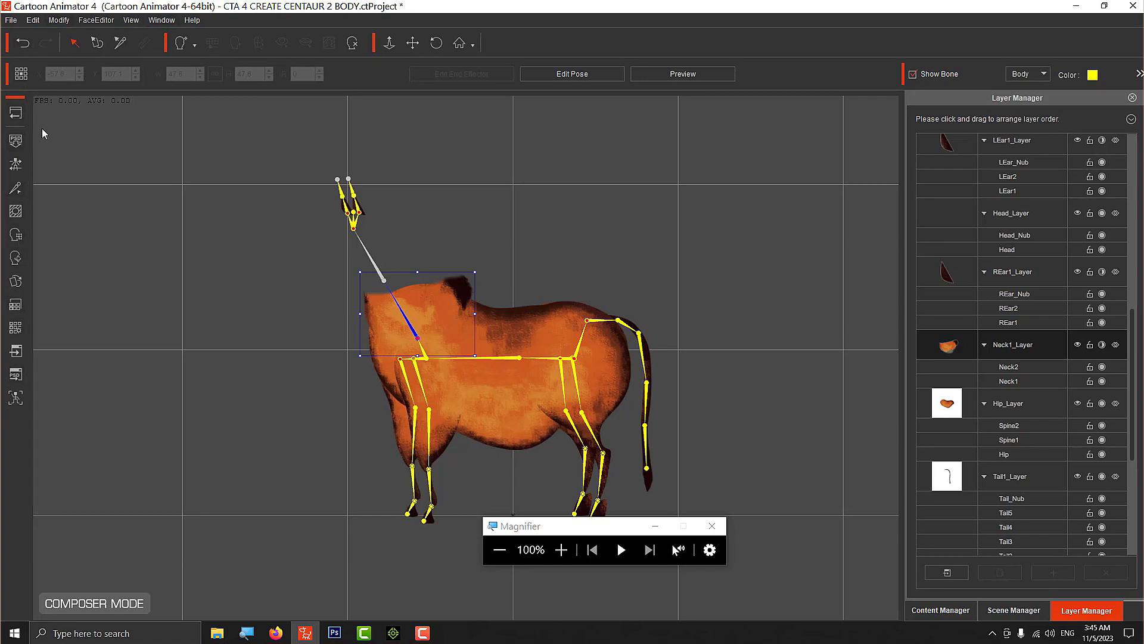
Step: Return to the stage and move the Cavehorse away from the other two bodies, to about X -191, Y -16
click(23, 117)
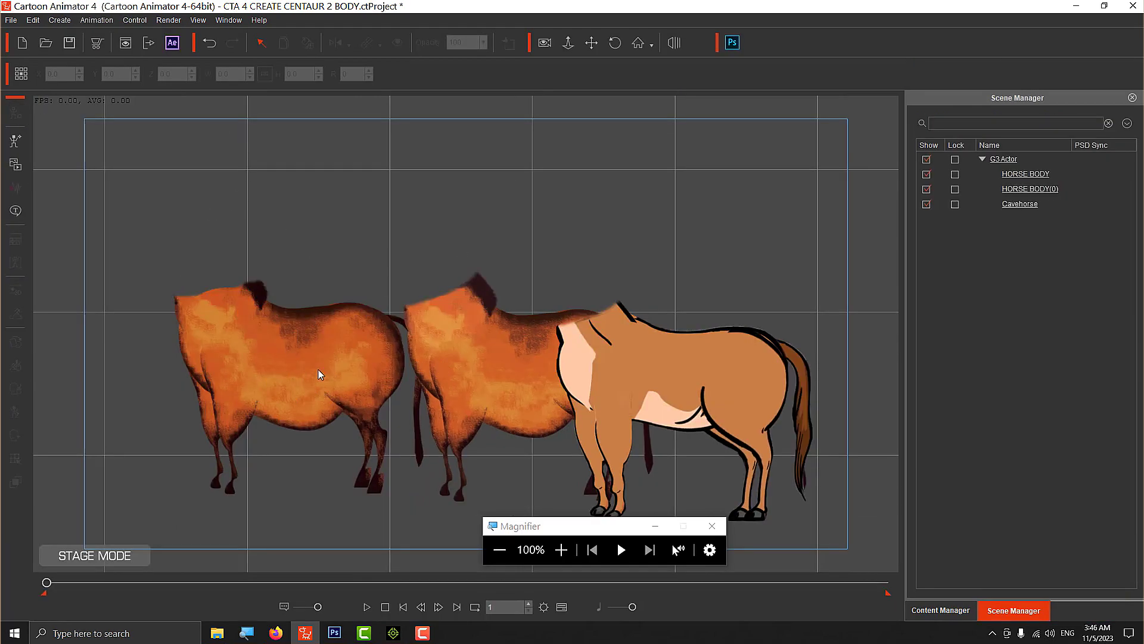
click(291, 370)
drag(332, 367, 293, 358)
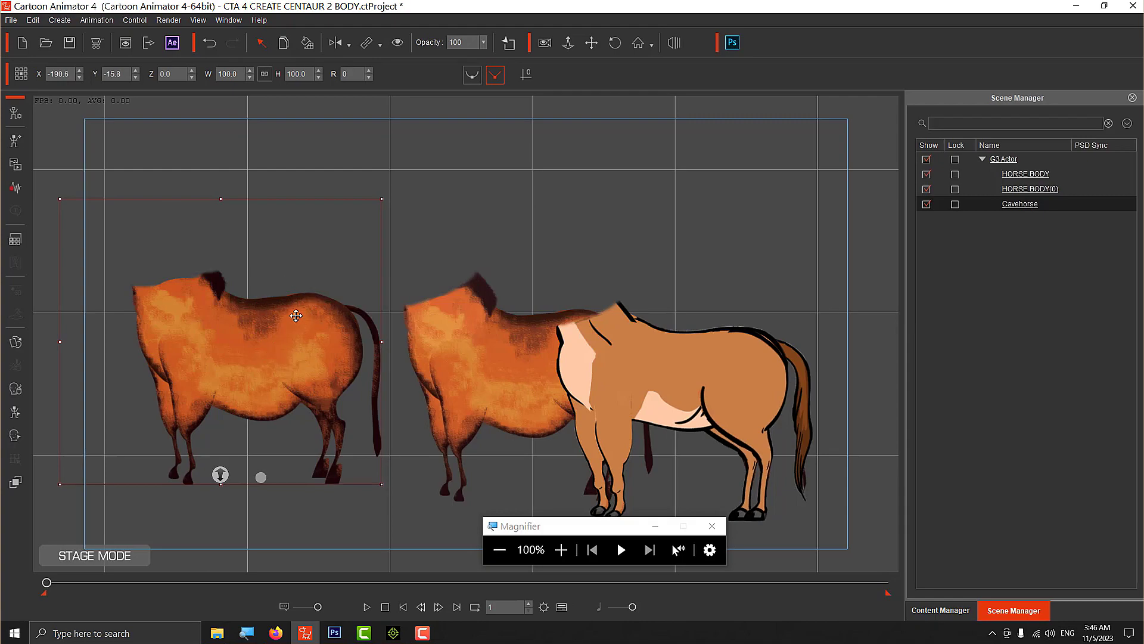
Step: Open the Cavehorse in the Composer and launch it in Photoshop as one head-and-body PSD with Update Multi-angle
click(16, 112)
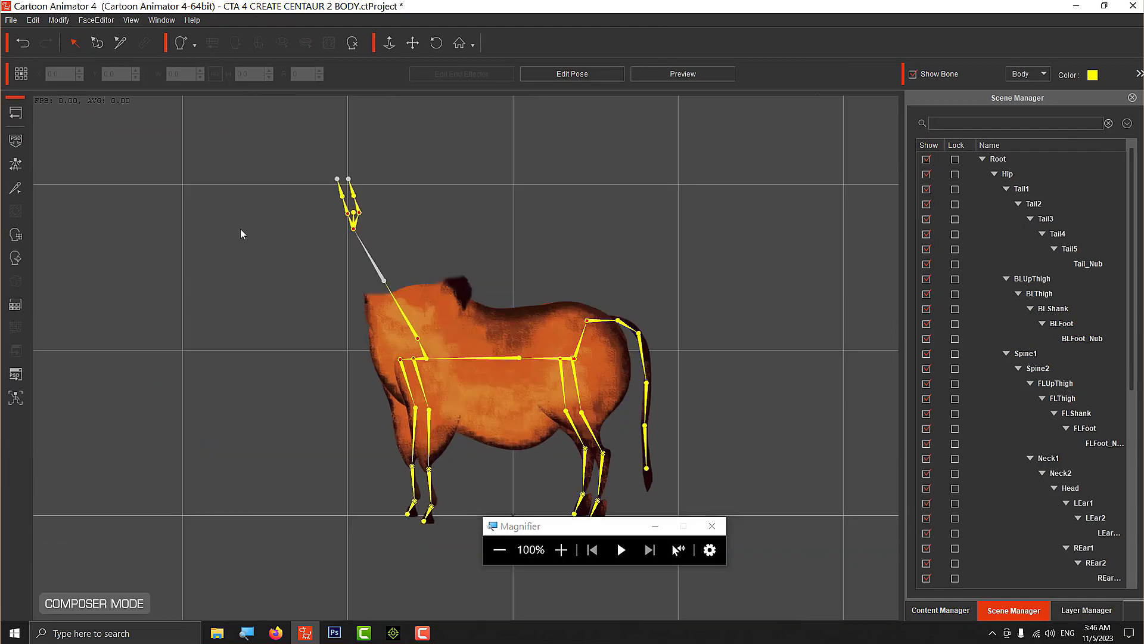
click(16, 374)
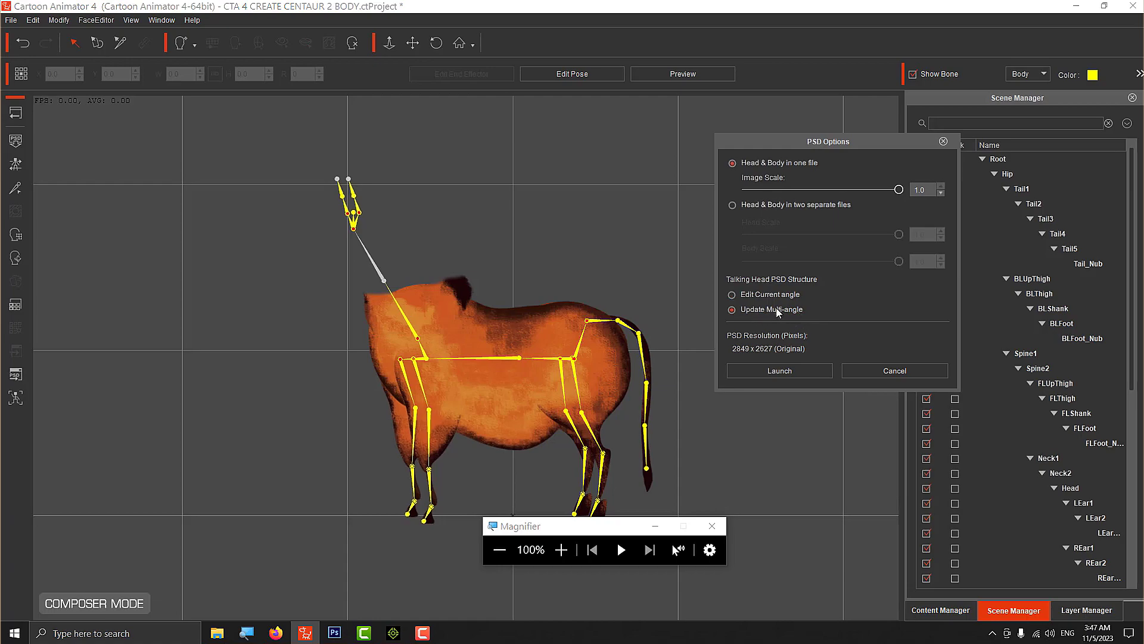
click(796, 368)
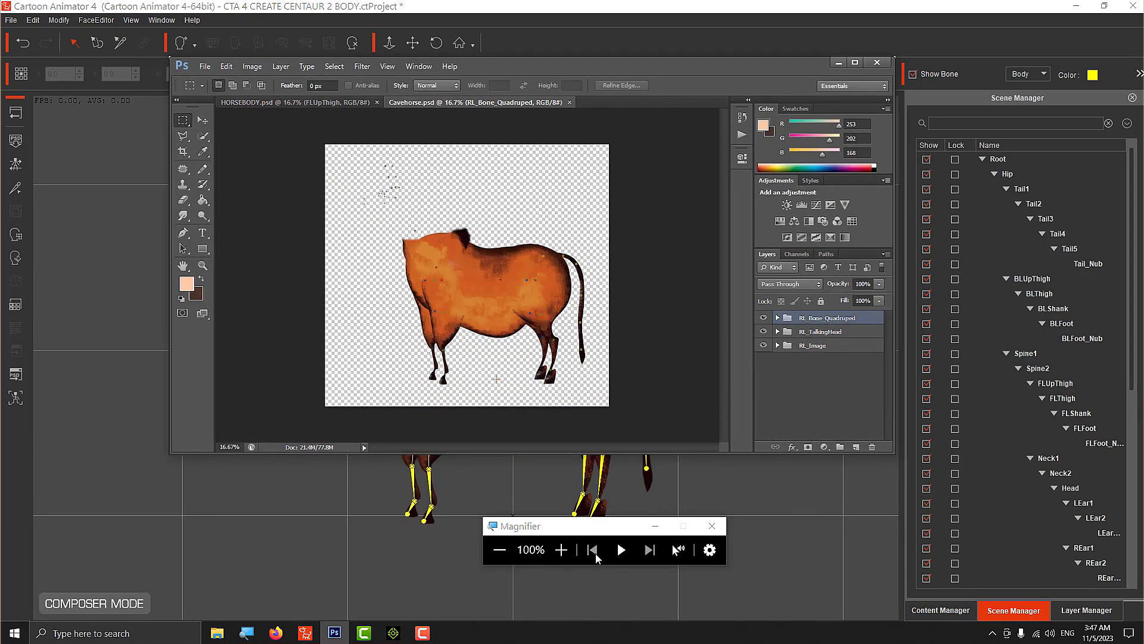
Step: Magnify the screen, expand the RL_Image layer group and look through its body-part layer groups
click(561, 549)
click(560, 550)
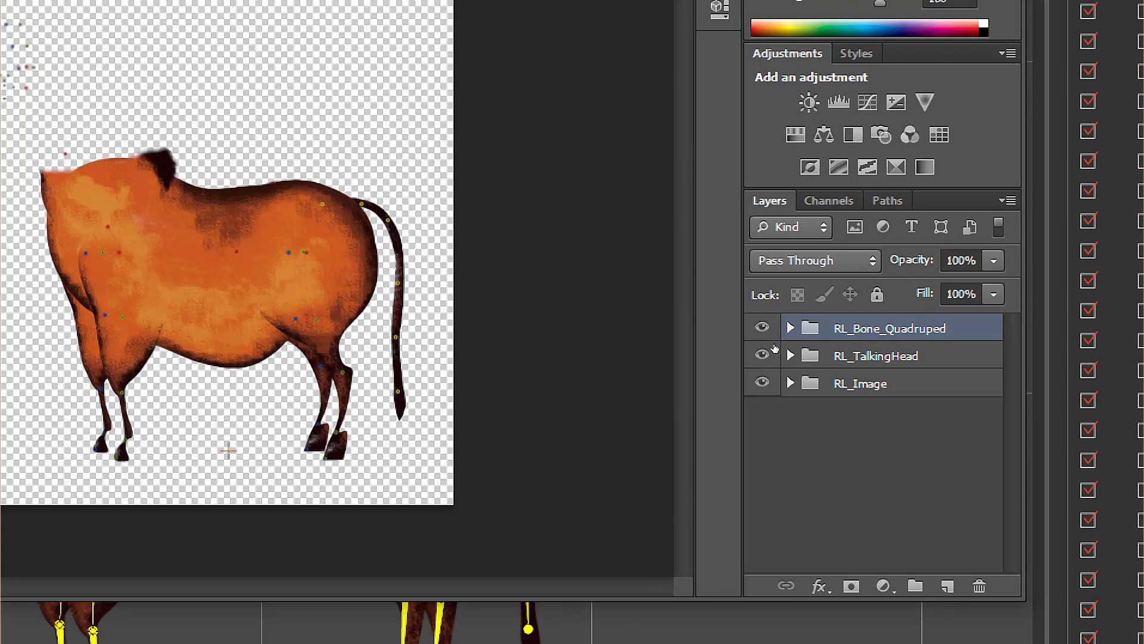
click(790, 384)
scroll(840, 385, down, 3)
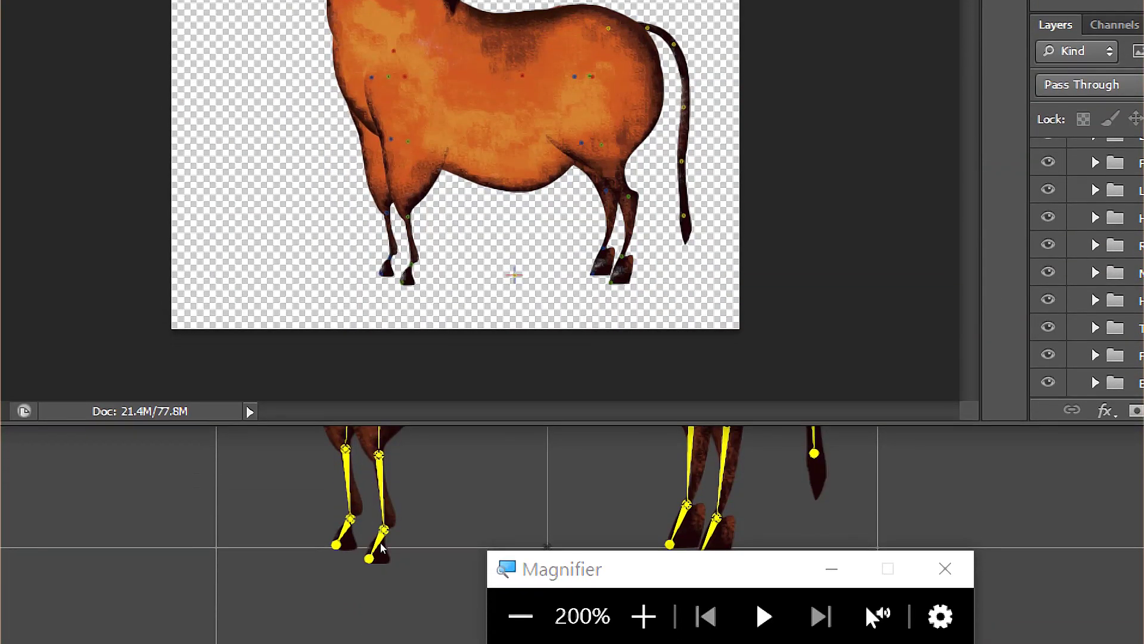
Step: Apply a Warp transform to the Hip layer, pushing the belly's lower edge behind the front leg slightly upward
key(super+plus)
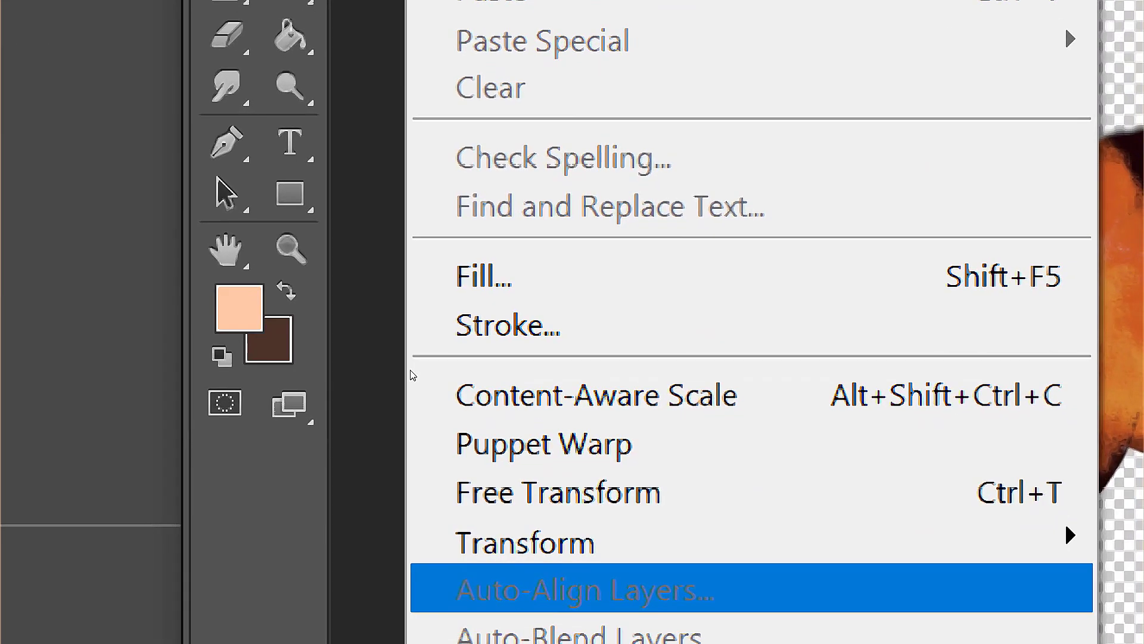
key(Up)
key(Right)
key(Down)
key(Down)
key(Down)
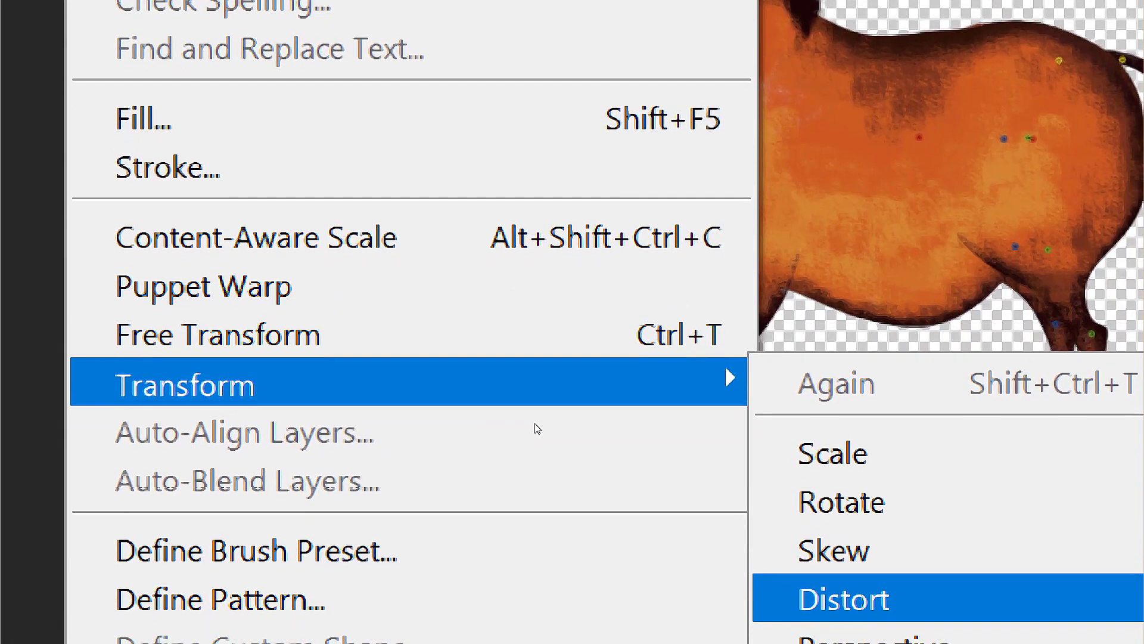
key(Up)
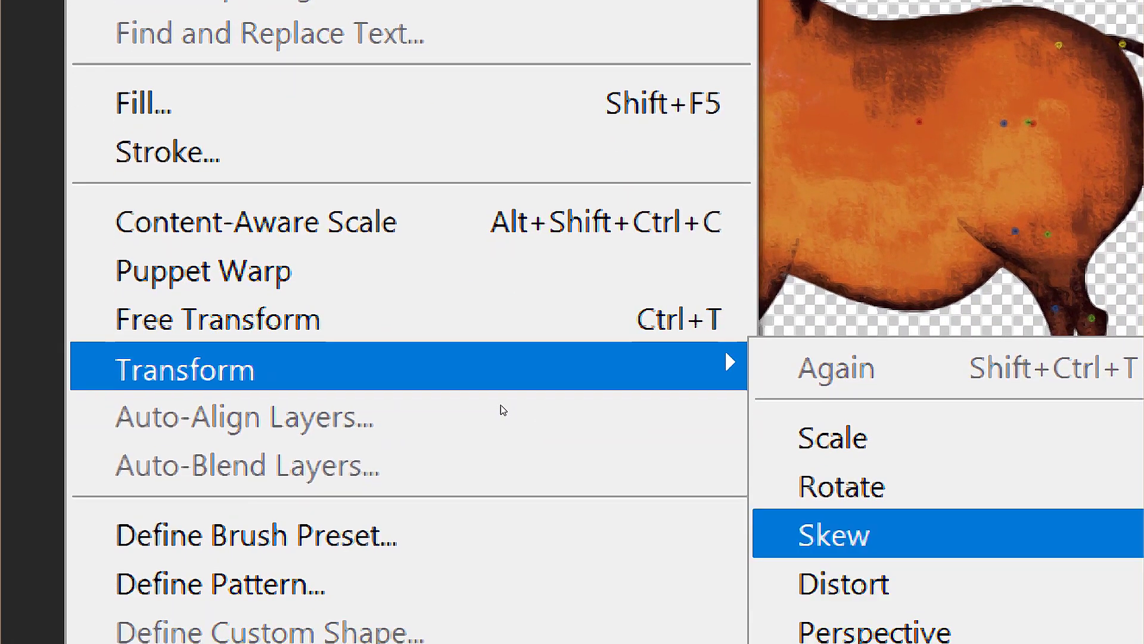
key(Up)
key(Down)
key(Down)
key(Down)
key(Down)
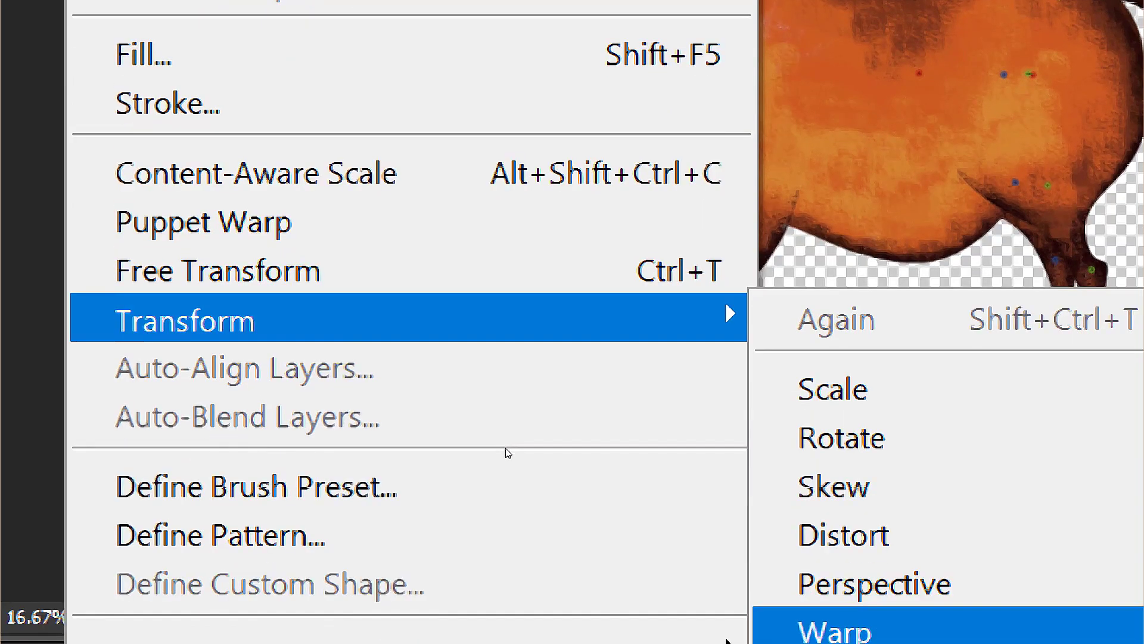
key(Up)
key(Up)
key(Down)
key(Down)
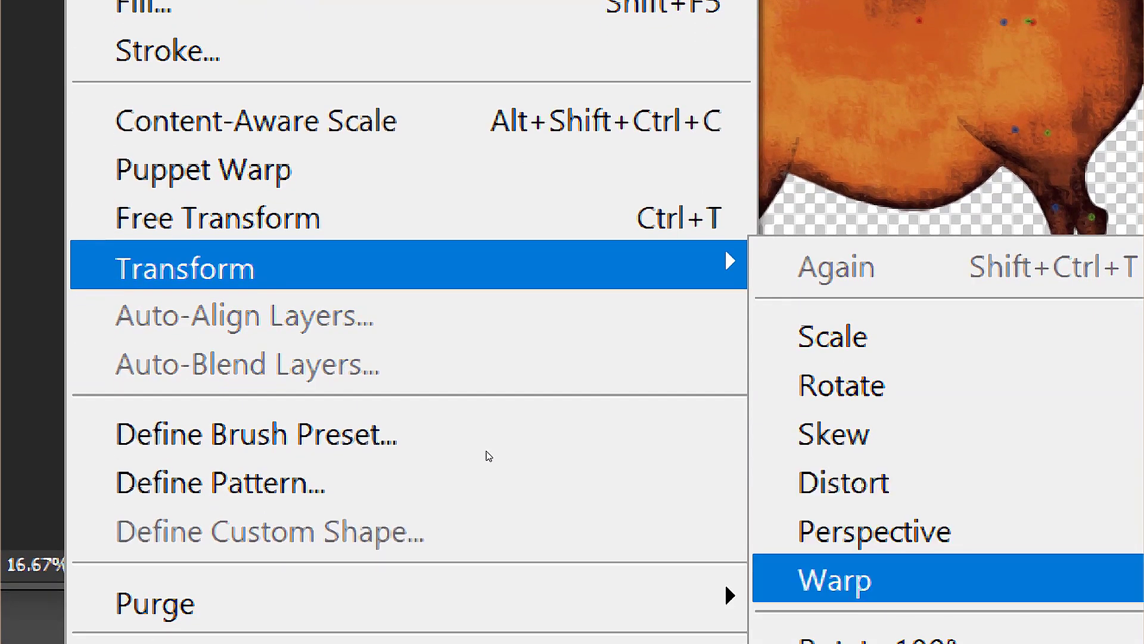
key(Return)
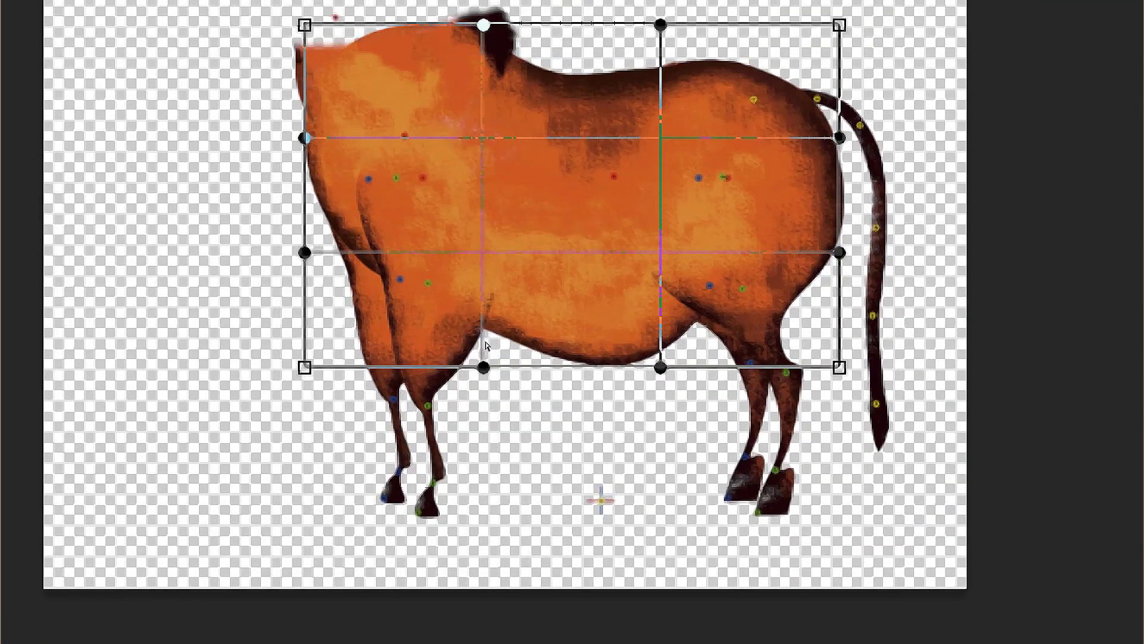
drag(490, 338, 489, 327)
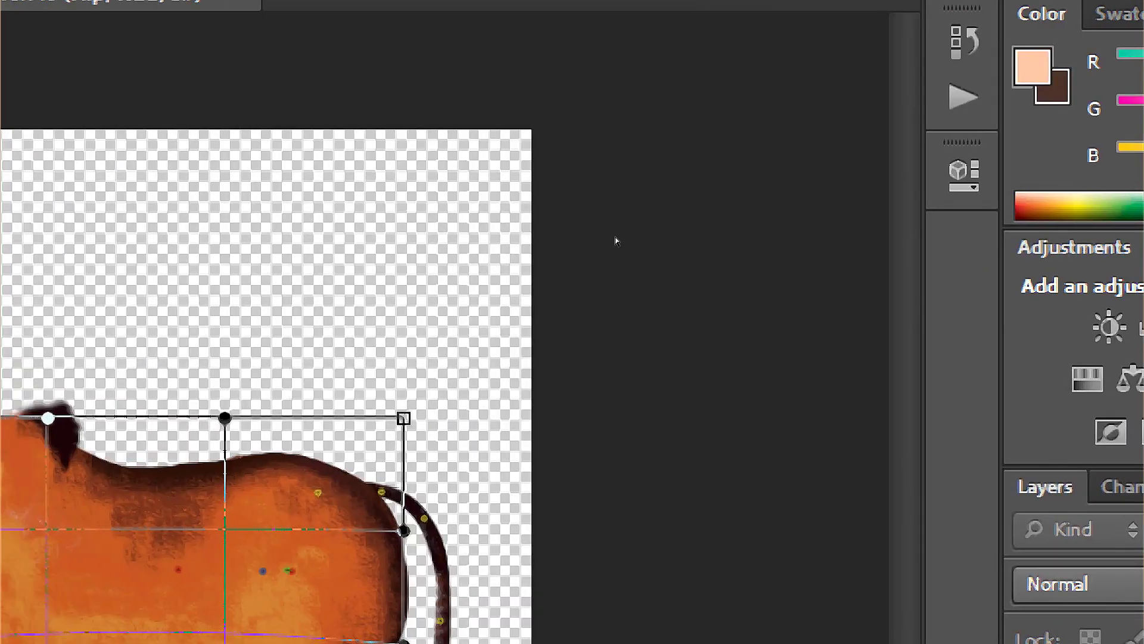
key(Return)
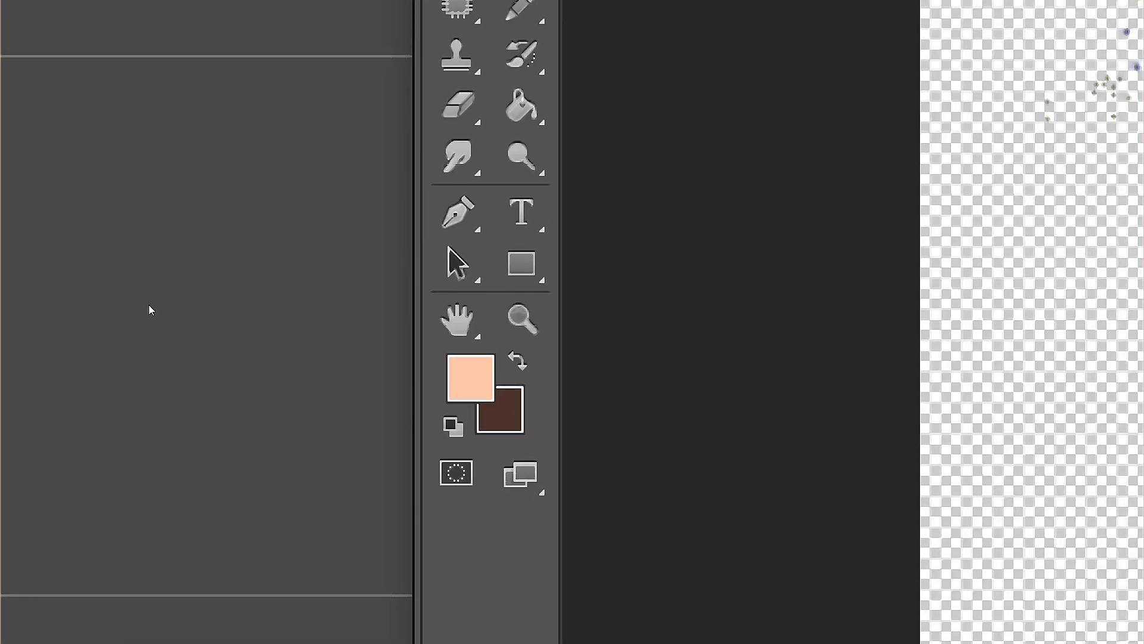
Step: Set the foreground colour to an orange with hue 24° and saturation 76%, and fill part of the Hip artwork with the Paint Bucket
click(470, 378)
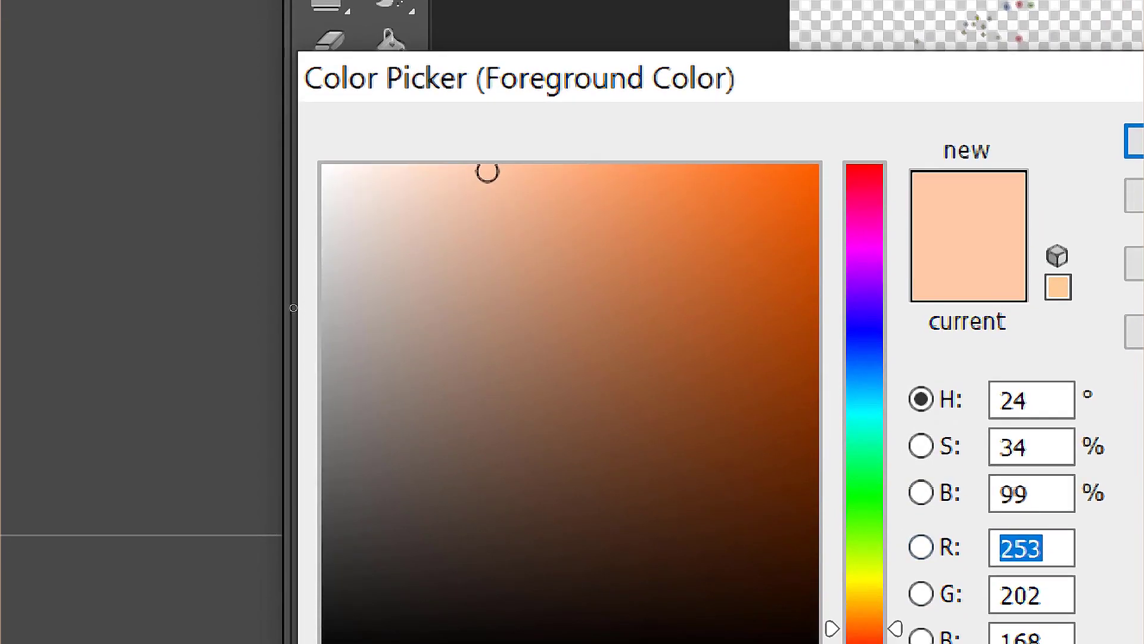
click(667, 256)
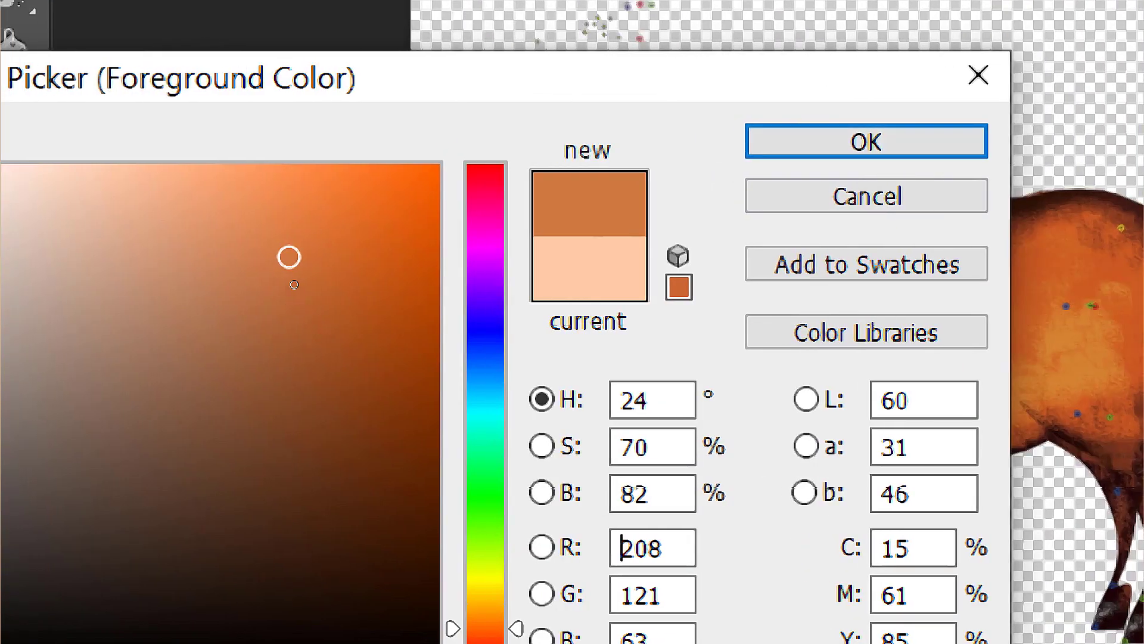
click(306, 307)
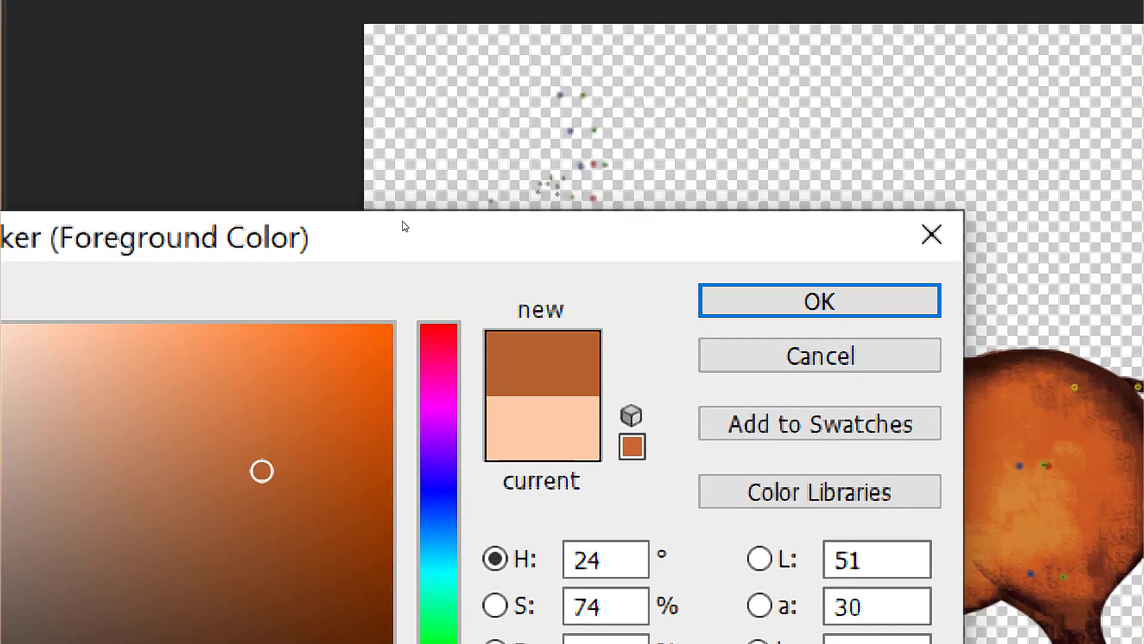
click(297, 263)
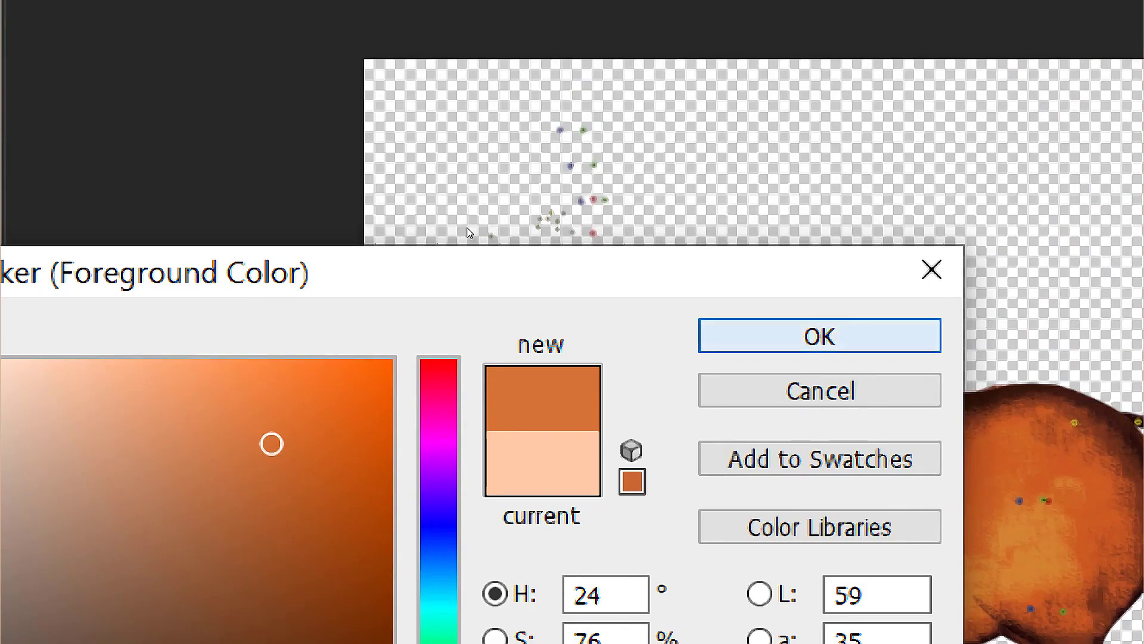
click(819, 300)
key(g)
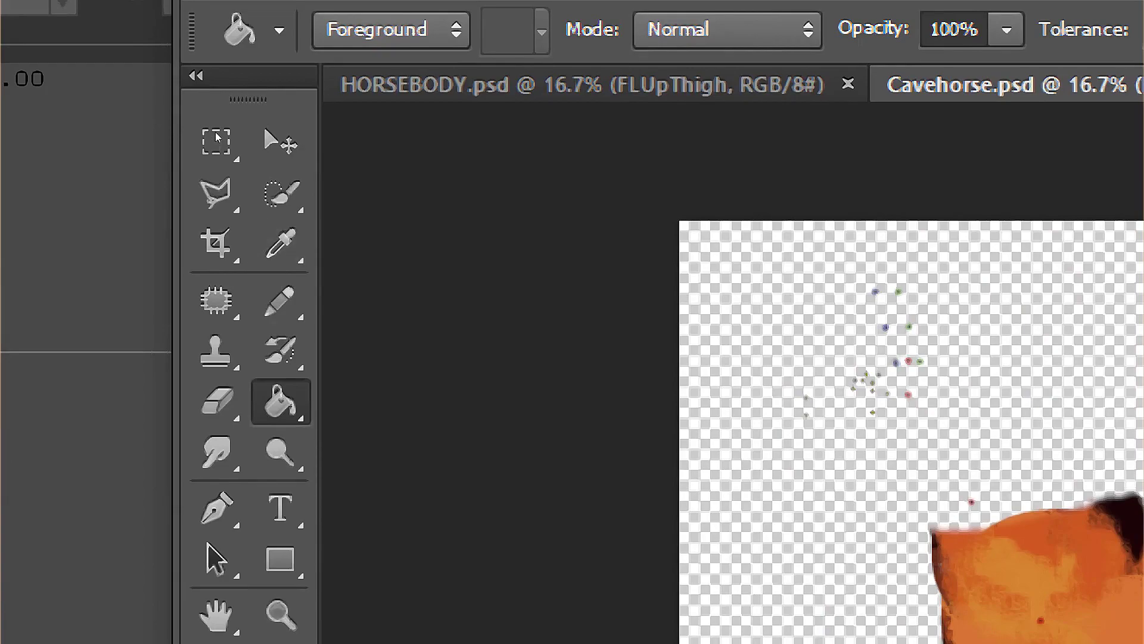
Step: Select the Hip artwork with Quick Selection and replace it with a flat fill of the orange foreground colour
click(281, 193)
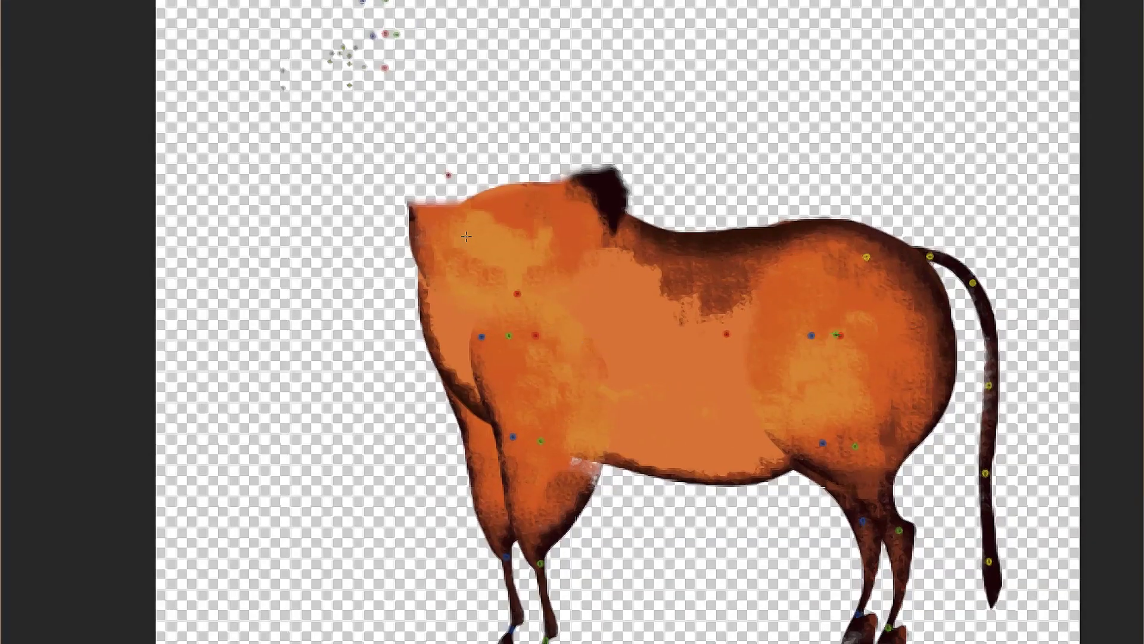
click(488, 259)
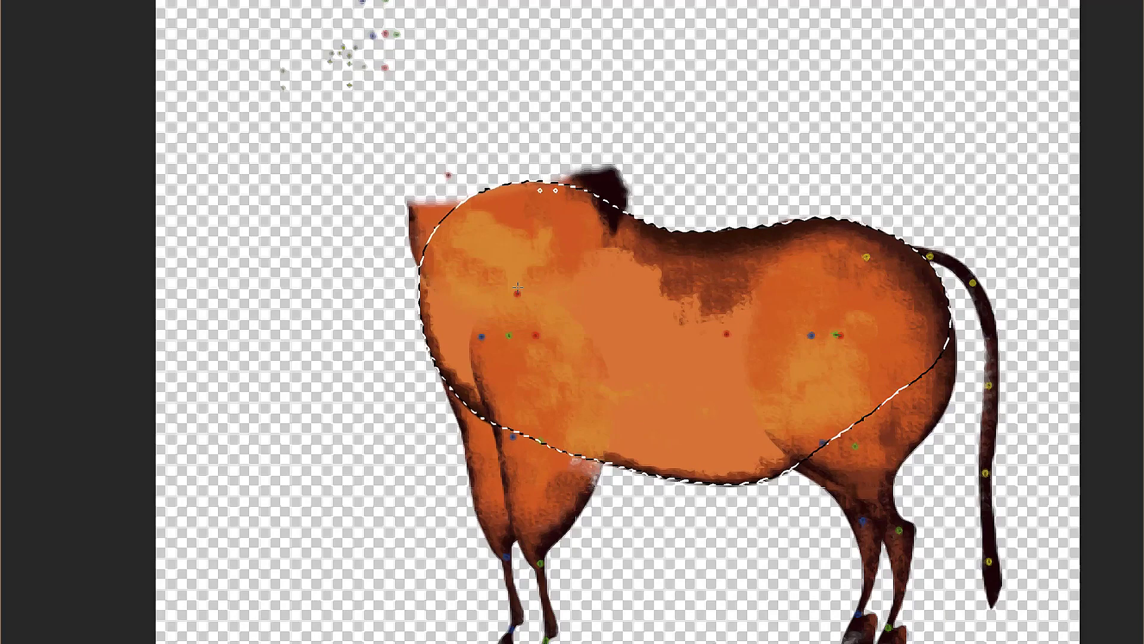
key(Delete)
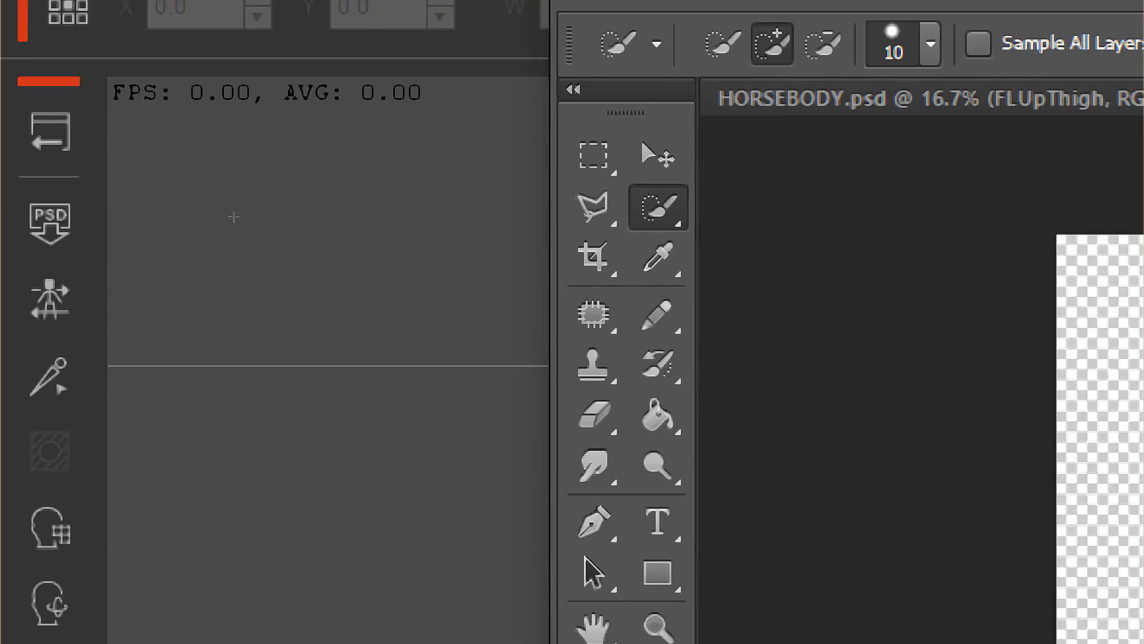
key(g)
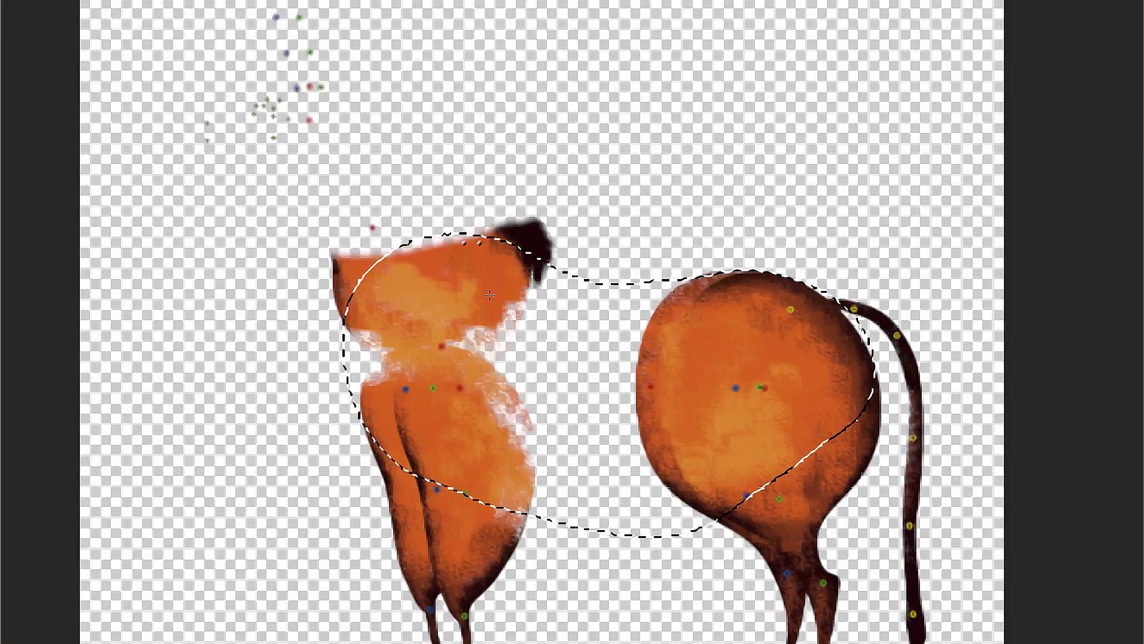
click(489, 295)
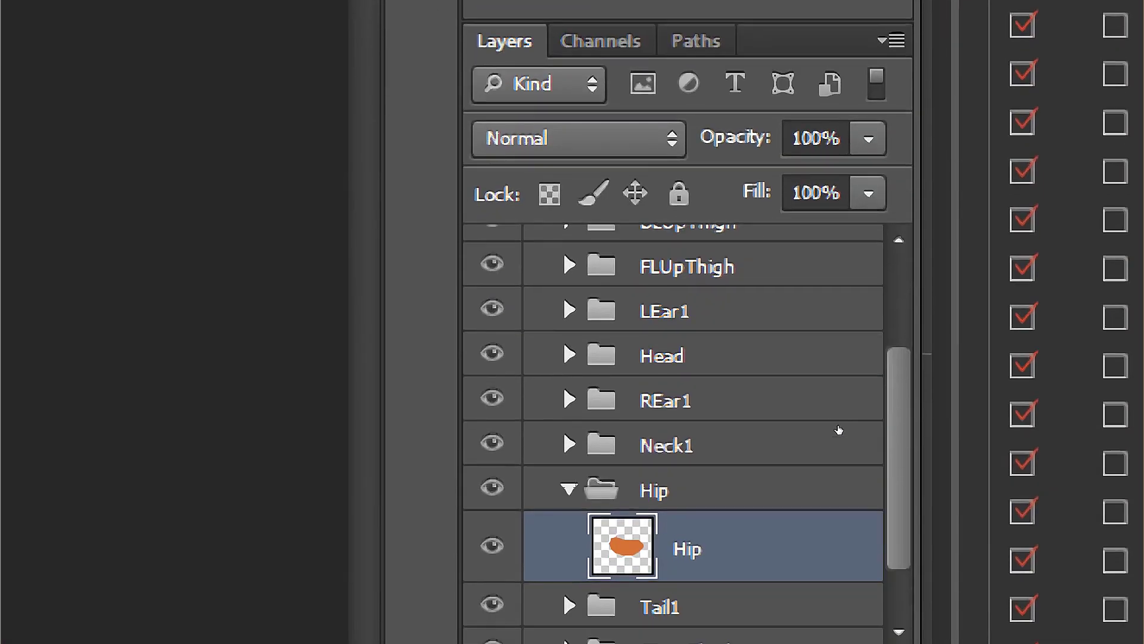
Step: Close Cavehorse.psd without saving the changes
scroll(811, 432, down, 1)
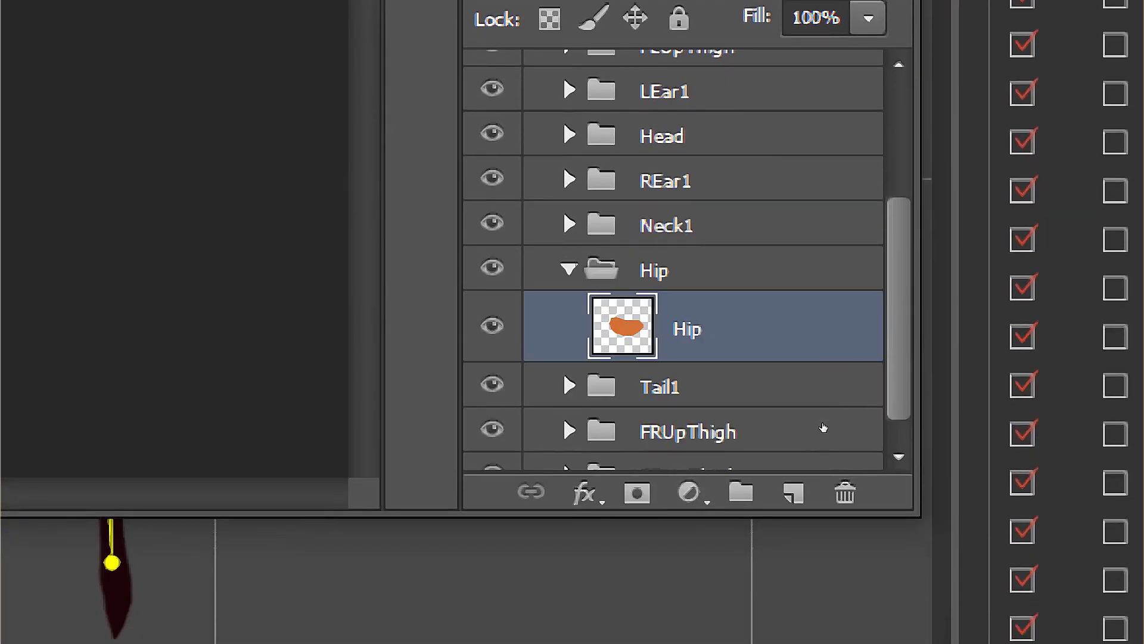
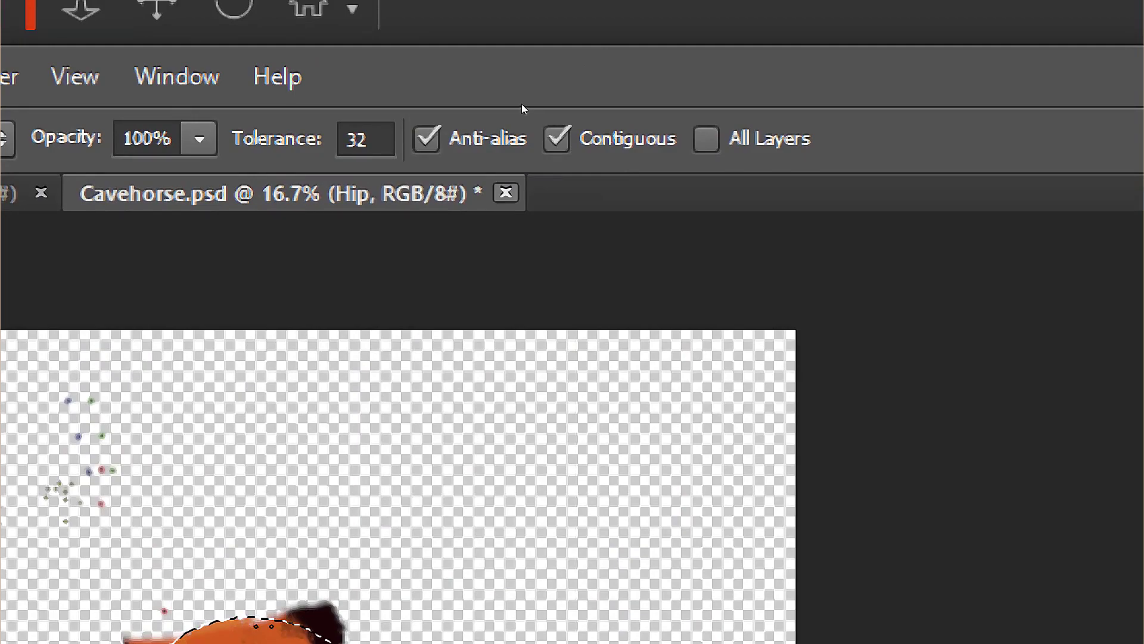
click(506, 193)
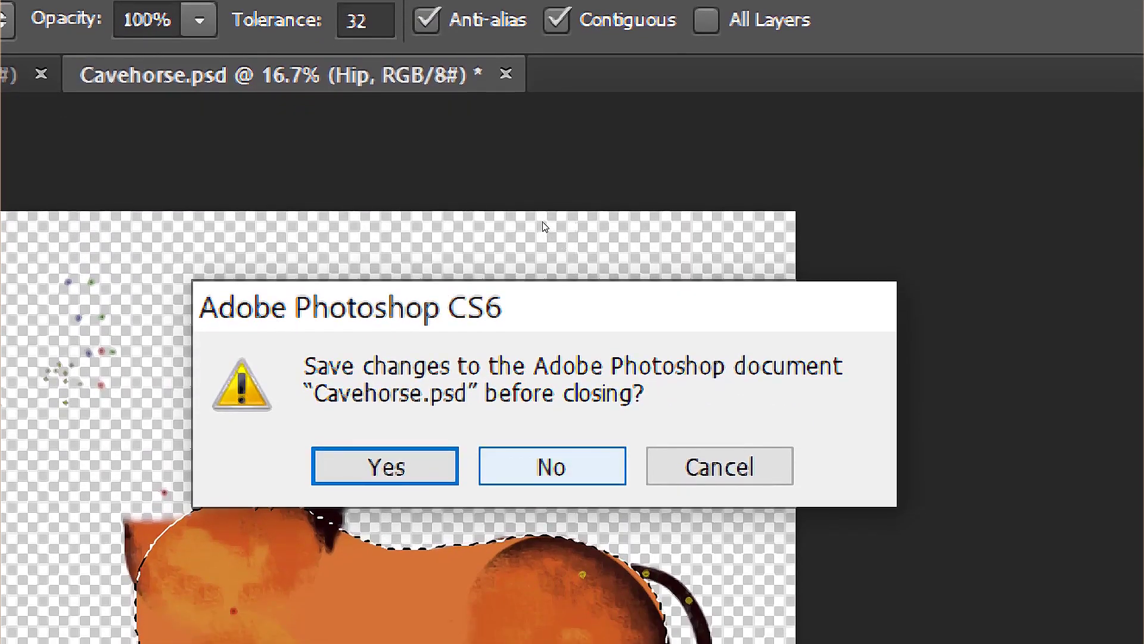
click(551, 467)
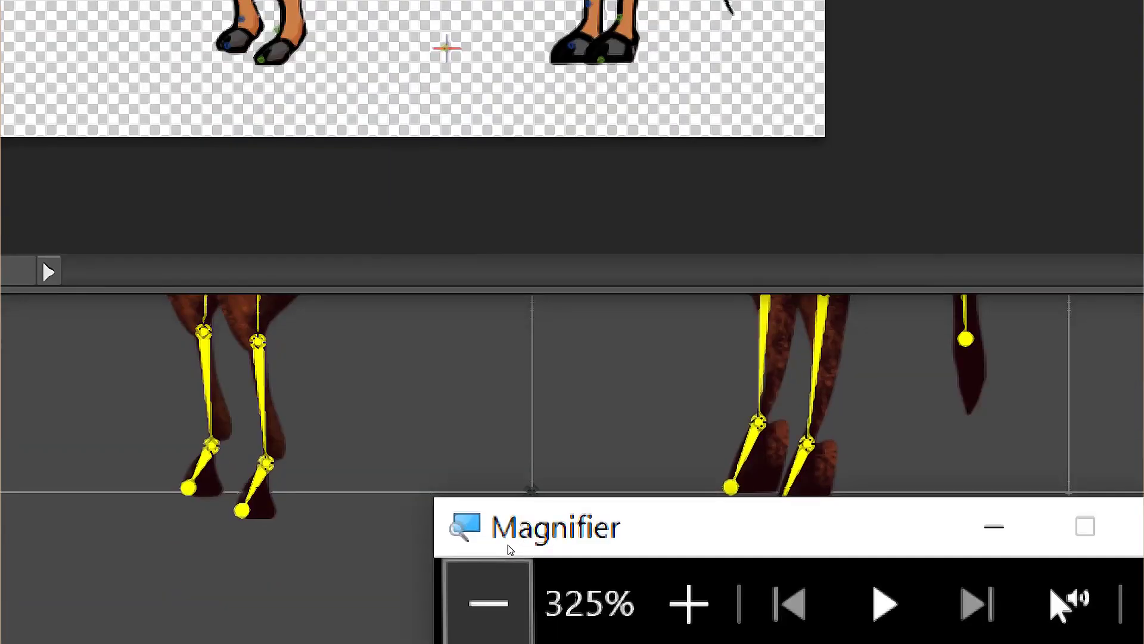
Step: Reset the screen magnification to 100%, minimise Photoshop and open the HORSES folder in File Explorer
click(488, 603)
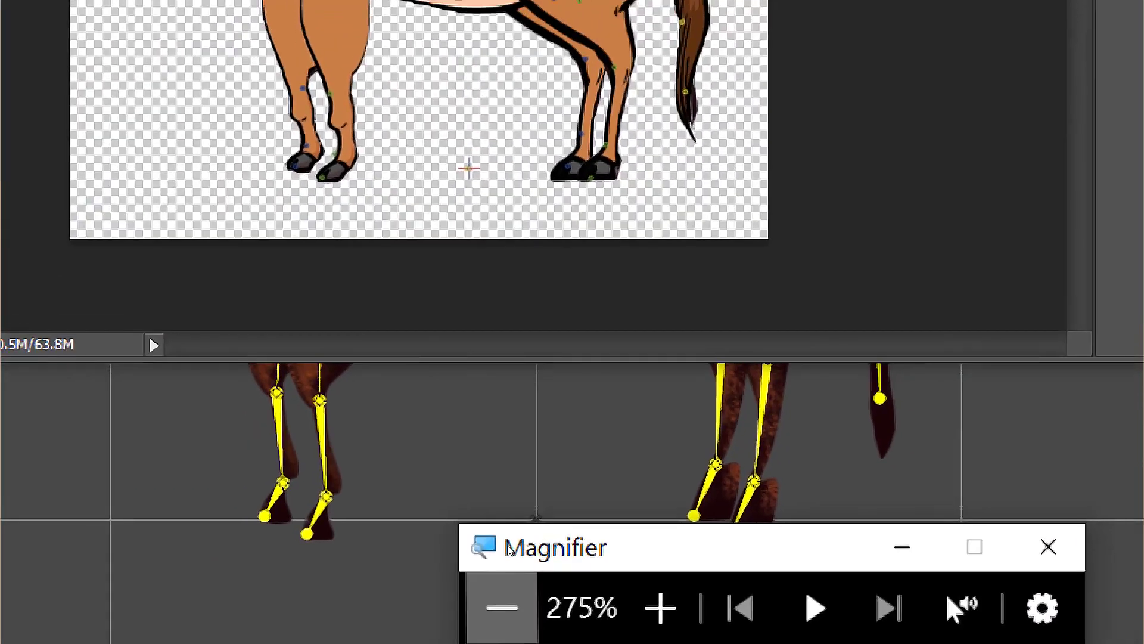
click(489, 603)
click(489, 603)
click(488, 603)
click(488, 603)
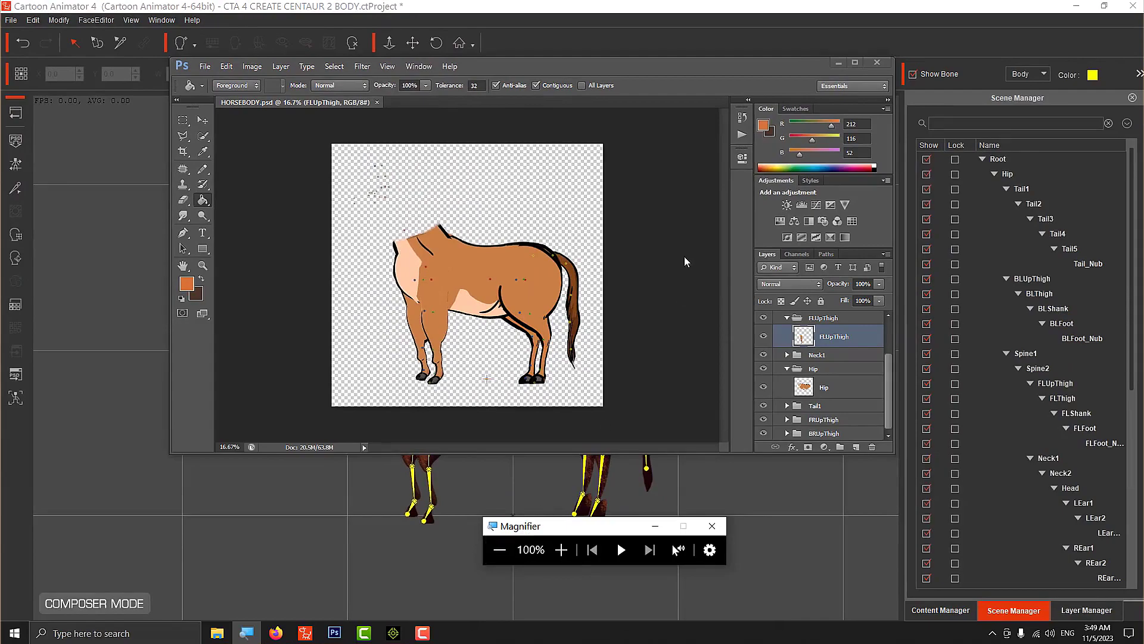
click(837, 68)
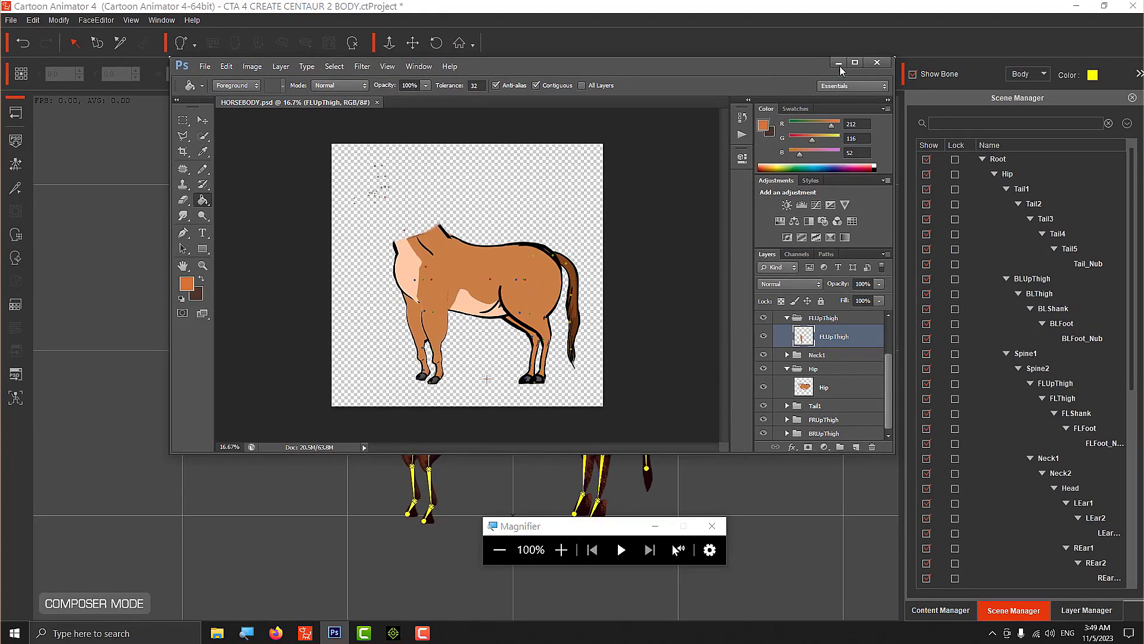
click(839, 64)
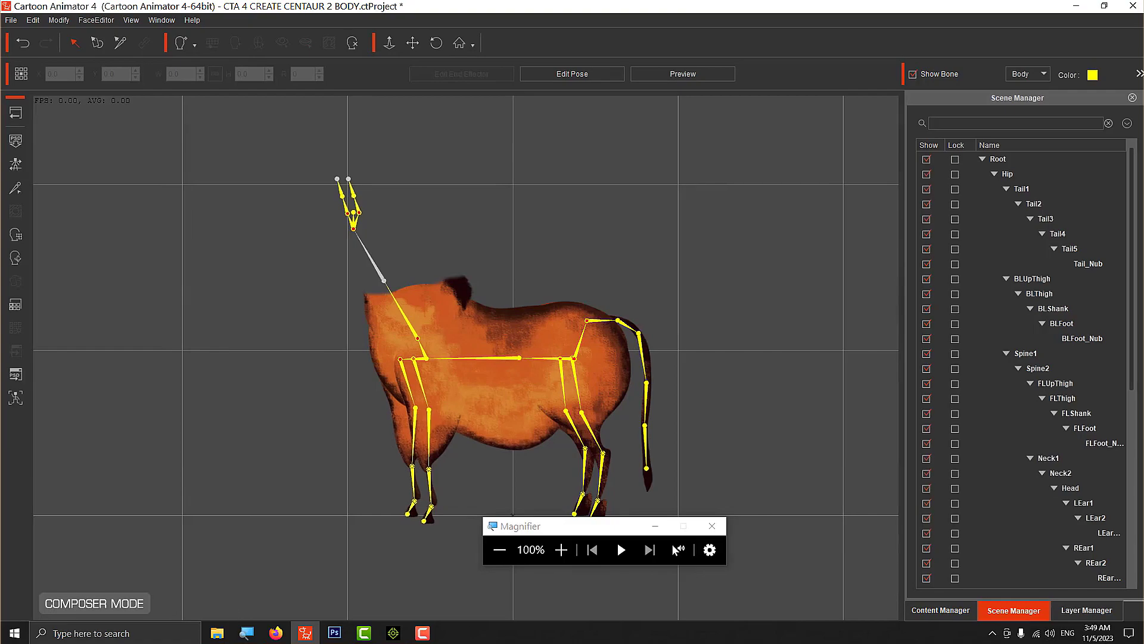
mouse_move(219, 638)
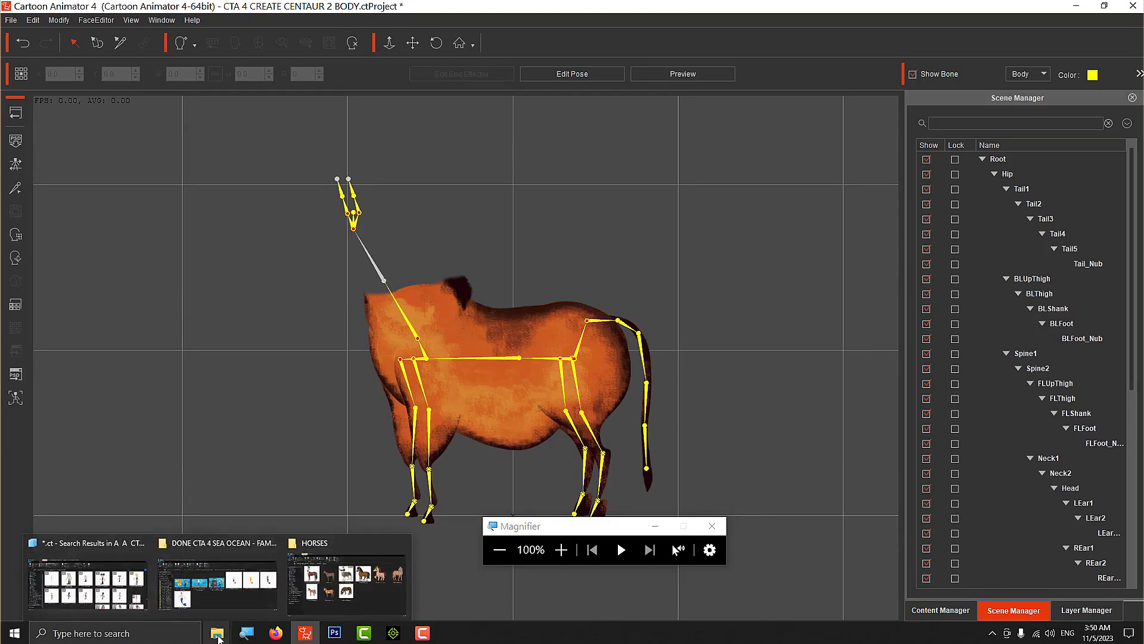
click(332, 590)
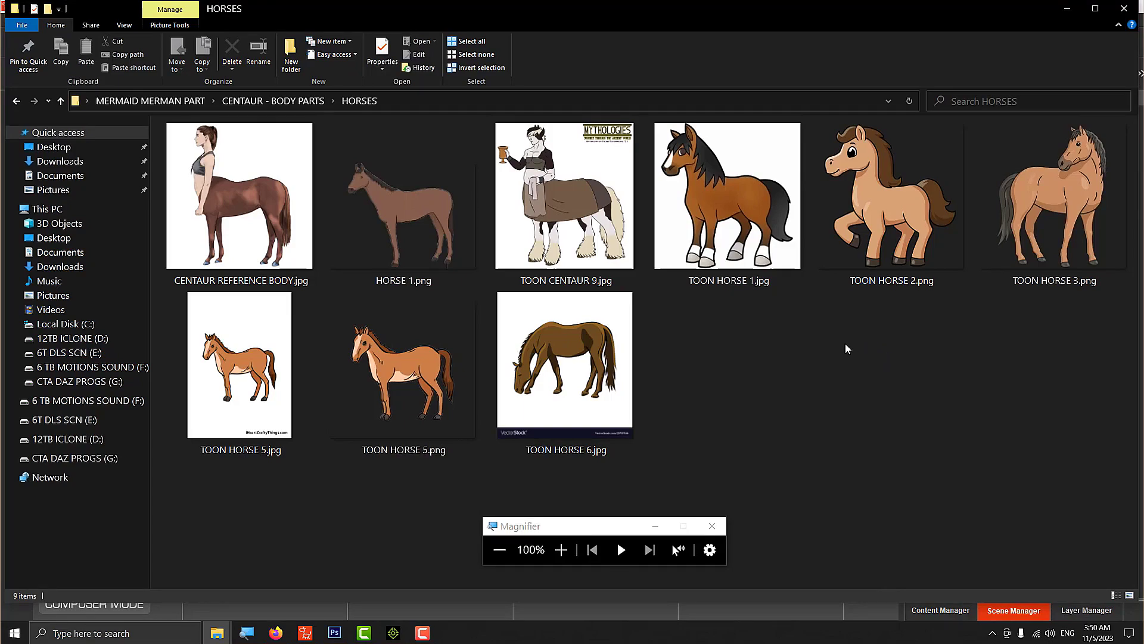
Step: View TOON HORSE 5.png in Windows Photo Viewer to examine the full cartoon horse, and close the viewer
click(417, 353)
double_click(418, 353)
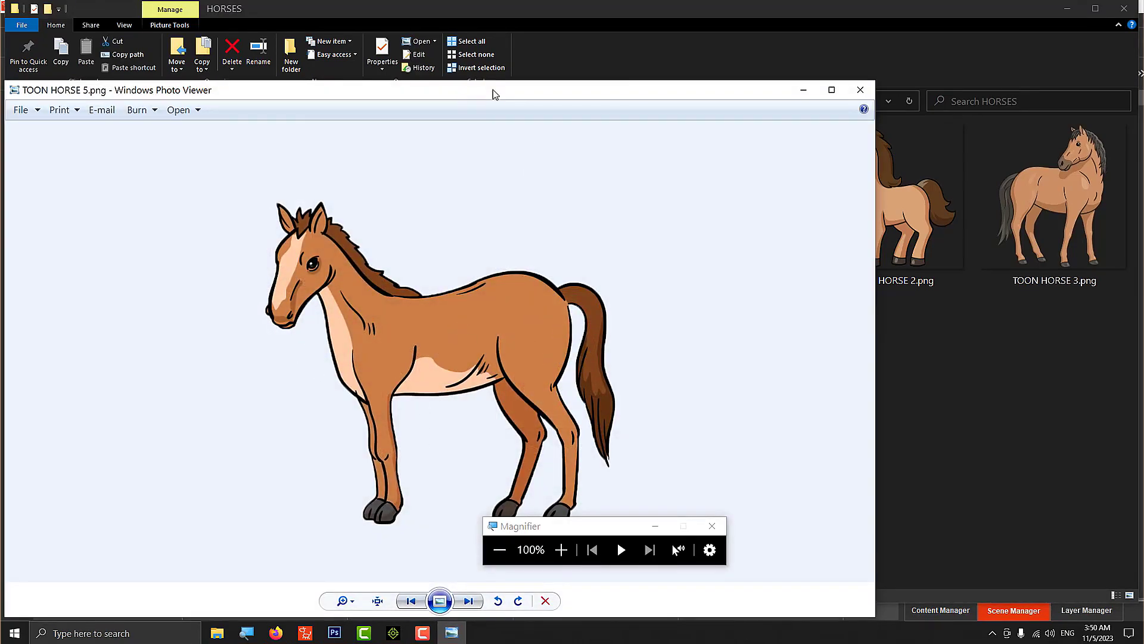
drag(488, 89, 690, 71)
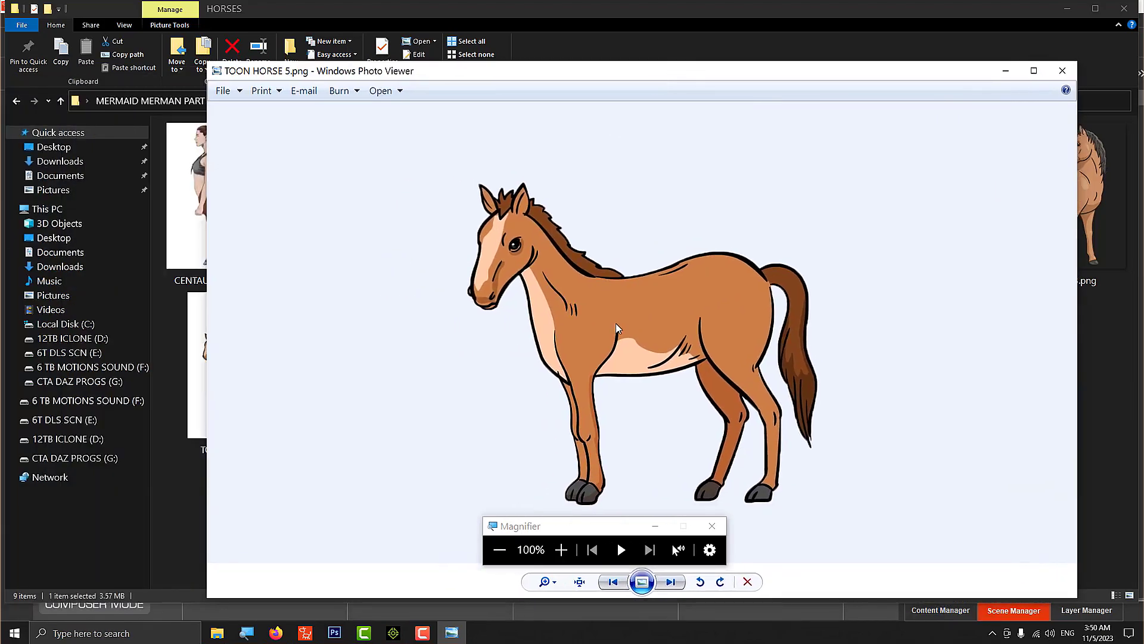
click(1063, 71)
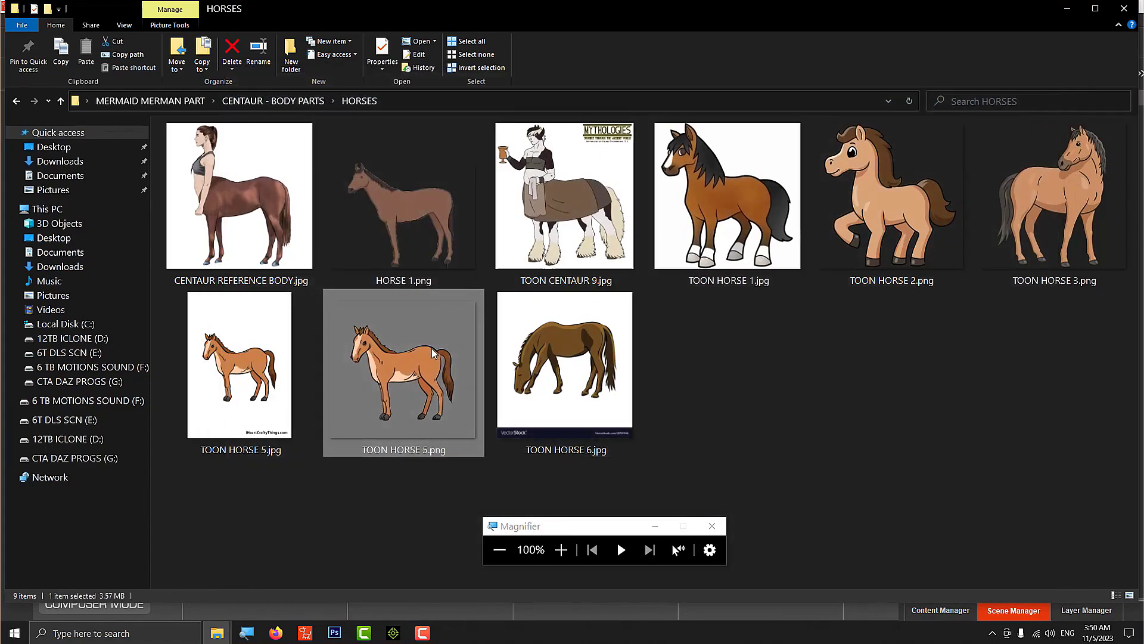
Step: Open TOON HORSE 5.png in Photoshop and fill the horse's main body areas with the orange foreground colour
drag(432, 351, 505, 102)
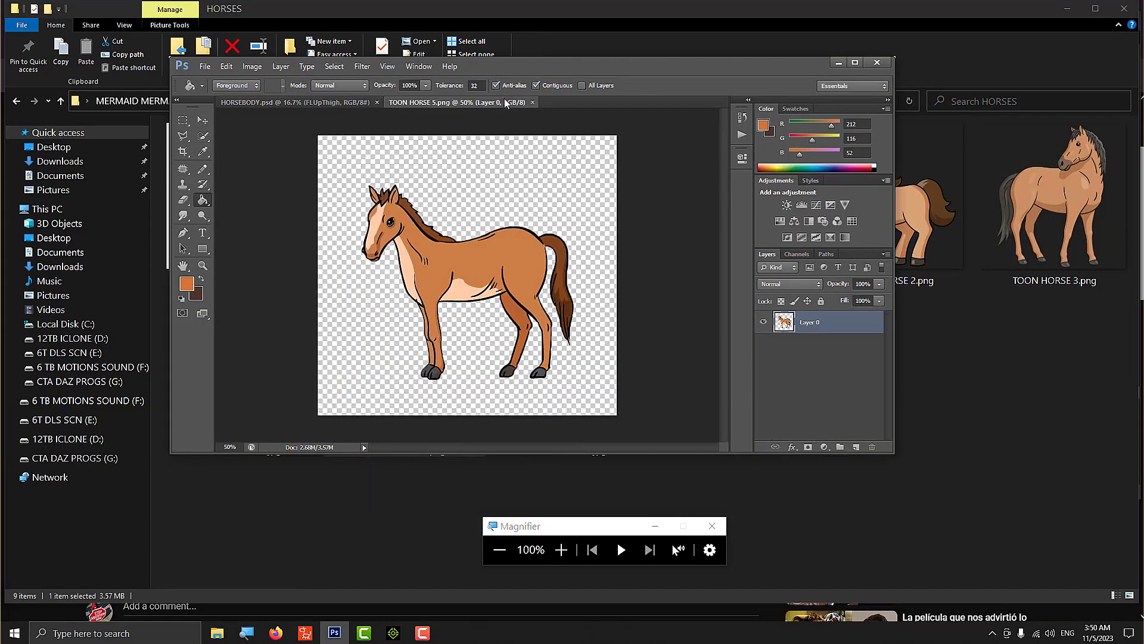
click(561, 550)
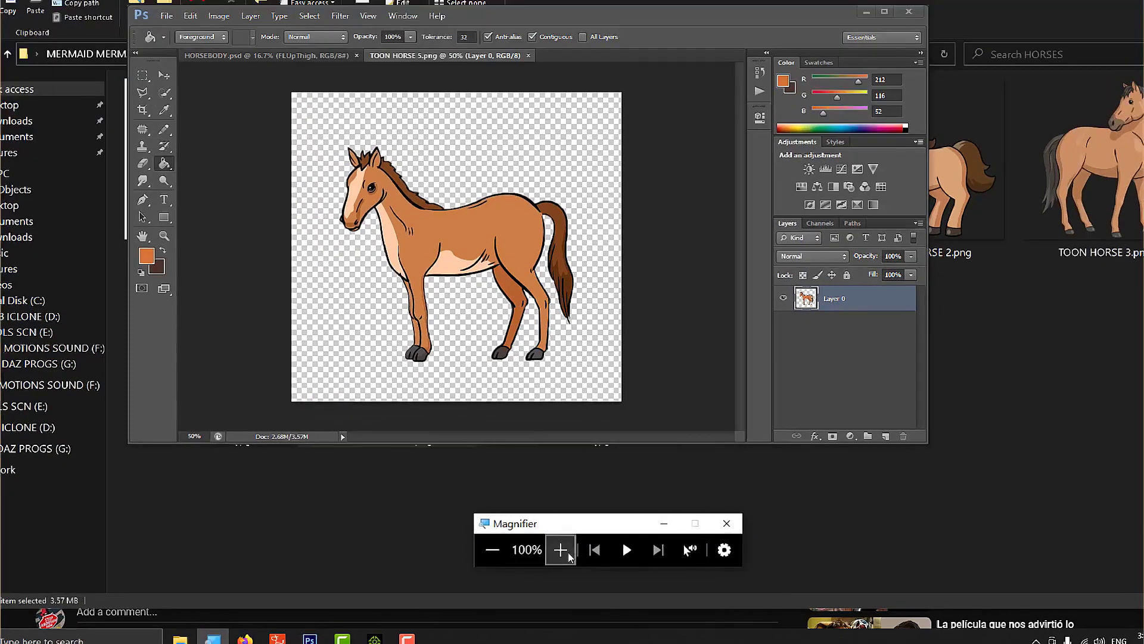
click(561, 549)
click(561, 549)
click(560, 549)
click(560, 550)
click(560, 549)
click(561, 549)
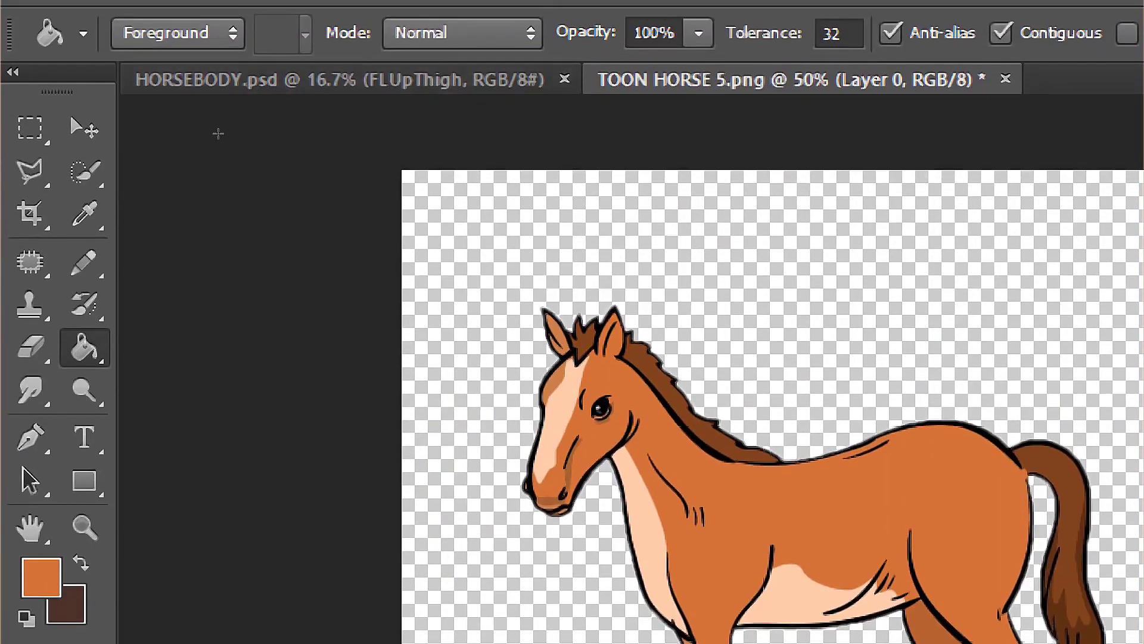
Step: Select the horse's orange body together with its light chest and belly patches using Quick Selection, and copy the selection
key(w)
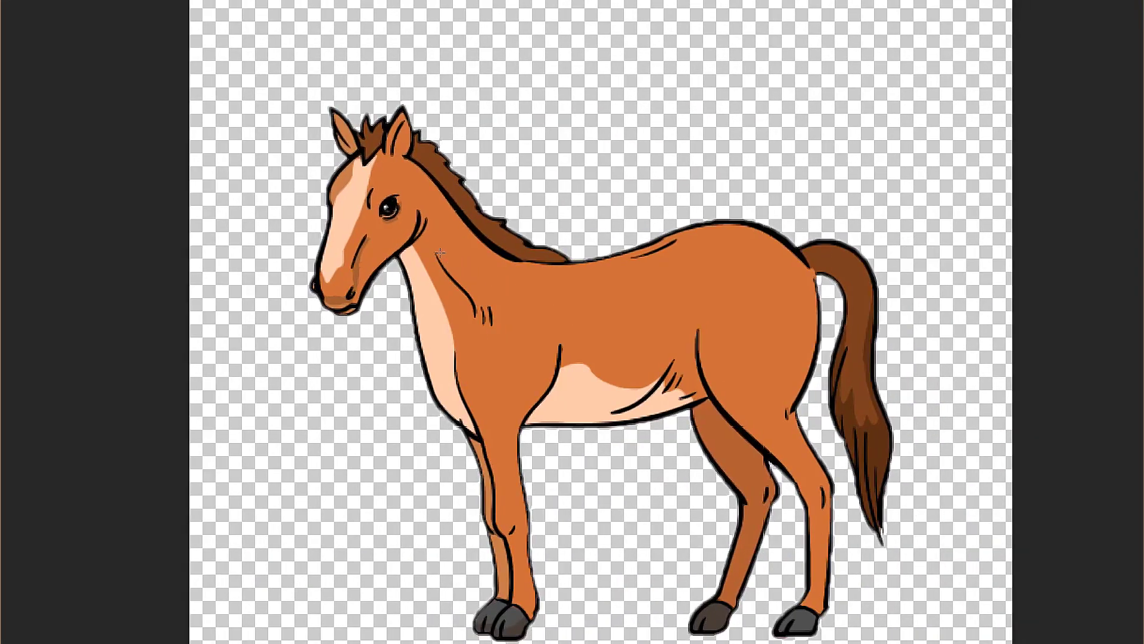
drag(440, 252, 421, 276)
click(448, 288)
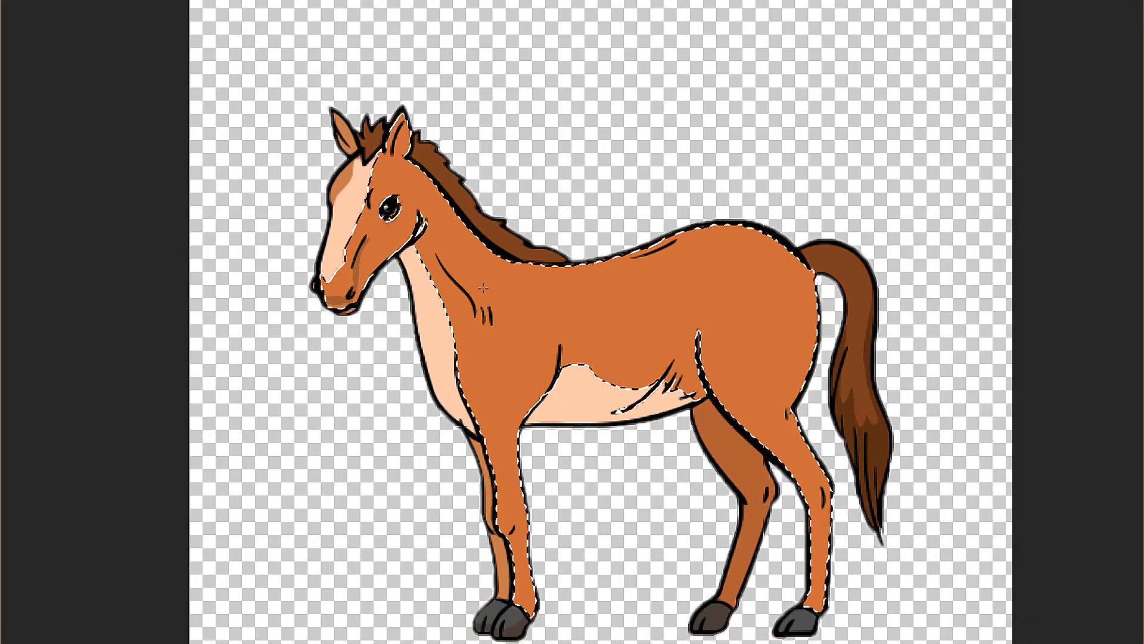
drag(445, 290, 427, 269)
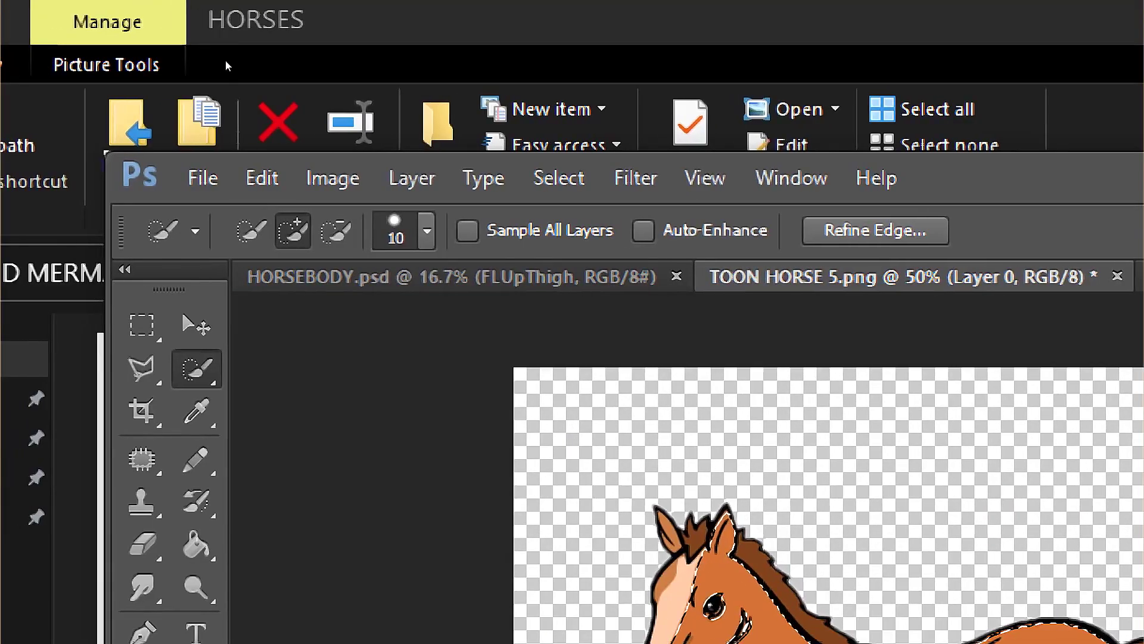
Step: Create a new 624 × 618 pixel document from the Clipboard preset and paste the copied horse body into it
key(alt+f)
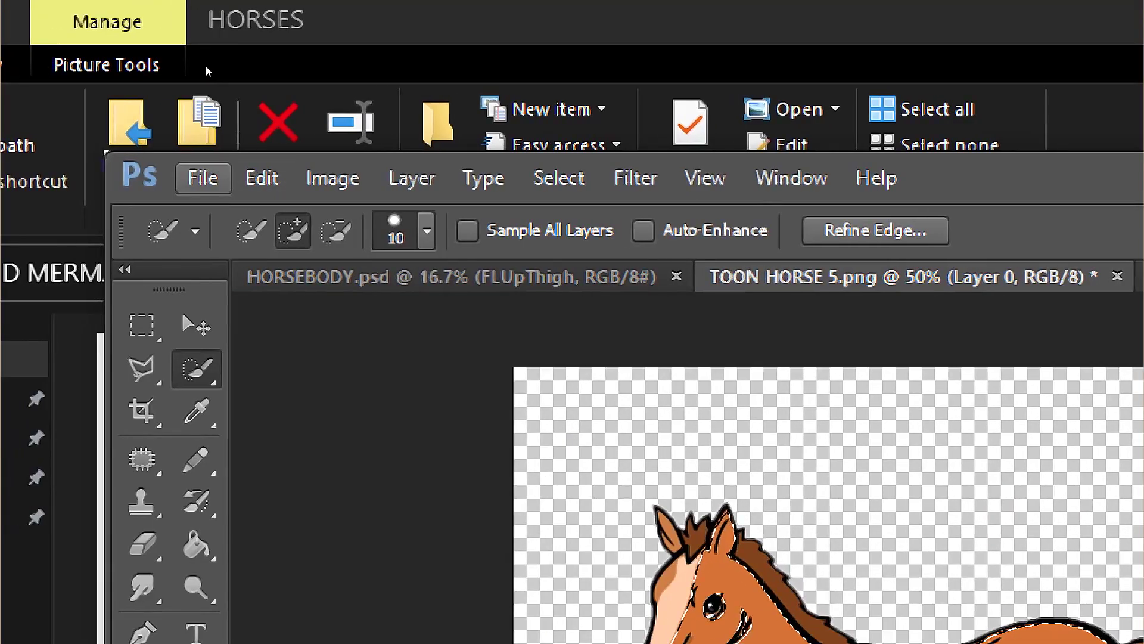
key(Return)
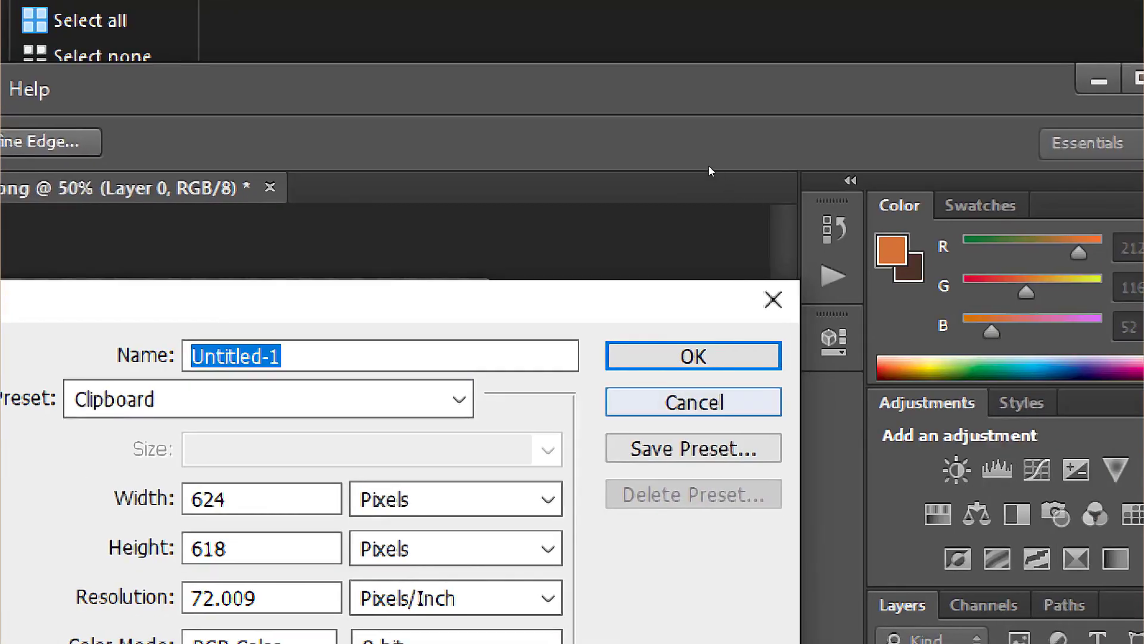
key(Return)
key(ctrl+v)
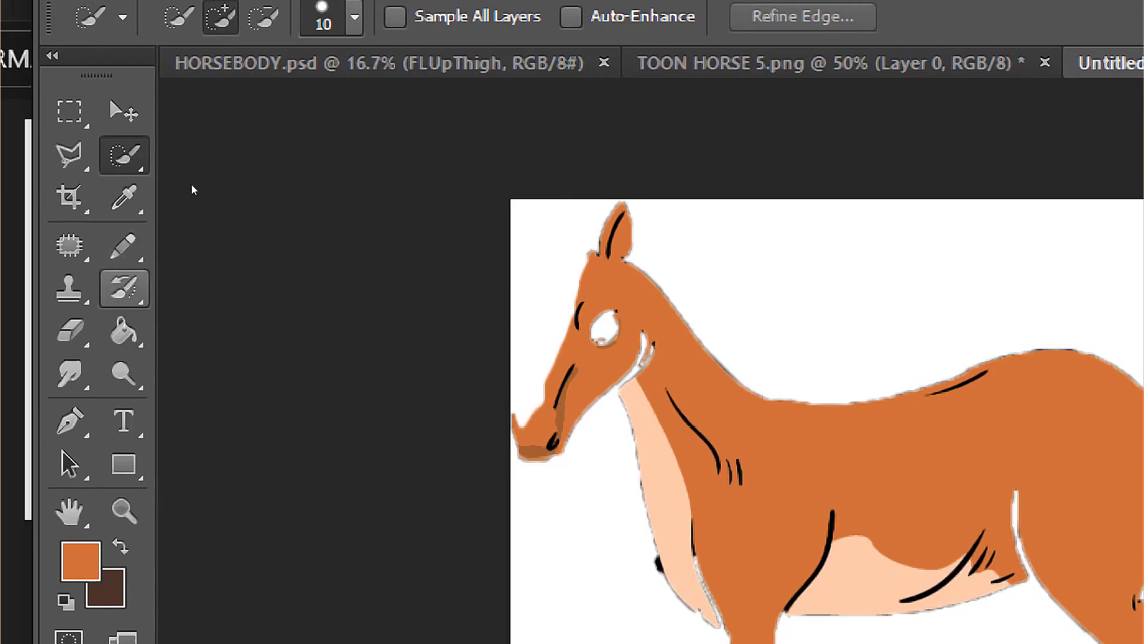
Step: Outline the pasted horse's head and neck freehand, delete the enclosed artwork and clear the selection
key(j)
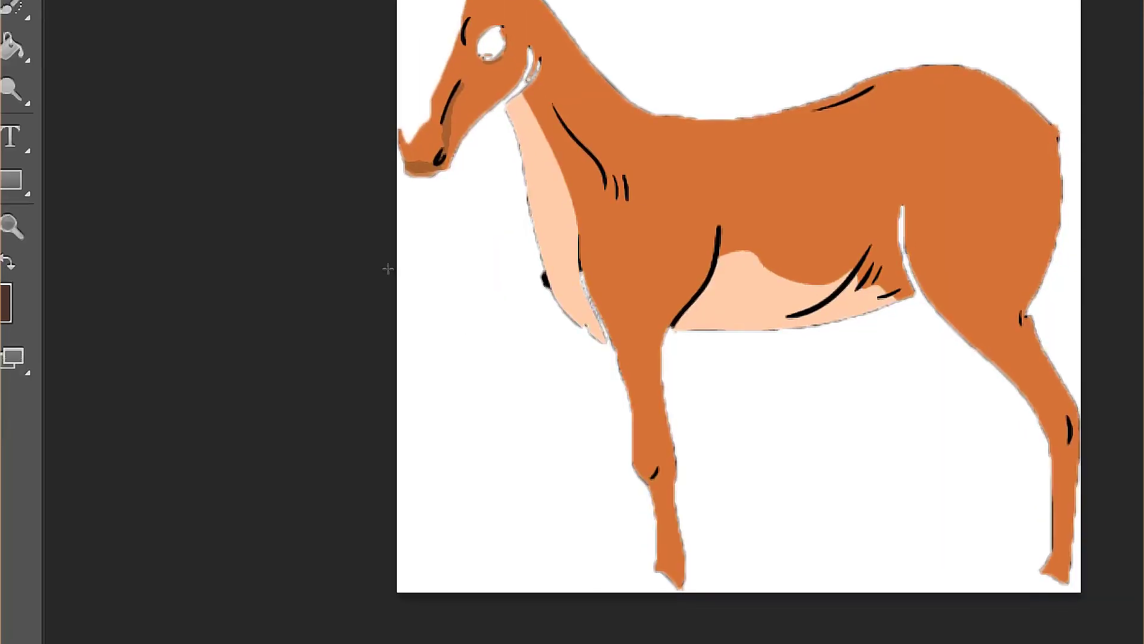
mouse_move(653, 164)
mouse_down()
mouse_move(460, 294)
mouse_move(408, 187)
mouse_move(718, 97)
mouse_up()
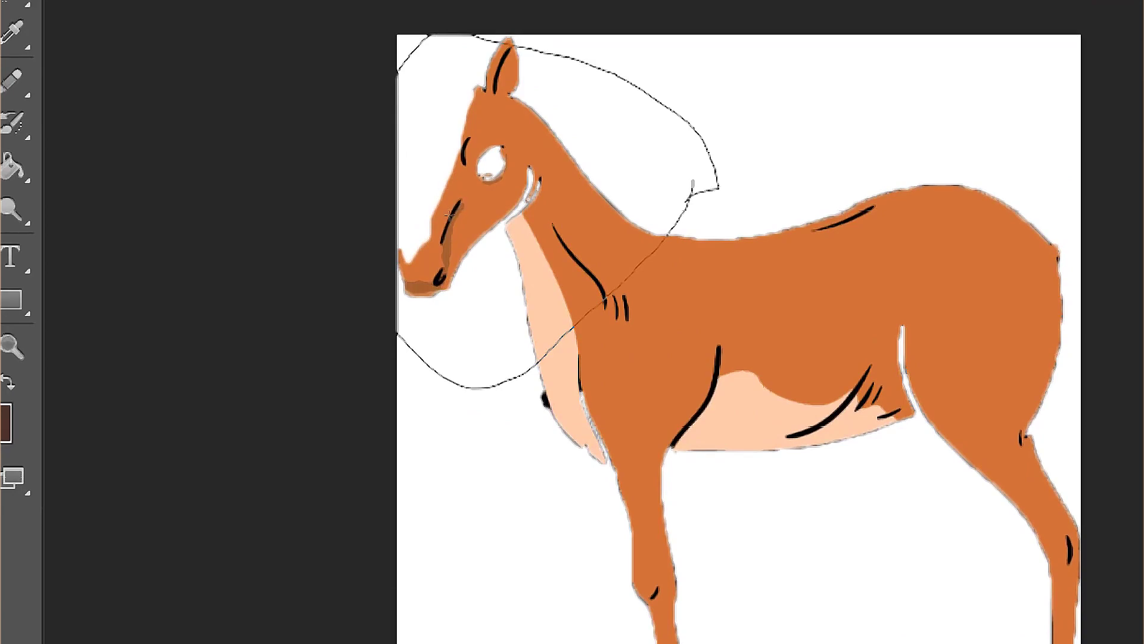
key(Delete)
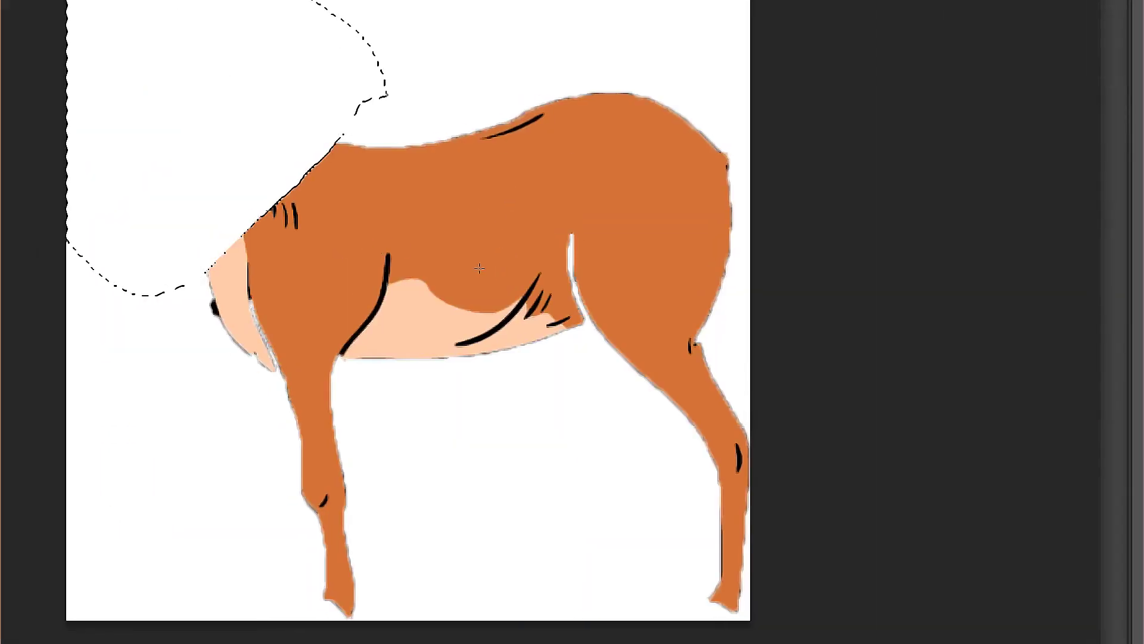
key(ctrl+d)
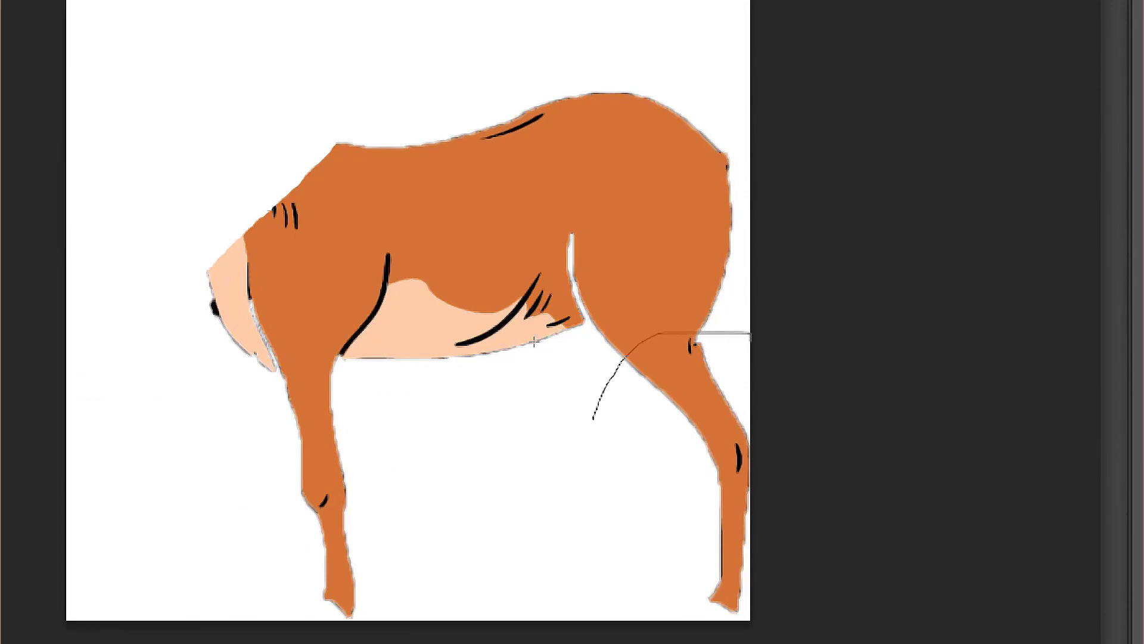
Step: Outline and delete the lower hind leg and the front leg so that only the torso is kept, and deselect
mouse_move(593, 419)
mouse_down()
mouse_move(658, 615)
mouse_move(751, 336)
mouse_up()
key(Delete)
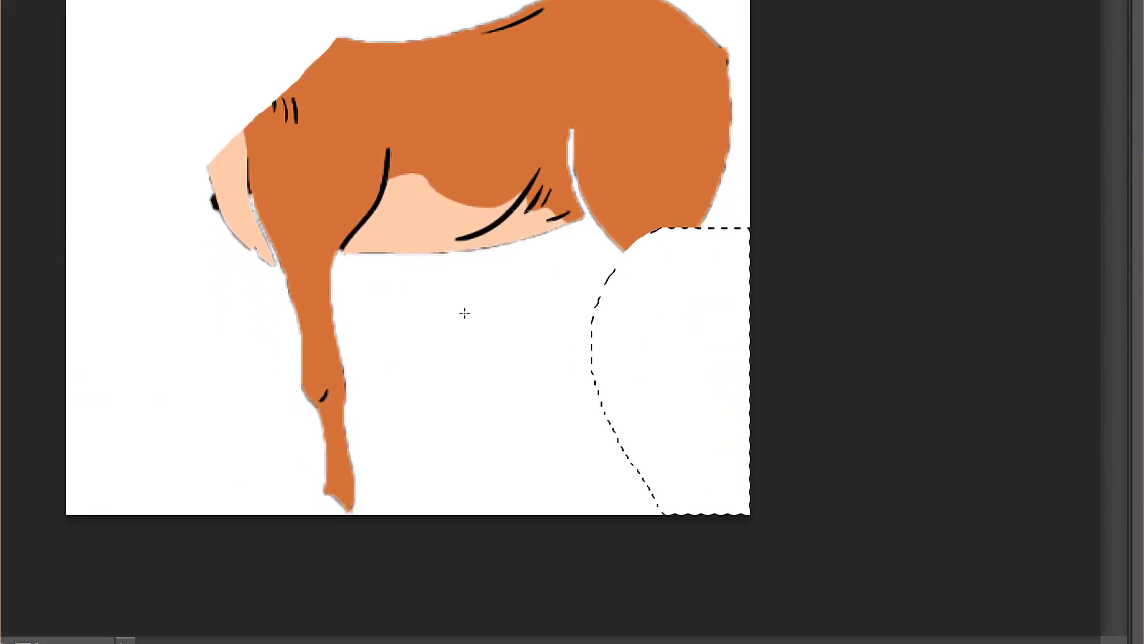
mouse_move(336, 240)
mouse_down()
mouse_move(439, 298)
mouse_move(422, 388)
mouse_move(472, 373)
mouse_move(467, 320)
mouse_move(489, 298)
mouse_up()
key(Delete)
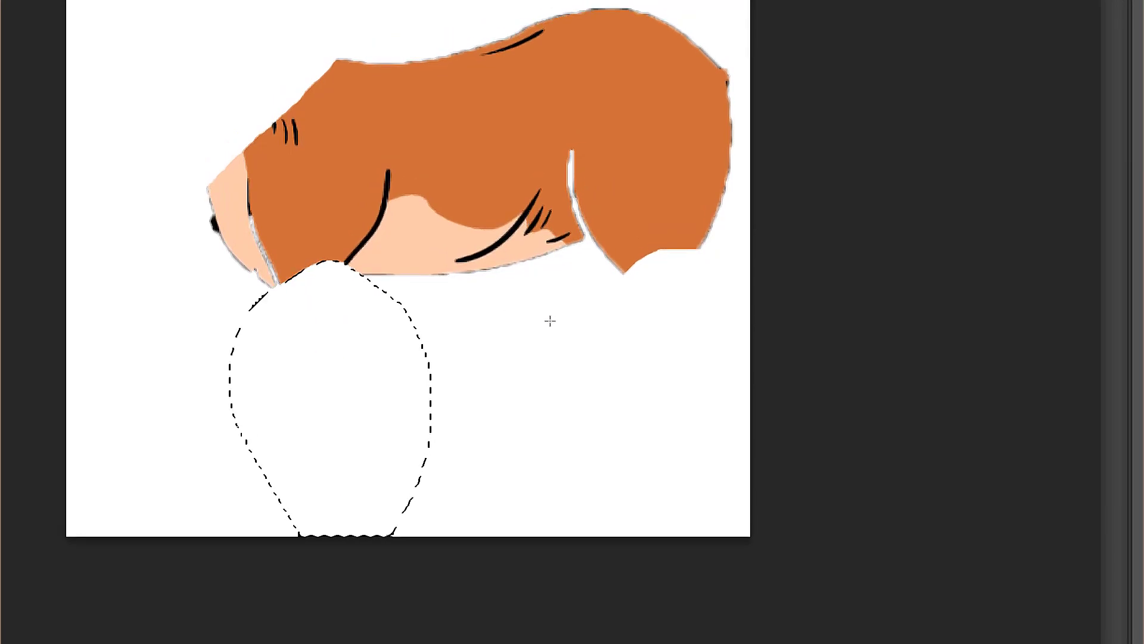
key(ctrl+d)
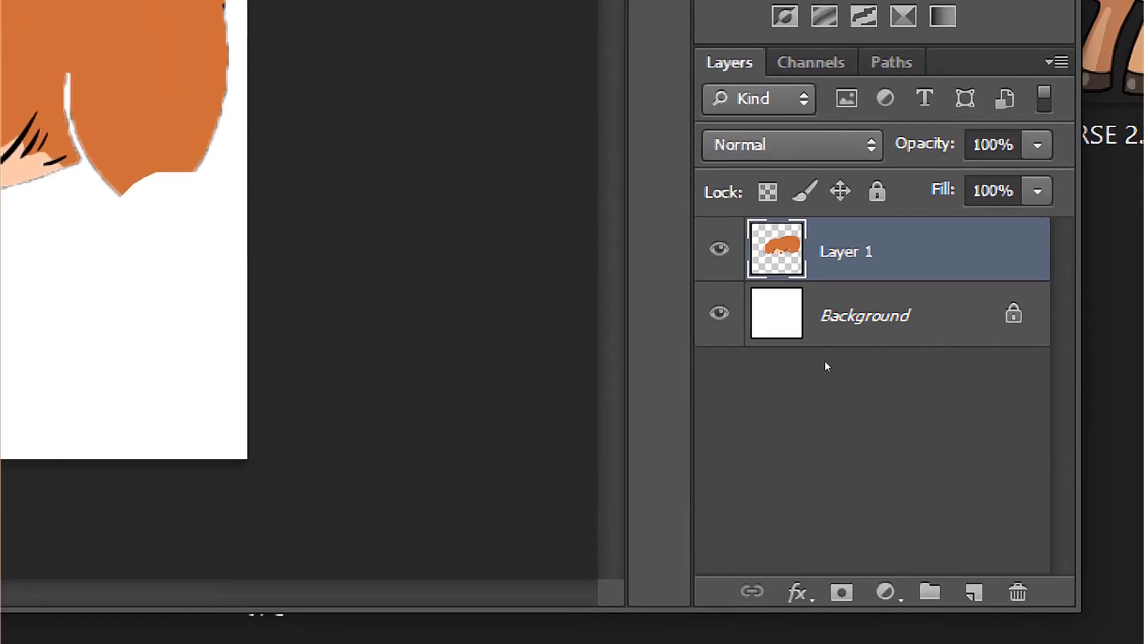
Step: Convert the Background to a regular layer and clear its white fill across the whole canvas
double_click(829, 345)
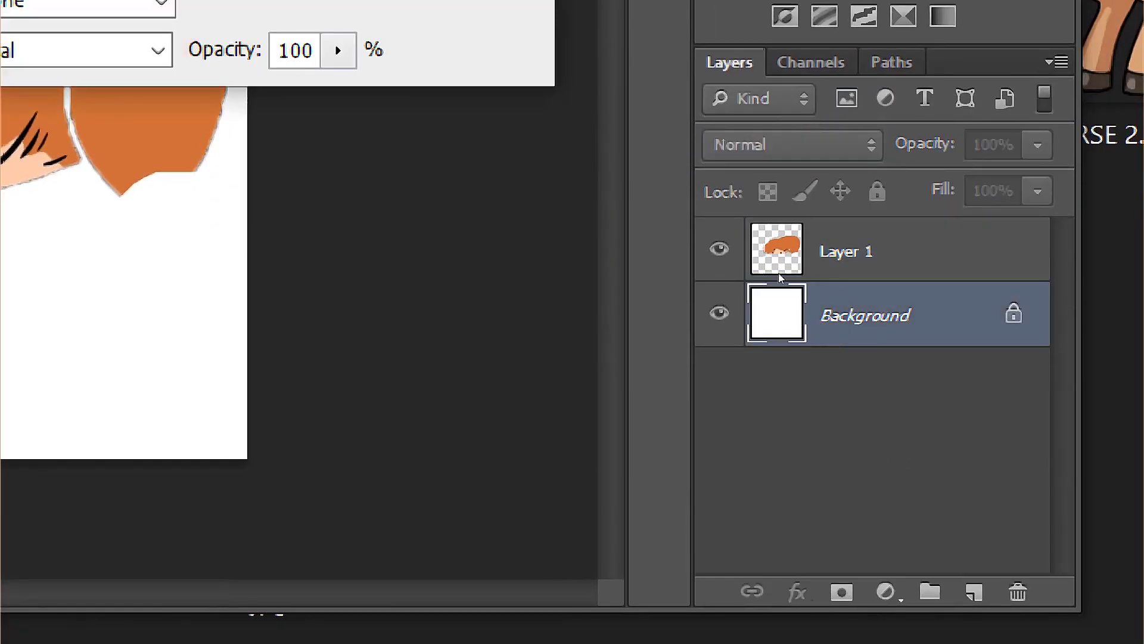
key(Return)
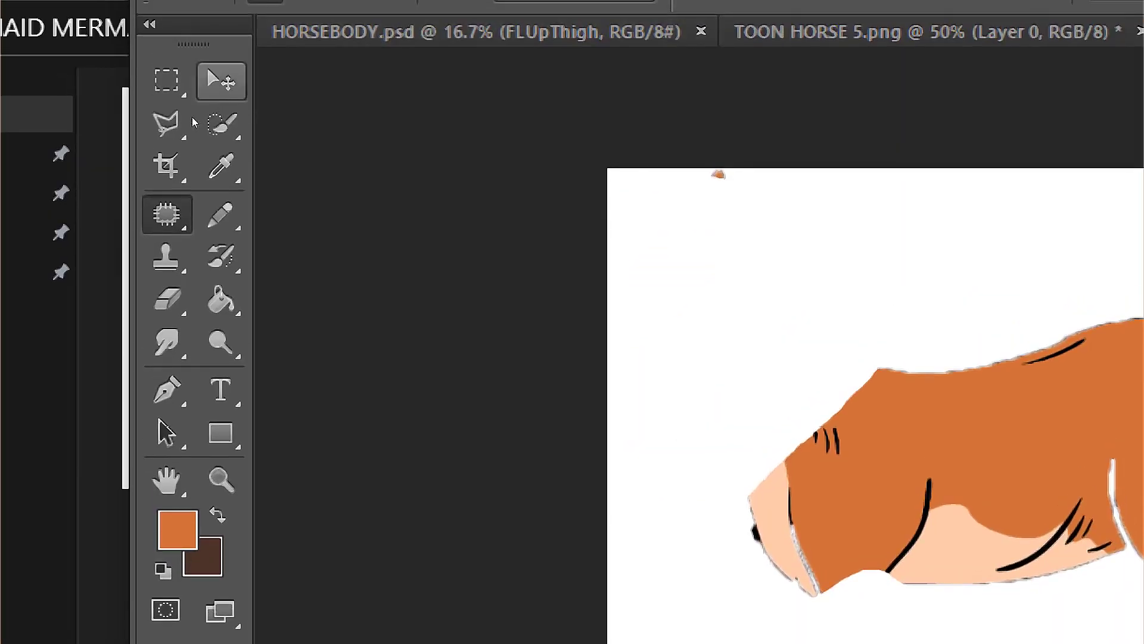
click(166, 80)
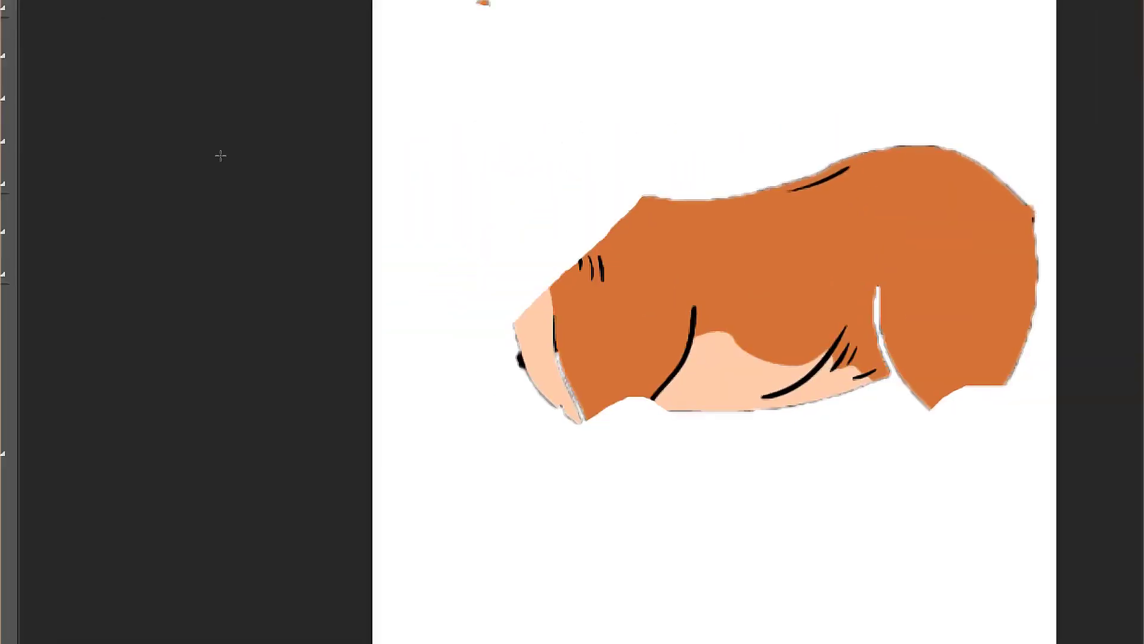
drag(309, 101, 1143, 643)
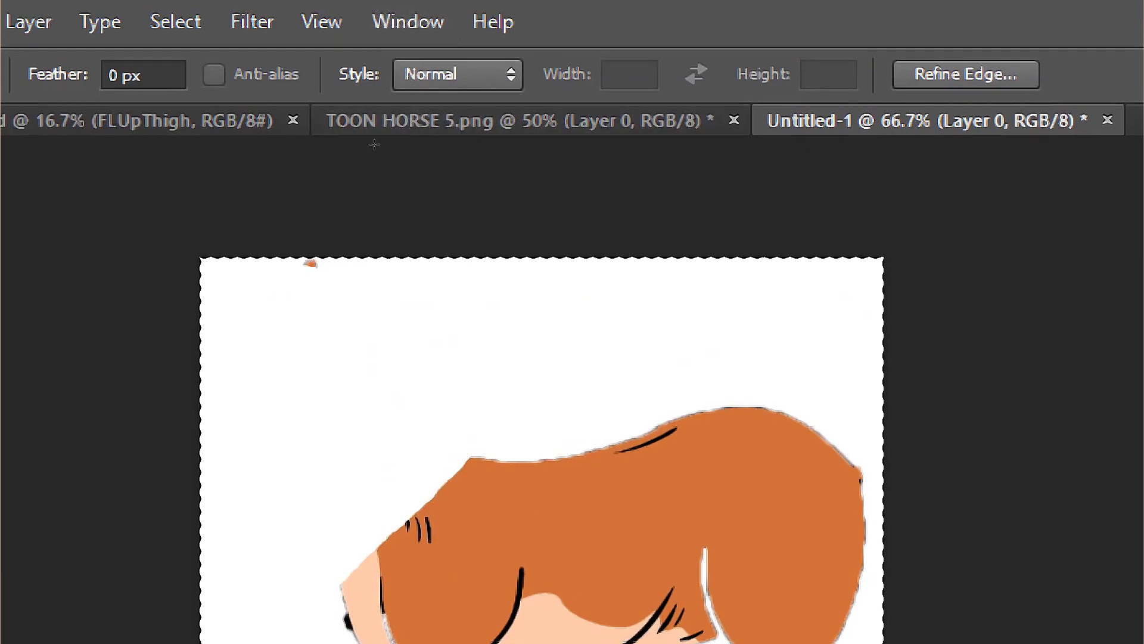
key(Delete)
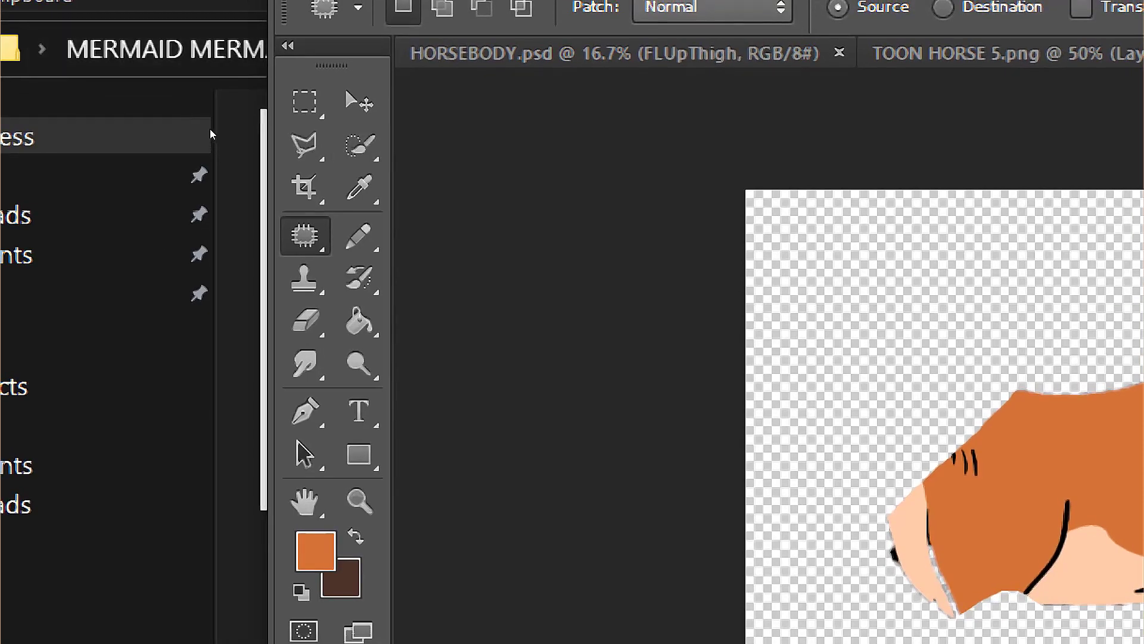
Step: Reduce the canvas height to 5 inches, keeping the width, and reposition the torso within the canvas
key(v)
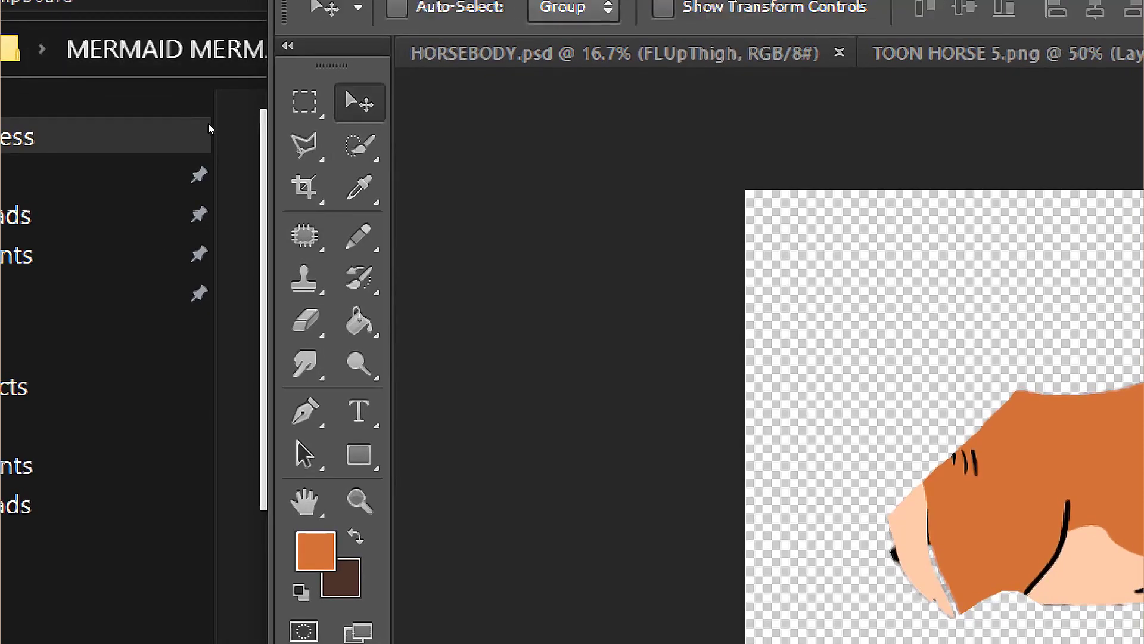
drag(516, 262, 462, 263)
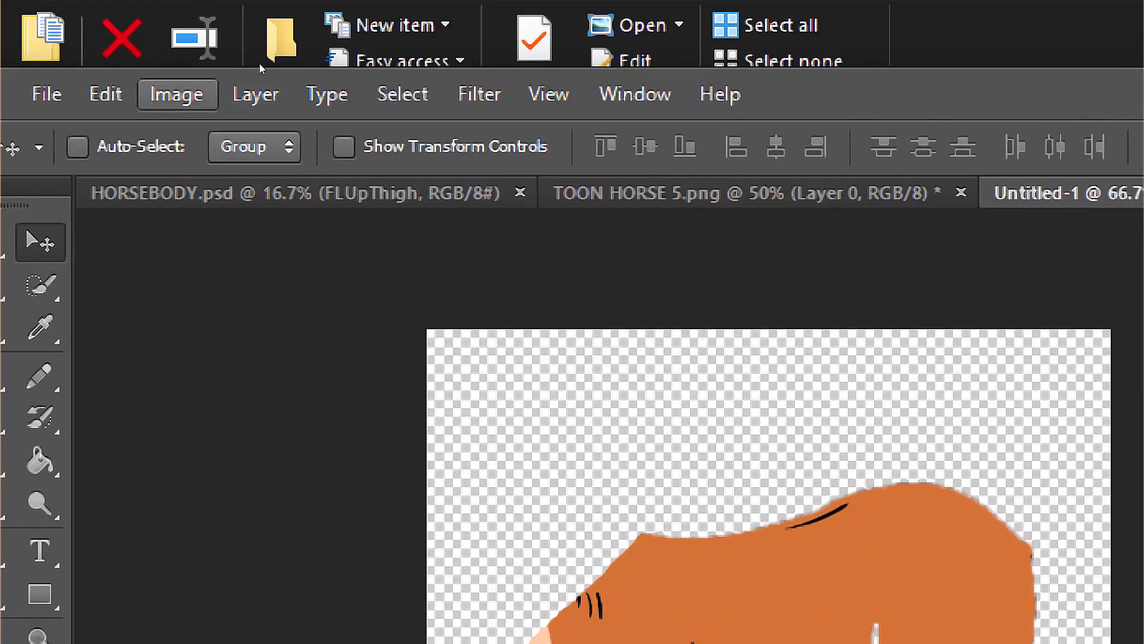
click(176, 94)
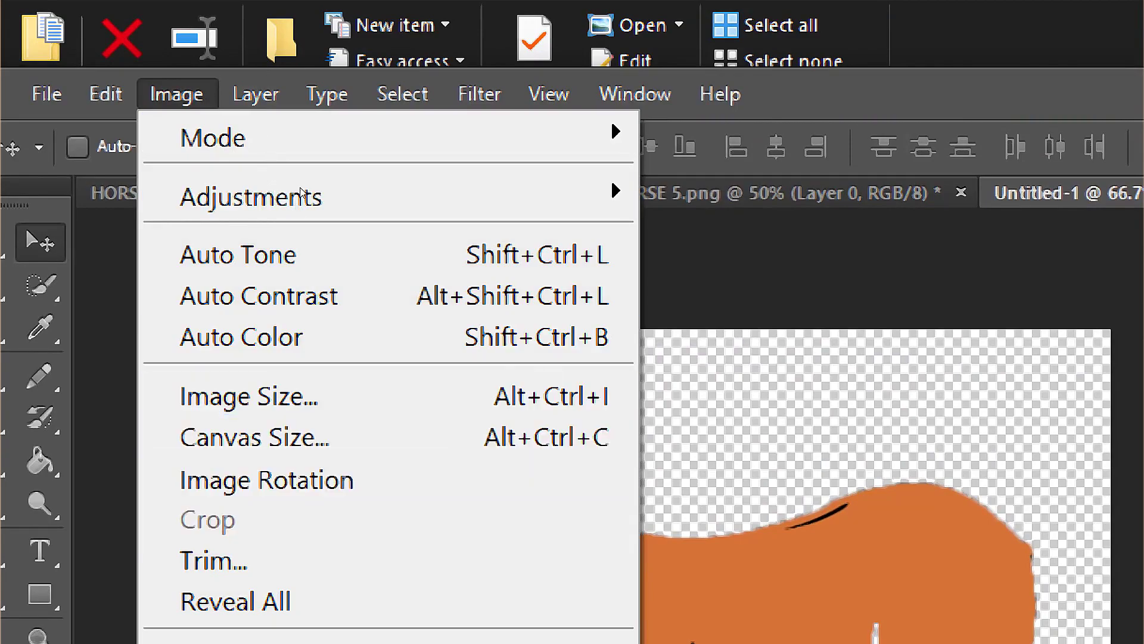
click(255, 437)
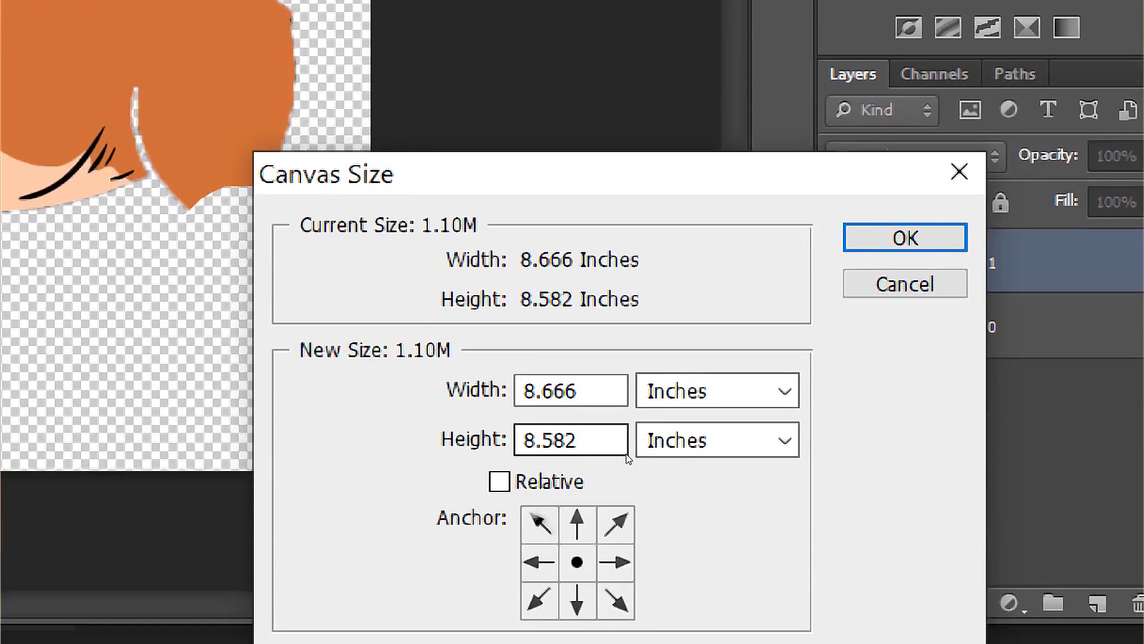
drag(579, 424, 522, 424)
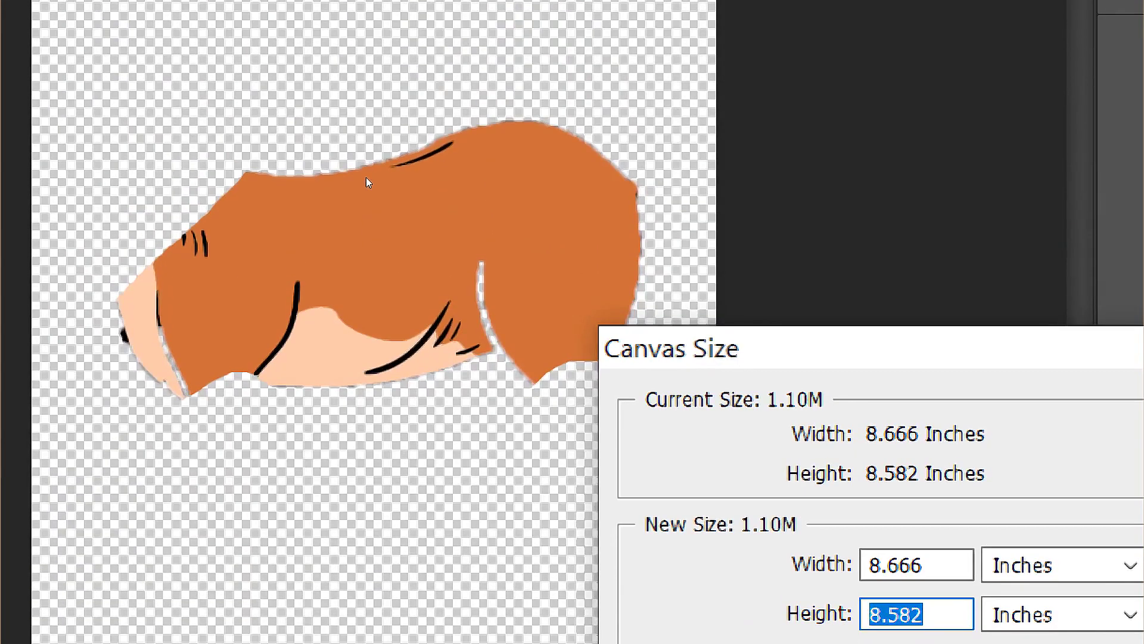
text(5)
key(Return)
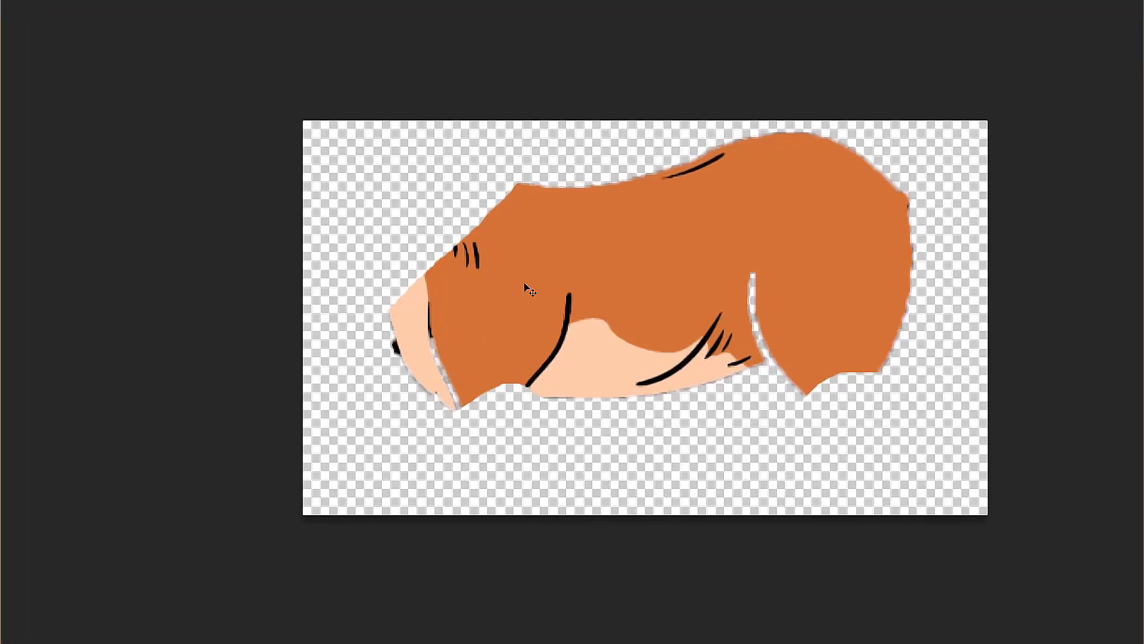
drag(499, 266, 488, 278)
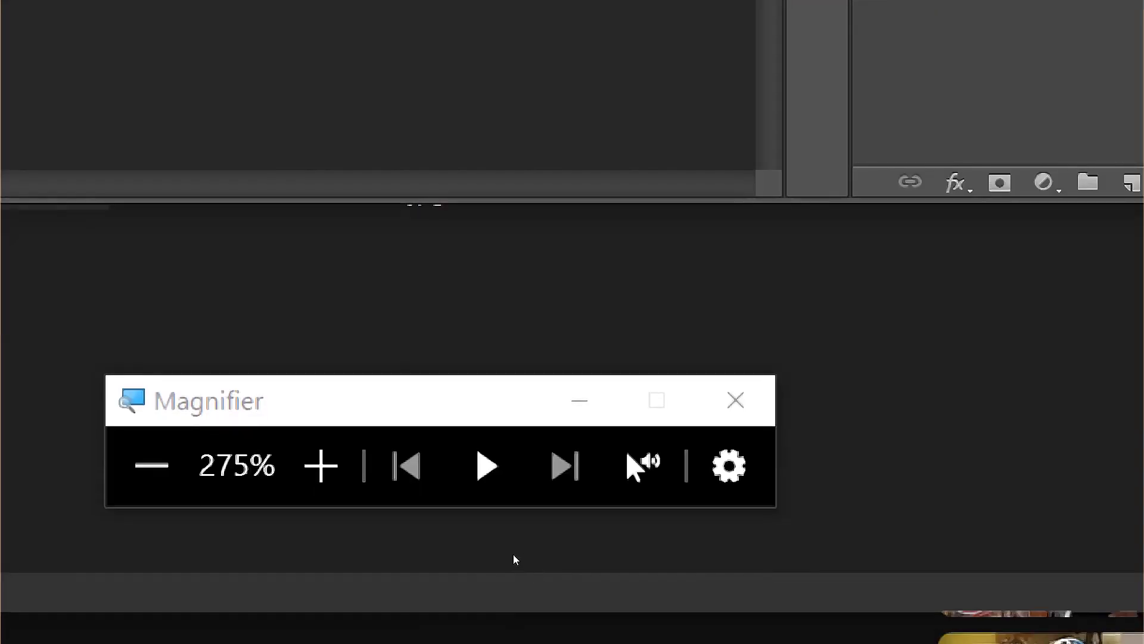
Step: Switch to Cartoon Animator, select the character's torso and launch the character for PSD editing with the Update Multi-angle structure
key(super+minus)
key(super+minus)
key(super+minus)
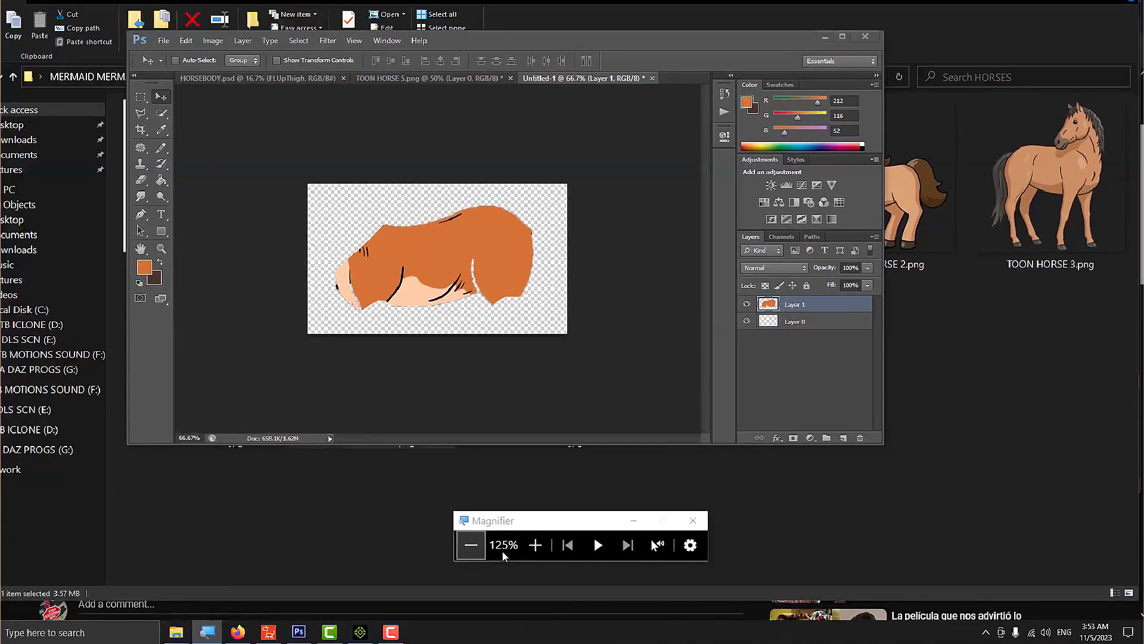
key(super+minus)
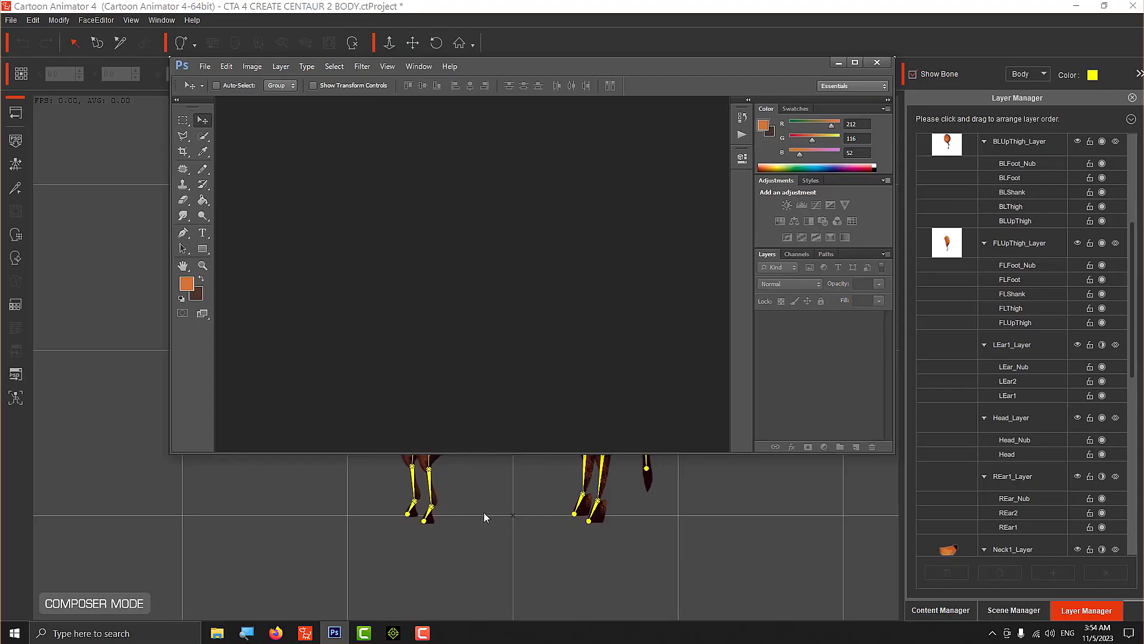
click(483, 513)
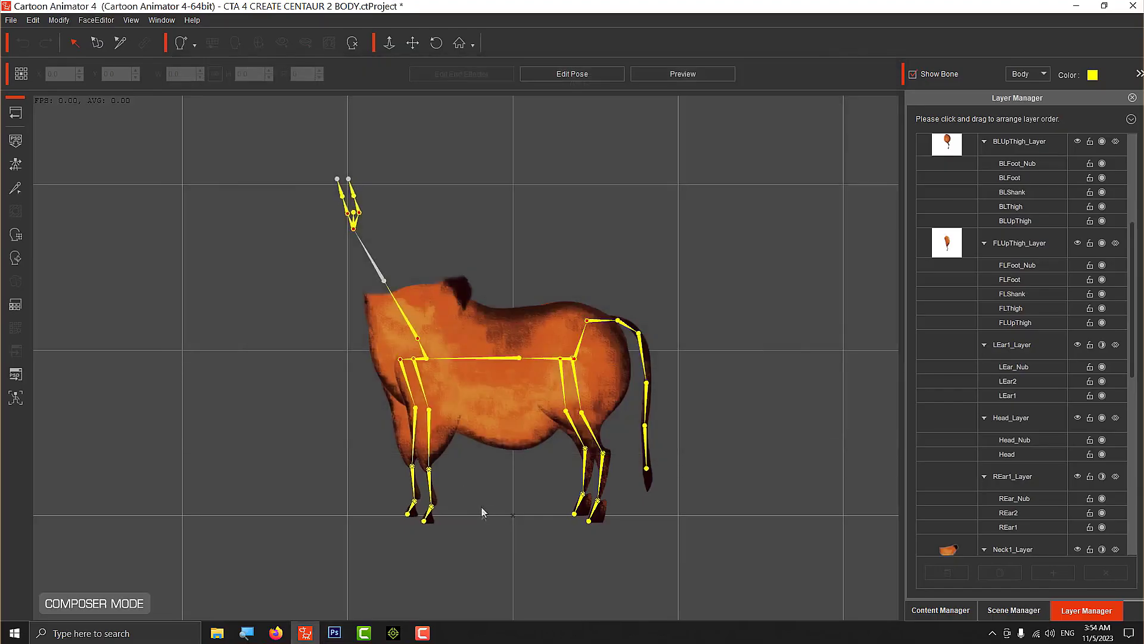
click(478, 331)
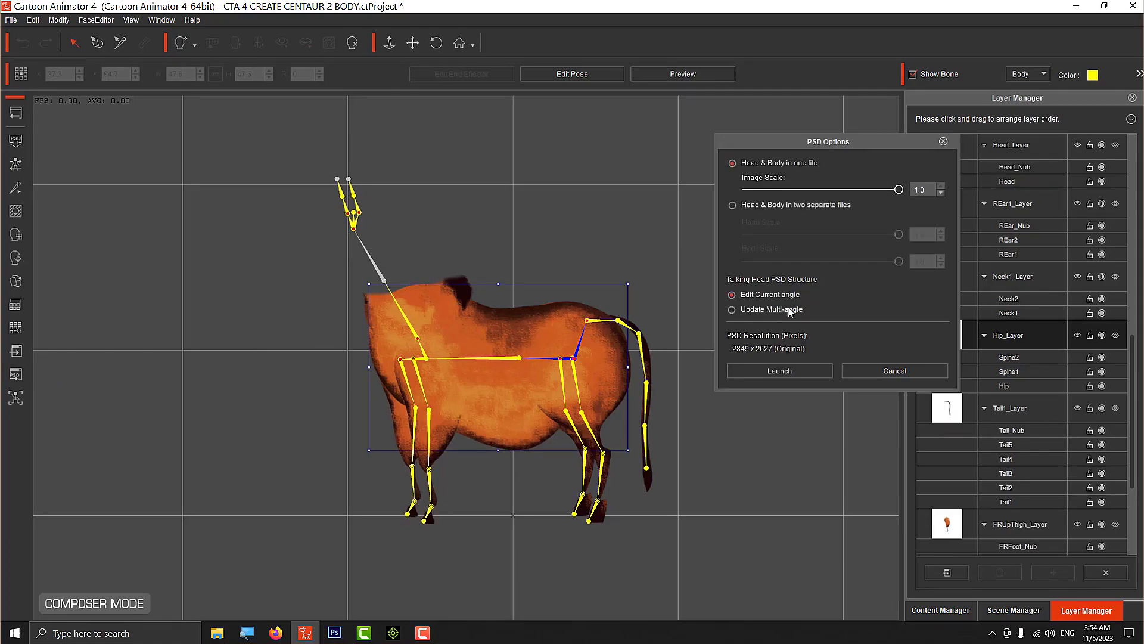
click(779, 311)
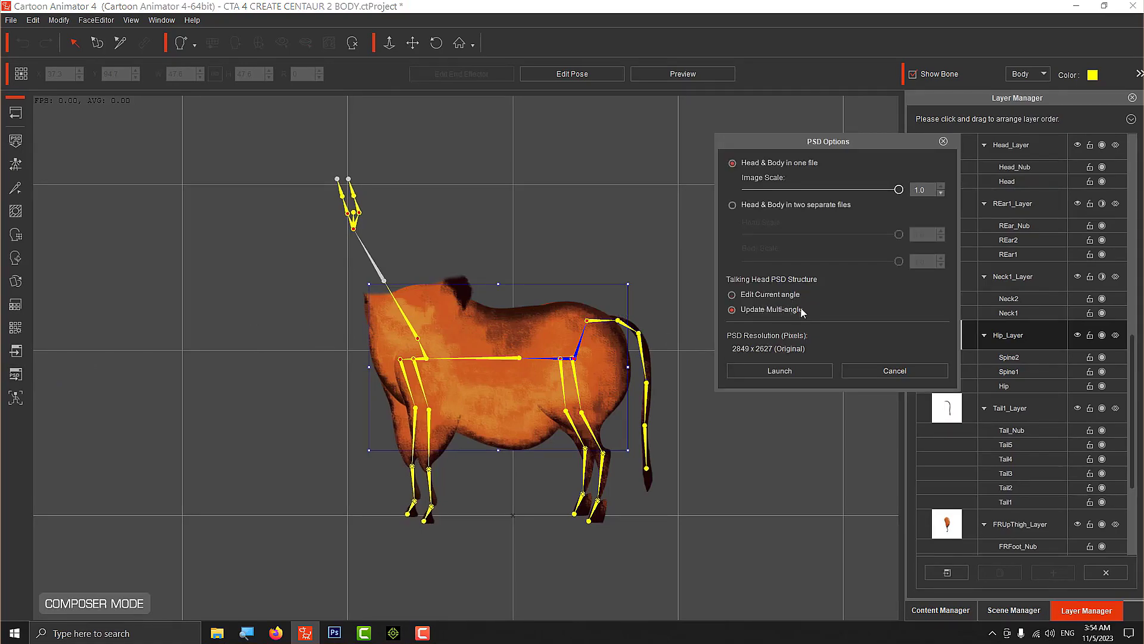
click(791, 370)
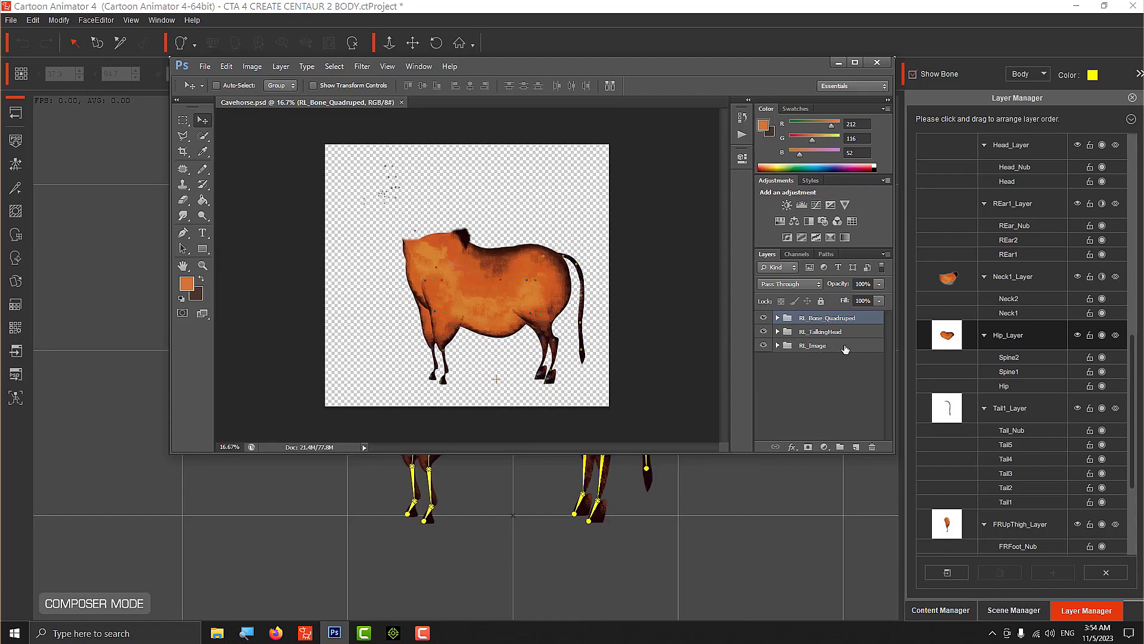
Step: In Cavehorse.psd, expand the RL_Image group and its Hip subgroup, and select the Hip image layer
click(777, 346)
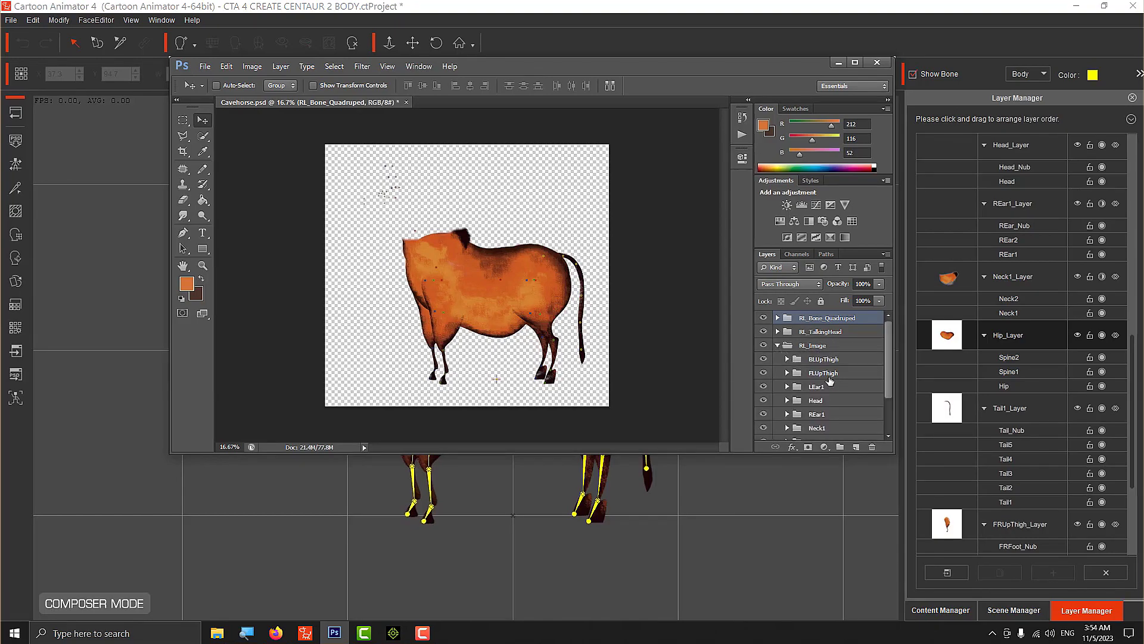
scroll(847, 396, down, 3)
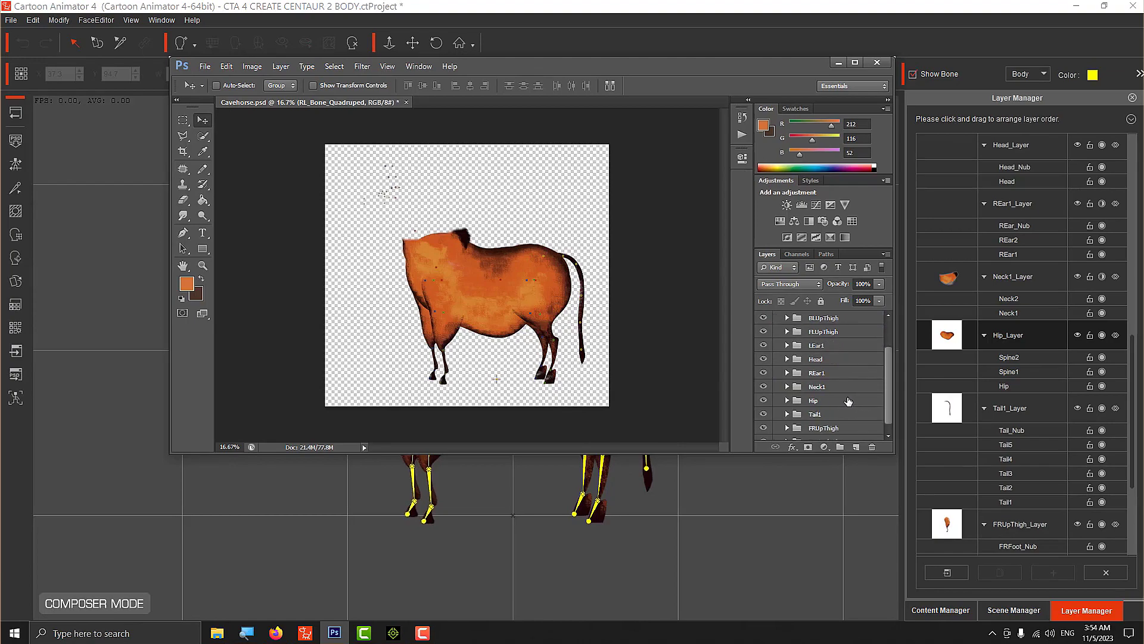
click(787, 401)
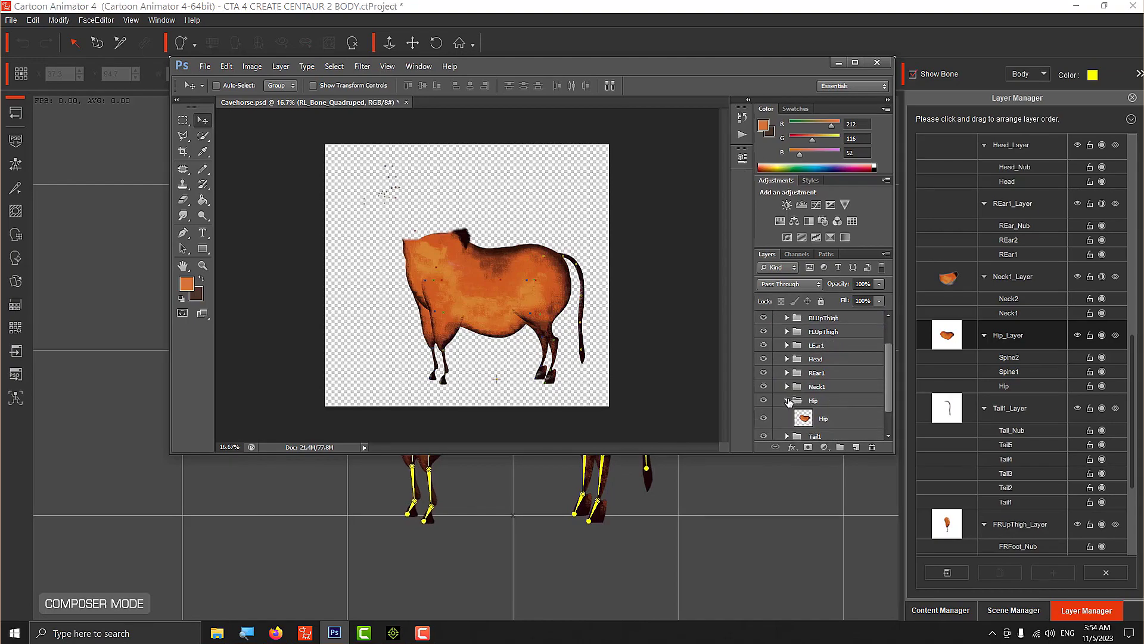
scroll(837, 404, down, 1)
click(827, 405)
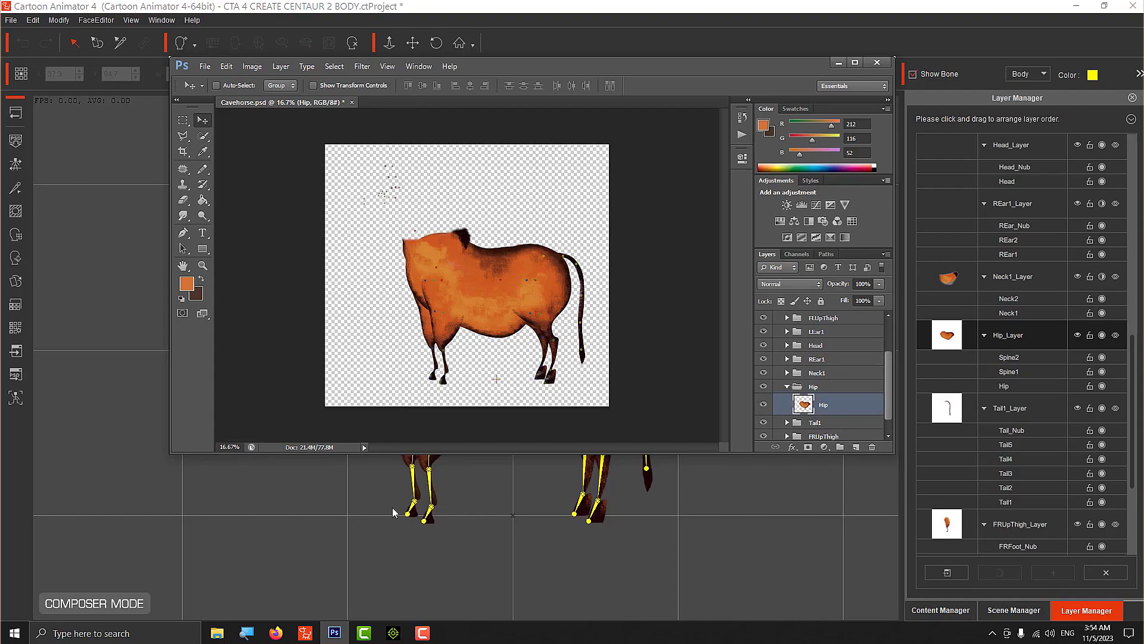
Step: Place HORSE 2 TORSO.png from the CENTAUR - BODY PARTS folder into Cavehorse.psd above the Hip layer
mouse_move(220, 635)
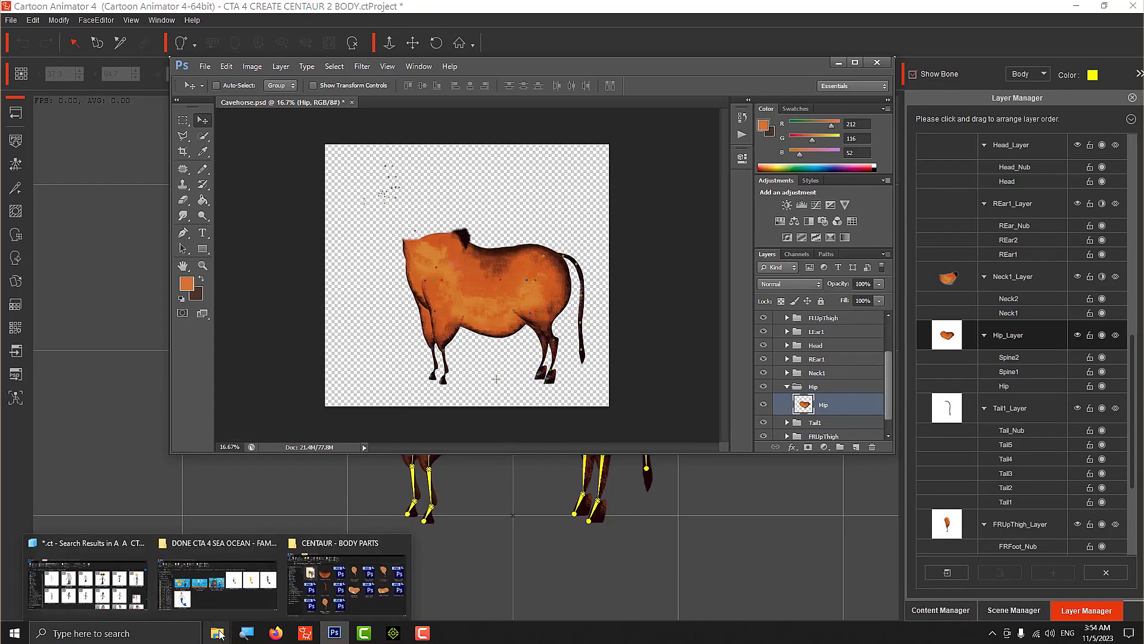
click(351, 577)
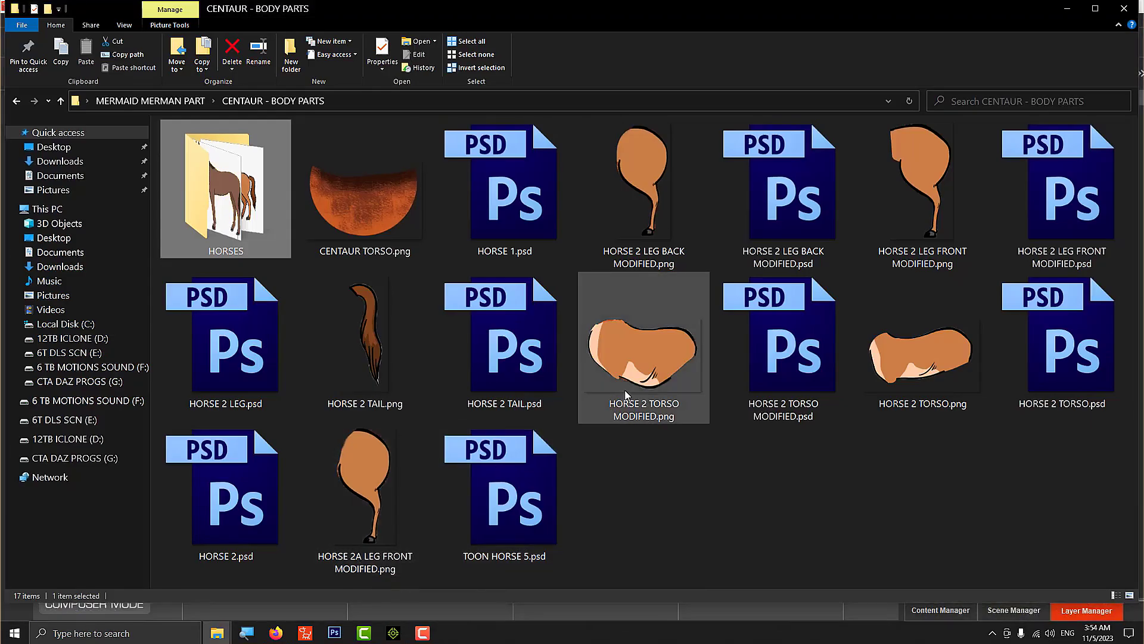
click(925, 385)
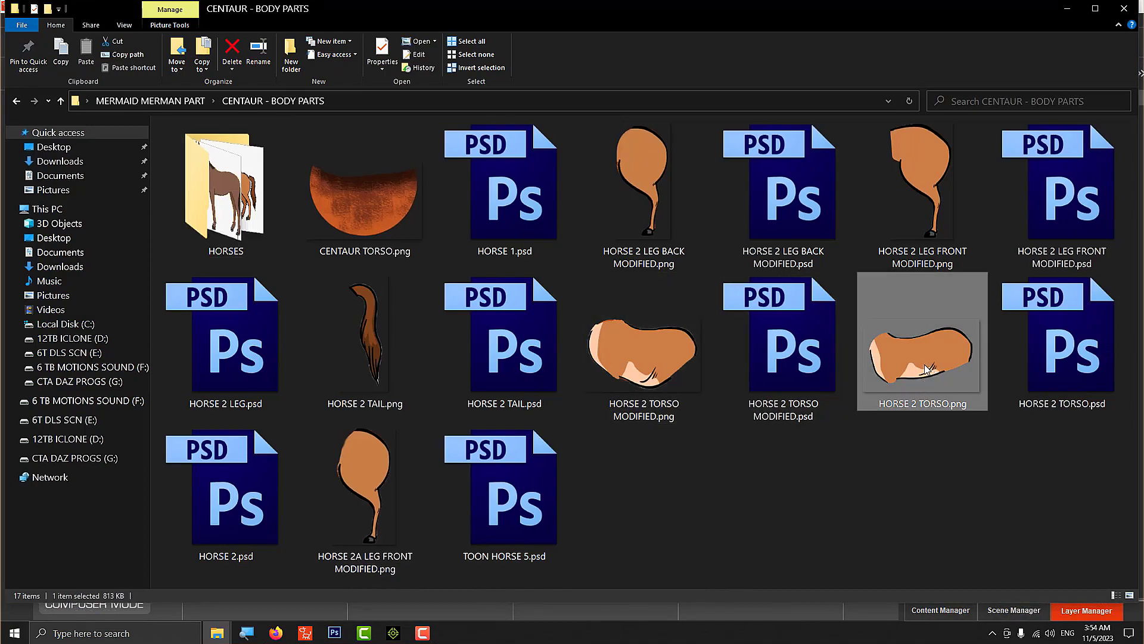
drag(924, 365, 937, 440)
drag(944, 365, 560, 508)
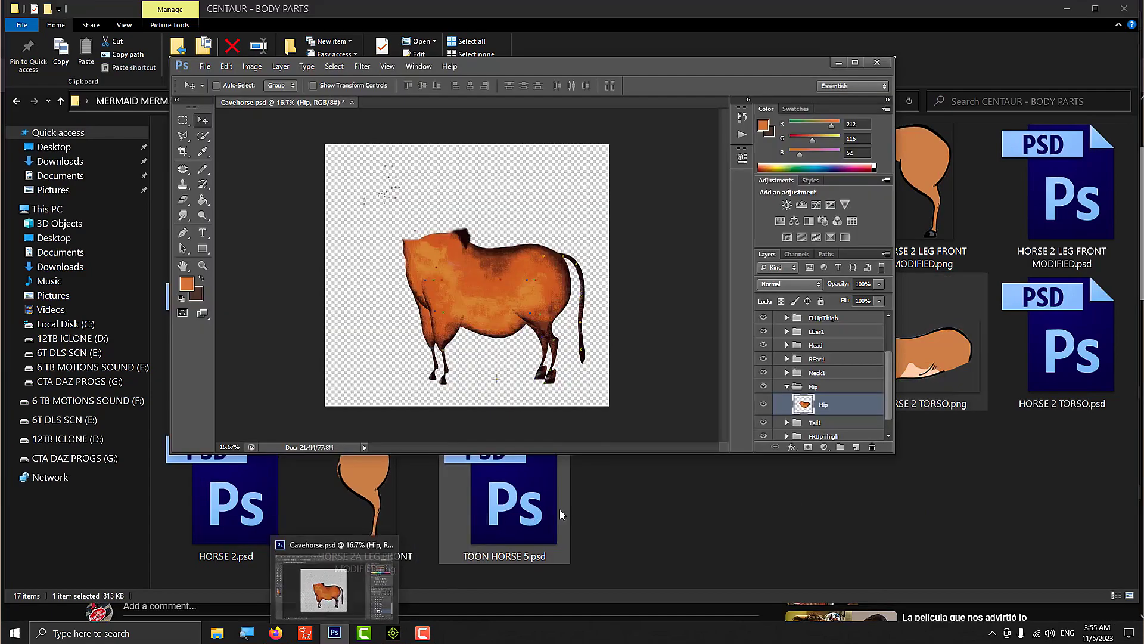
drag(949, 378, 476, 291)
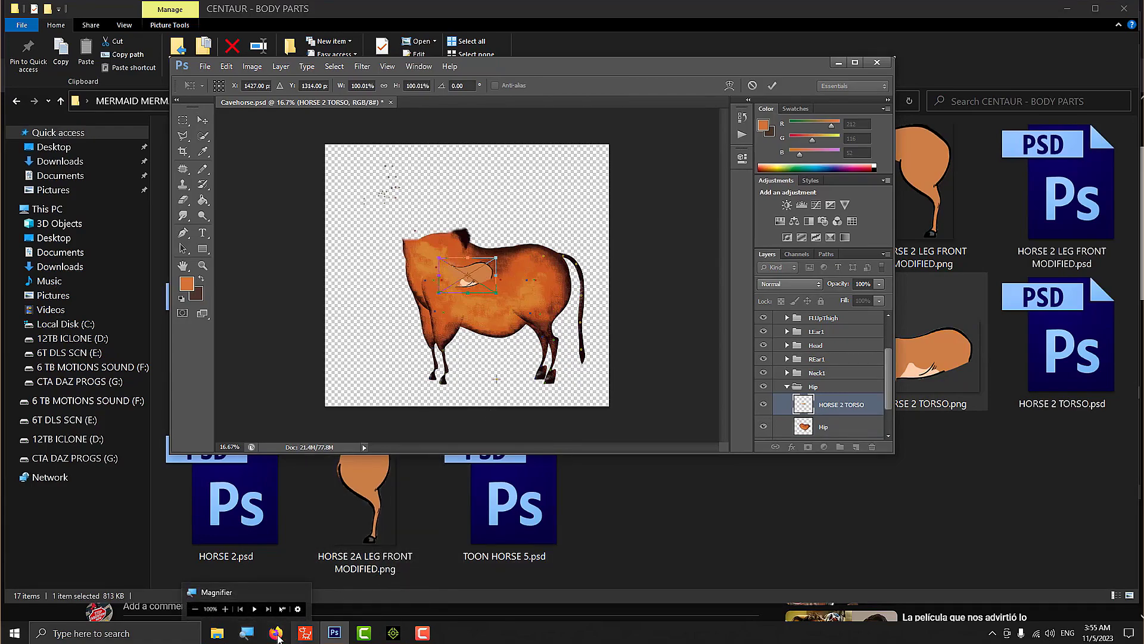
Step: Enlarge the placed torso to about 327% width and 338% height and position it over the original horse body
click(246, 633)
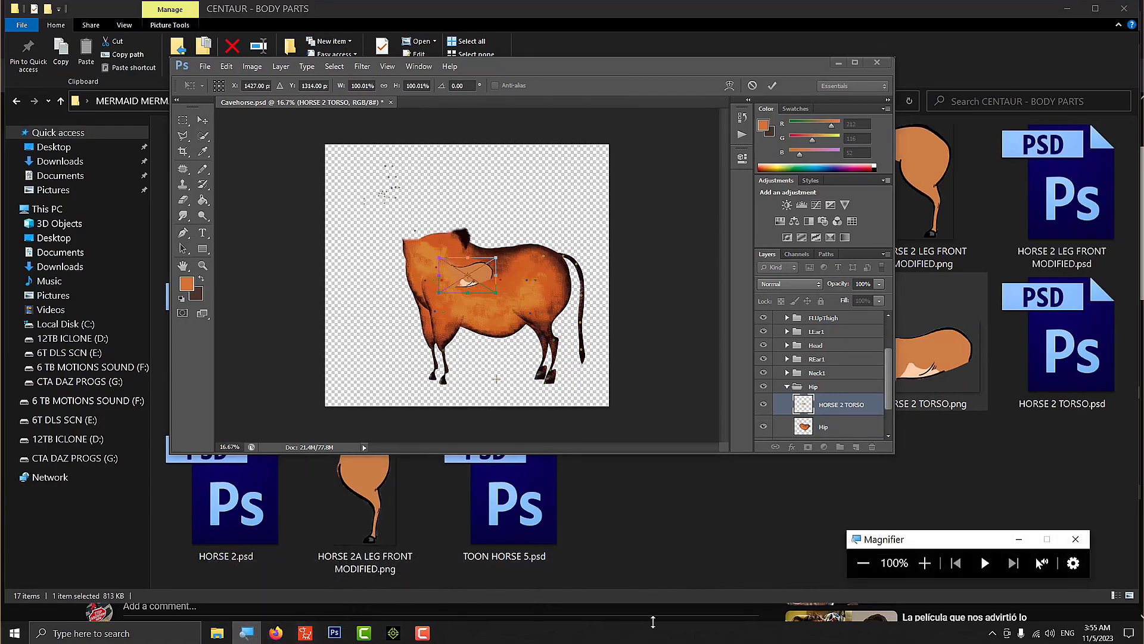
click(924, 562)
click(929, 564)
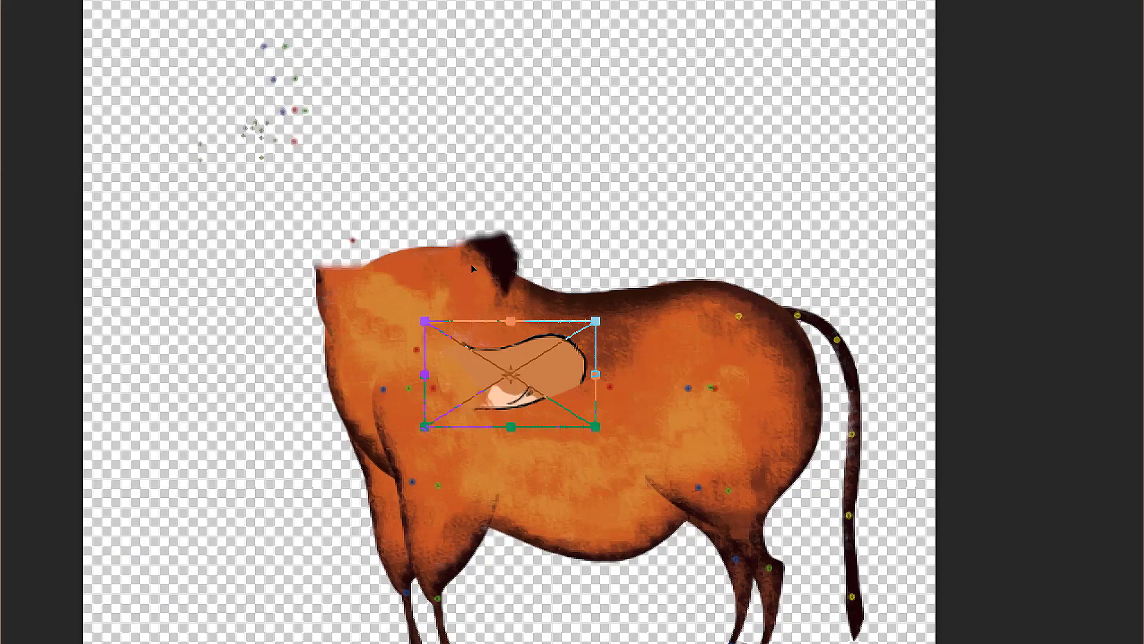
drag(595, 427, 834, 533)
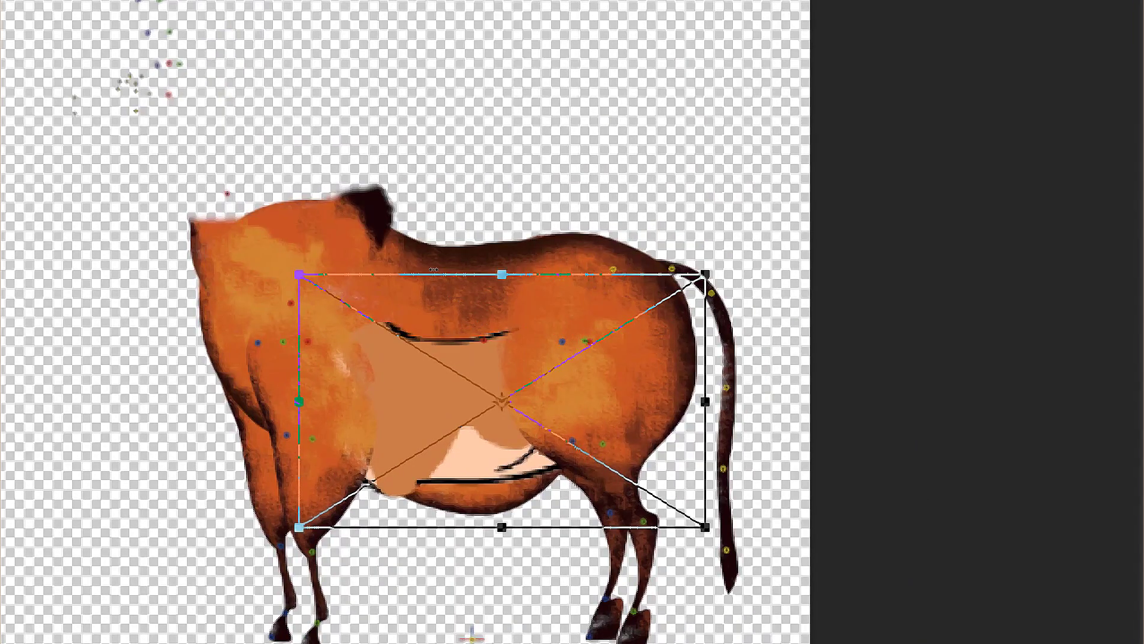
drag(439, 261, 407, 227)
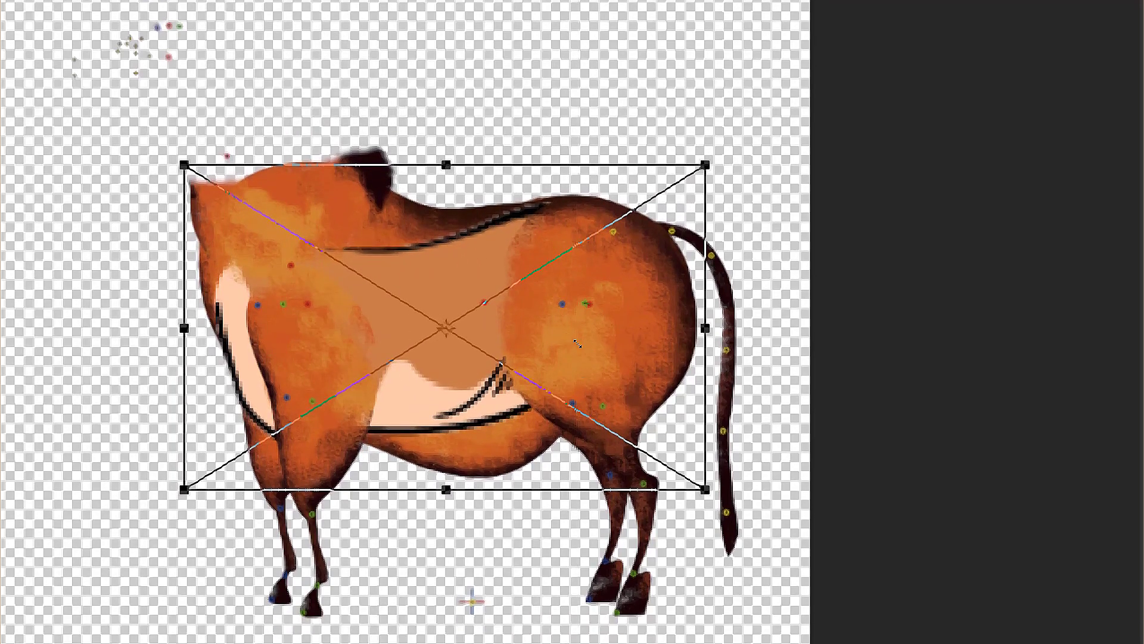
drag(577, 344, 587, 357)
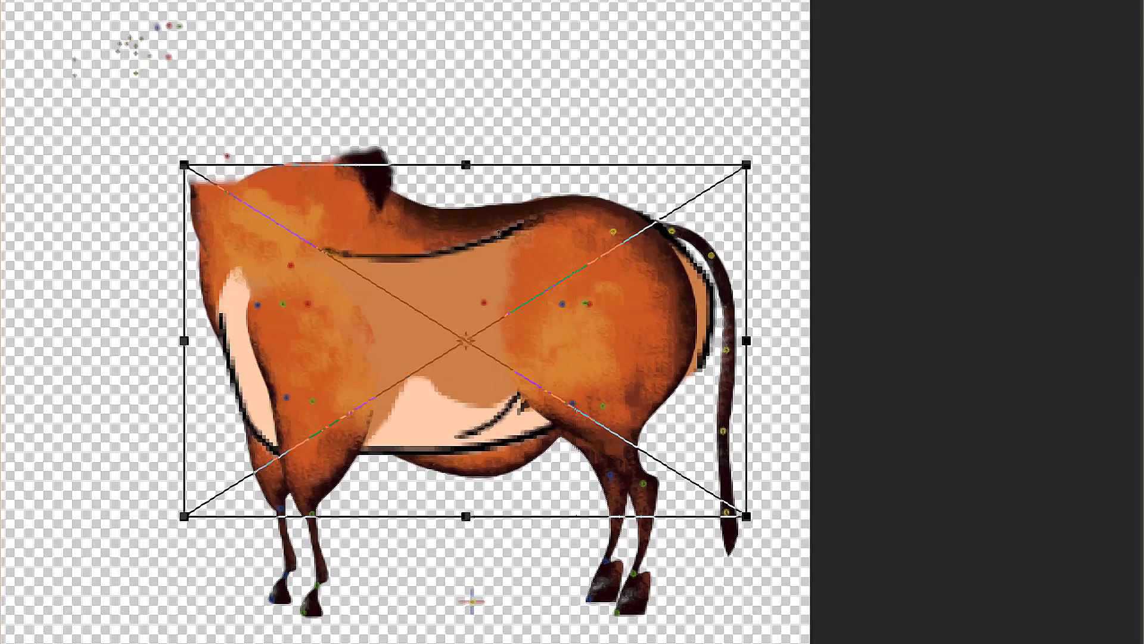
mouse_move(496, 229)
mouse_down()
mouse_move(495, 198)
mouse_move(495, 219)
mouse_up()
drag(574, 302, 571, 301)
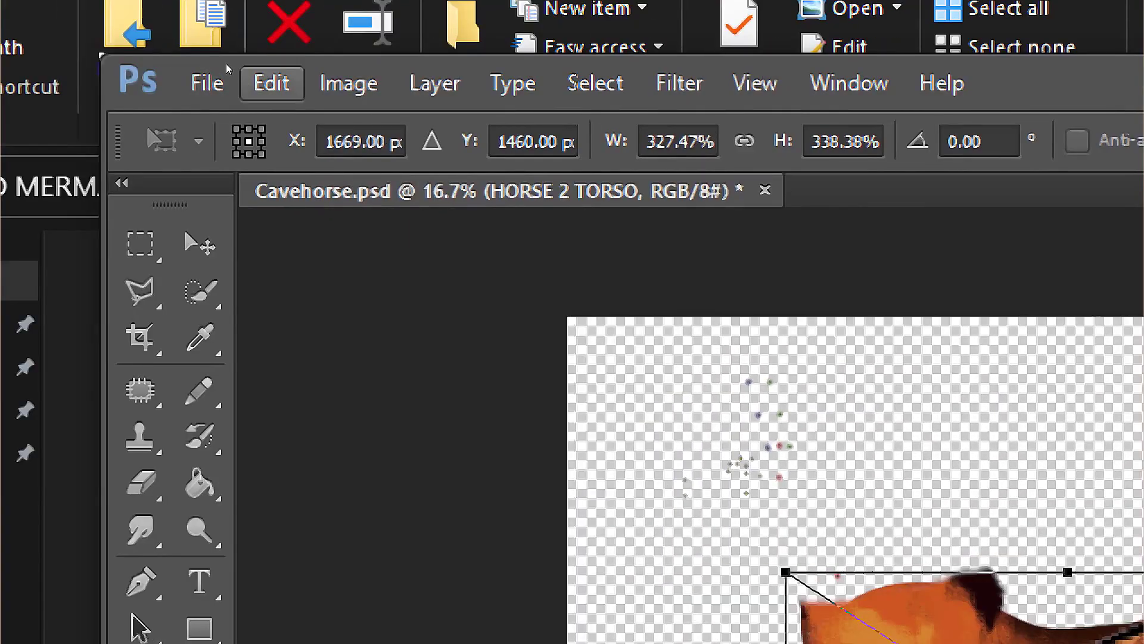
Step: Warp the torso by pulling its upper front corner and edges up and outward to cover the original chest, and commit the transformation
click(271, 81)
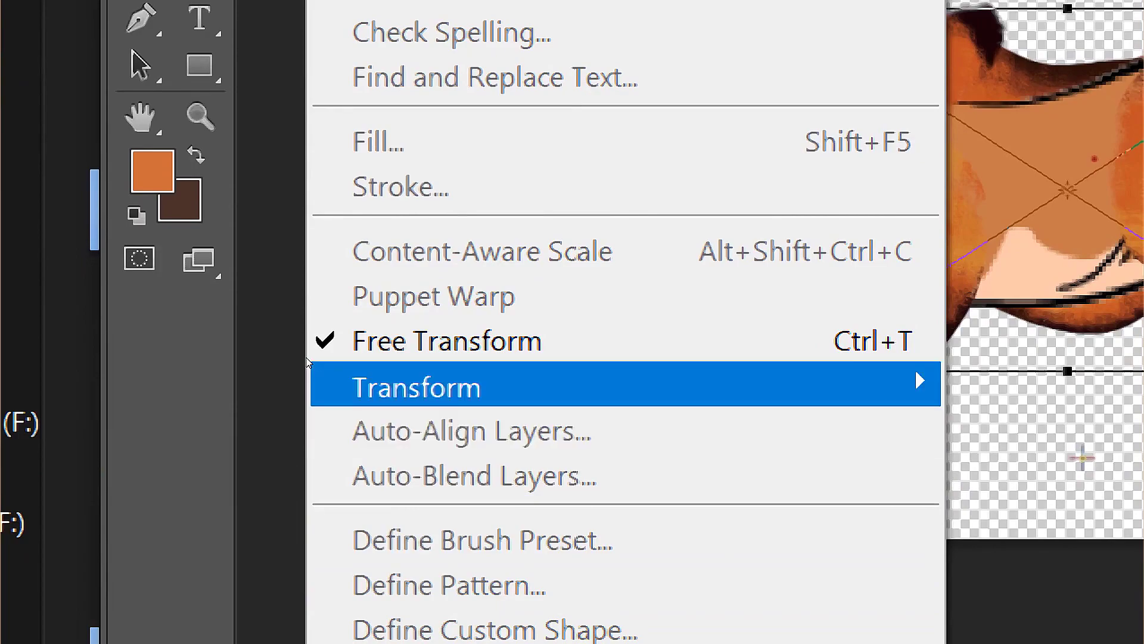
mouse_move(820, 383)
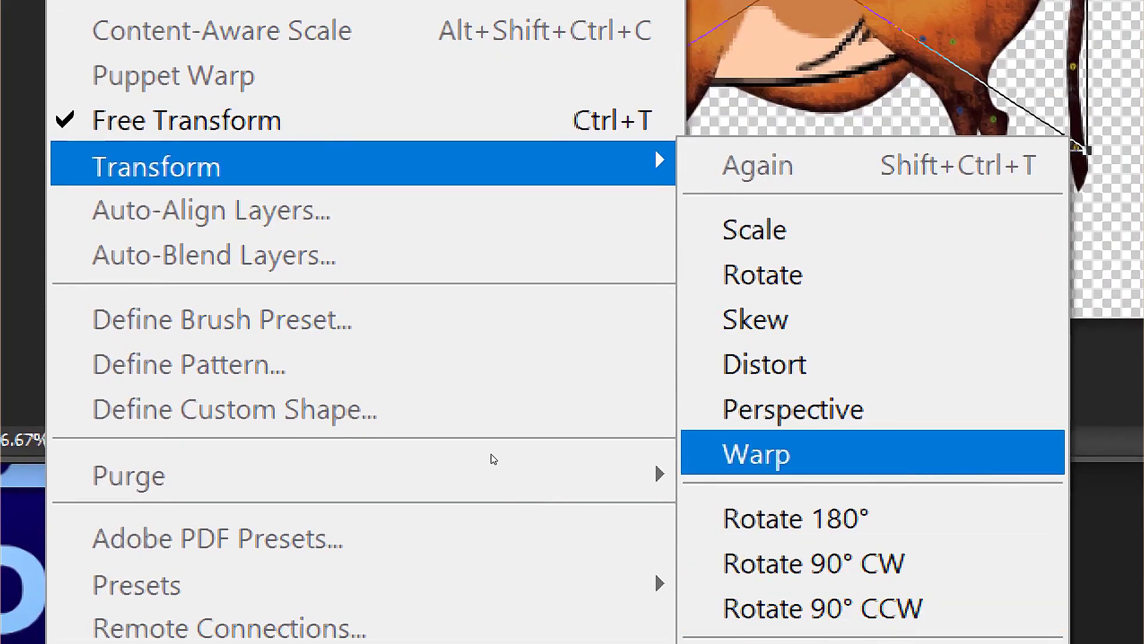
click(756, 453)
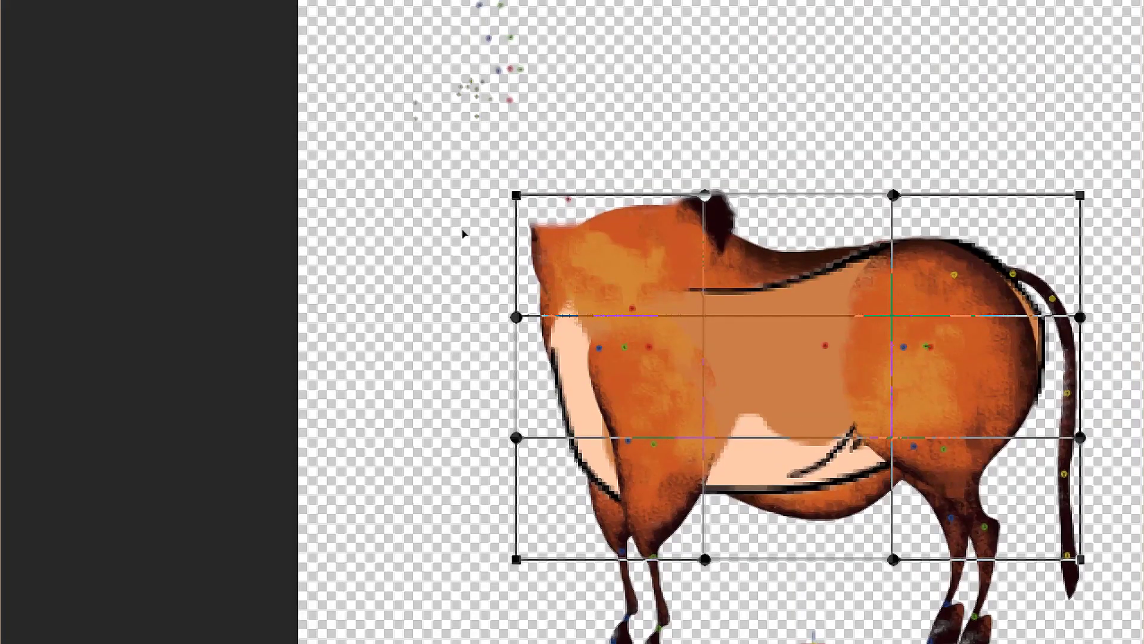
drag(705, 195, 758, 154)
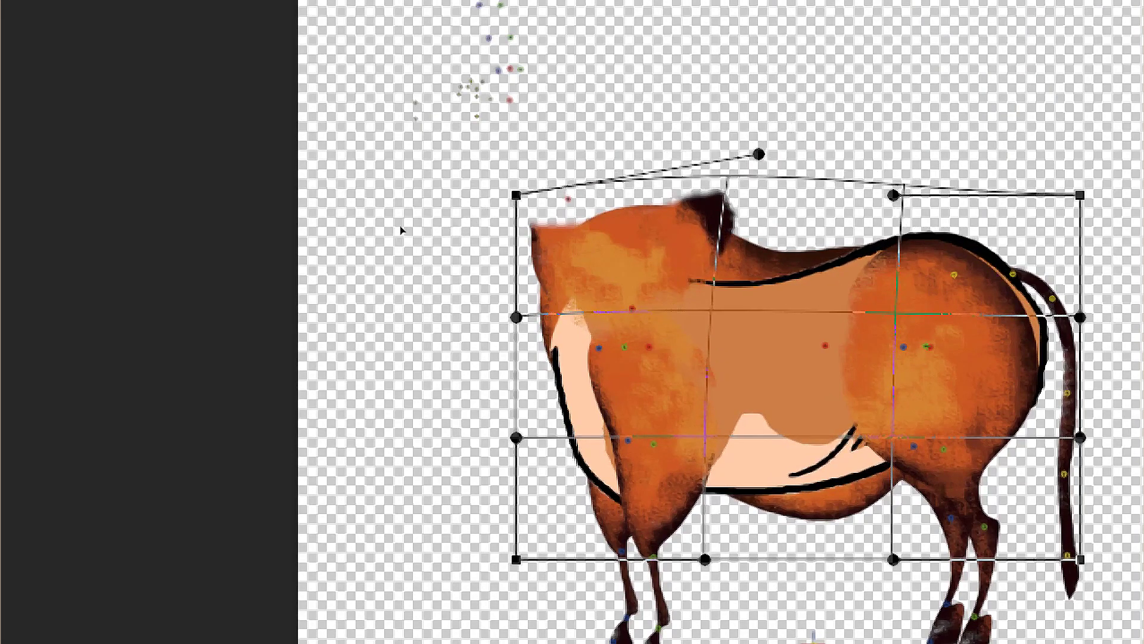
drag(516, 195, 494, 100)
mouse_move(758, 154)
mouse_down()
mouse_move(776, 125)
mouse_move(769, 143)
mouse_up()
drag(516, 318, 485, 332)
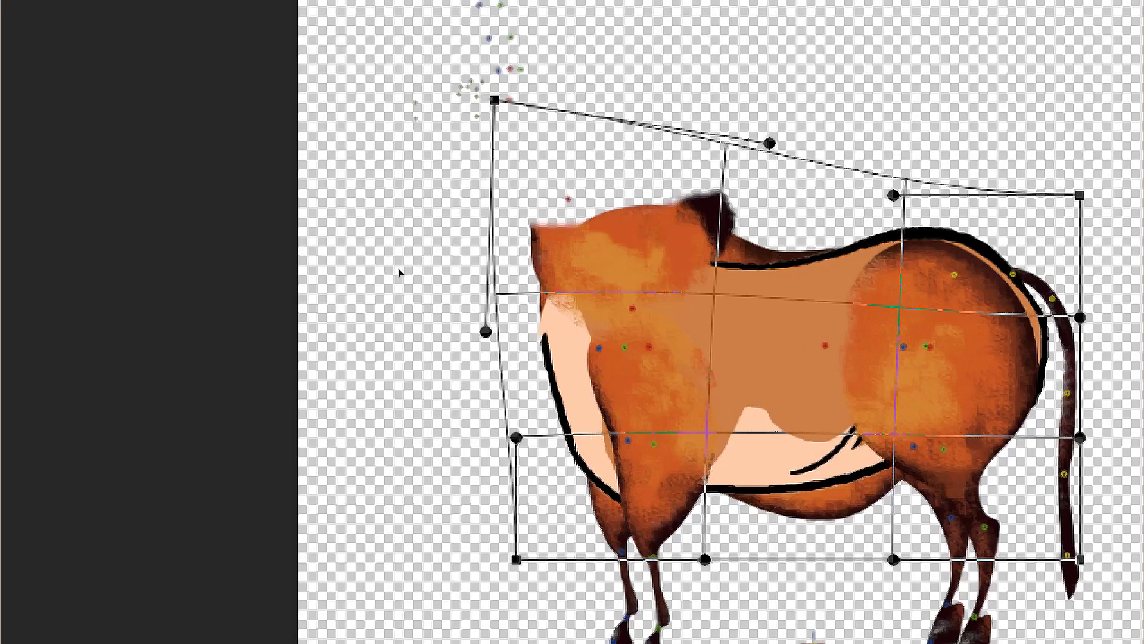
key(Return)
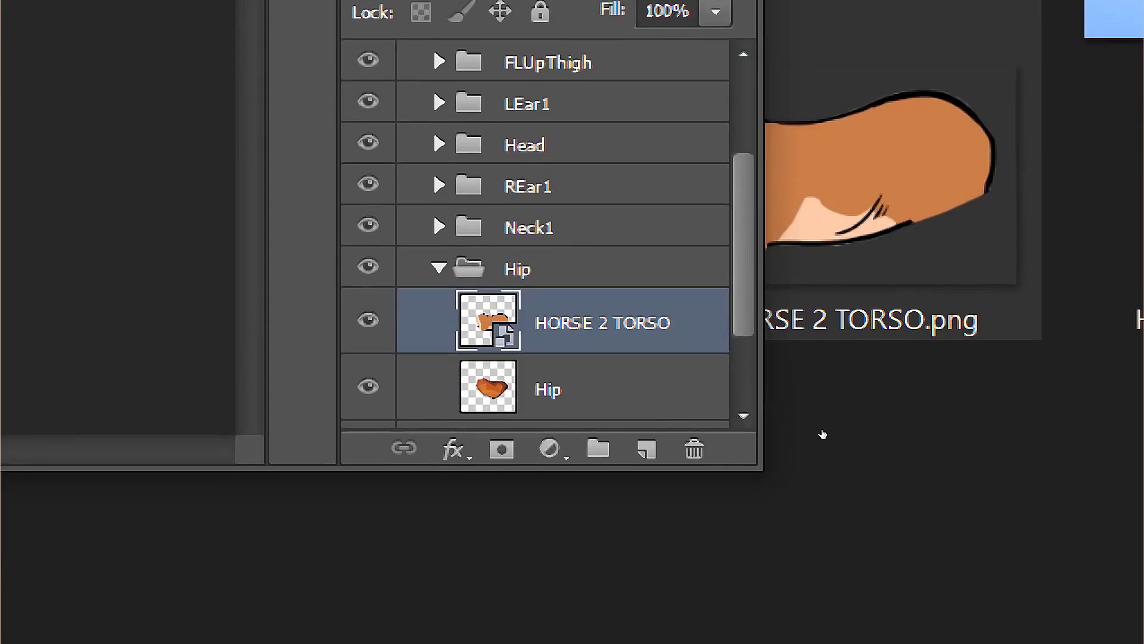
double_click(547, 389)
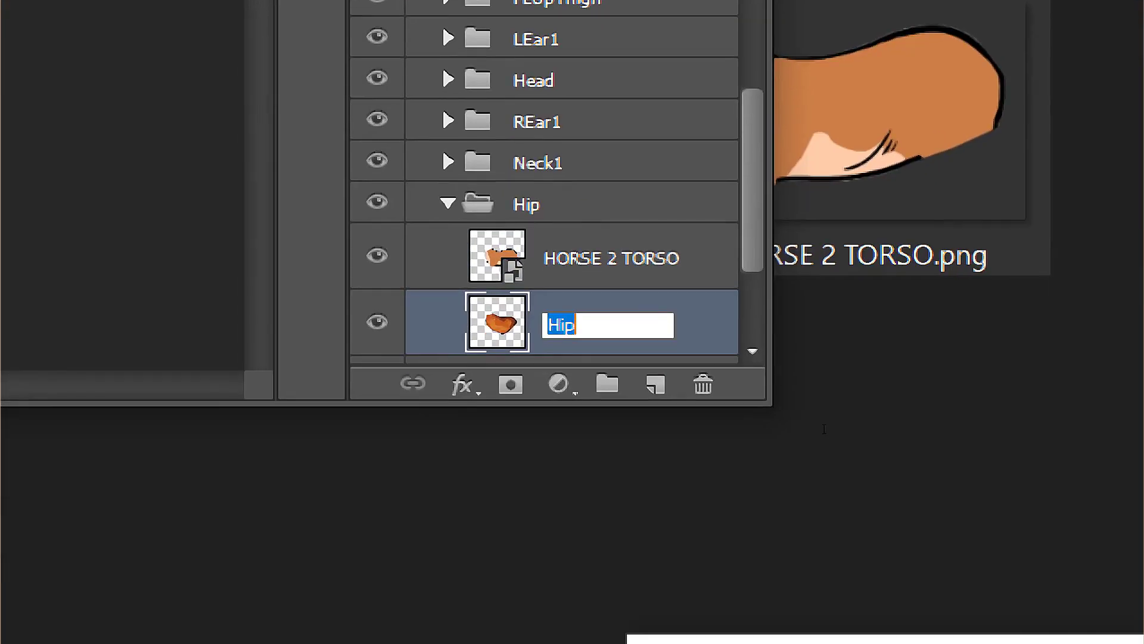
right_click(545, 394)
key(Up)
key(Return)
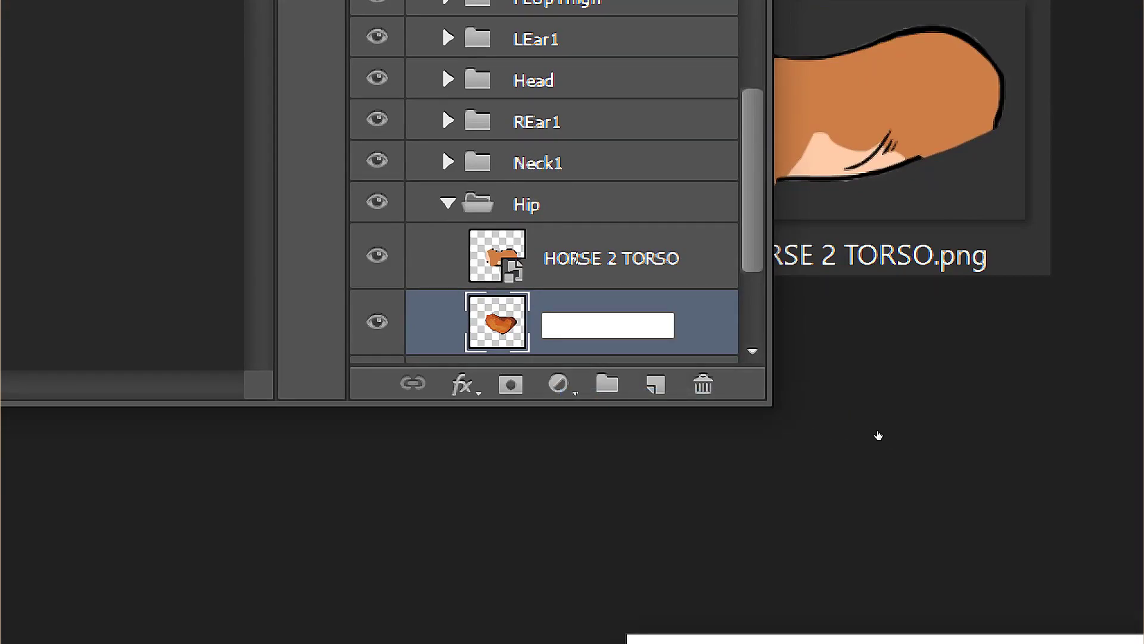
key(Escape)
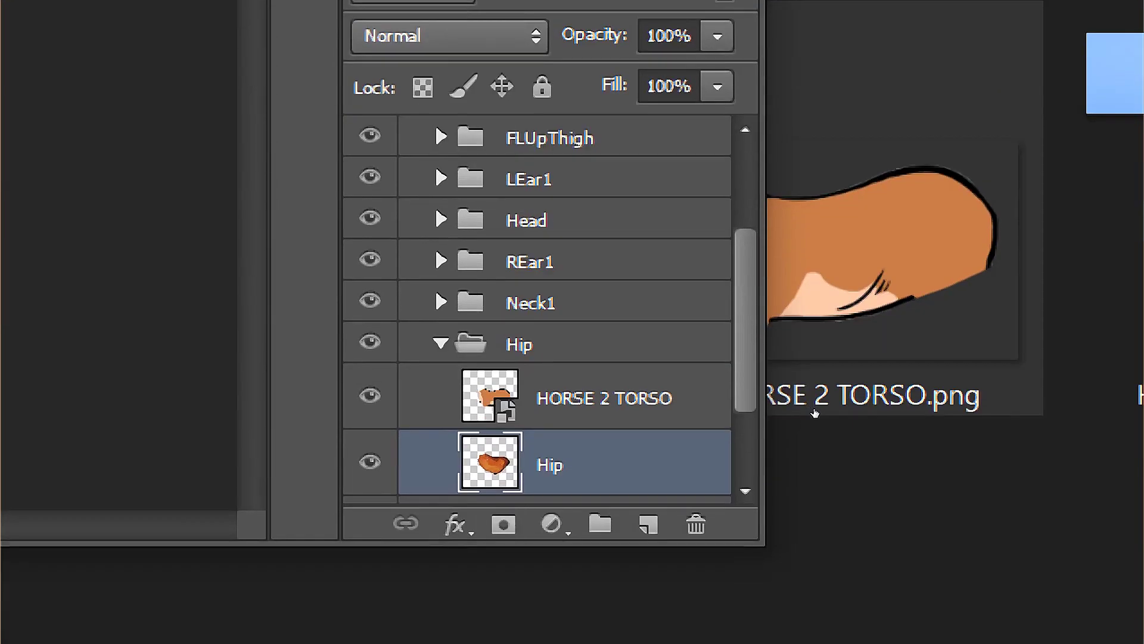
Step: Marquee-select the area around the HORSE 2 TORSO artwork, copy it to a new regular layer, and delete the placed HORSE 2 TORSO layer
key(alt+bracketright)
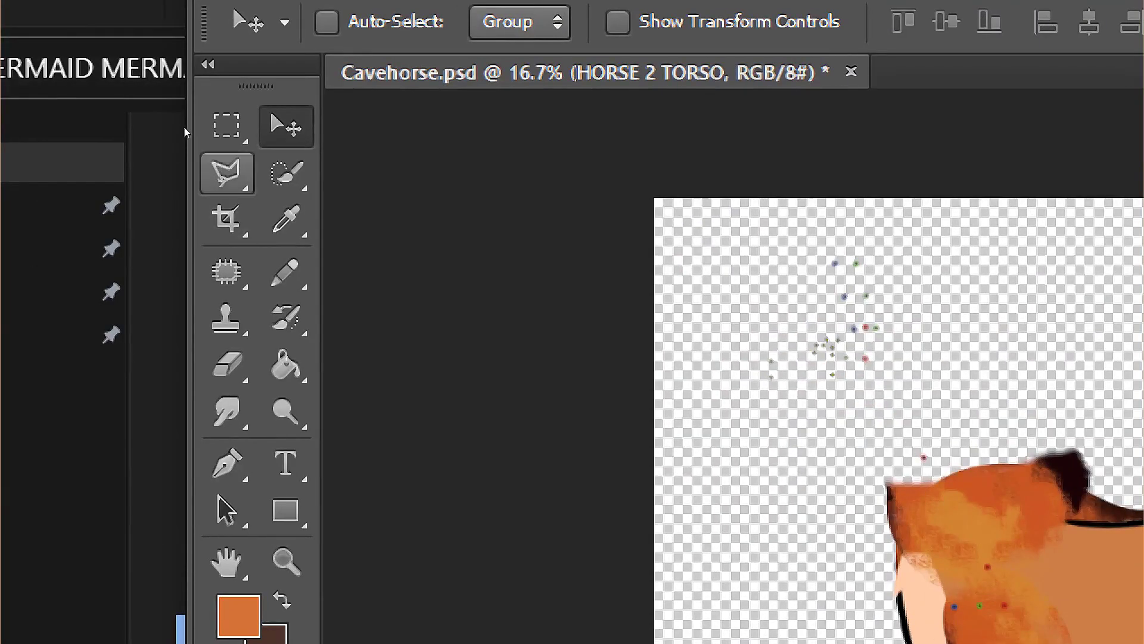
click(227, 125)
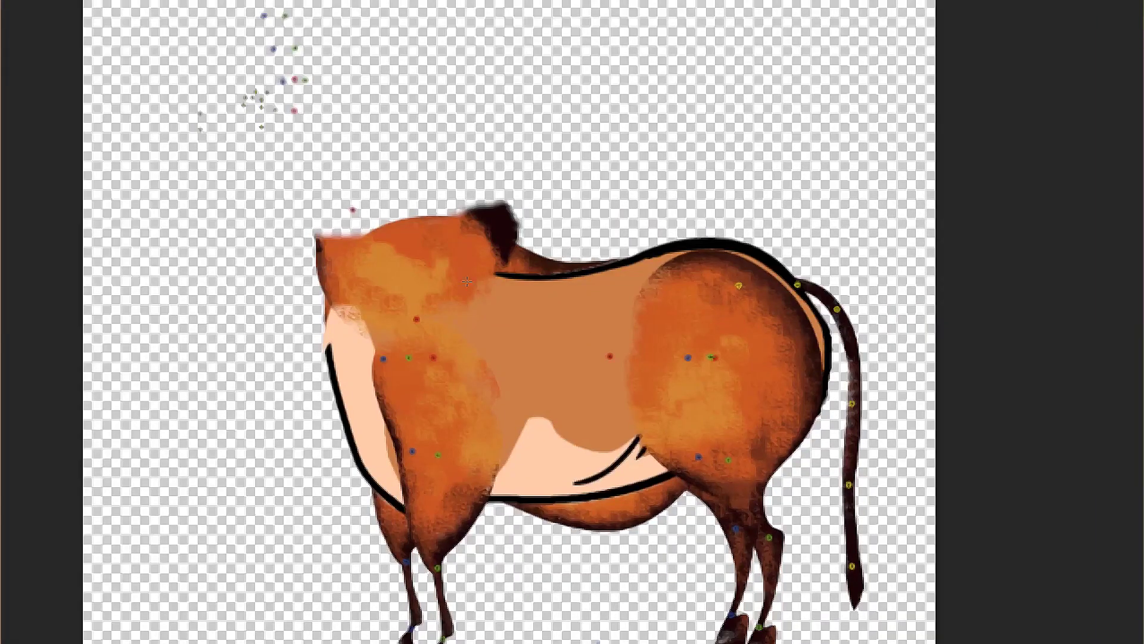
drag(265, 53, 920, 575)
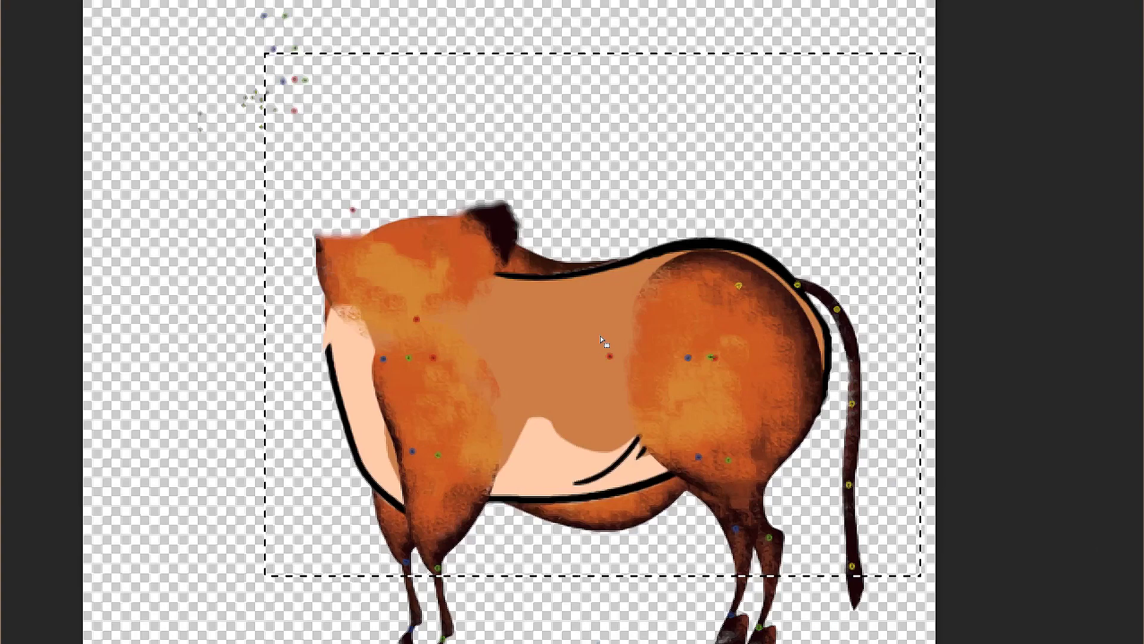
key(ctrl+j)
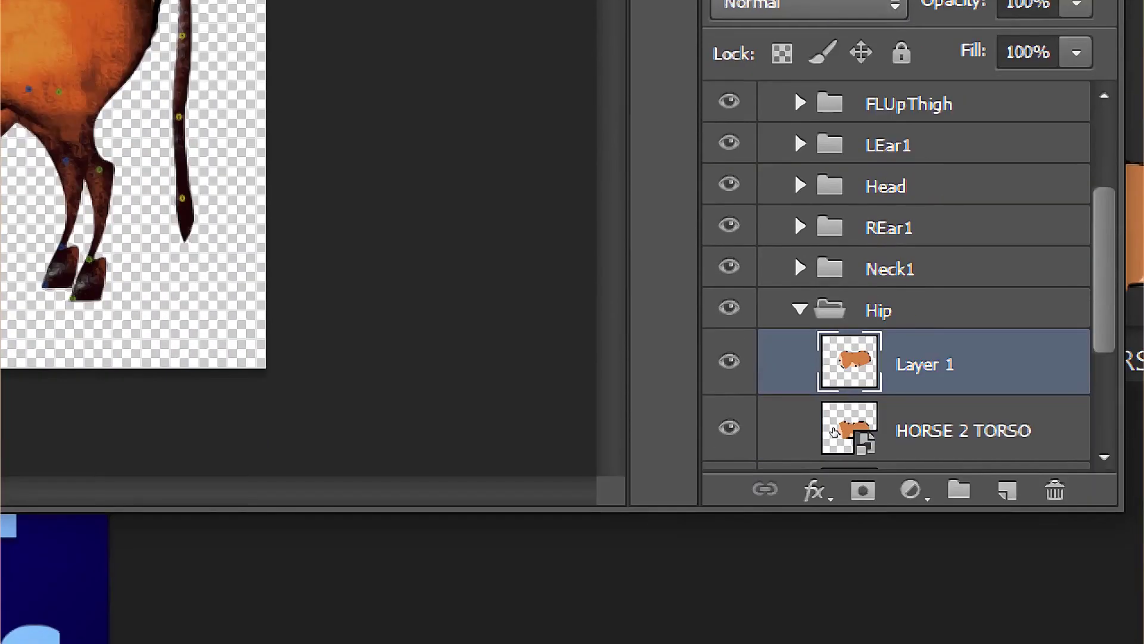
click(834, 432)
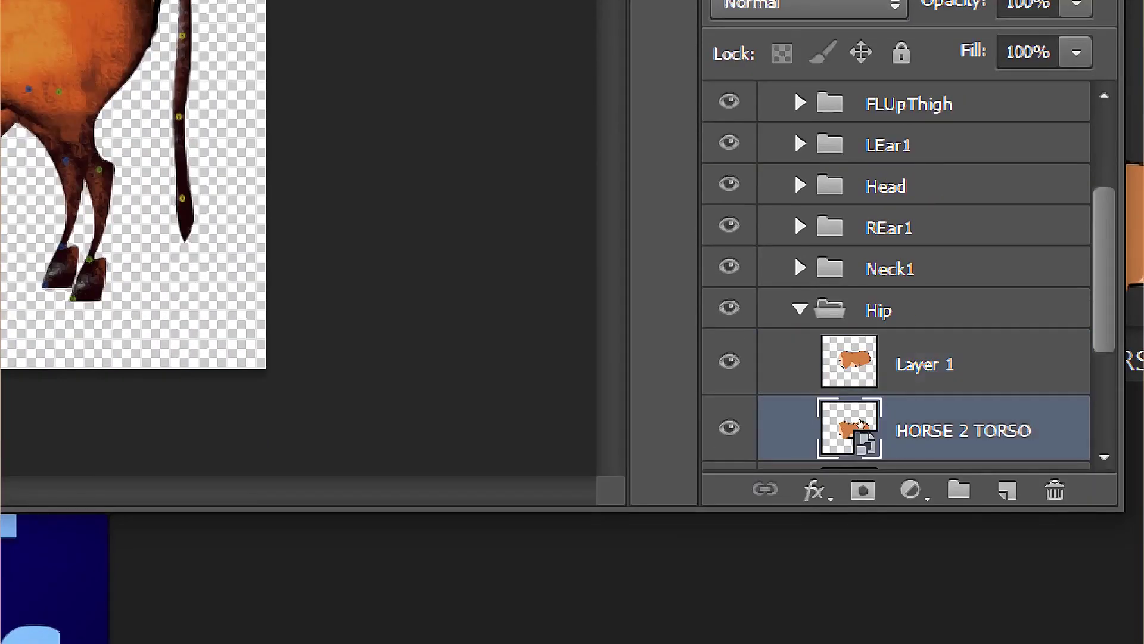
key(Delete)
Step: Copy the name of the original Hip image layer and delete that layer from the Hip group
scroll(846, 411, down, 1)
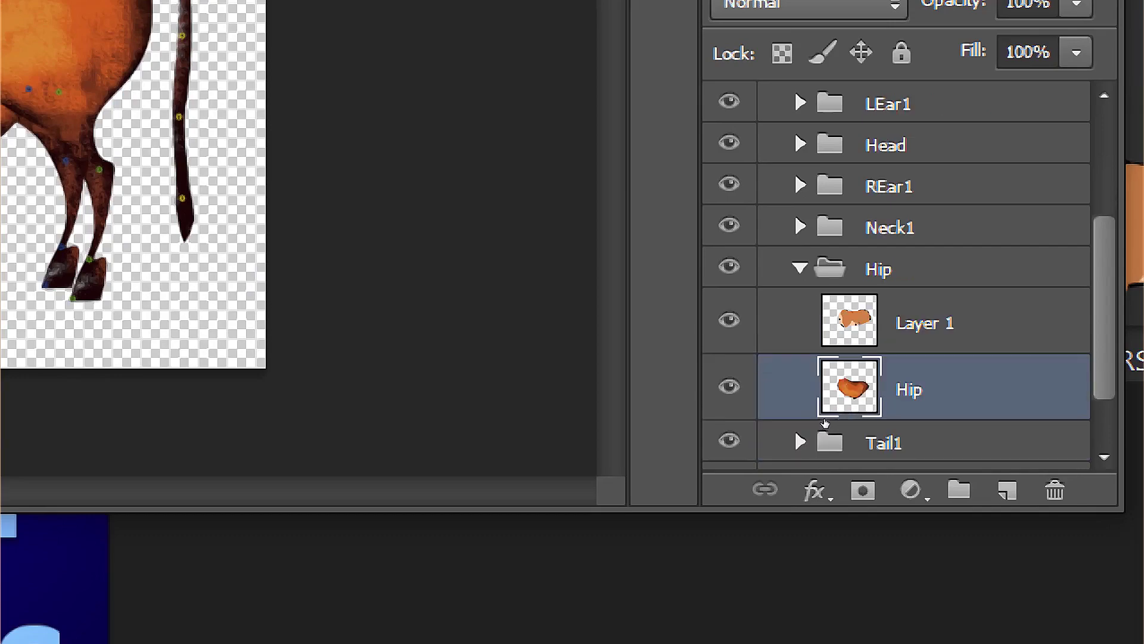
double_click(909, 390)
key(super+c)
right_click(913, 395)
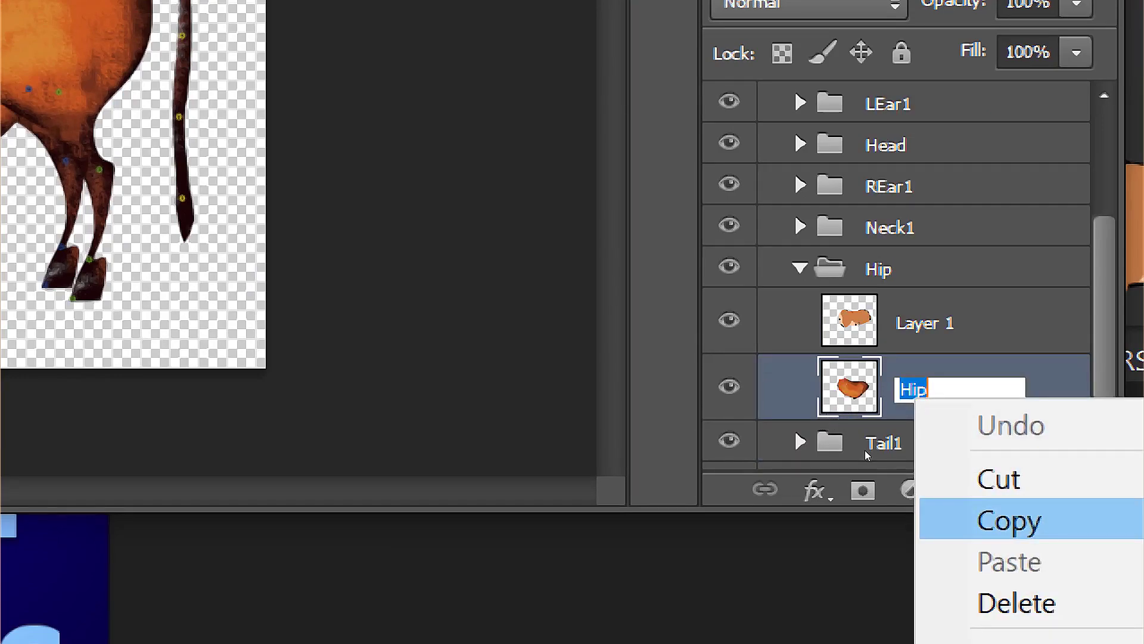
click(1009, 520)
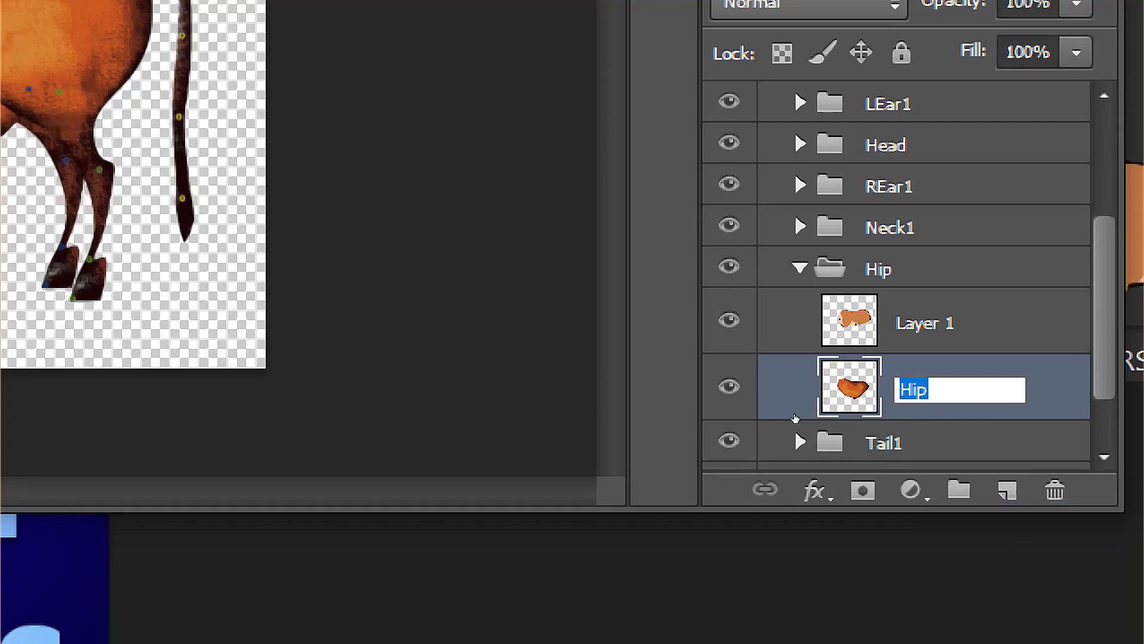
key(Return)
key(Delete)
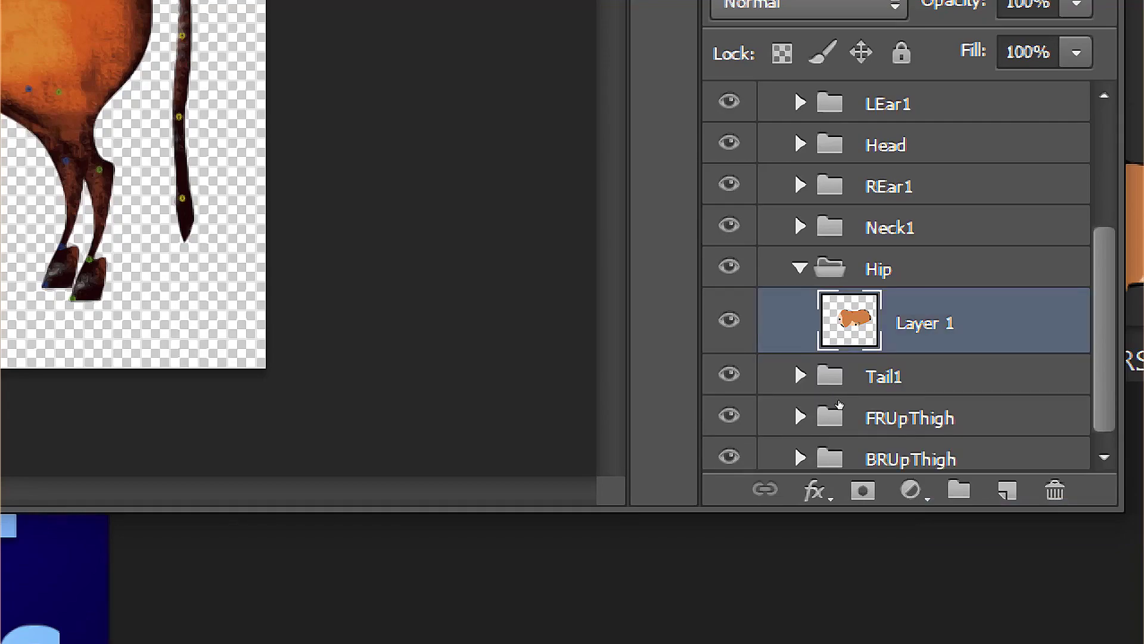
Step: Rename Layer 1 in the Hip group as Hip by pasting the copied name
double_click(924, 323)
right_click(930, 322)
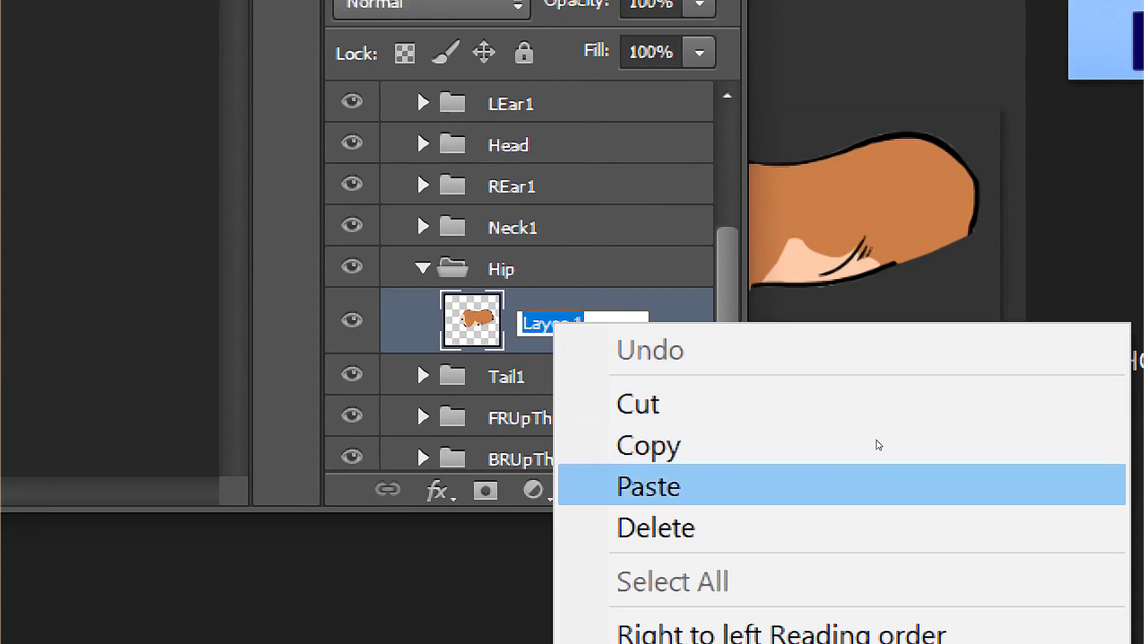
click(876, 470)
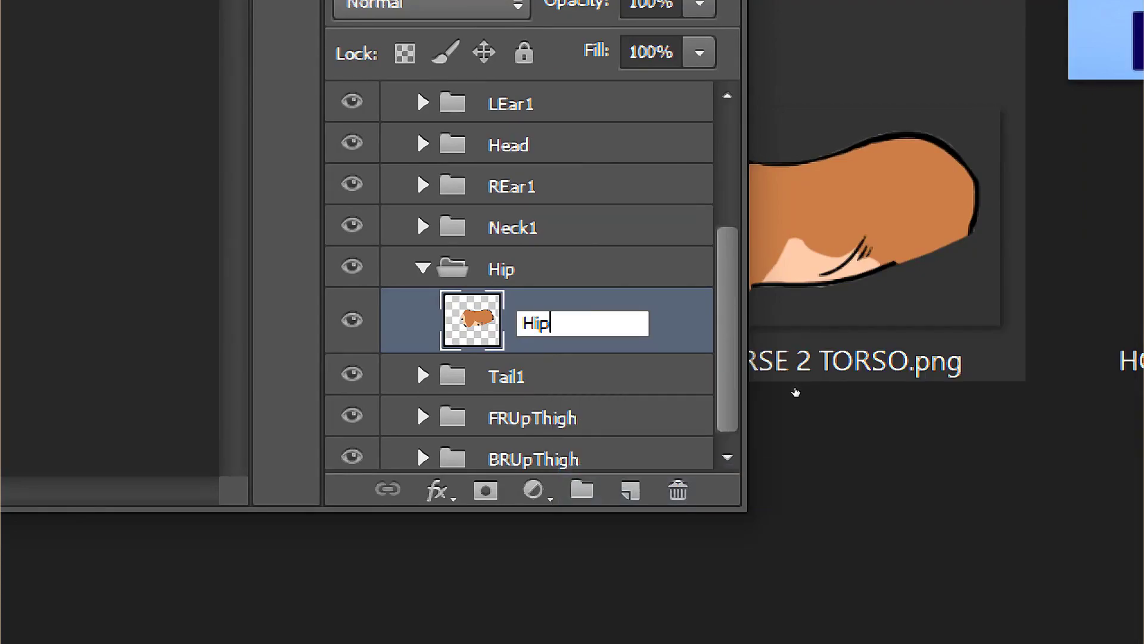
key(Return)
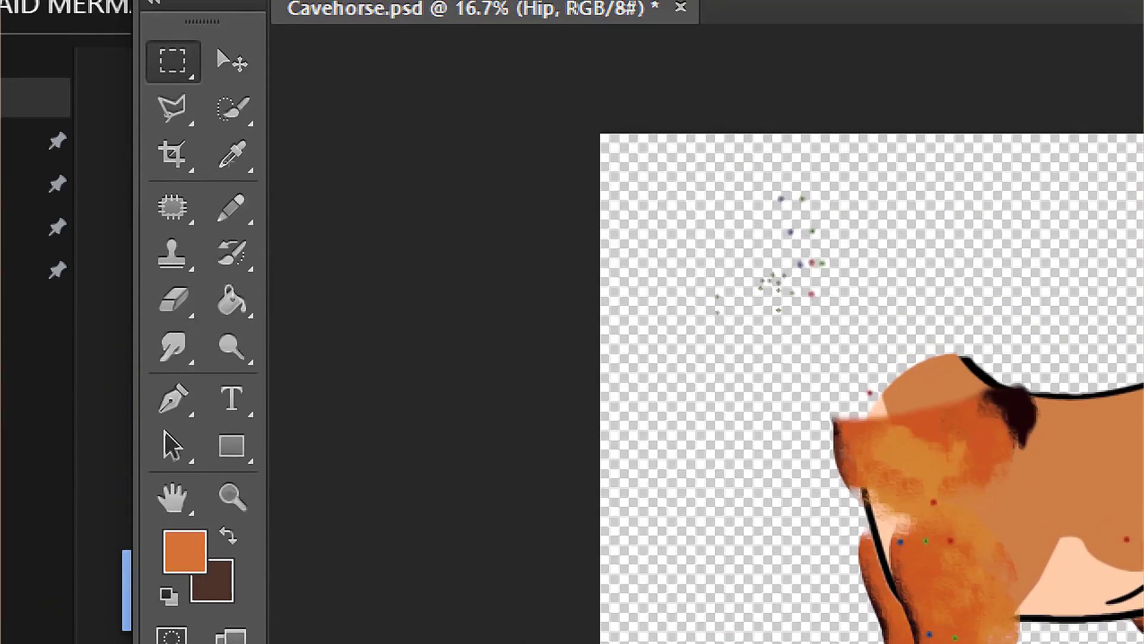
Step: Move the new Hip torso back into place against the horse's legs and chest, and save Cavehorse.psd
click(232, 60)
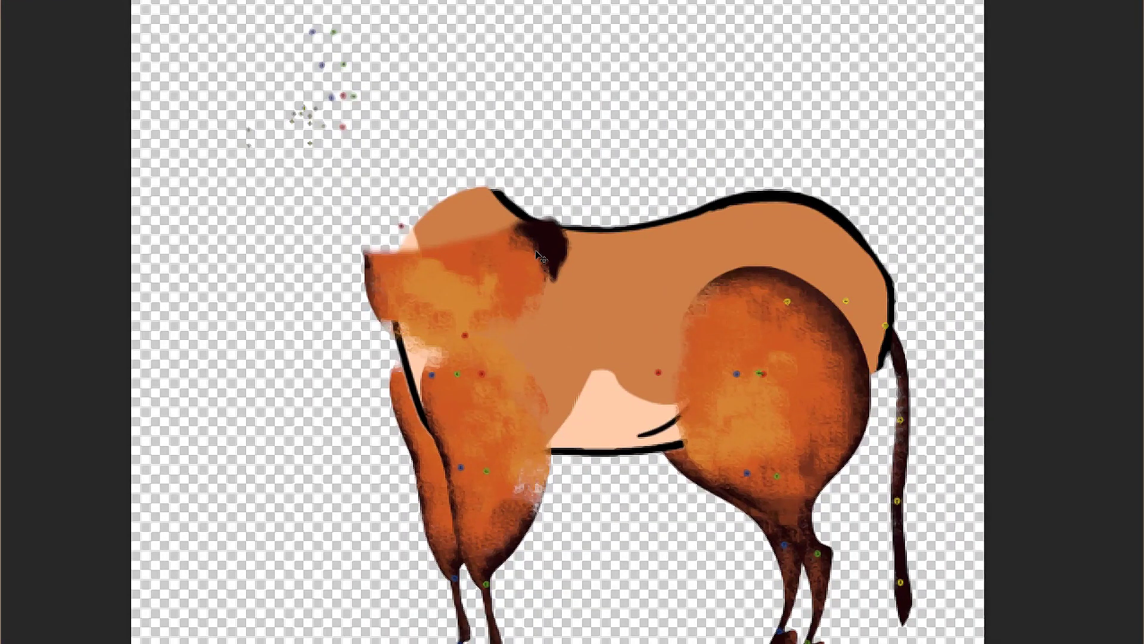
mouse_move(539, 256)
mouse_down()
mouse_move(531, 266)
mouse_move(548, 343)
mouse_move(542, 284)
mouse_move(523, 269)
mouse_up()
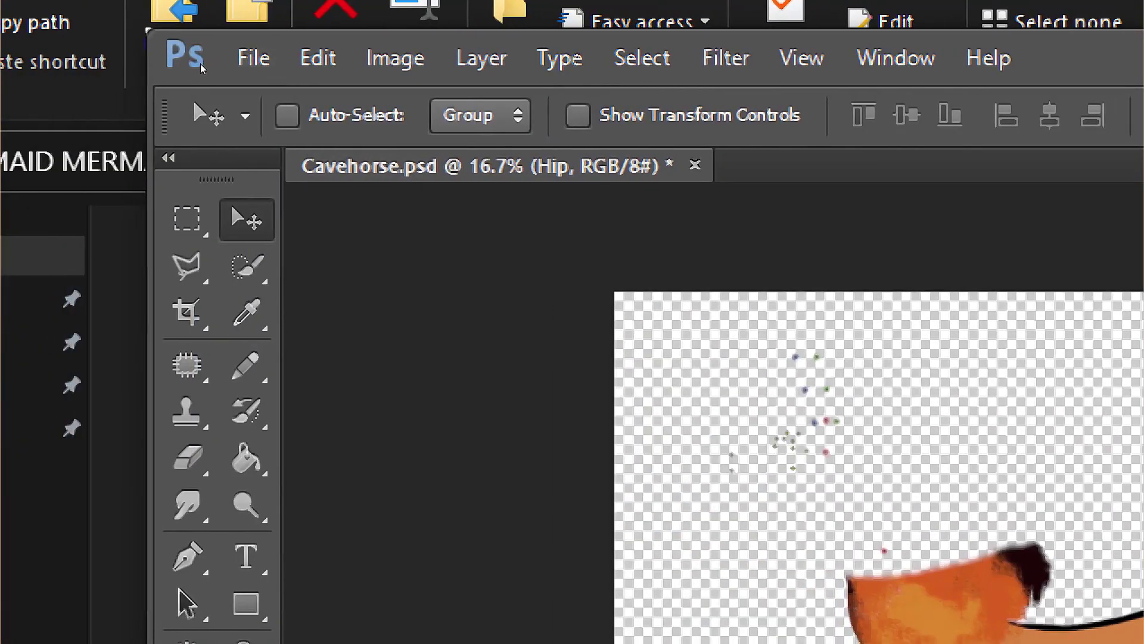
key(alt+f)
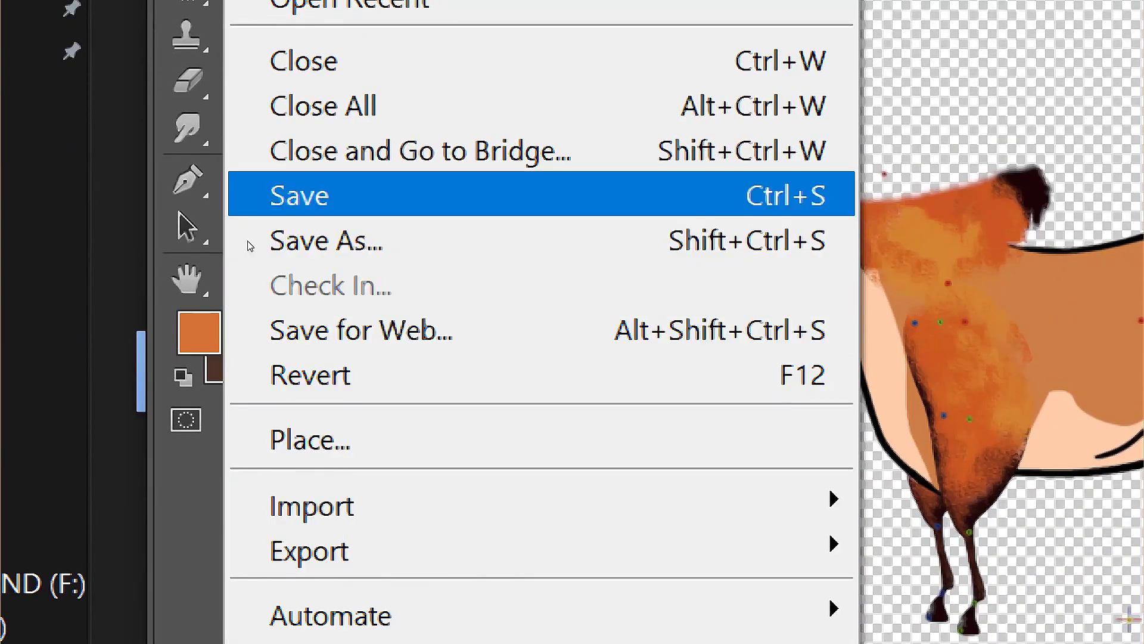
click(254, 196)
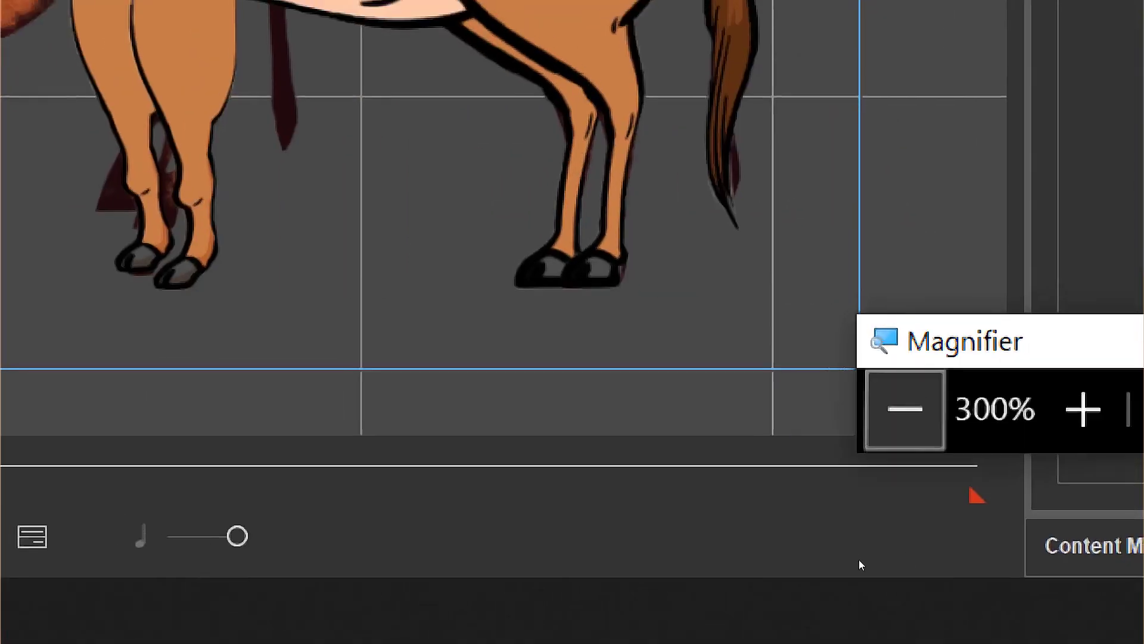
Step: In Cartoon Animator 4, select the outlined brown cartoon horse and shift it slightly on the stage
click(859, 559)
click(860, 560)
click(859, 560)
click(857, 561)
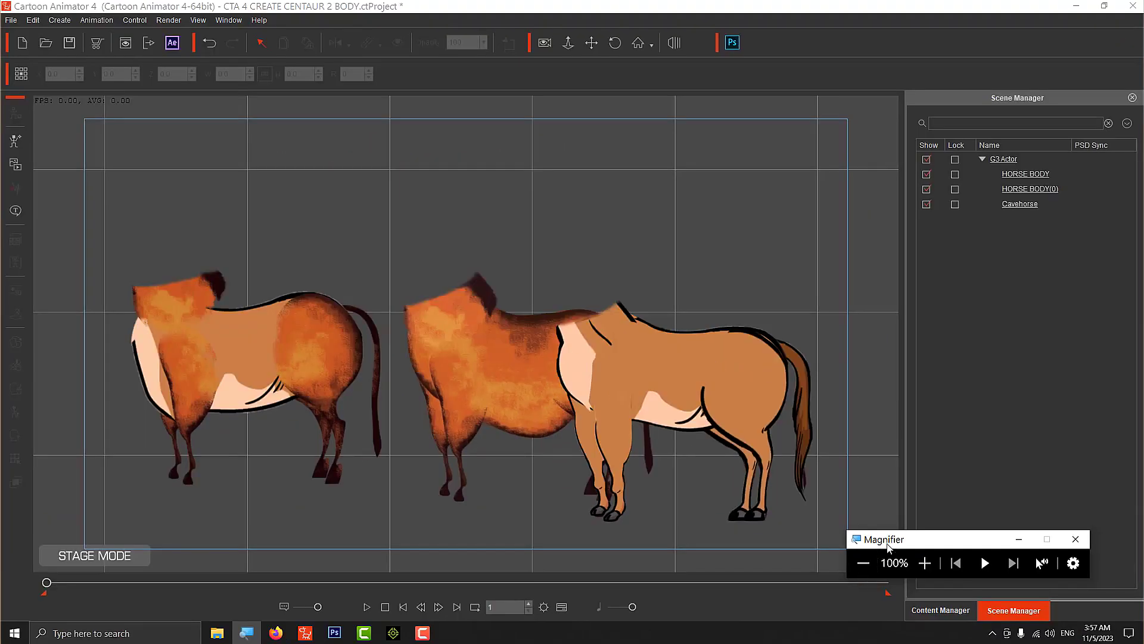
drag(930, 538, 791, 570)
click(714, 401)
mouse_move(686, 396)
mouse_down()
mouse_move(730, 331)
mouse_move(705, 390)
mouse_up()
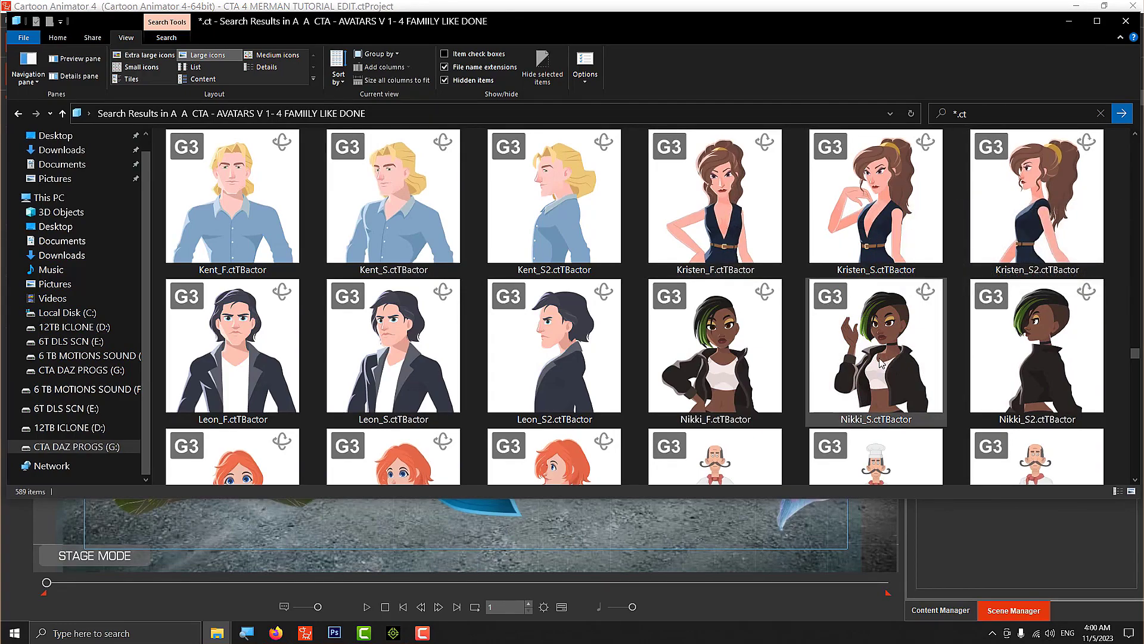
Step: Browse the G3 actor files in the avatars search results, including the Leon_S.ctTBactor file and the neighbouring characters
click(410, 346)
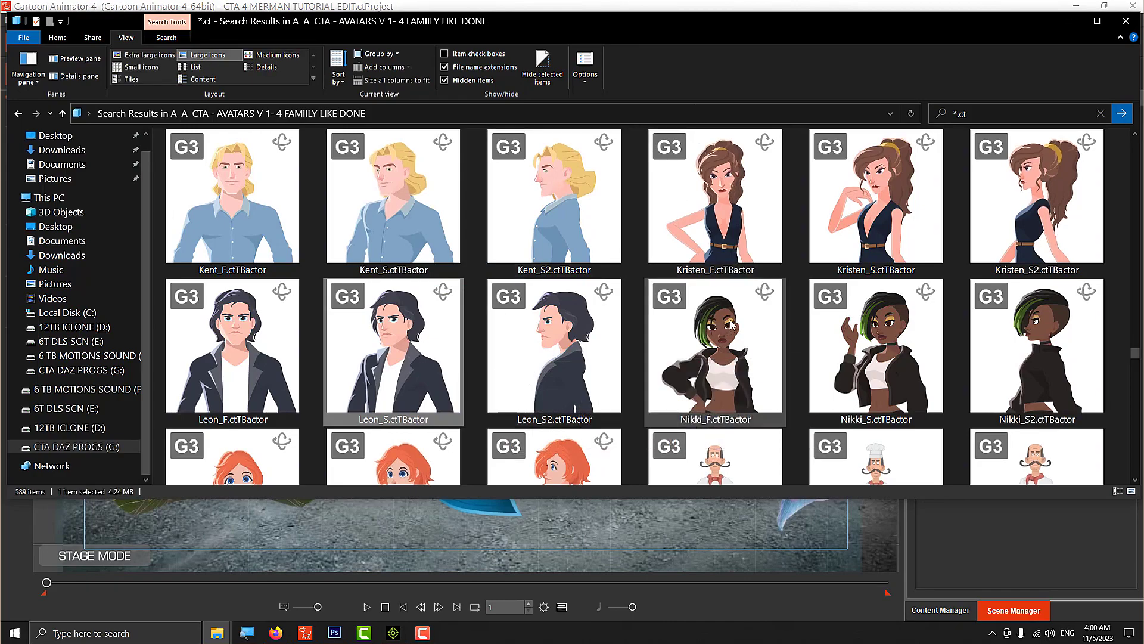
scroll(726, 323, up, 1)
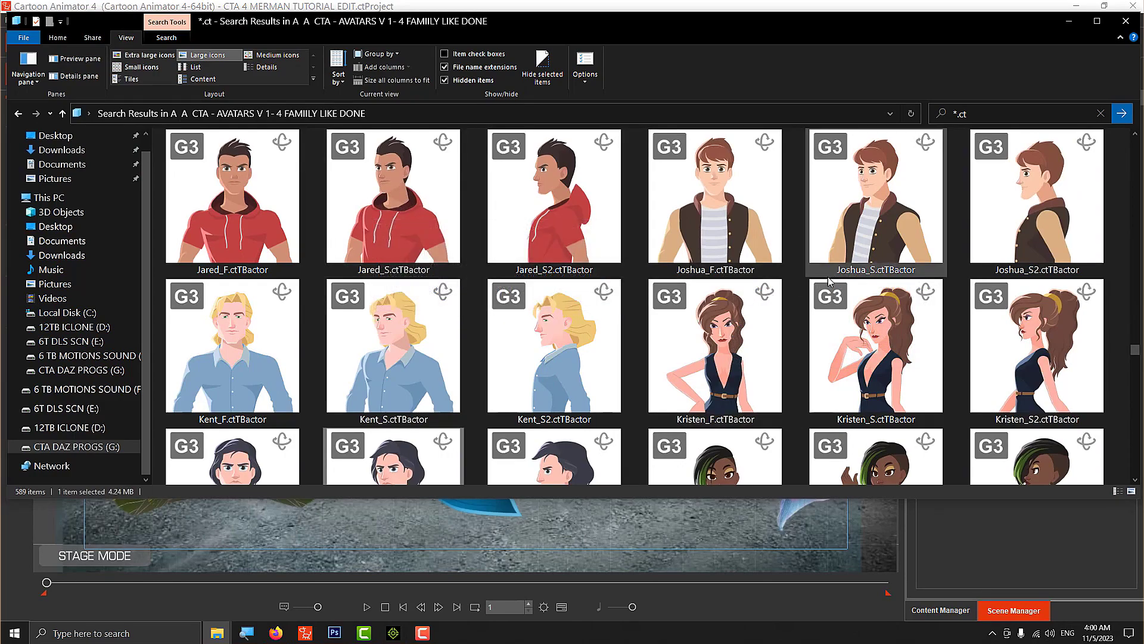
scroll(805, 277, down, 1)
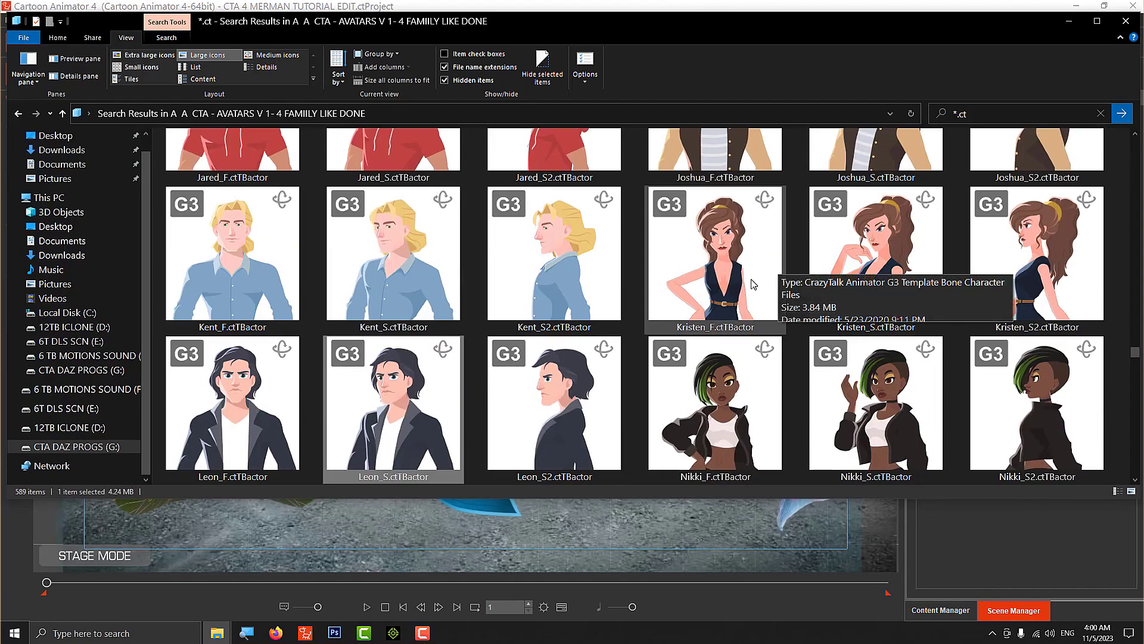
scroll(815, 286, down, 1)
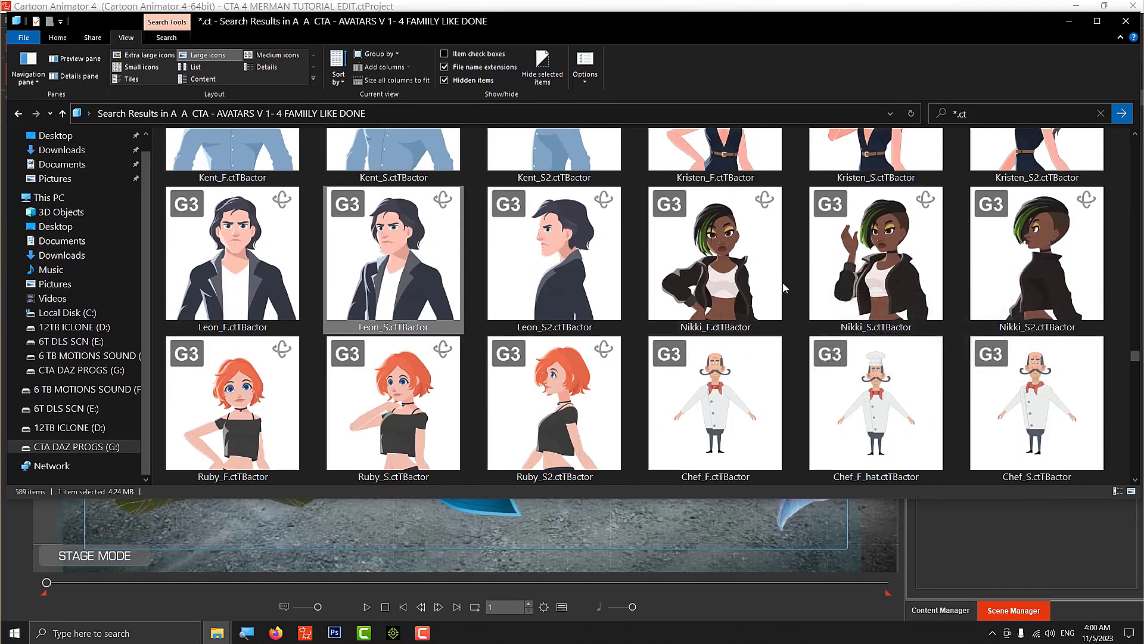
scroll(748, 316, up, 1)
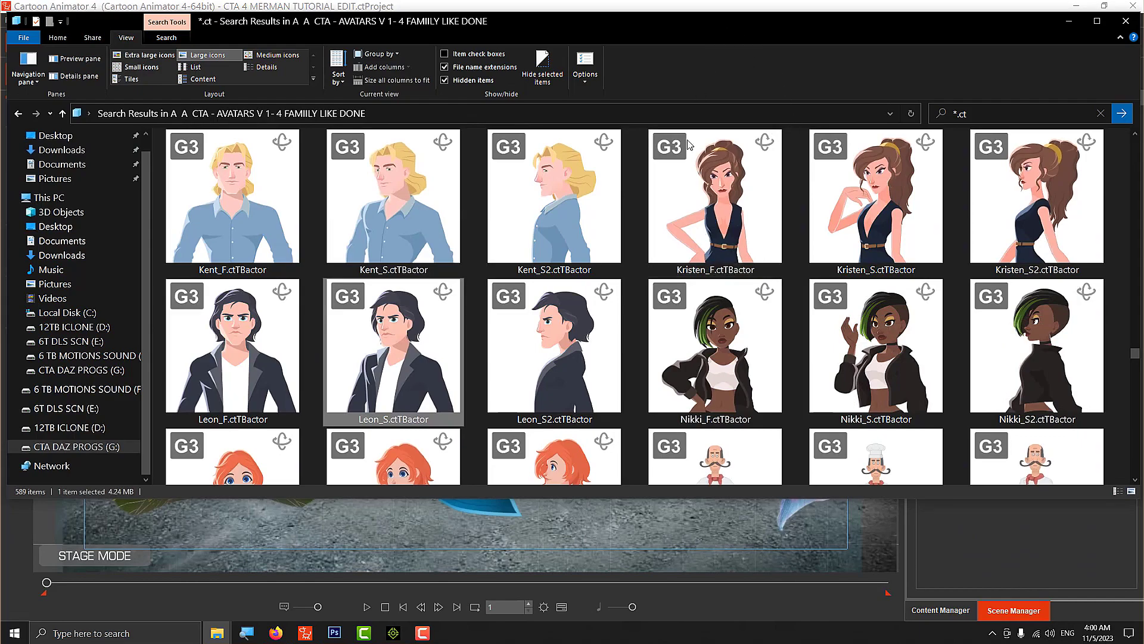
Step: In the CTA 4 MERMAN TUTORIAL EDIT project, enlarge JARED to about 224.9, reposition him between the two mermen, and open him in the Composer
click(615, 540)
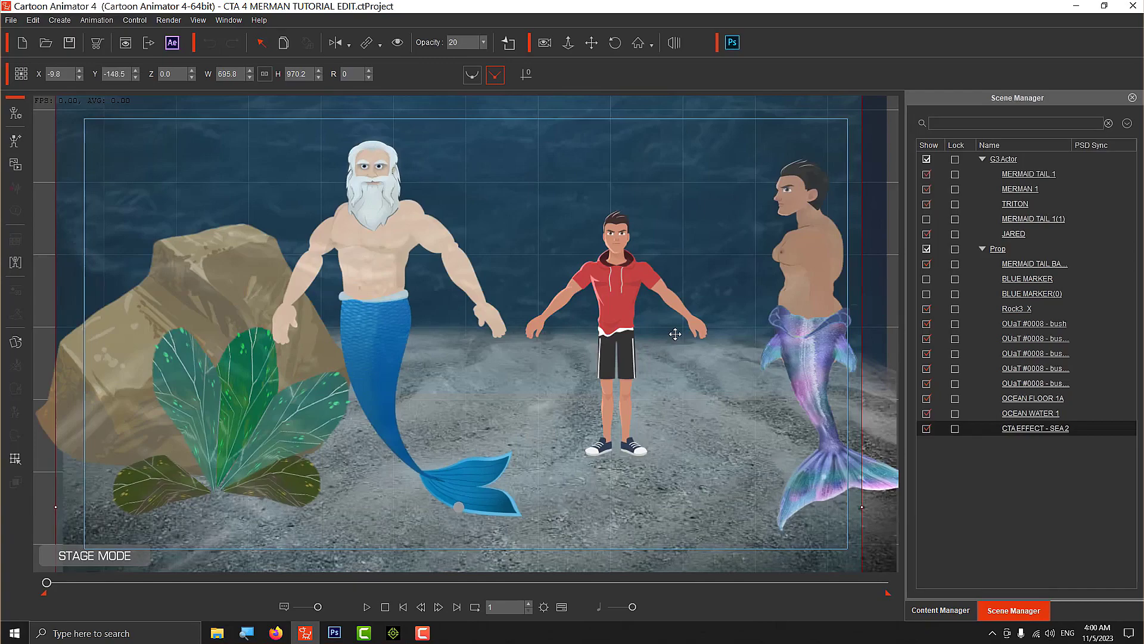
click(629, 284)
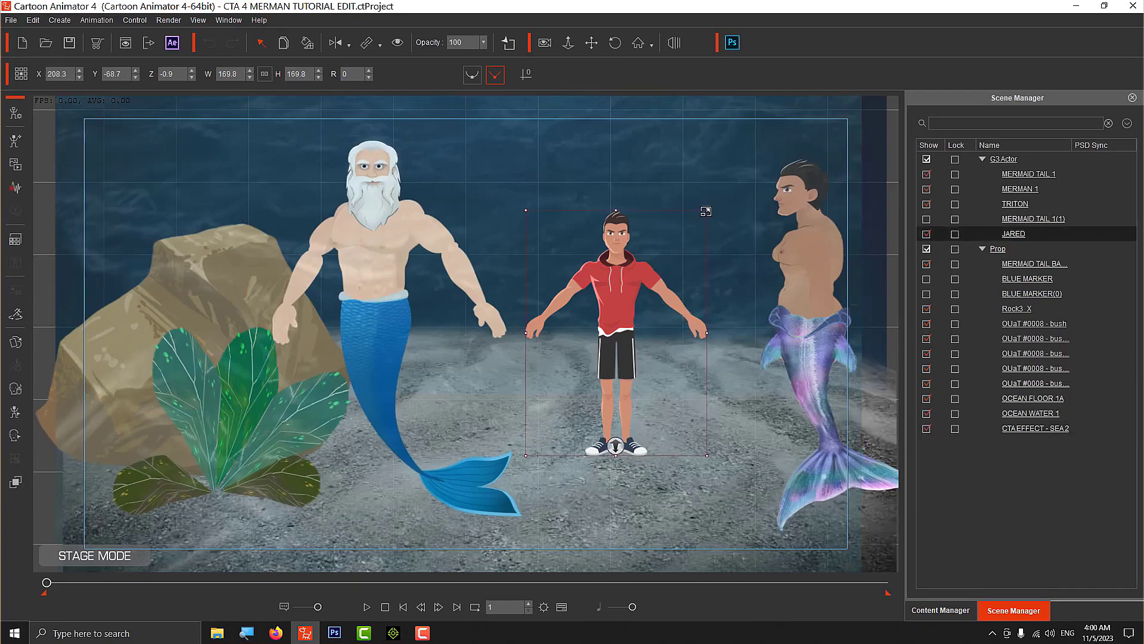
drag(707, 210, 747, 141)
drag(692, 230, 700, 260)
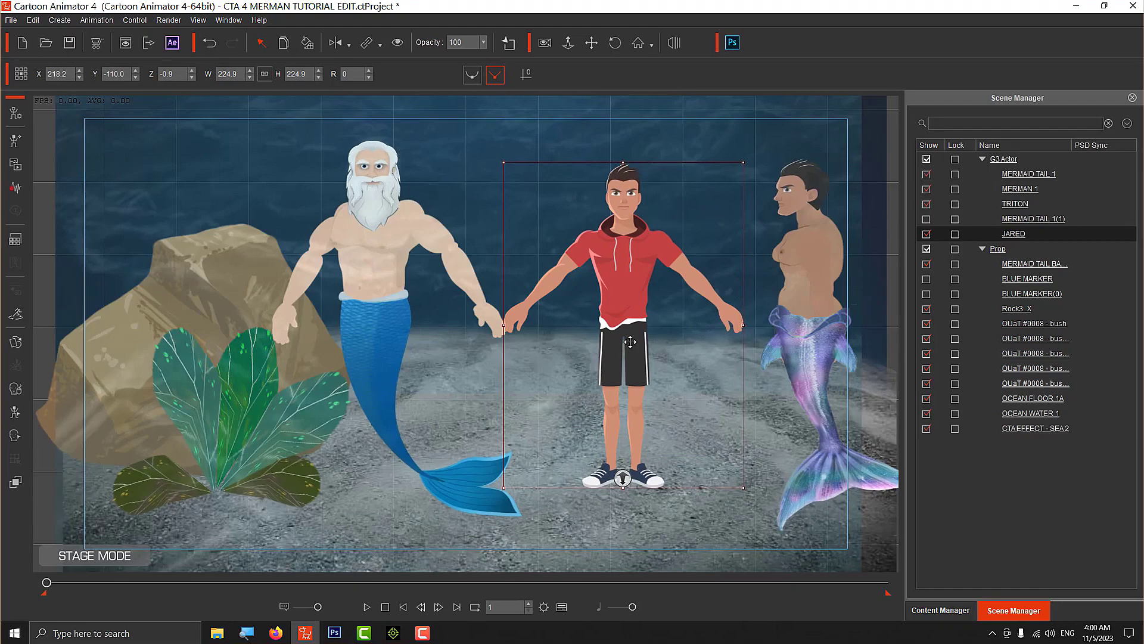
click(16, 113)
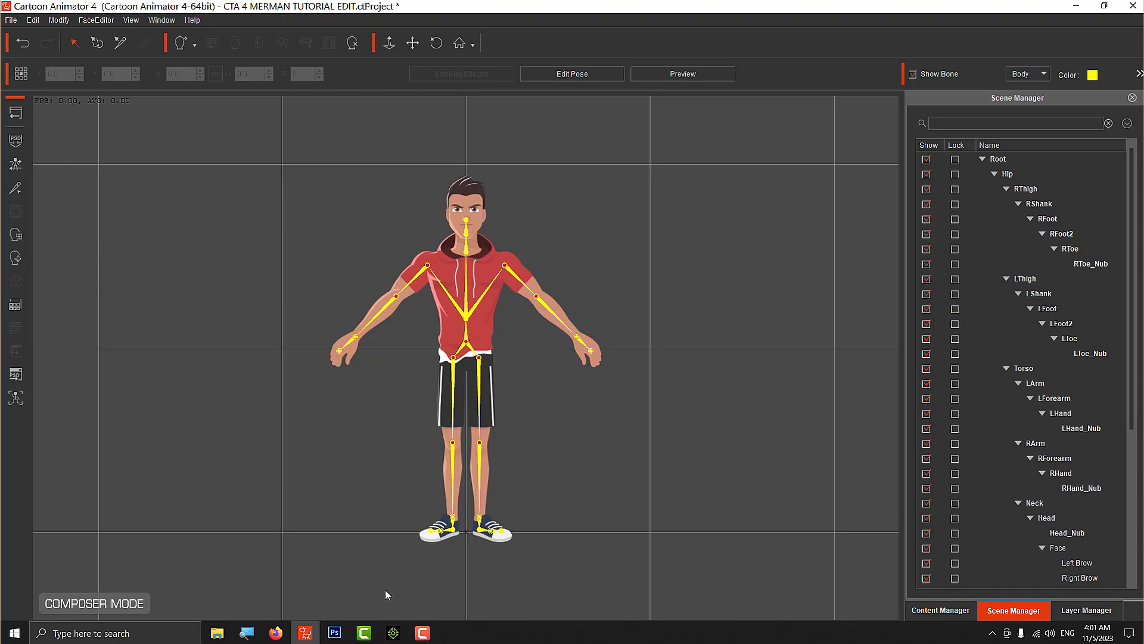
Step: Switch to iClone 7 and show the material list of the CC 341 AGUSTIN avatar with the screen magnified to 300%
click(393, 633)
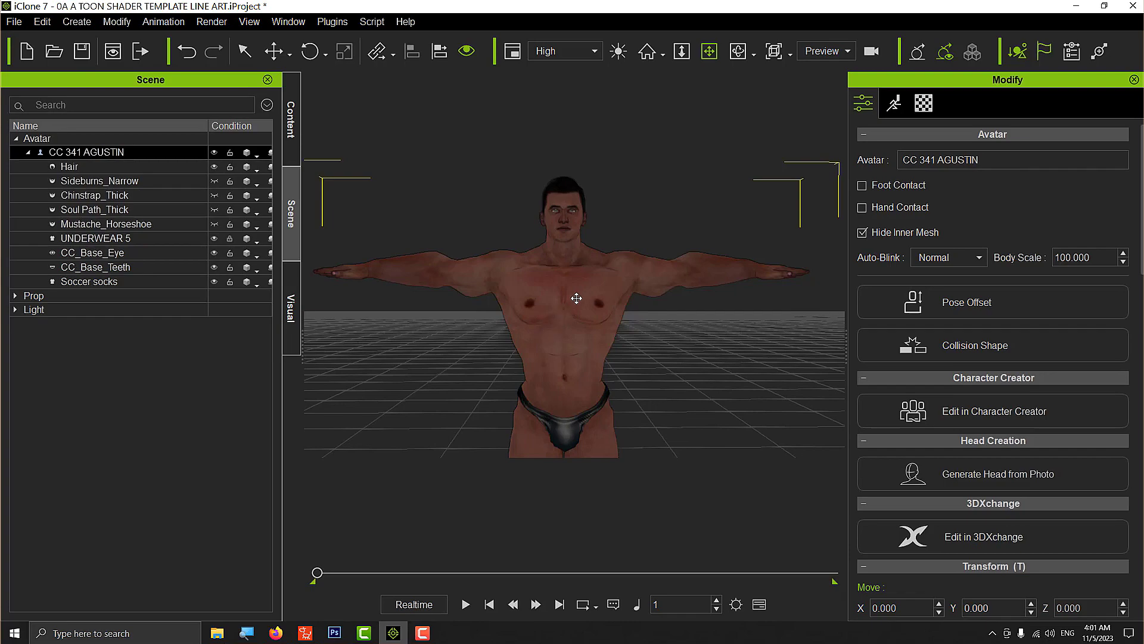
click(923, 105)
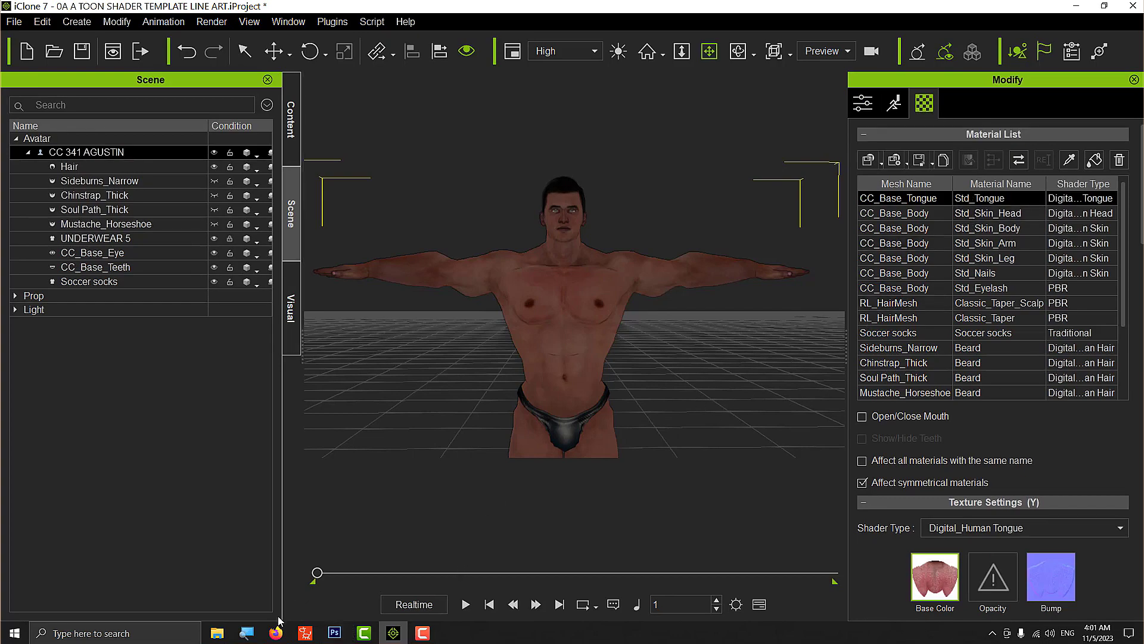
click(246, 633)
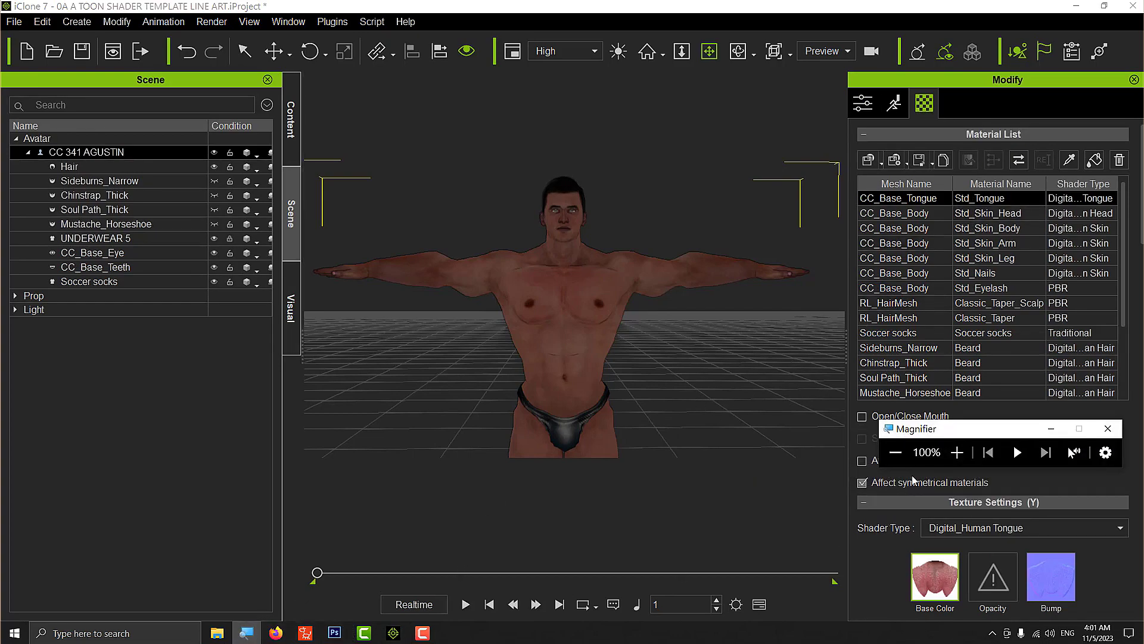
click(956, 453)
click(956, 452)
click(957, 453)
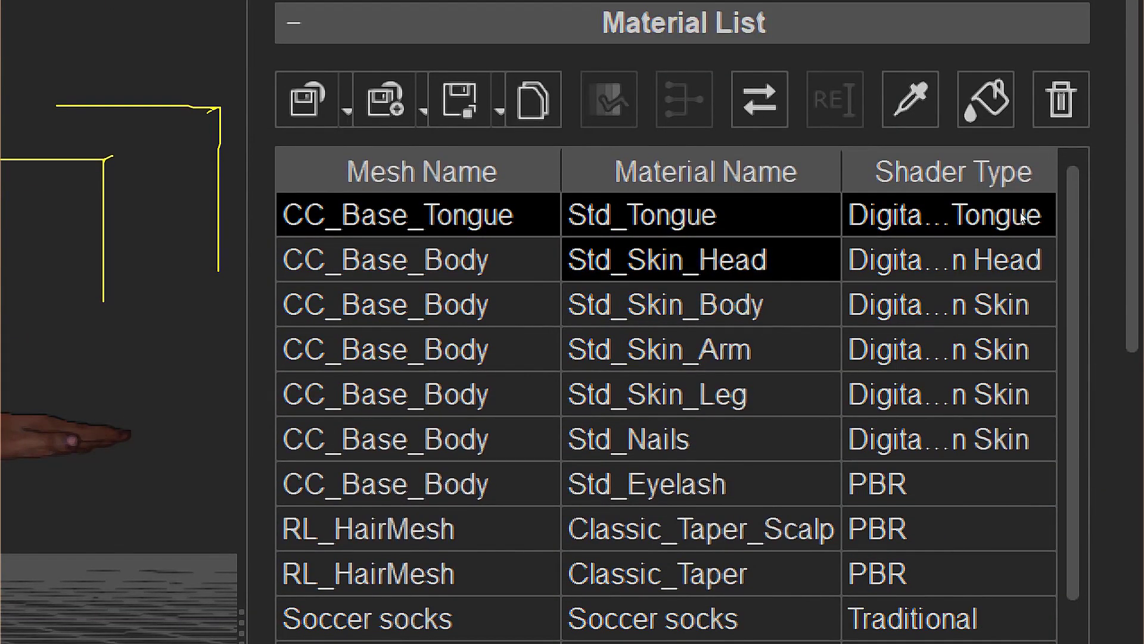
Step: Select the Std_Skin_Head, Std_Skin_Body, Std_Skin_Arm and Std_Skin_Leg materials in the material list
key(Down)
key(shift+Down)
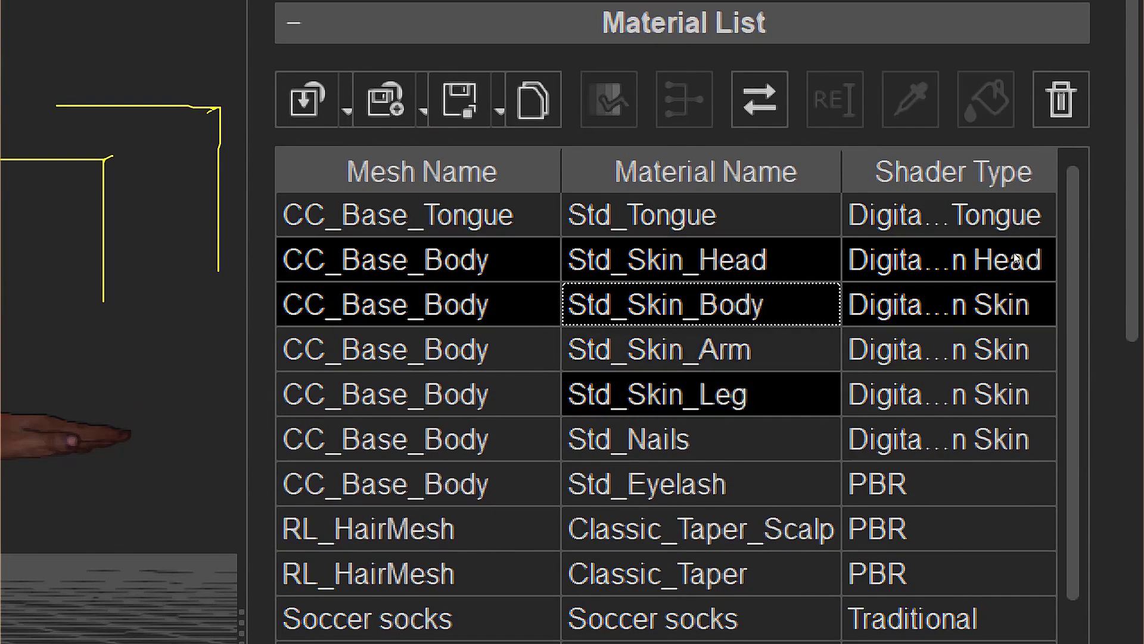
key(shift+Down)
key(shift+Down)
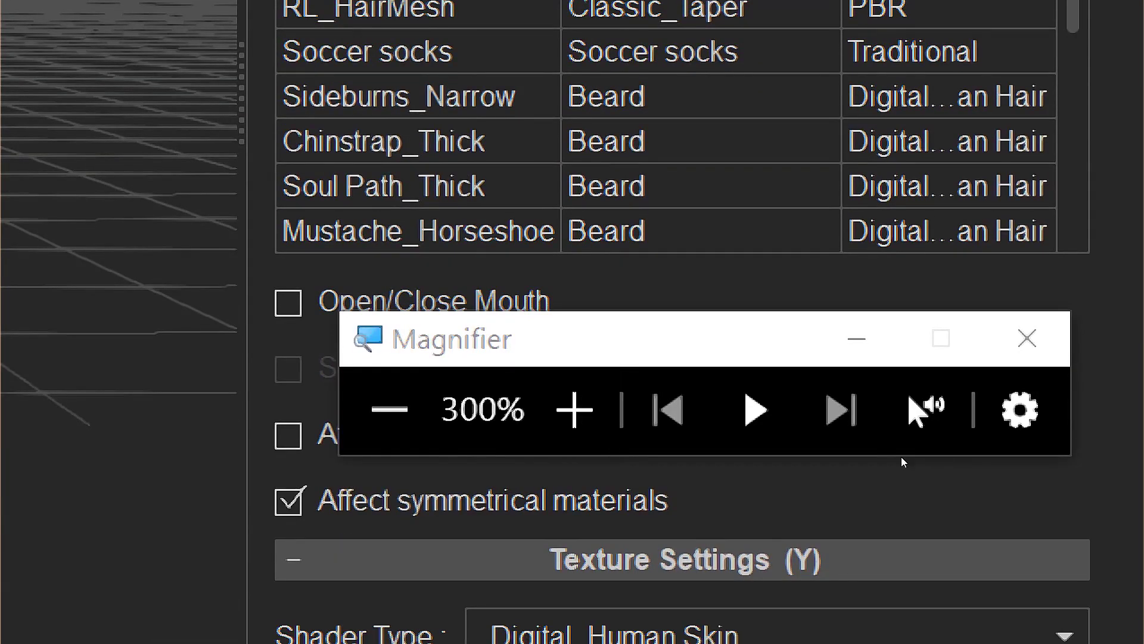
Step: Set the shader type of the selected skin materials to Traditional
scroll(975, 425, down, 3)
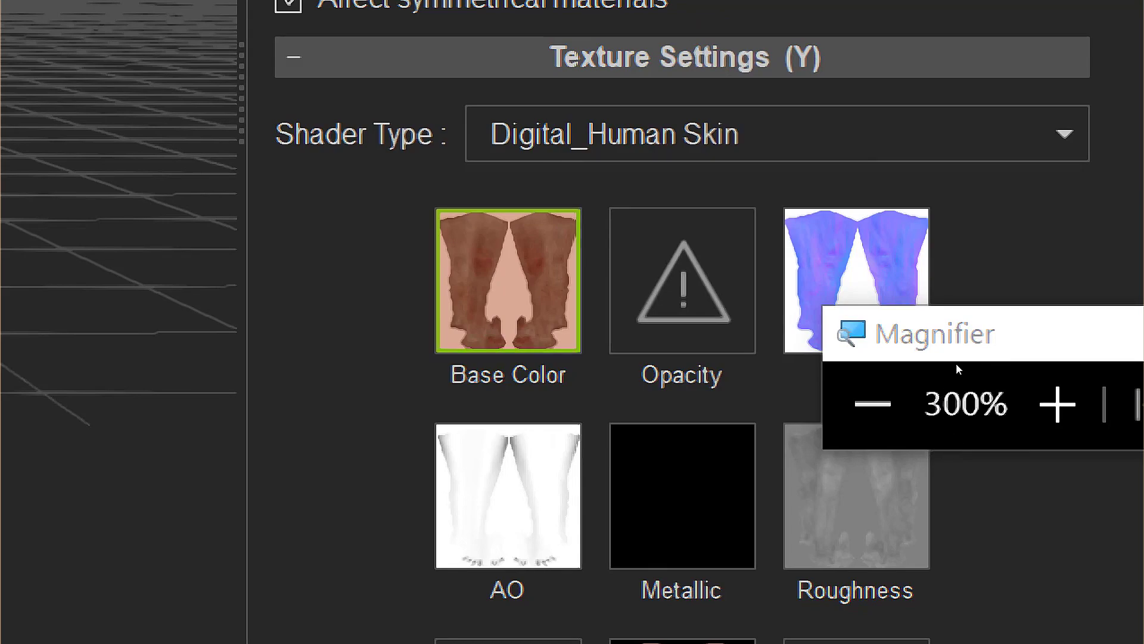
key(alt+Down)
key(Home)
key(Down)
key(Down)
key(Down)
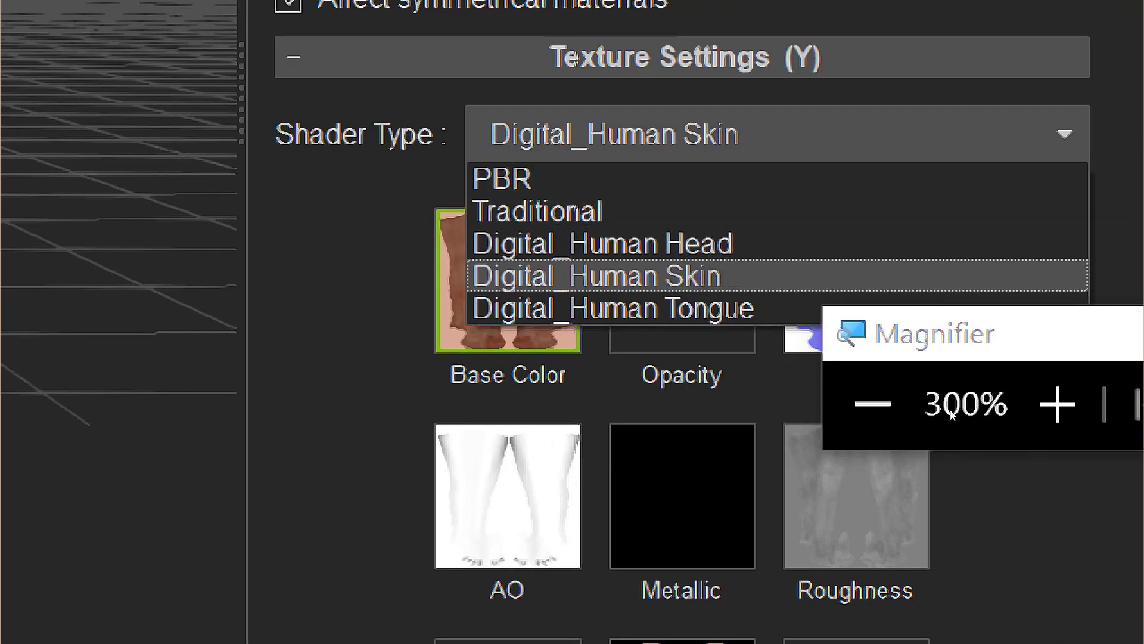
key(Up)
key(Up)
key(Return)
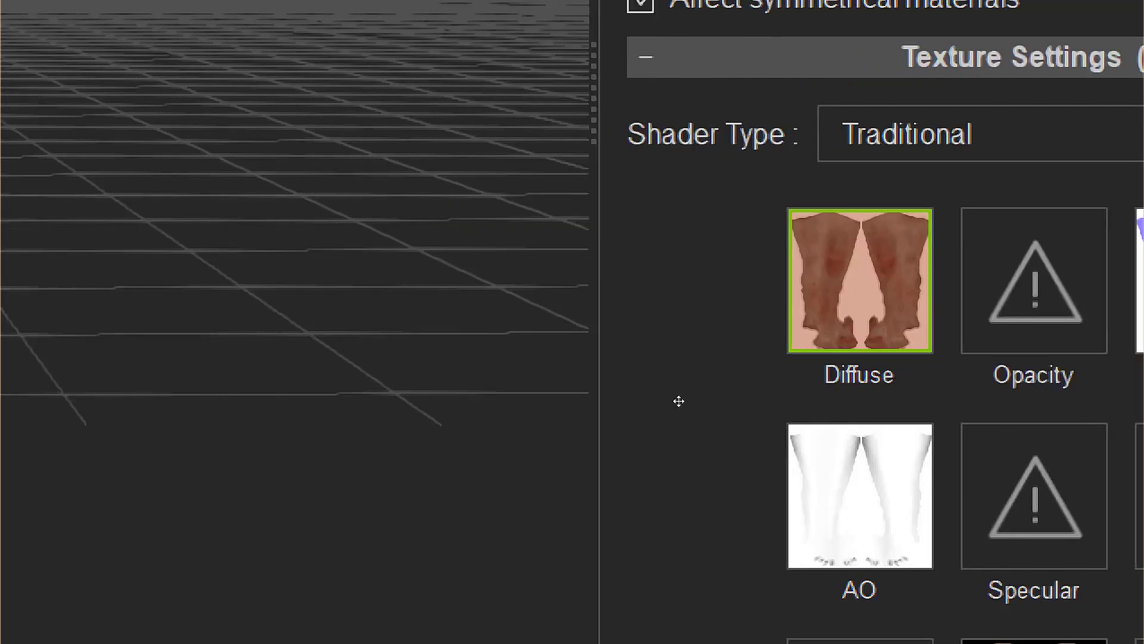
key(super+minus)
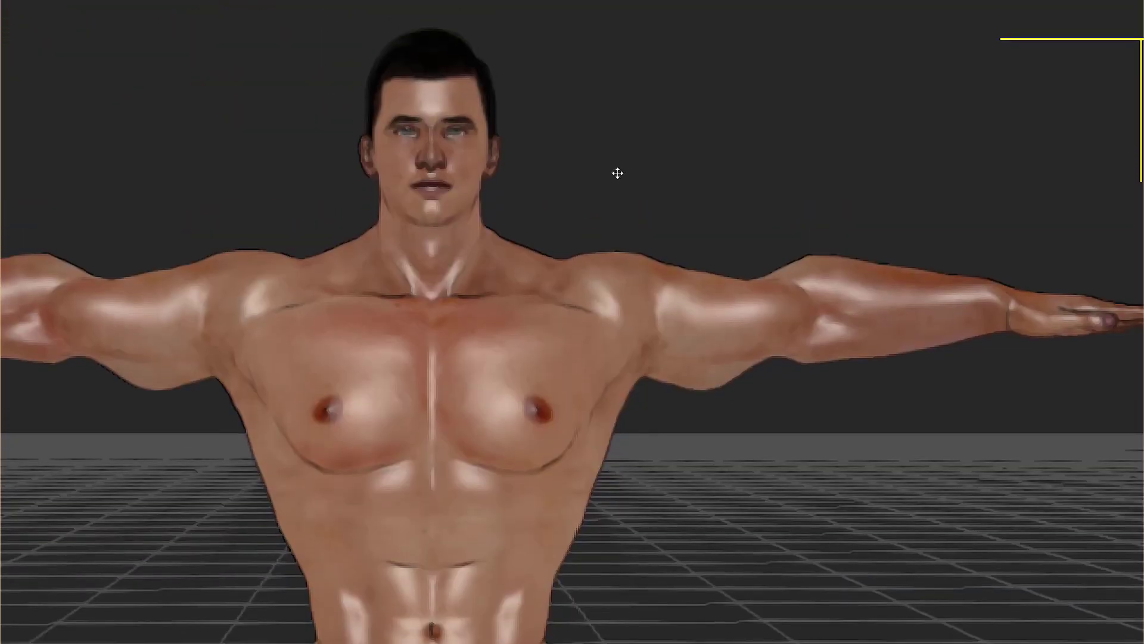
Step: Set the skin materials' Glossiness and Specular to 0 and their Self Illumination to 100
key(super+plus)
scroll(888, 375, down, 10)
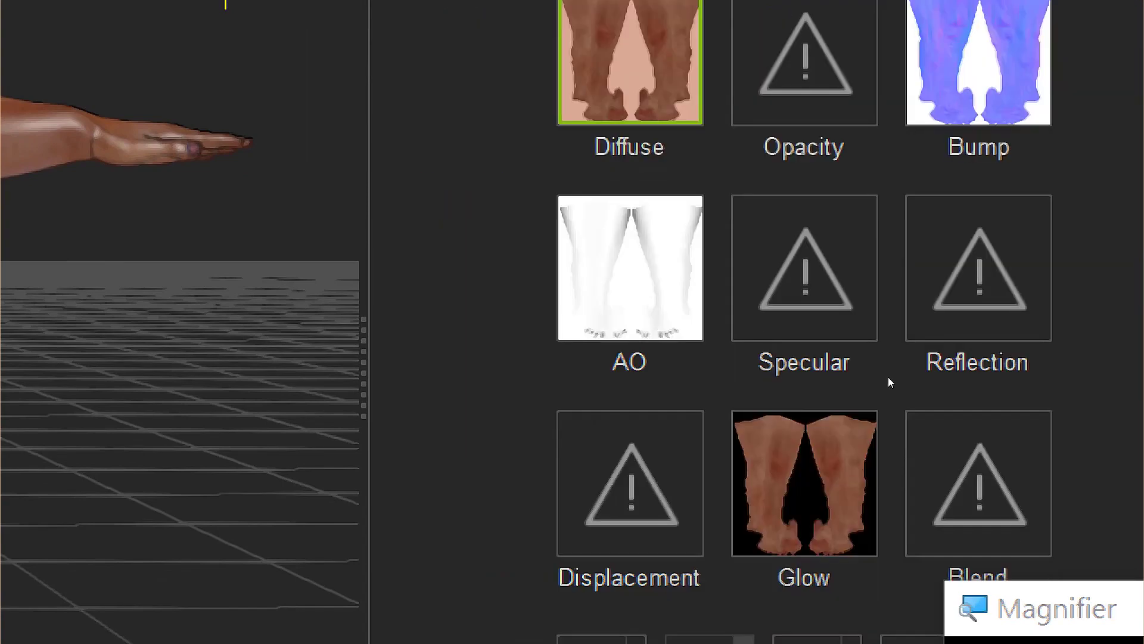
scroll(891, 370, down, 5)
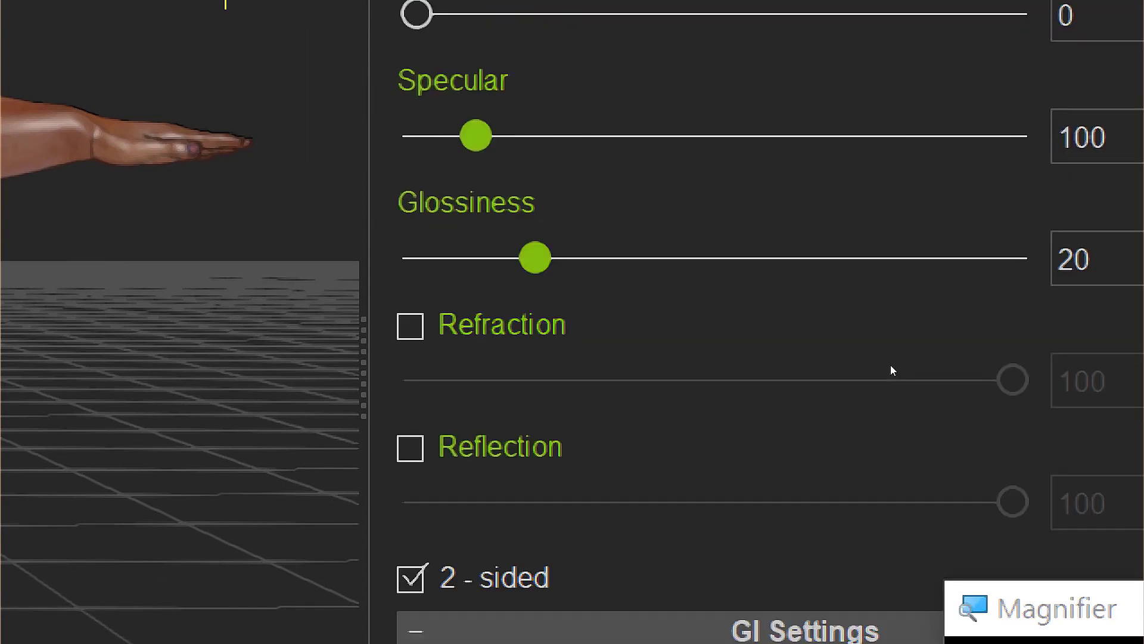
scroll(907, 310, down, 4)
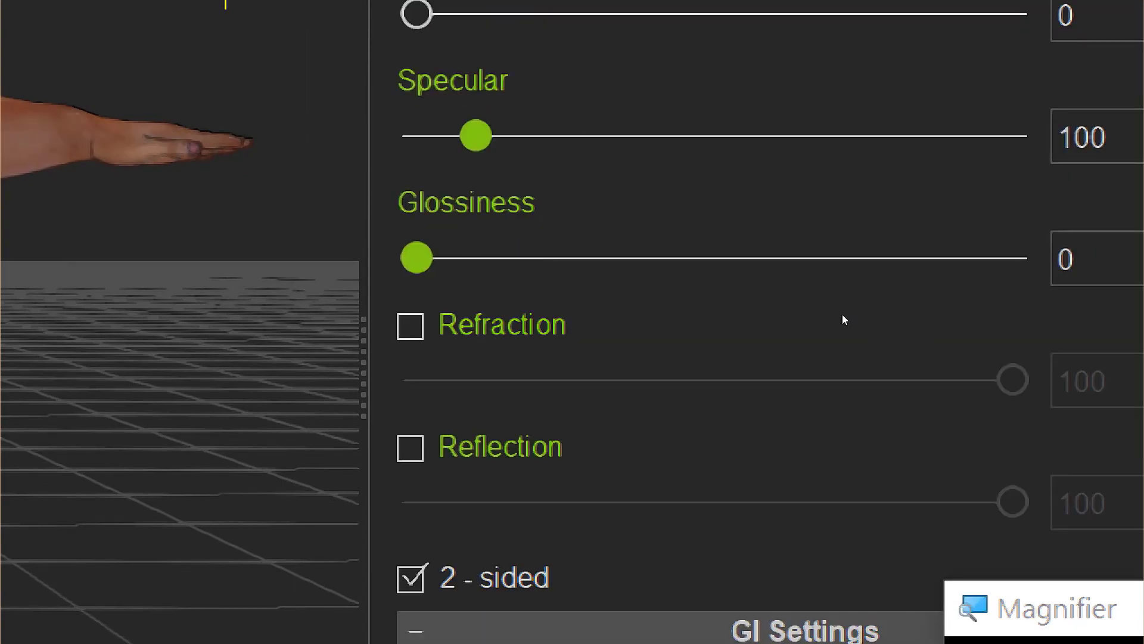
scroll(842, 271, down, 3)
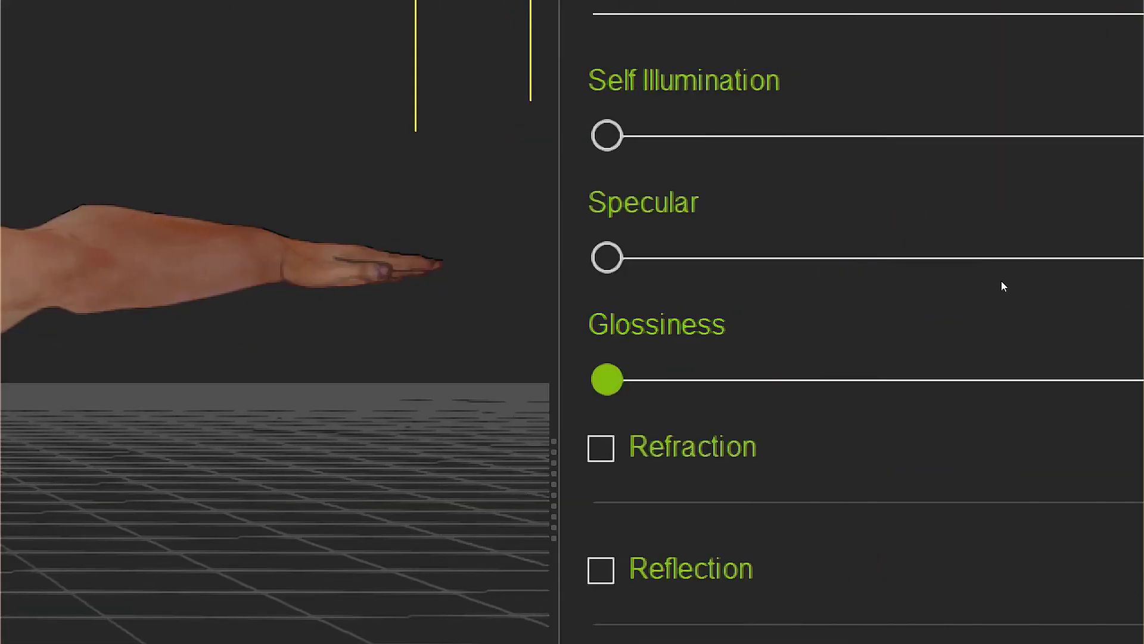
scroll(1001, 283, up, 3)
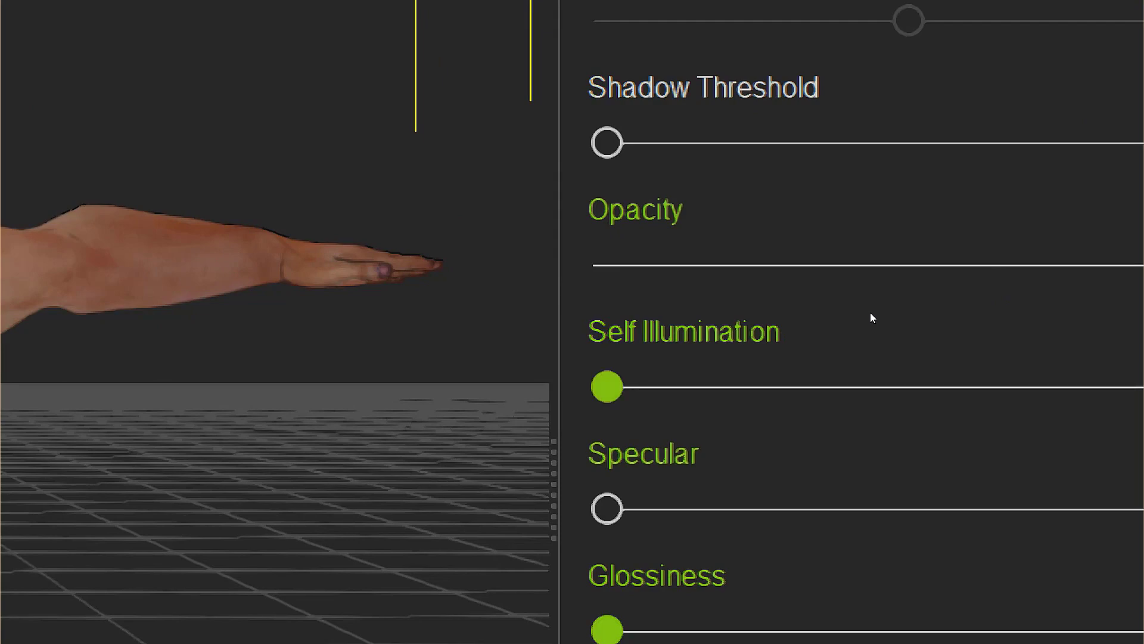
drag(870, 312, 1143, 312)
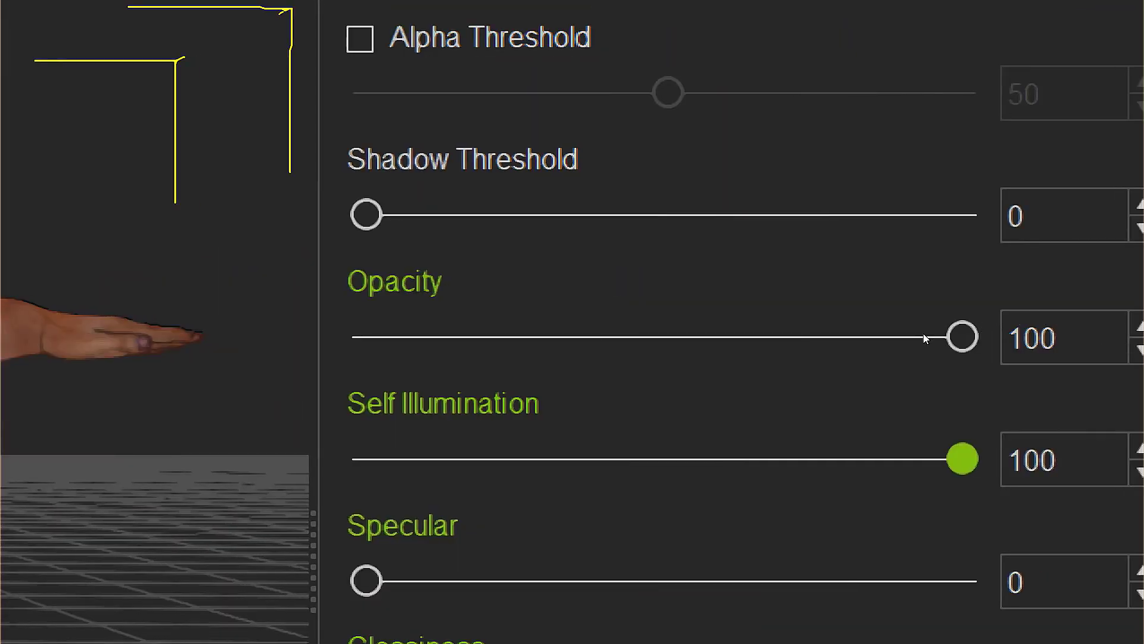
Step: Change the skin materials' Ambient Color and Specular Color to white (#ffffff)
scroll(960, 341, up, 8)
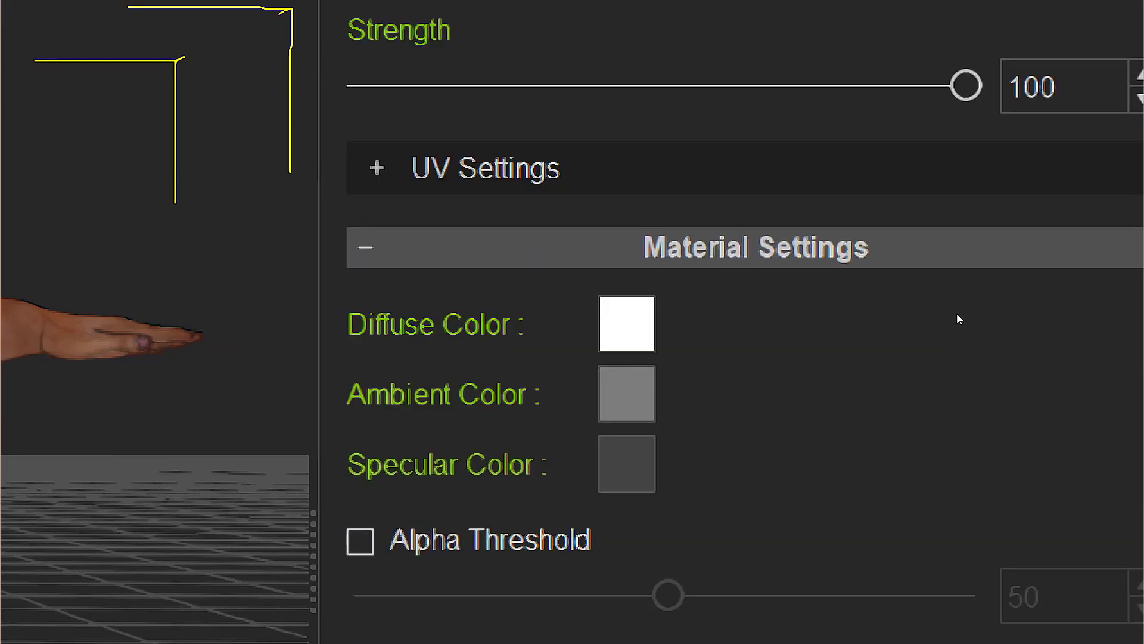
click(627, 394)
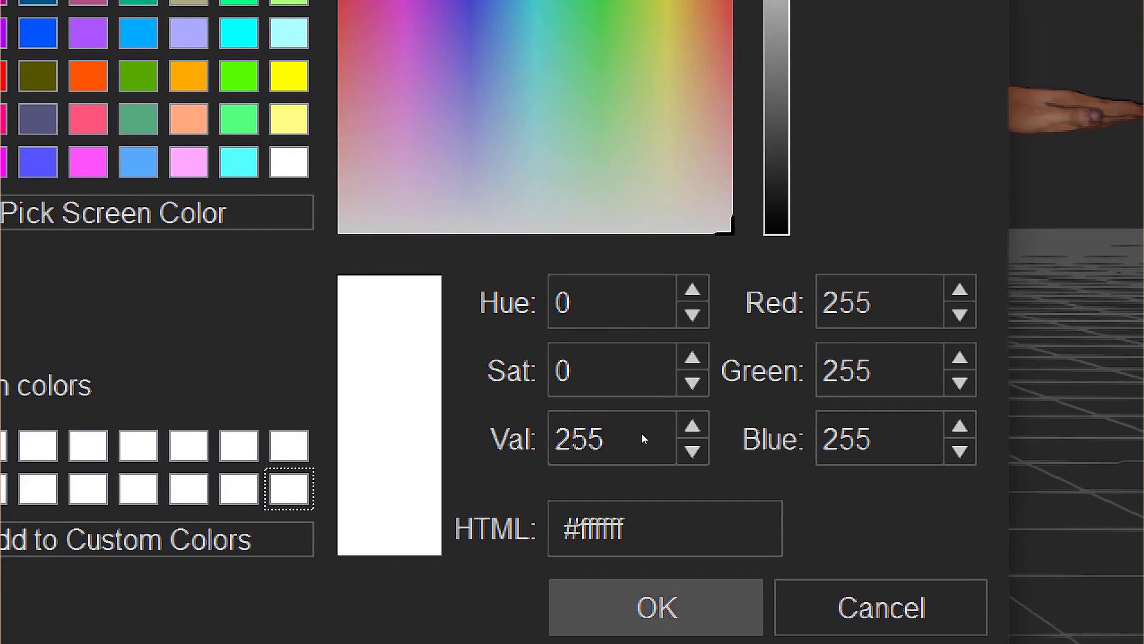
key(Return)
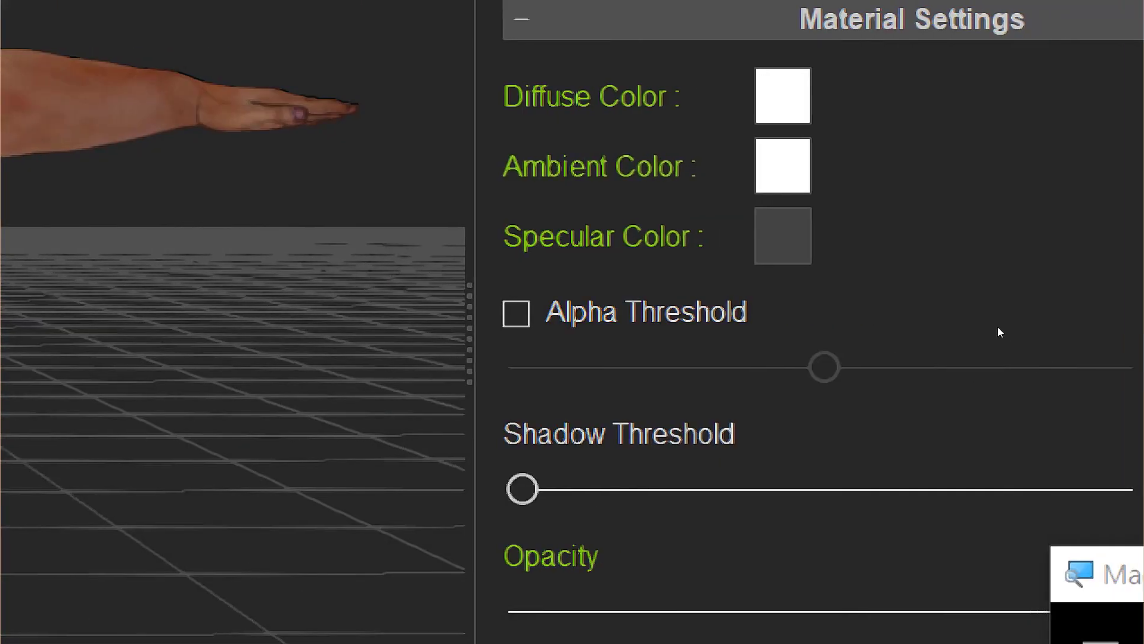
click(782, 236)
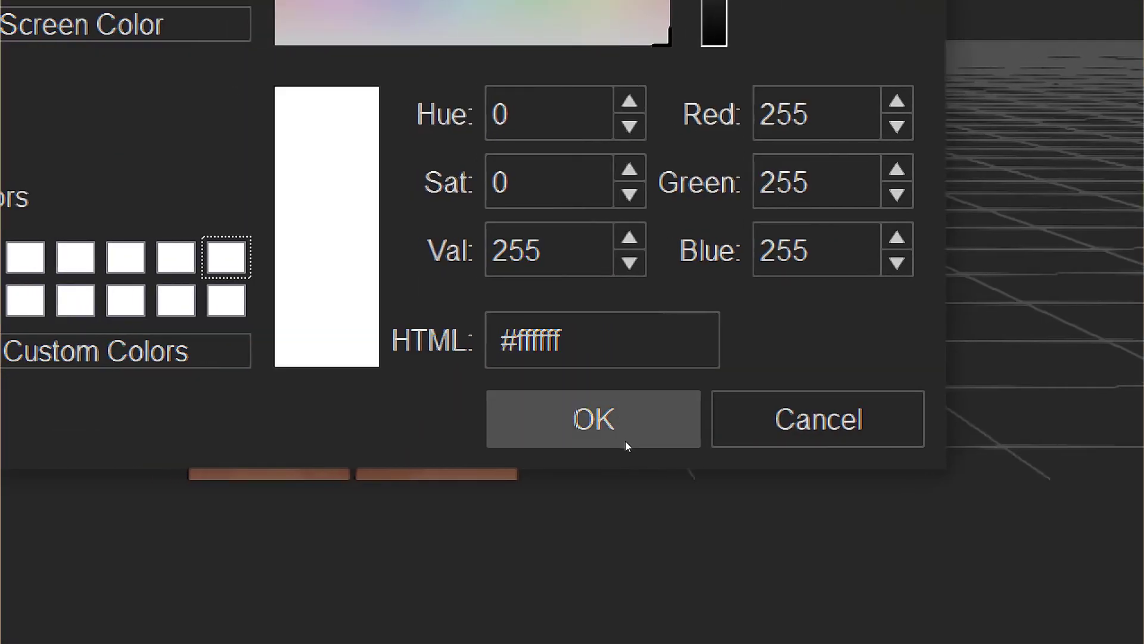
click(625, 441)
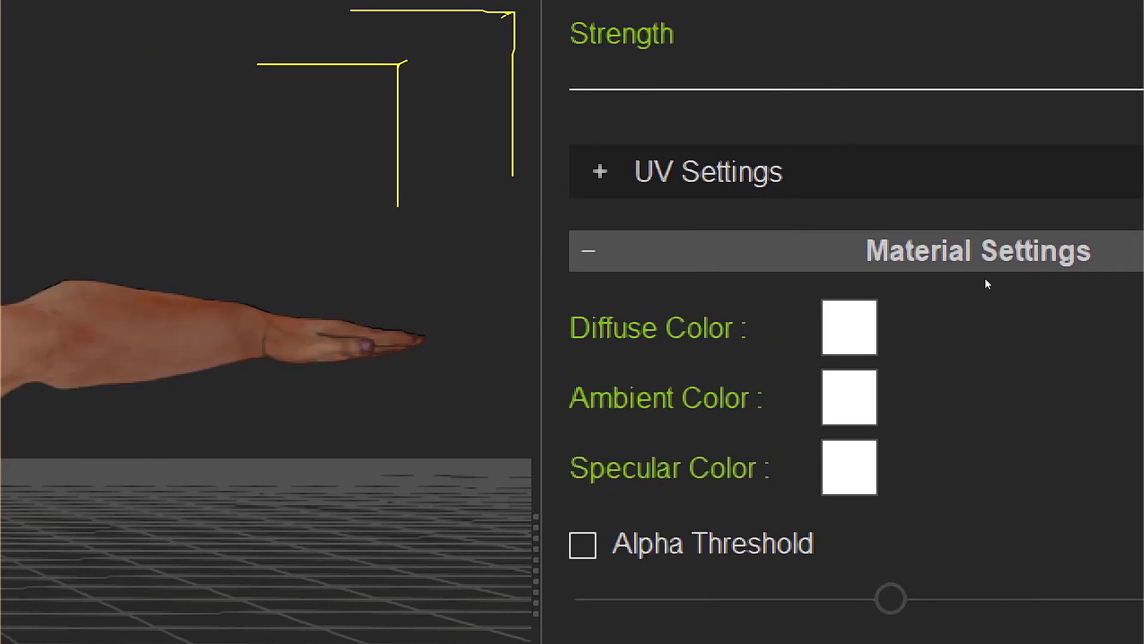
Step: Bring the avatar's torso closer in the viewport and return the screen magnification to 100%
scroll(995, 250, up, 10)
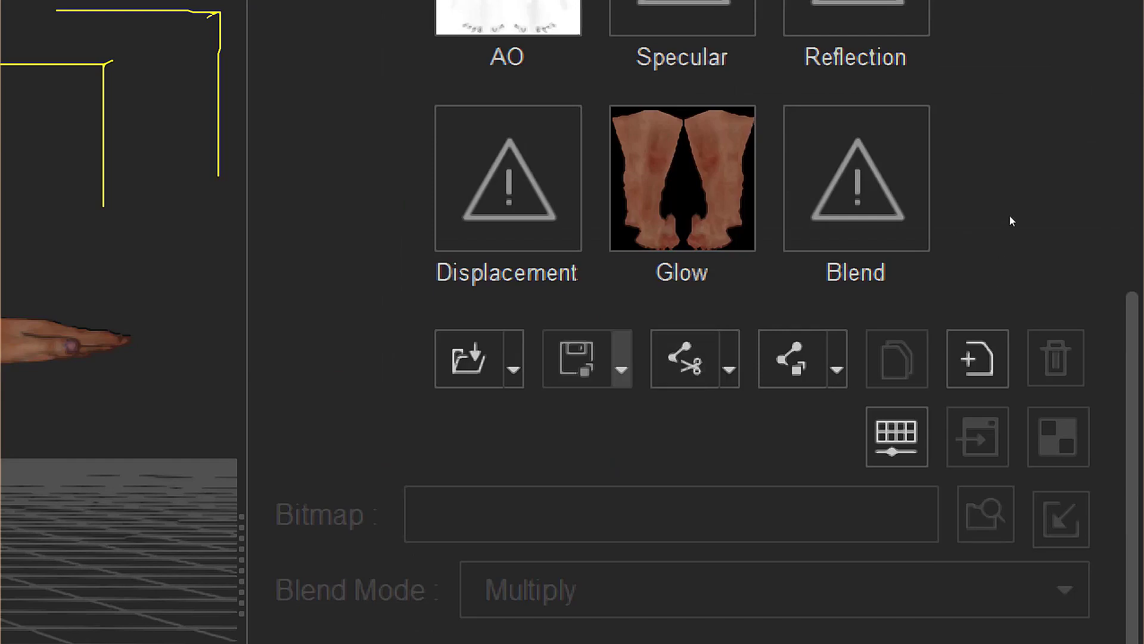
scroll(1016, 217, up, 4)
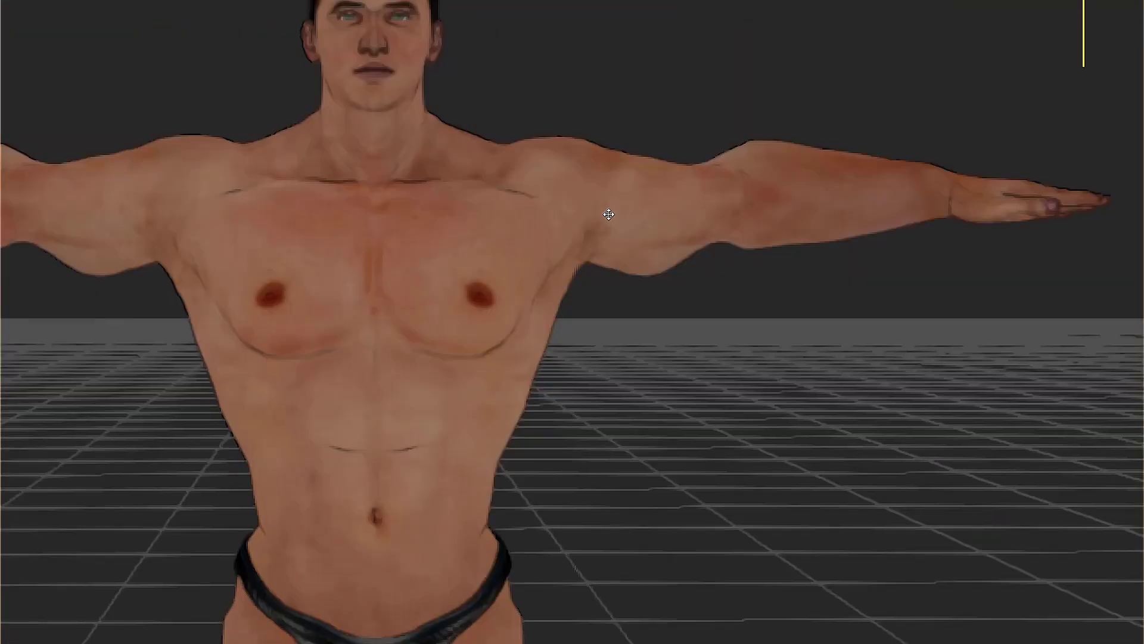
drag(609, 215, 556, 408)
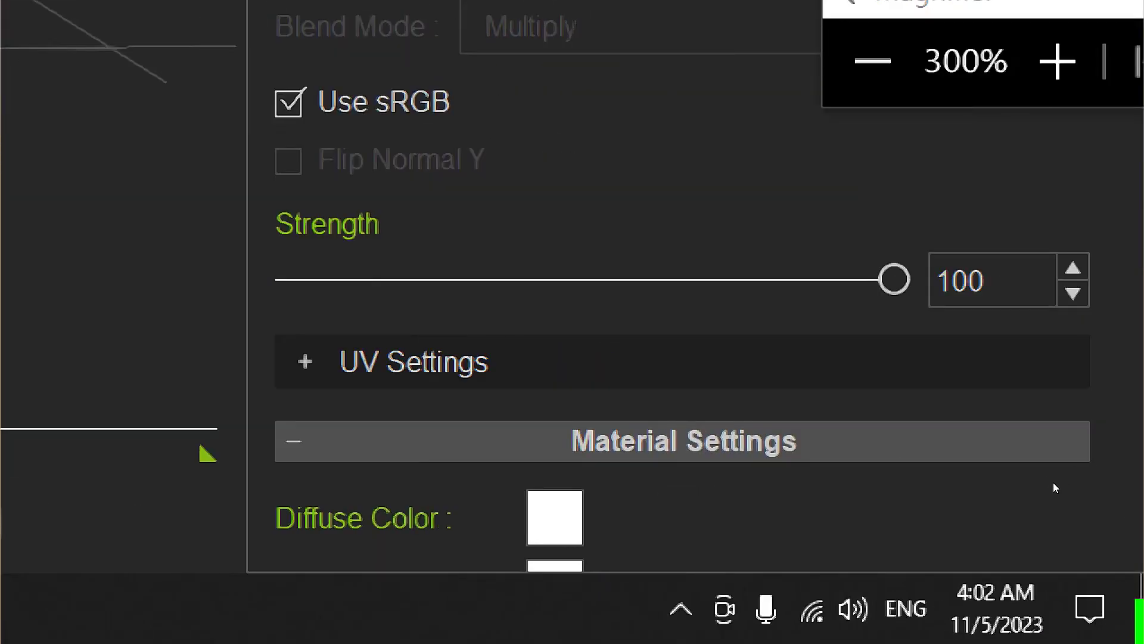
key(super+minus)
key(super+minus)
key(super+minus)
key(super+minus)
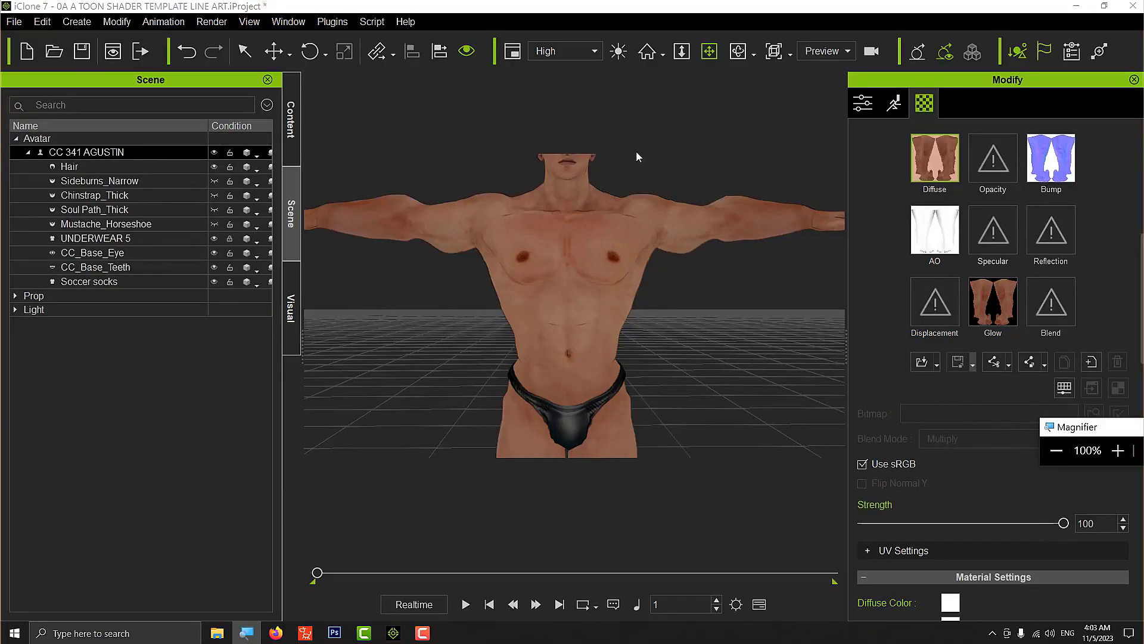
Step: Open the Render settings for exporting the avatar image and magnify the screen to 275%
key(e)
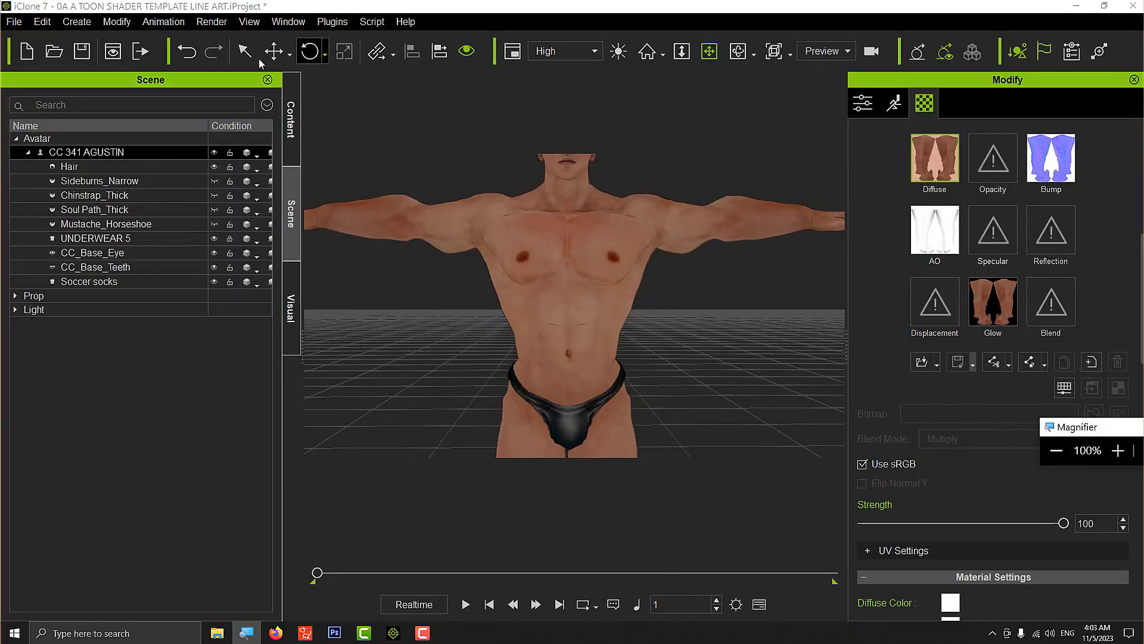
key(q)
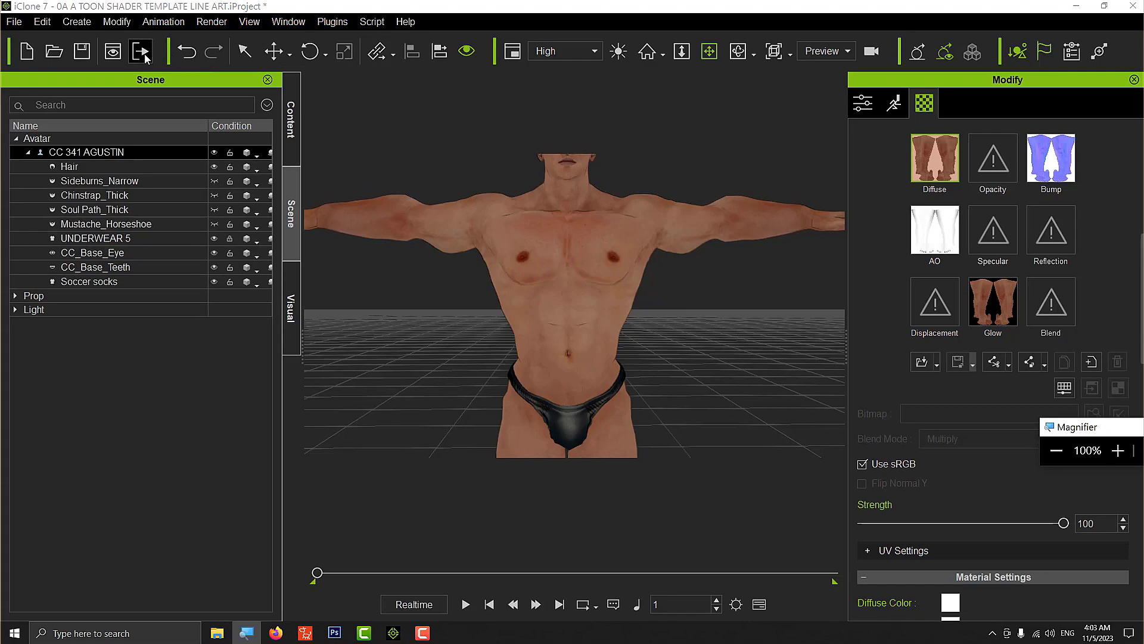
click(142, 52)
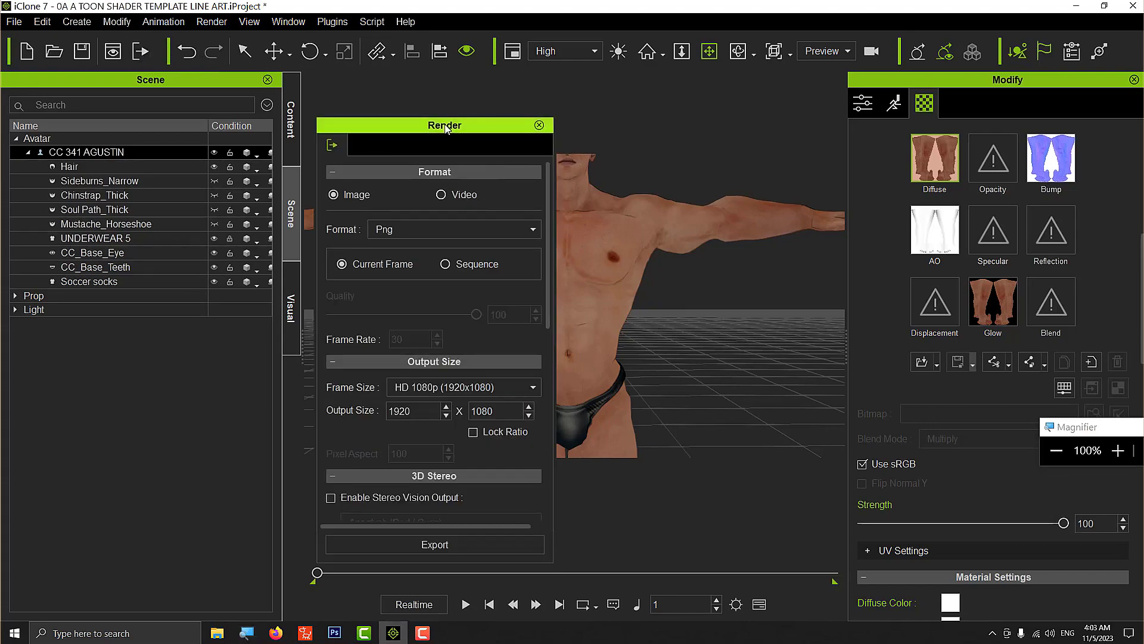
drag(443, 124, 523, 129)
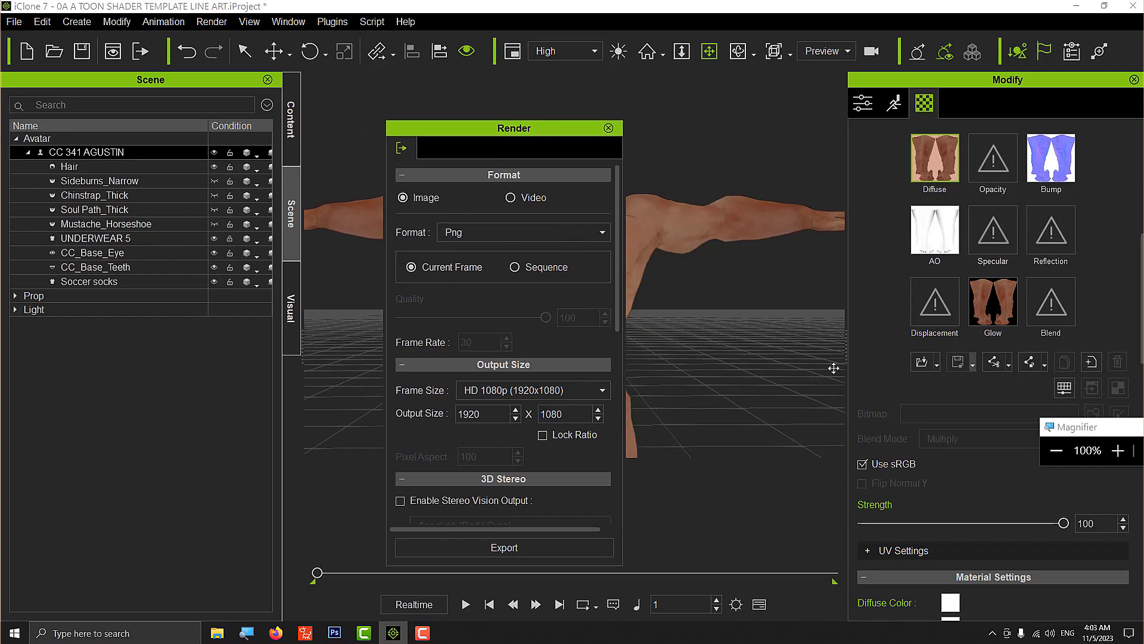
drag(1110, 427, 820, 428)
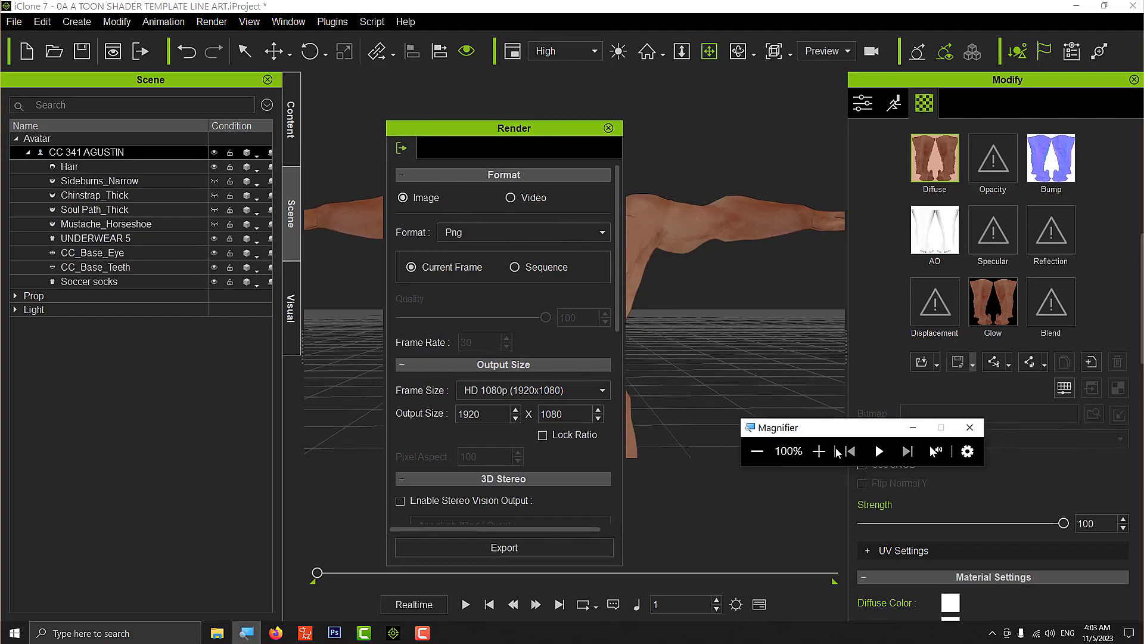
click(829, 452)
click(829, 451)
click(829, 451)
click(829, 452)
click(829, 451)
click(819, 450)
click(819, 450)
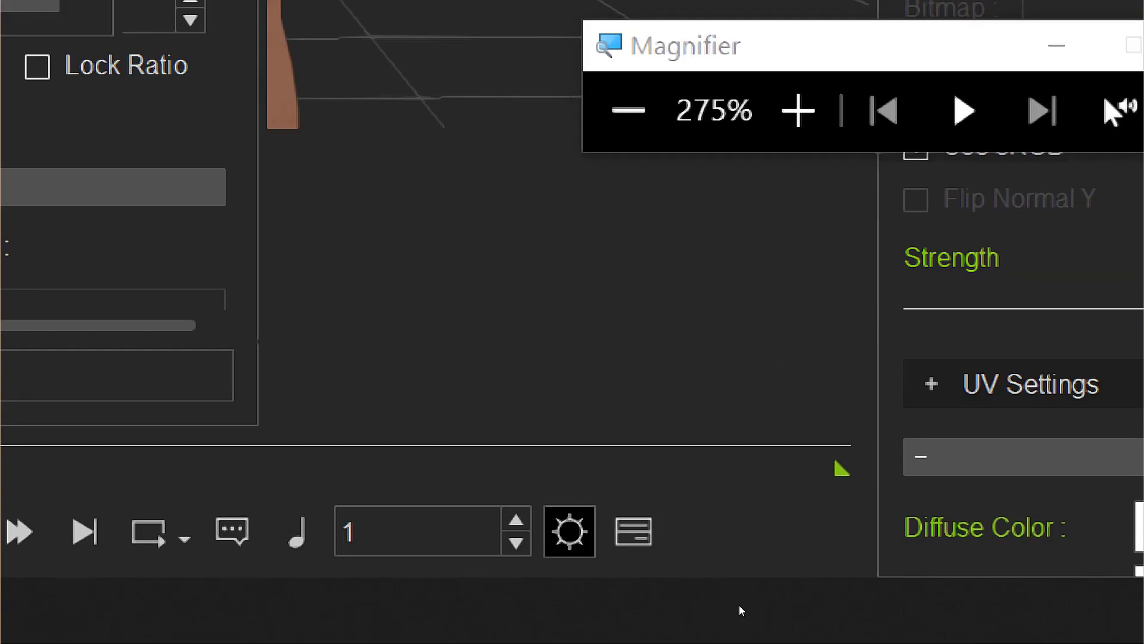
Step: Turn the 2D background image on in the project settings and off again
scroll(411, 247, down, 15)
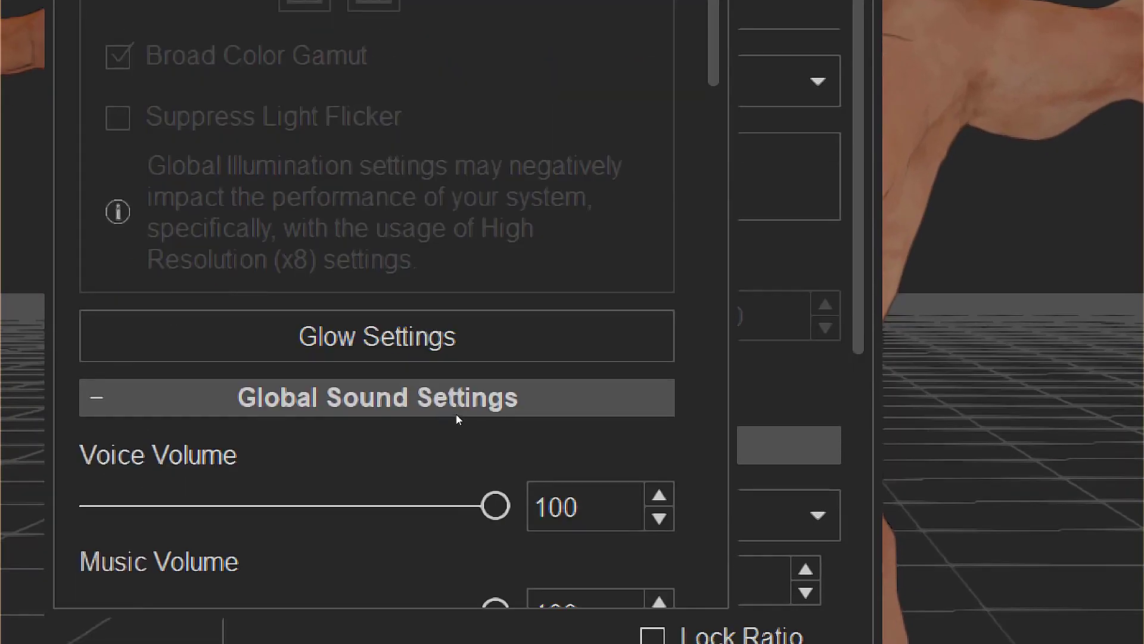
scroll(403, 348, down, 10)
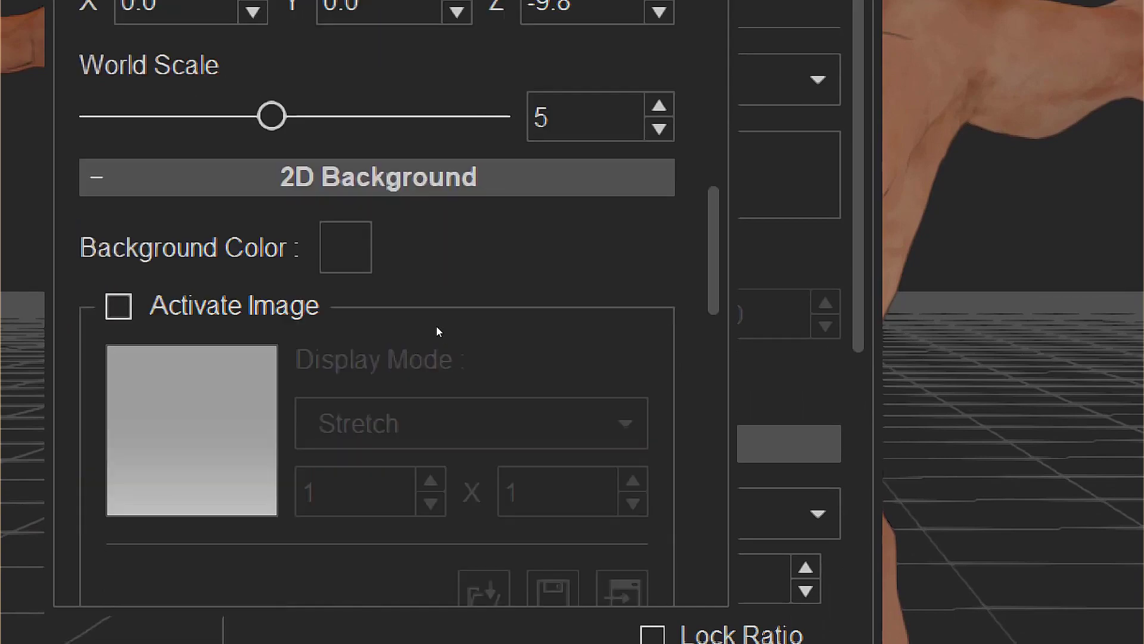
click(348, 314)
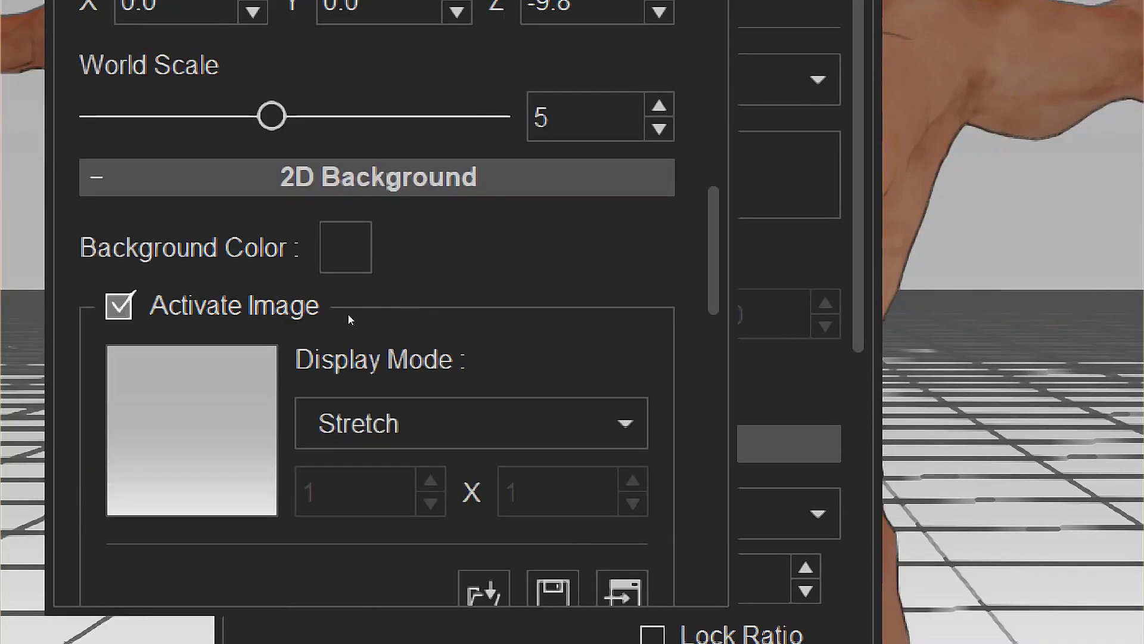
click(348, 313)
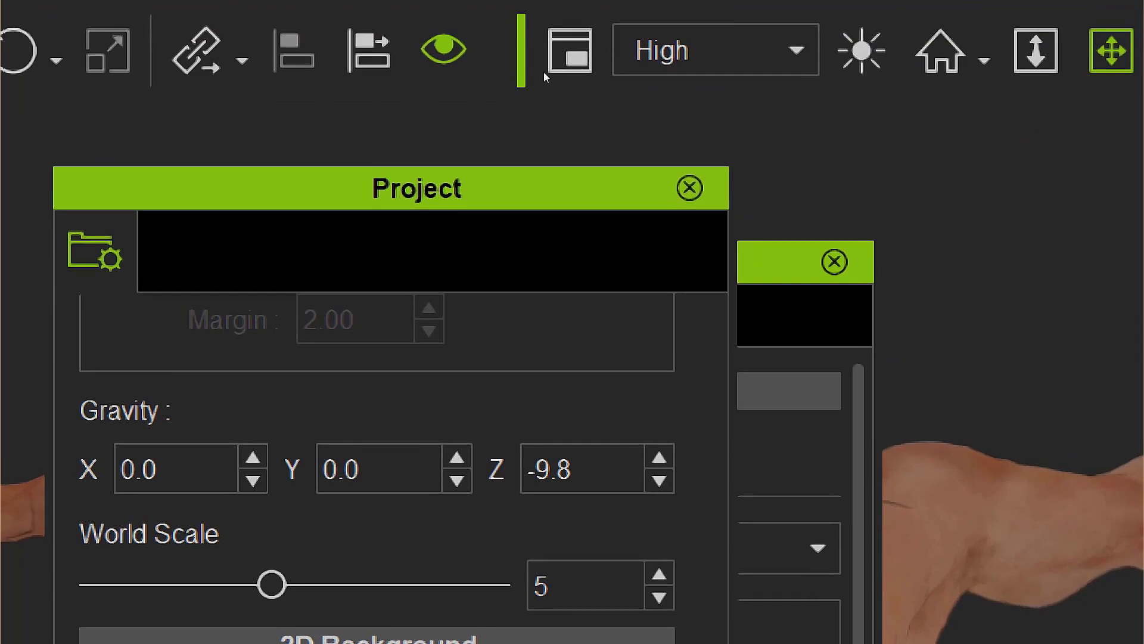
Step: Close the project settings and set the render output width to 900 pixels with a height of 1080
click(690, 189)
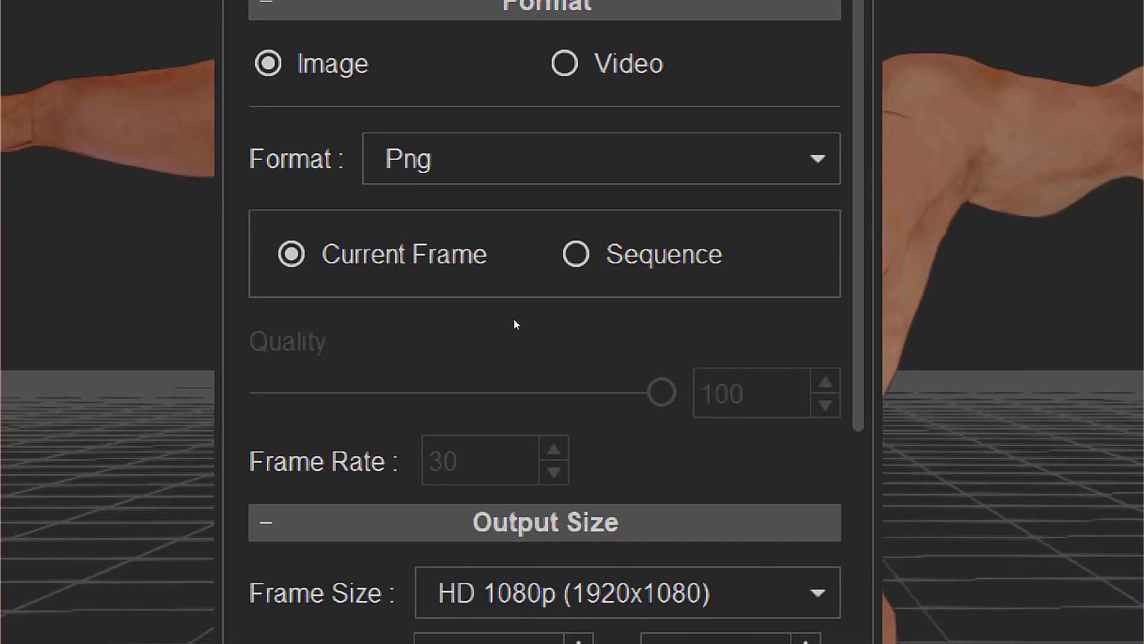
scroll(464, 271, down, 3)
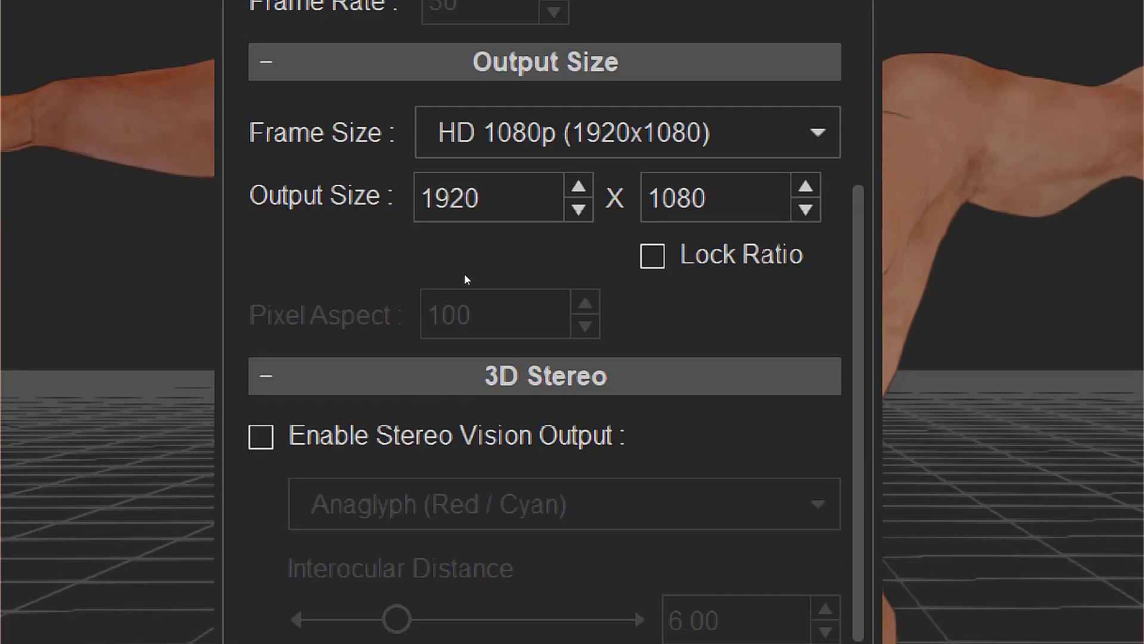
scroll(462, 275, up, 1)
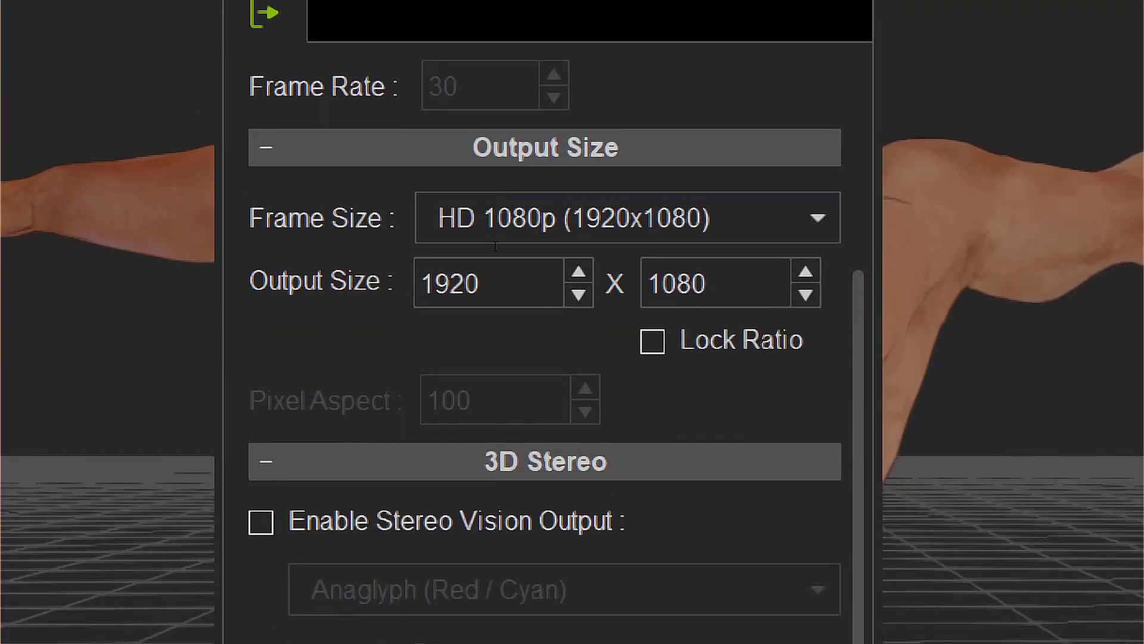
drag(492, 247, 442, 247)
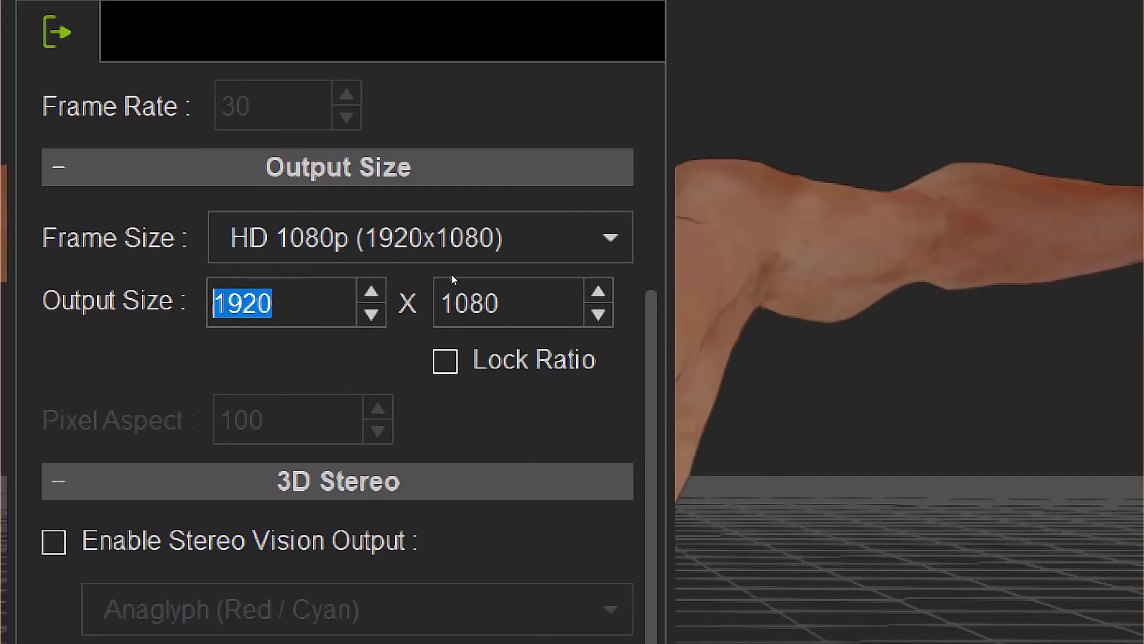
text(900)
key(Return)
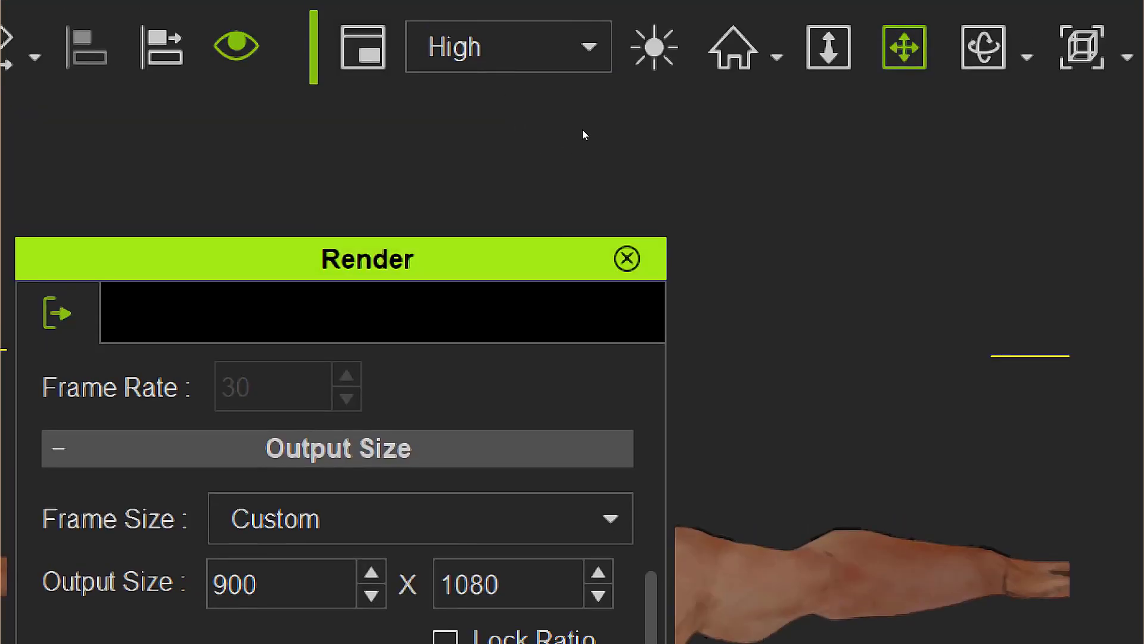
Step: Leave the render settings, return the screen magnification to 100% and center the avatar's torso in the viewport frame
click(626, 258)
scroll(626, 294, up, 2)
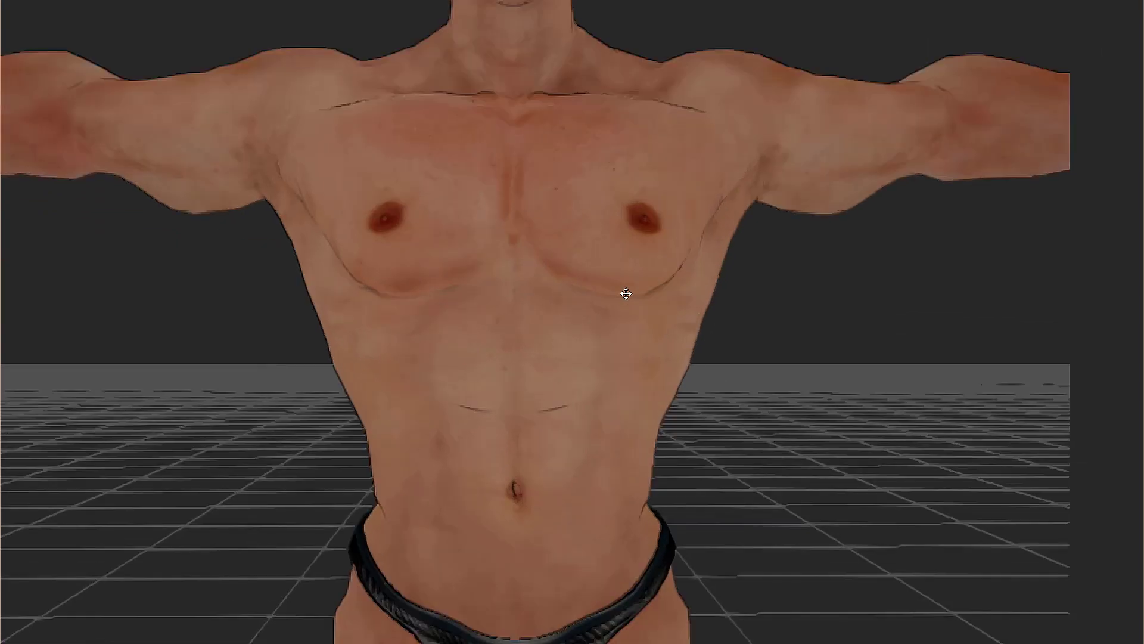
scroll(626, 293, up, 2)
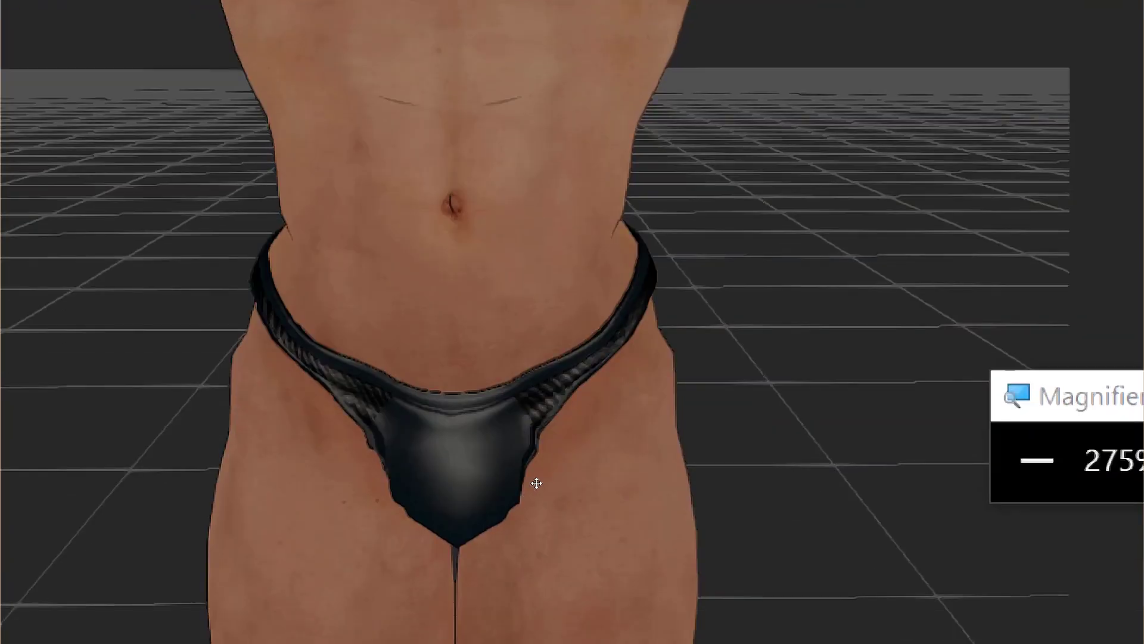
scroll(598, 370, up, 3)
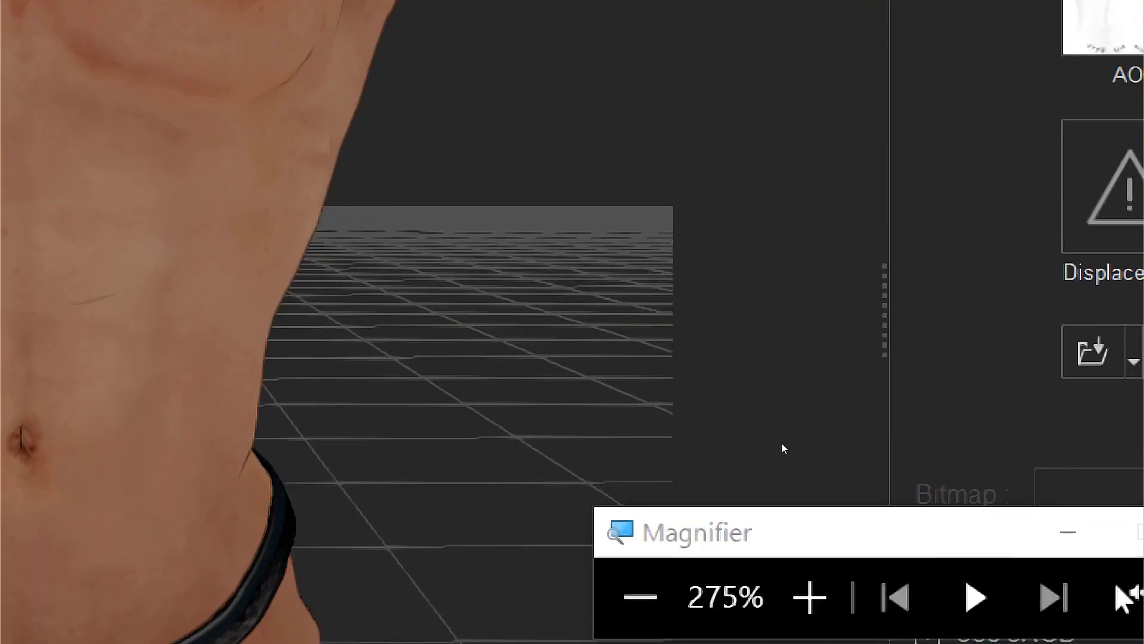
key(super+minus)
key(super+minus)
key(super+minus)
key(super+minus)
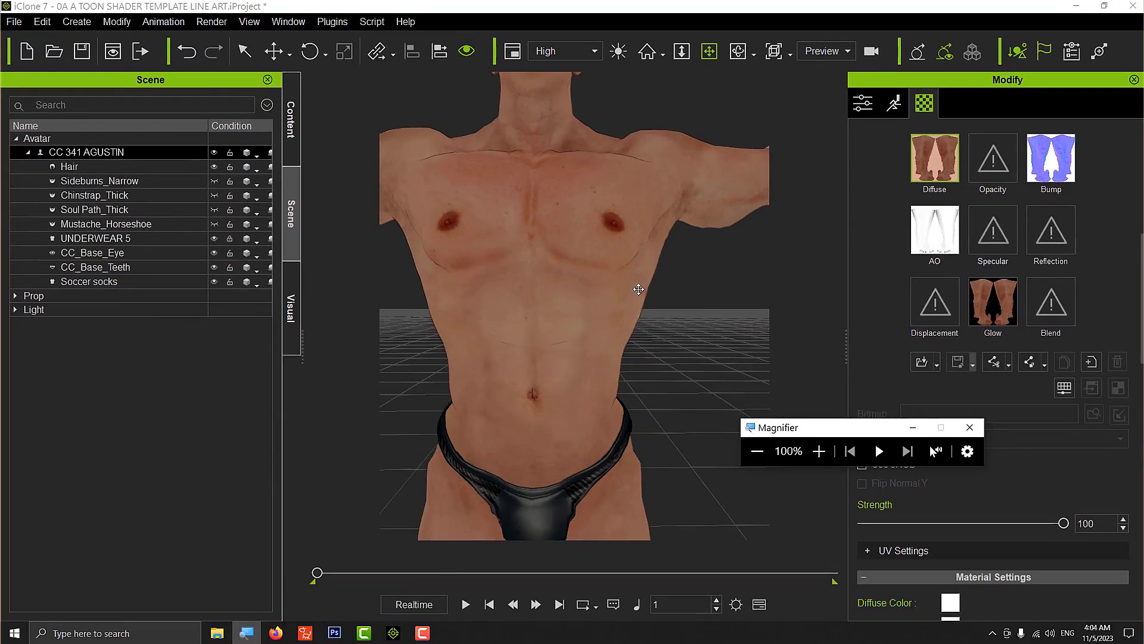
drag(634, 306, 762, 268)
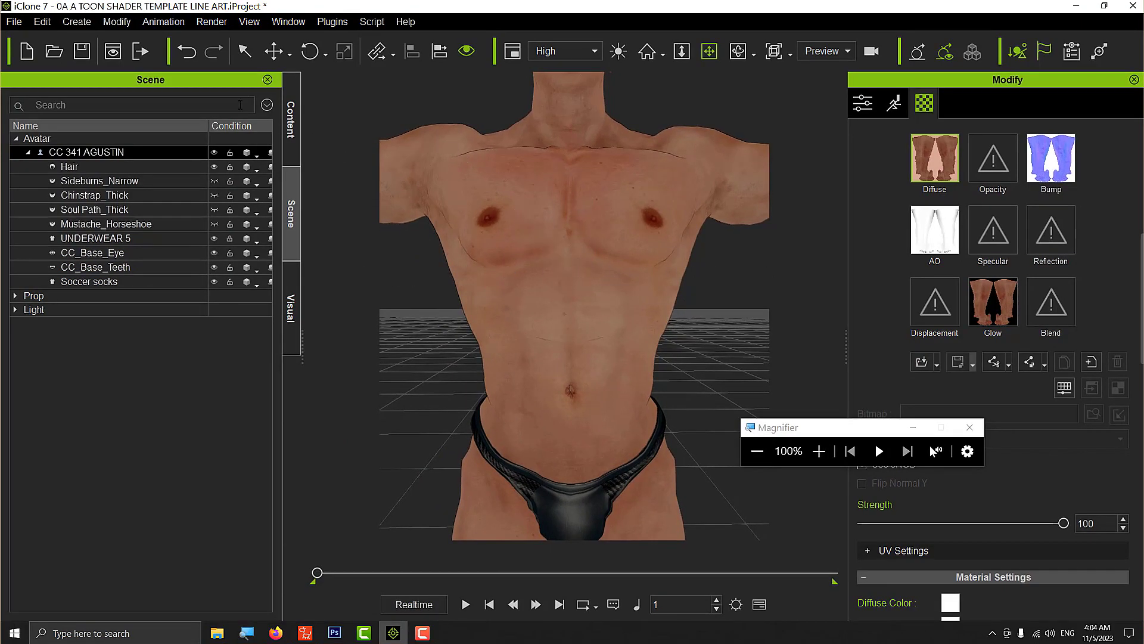
Step: Export the current frame as a PNG image named TORSO, using Final Render with super sampling at High (3 x 3)
click(142, 52)
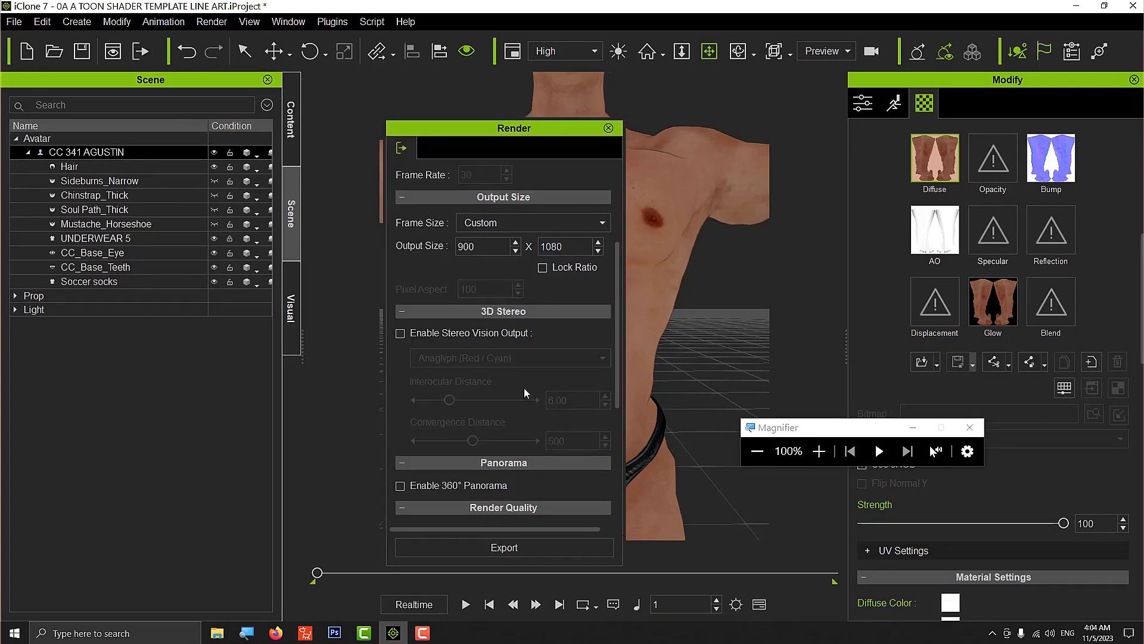
scroll(524, 388, down, 4)
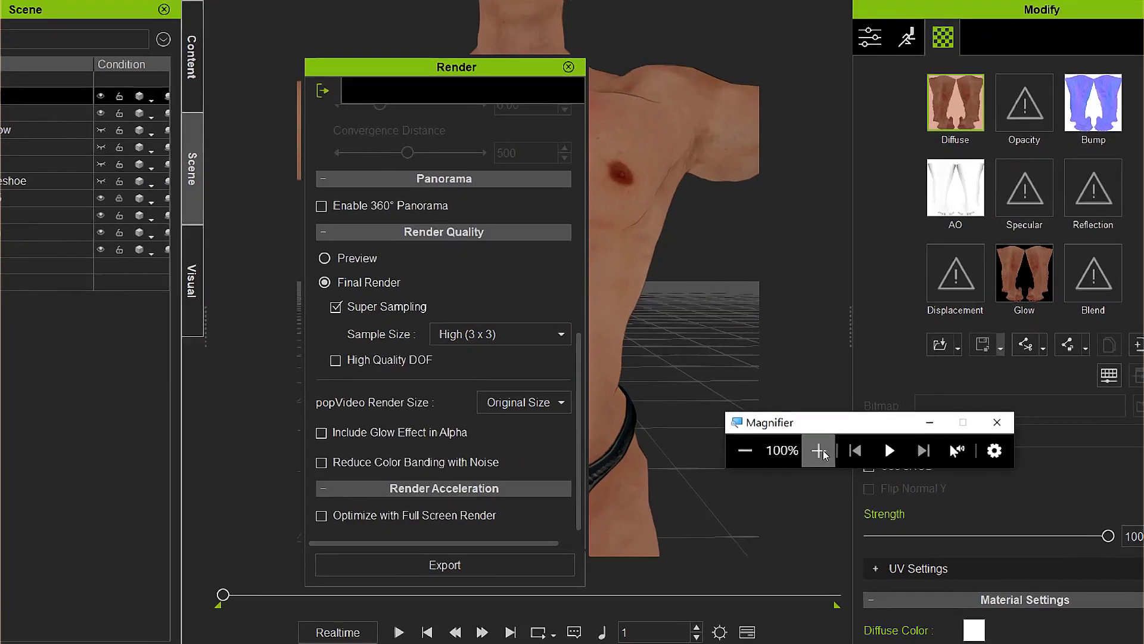
click(819, 451)
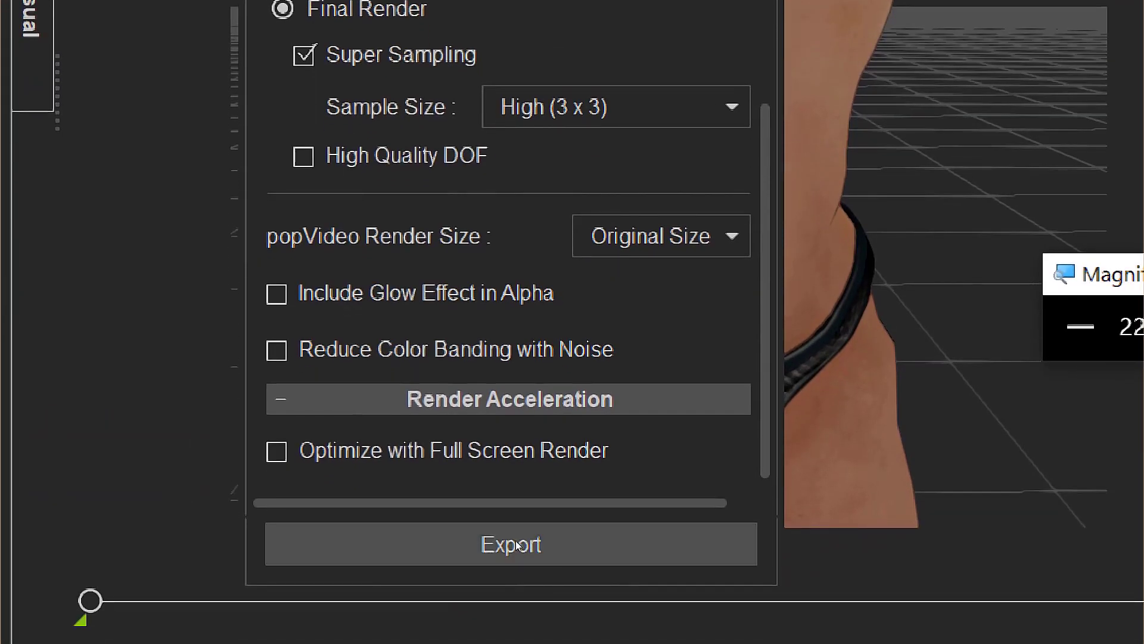
click(517, 546)
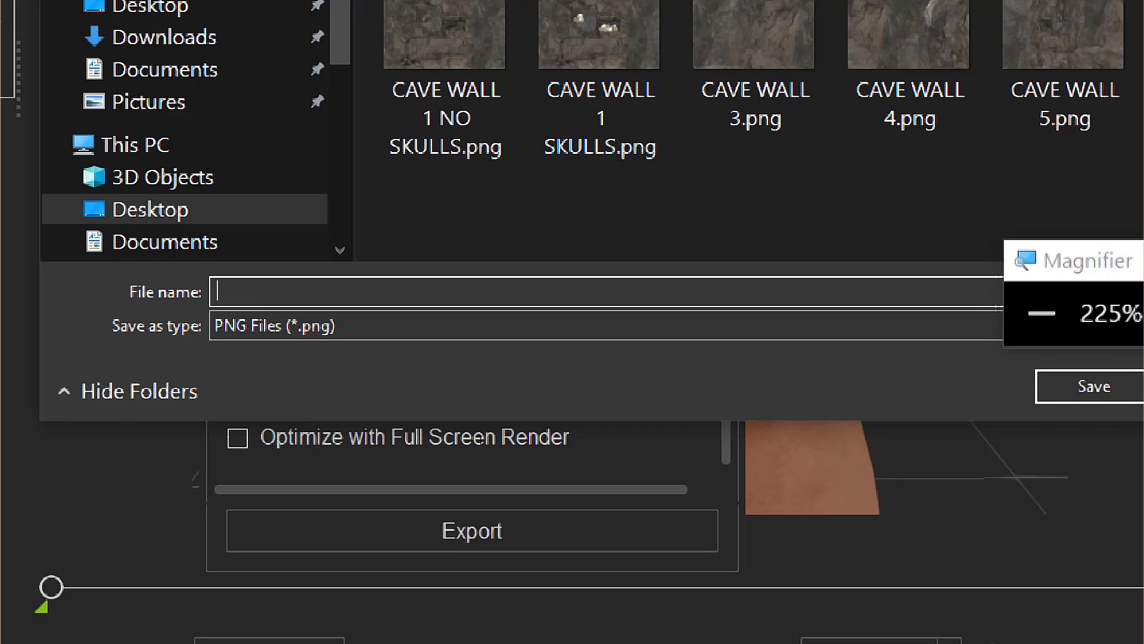
text(TORSO)
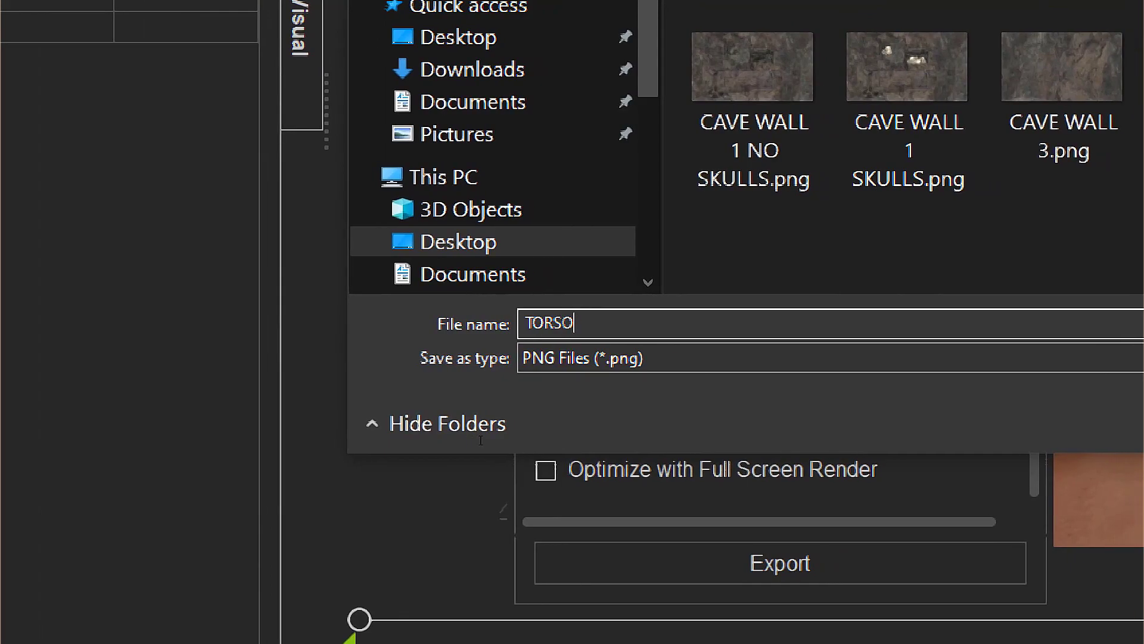
key(Return)
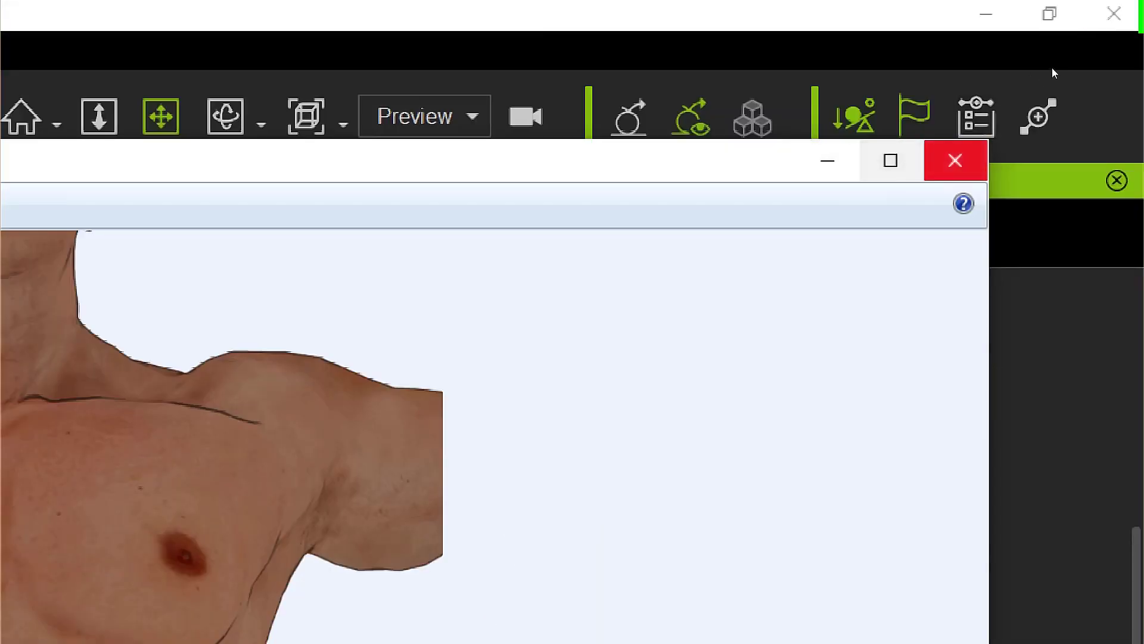
Step: Close the rendered torso preview and the Render settings, with the screen magnification back at 100%
click(955, 158)
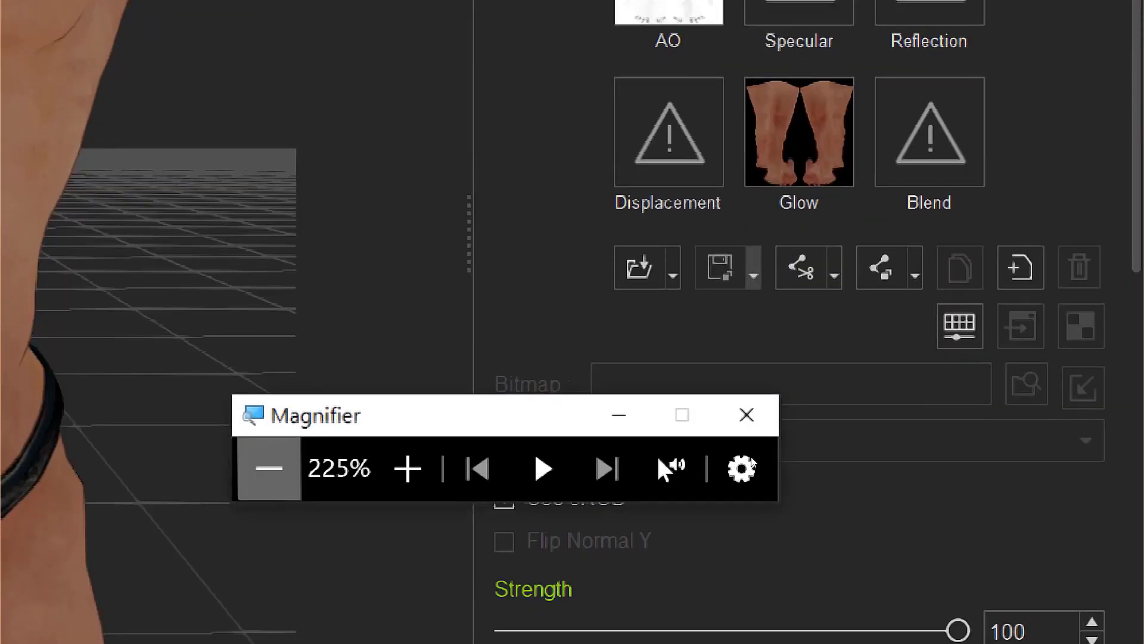
click(265, 467)
click(365, 467)
key(super+minus)
key(super+minus)
key(super+minus)
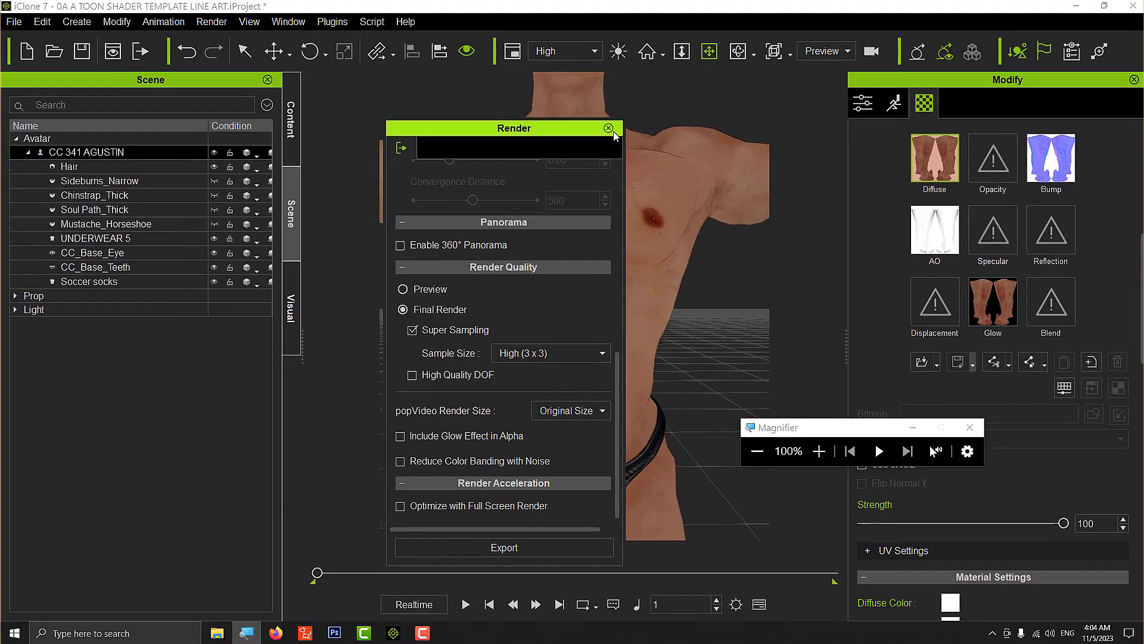
click(608, 128)
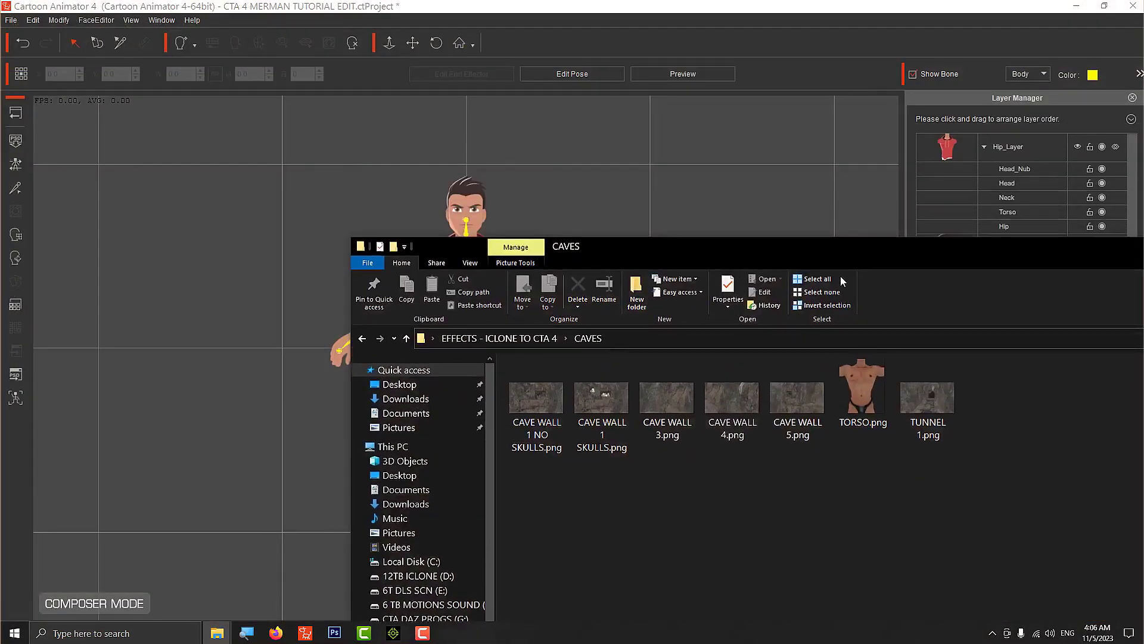
Step: In Cartoon Animator 4, replace the character's torso sprite with TORSO.png, scaled to 42.4 and positioned at X -0.8, Y 119.3, and return to the stage
drag(843, 242, 1011, 301)
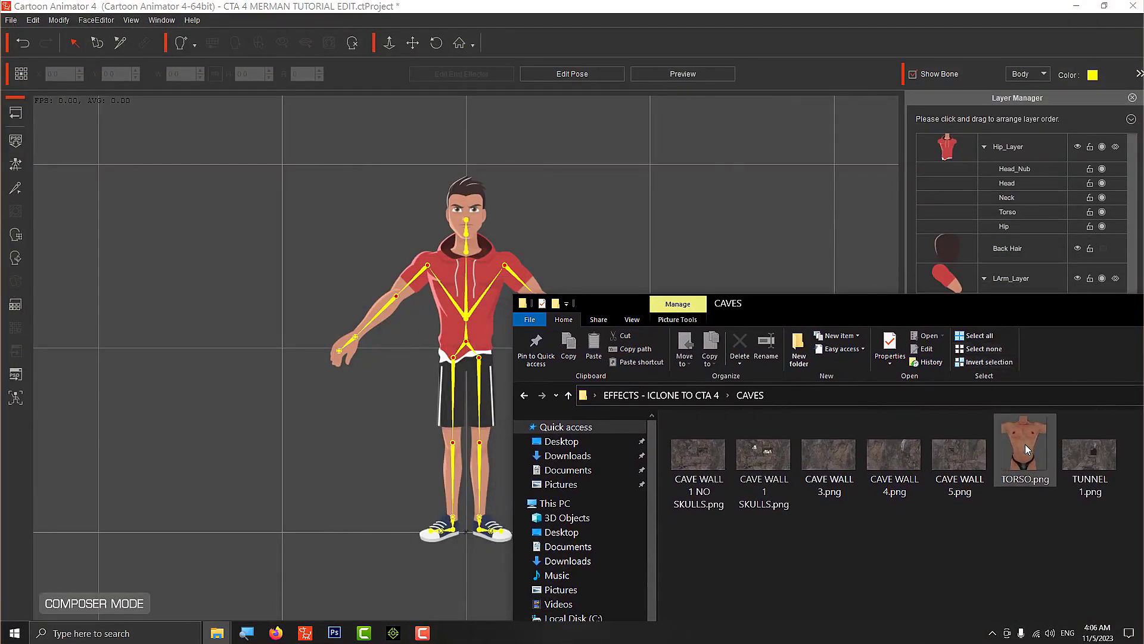
drag(1025, 451, 465, 318)
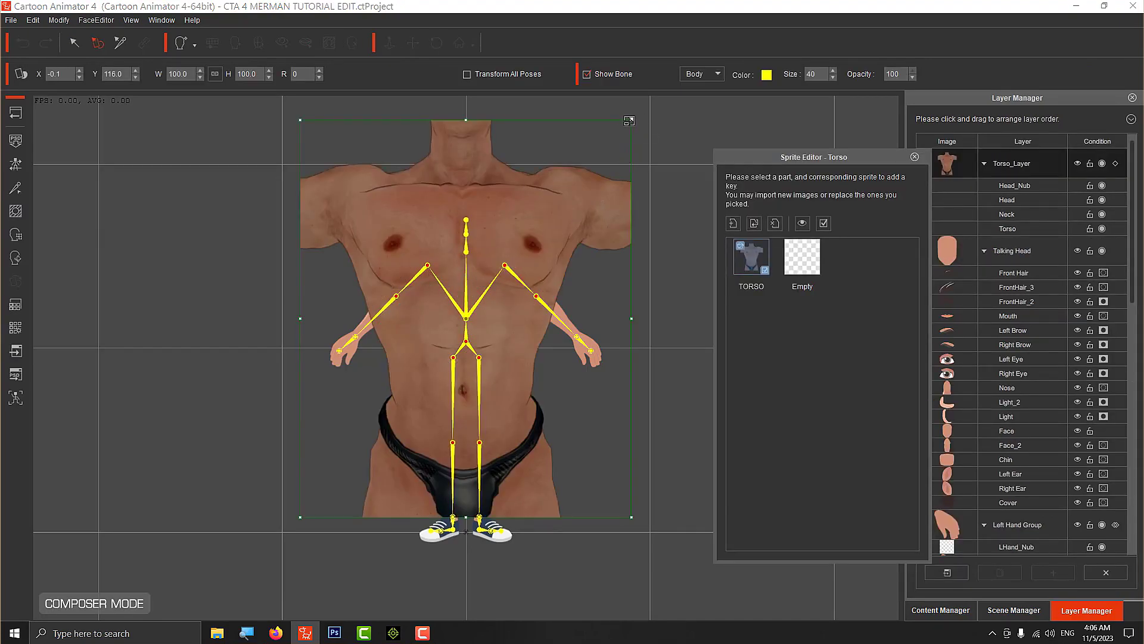
drag(629, 119, 537, 234)
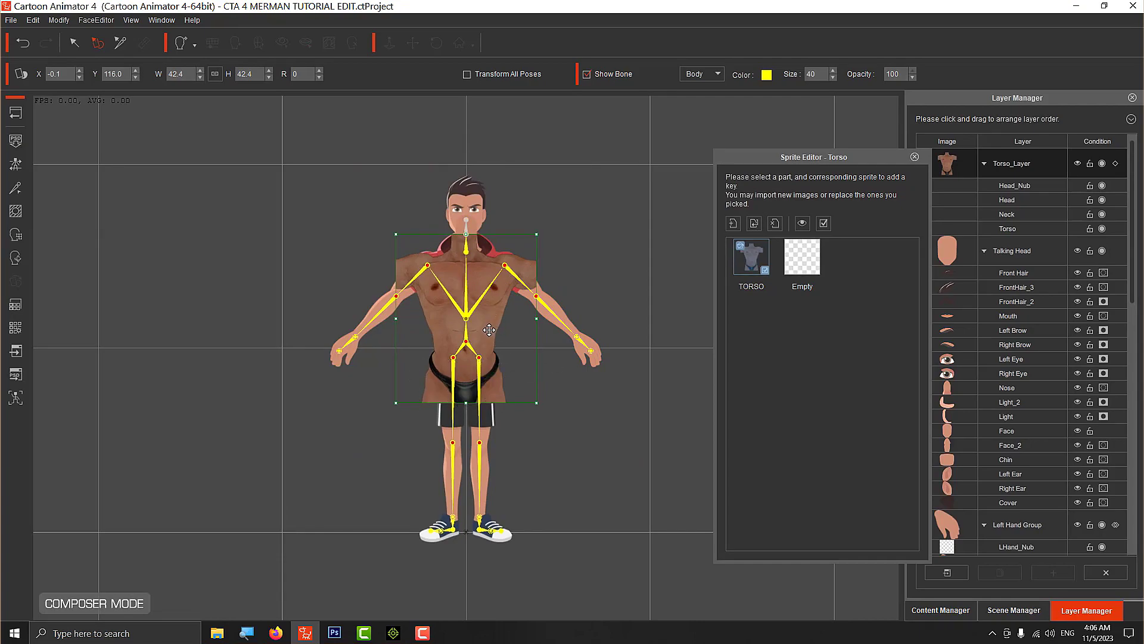
drag(491, 329, 482, 336)
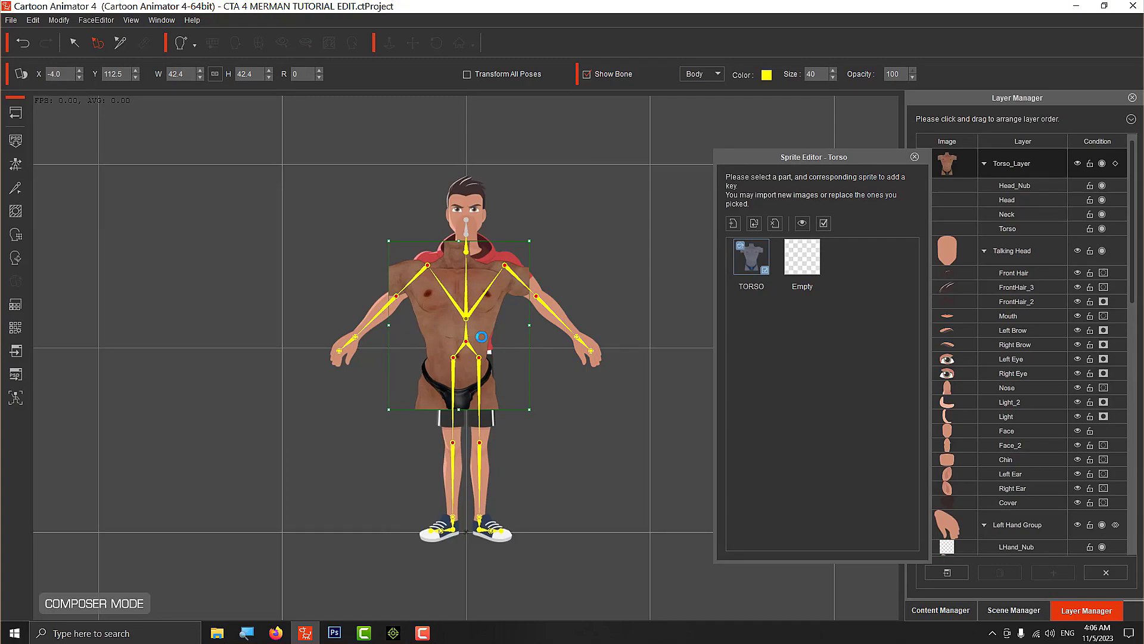
drag(491, 322, 504, 310)
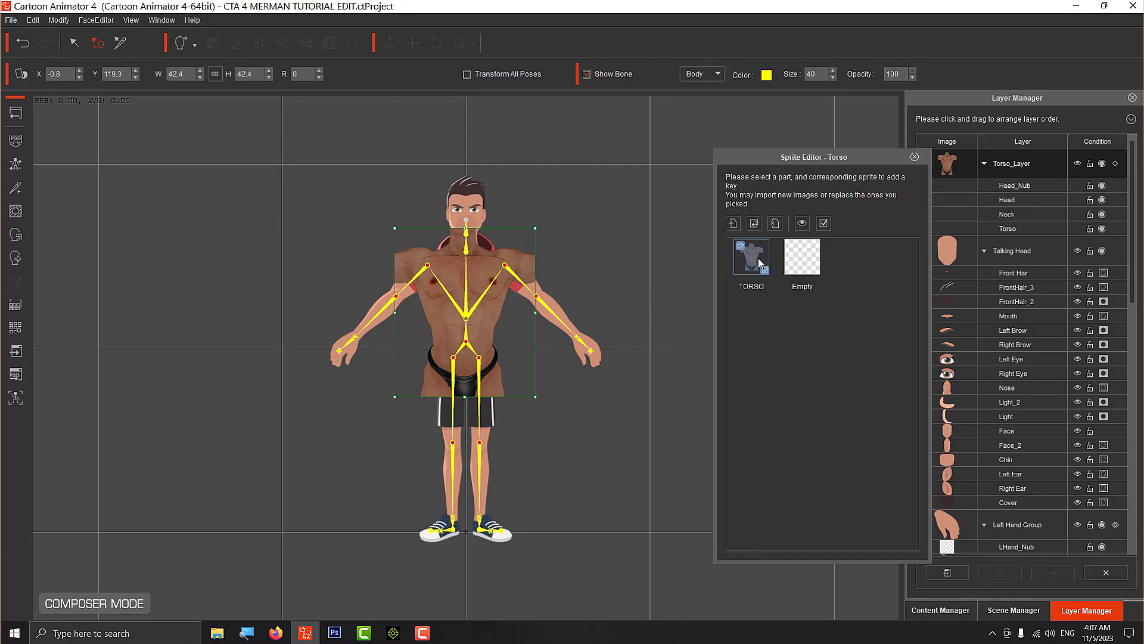
click(915, 157)
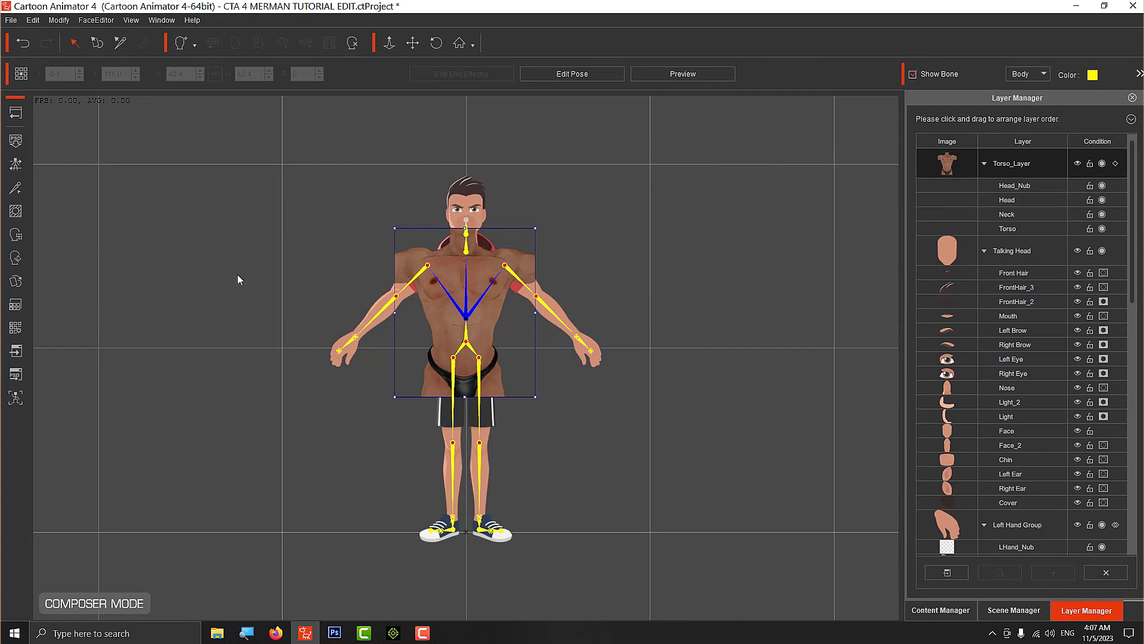
click(15, 117)
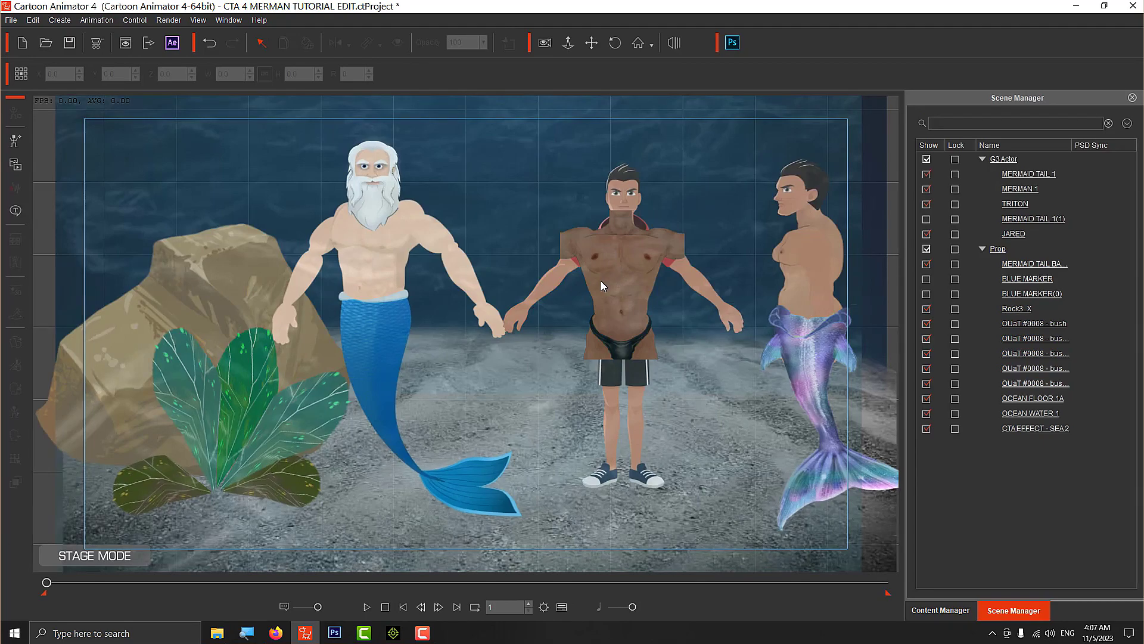
Step: Send the red-shirted character to Photoshop as one head-and-body PSD with Update Multi-angle, and enlarge the Photoshop window
click(623, 286)
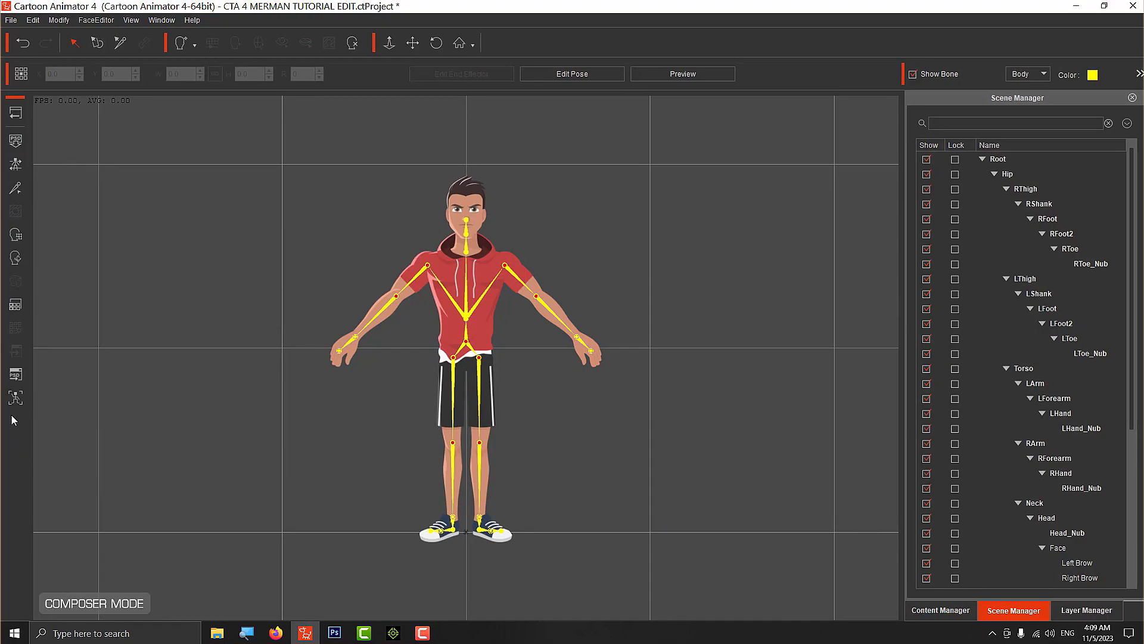
click(16, 374)
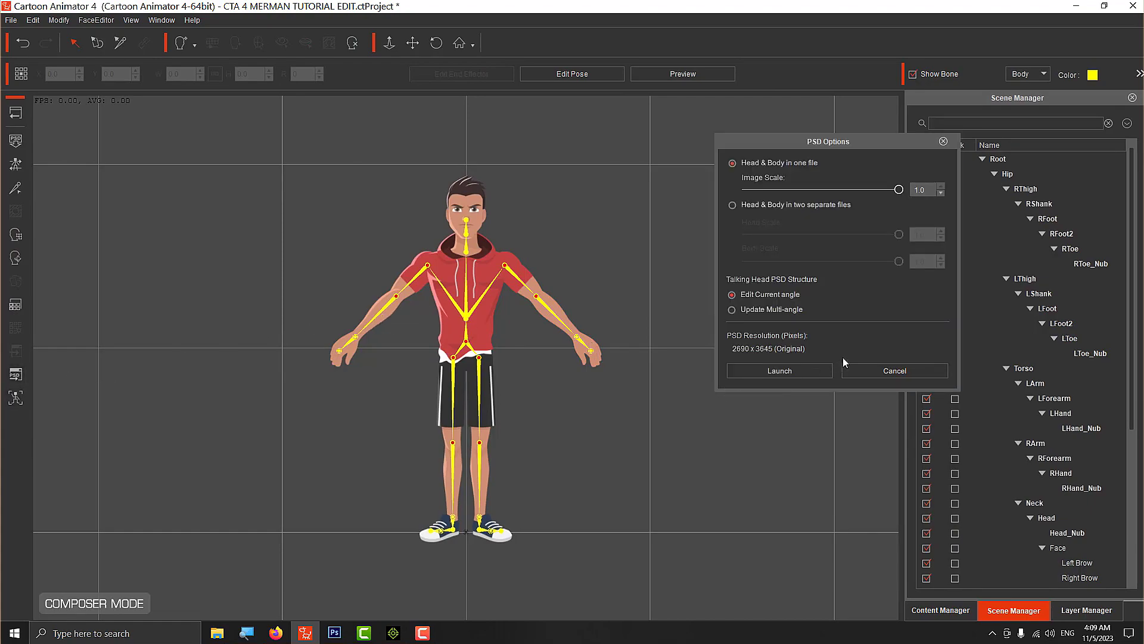
click(775, 312)
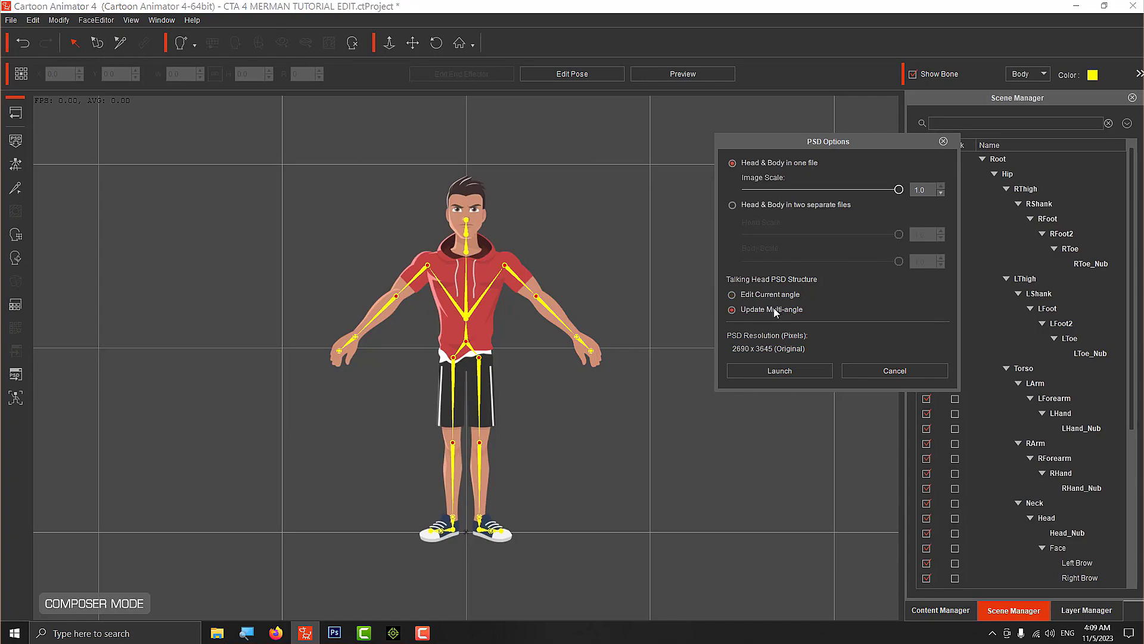
click(792, 368)
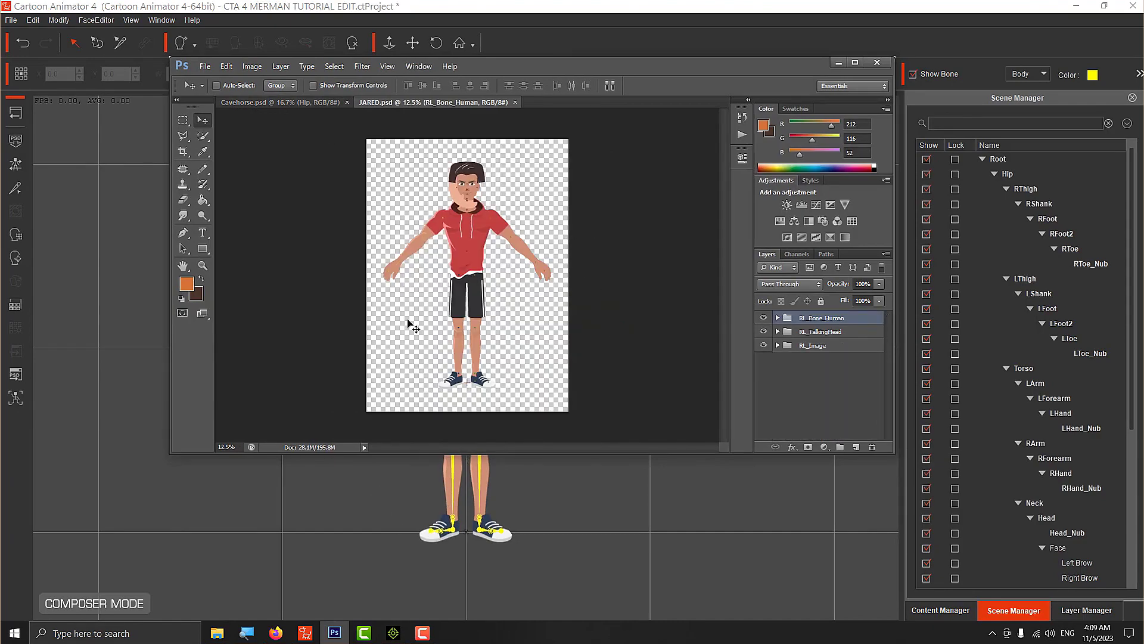
drag(171, 453, 47, 571)
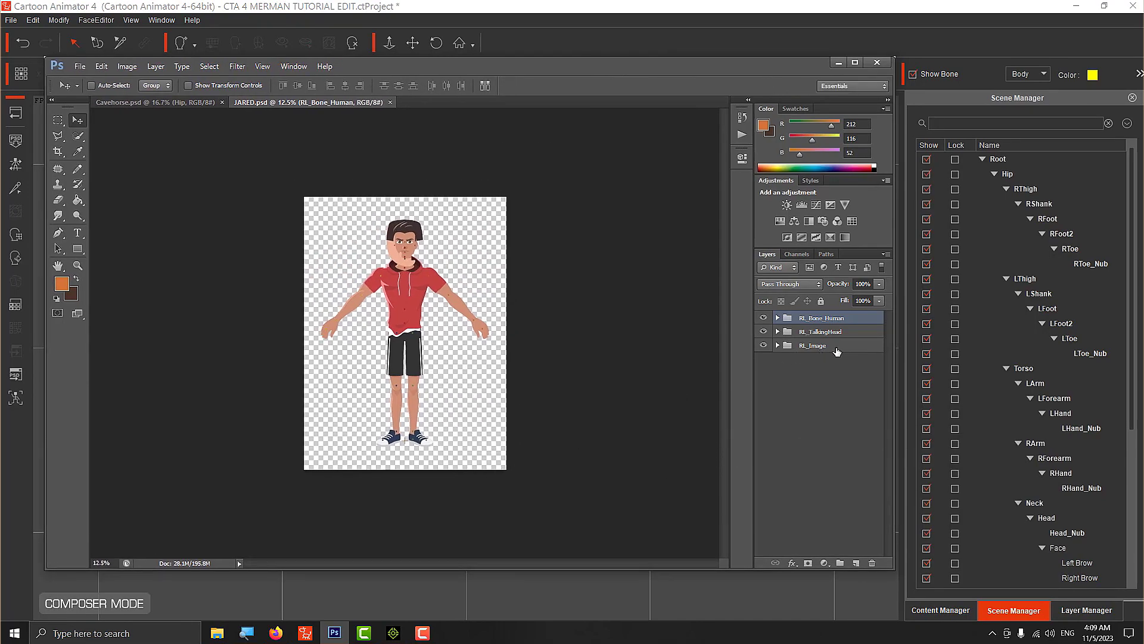
Step: Expand the RL_Image layer group in JARED.psd and bring up the CAVES folder that holds TORSO.png
click(777, 345)
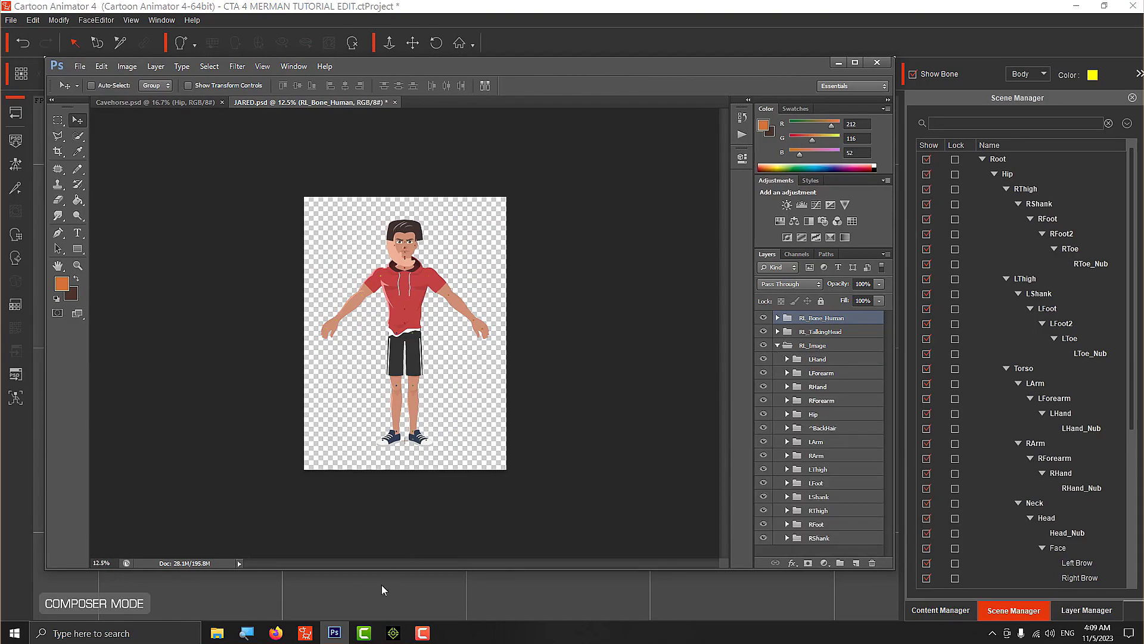
mouse_move(217, 633)
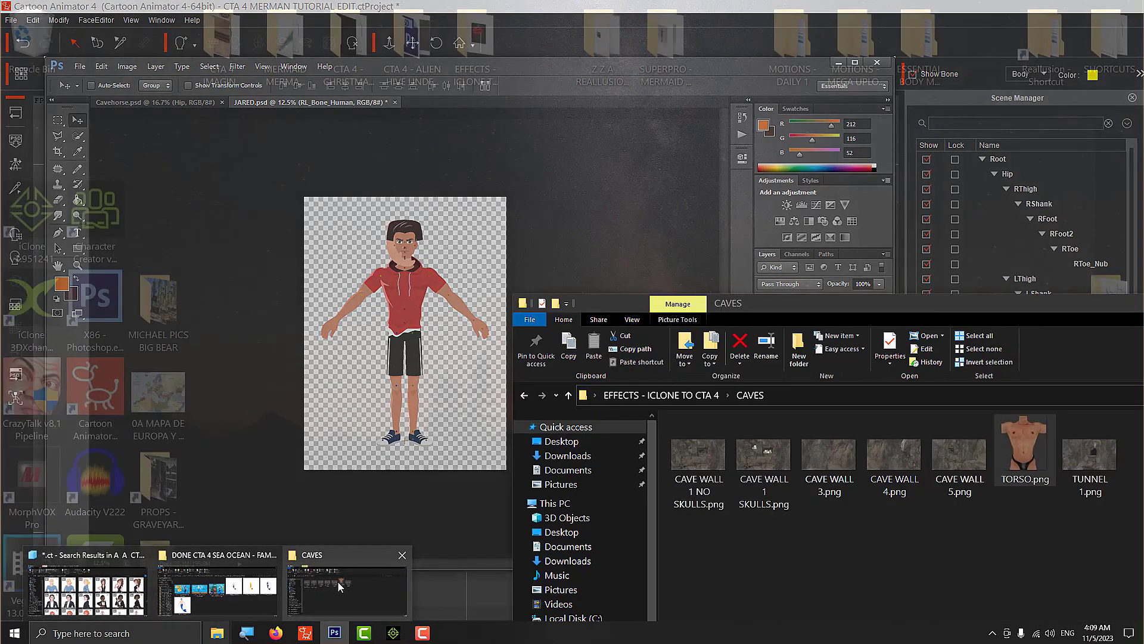
click(337, 580)
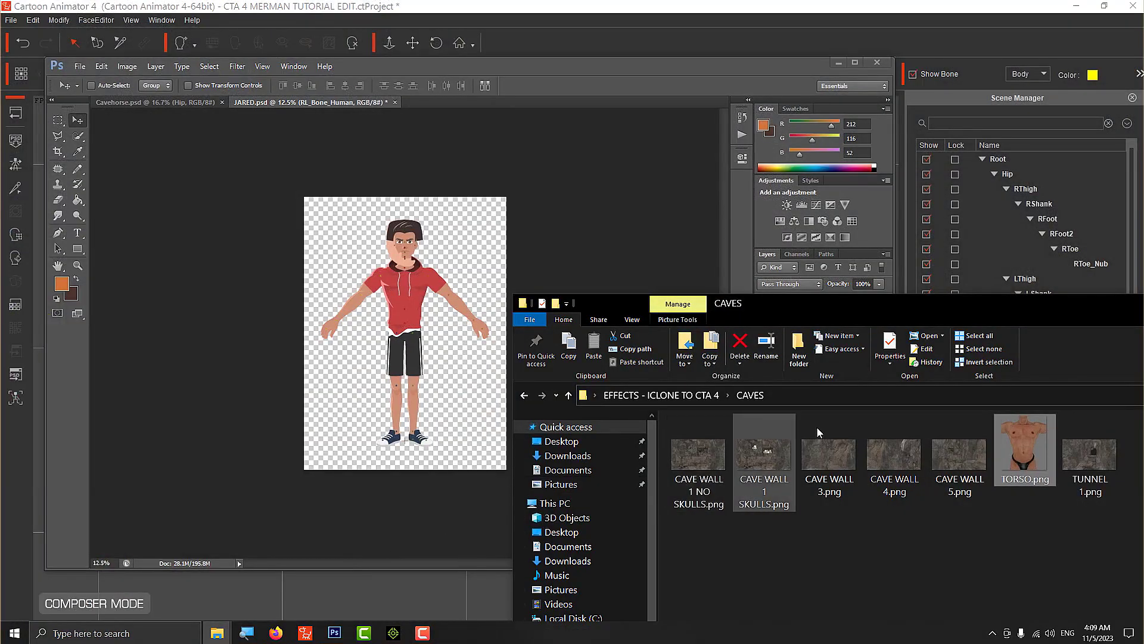
click(927, 293)
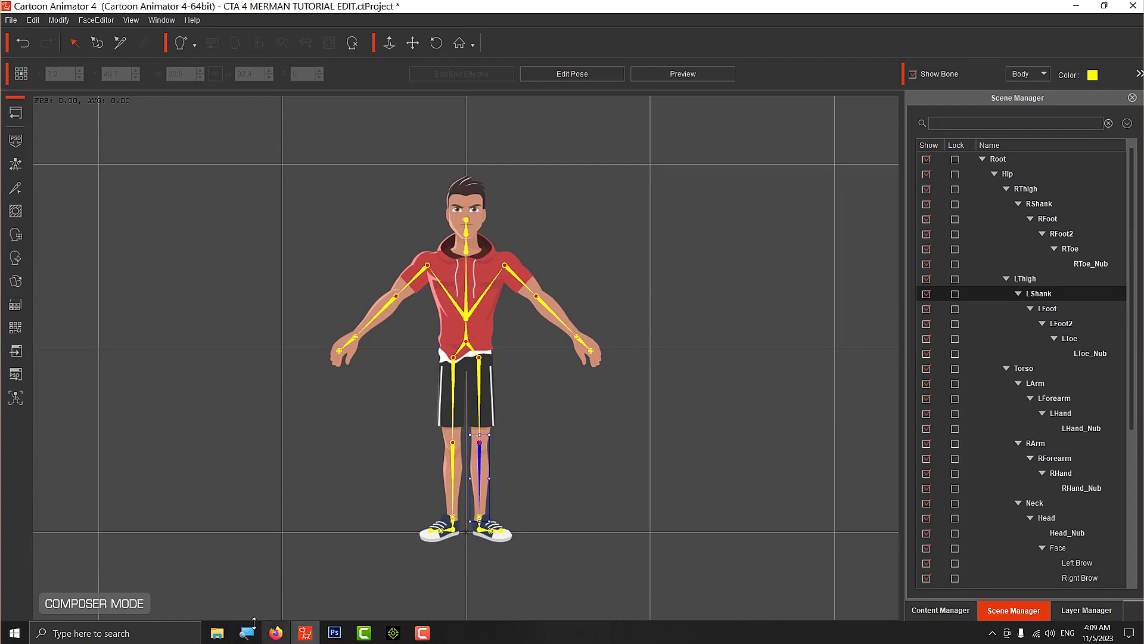
Step: Reopen the CAVES folder over the Cartoon Animator stage and delete TORSO.png from it
mouse_move(337, 639)
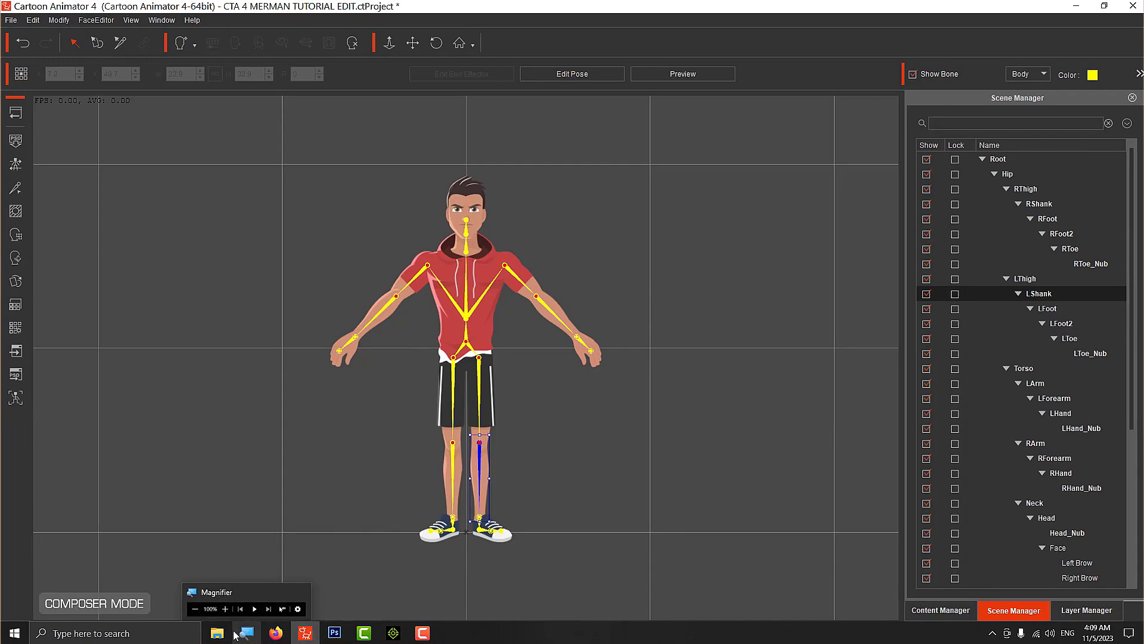
mouse_move(217, 636)
click(306, 598)
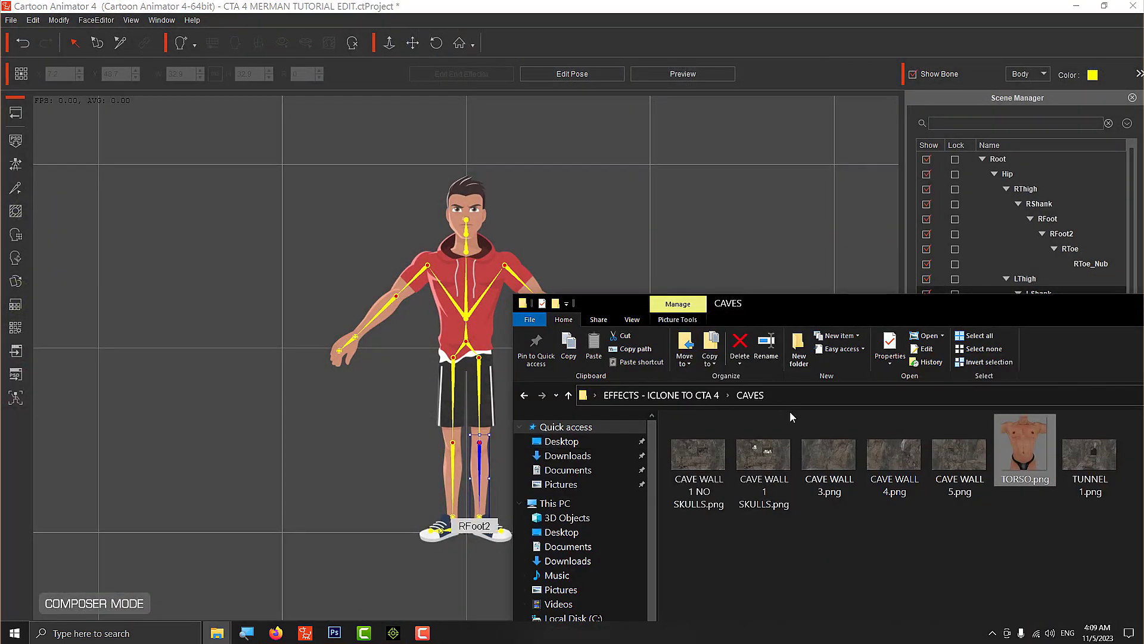
drag(942, 306, 641, 214)
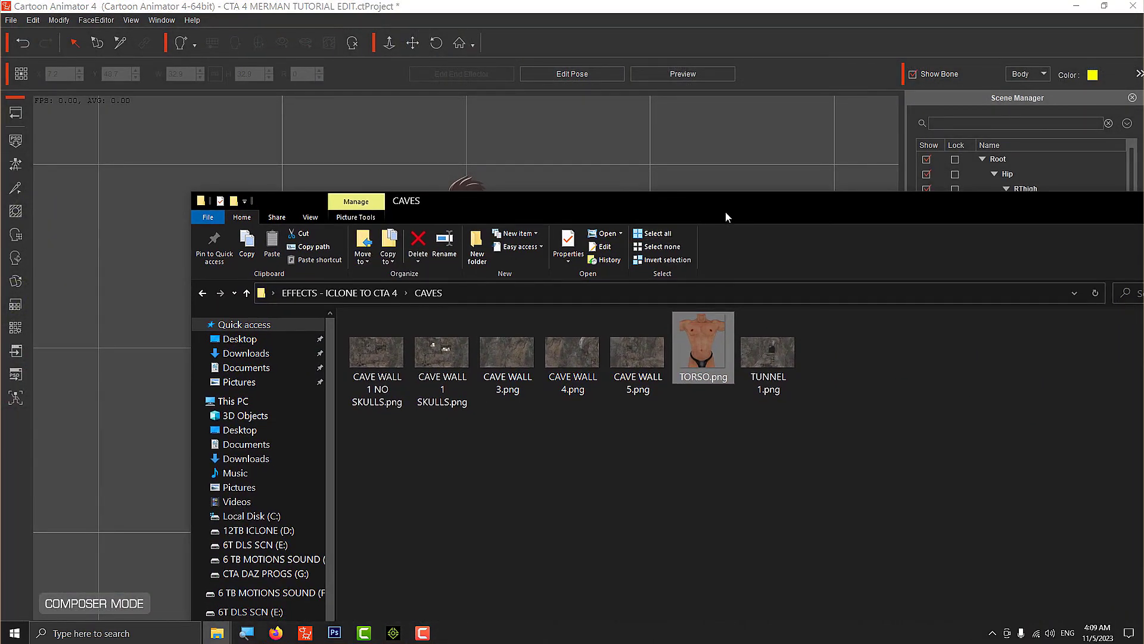
drag(734, 208, 631, 174)
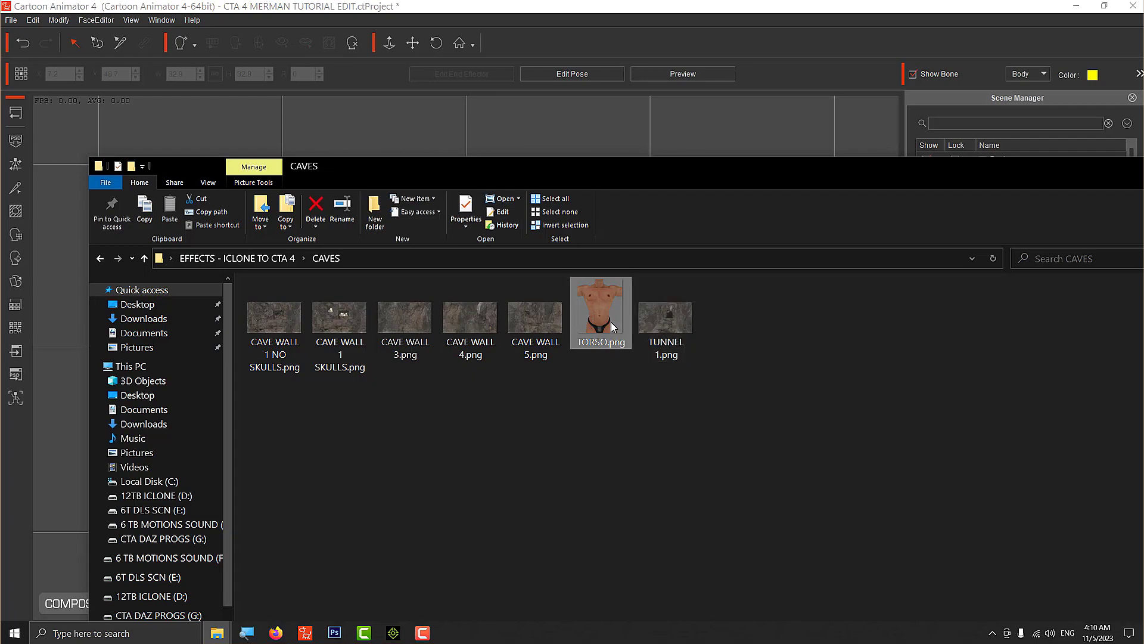
key(Delete)
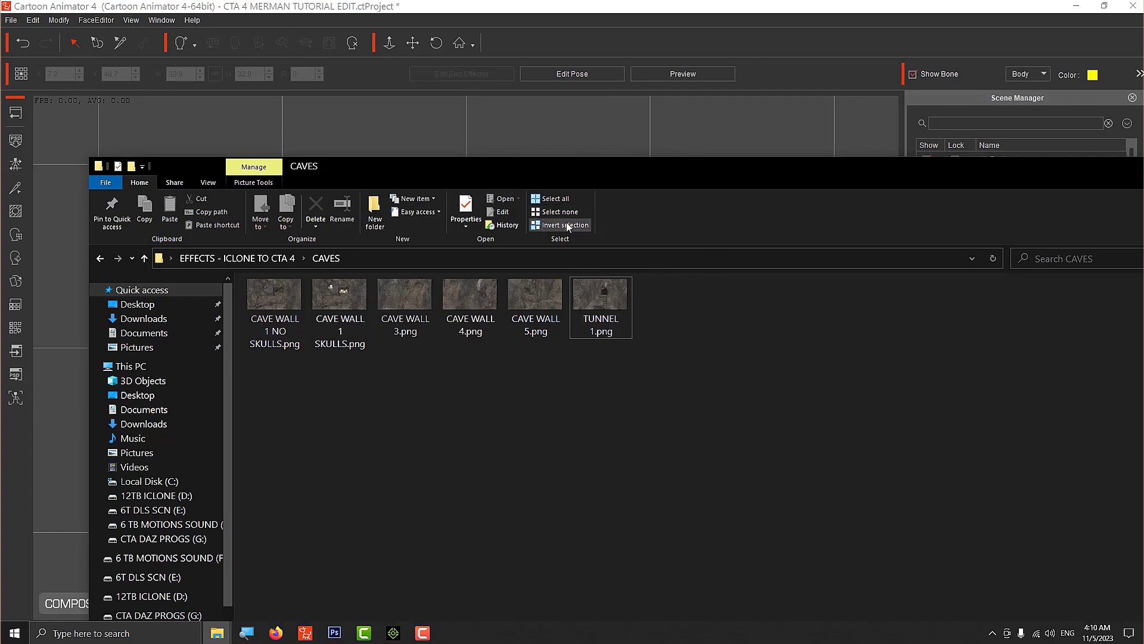
click(426, 635)
click(901, 557)
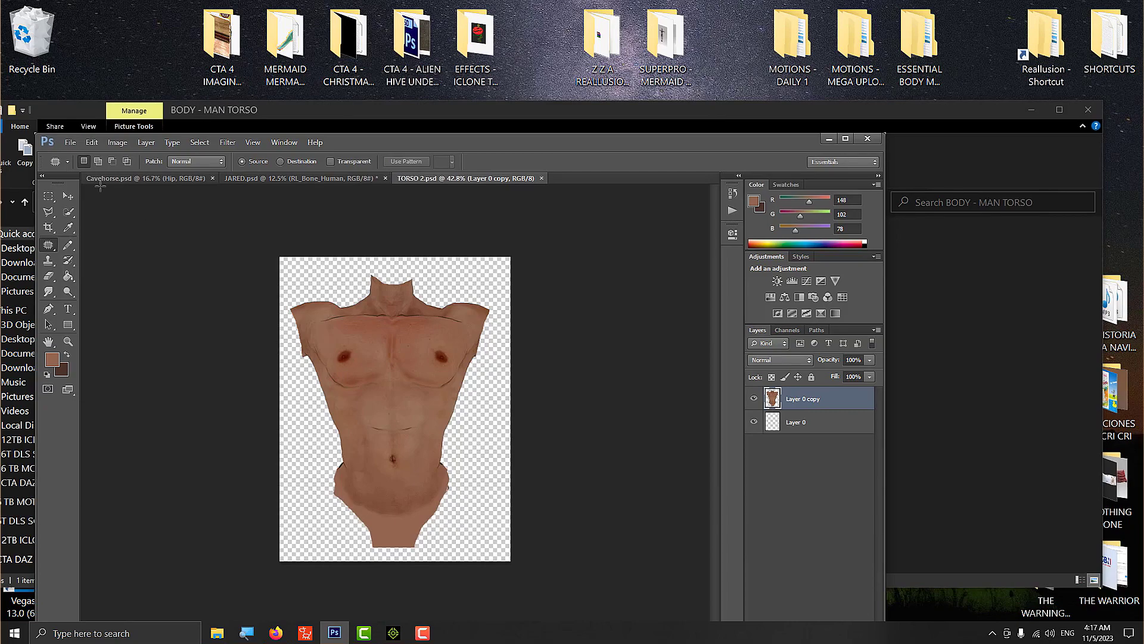
Step: Copy the entire torso canvas from TORSO 2.psd, try pasting it into JARED.psd, and remove the pasted layer
click(53, 196)
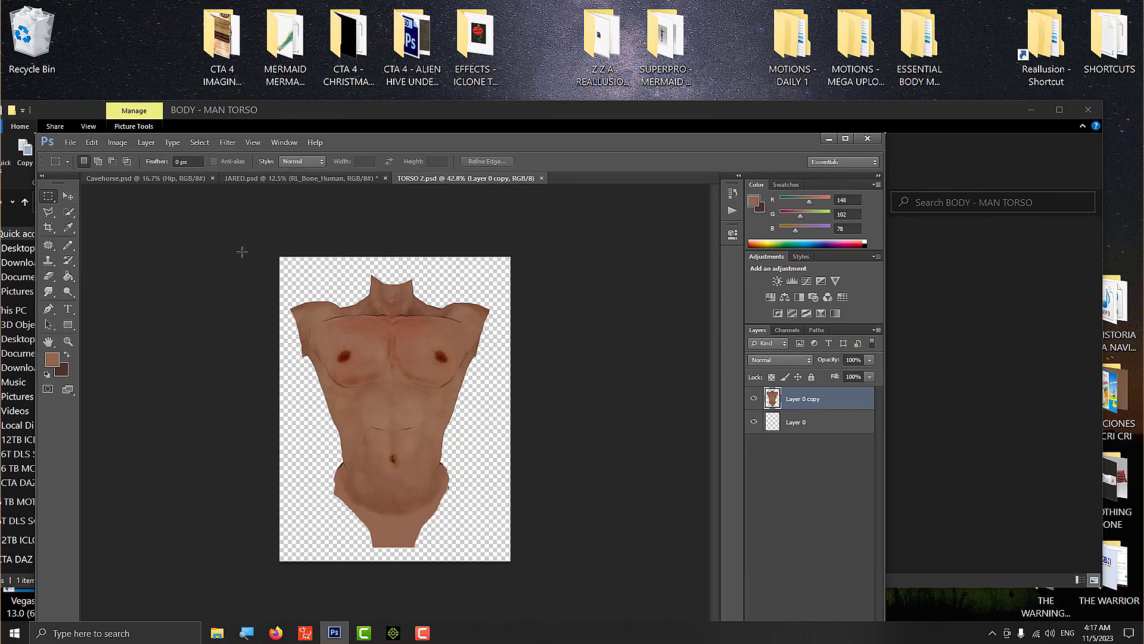
drag(251, 206, 655, 620)
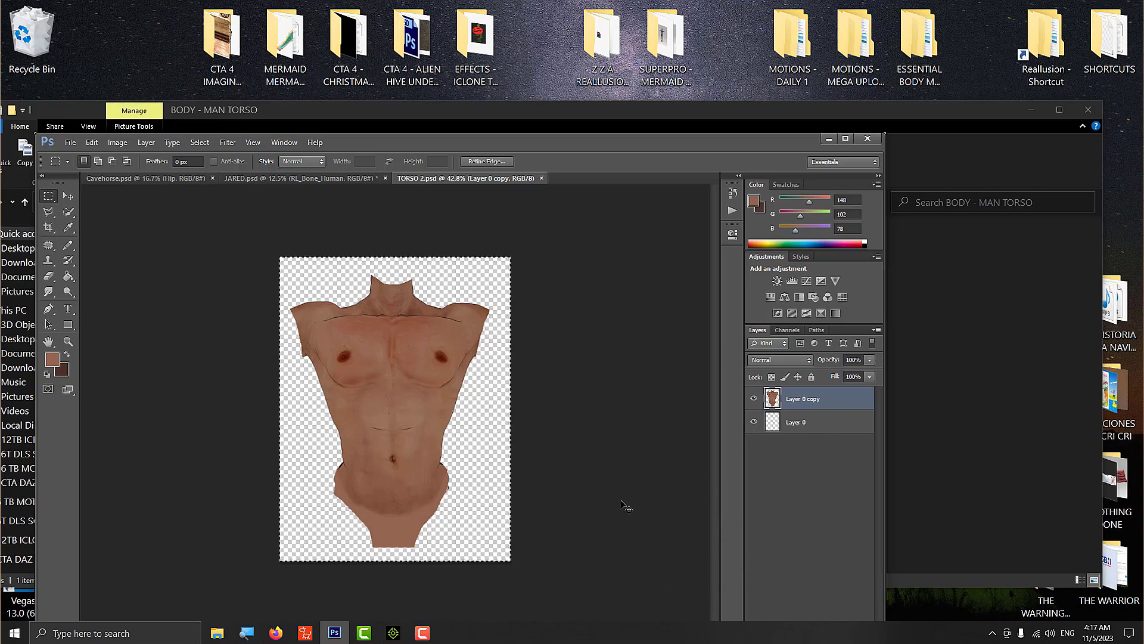
click(295, 174)
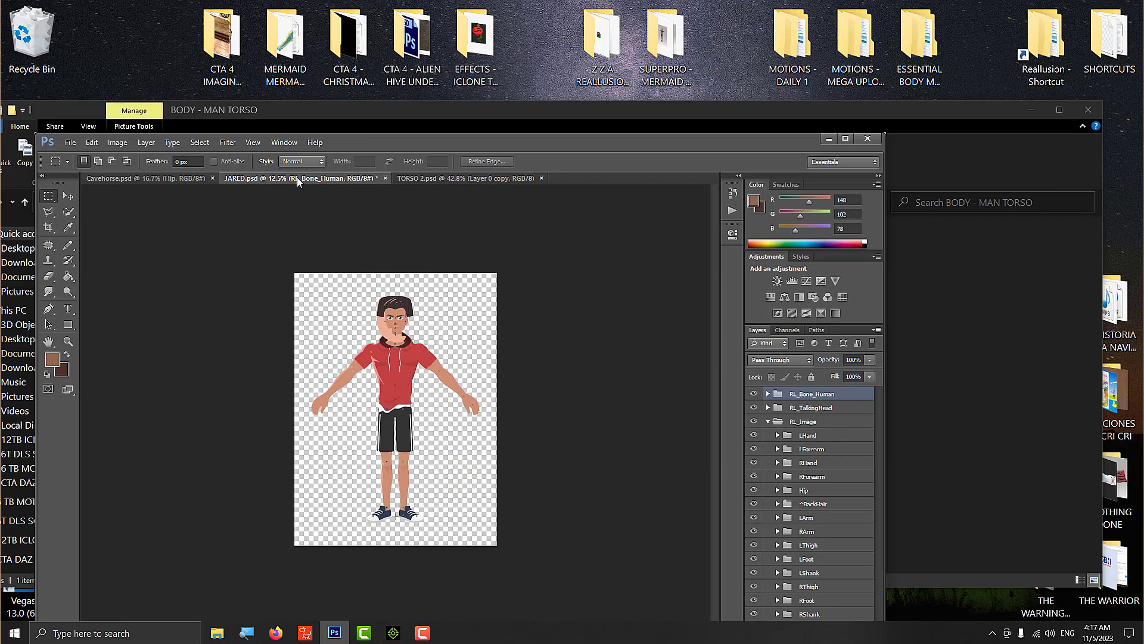
key(ctrl+v)
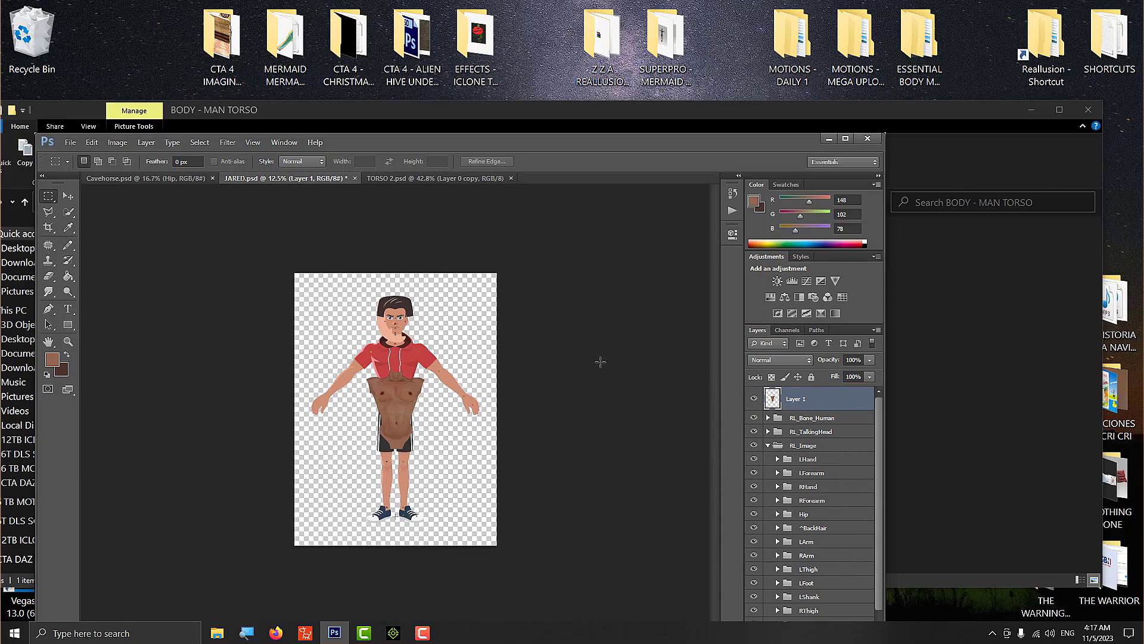
key(Delete)
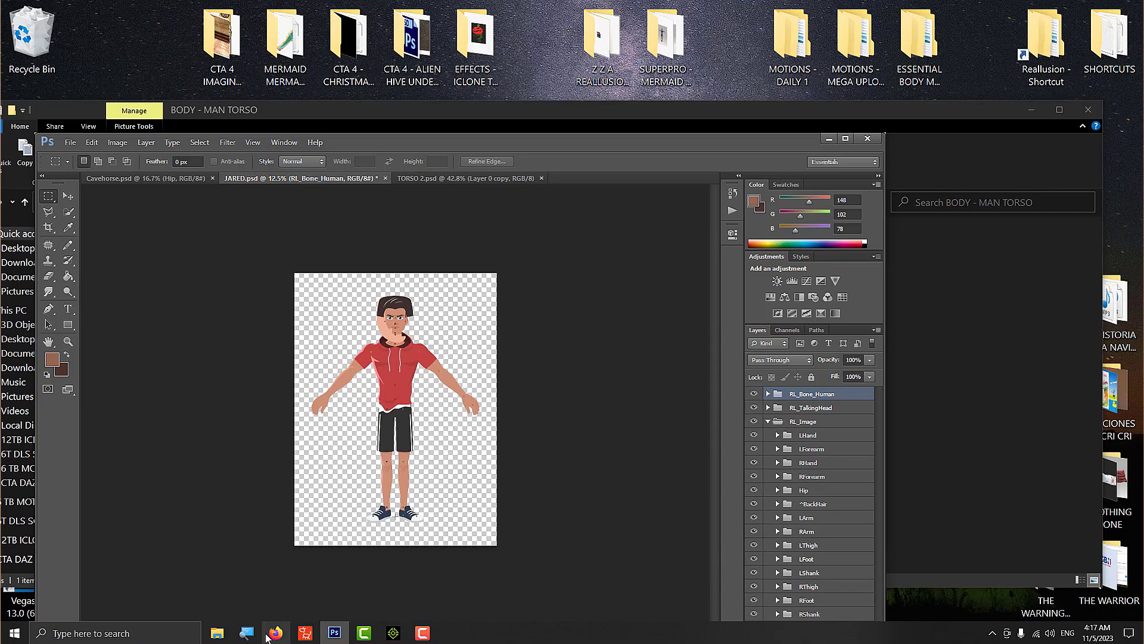
Step: Magnify the screen to 275% around the layer list, expand the Hip group and select its Hip_F layer
click(247, 633)
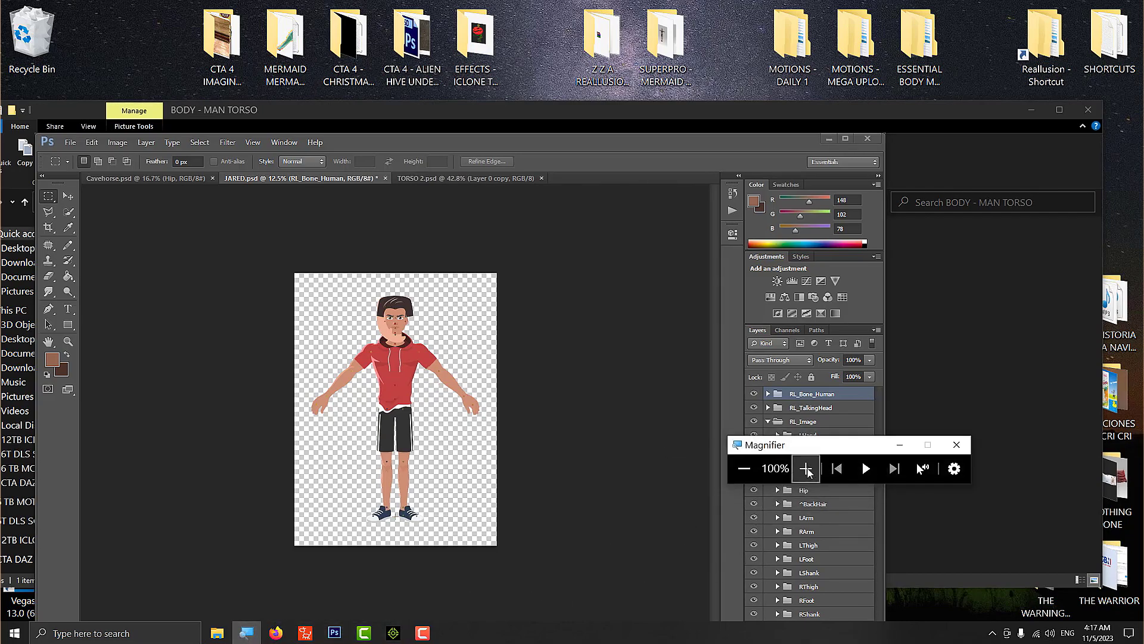
click(805, 469)
click(806, 469)
click(806, 469)
click(805, 474)
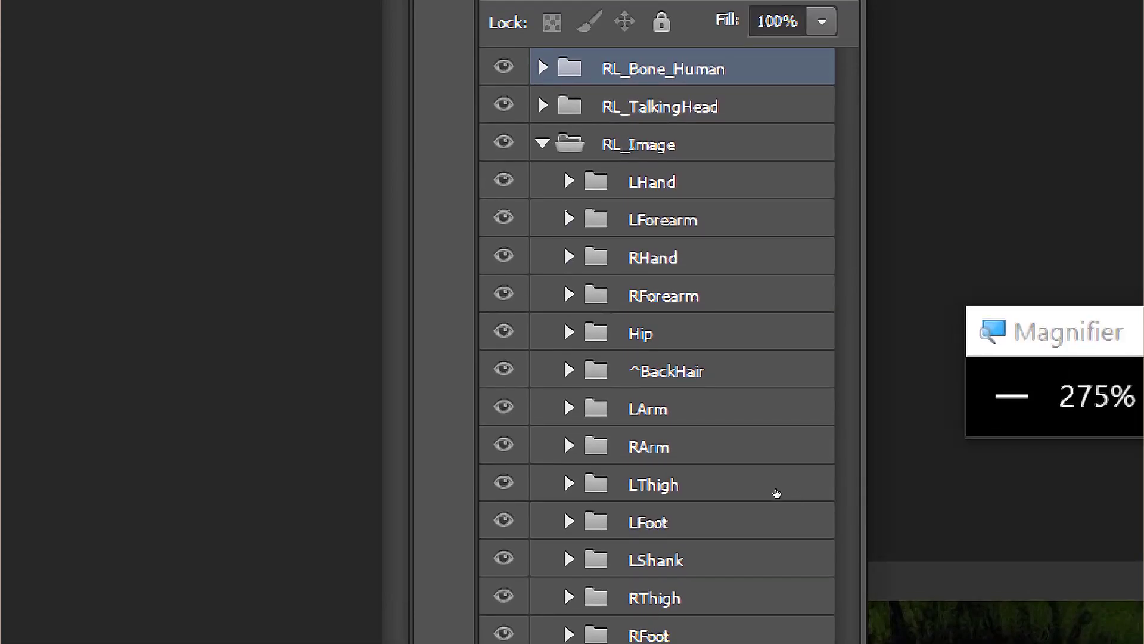
click(715, 384)
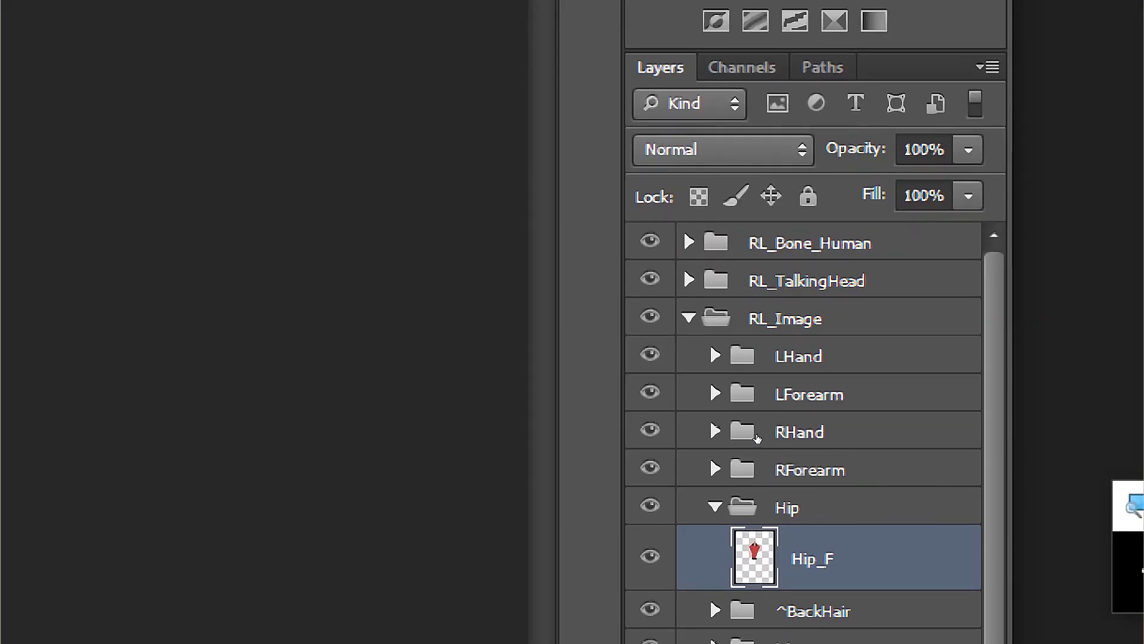
Step: Hide the LHand, LForearm, RHand, RForearm and ^BackHair groups inside RL_Image
click(650, 355)
click(650, 393)
click(650, 430)
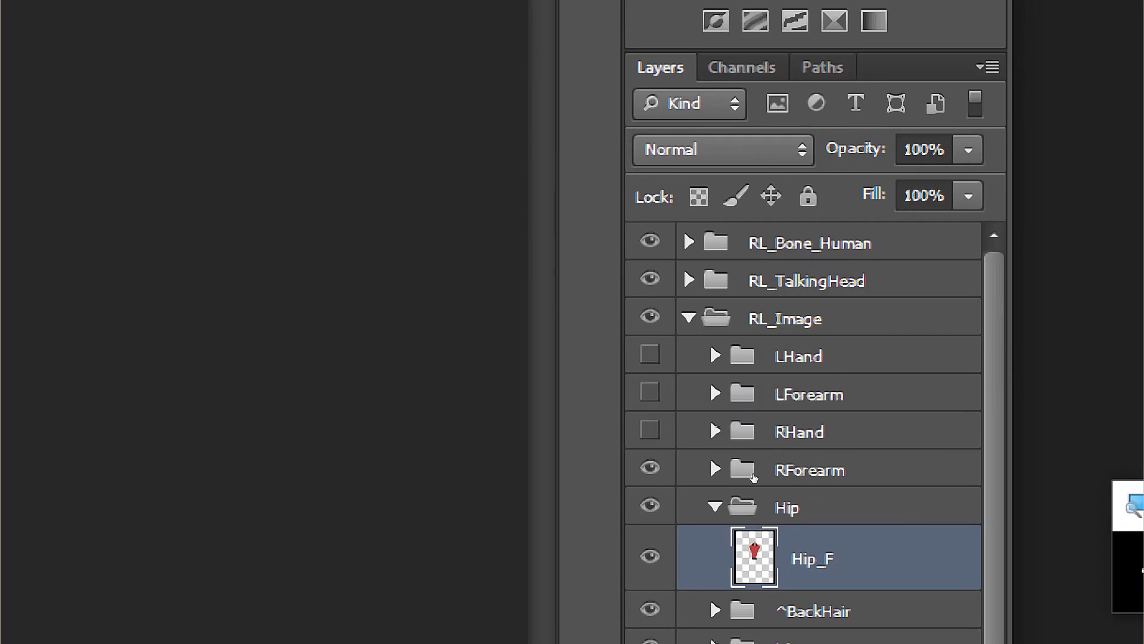
click(651, 468)
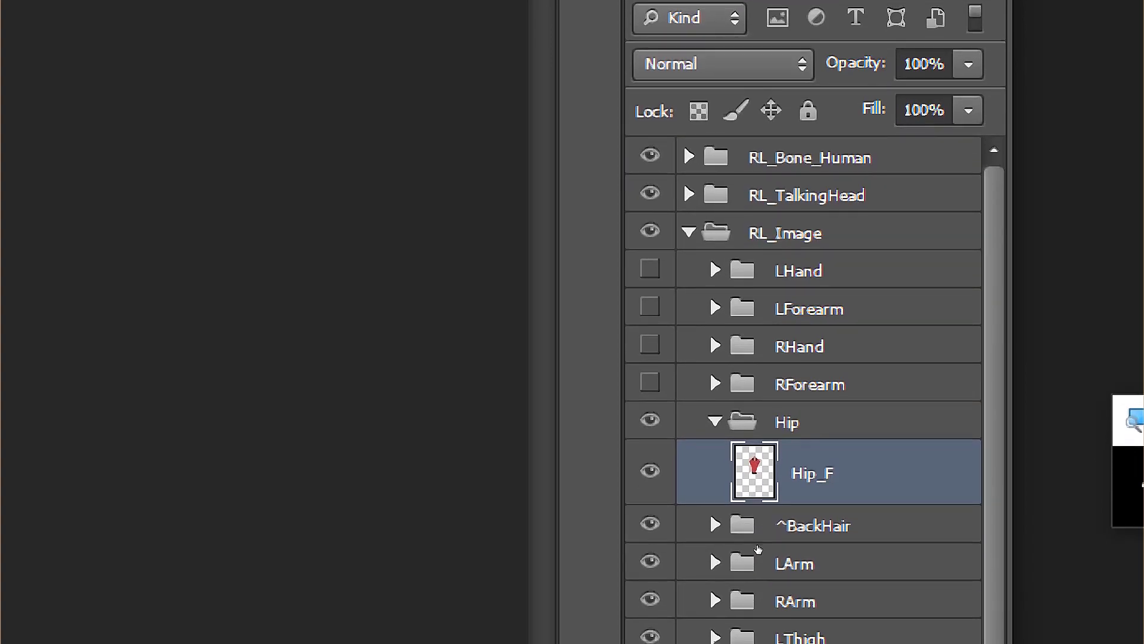
click(650, 523)
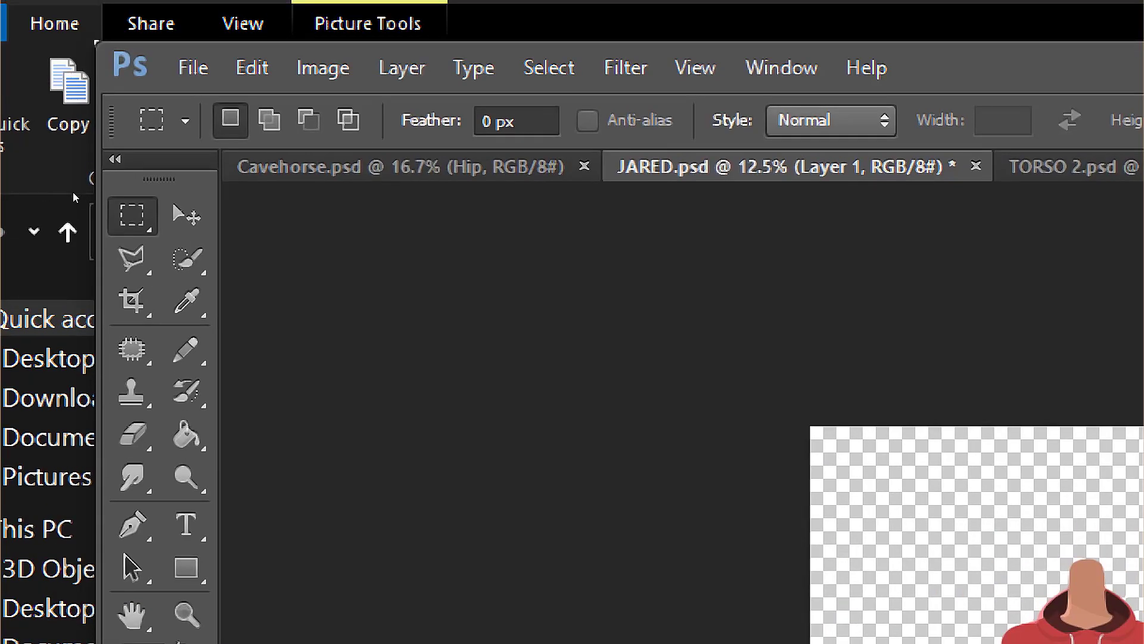
Step: Move the pasted torso layer up over the red hoodie so its neck and shoulders line up with the original body
key(v)
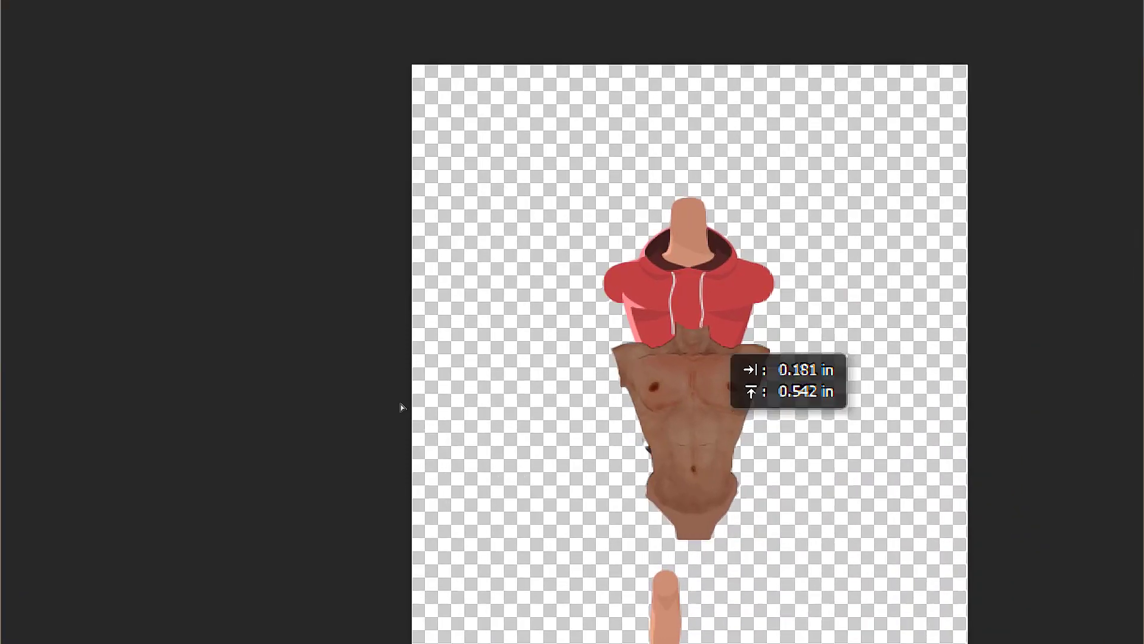
drag(400, 404, 399, 374)
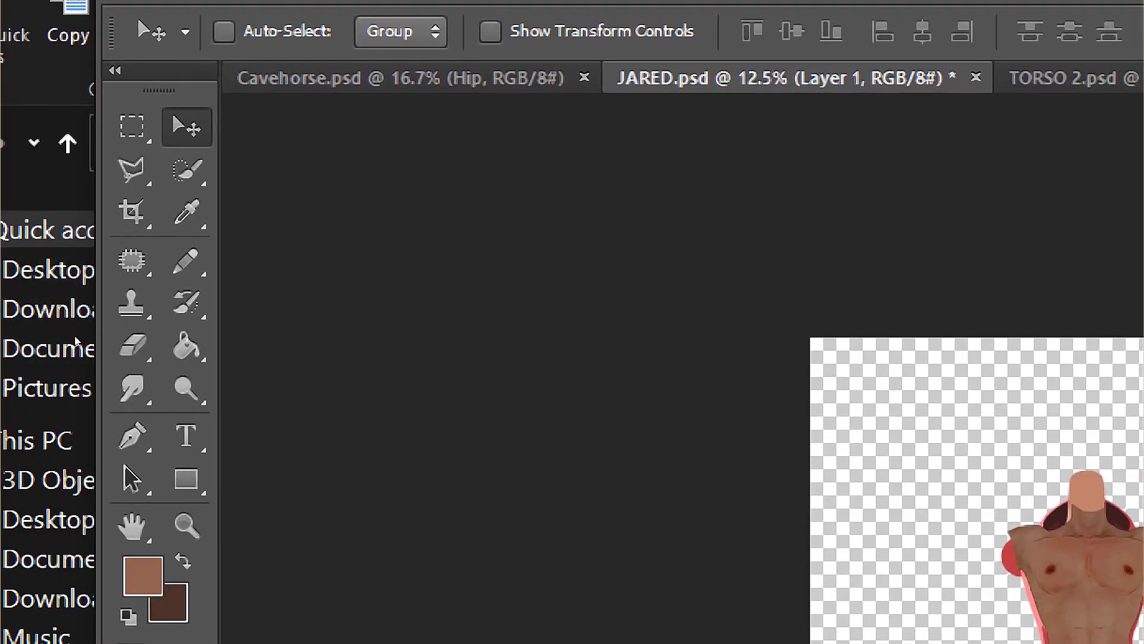
key(z)
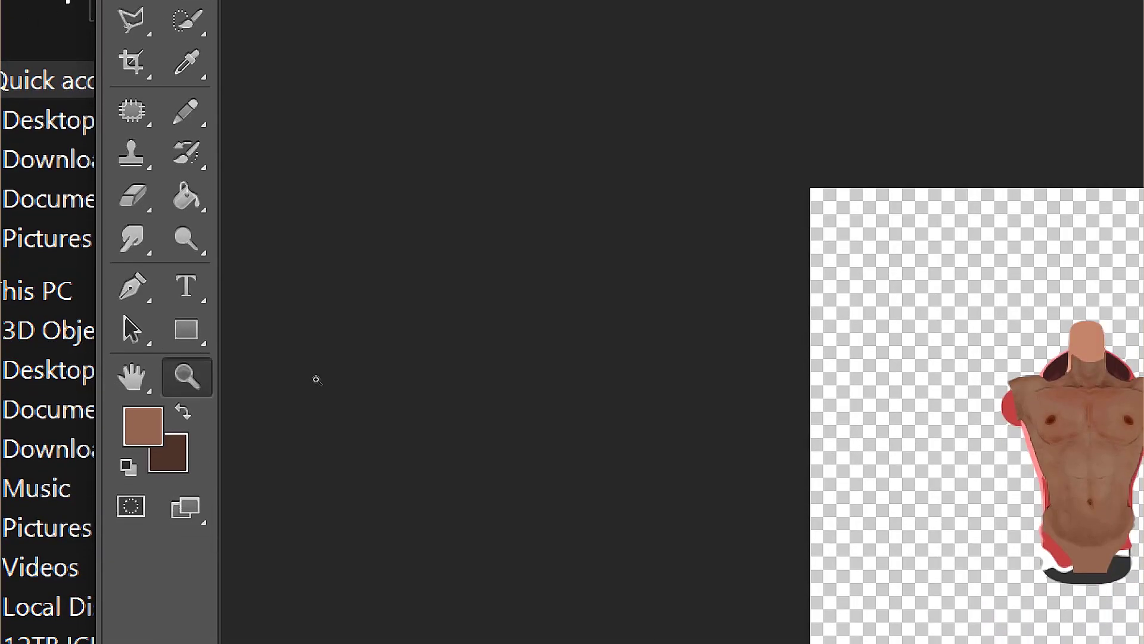
drag(316, 380, 424, 406)
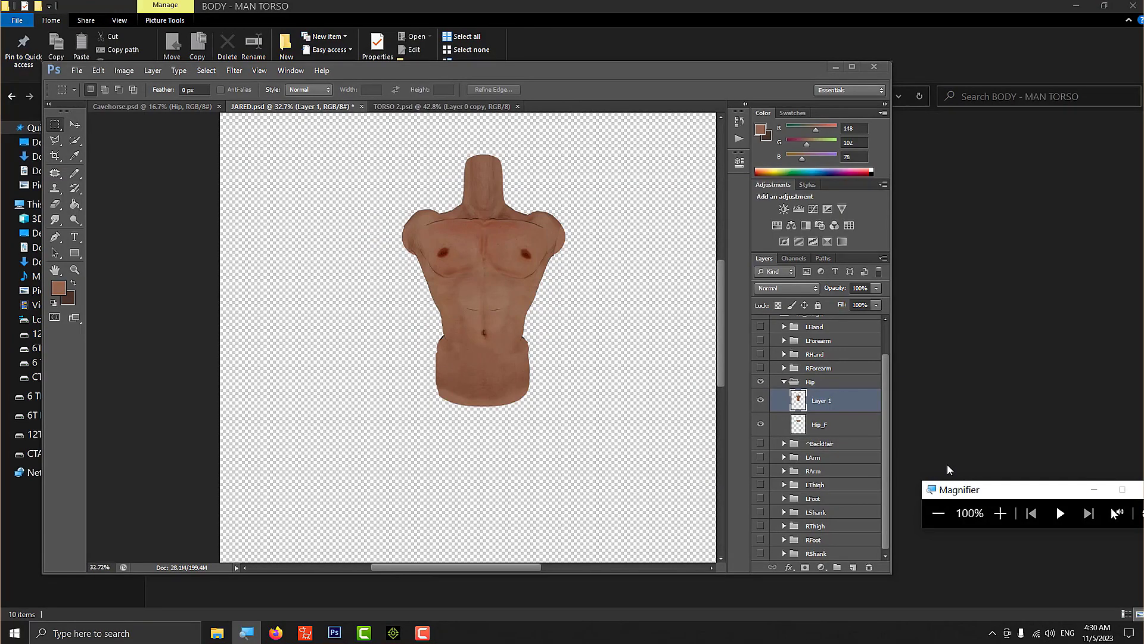
Step: Toggle Layer 1 off and on to examine the Hip_F artwork underneath the new torso
click(761, 400)
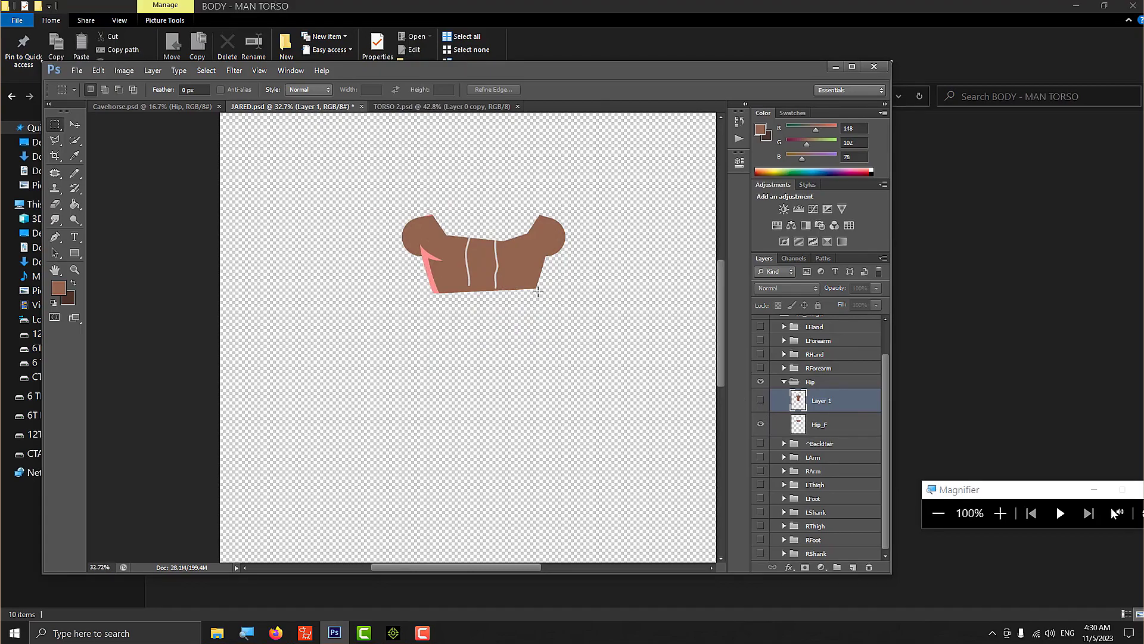
click(761, 400)
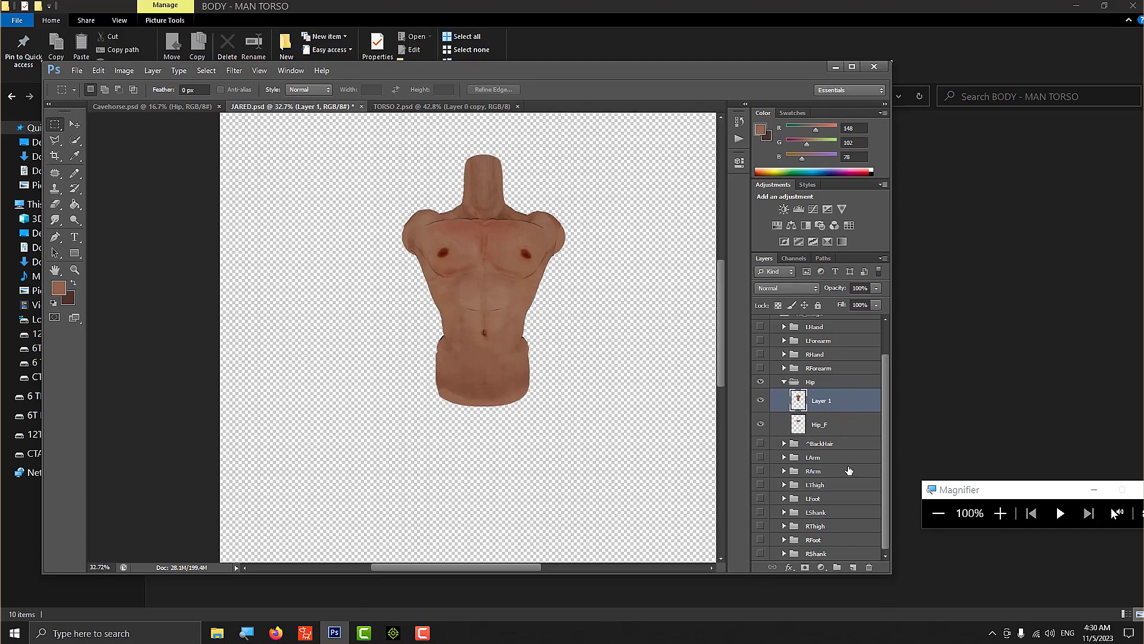
Step: Magnify the screen to 325% around the Hip group and copy the Hip_F layer's name
click(1000, 513)
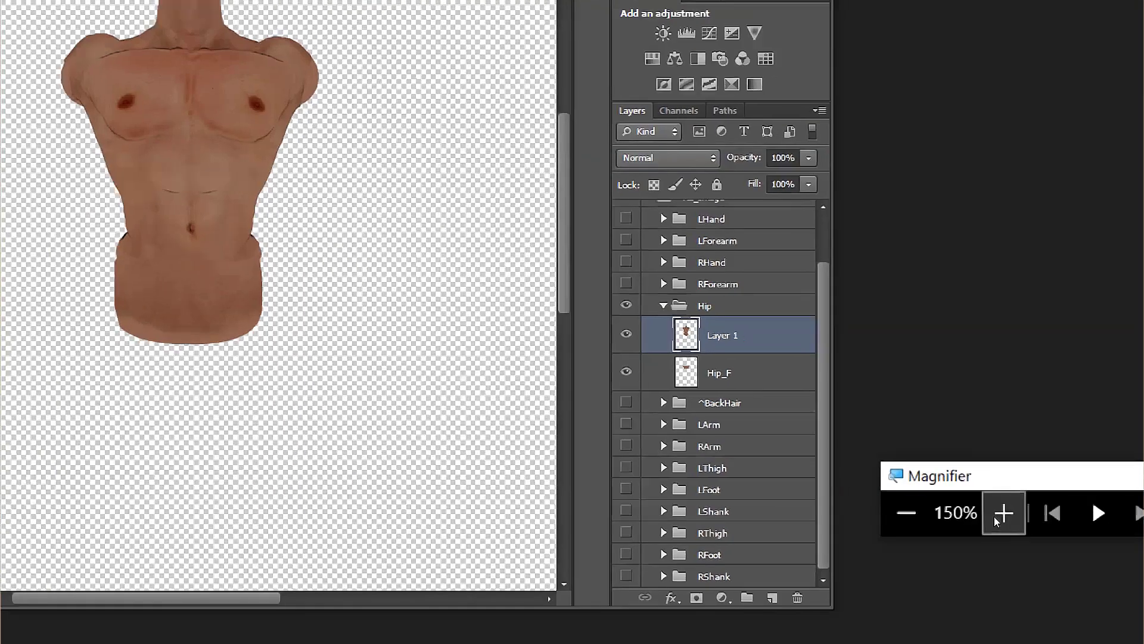
click(1000, 513)
click(1000, 513)
click(1000, 513)
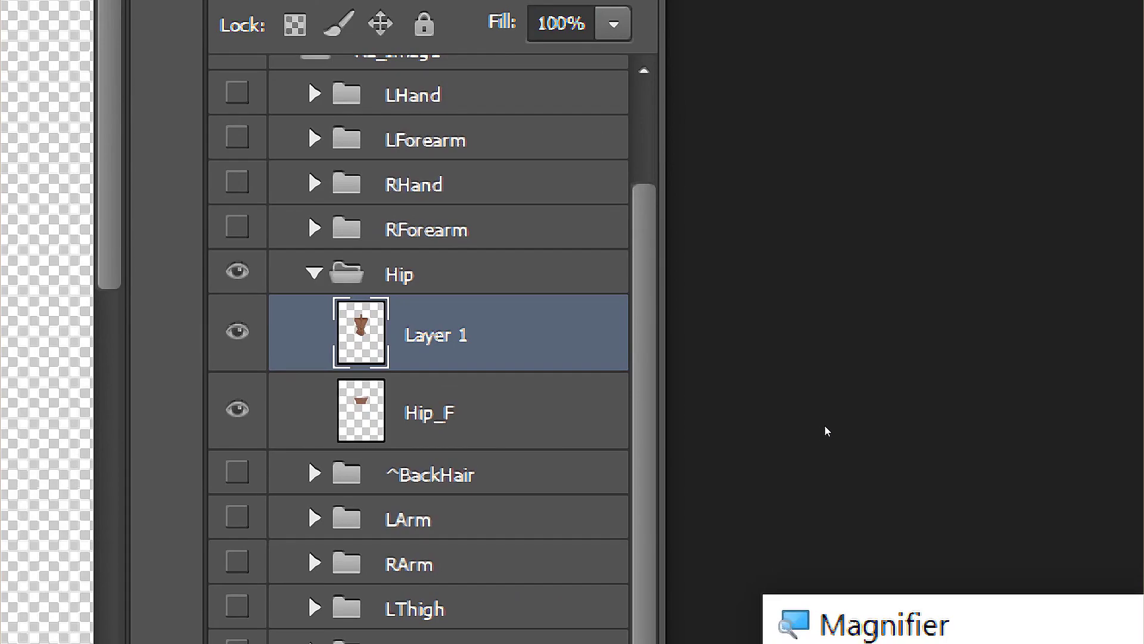
click(824, 429)
key(alt+bracketleft)
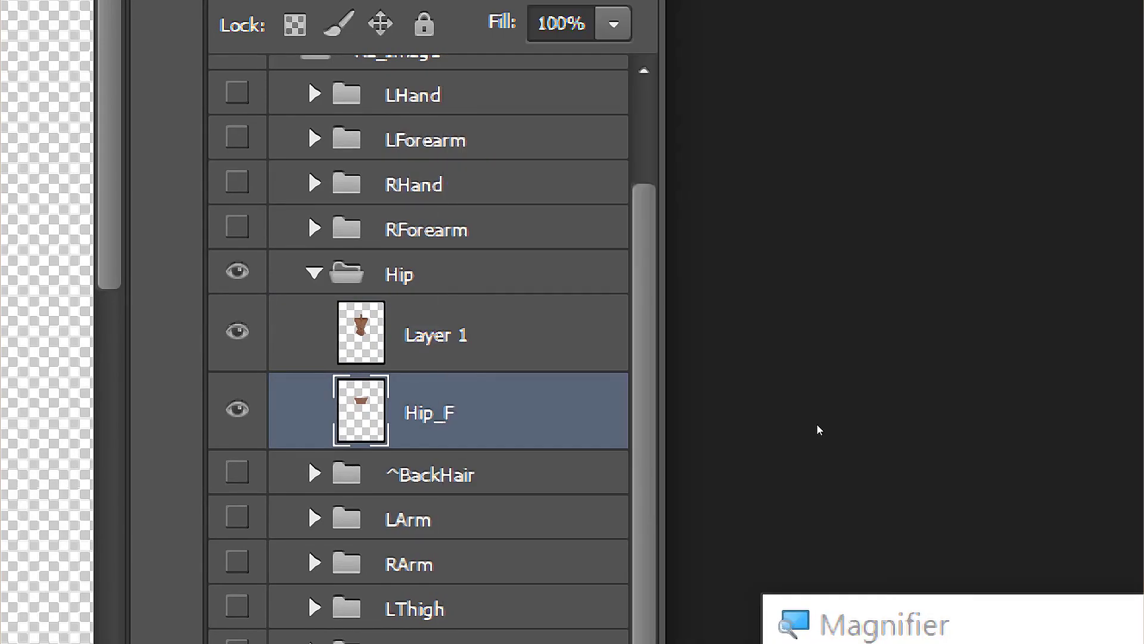
double_click(429, 412)
right_click(432, 421)
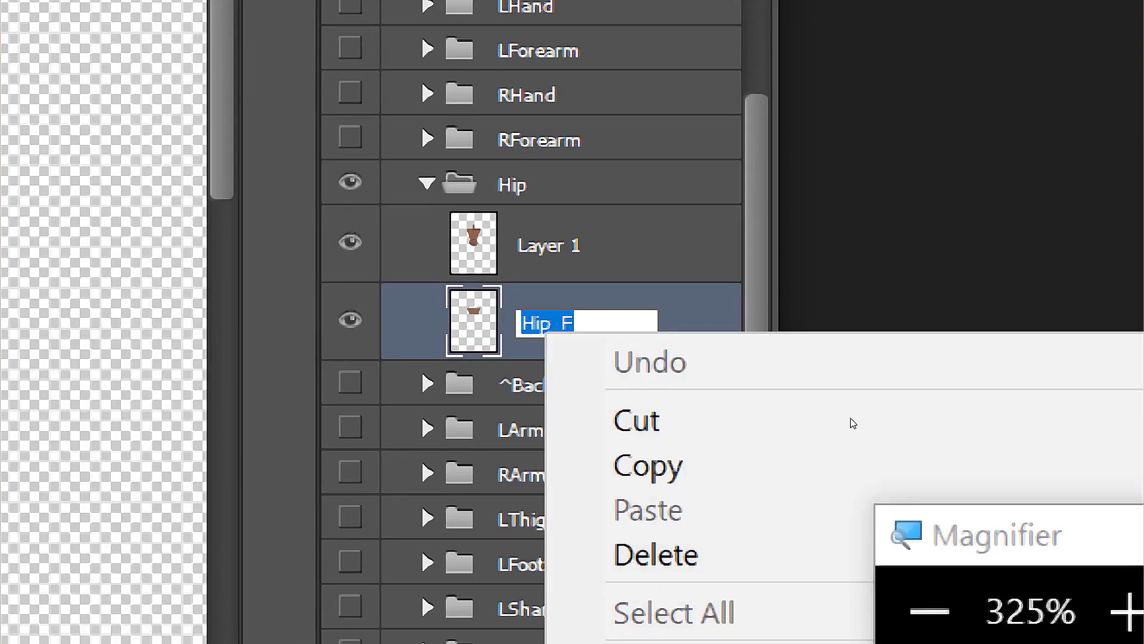
click(861, 469)
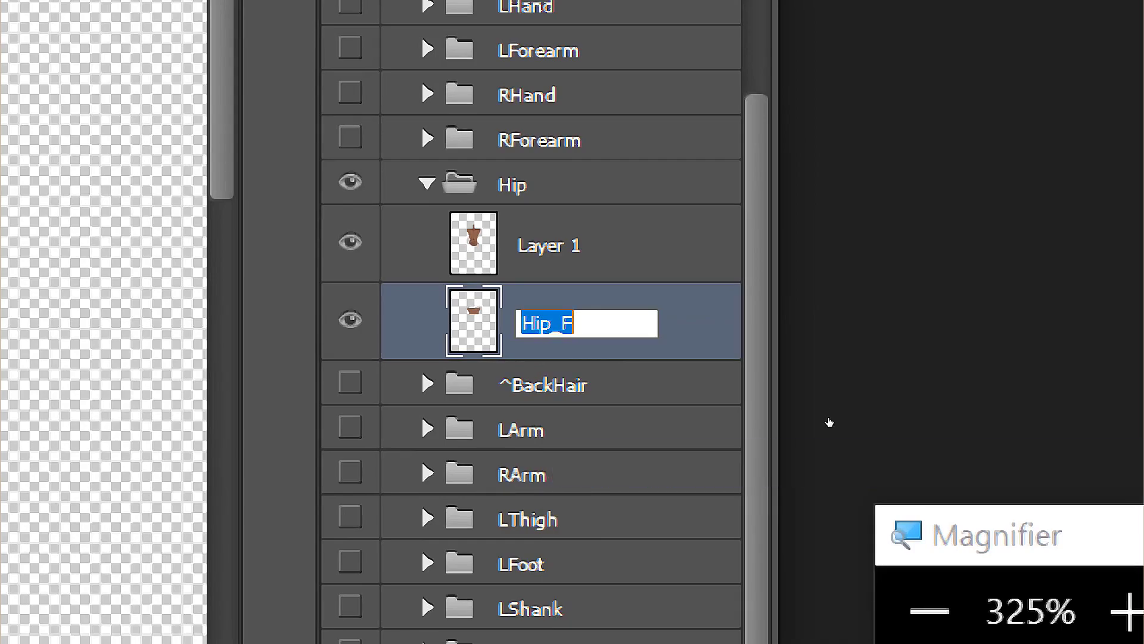
Step: Merge Layer 1 down into the Hip_F layer
key(alt+bracketright)
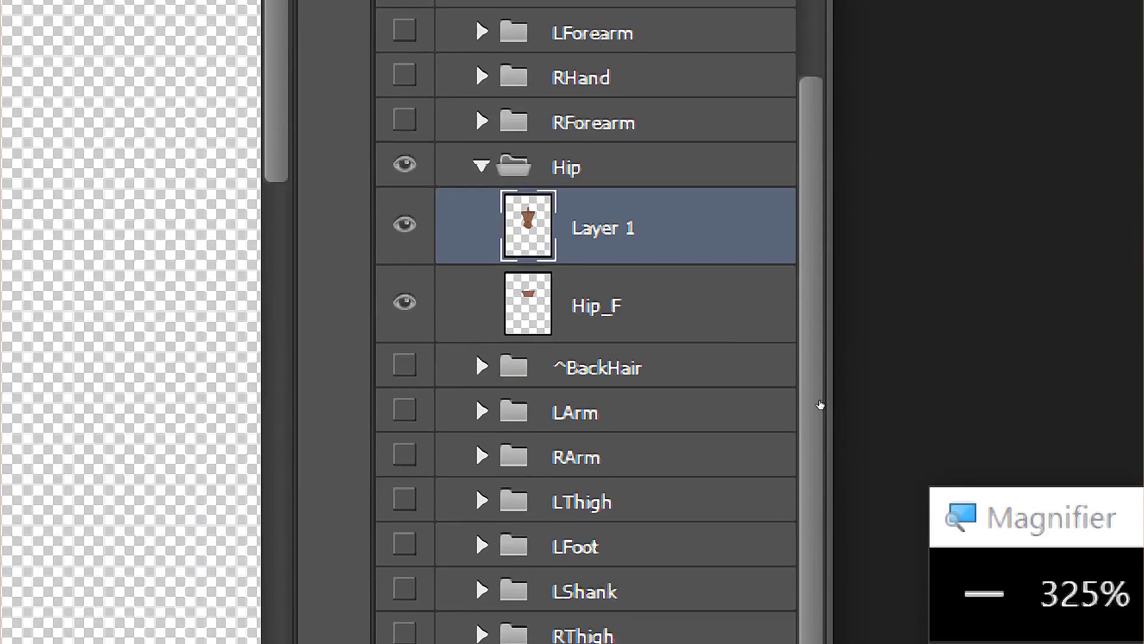
right_click(820, 405)
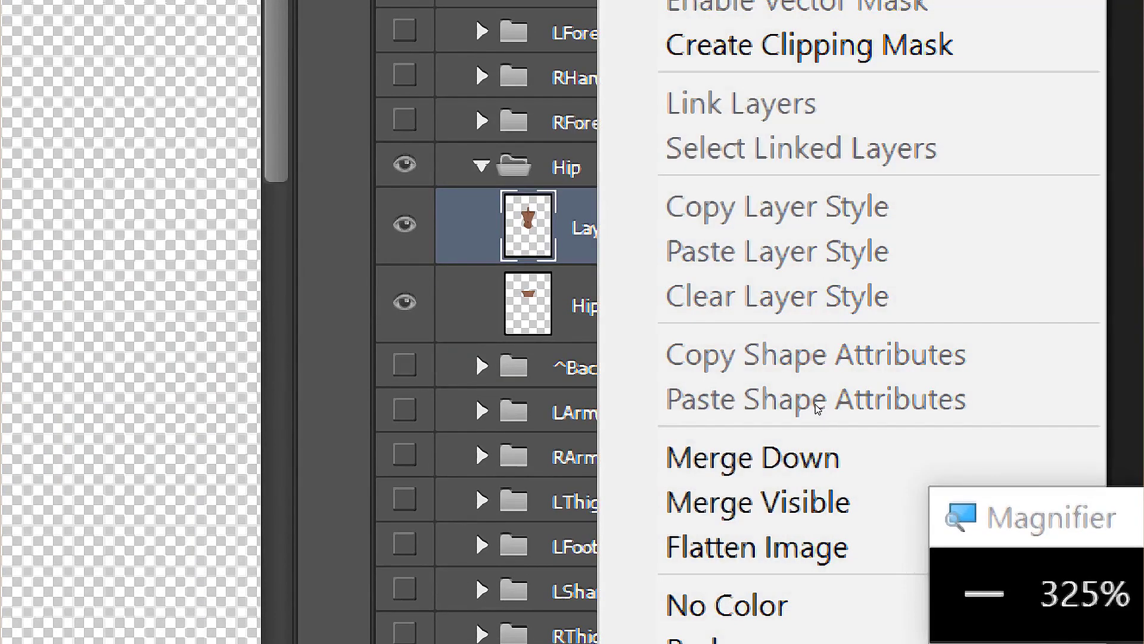
click(859, 462)
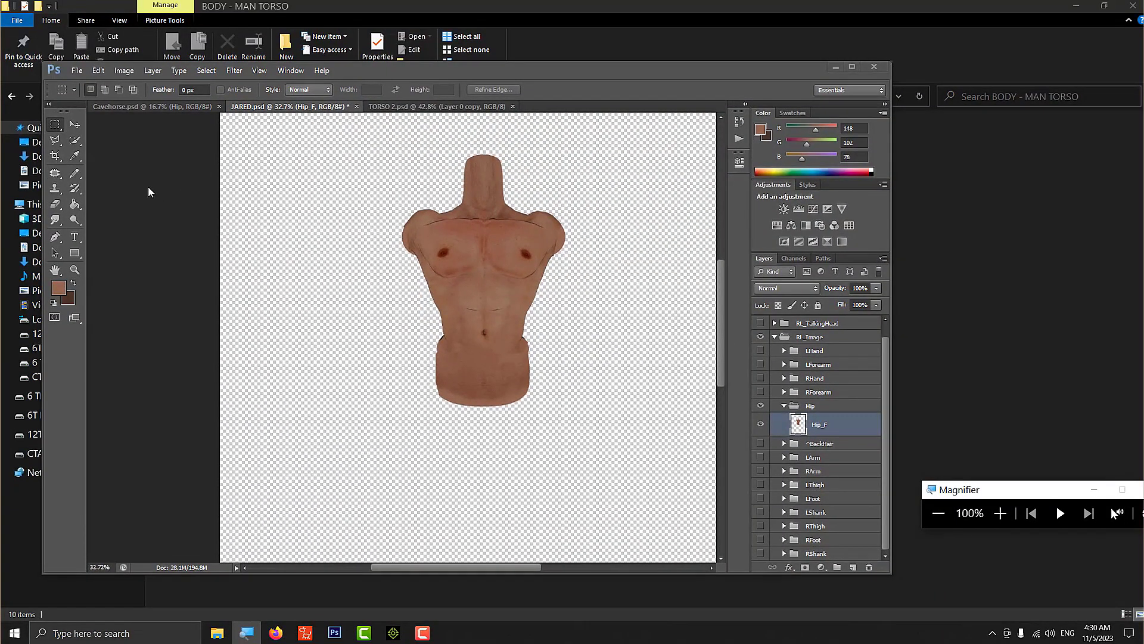
Step: Save JARED.psd with the merged torso and switch to Cartoon Animator in a maximized window
click(77, 70)
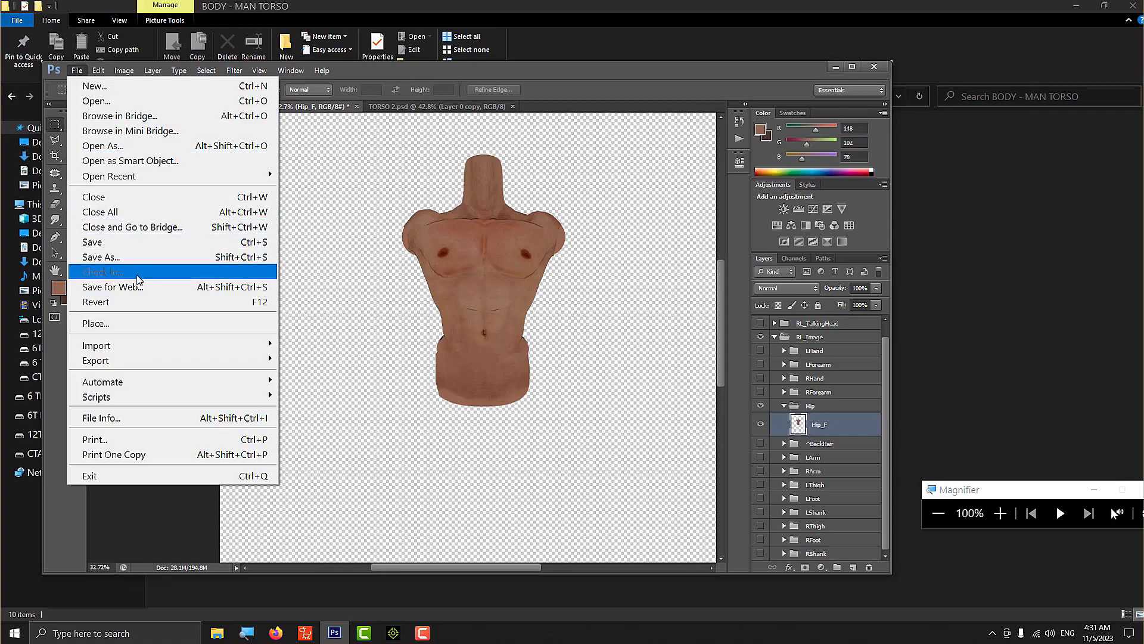
click(137, 242)
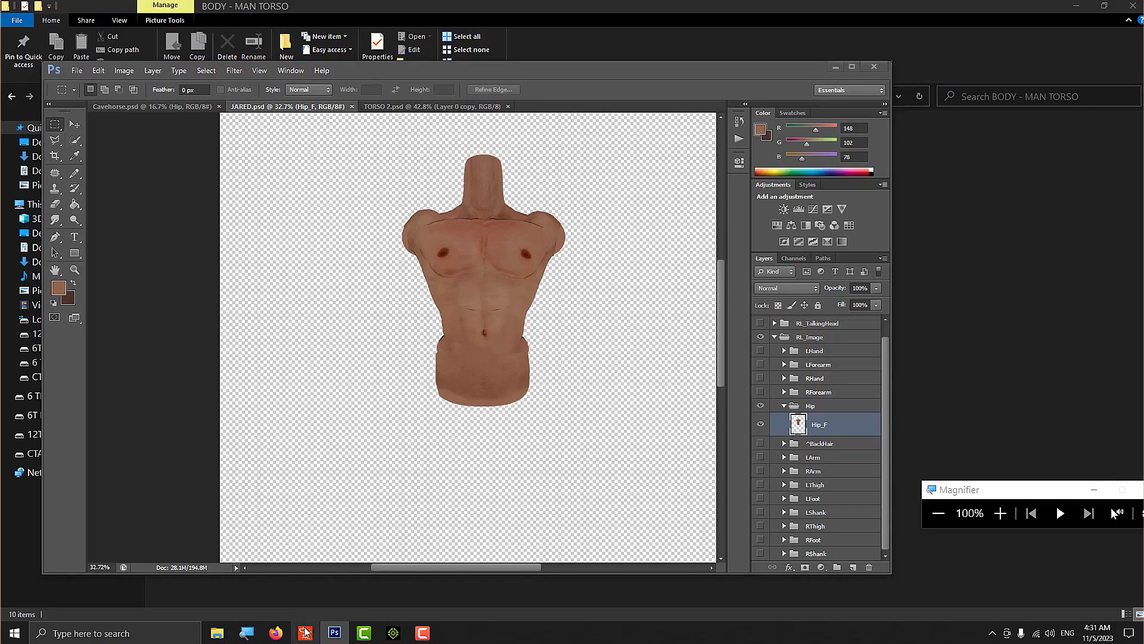
click(305, 632)
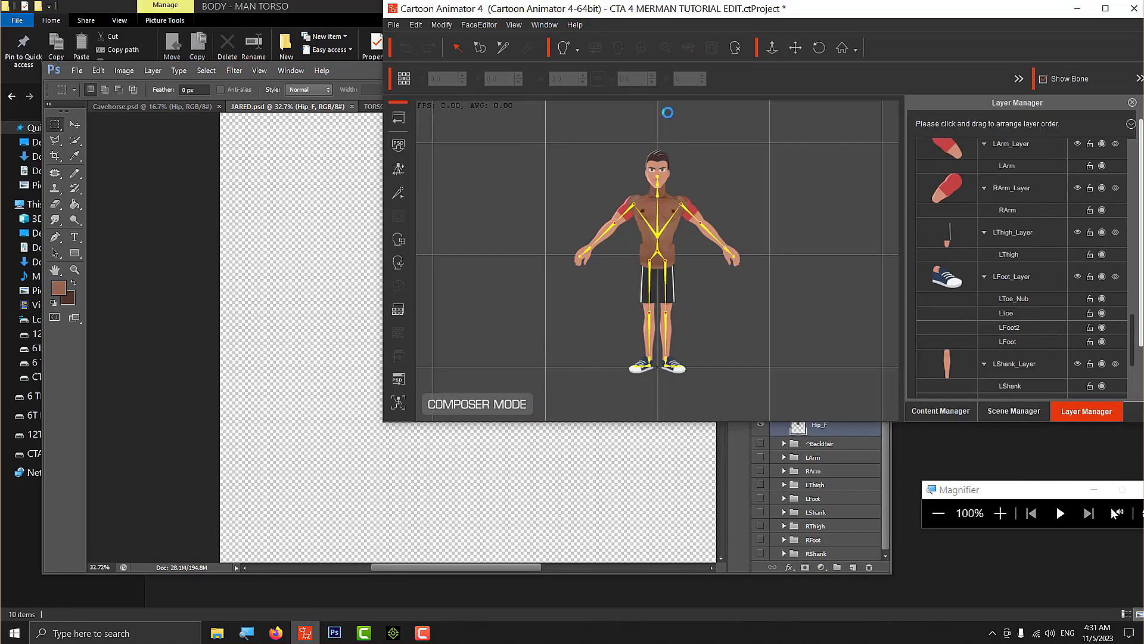
double_click(618, 24)
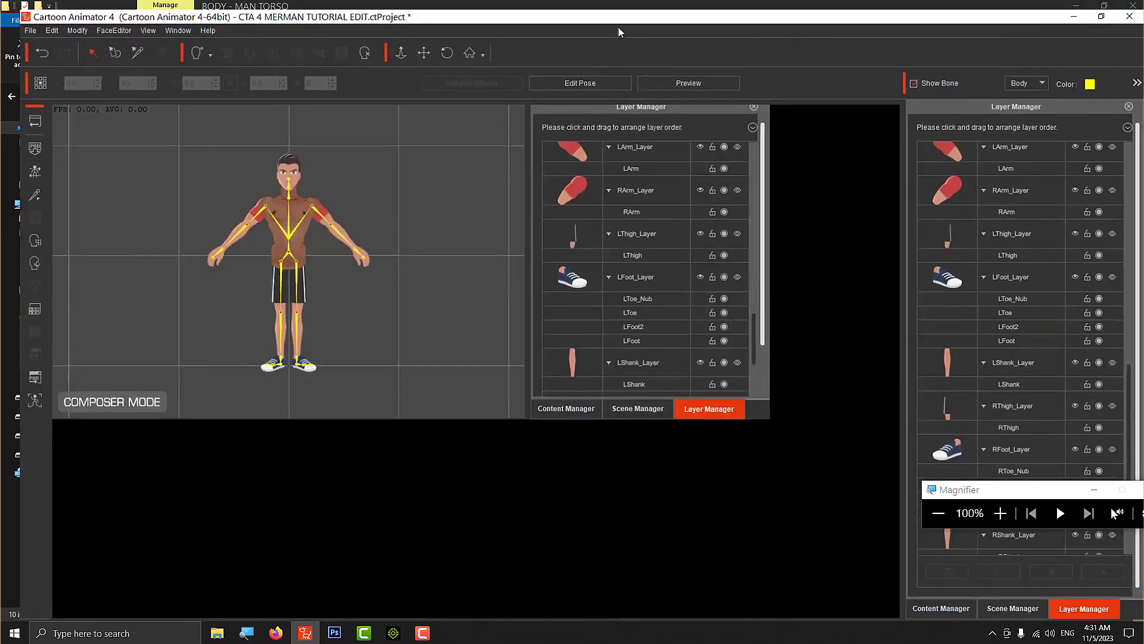
Step: Launch the character's PSD with Head & Body in one file and Edit Current angle, and update the open JARED.psd in Photoshop
click(1000, 513)
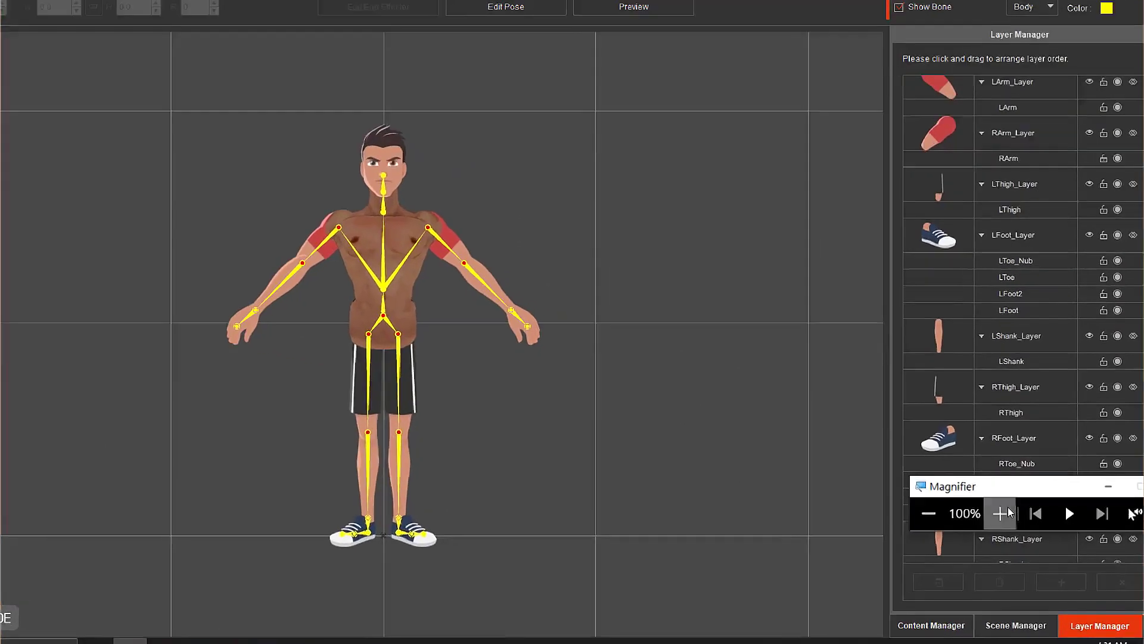
click(1000, 513)
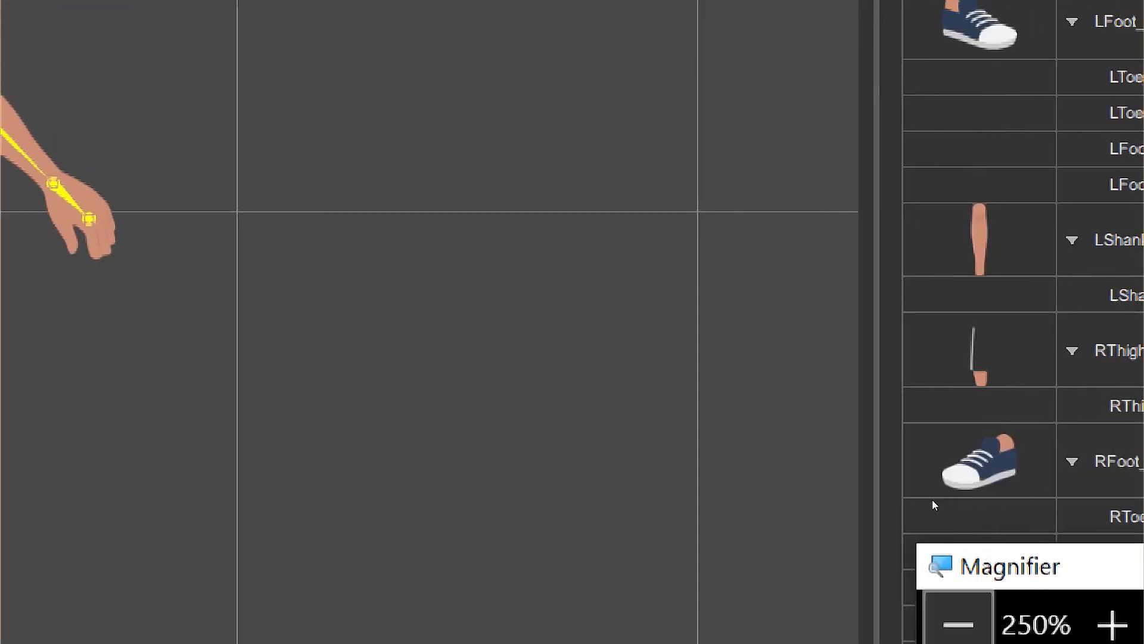
click(958, 624)
click(958, 624)
click(959, 624)
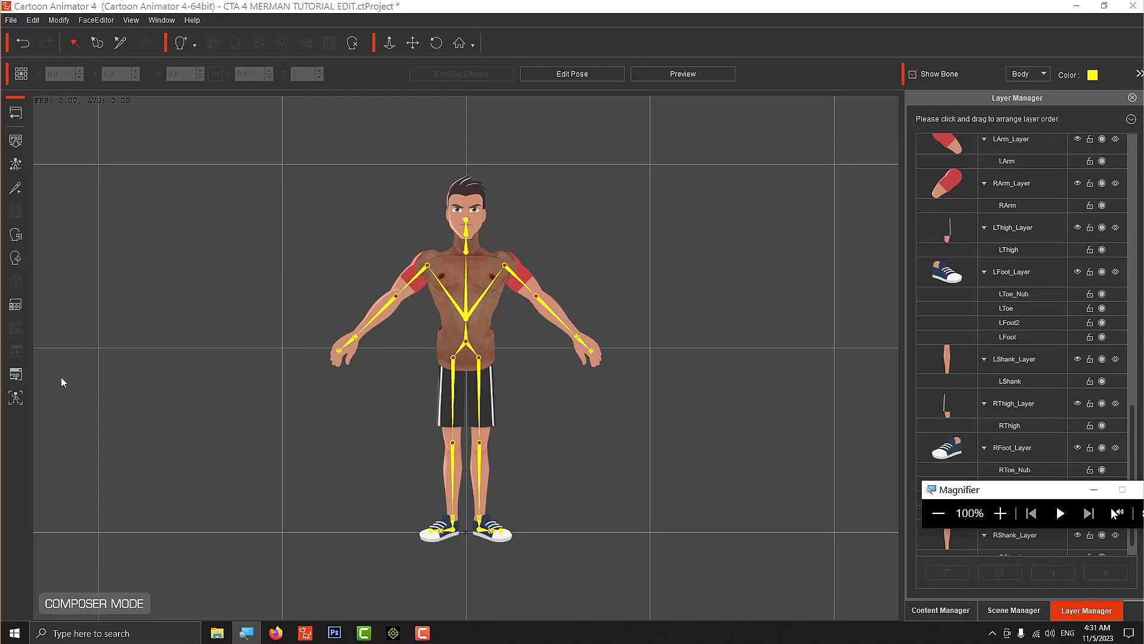
click(466, 293)
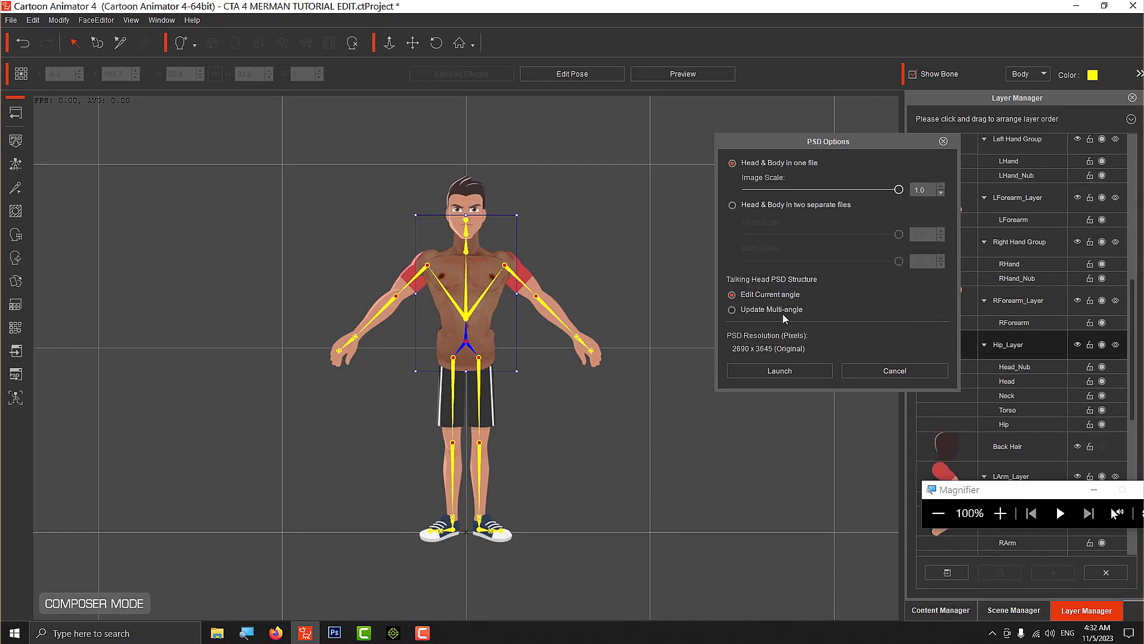
click(793, 370)
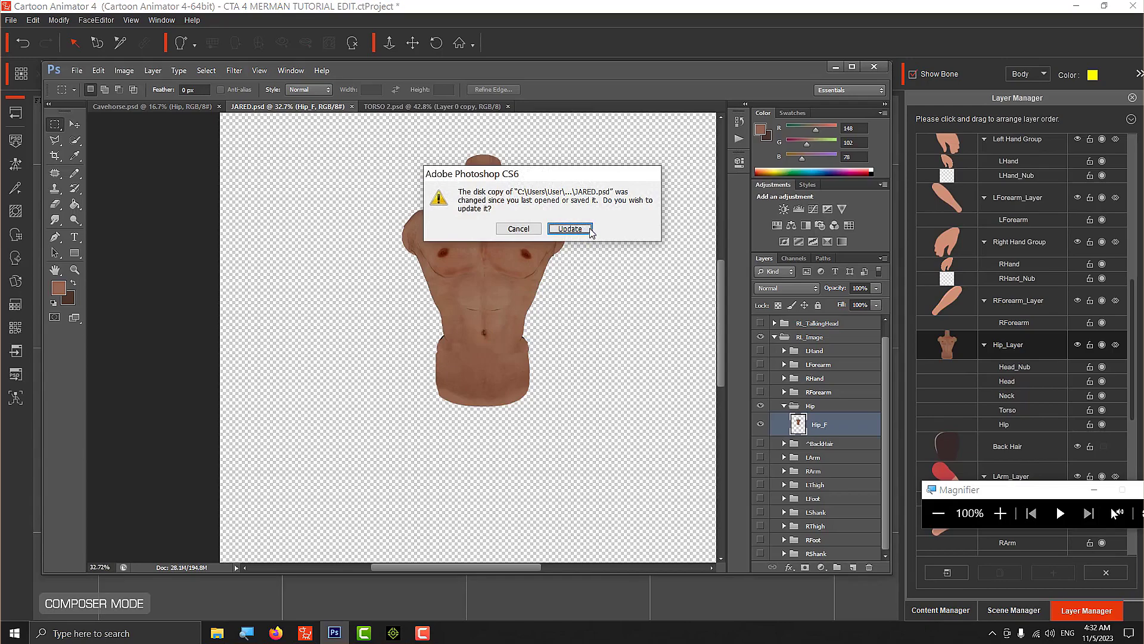
click(570, 229)
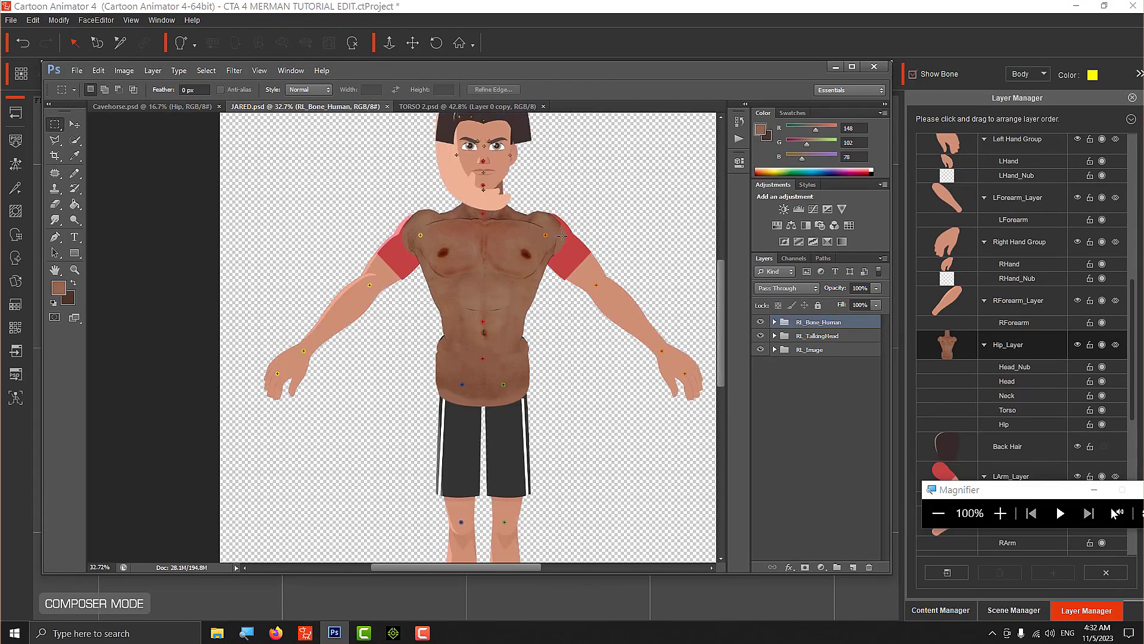
Step: Save the edited JARED.psd and switch back to Cartoon Animator to update the character
click(1001, 513)
click(1001, 513)
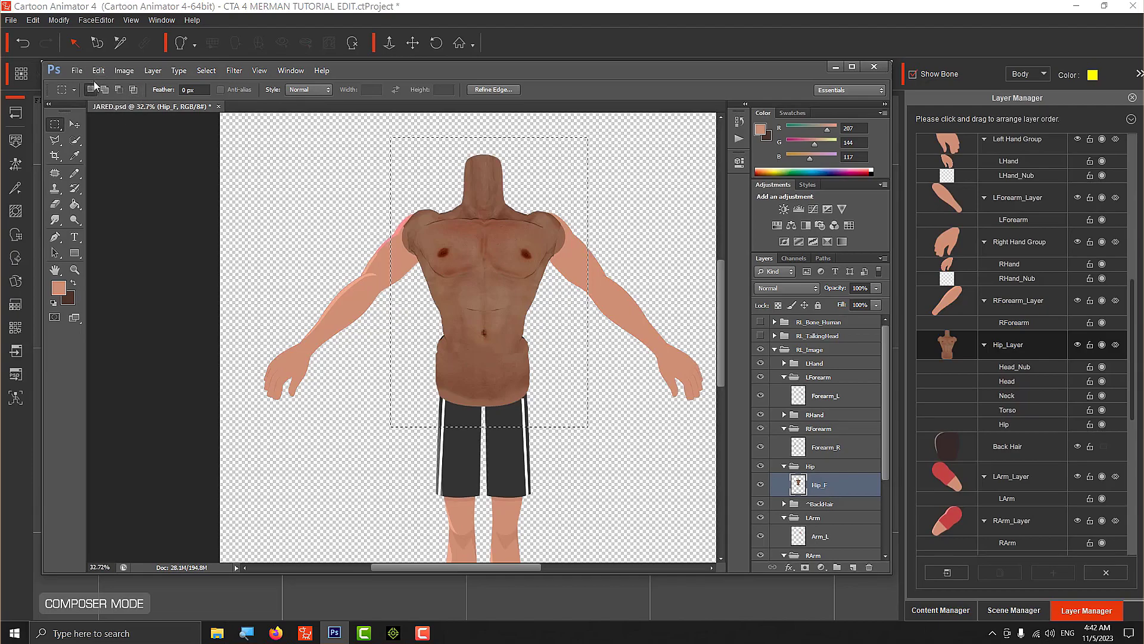
click(77, 72)
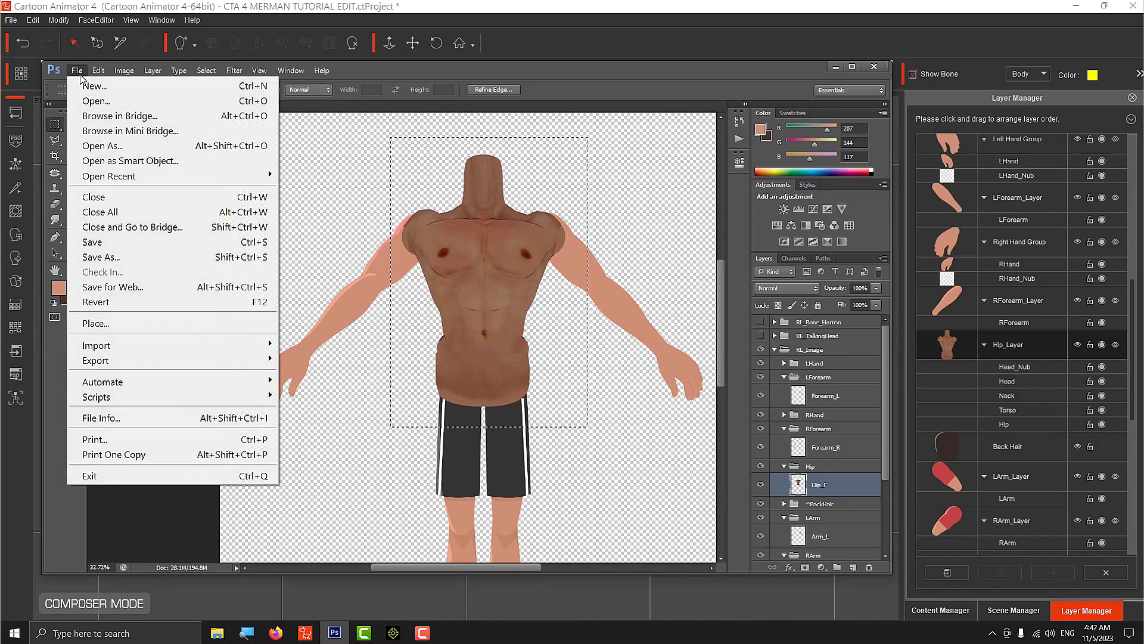
click(122, 245)
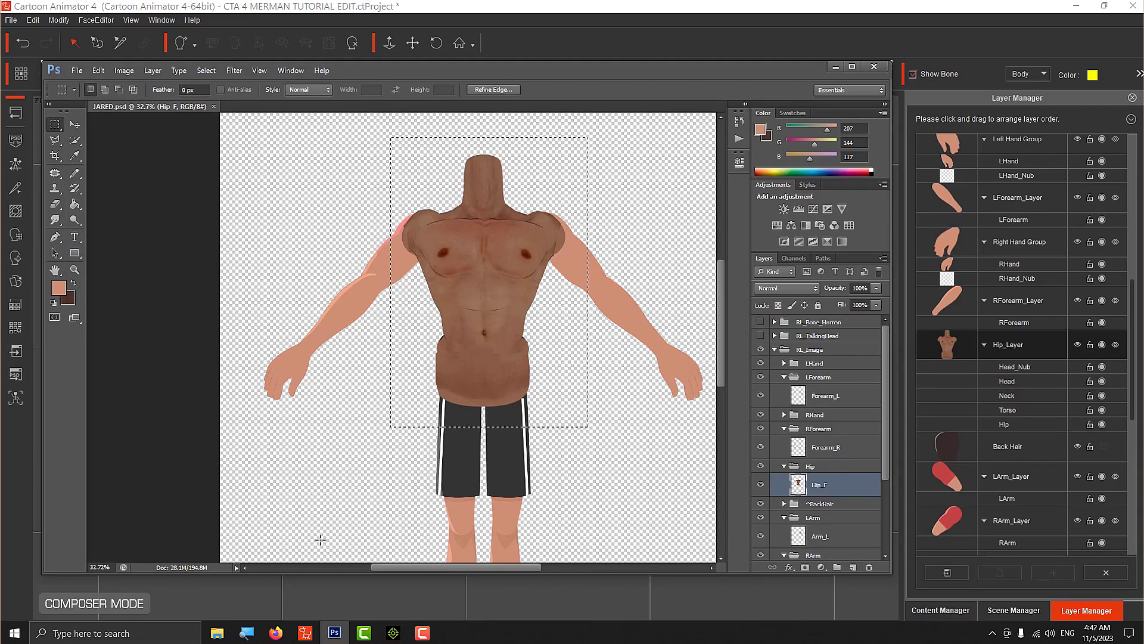
click(305, 635)
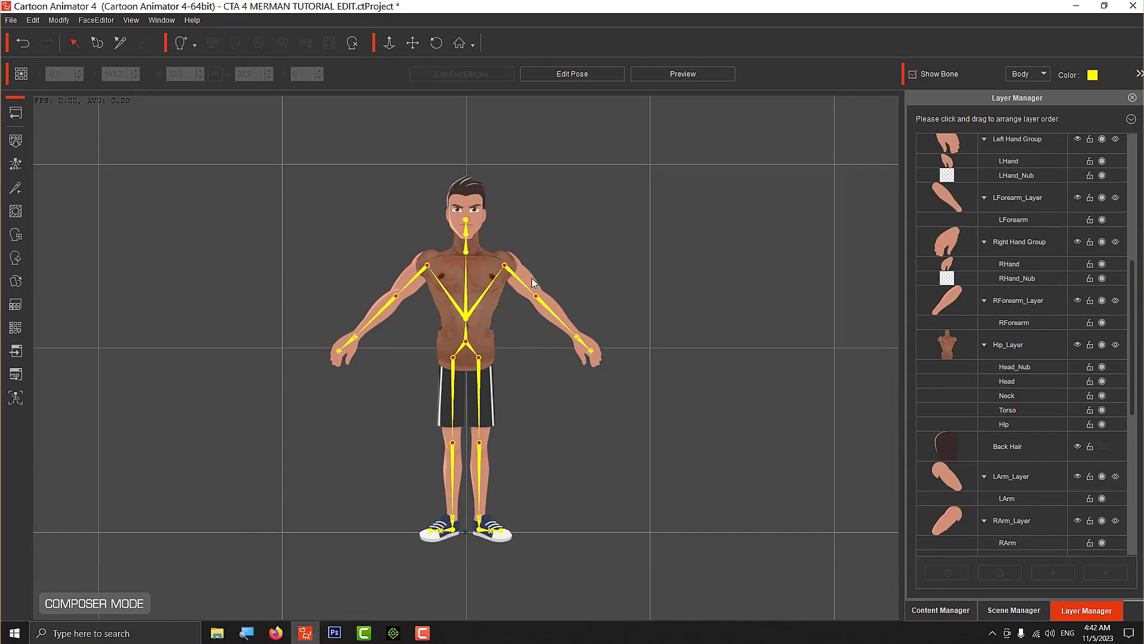
Step: Magnify the screen over the character to examine how the torso and bare arms join at the shoulders
click(246, 633)
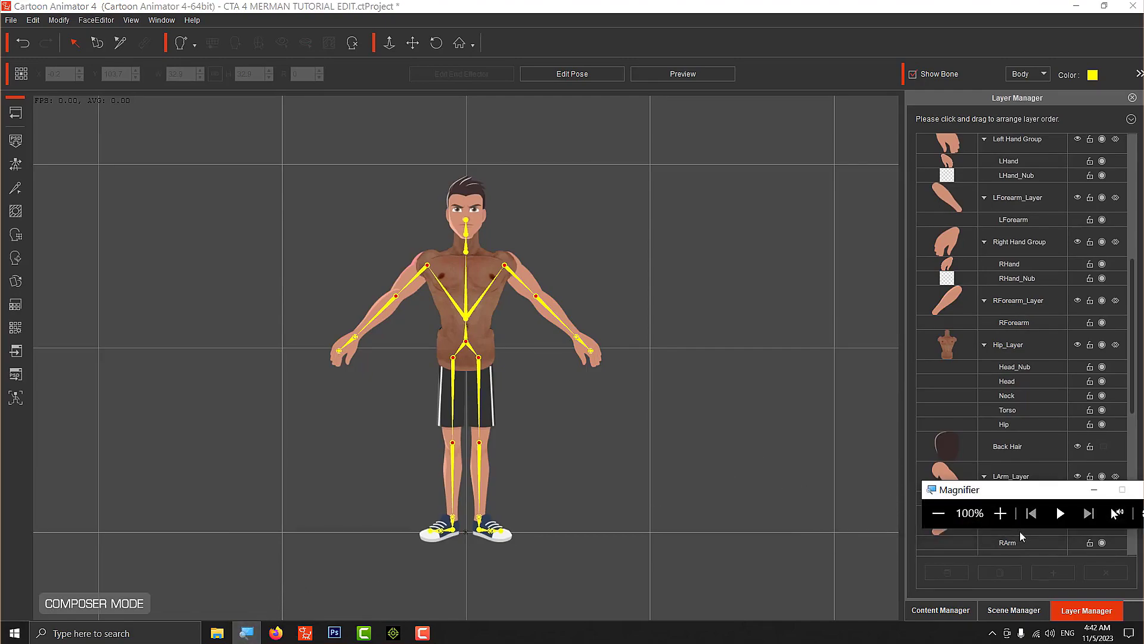
click(1001, 516)
click(1001, 516)
click(1001, 516)
click(1000, 516)
click(1000, 516)
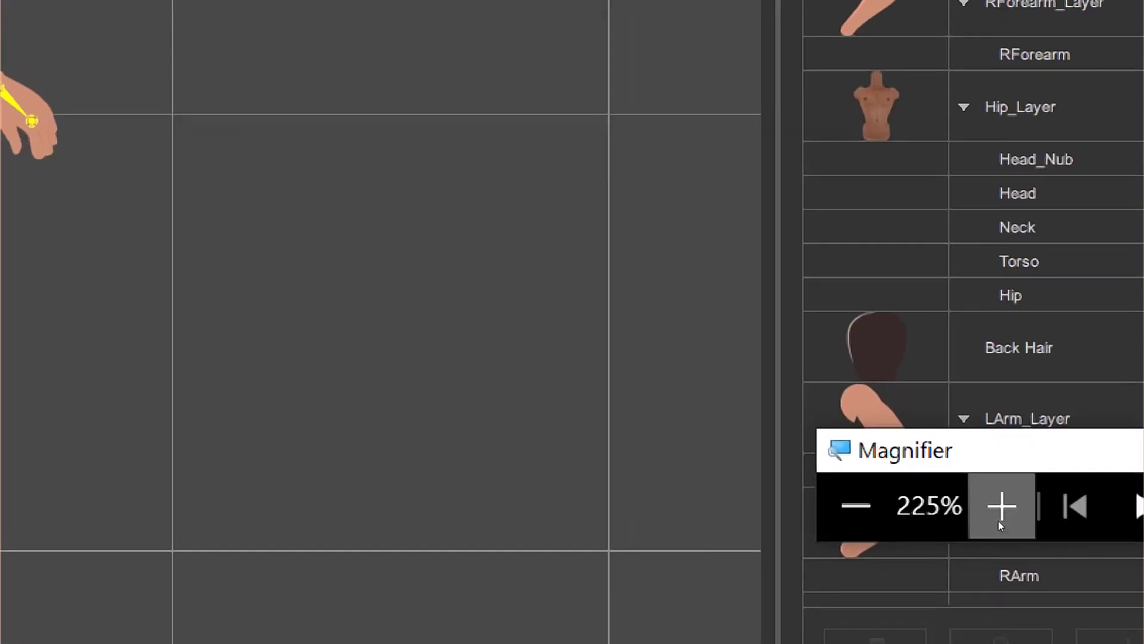
click(1001, 516)
click(1001, 516)
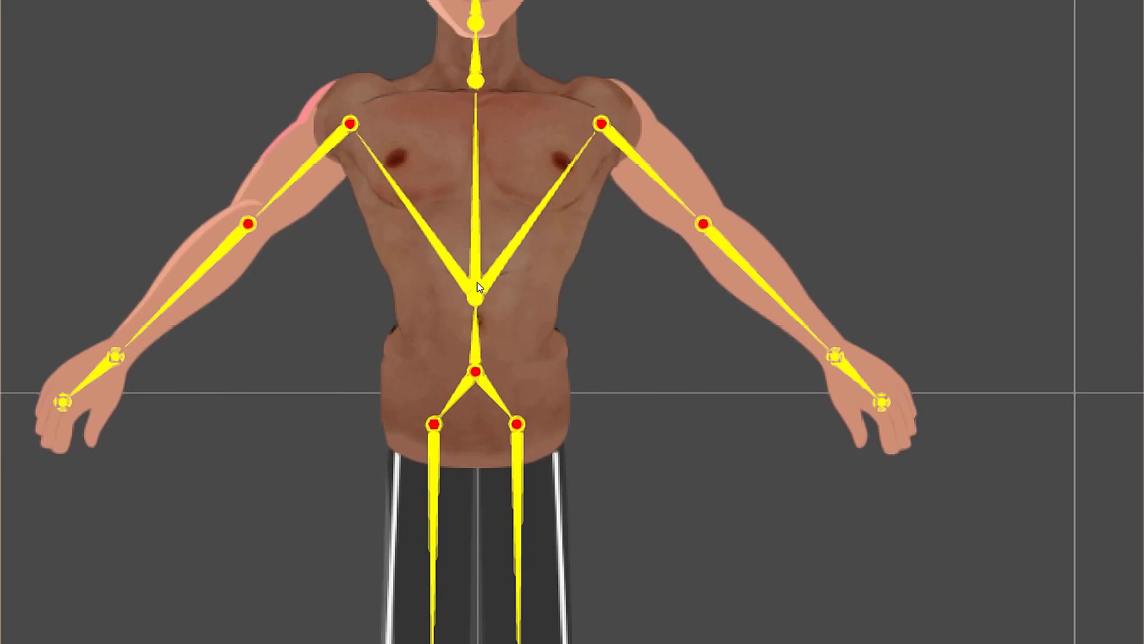
Step: Try adjusting Brightness in the Render Style settings with the torso selected, return it to 0 and close the settings
click(477, 292)
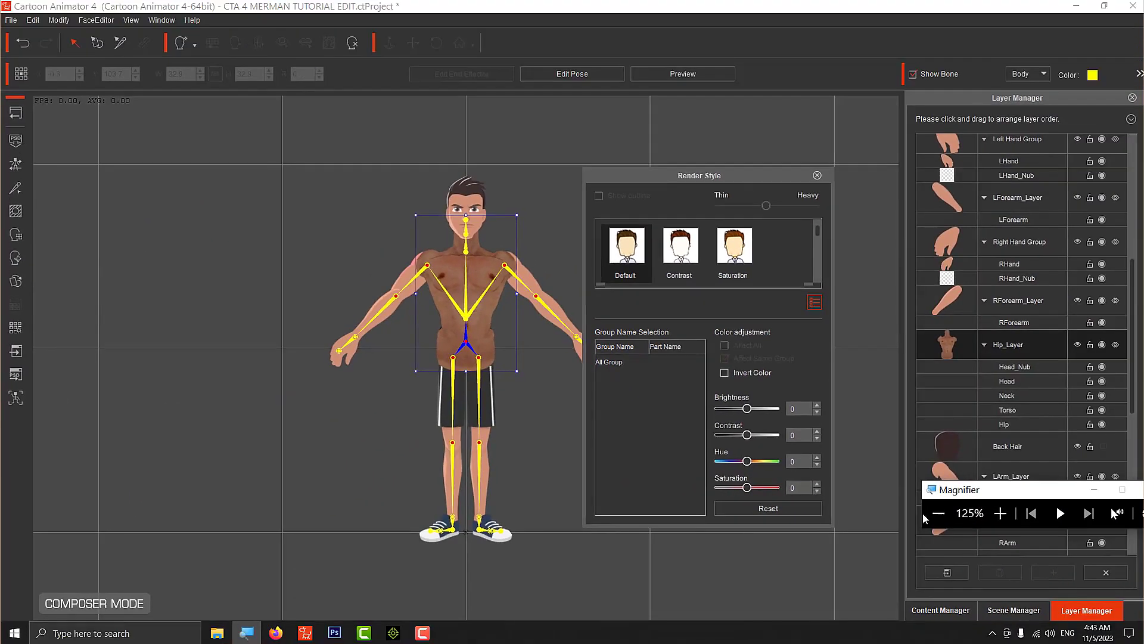
click(1101, 516)
click(750, 410)
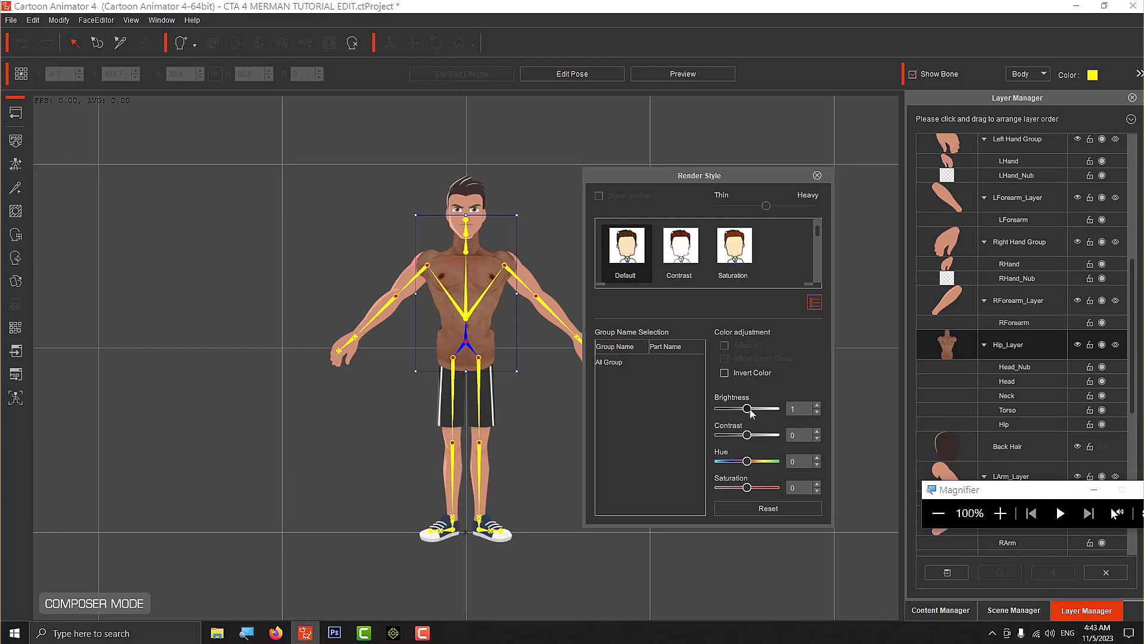
drag(751, 413, 734, 400)
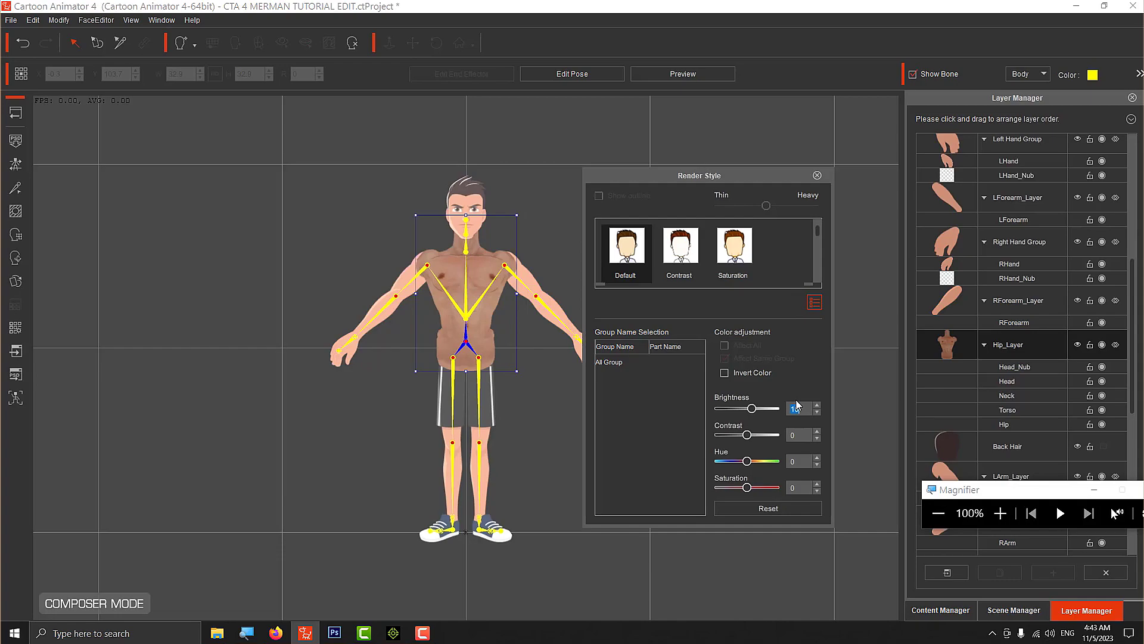
text(0)
key(Return)
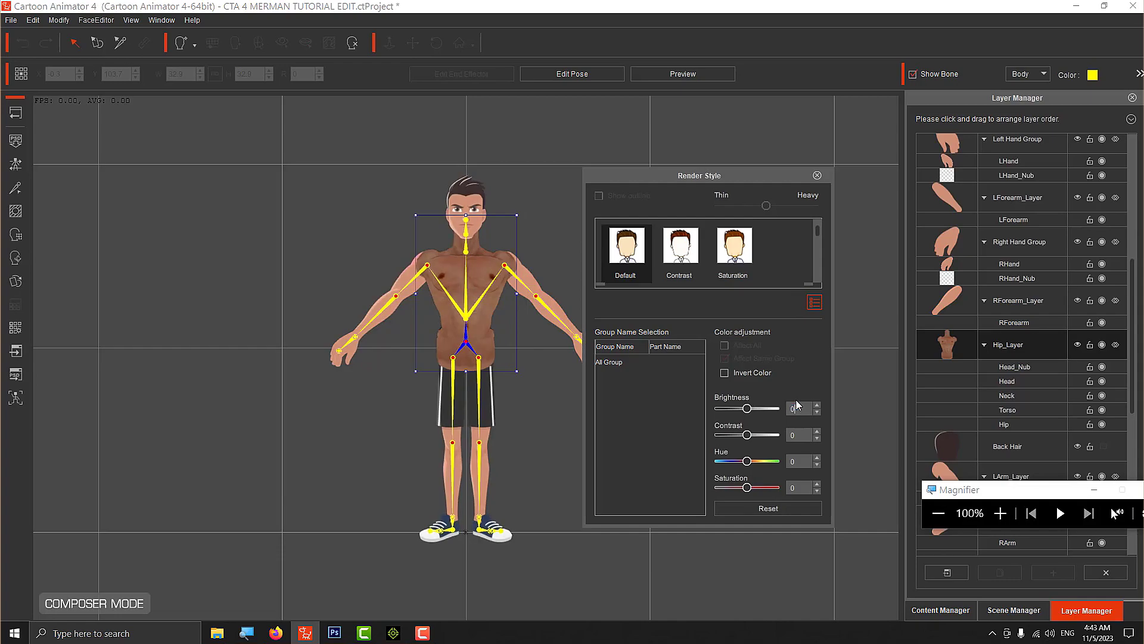
click(817, 175)
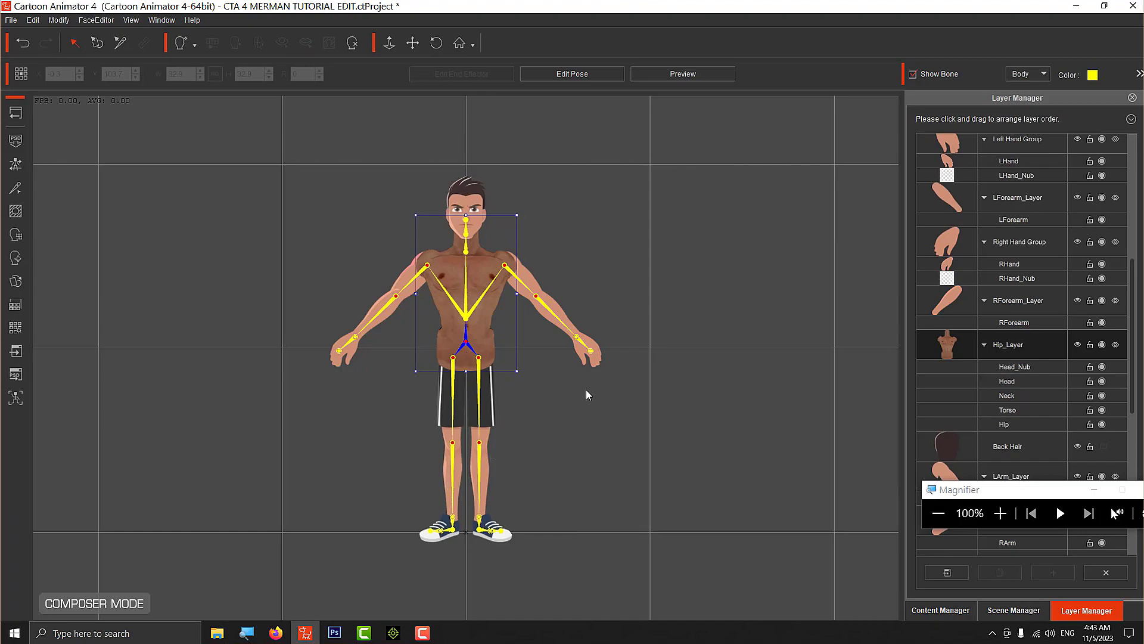
Step: Open the LThigh_Layer image in the Mask Editor and set the brush hardness to 100
click(492, 409)
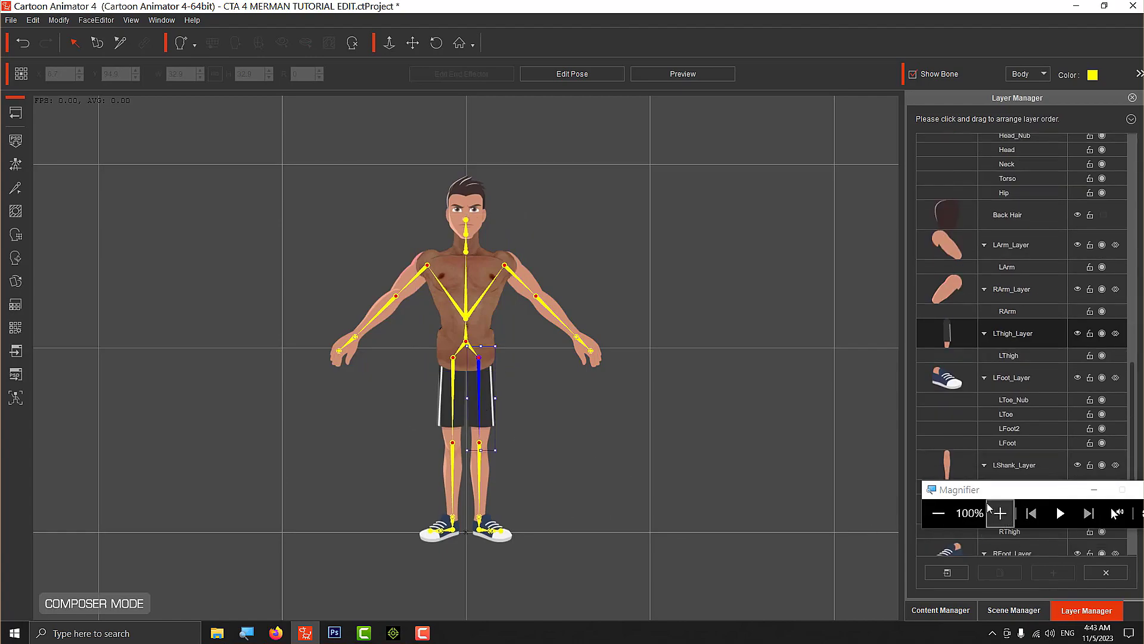
drag(993, 495, 642, 468)
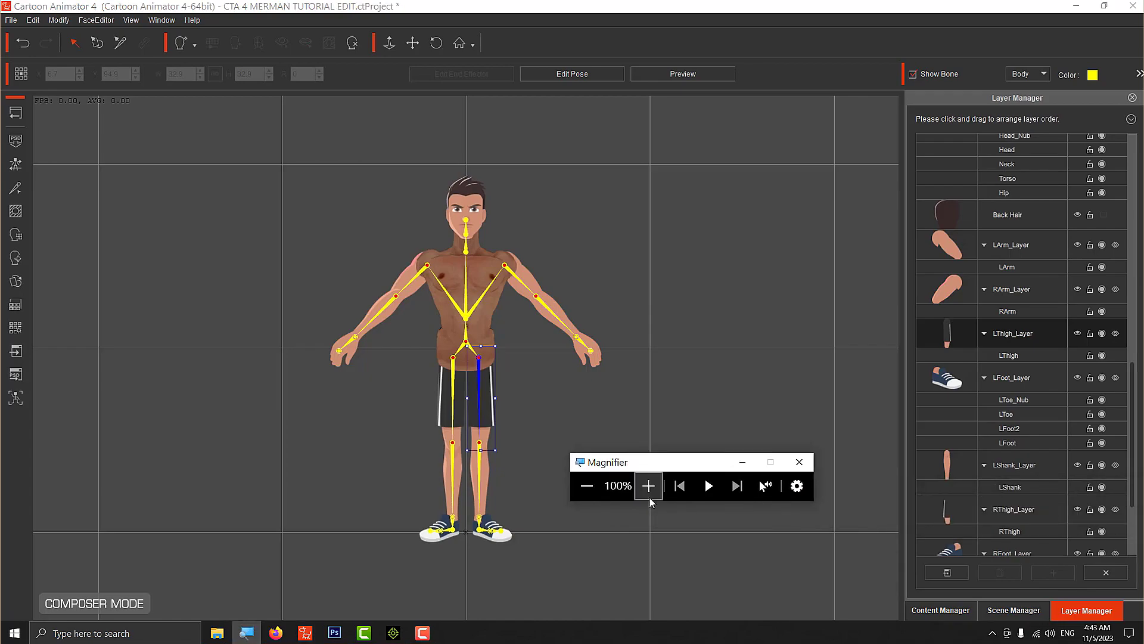
click(648, 488)
double_click(649, 487)
double_click(648, 487)
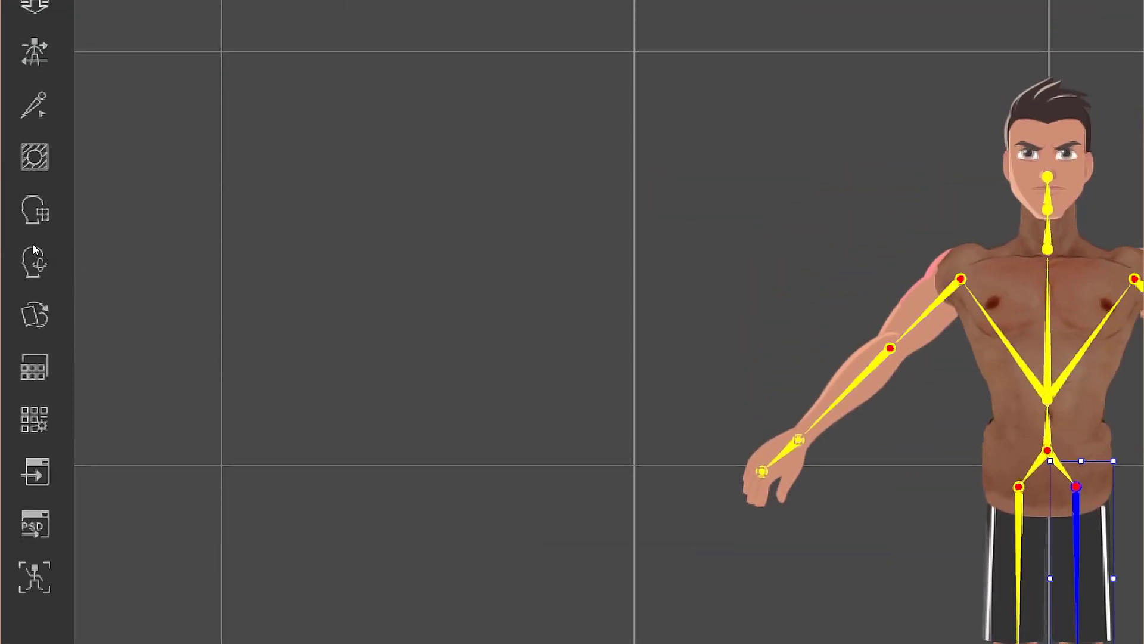
click(35, 276)
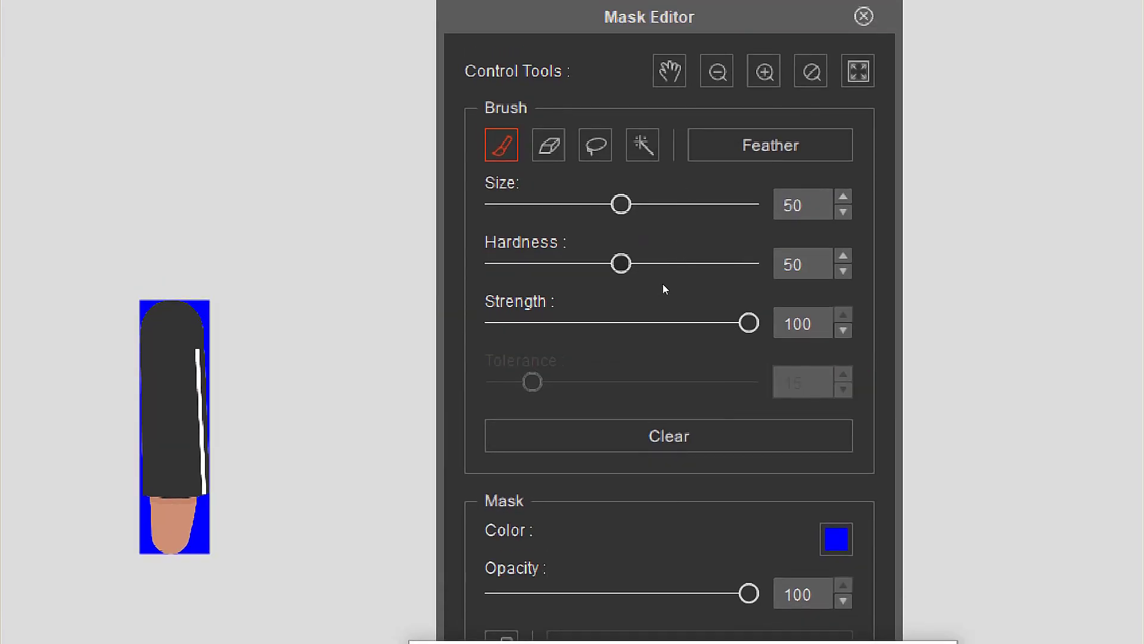
drag(661, 285, 741, 293)
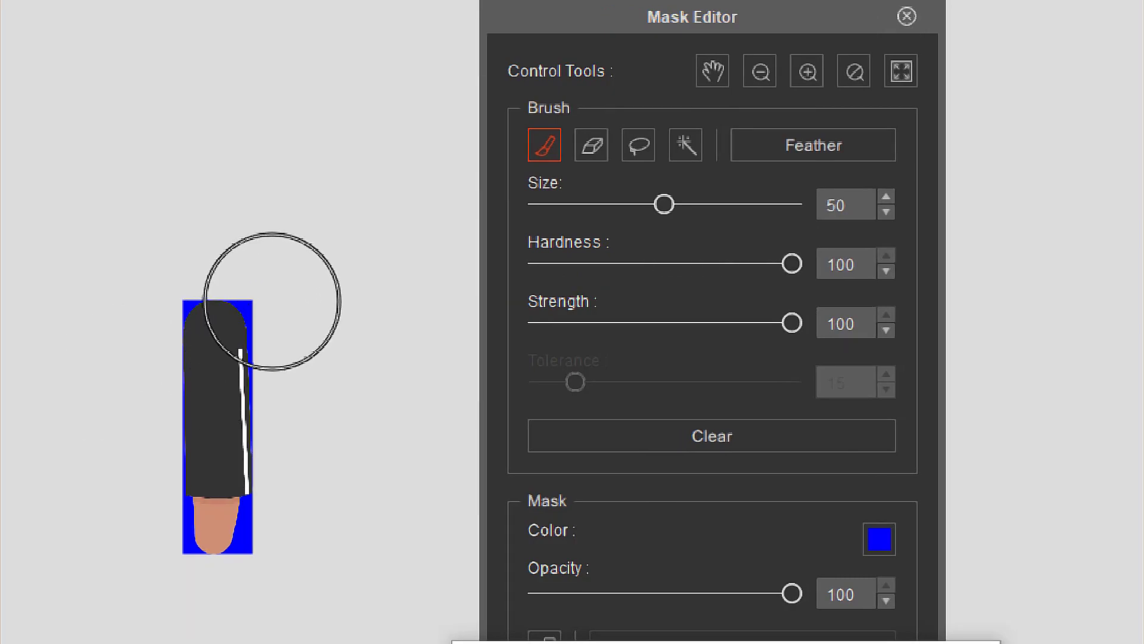
Step: Mask out the entire left thigh and left foot sprites with the mask brush at size 50
drag(229, 255, 188, 529)
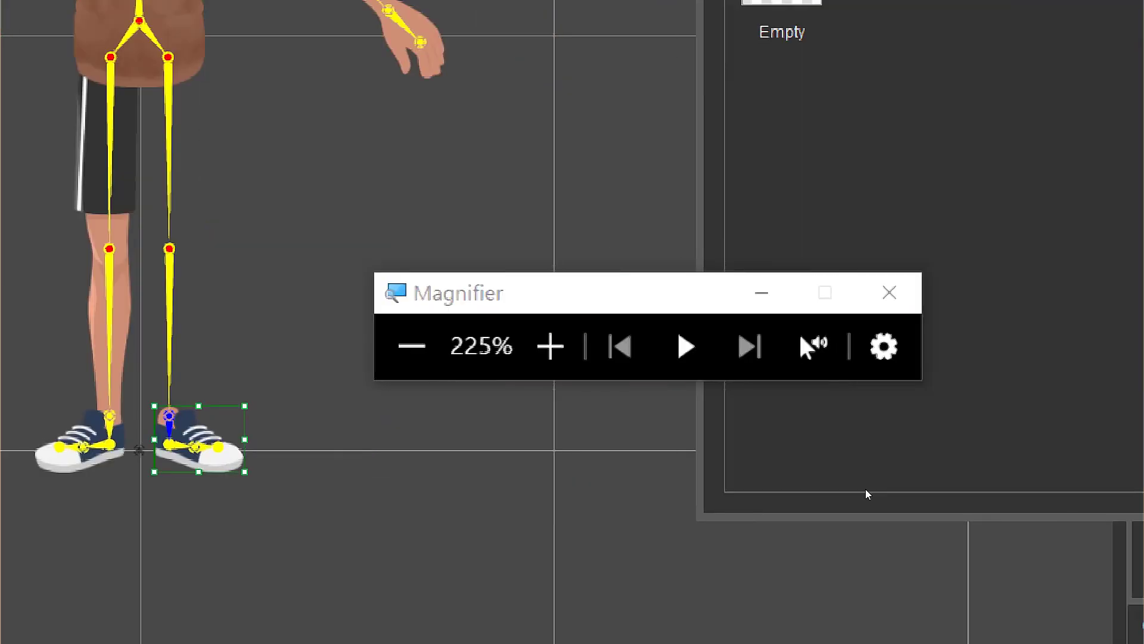
key(super+minus)
key(super+minus)
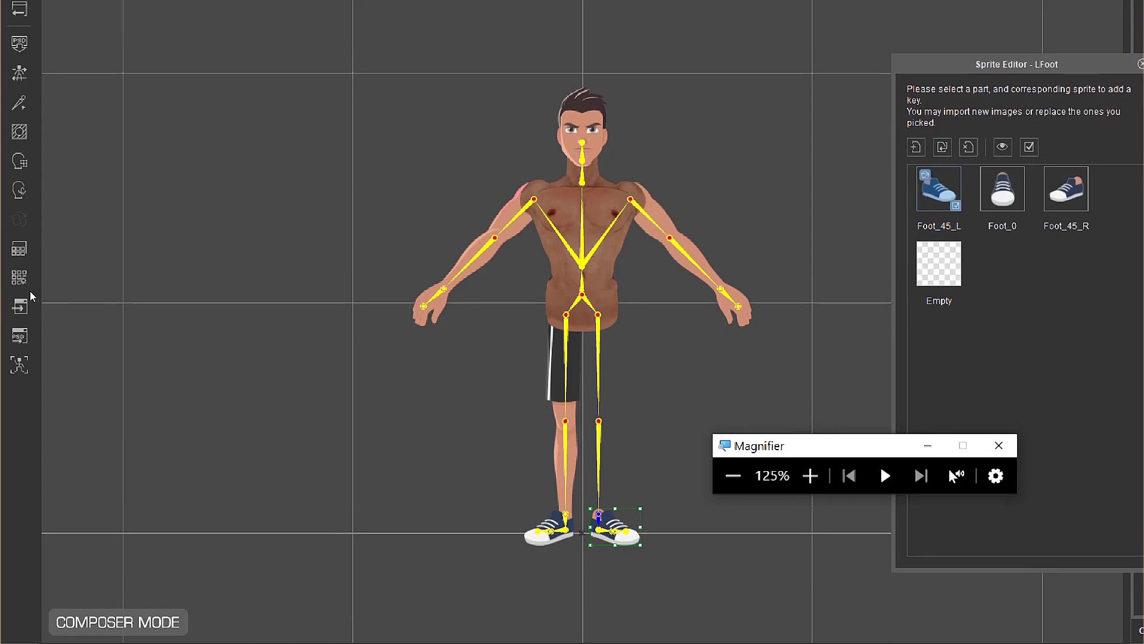
click(20, 131)
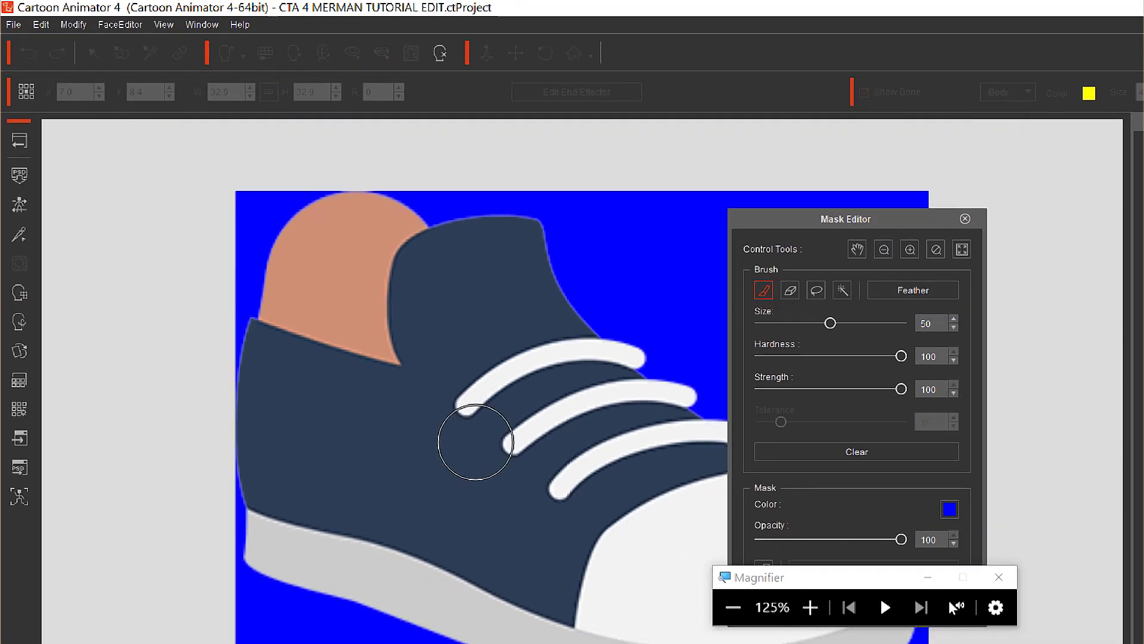
scroll(605, 370, down, 5)
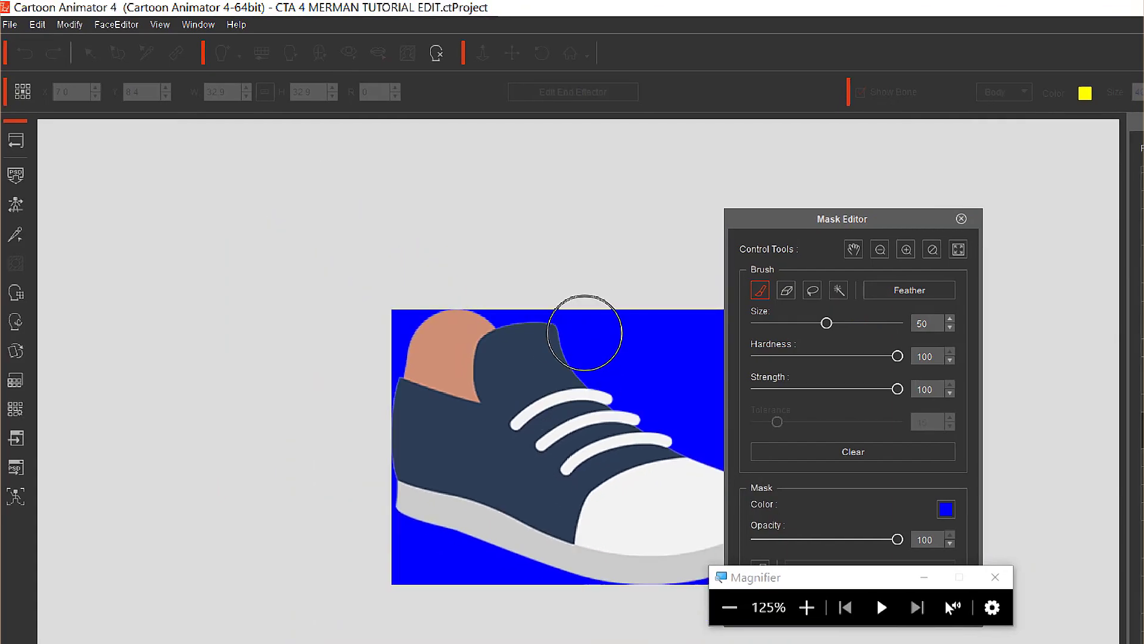
mouse_move(582, 332)
mouse_down()
mouse_move(474, 335)
mouse_move(417, 382)
mouse_move(453, 417)
mouse_move(528, 388)
mouse_move(618, 438)
mouse_move(691, 566)
mouse_up()
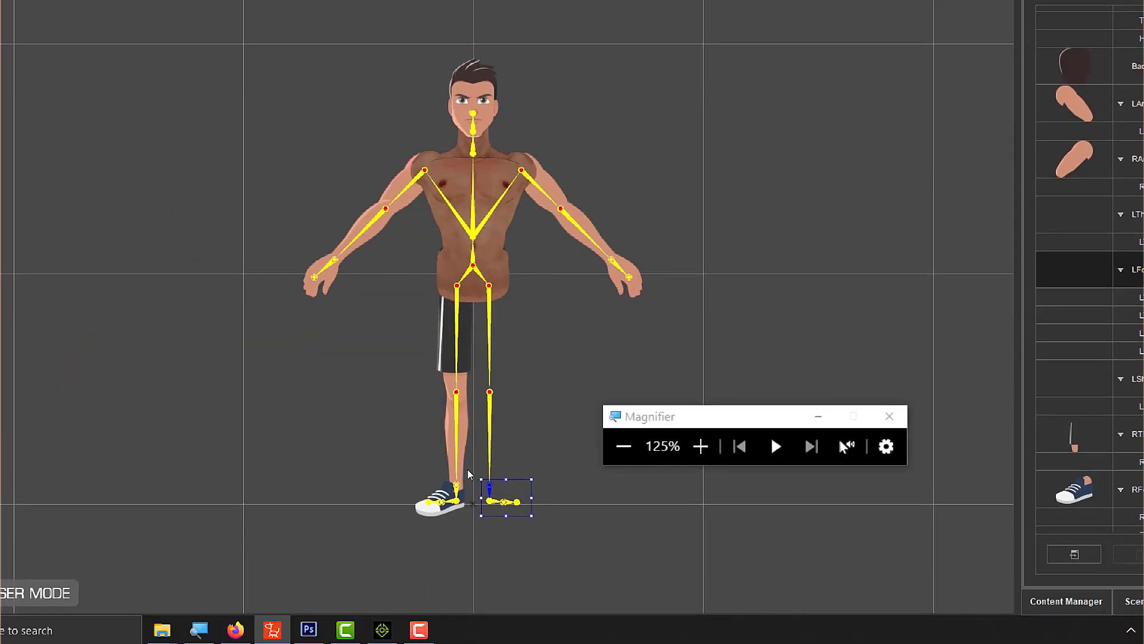
click(623, 446)
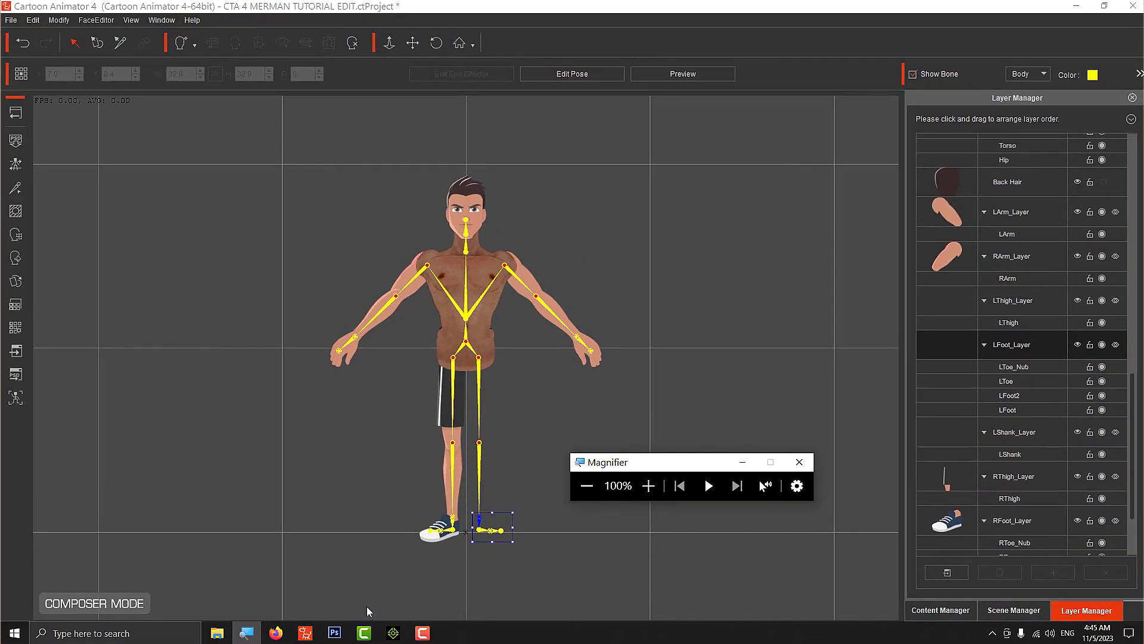
click(430, 640)
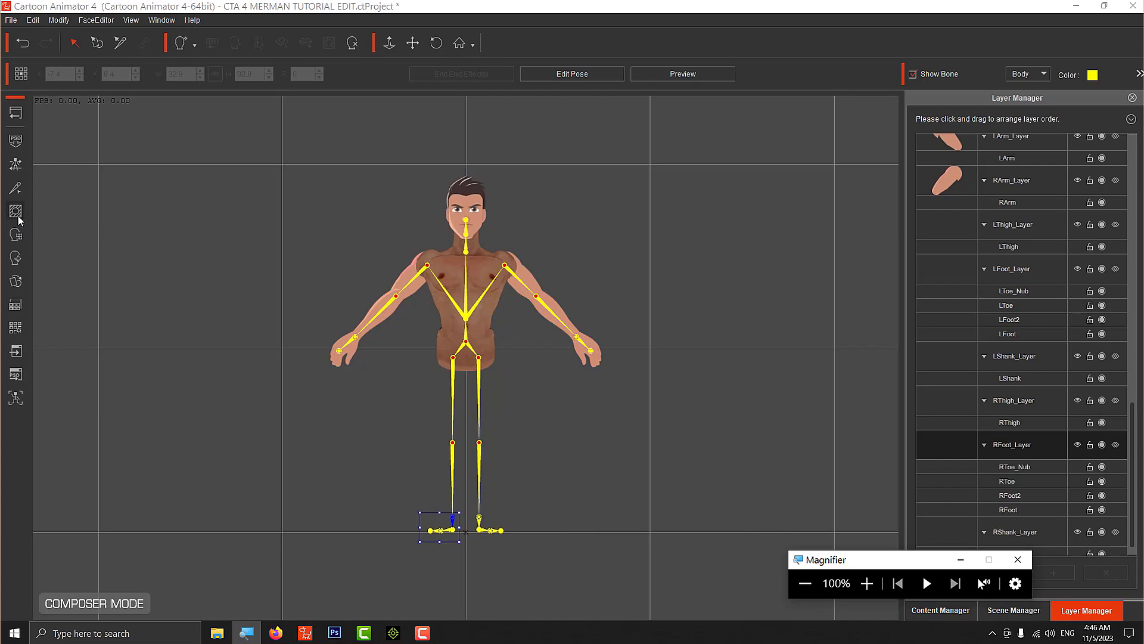
Step: Erase the mask from the upper part of the right thigh sprite, and paint it back over the whole thigh
click(453, 412)
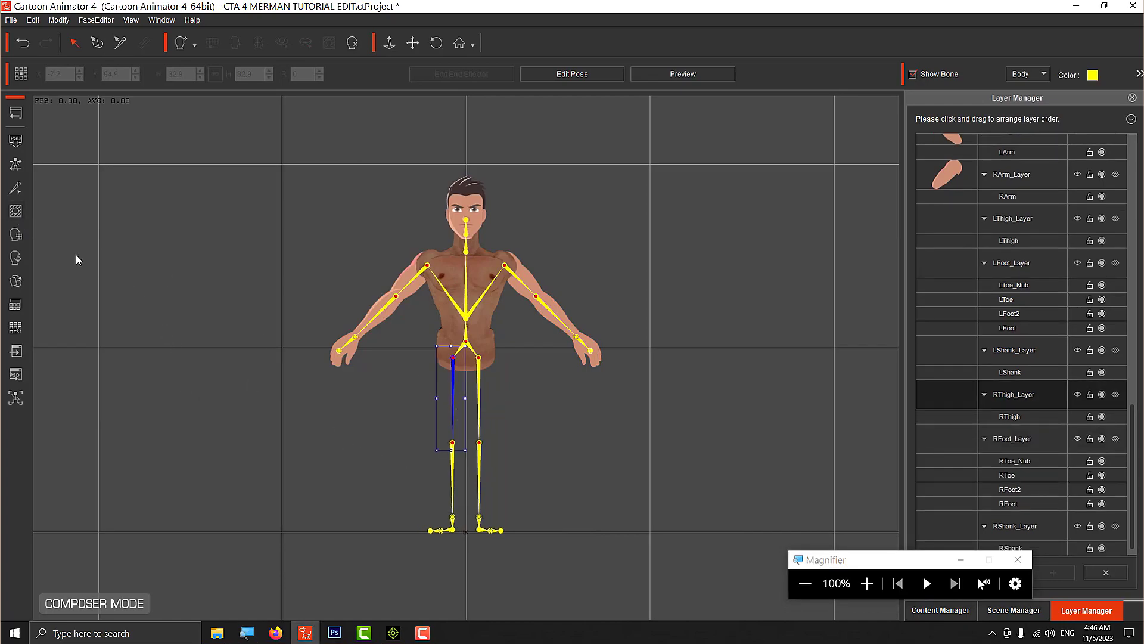
click(17, 212)
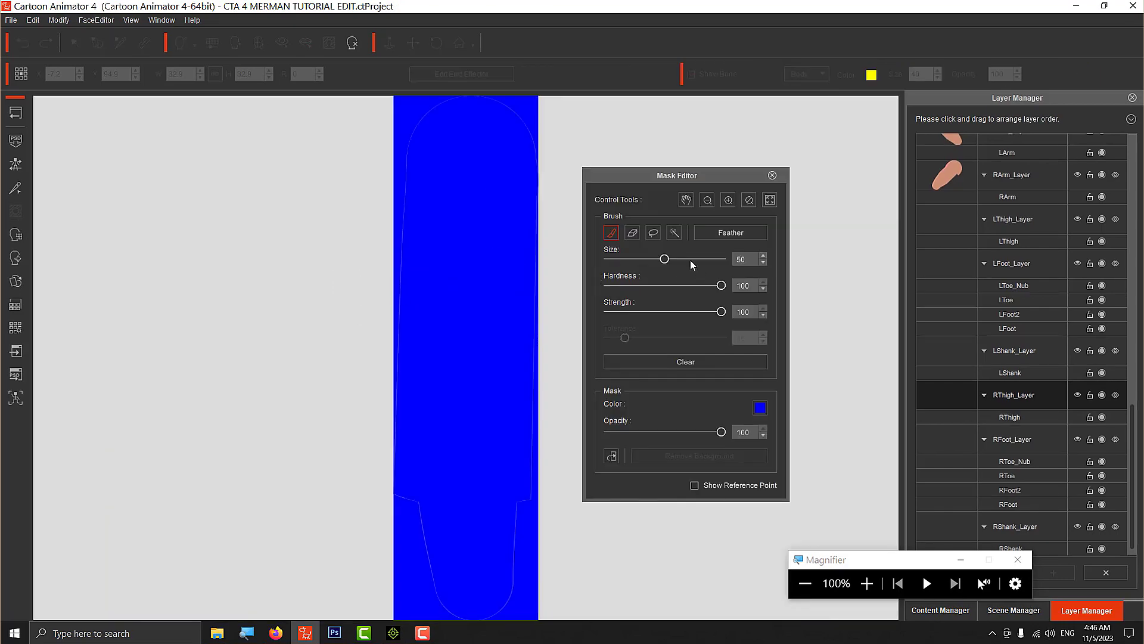
click(633, 234)
drag(546, 166, 453, 143)
mouse_move(435, 197)
mouse_down()
mouse_move(370, 204)
mouse_move(420, 219)
mouse_up()
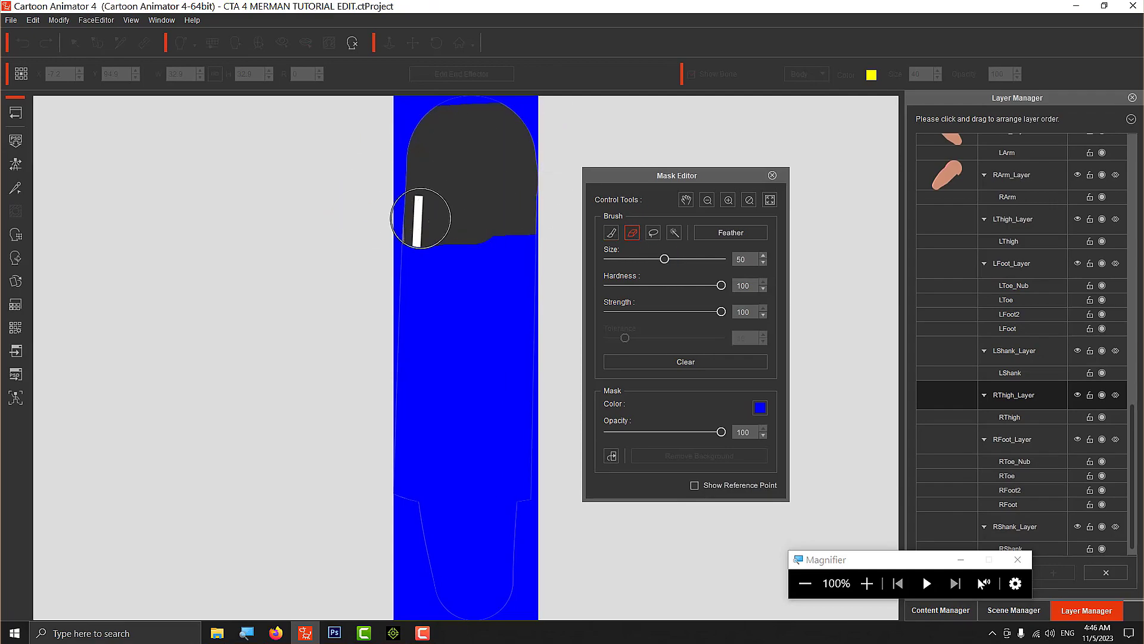
click(610, 232)
mouse_move(542, 204)
mouse_down()
mouse_move(392, 217)
mouse_move(525, 177)
mouse_move(485, 228)
mouse_move(549, 195)
mouse_move(568, 158)
mouse_move(437, 178)
mouse_move(469, 136)
mouse_move(385, 96)
mouse_up()
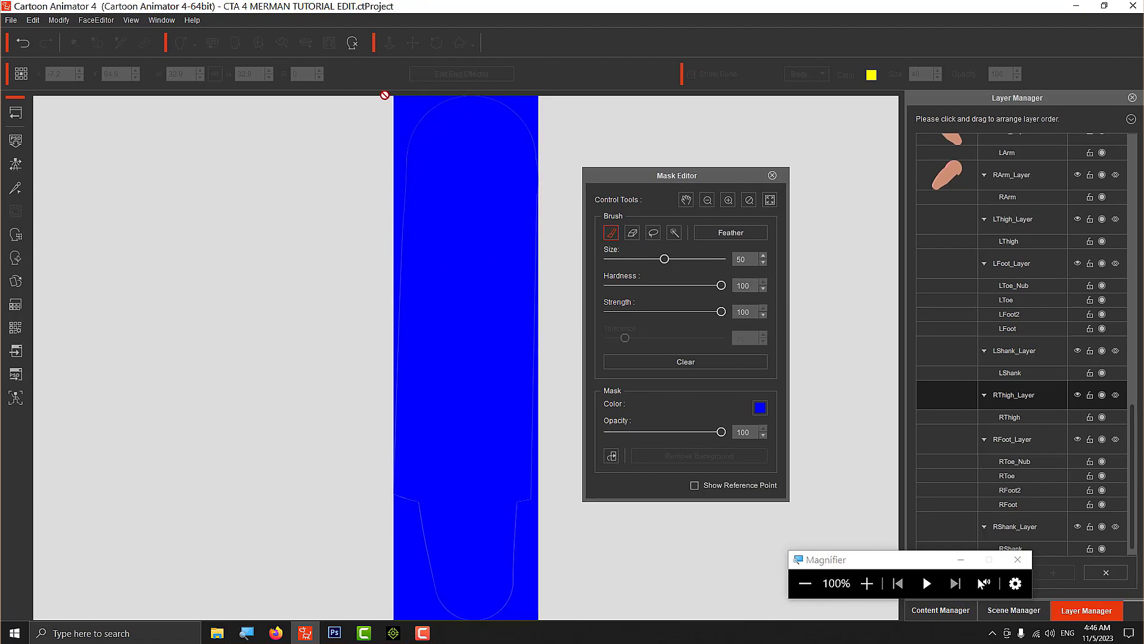
click(774, 176)
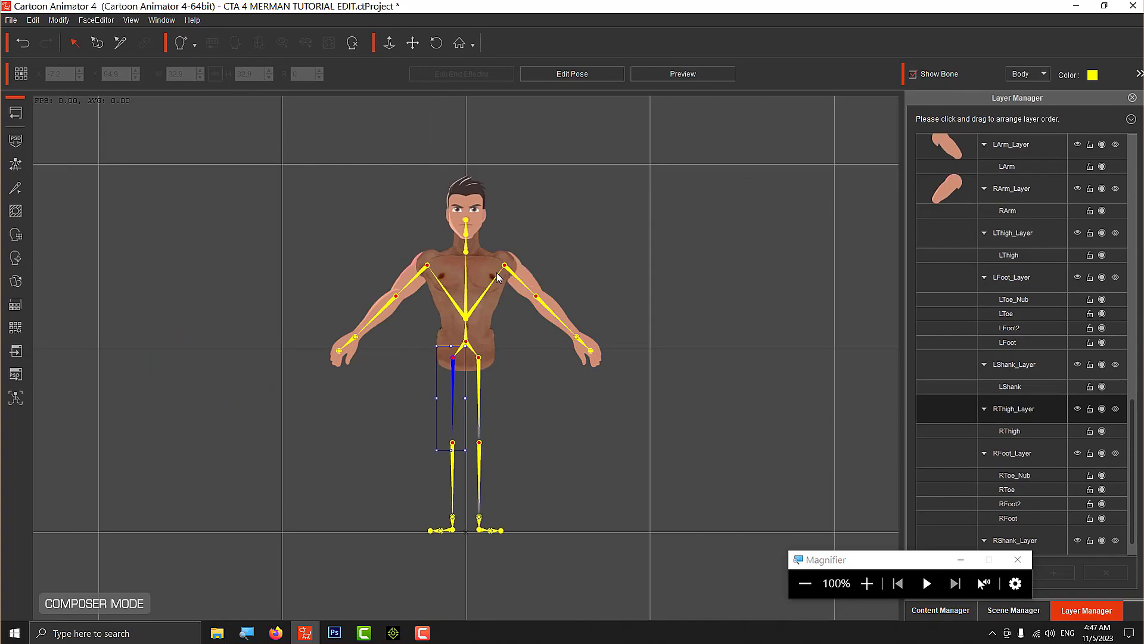
Step: Send the character to Photoshop as one head-and-body PSD with Update Multi-angle, and reload JARED.psd from disk
click(486, 284)
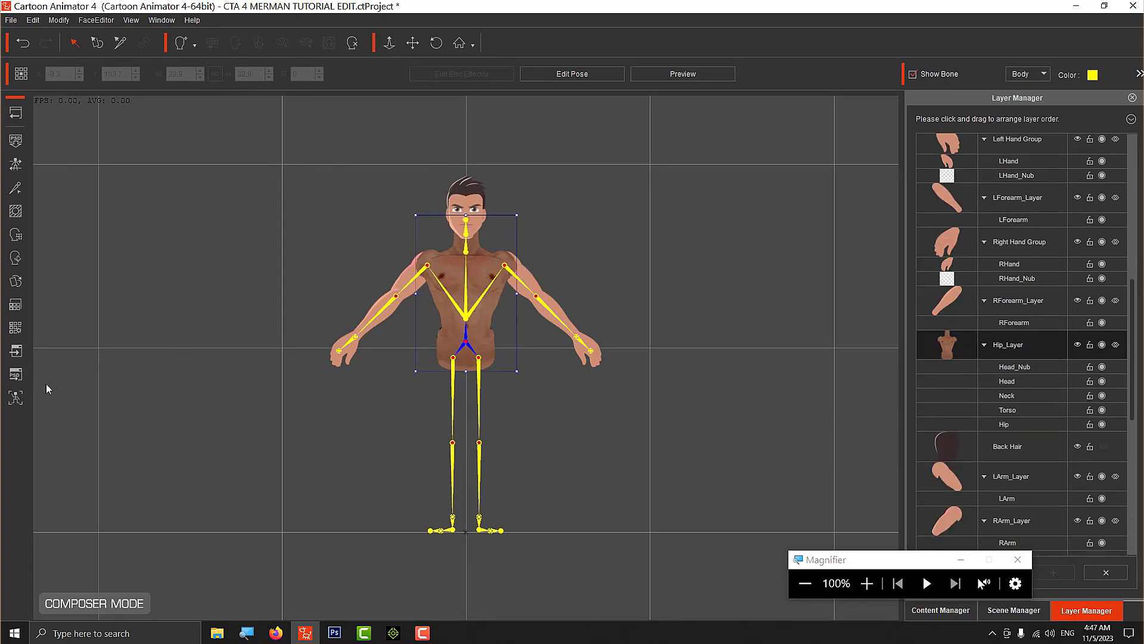
click(15, 374)
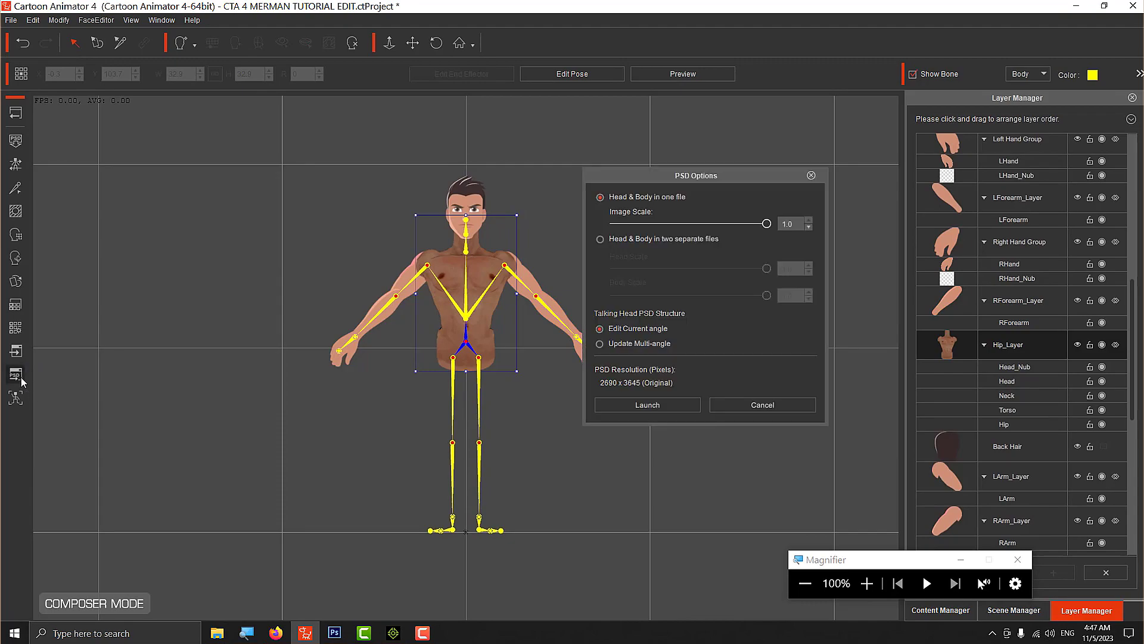
click(638, 348)
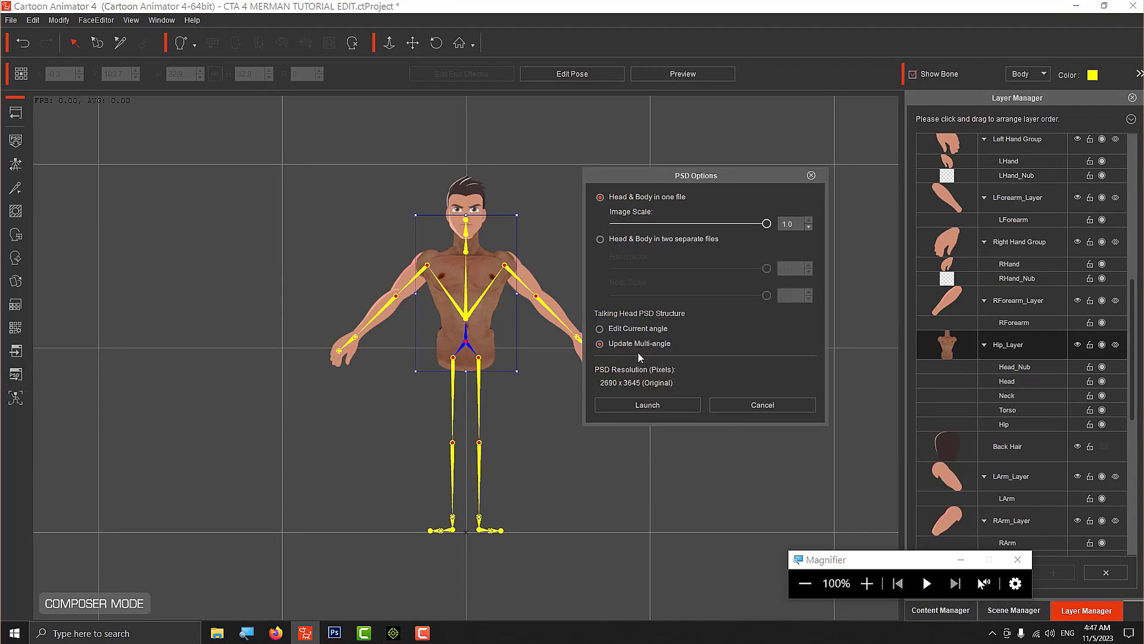
click(670, 409)
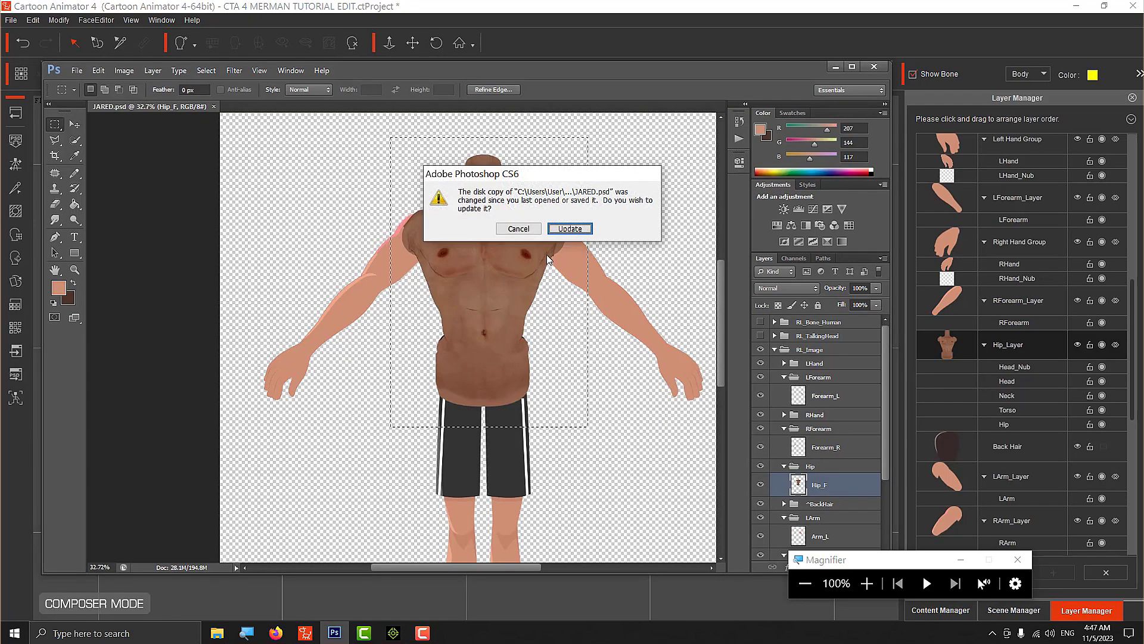
click(577, 229)
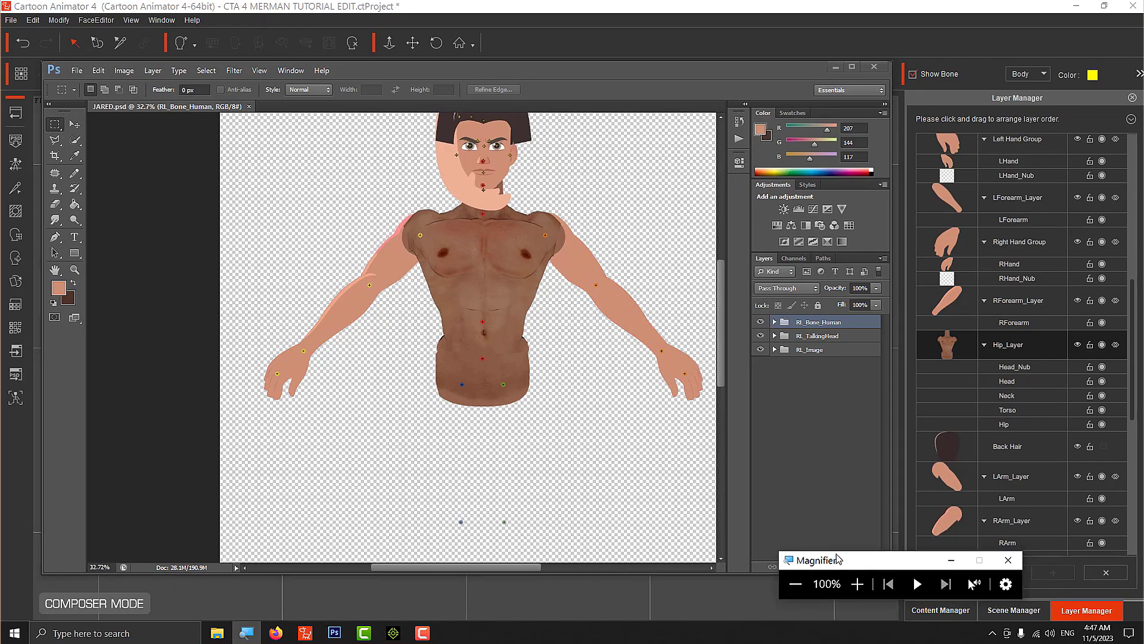
drag(860, 557, 802, 466)
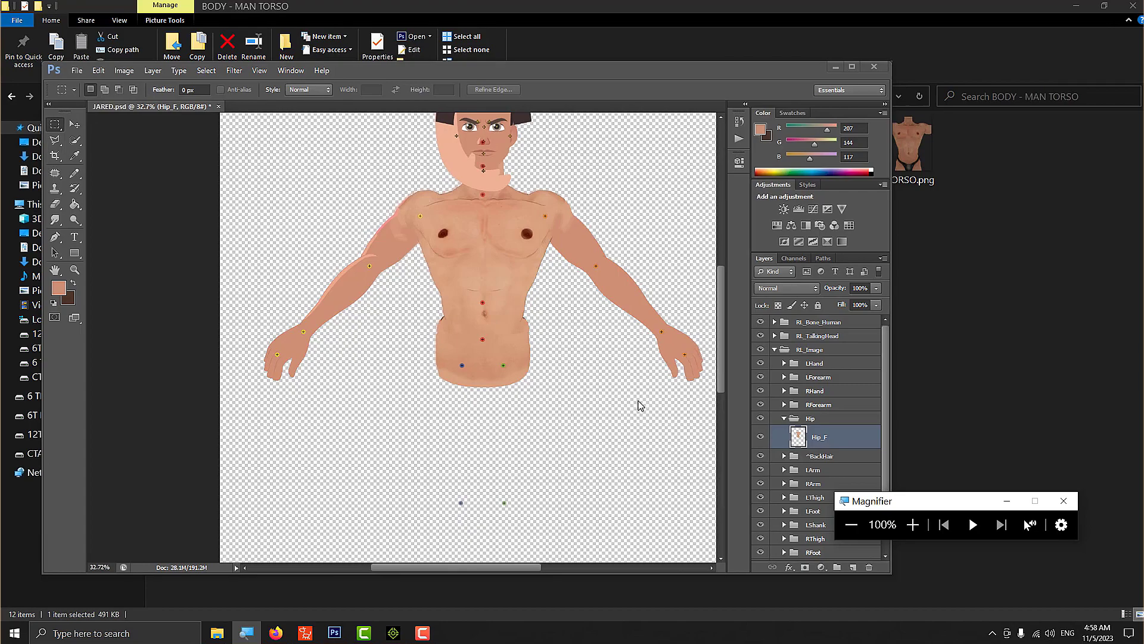
Step: Save JARED.psd with the lighter torso and switch back to Cartoon Animator
click(79, 70)
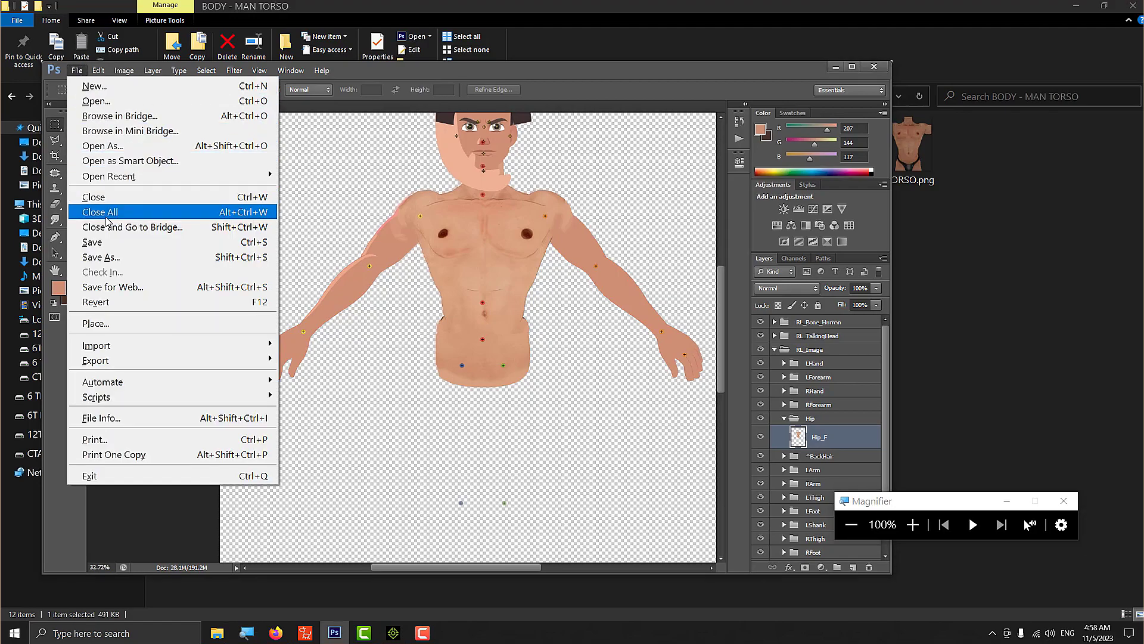
click(116, 242)
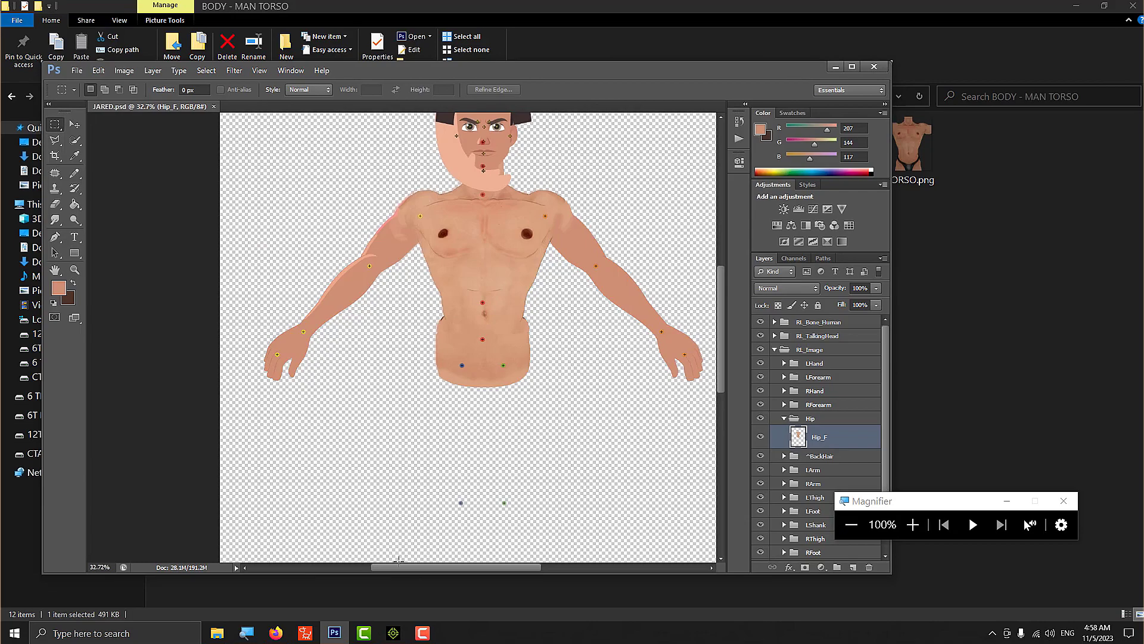
click(306, 634)
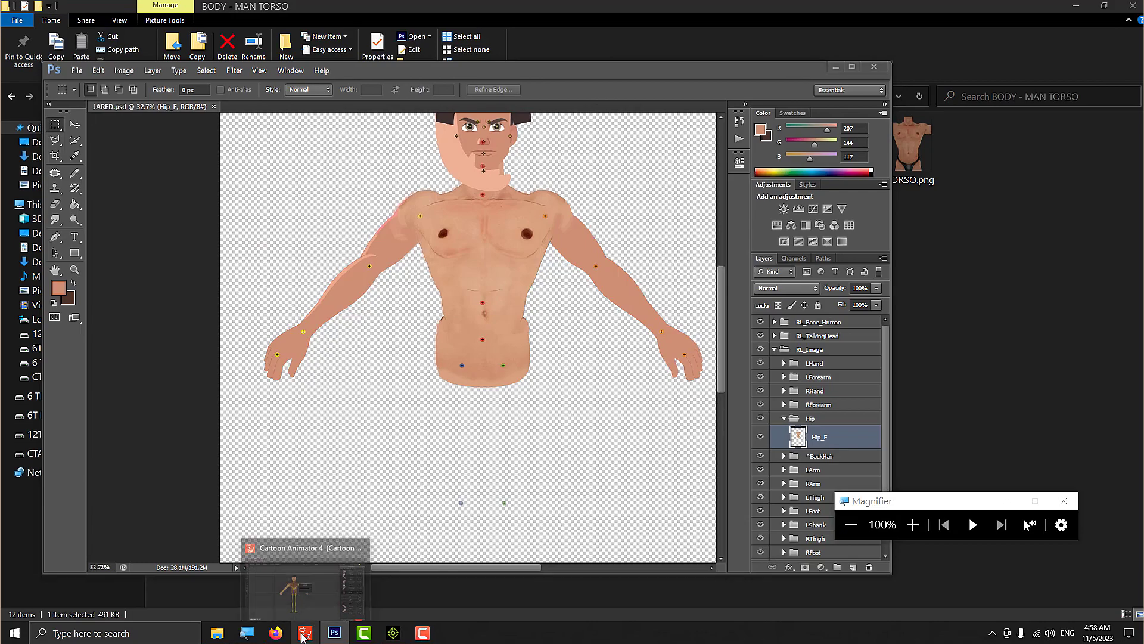
click(305, 633)
key(alt+Tab)
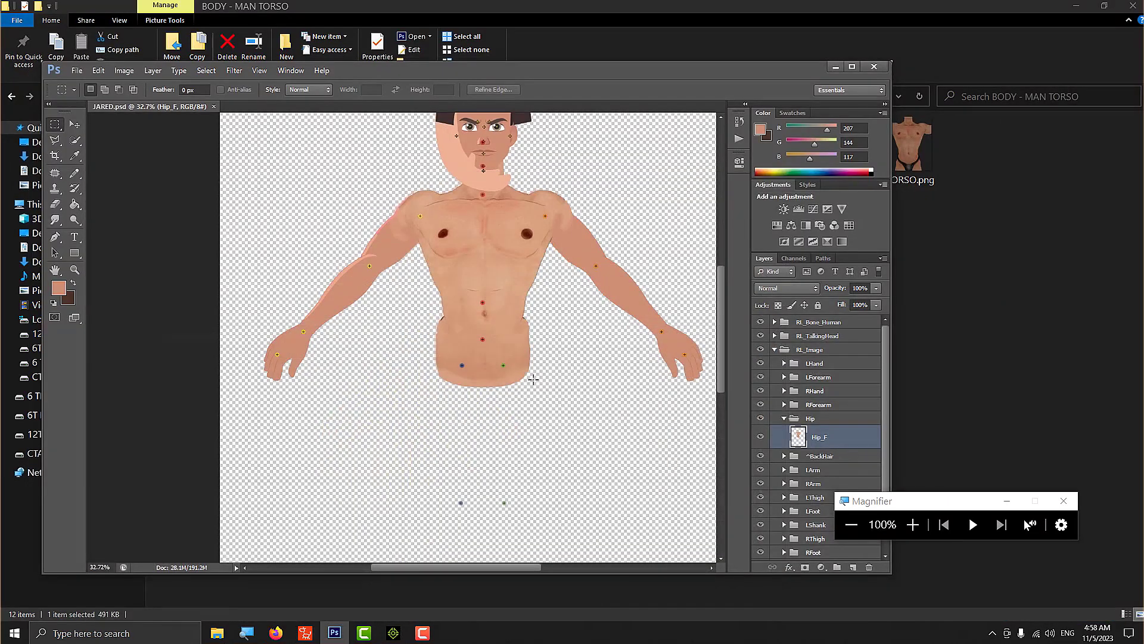
click(305, 633)
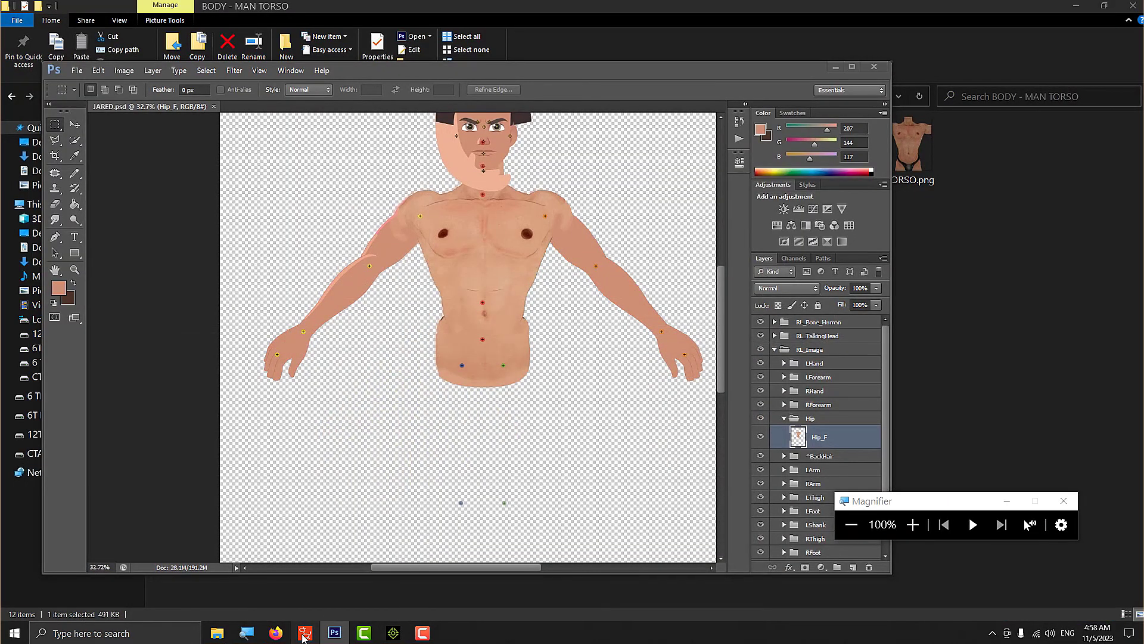
Step: Mask out the entire front-facing left foot sprite with the mask brush at size 50
click(912, 524)
click(913, 524)
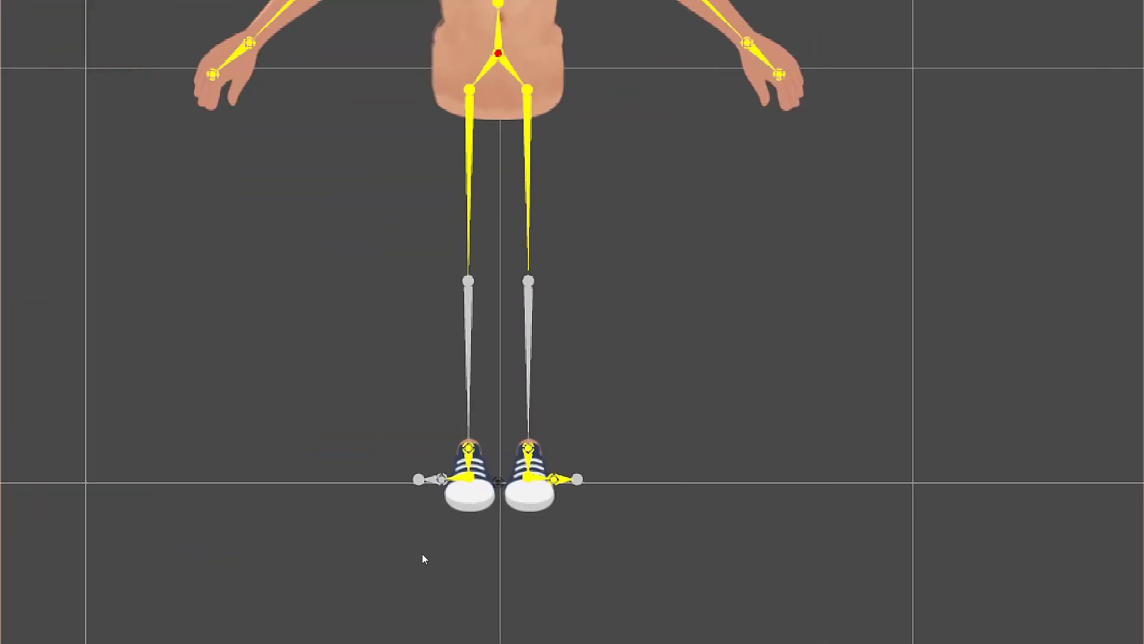
click(480, 538)
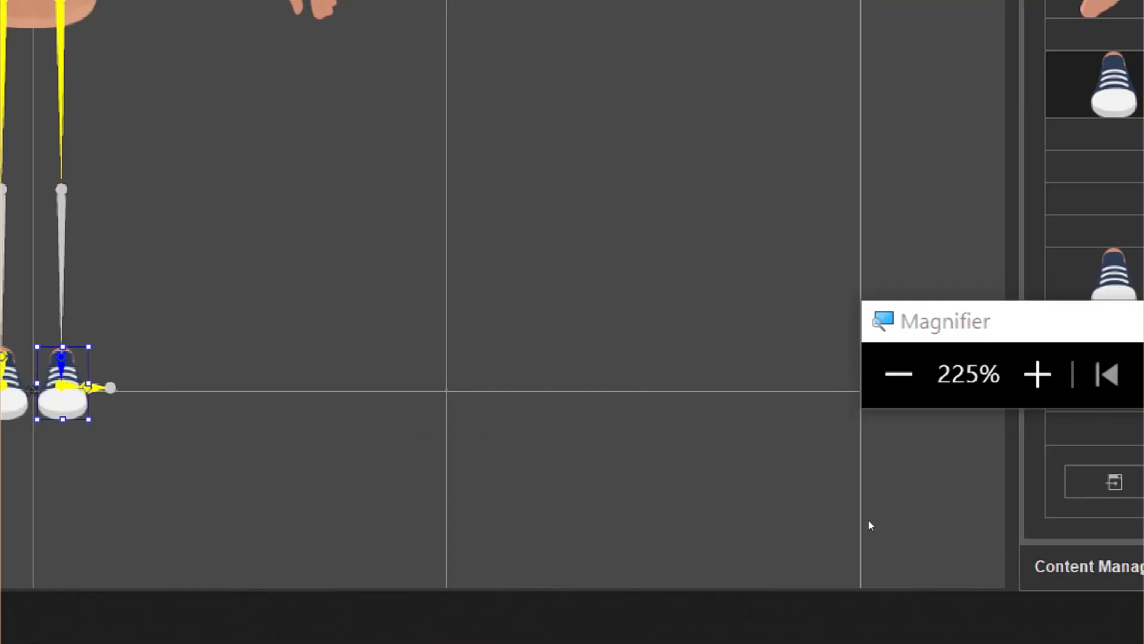
click(860, 518)
click(860, 518)
click(860, 518)
click(859, 518)
click(858, 519)
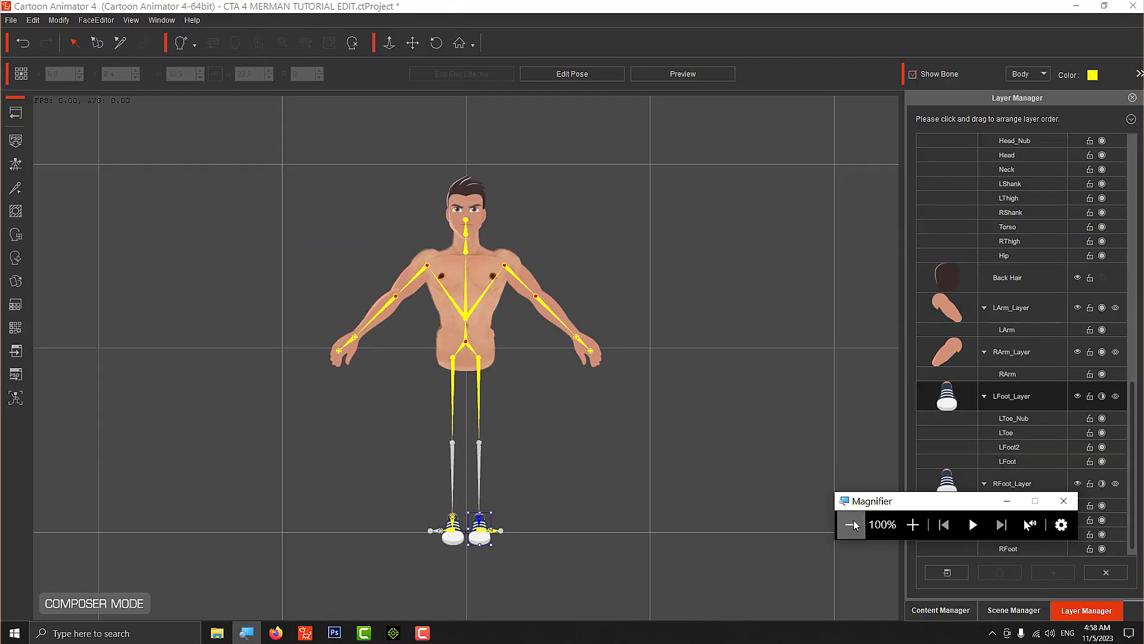
click(18, 215)
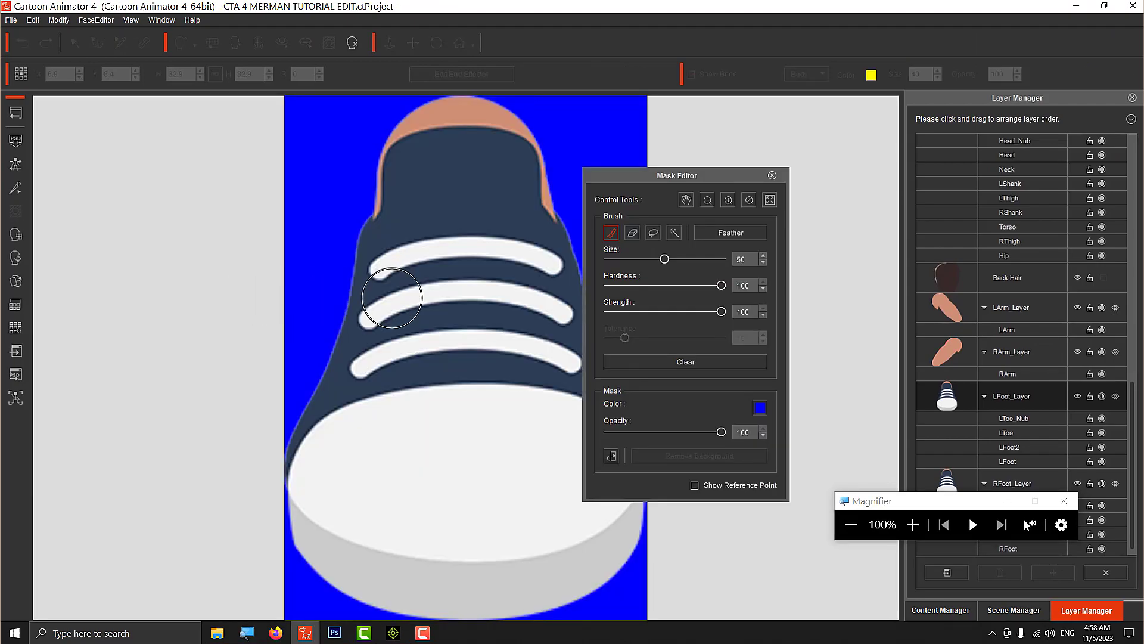
mouse_move(437, 288)
mouse_down()
mouse_move(479, 229)
mouse_move(562, 207)
mouse_move(399, 280)
mouse_move(337, 373)
mouse_move(533, 340)
mouse_move(563, 350)
mouse_move(585, 395)
mouse_move(570, 429)
mouse_move(517, 451)
mouse_move(491, 482)
mouse_move(538, 471)
mouse_move(513, 487)
mouse_move(517, 458)
mouse_up()
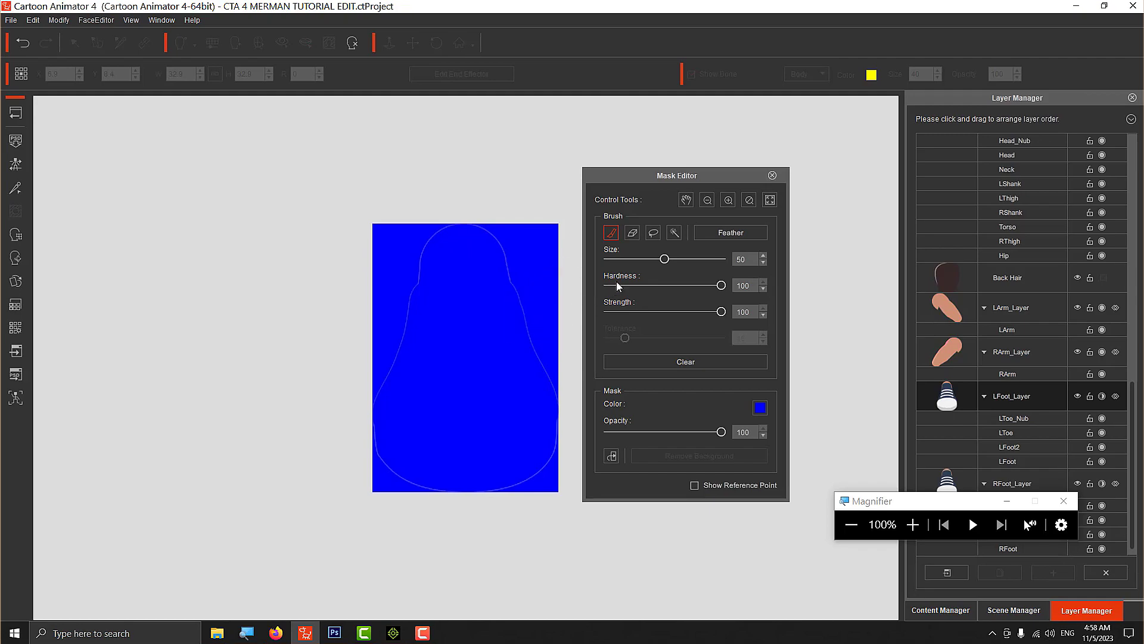
click(772, 177)
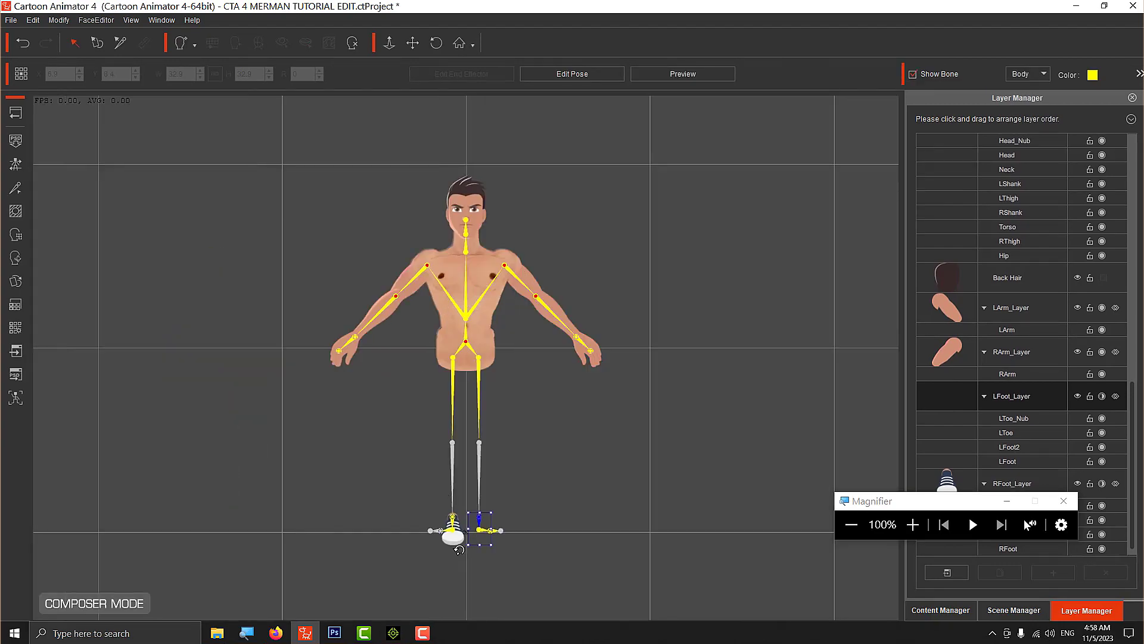
Step: Mask out the entire front-facing right foot sprite with the size 50 brush, and leave composer mode
click(454, 540)
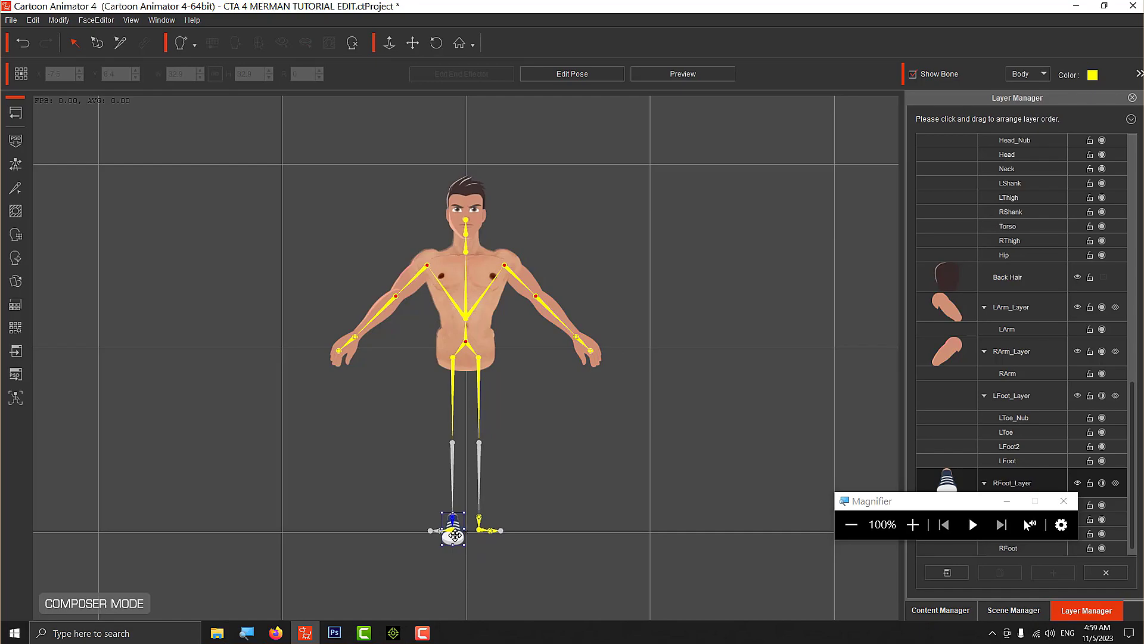
click(19, 219)
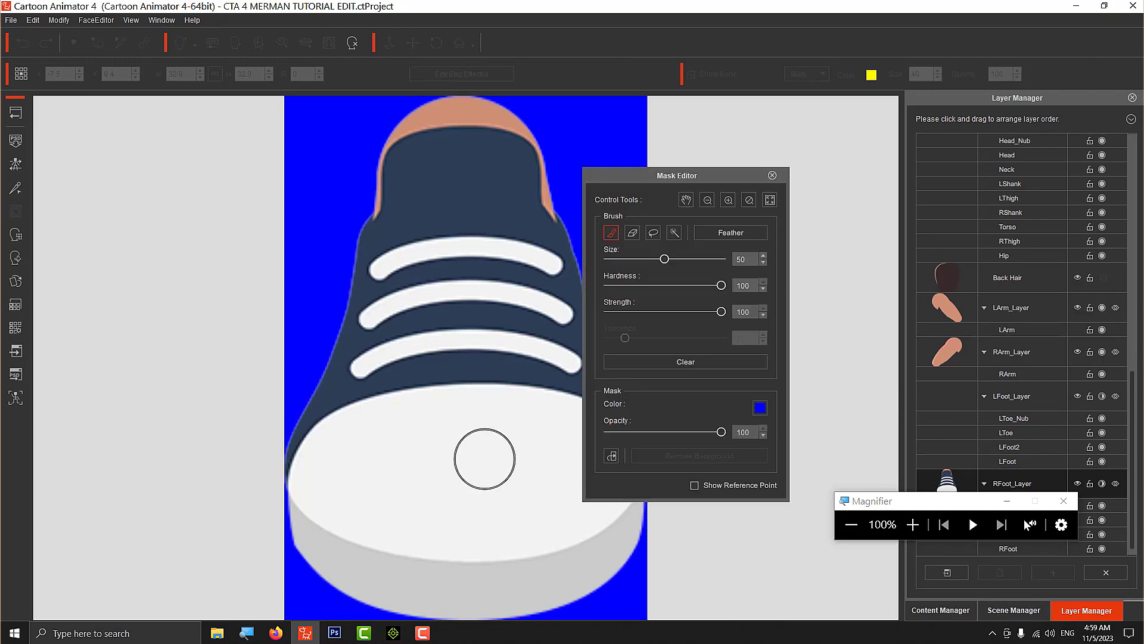
scroll(523, 225, down, 4)
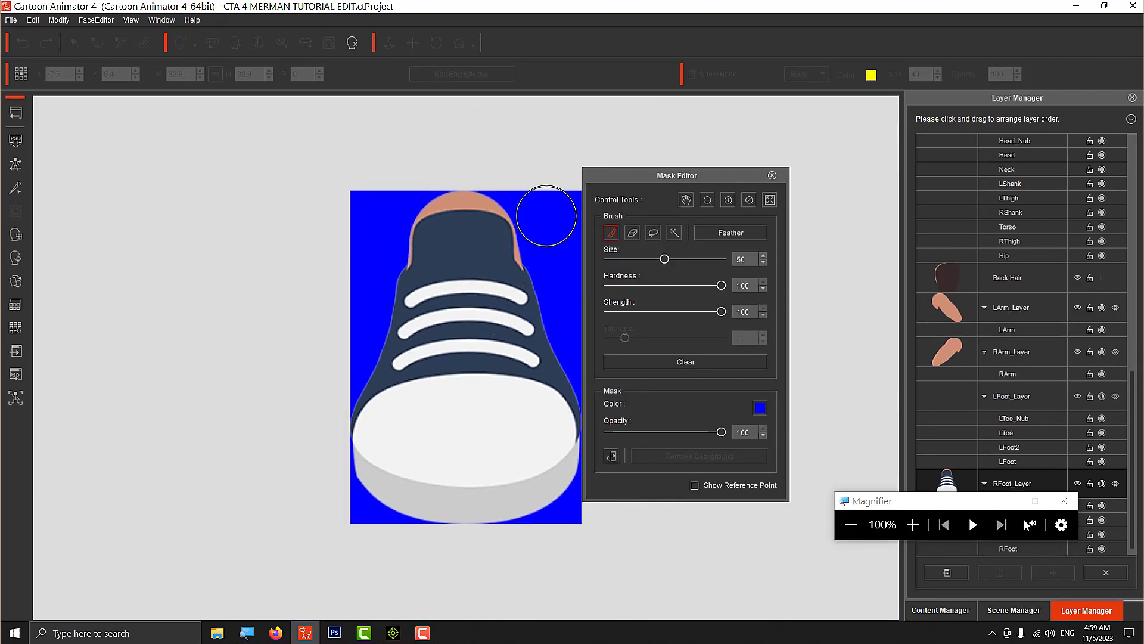
mouse_move(544, 210)
mouse_down()
mouse_move(540, 183)
mouse_move(381, 276)
mouse_move(320, 345)
mouse_move(430, 286)
mouse_move(570, 269)
mouse_move(516, 367)
mouse_move(338, 476)
mouse_move(483, 459)
mouse_move(348, 519)
mouse_move(570, 524)
mouse_up()
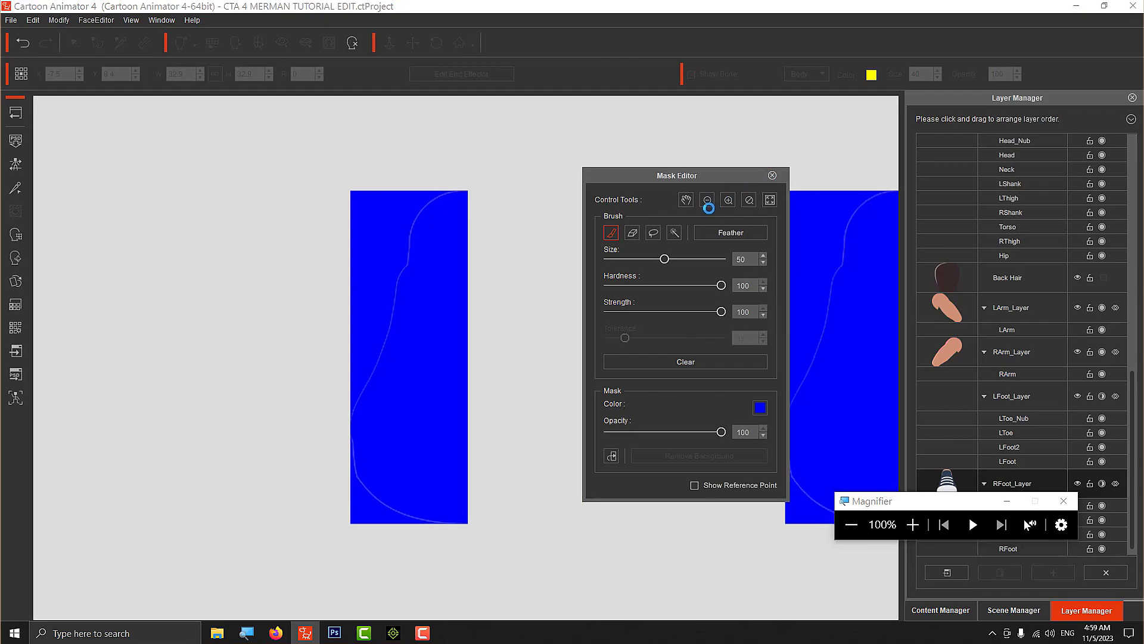
key(Escape)
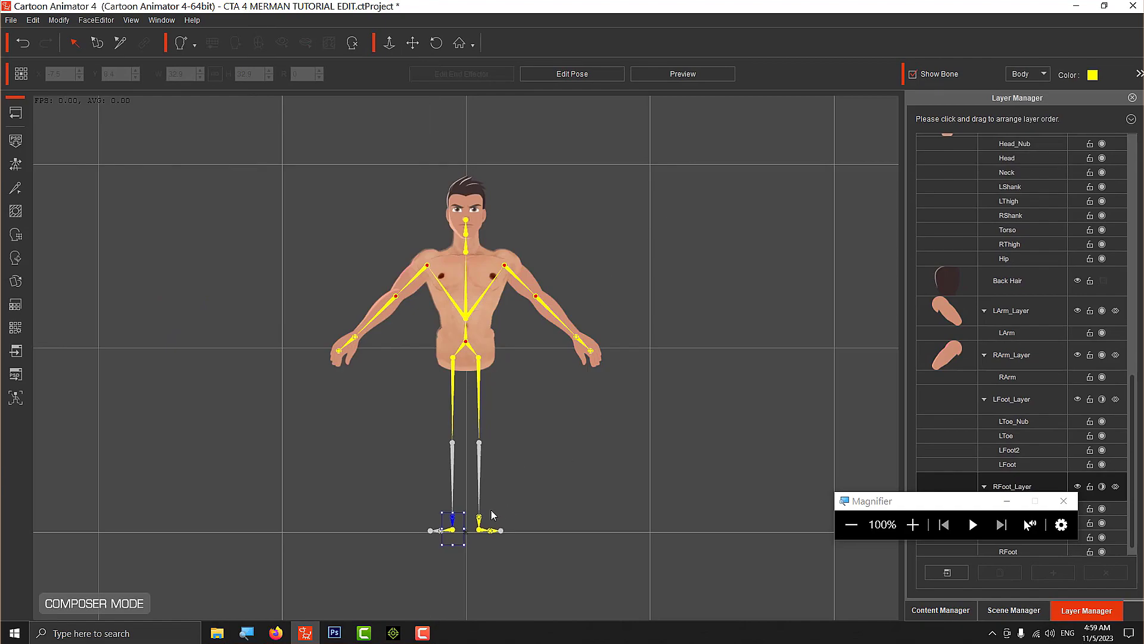
click(15, 113)
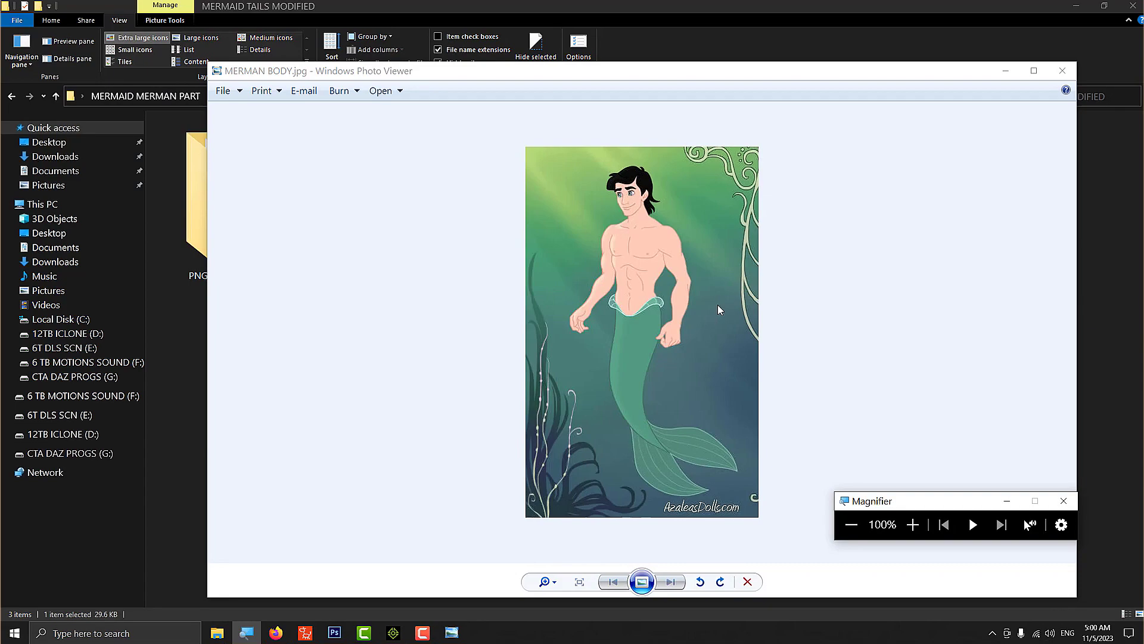
Step: Examine the waist frill and tail shape of the merman in MERMAN BODY.jpg, and close the image
scroll(702, 319, up, 4)
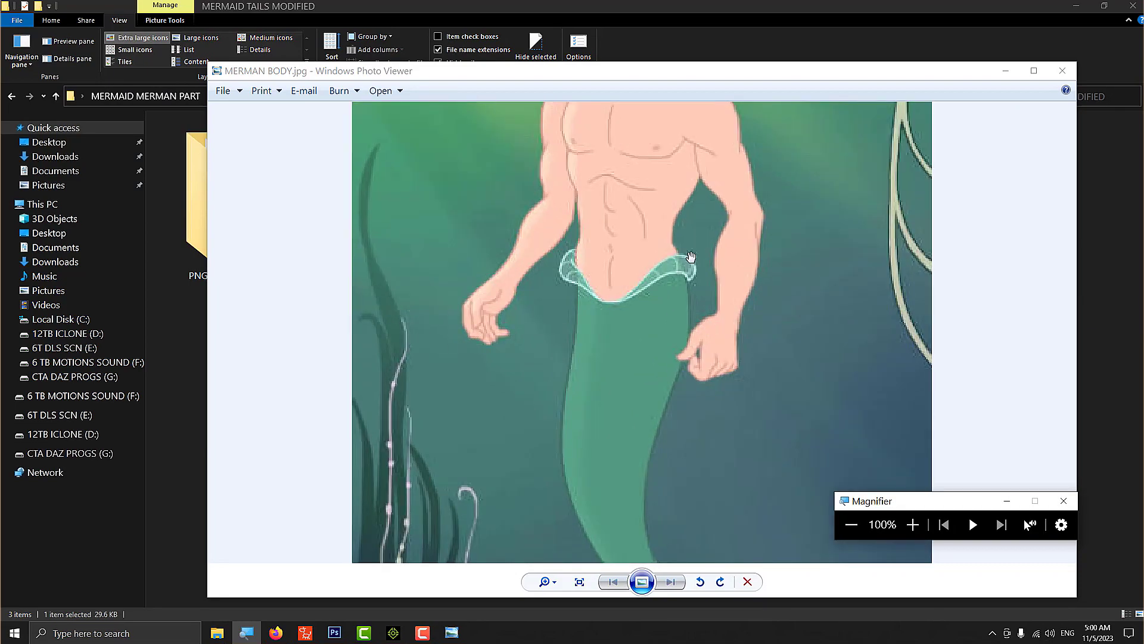
drag(647, 345, 618, 353)
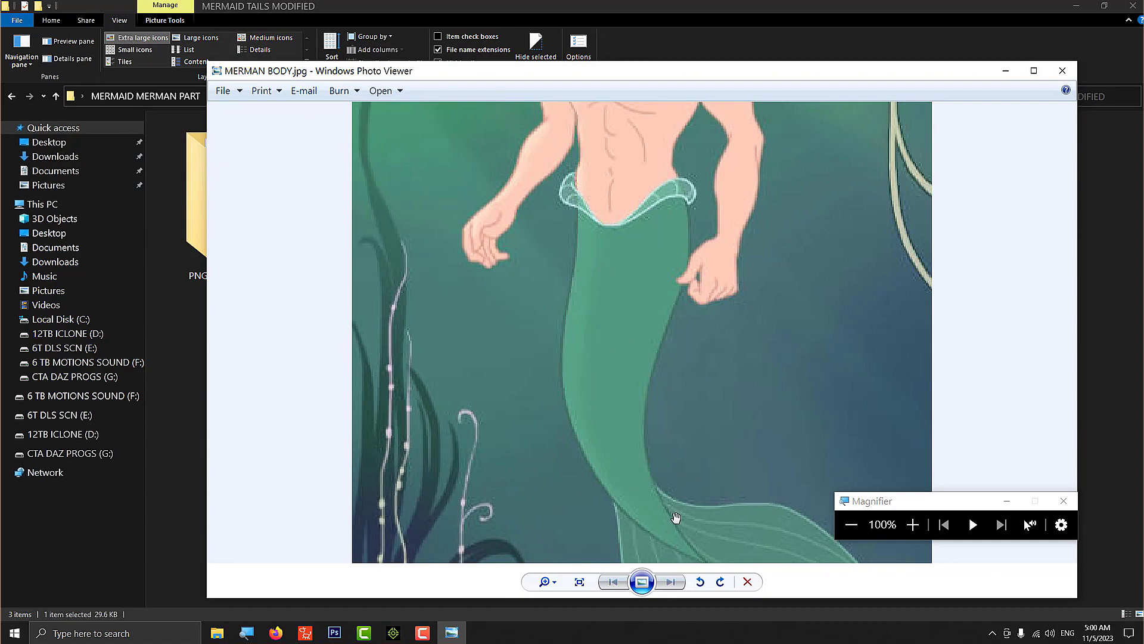
drag(651, 490, 689, 459)
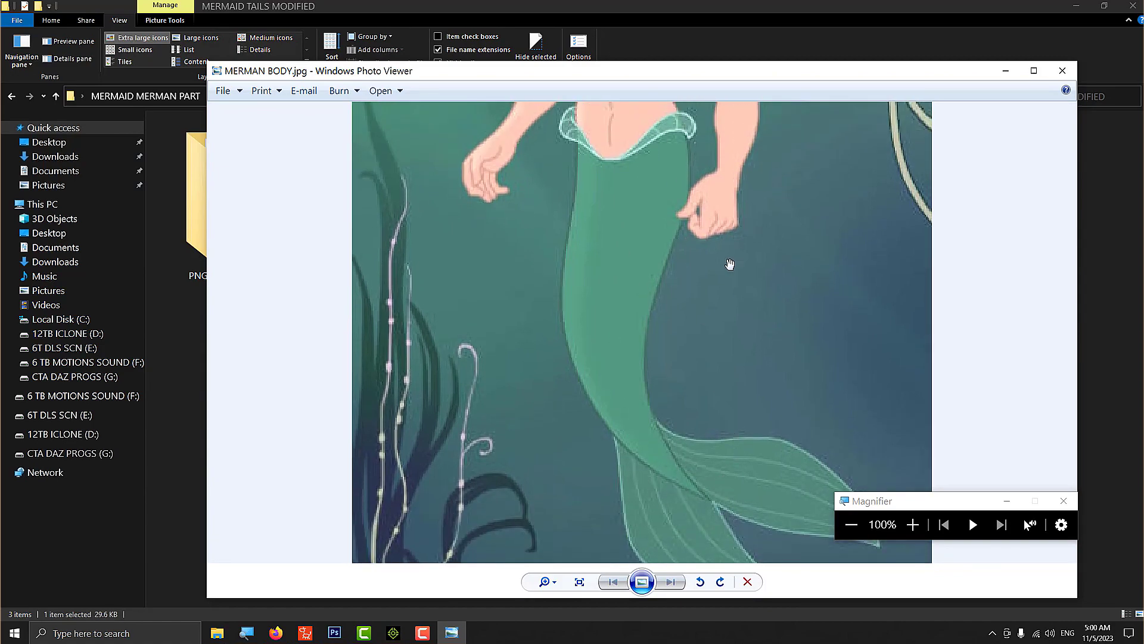
drag(661, 299, 712, 327)
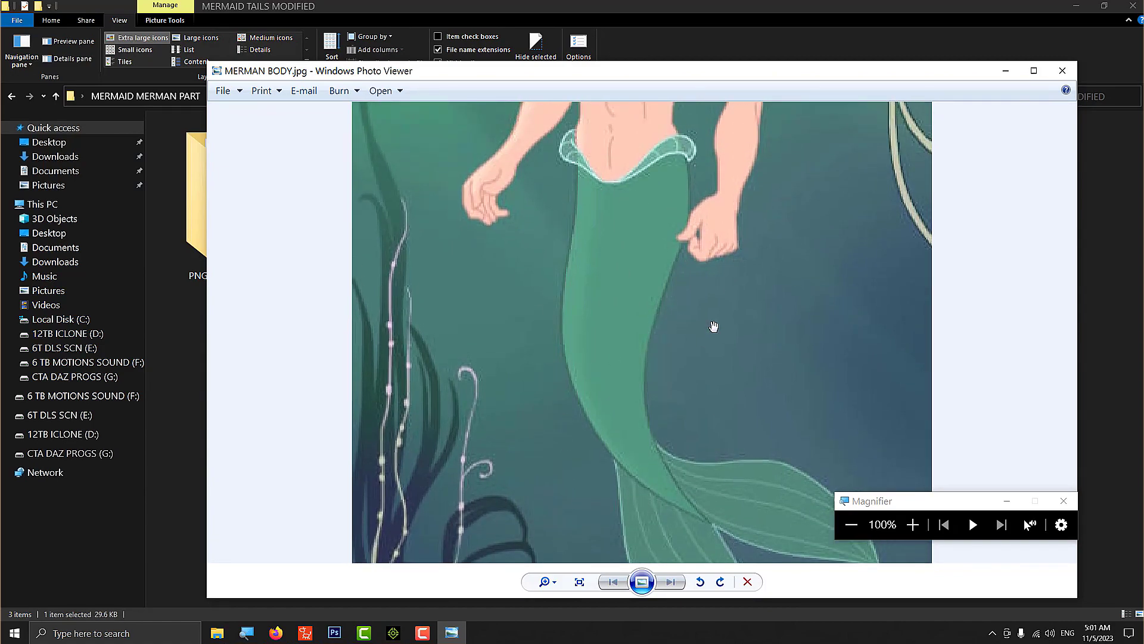
scroll(757, 313, up, 1)
scroll(758, 313, up, 1)
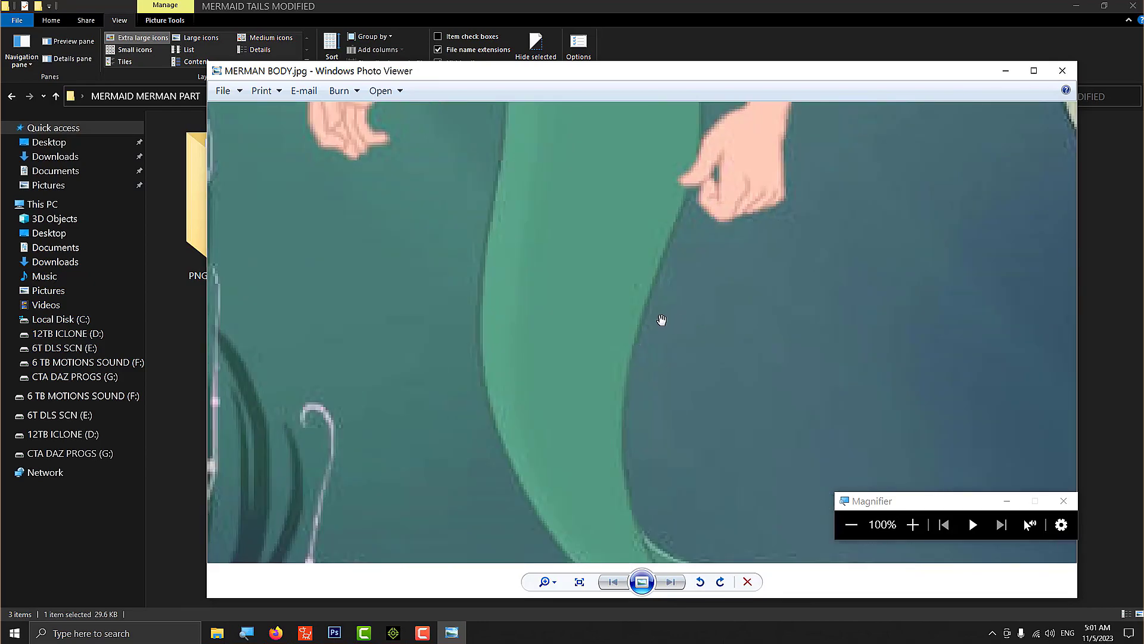
drag(659, 322, 640, 472)
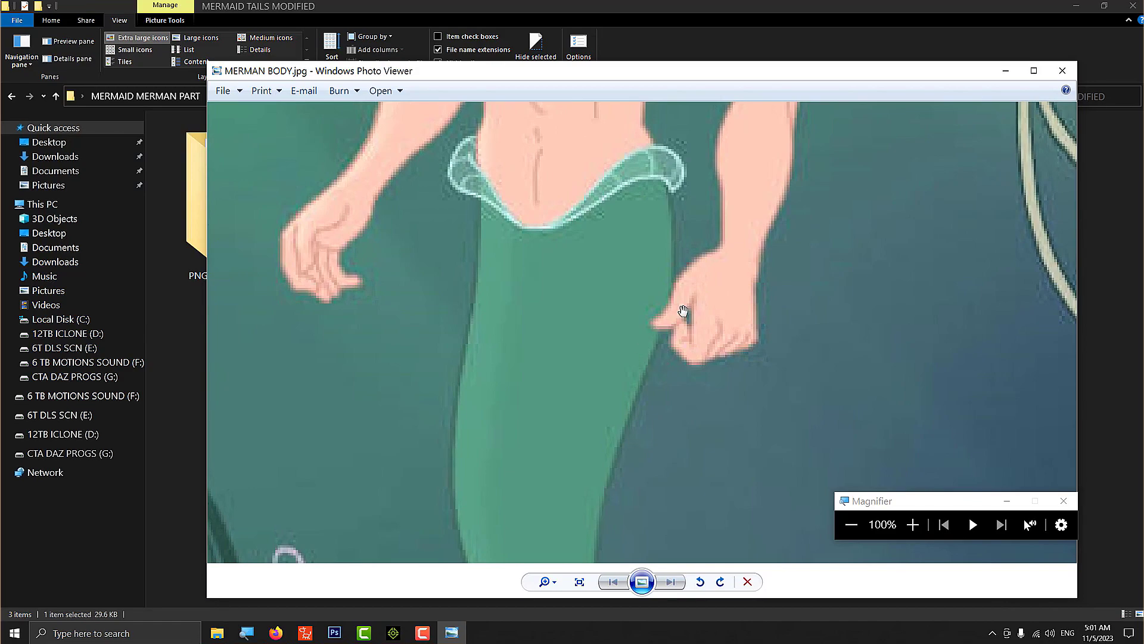
drag(946, 78, 792, 165)
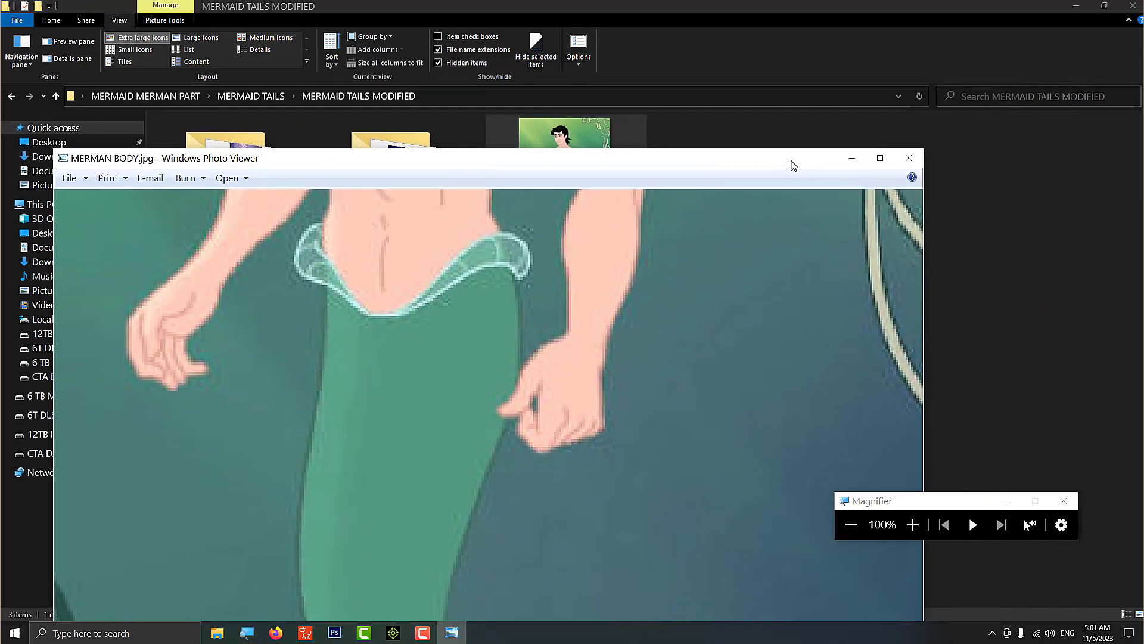
click(908, 158)
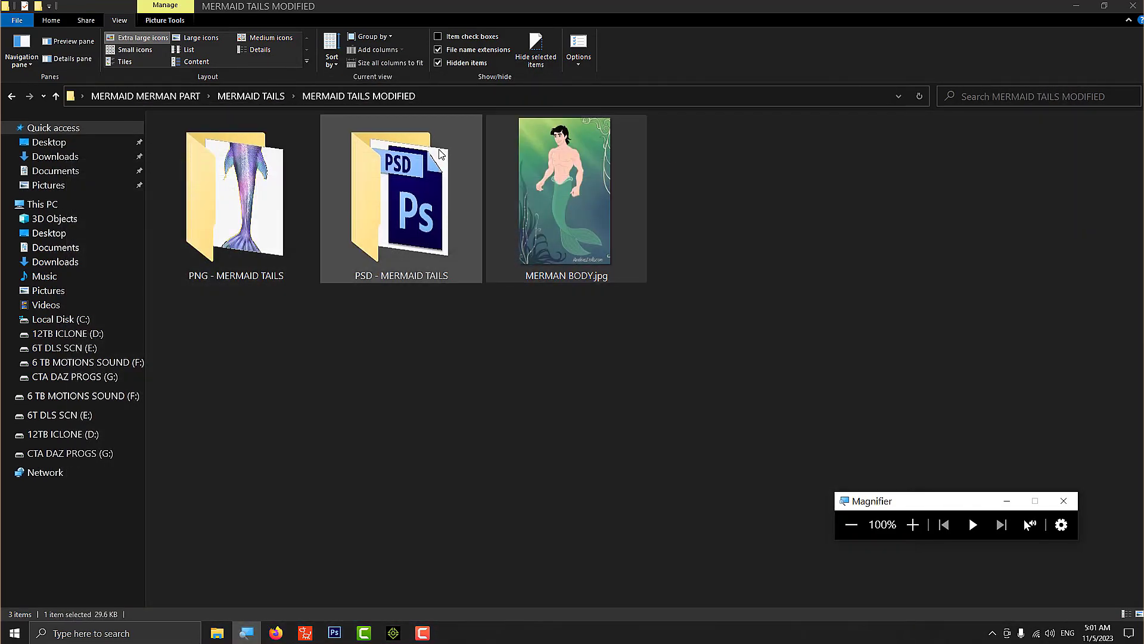
Step: Examine the mermaid tail images available in the MERMAID TAILS folder
click(250, 96)
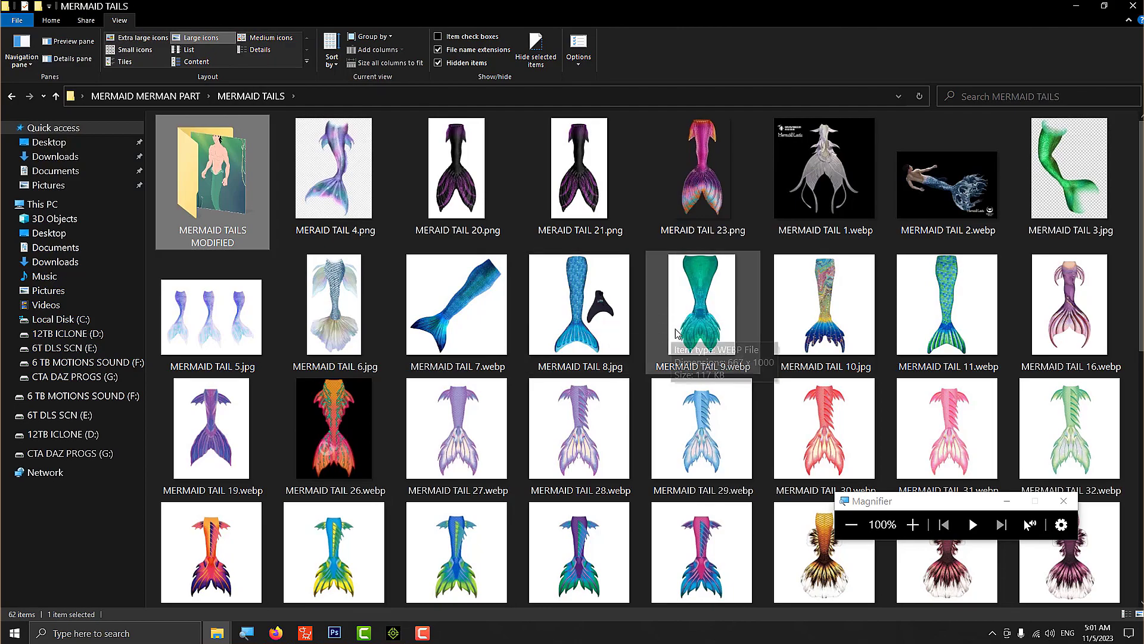
key(alt)
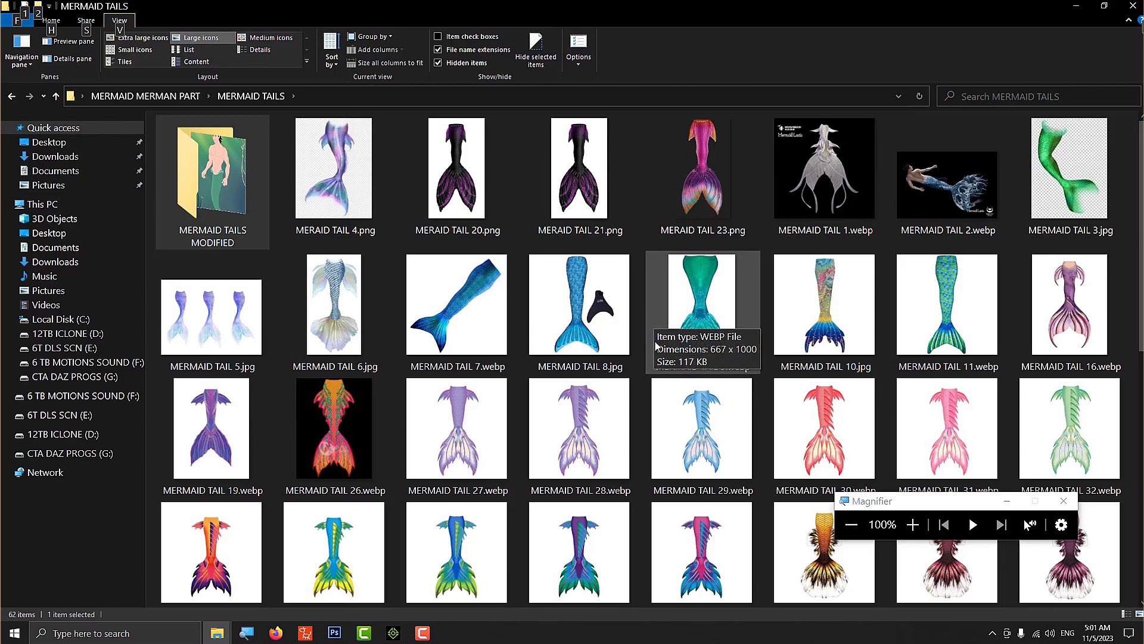
click(913, 525)
click(913, 526)
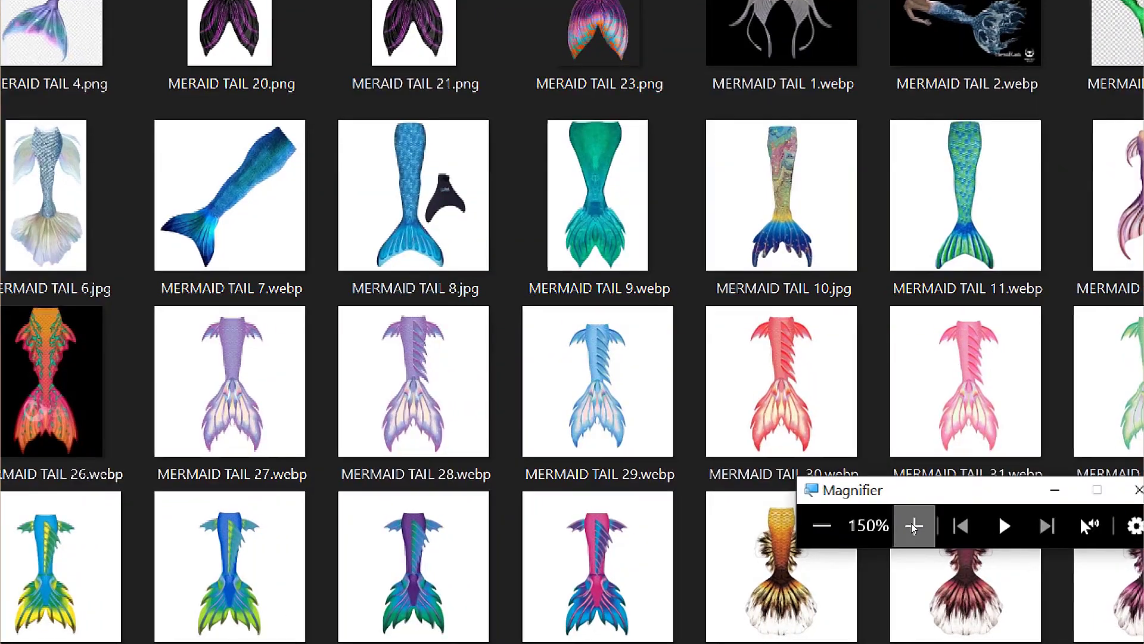
click(914, 525)
click(913, 526)
click(913, 525)
click(914, 526)
click(914, 525)
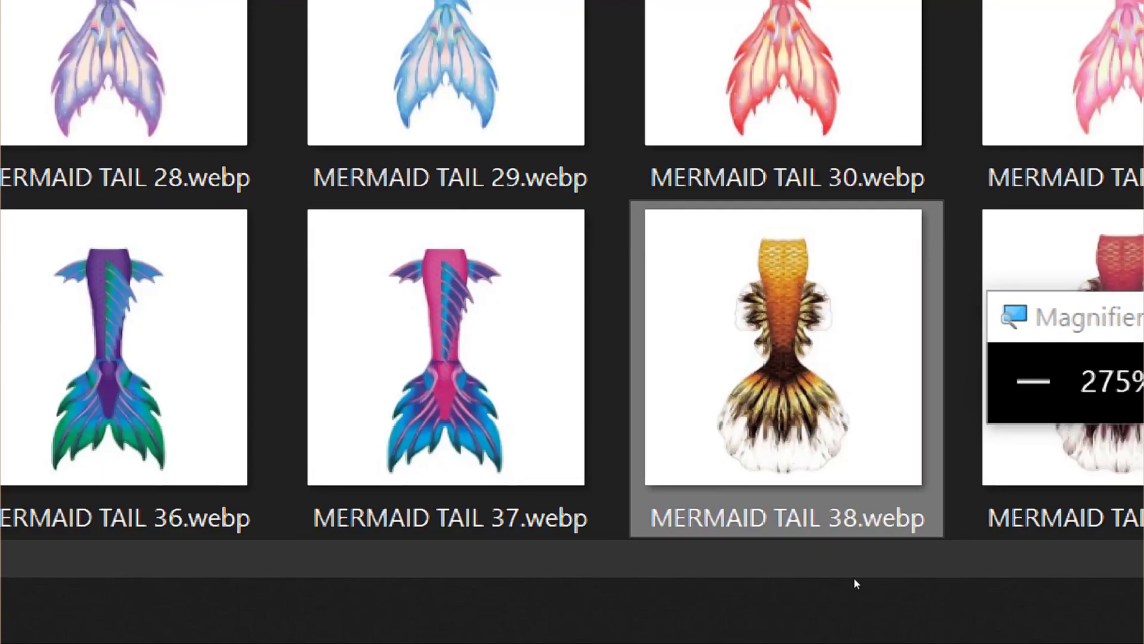
Step: Open MERMAID TAIL 38.webp from the MERMAID TAILS folder in Photoshop
key(super+minus)
key(super+minus)
key(super+minus)
key(super+minus)
key(super+minus)
key(super+minus)
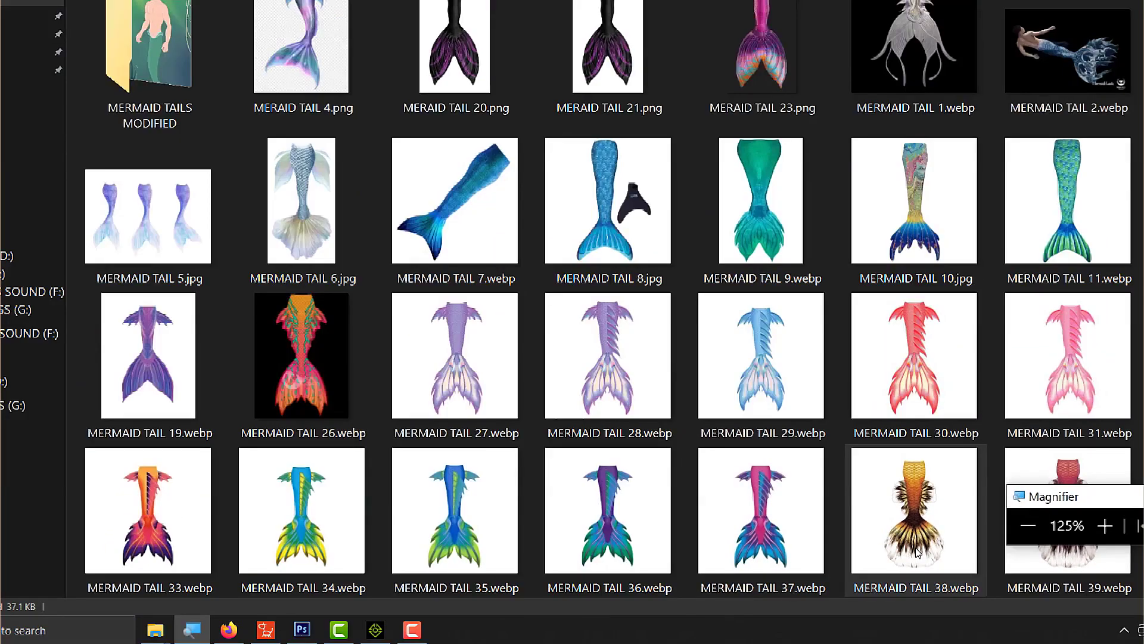
key(super+minus)
drag(917, 551, 917, 552)
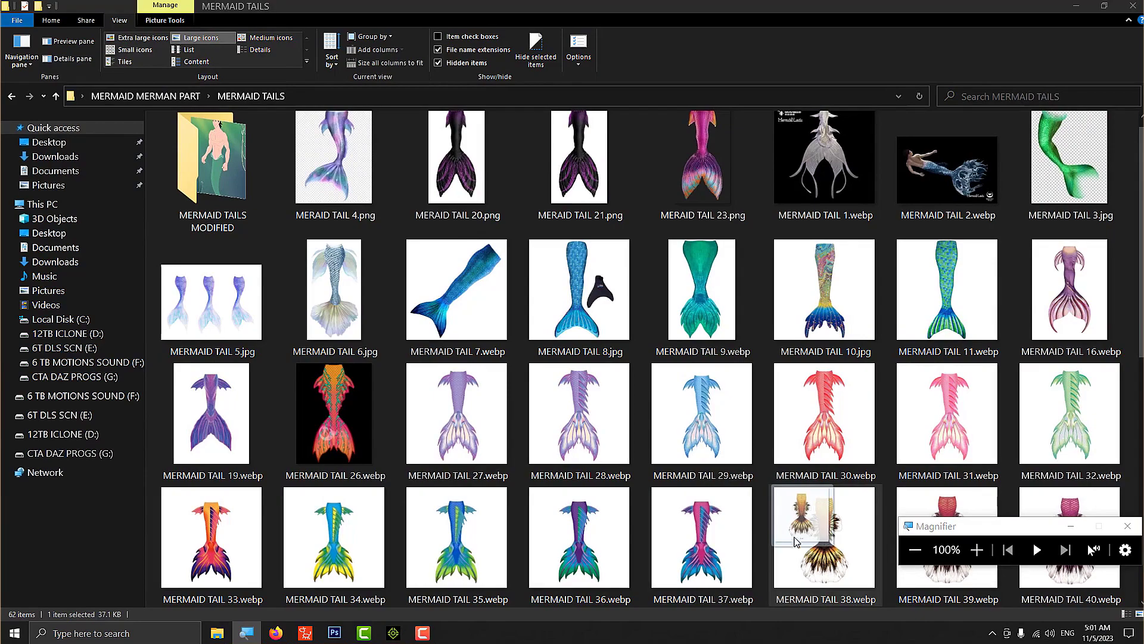
drag(795, 541, 417, 235)
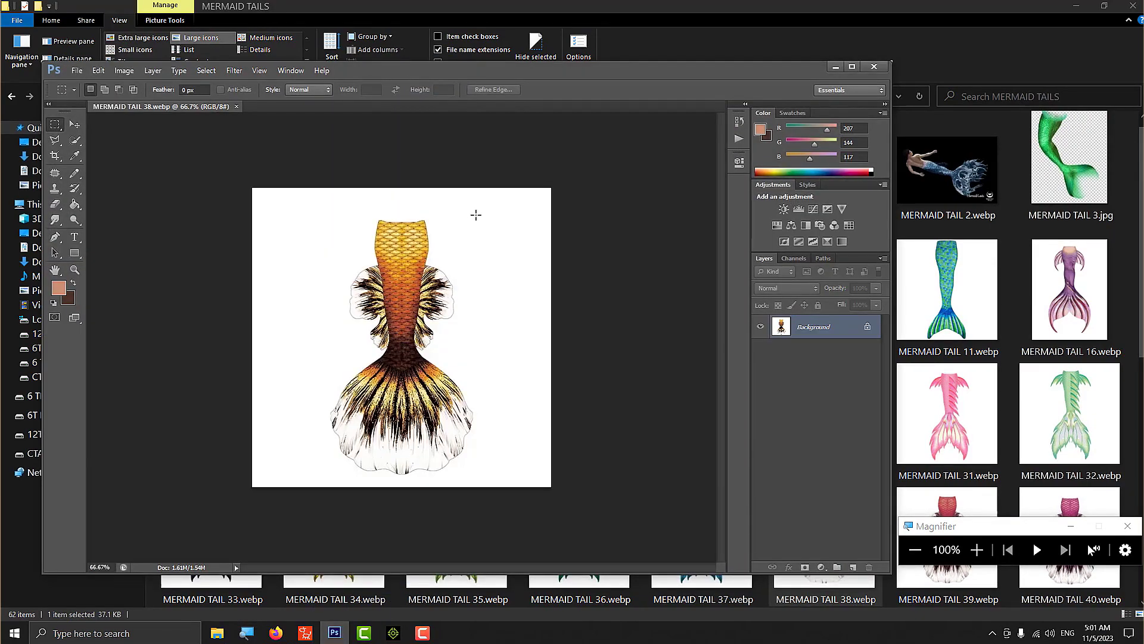
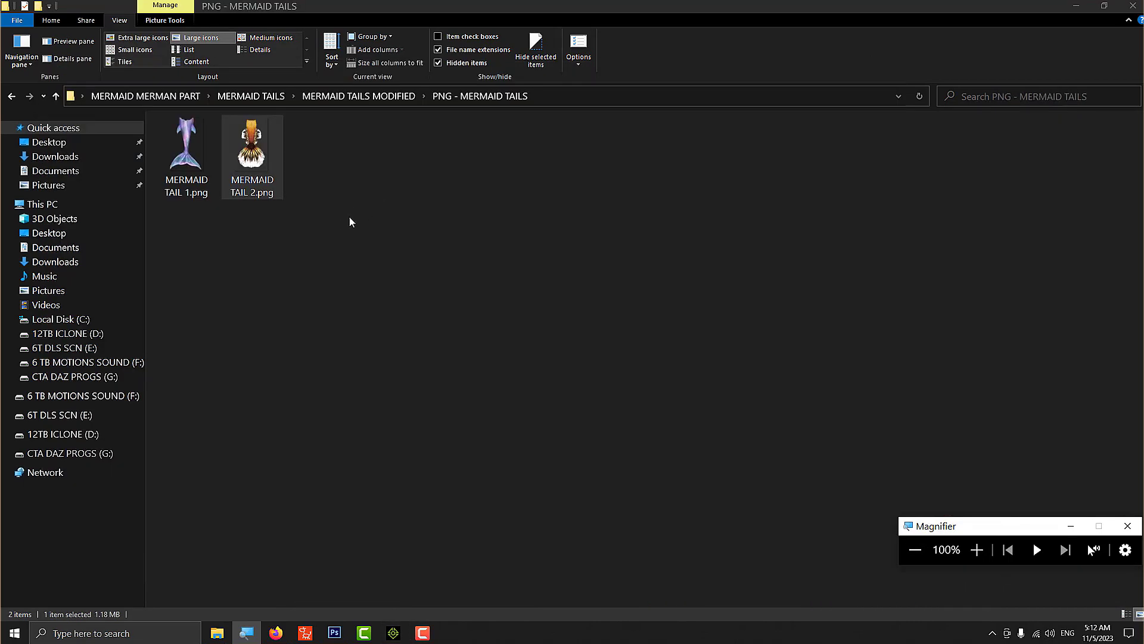
Step: Import MERMAID TAIL 2.png from the PNG - MERMAID TAILS folder into Cartoon Animator as a G3 Free Bone Actor
drag(265, 154, 593, 435)
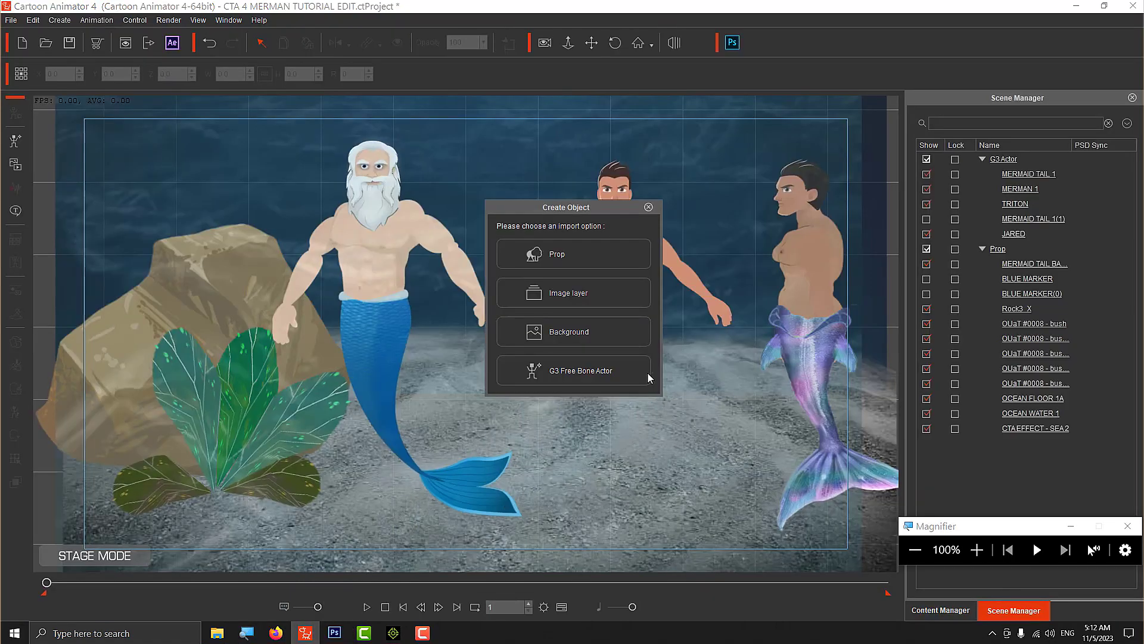
click(603, 374)
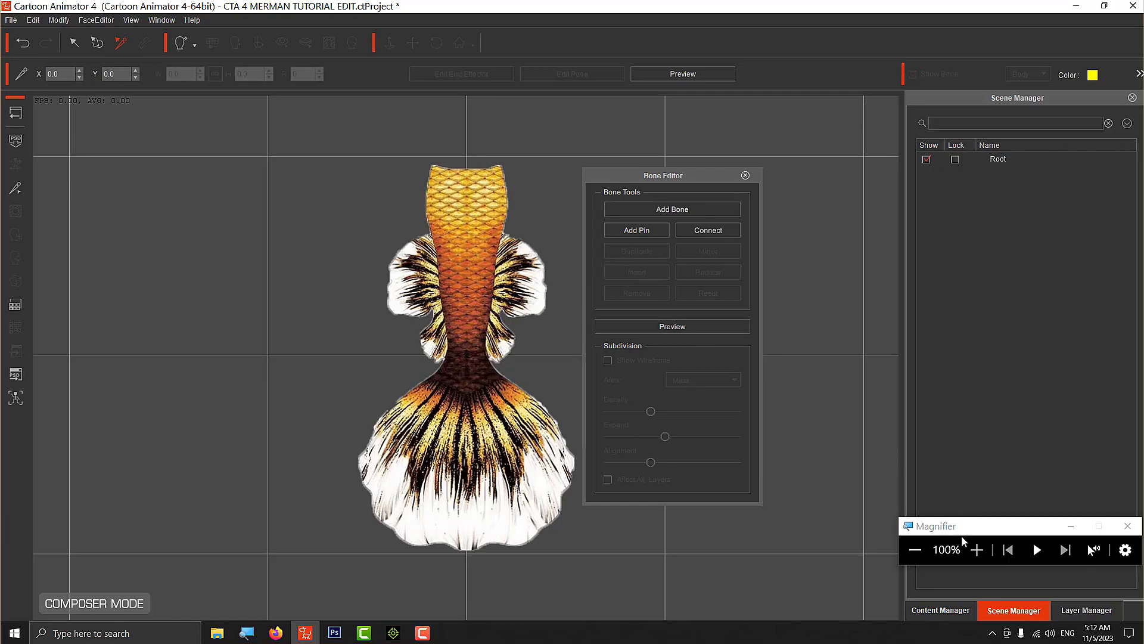
Step: Add a bone chain down the tail's centre line from the waist to the tail base, and branch bones into the fan fin
click(976, 549)
click(979, 550)
click(980, 550)
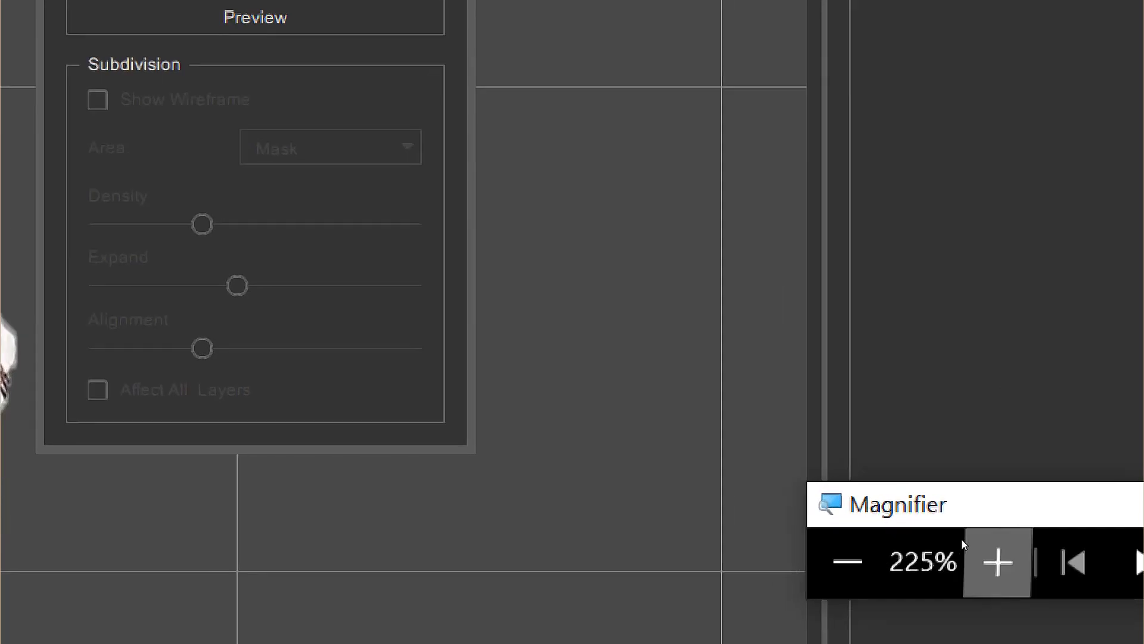
click(979, 550)
key(space)
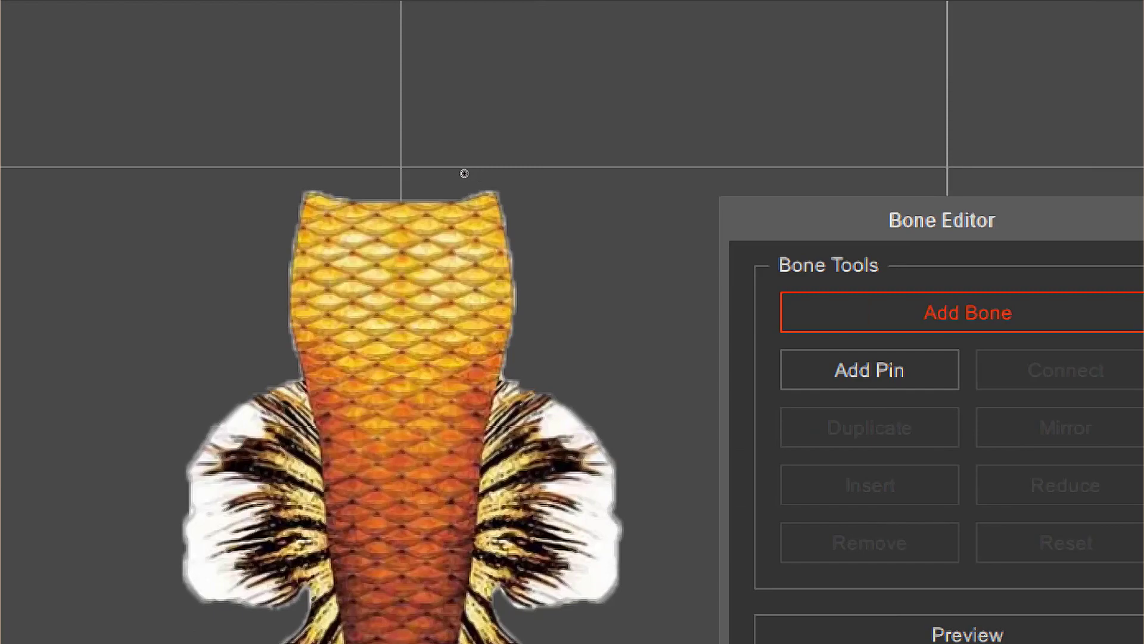
drag(395, 214, 396, 457)
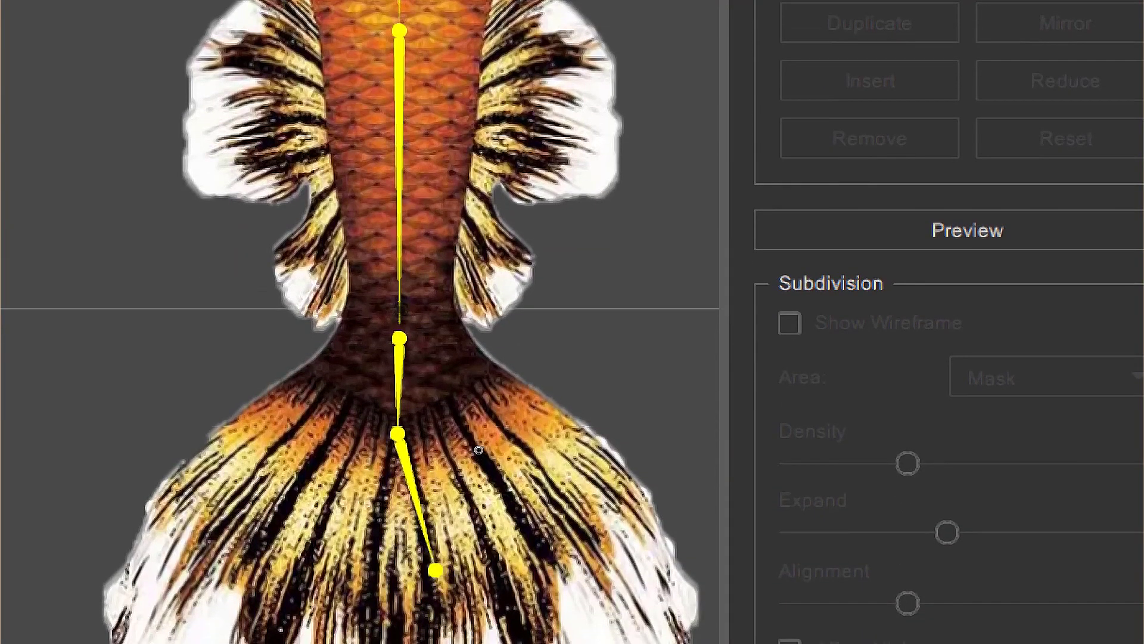
key(Escape)
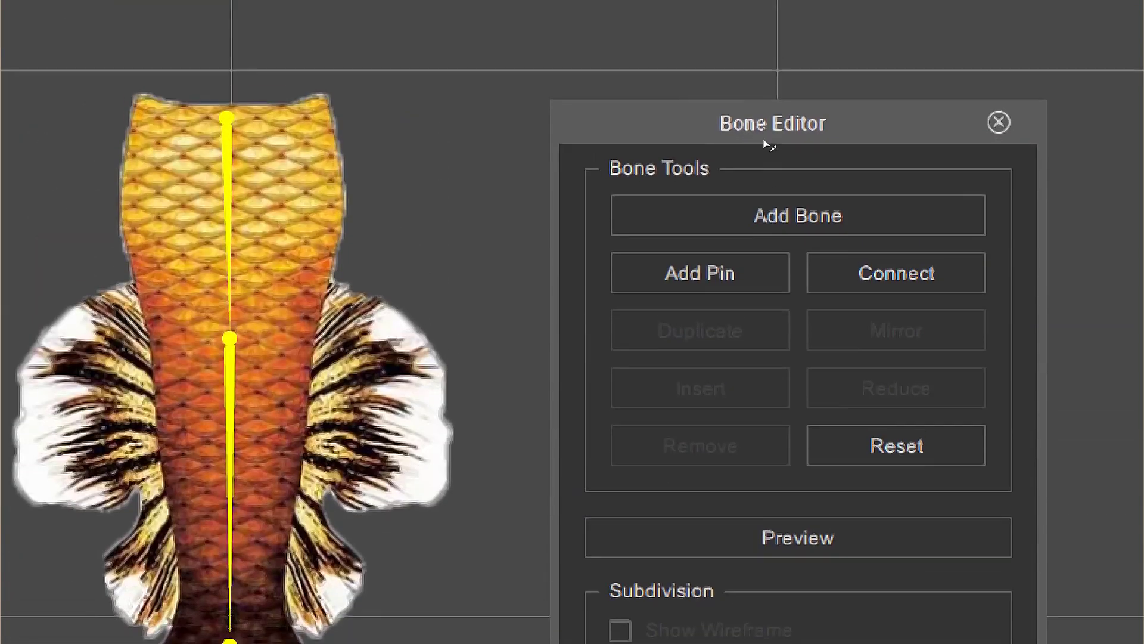
click(664, 220)
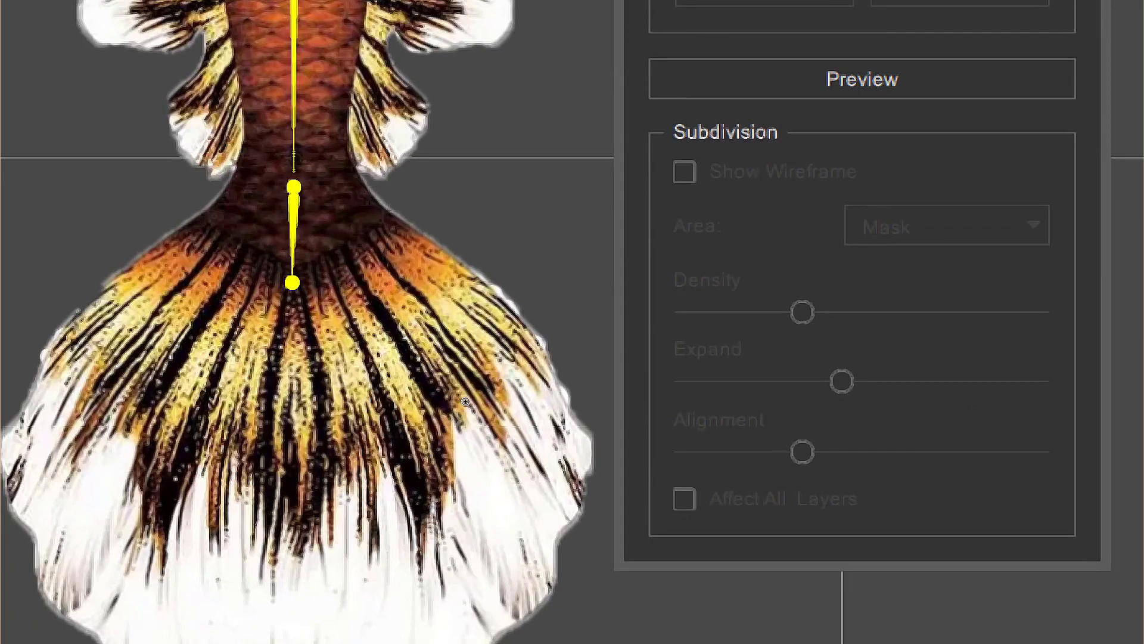
drag(292, 283, 136, 406)
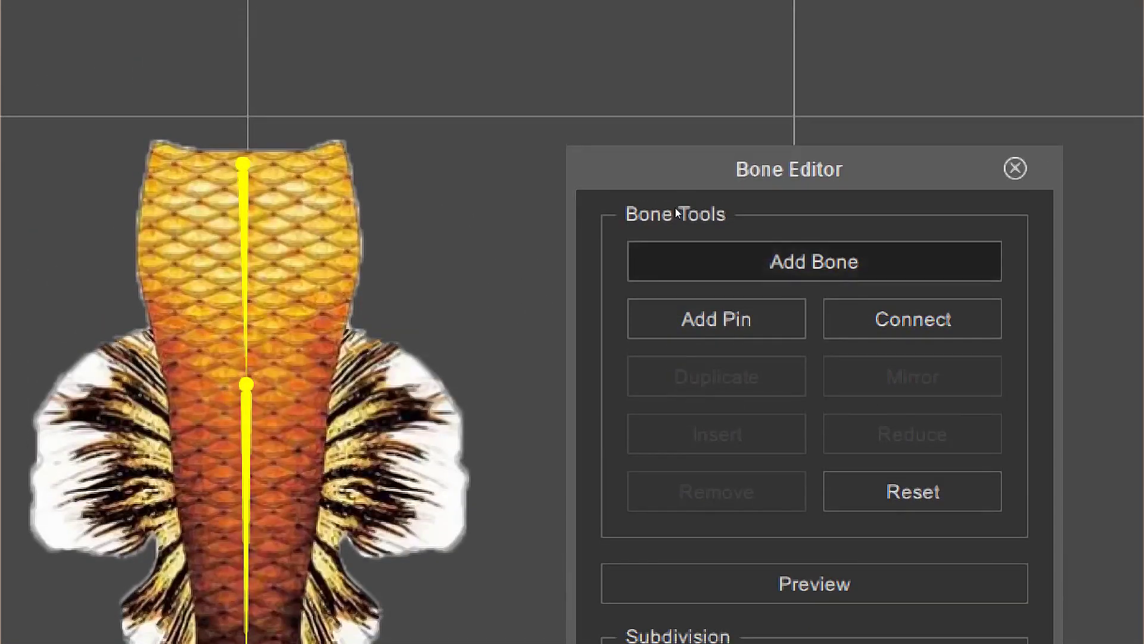
Step: Add two-bone branches from the centre chain into both upper side fins, and separate bone chains in both lower side fins
click(814, 65)
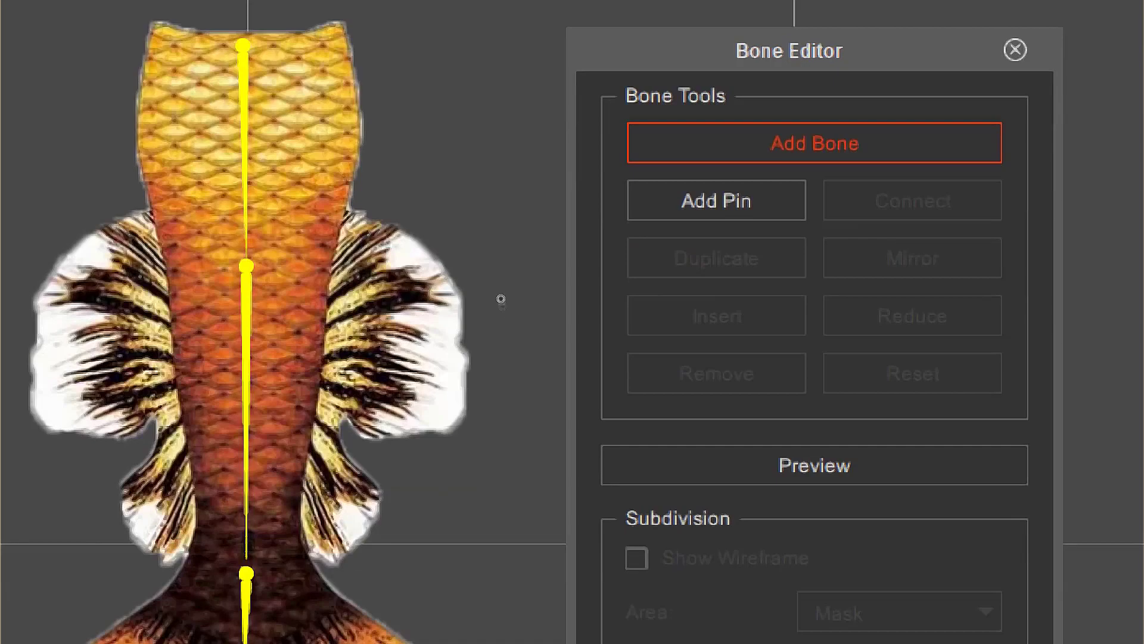
click(246, 266)
click(343, 320)
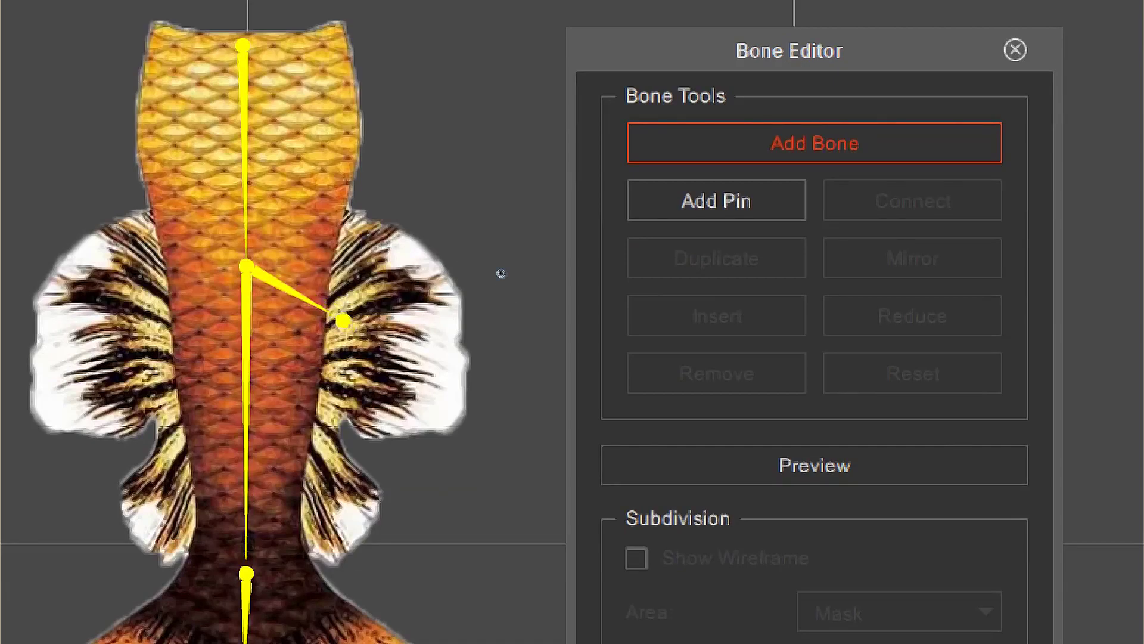
click(441, 366)
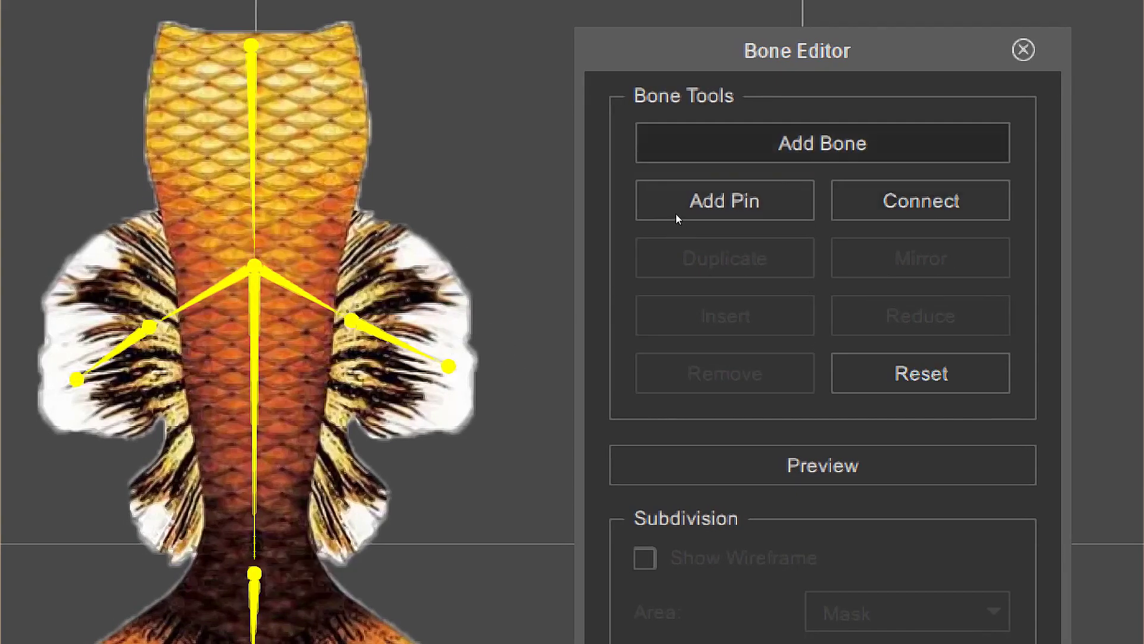
click(677, 216)
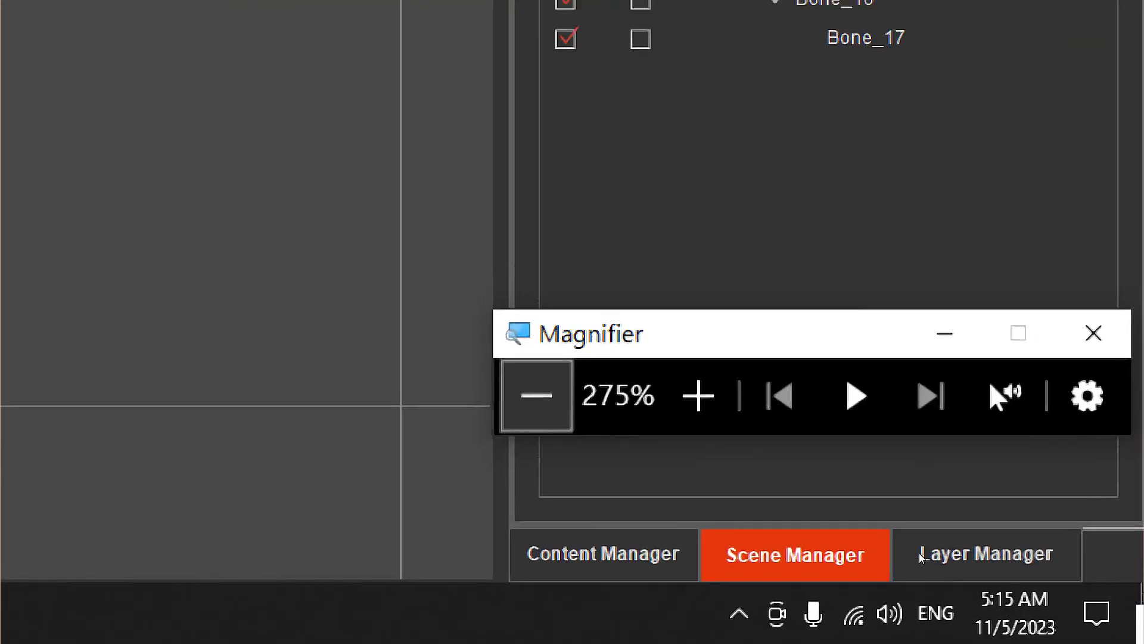
Step: Leave composer mode and return to the stage with the rigged tail
click(511, 382)
click(511, 382)
click(511, 381)
click(511, 381)
click(511, 381)
key(super+minus)
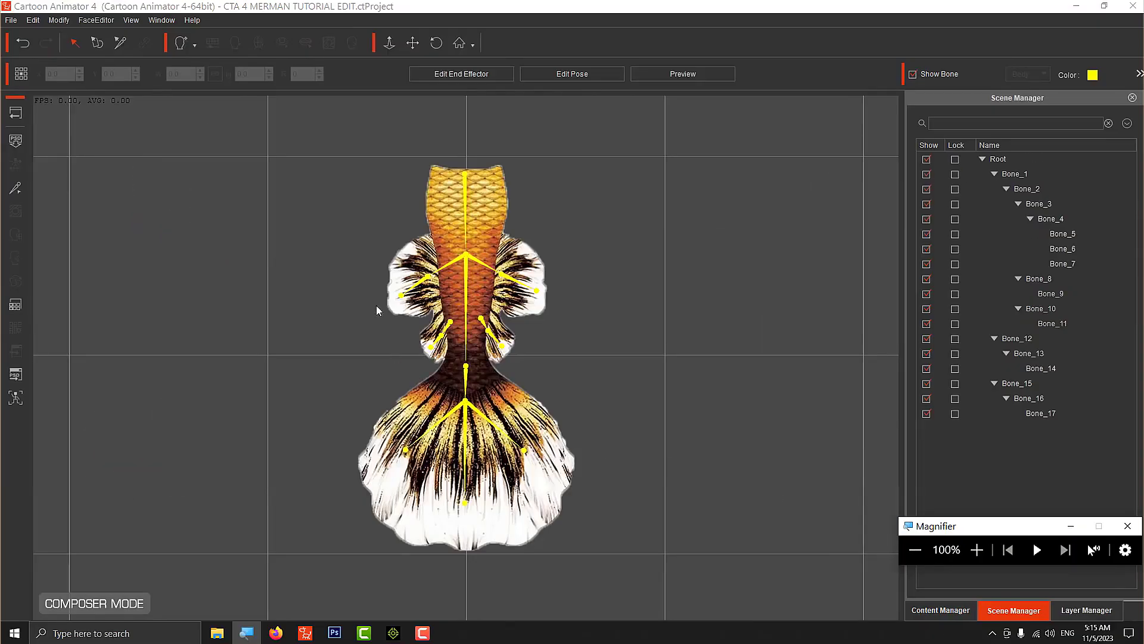
click(16, 114)
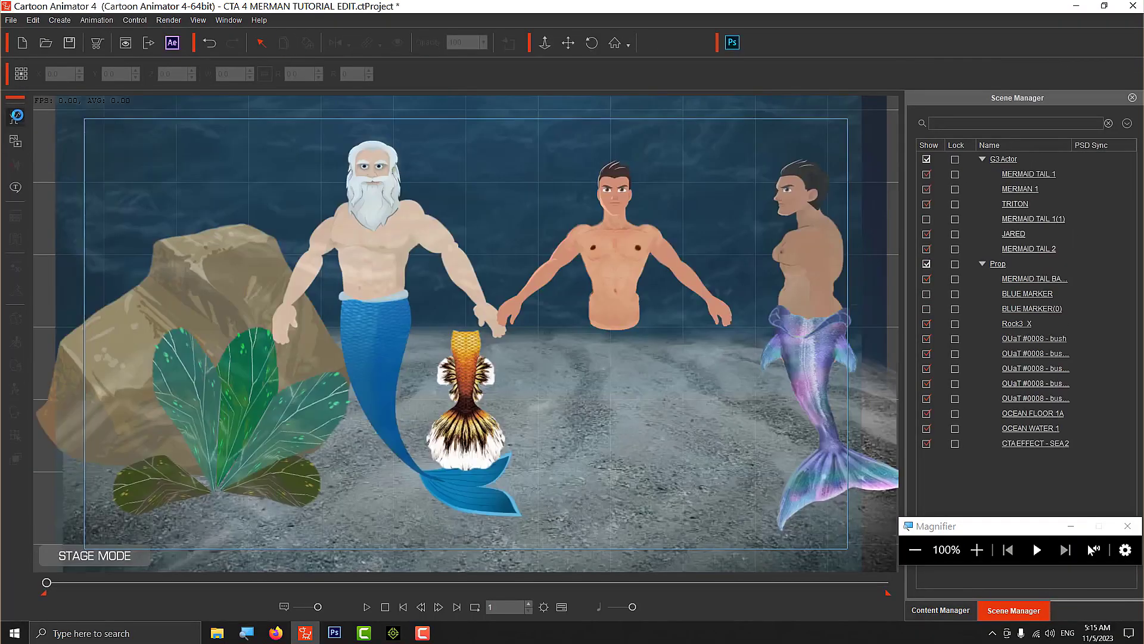
Step: Select MERMAID TAIL 2 and enlarge it proportionally to a width and height of about 232.1
click(472, 364)
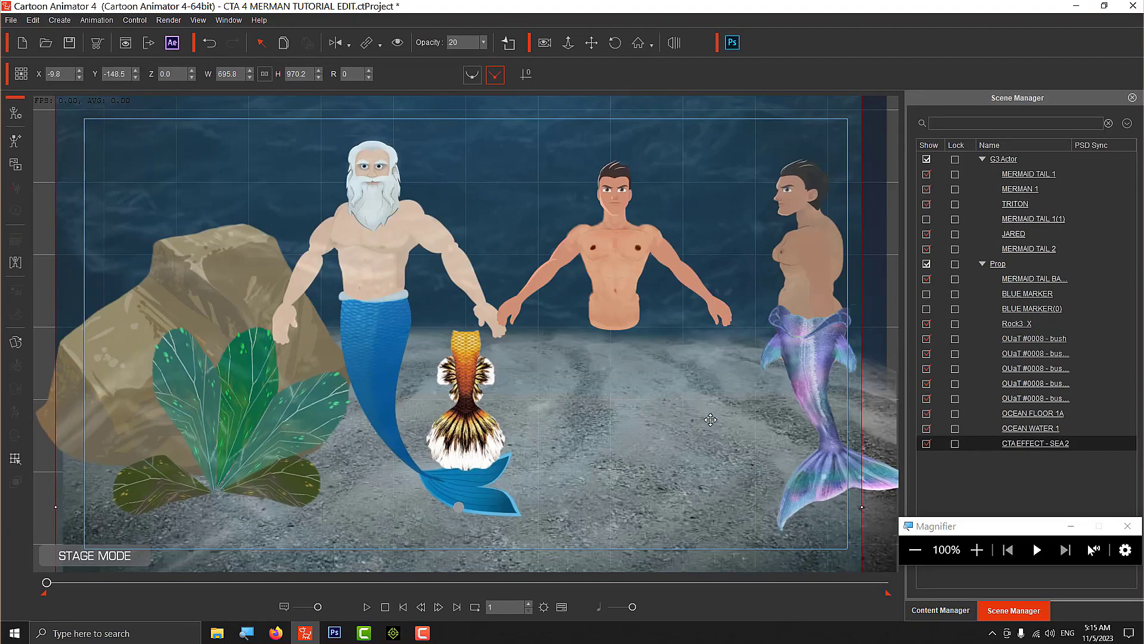
click(986, 562)
click(986, 563)
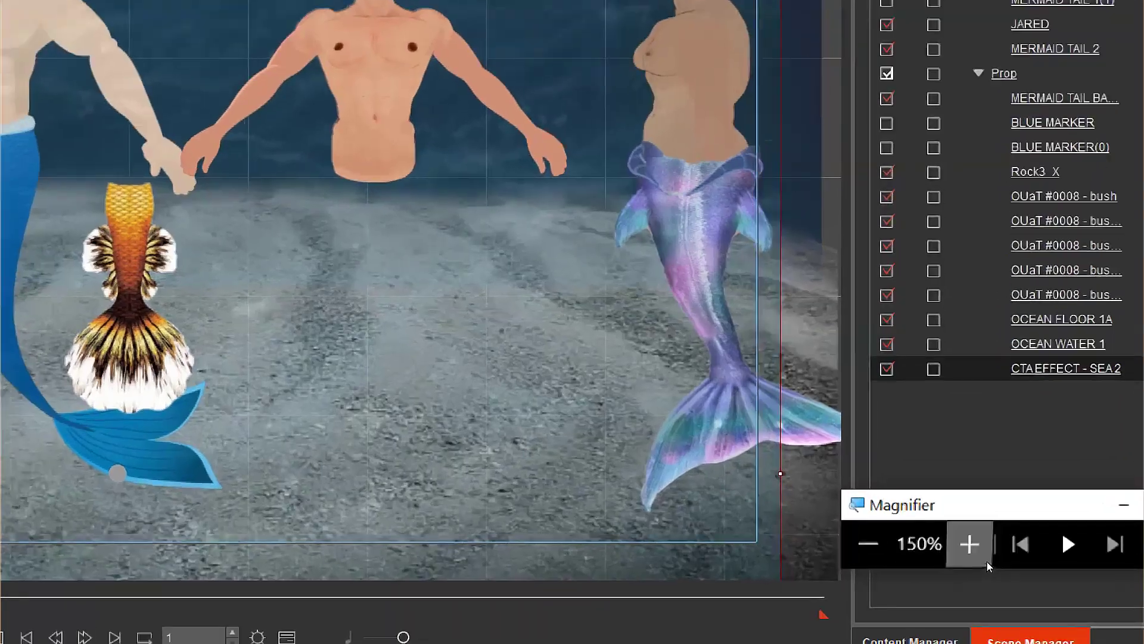
click(987, 562)
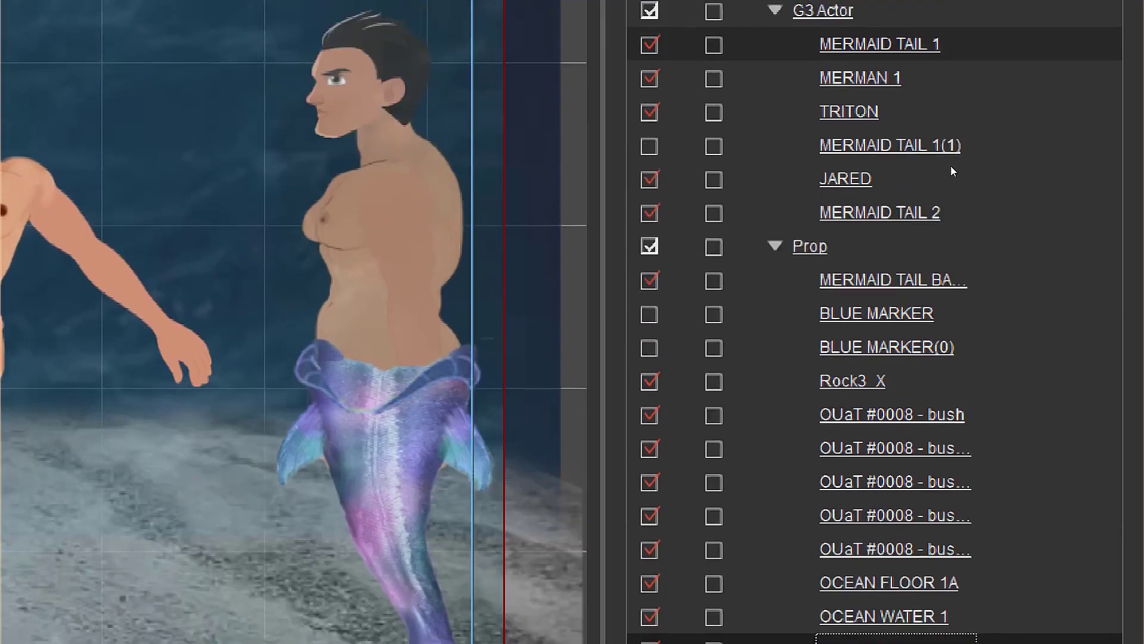
key(Up)
key(Up)
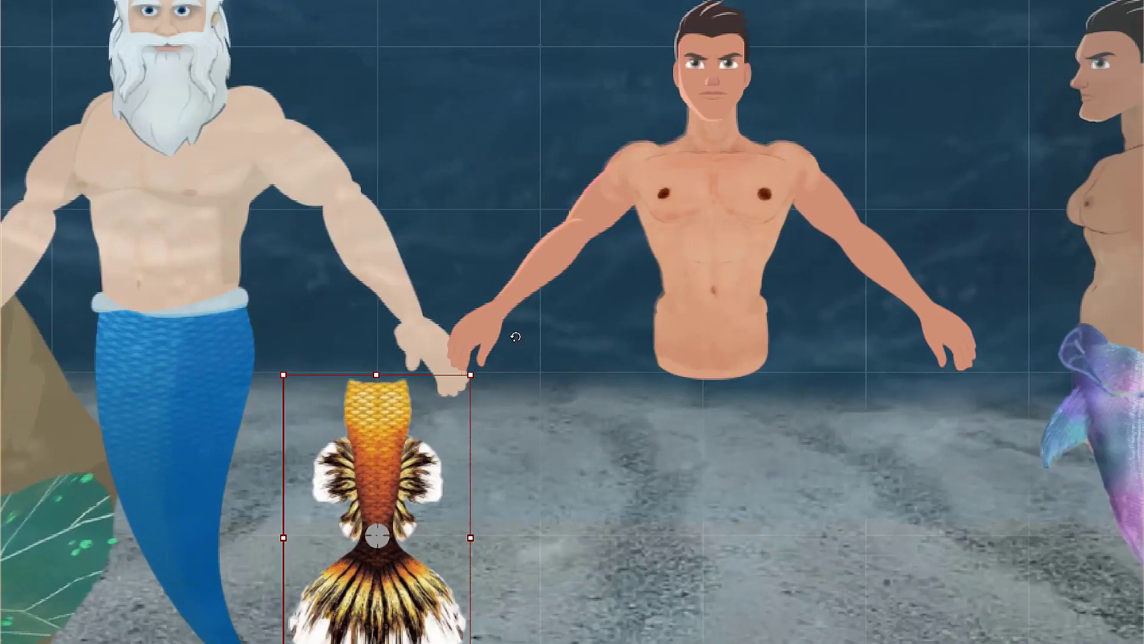
drag(506, 329, 577, 248)
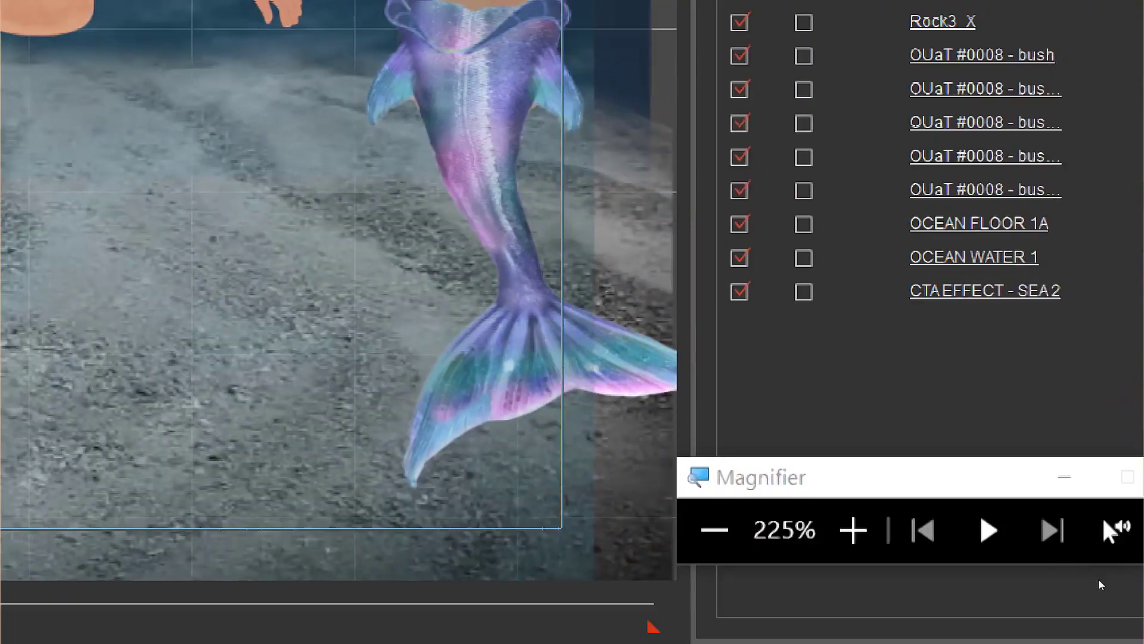
click(715, 529)
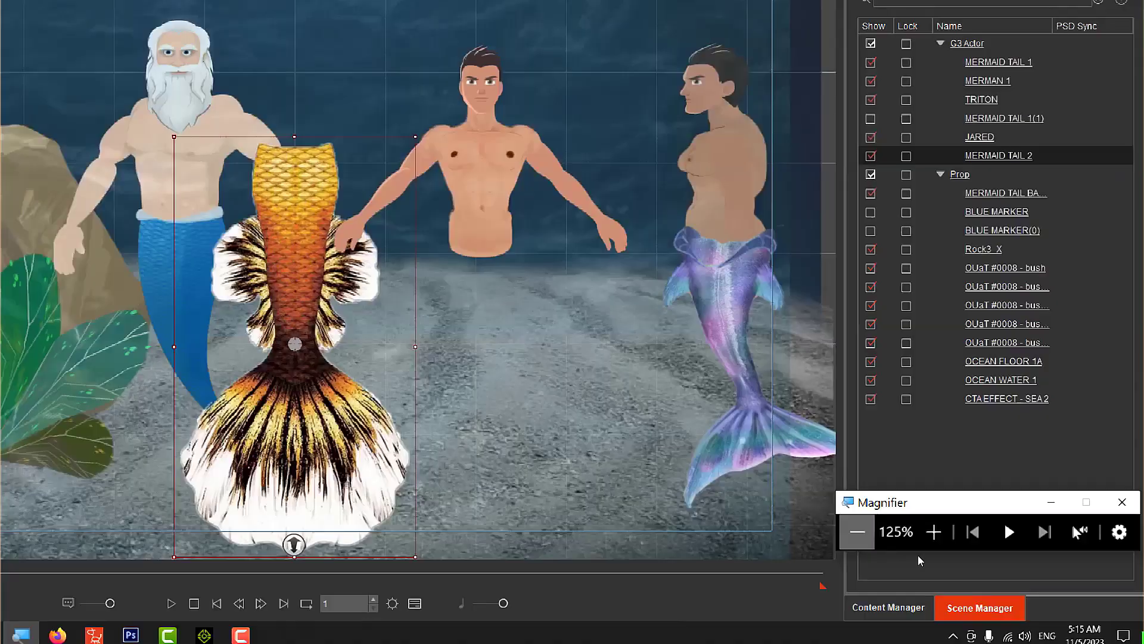
click(857, 532)
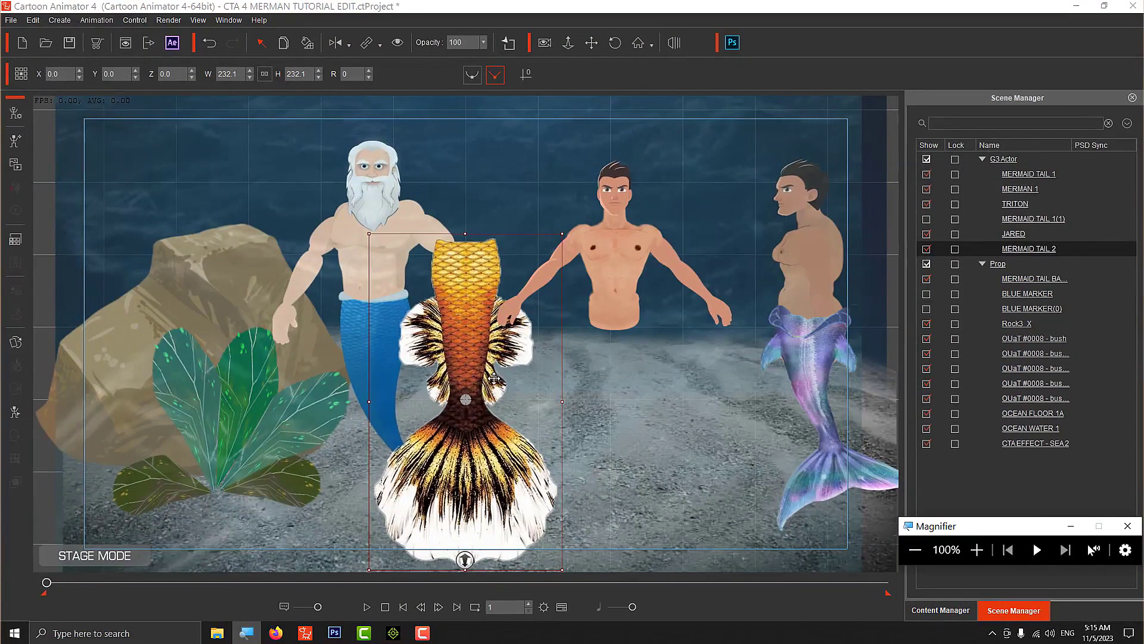
Step: Move the enlarged orange tail onto the waist of the middle character, at about X 200.9, Y -87.9
drag(505, 371, 663, 318)
drag(614, 525, 618, 529)
drag(678, 369, 672, 461)
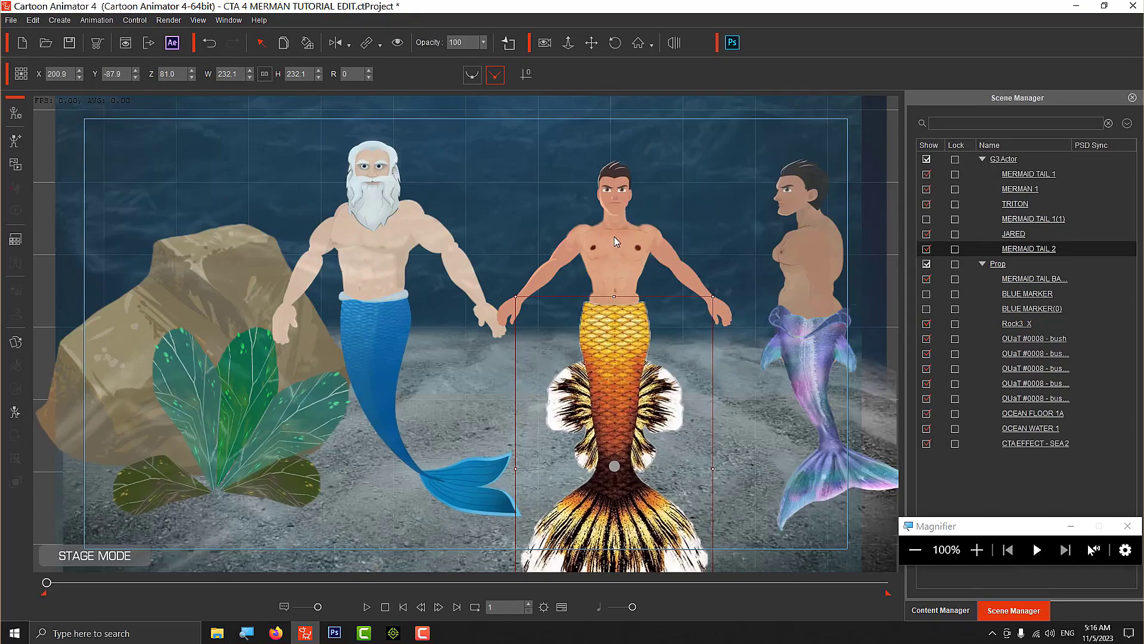
Step: Link the orange tail to the middle character, and raise that character slightly to about X 205.0, Y -63.7
click(976, 550)
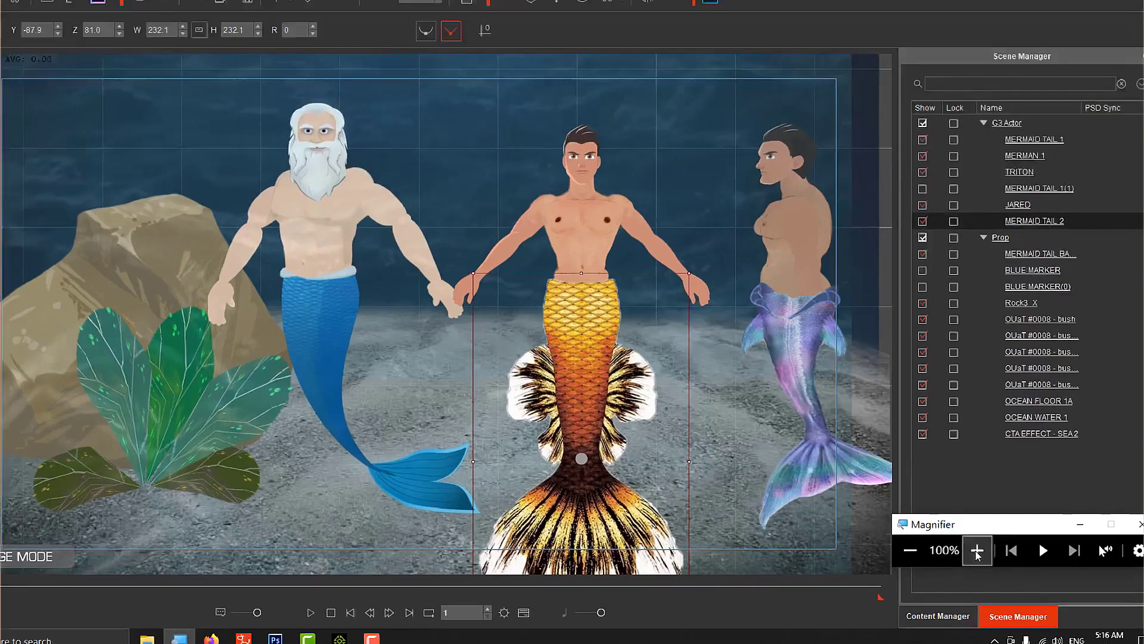
click(977, 550)
click(977, 551)
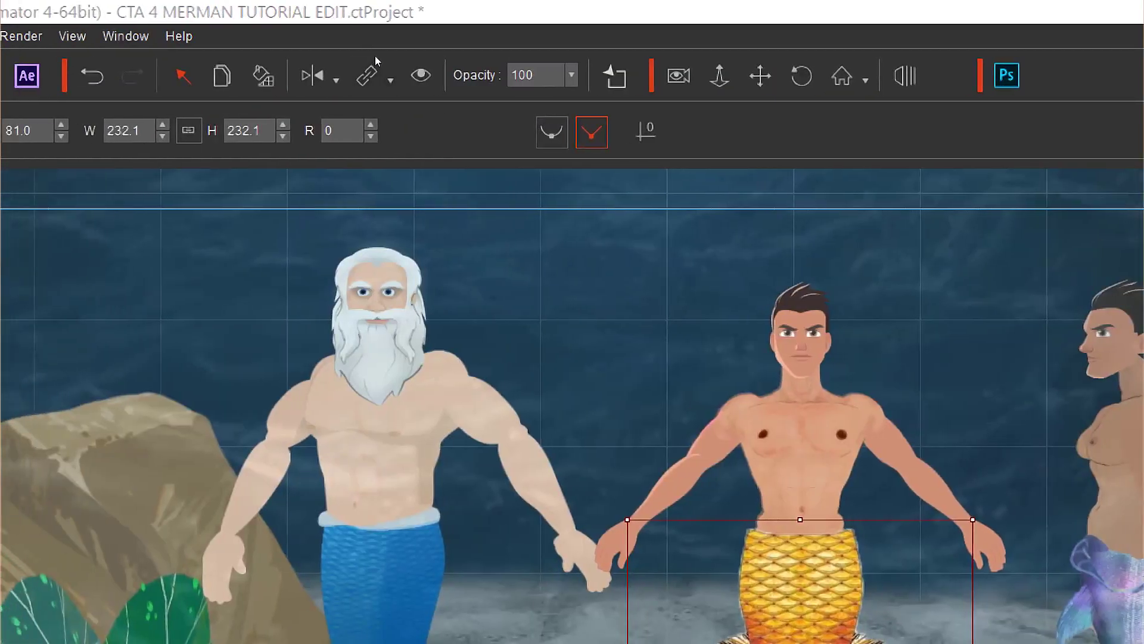
click(377, 62)
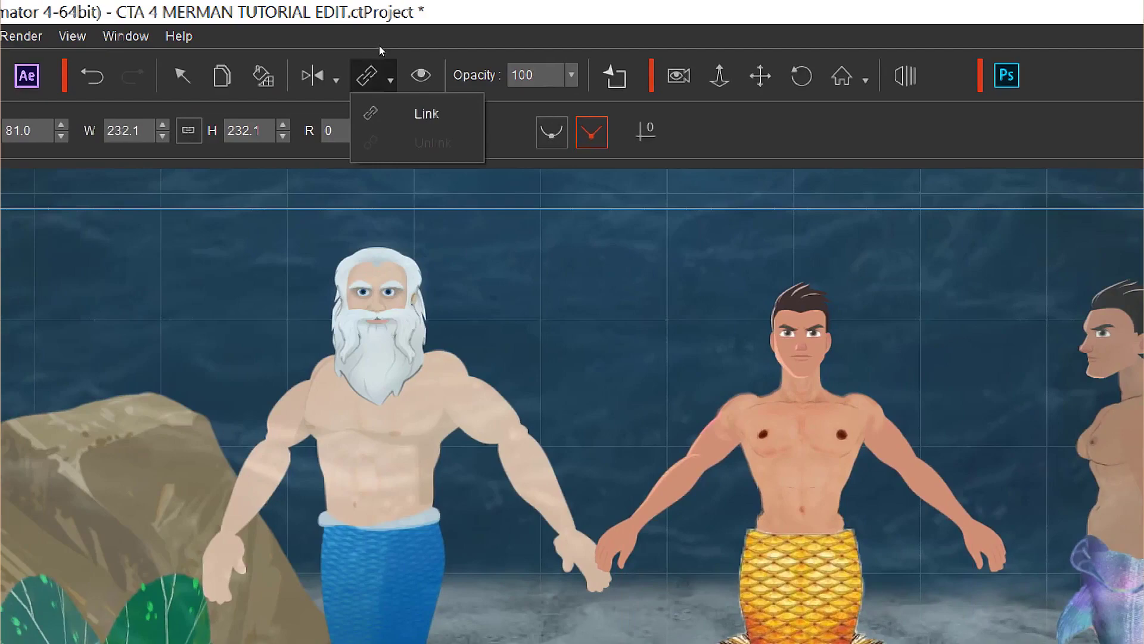
click(398, 62)
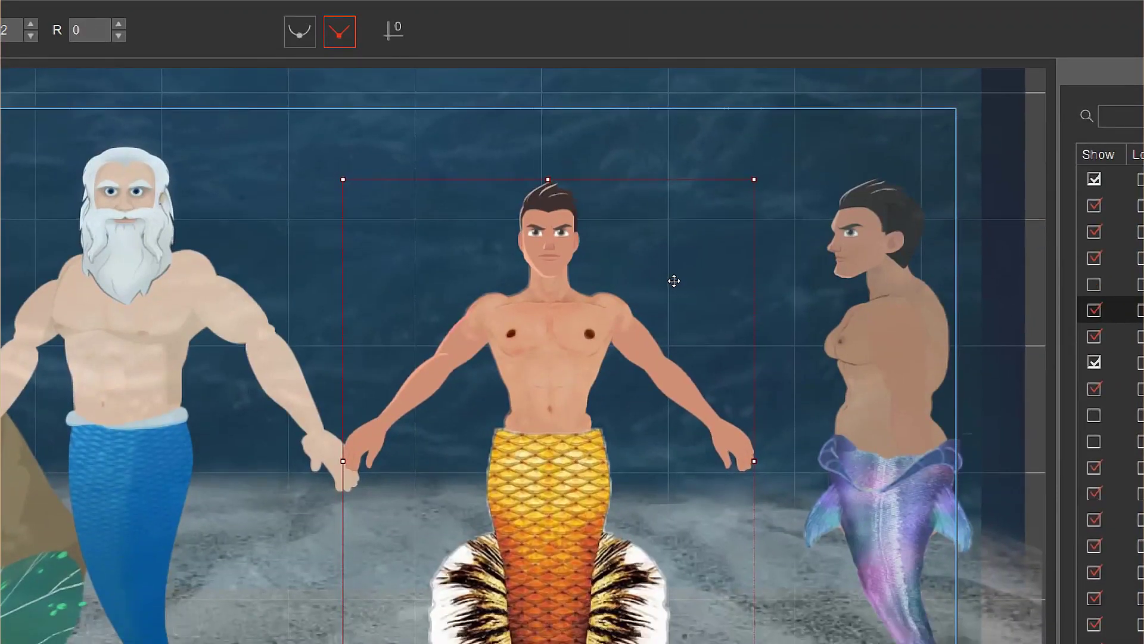
mouse_move(672, 276)
mouse_down()
mouse_move(567, 243)
mouse_move(787, 185)
mouse_move(673, 214)
mouse_move(651, 250)
mouse_move(672, 271)
mouse_move(677, 248)
mouse_move(674, 258)
mouse_up()
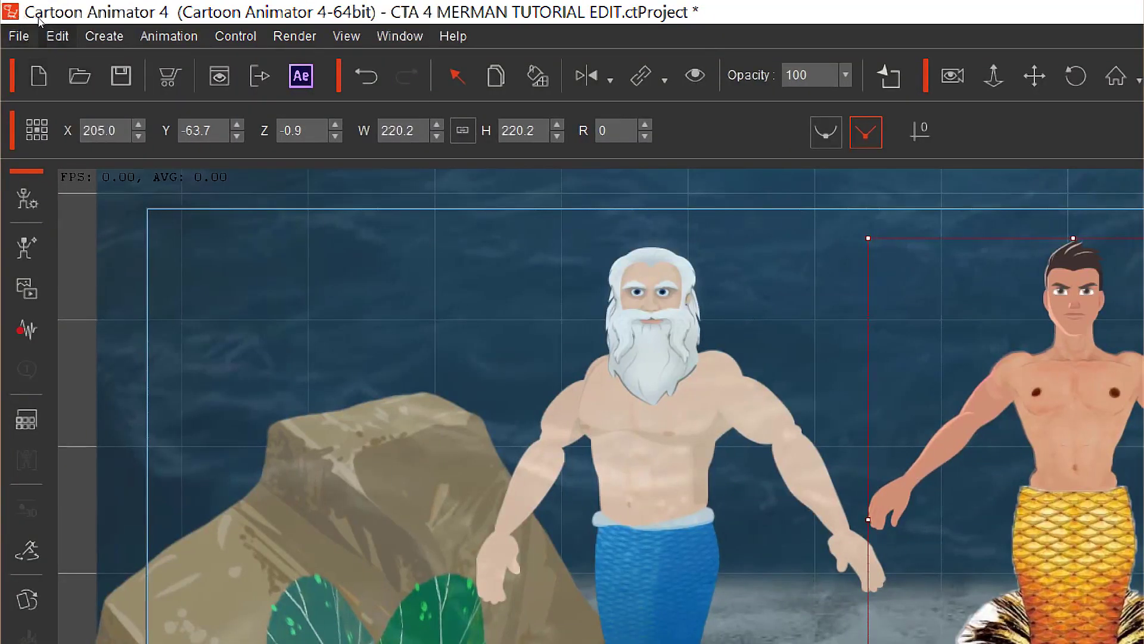
key(super+minus)
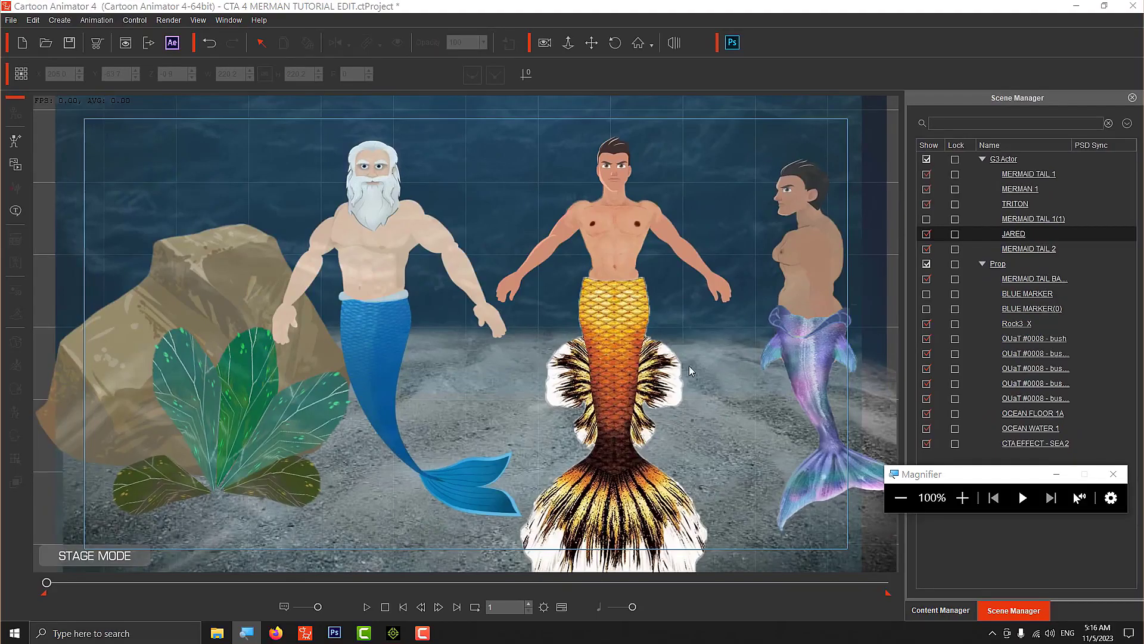
Step: Scale MERMAID TAIL 2 down to about 194.5 and refit it to the character's waist at about X 198.4, Y -18.5
click(635, 375)
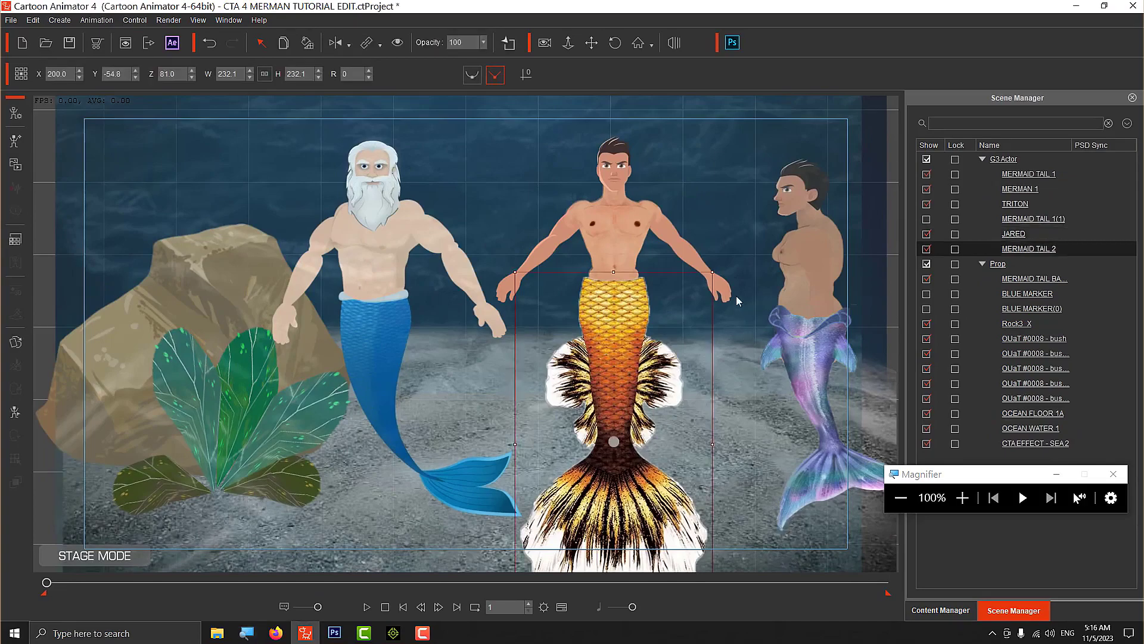
drag(712, 279, 683, 316)
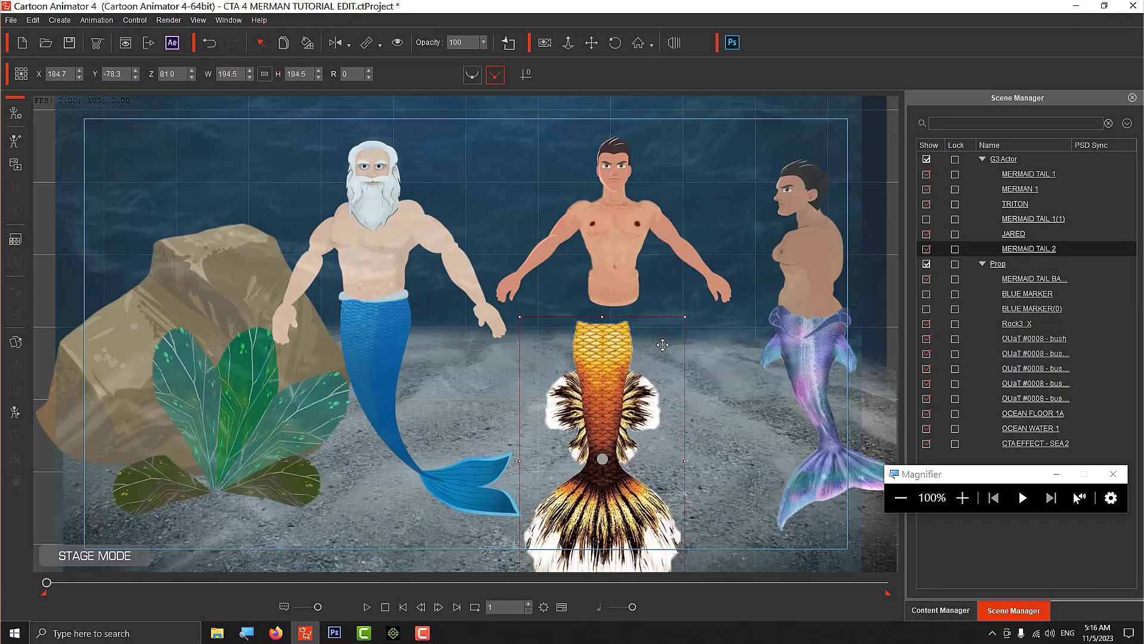
drag(652, 371, 663, 327)
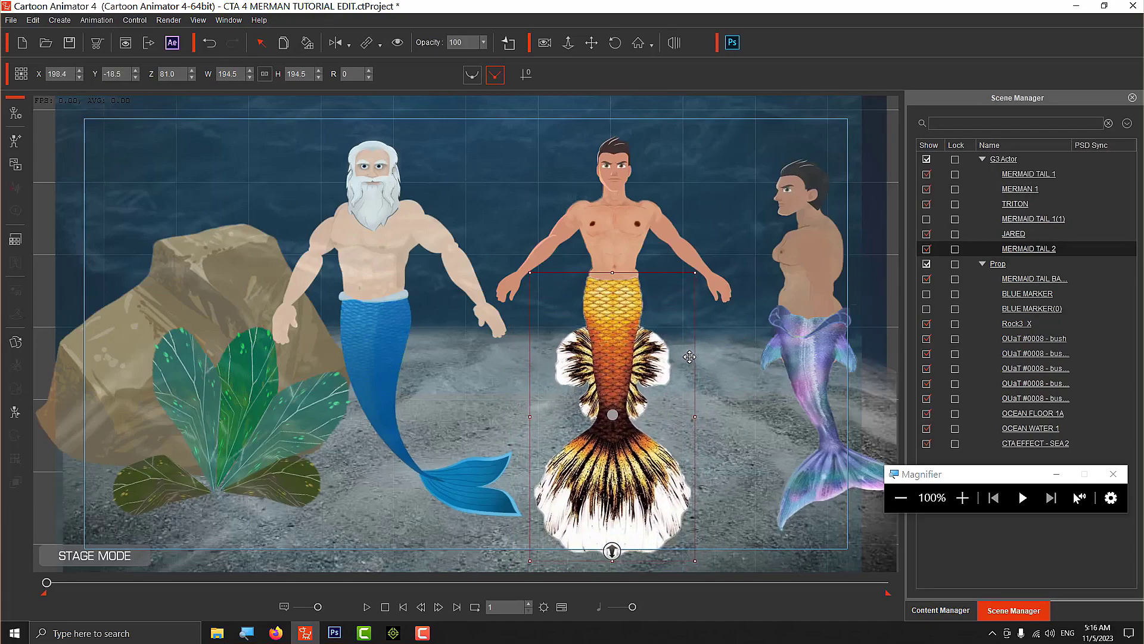
click(909, 503)
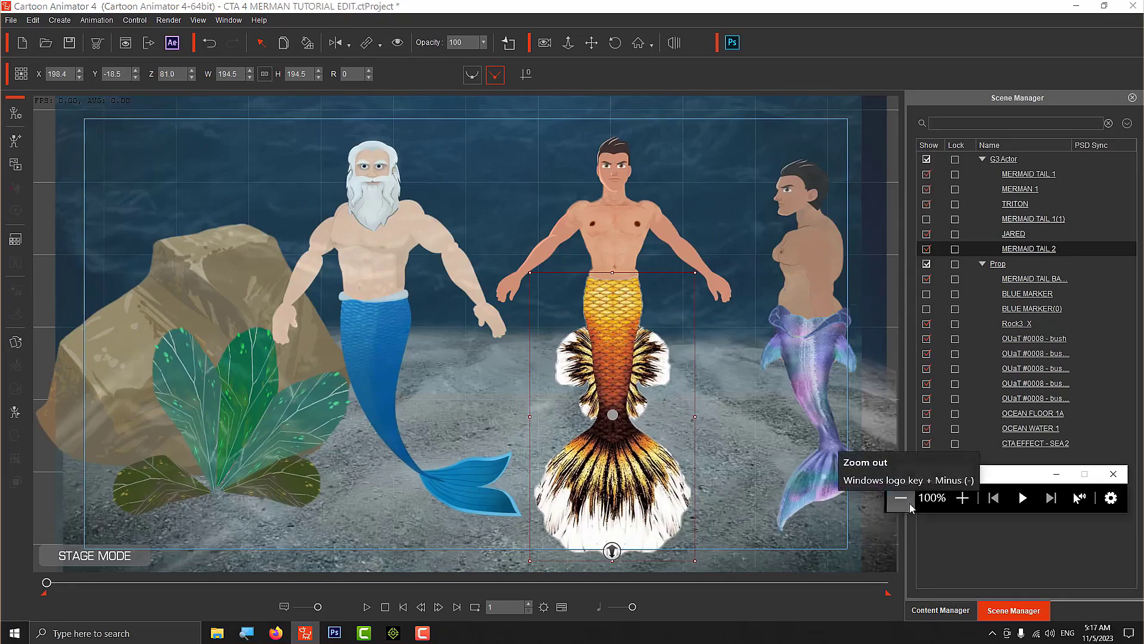
Step: Open the 2D Motion Key Editor for MERMAID TAIL 2 and move its window clear of the tail
click(742, 191)
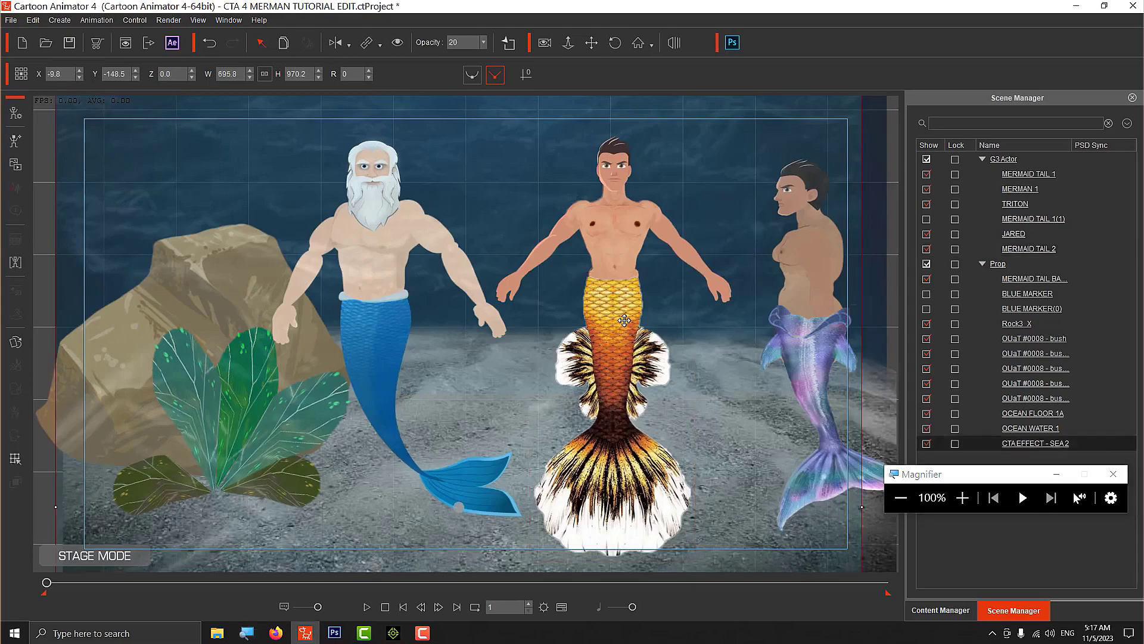
click(617, 366)
right_click(631, 347)
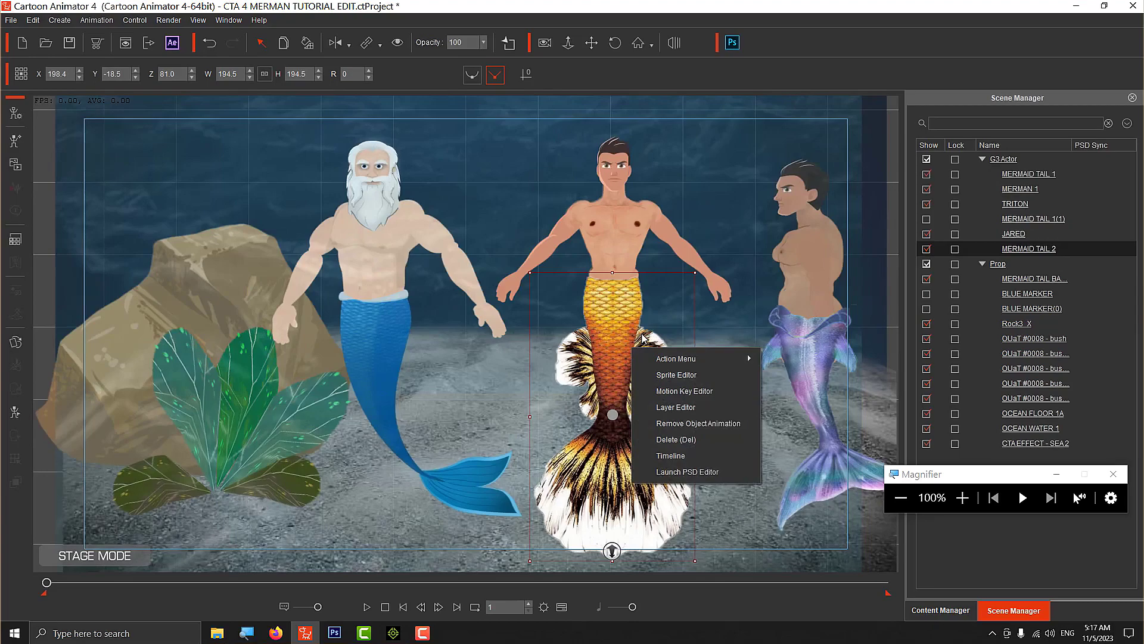
click(705, 395)
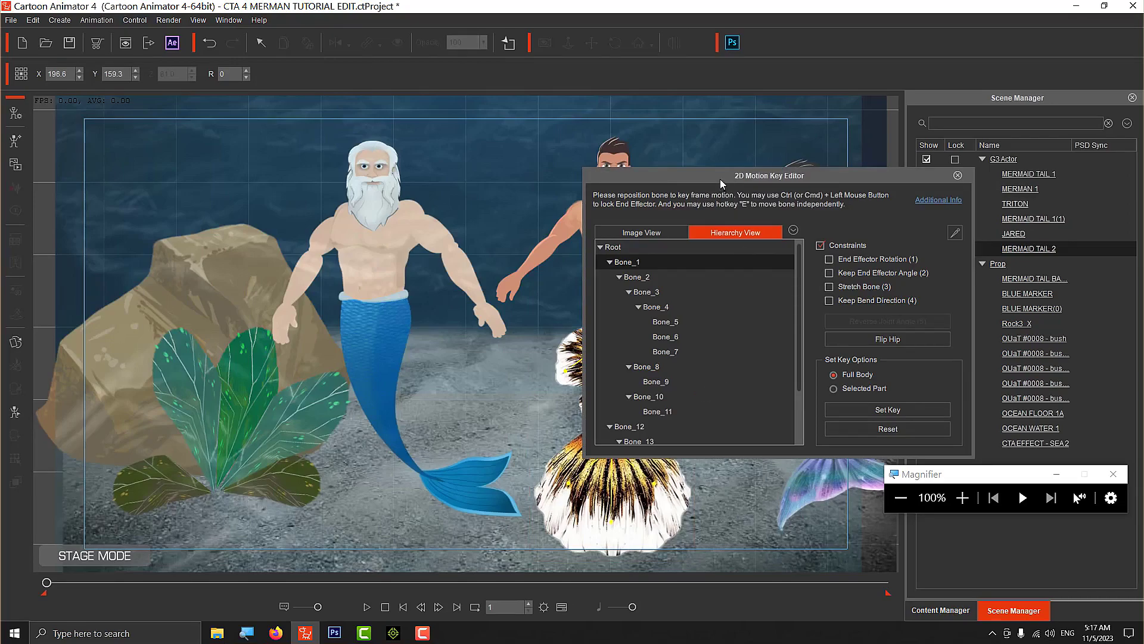
drag(720, 179, 966, 183)
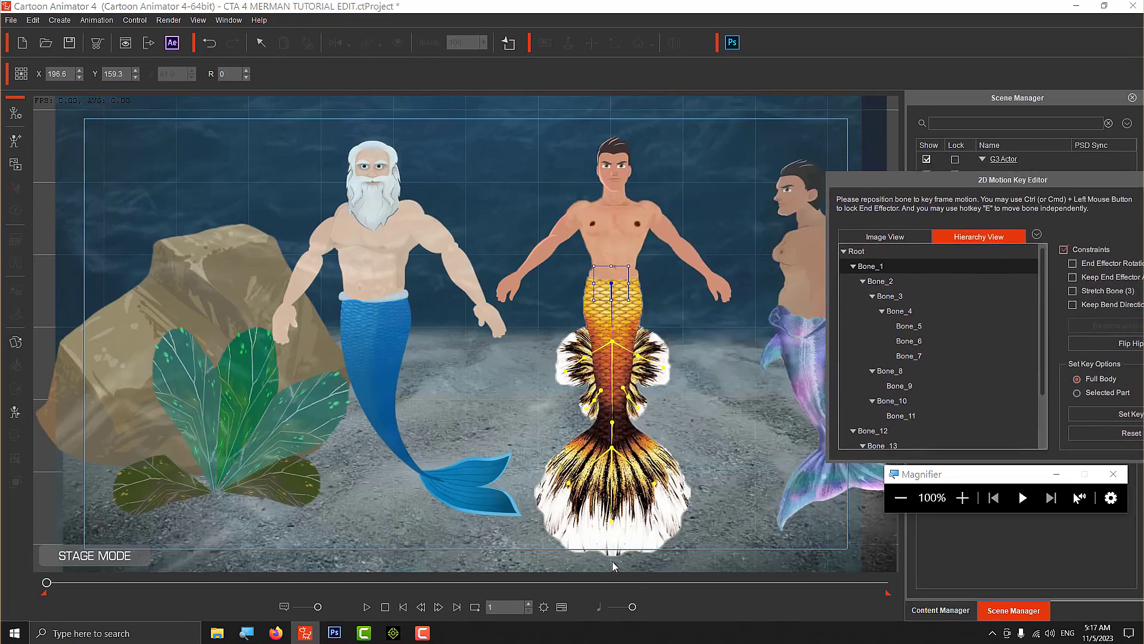
Step: Open the Timeline and show the object-related track with the motion keys of MERMAID TAIL 2
click(562, 607)
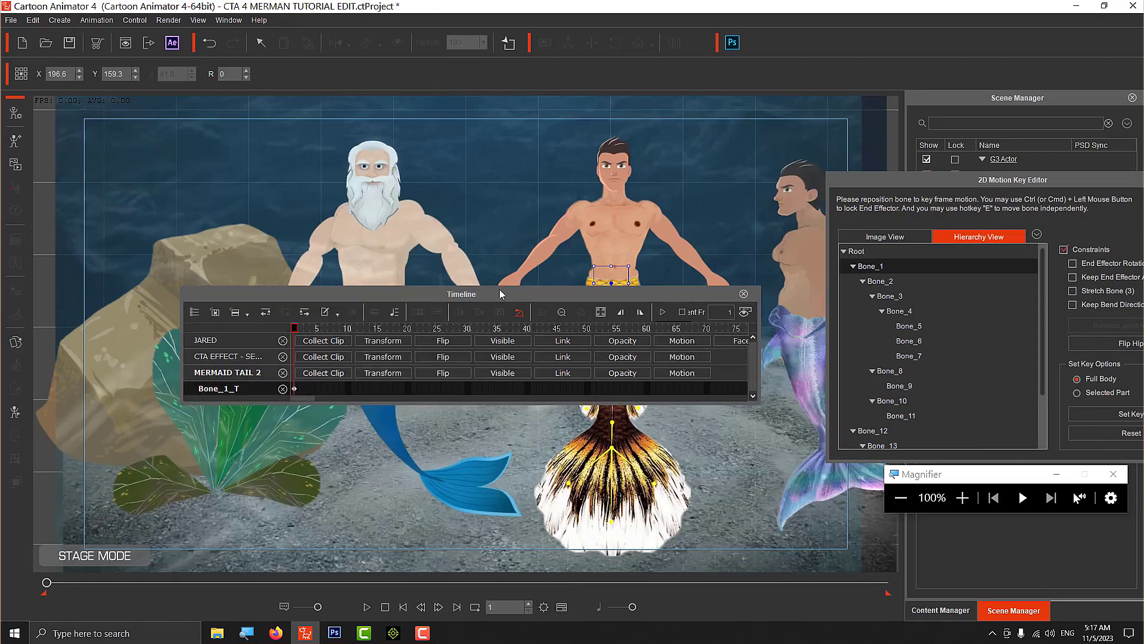
drag(507, 302, 738, 406)
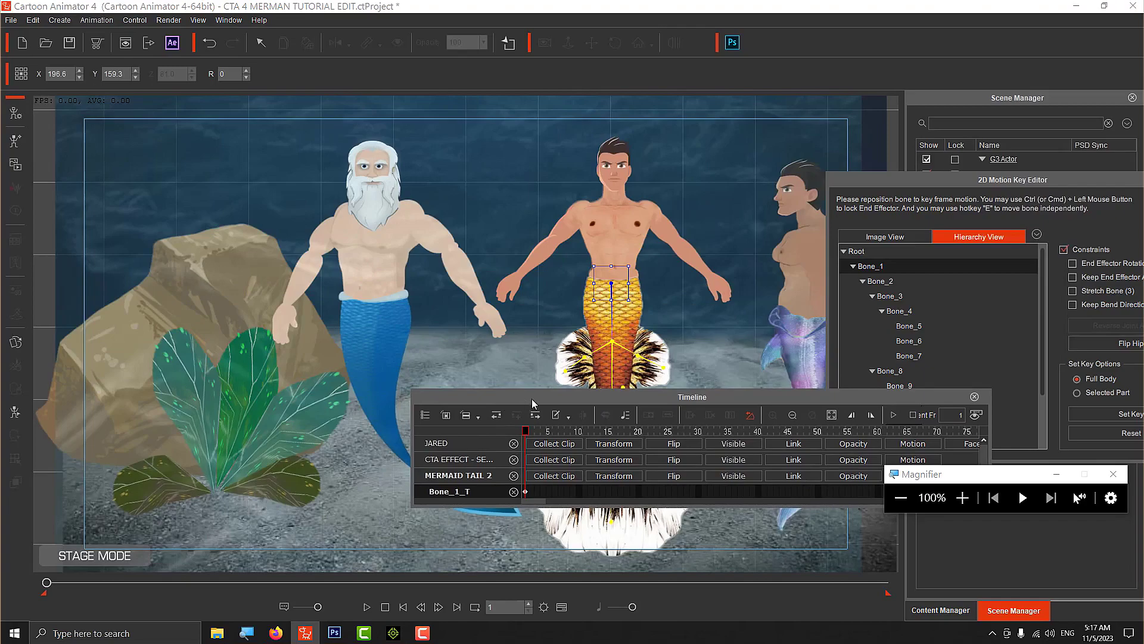
drag(532, 399, 544, 407)
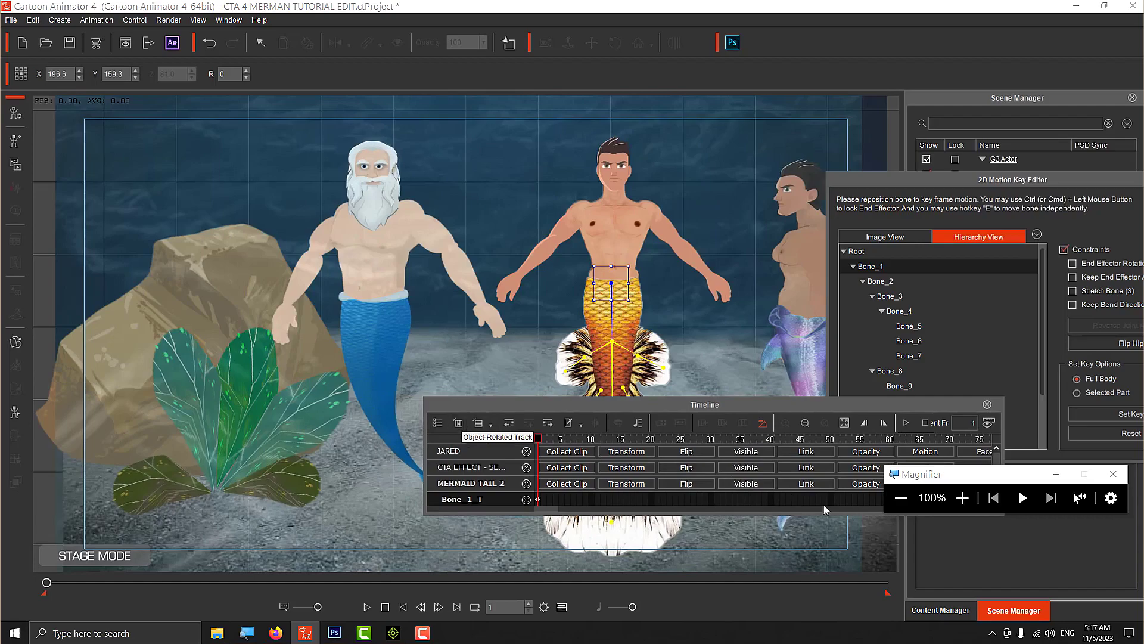
click(962, 497)
click(962, 497)
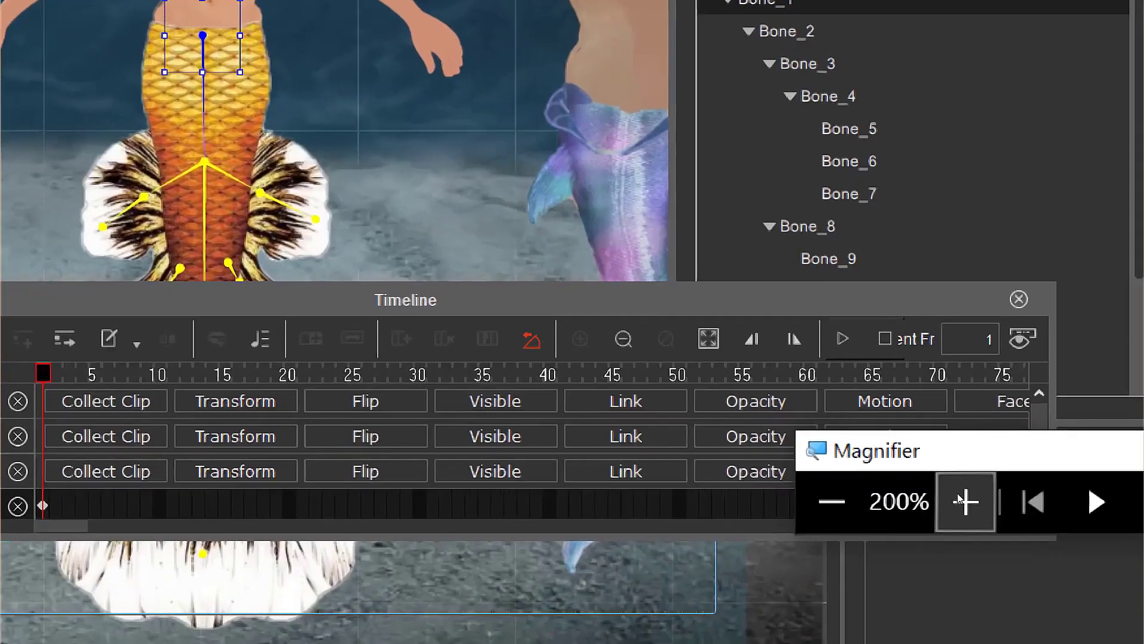
click(963, 497)
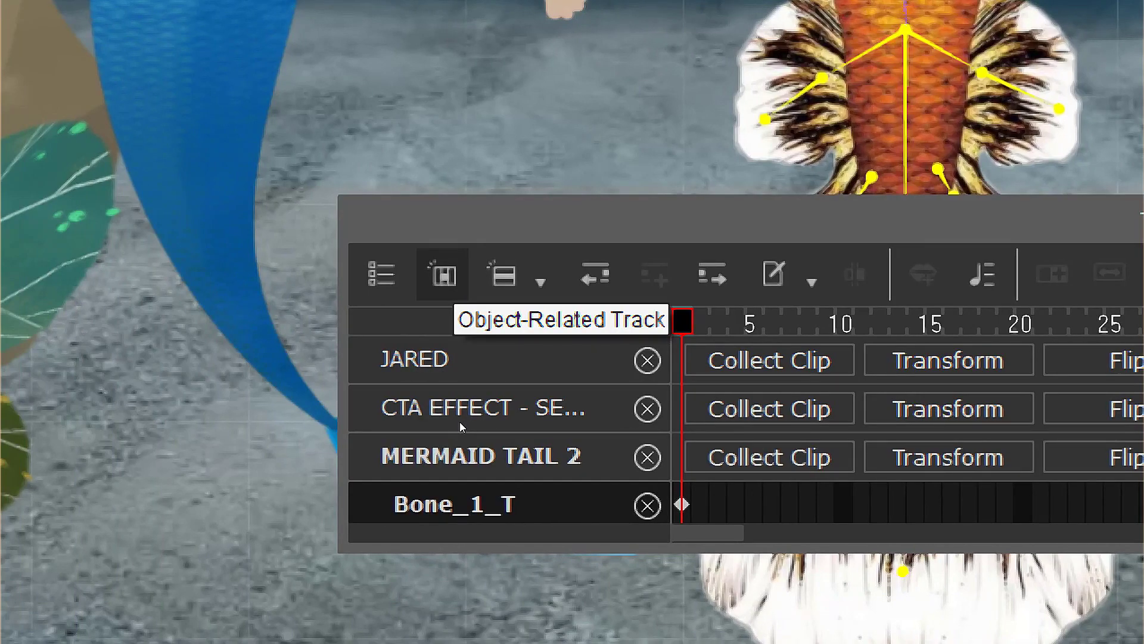
click(442, 275)
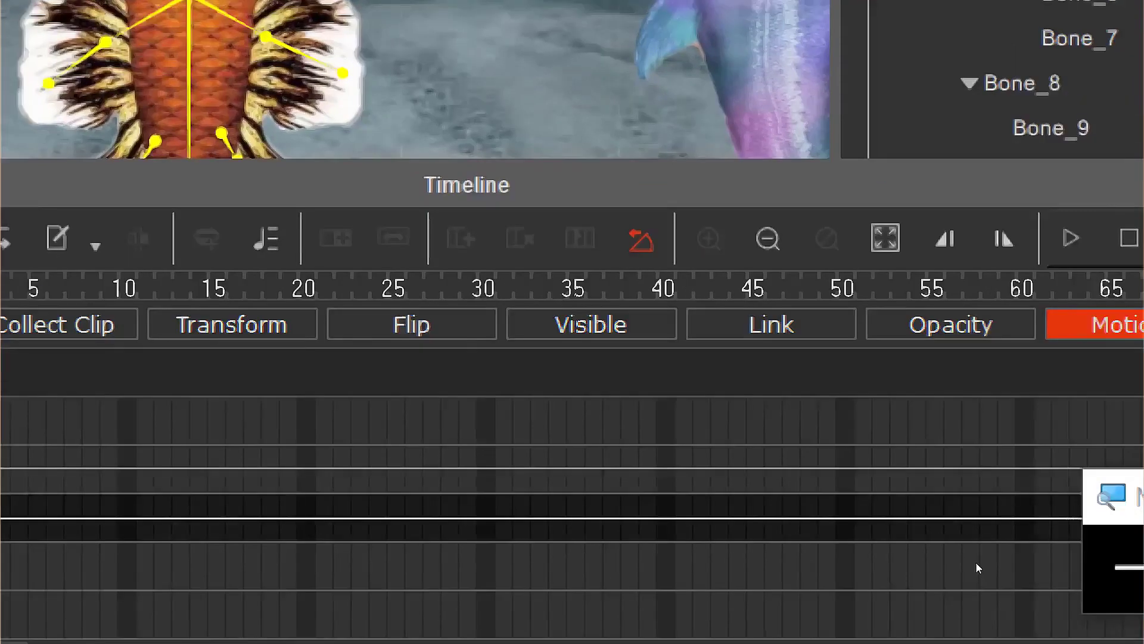
Step: Move the Timeline window away from the orange tail so that its whole bone rig is exposed on the stage
click(1113, 490)
key(super+minus)
key(super+minus)
key(super+minus)
key(super+minus)
key(super+minus)
key(super+minus)
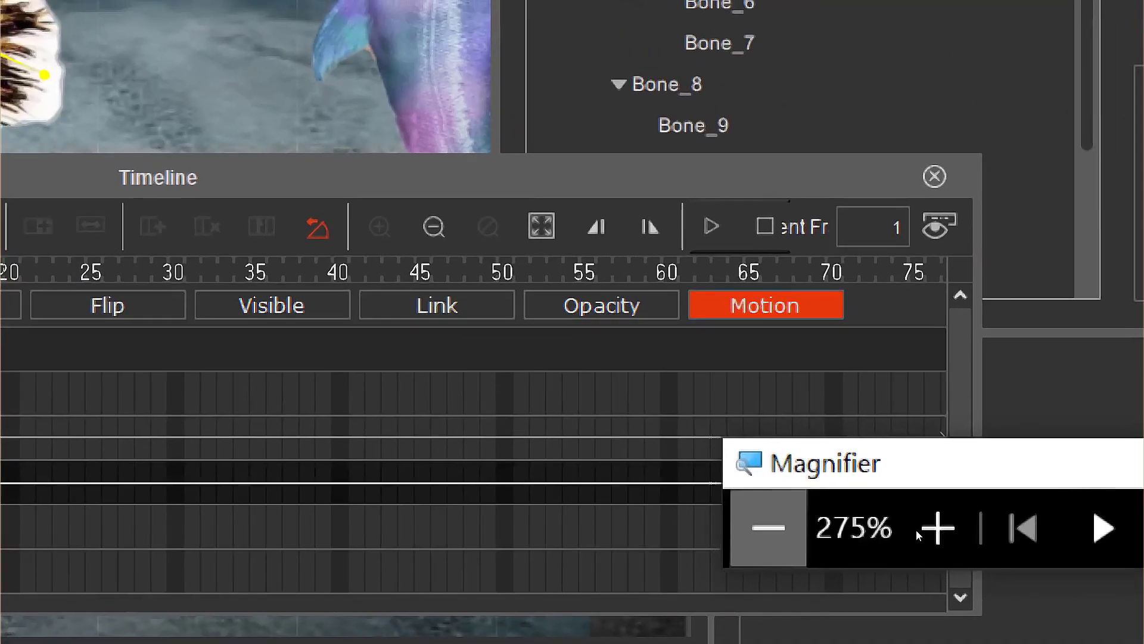
key(super+minus)
key(super+minus)
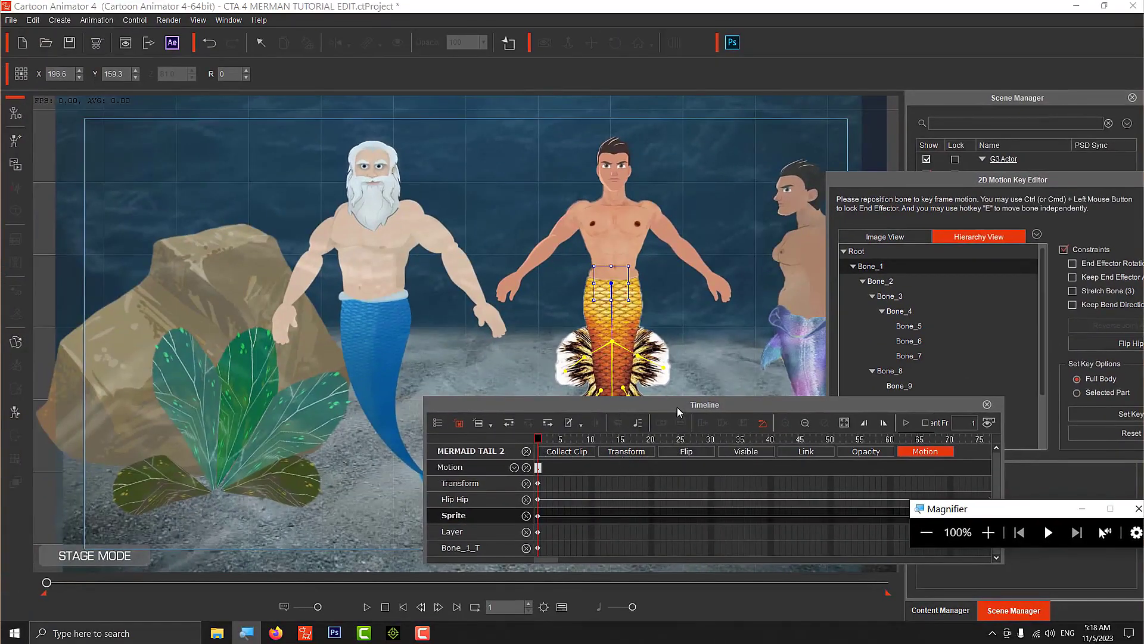
drag(678, 409, 234, 348)
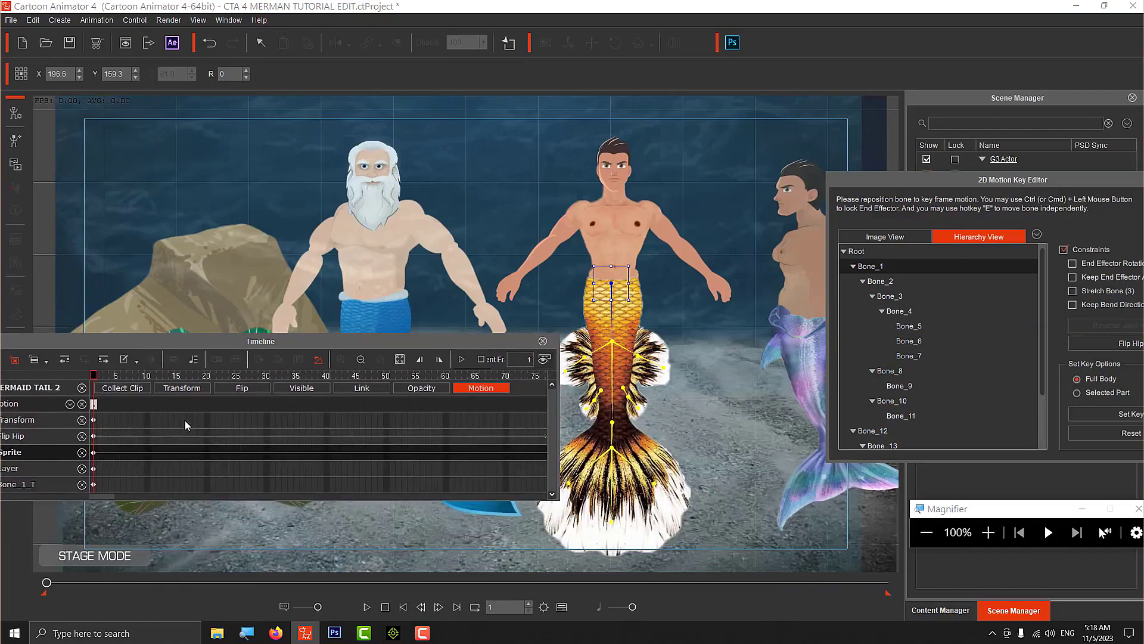
Step: At frame 15, select Bone_2 on the orange tail and try rotating it in the motion key rig
drag(46, 584, 53, 586)
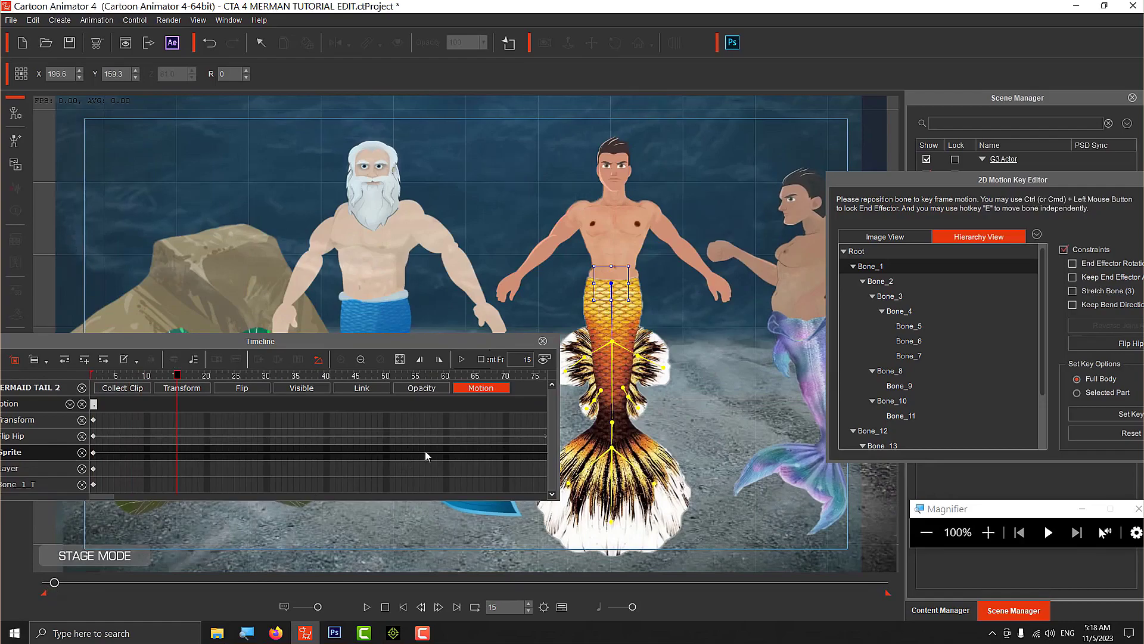
click(613, 366)
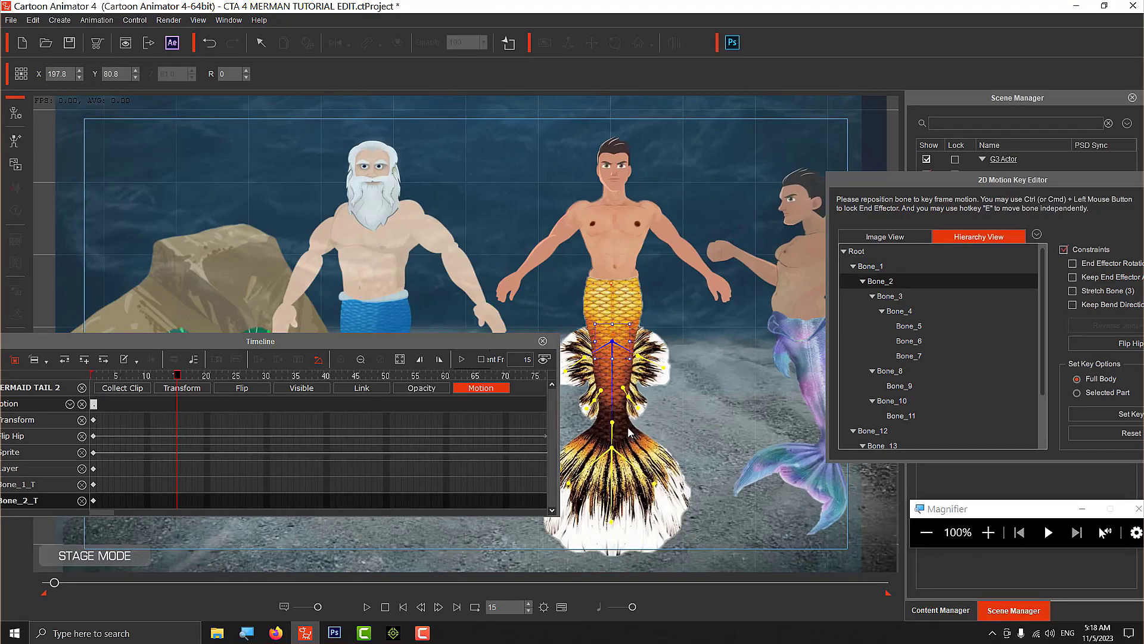
click(988, 531)
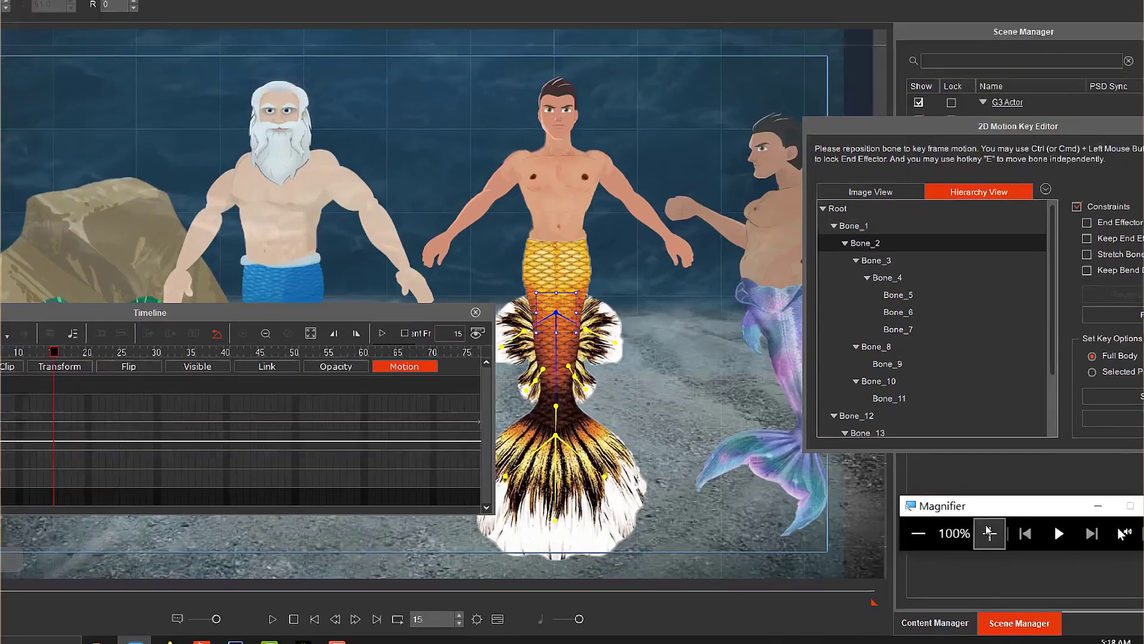
click(988, 531)
click(988, 532)
click(988, 531)
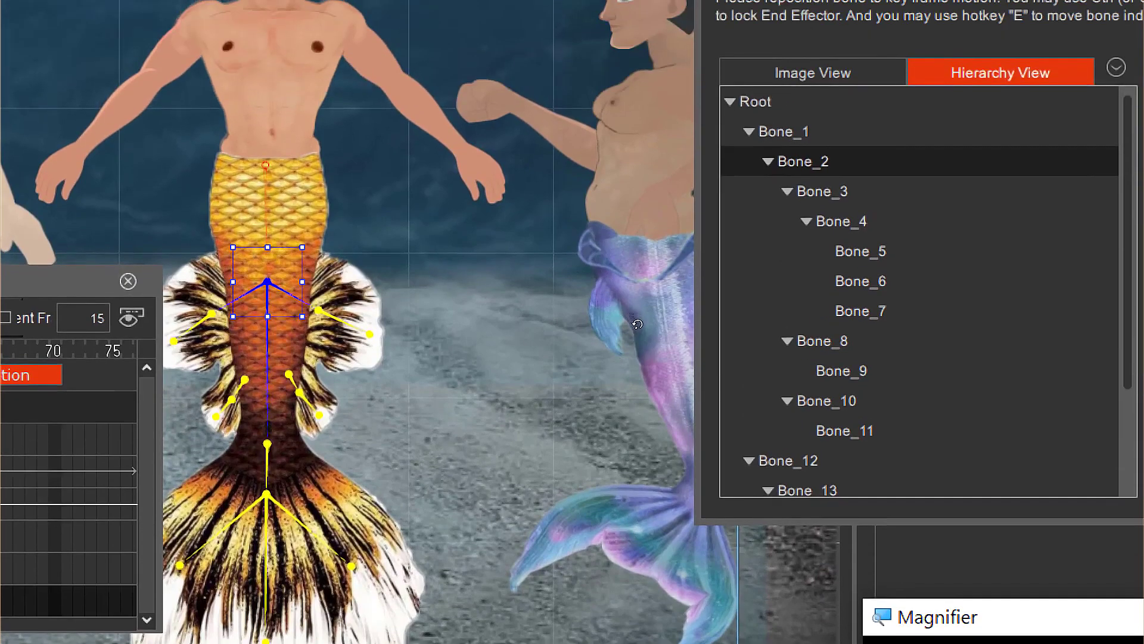
drag(637, 322, 633, 310)
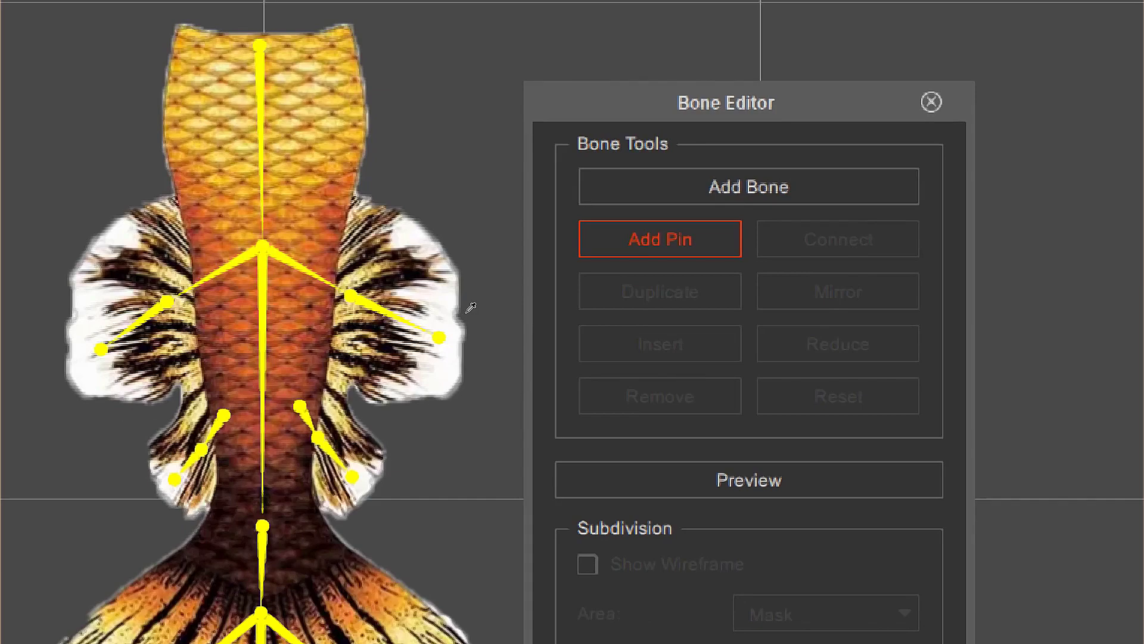
Step: Add a bone from the tail's central branching point to the bone chain of the small lower-left fin
right_click(471, 307)
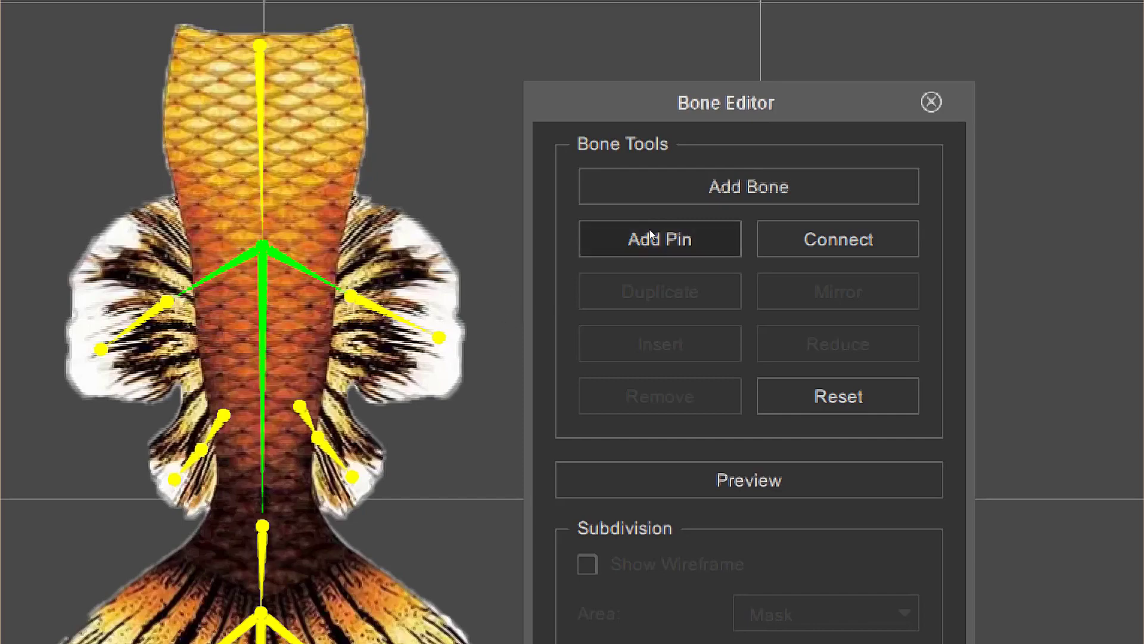
click(757, 193)
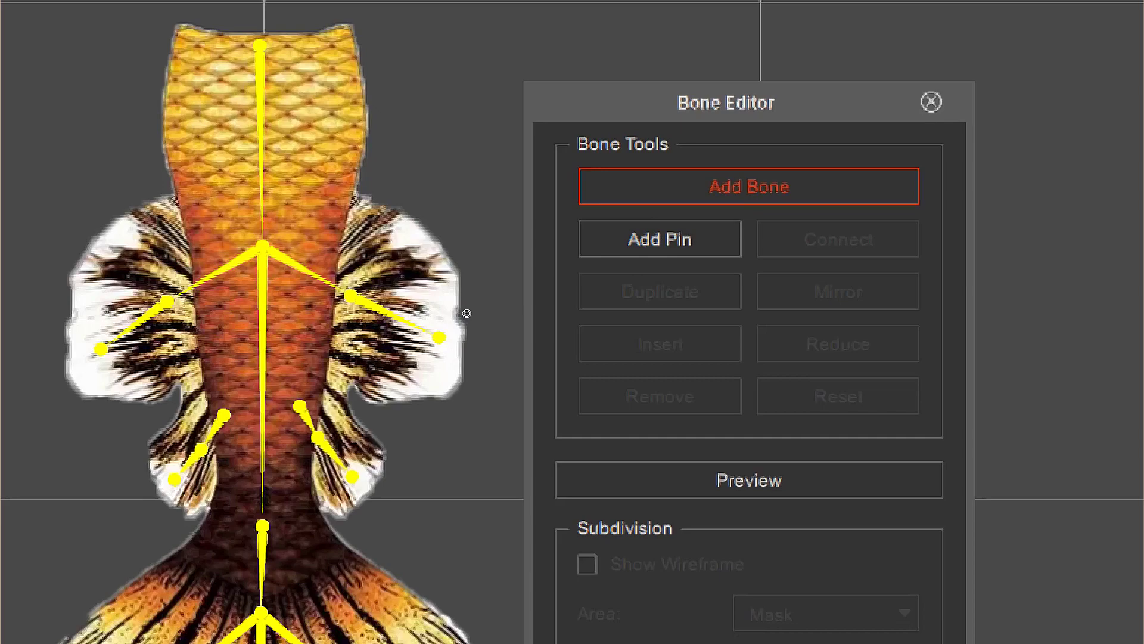
drag(263, 244, 230, 411)
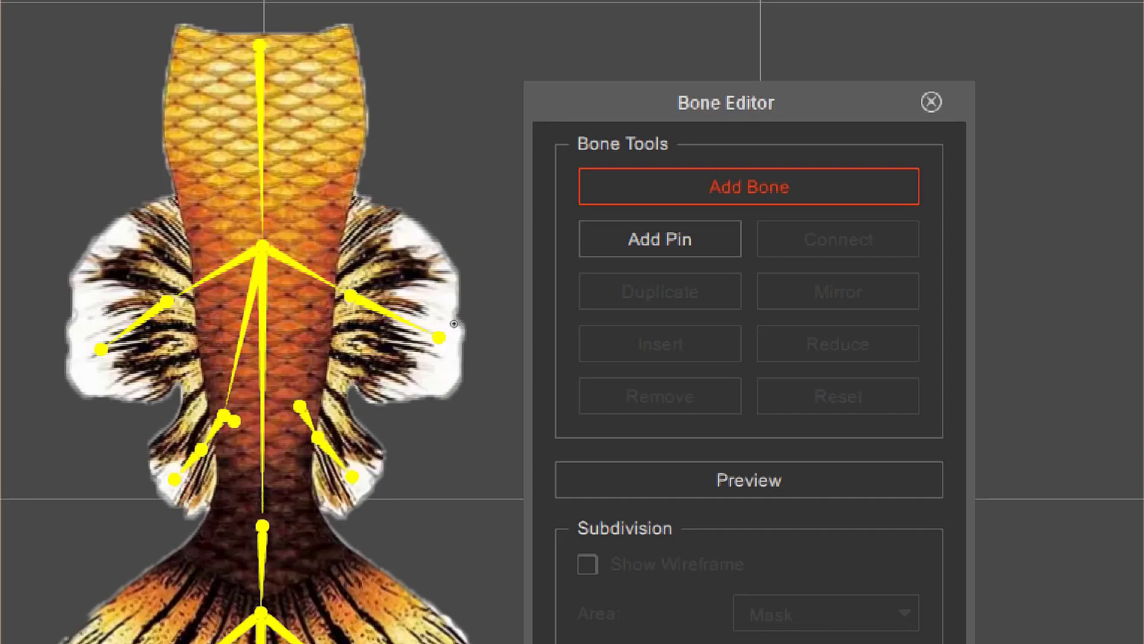
right_click(449, 325)
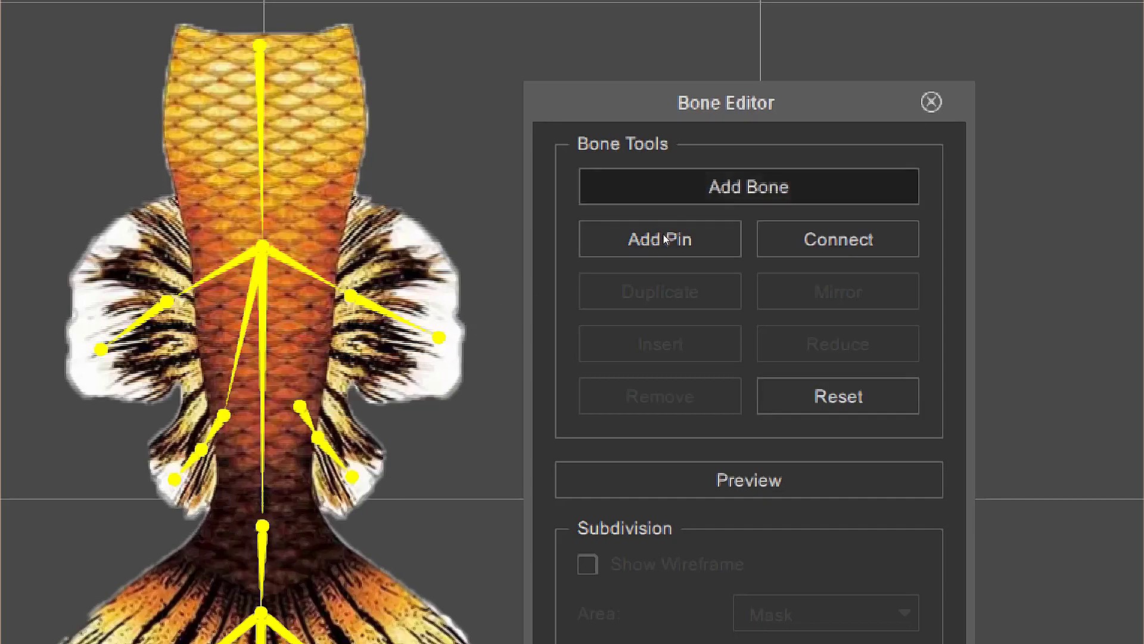
Step: Add a connecting bone from the central branching point to the bone chain of the small lower-right fin
click(658, 190)
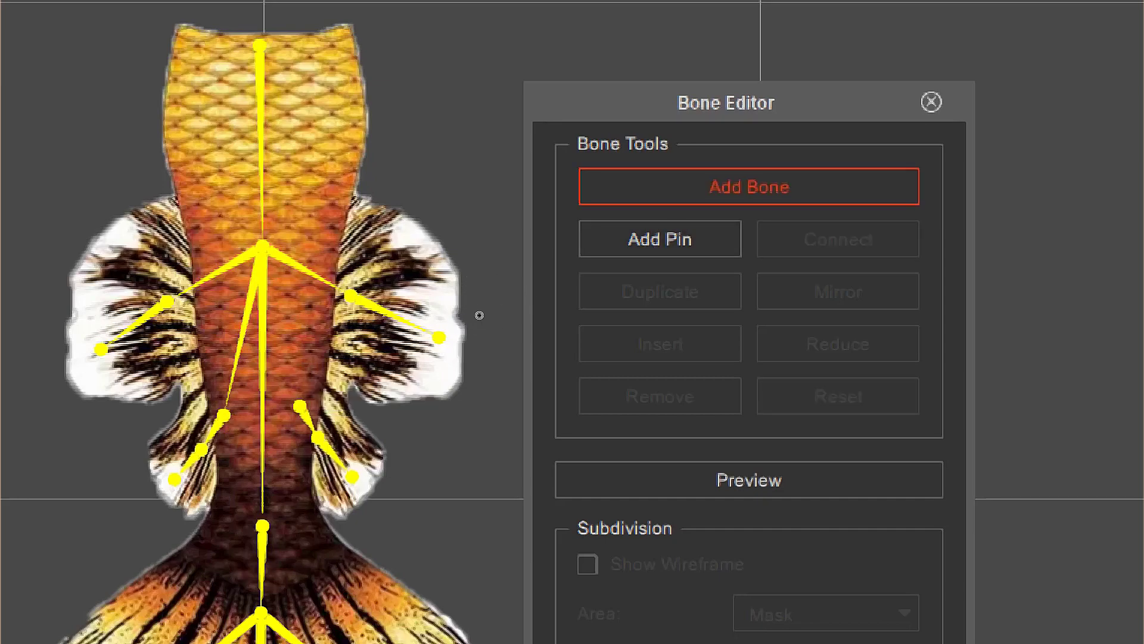
drag(480, 315, 463, 260)
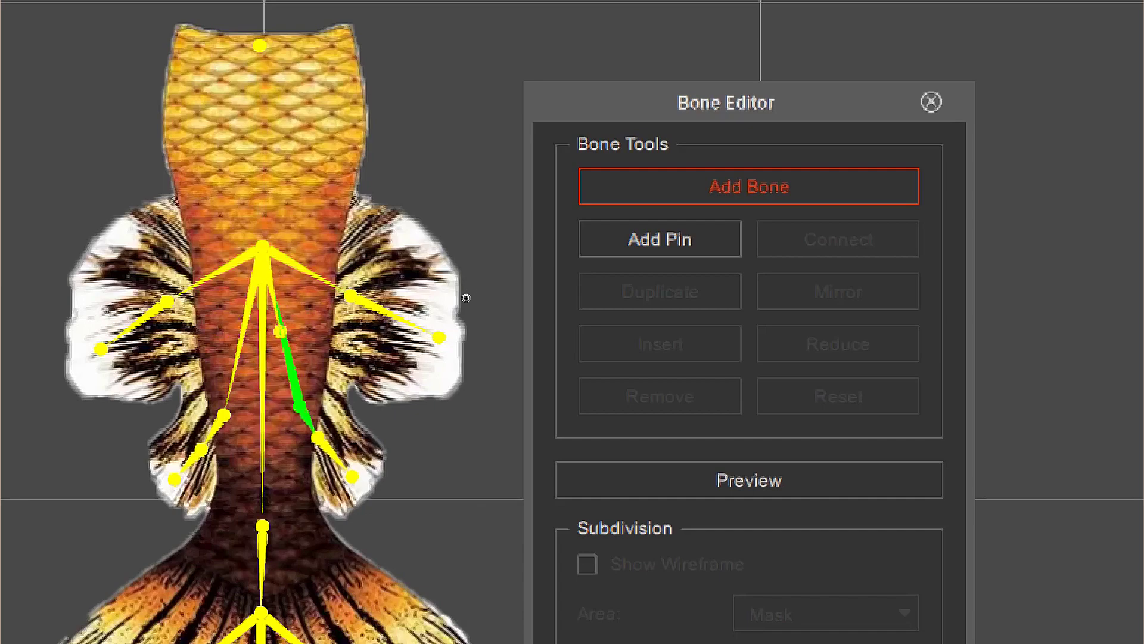
click(490, 280)
right_click(490, 280)
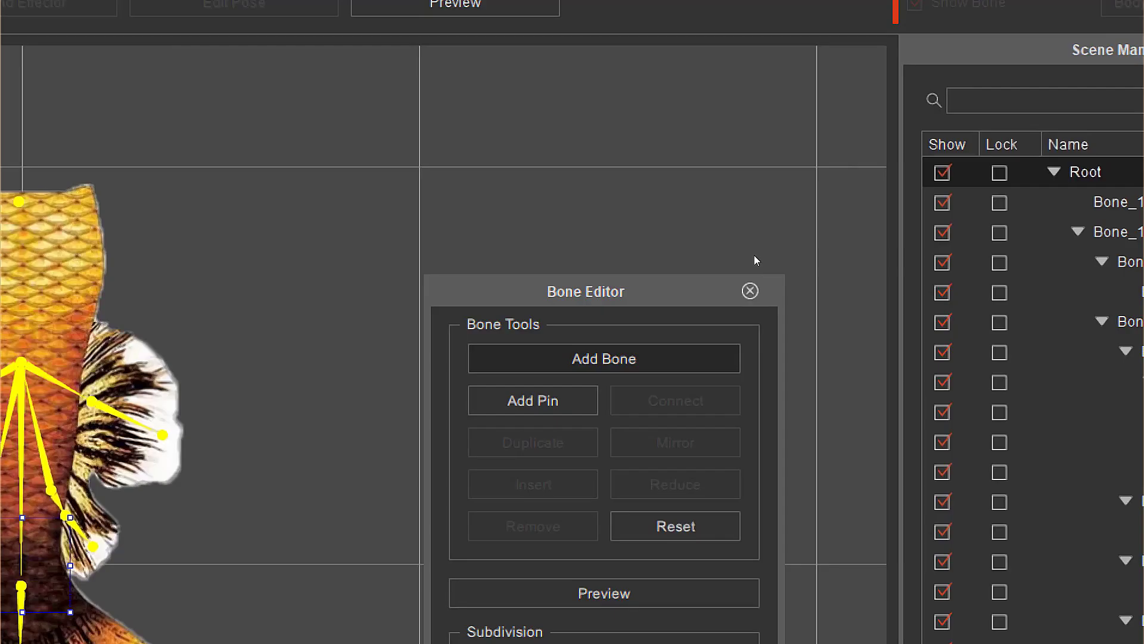
Step: Add a bone from the waist point of the orange tail down to its central branching point
click(604, 358)
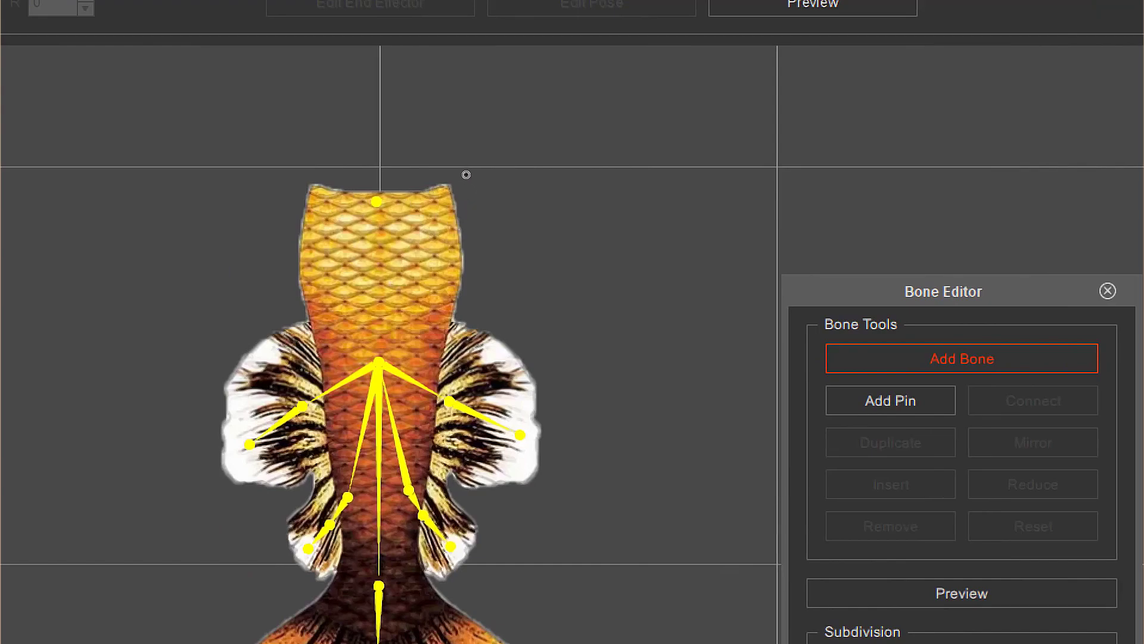
drag(468, 184, 465, 257)
right_click(532, 275)
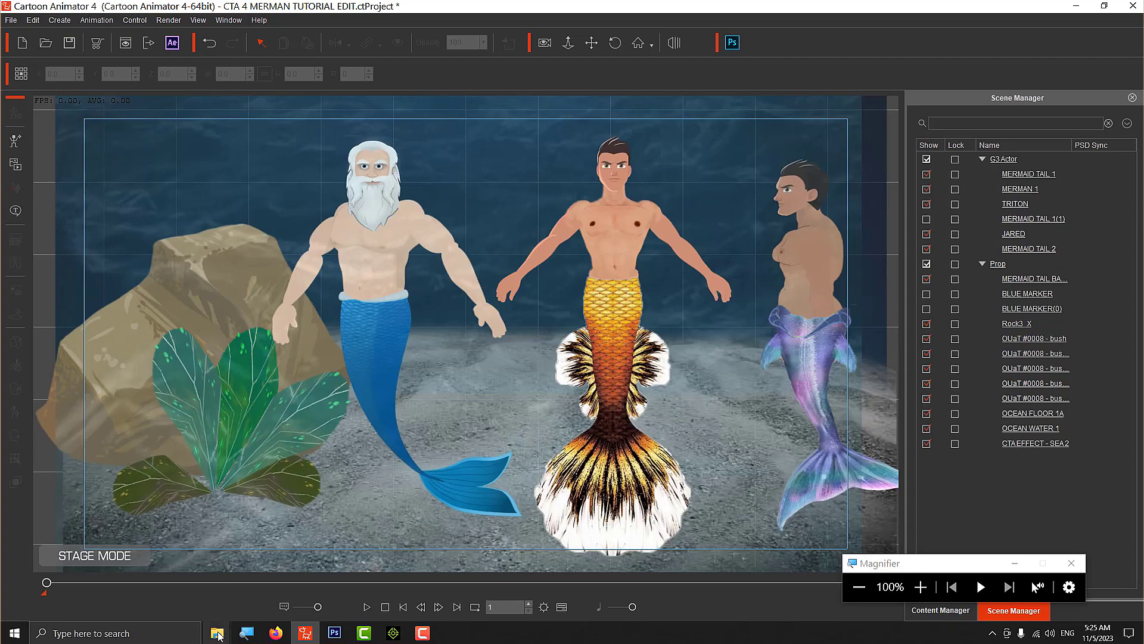
Step: Fit the orange waist trim over the middle merman's waist at X 198.6, Y 164.6 and scale it to about 322.7
mouse_move(218, 634)
click(153, 575)
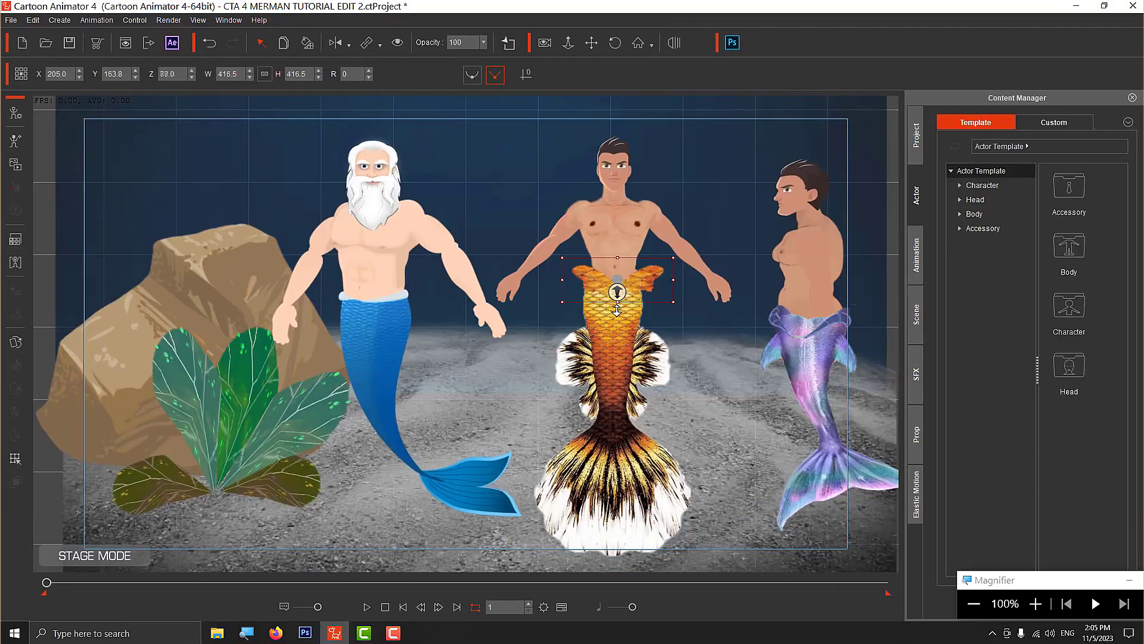
click(637, 279)
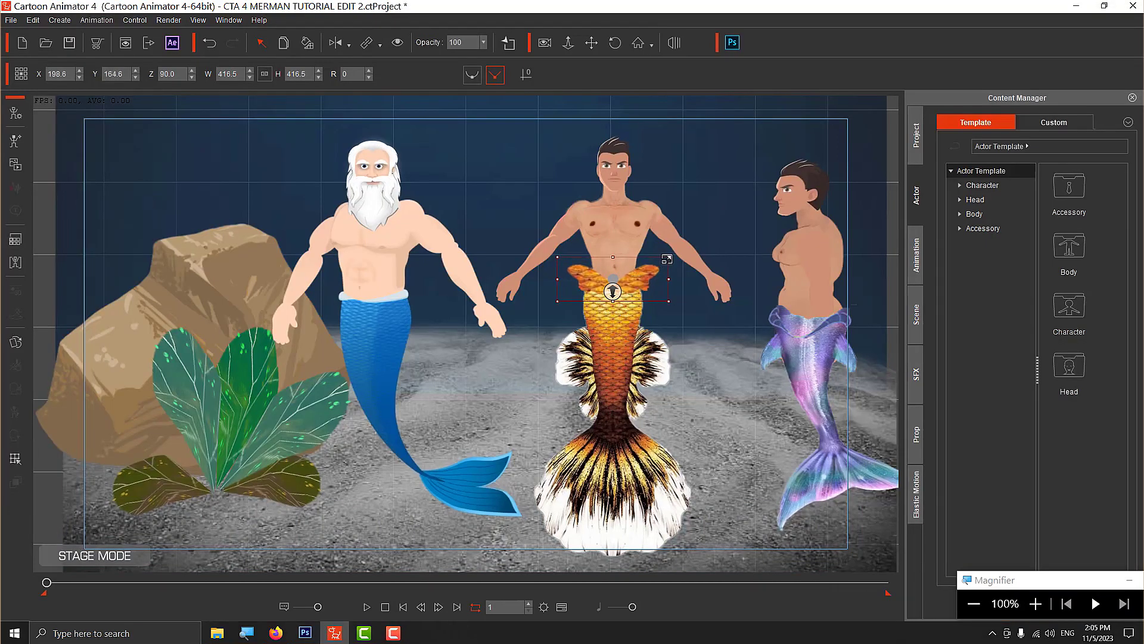
drag(668, 258, 657, 262)
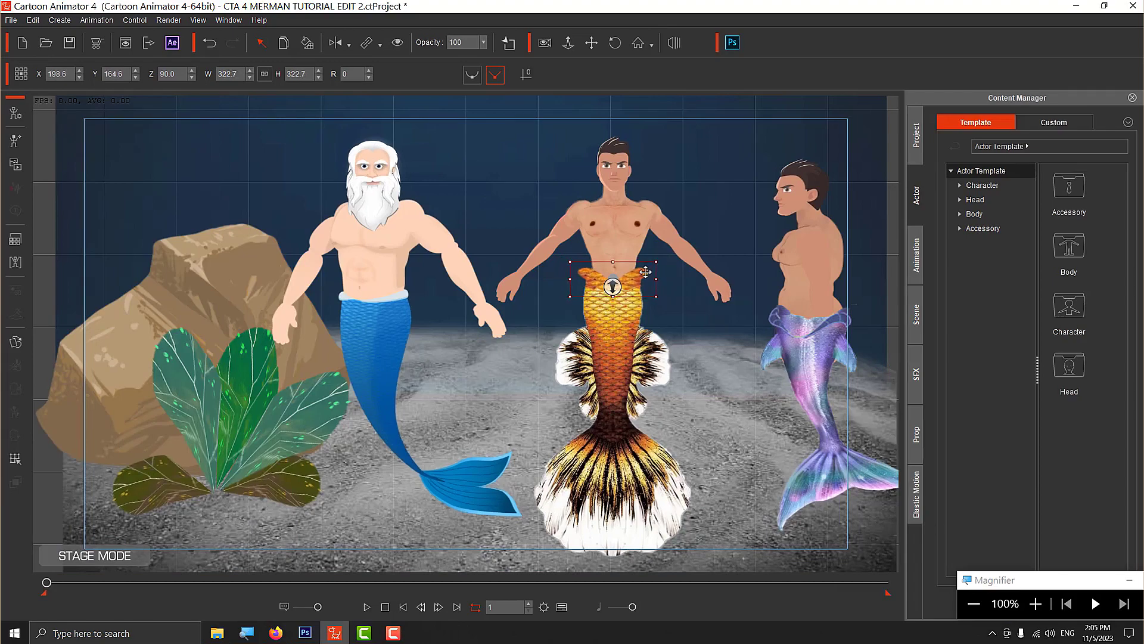
key(super+plus)
key(super+plus)
key(super+plus)
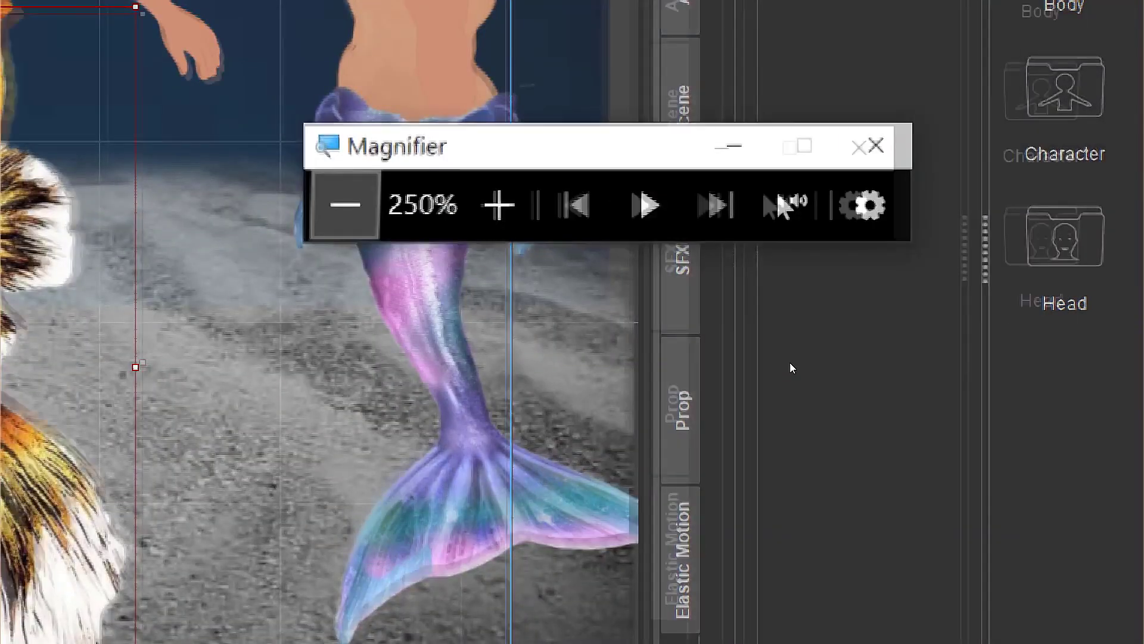
click(782, 353)
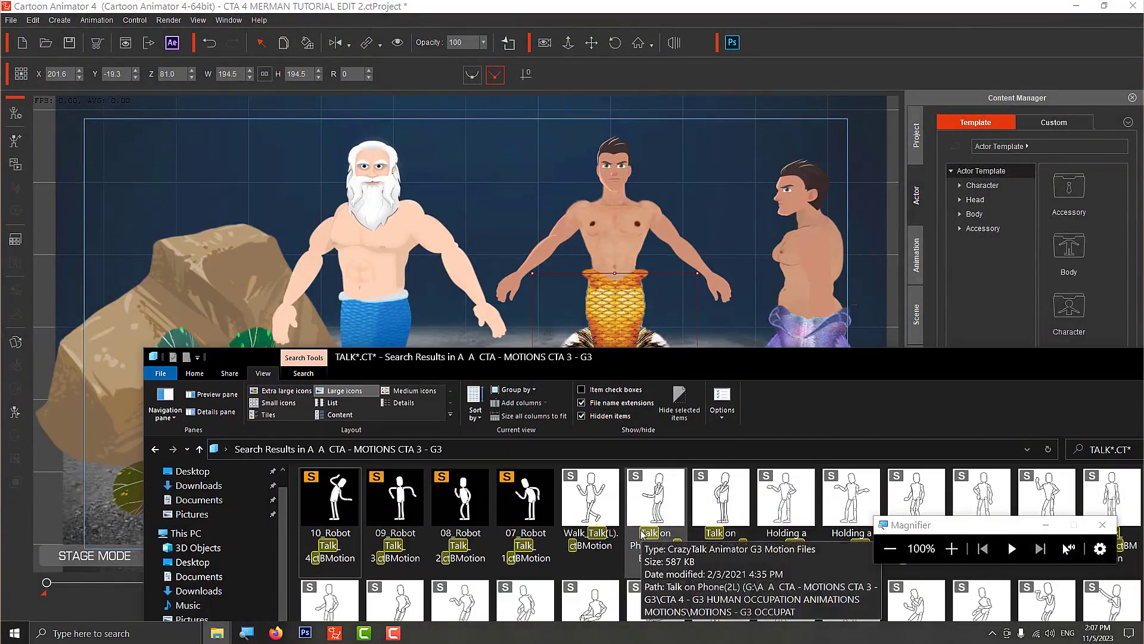
Step: Apply a talk motion file from the TALK*.CT* search results to the middle merman and play it back
ctrl+scroll(642, 532, up, 4)
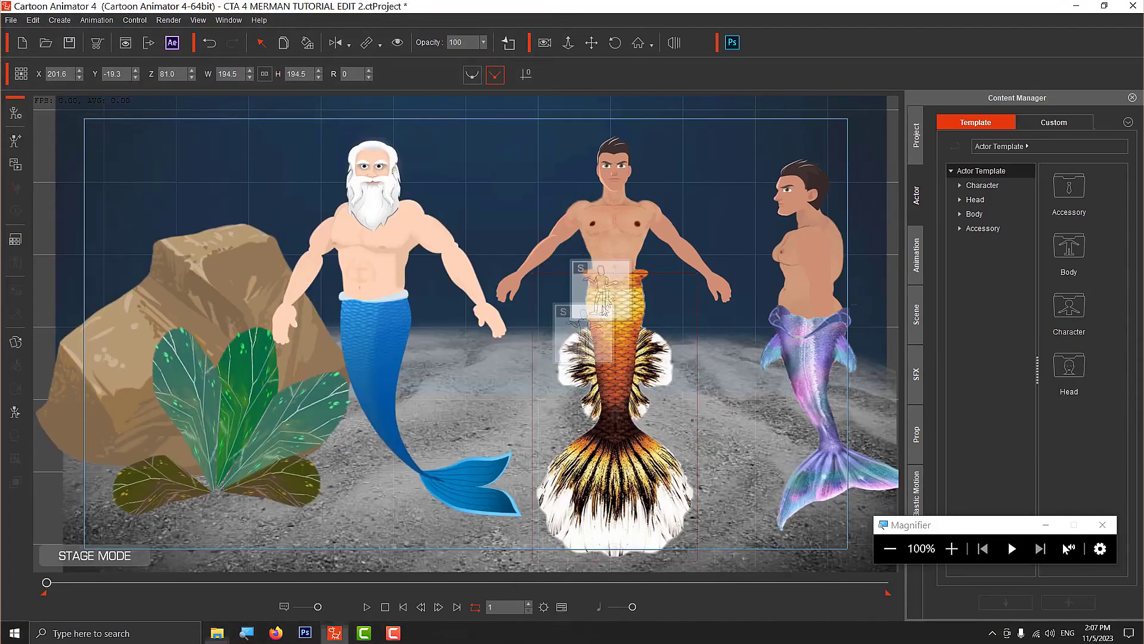
drag(604, 310, 642, 258)
key(space)
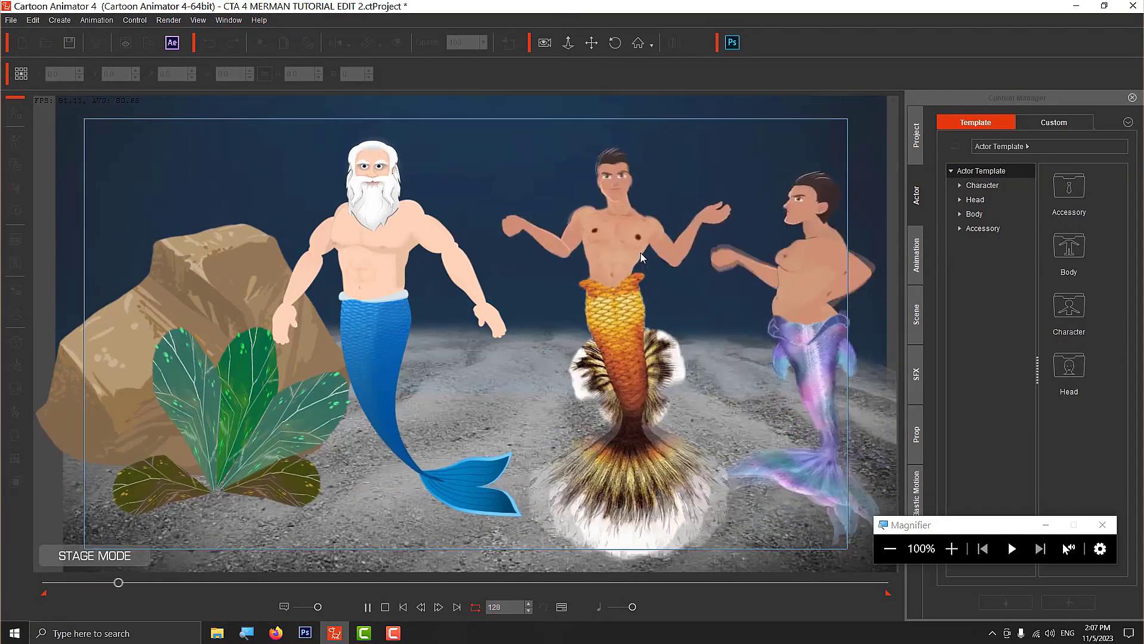
key(space)
Step: Apply two more talk motion files to the middle merman, the second being Holding a Glass_Talk(3E)
mouse_move(217, 633)
click(101, 591)
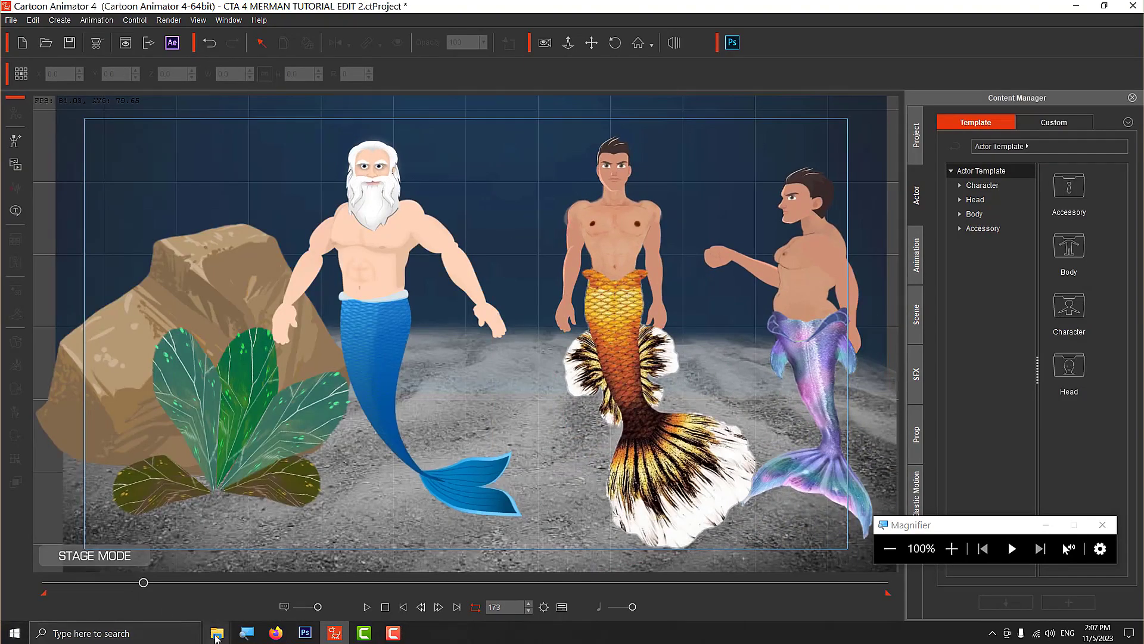
mouse_move(217, 633)
click(134, 596)
click(110, 444)
drag(110, 444, 614, 256)
click(113, 560)
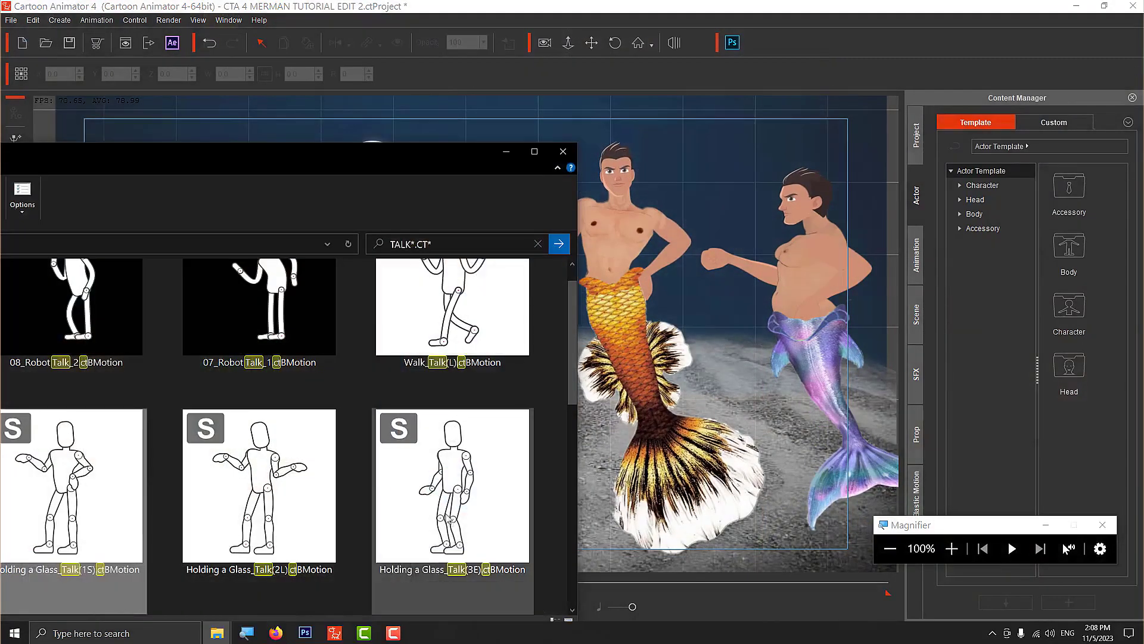
click(459, 523)
drag(460, 524, 628, 271)
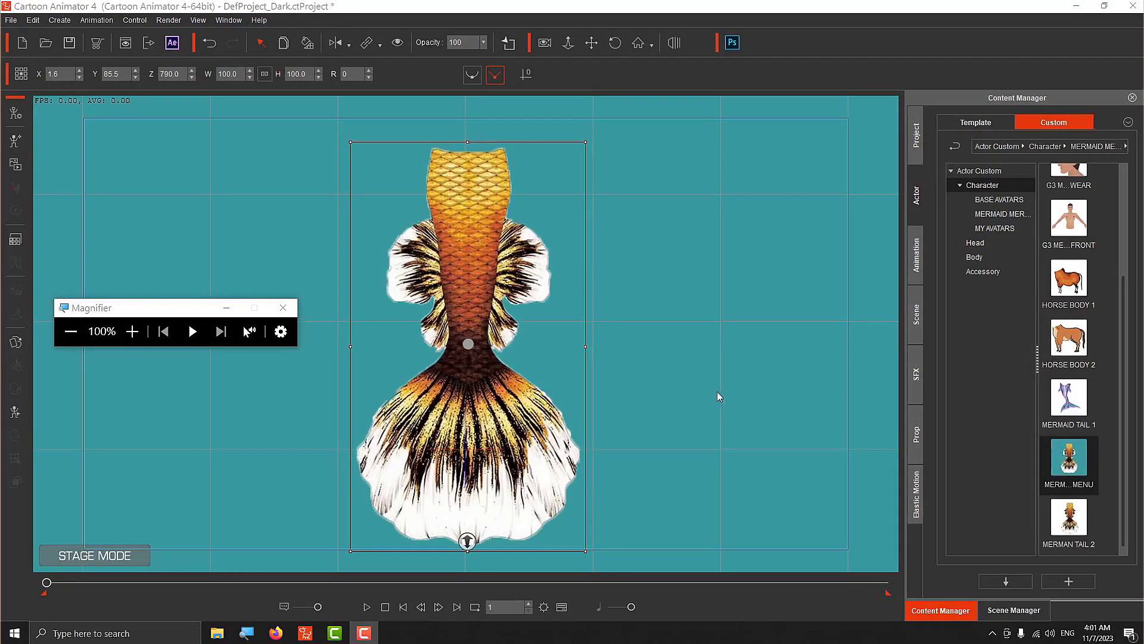
Step: Look at the Action Menu entries offered for MERMAID TAIL 2
right_click(521, 222)
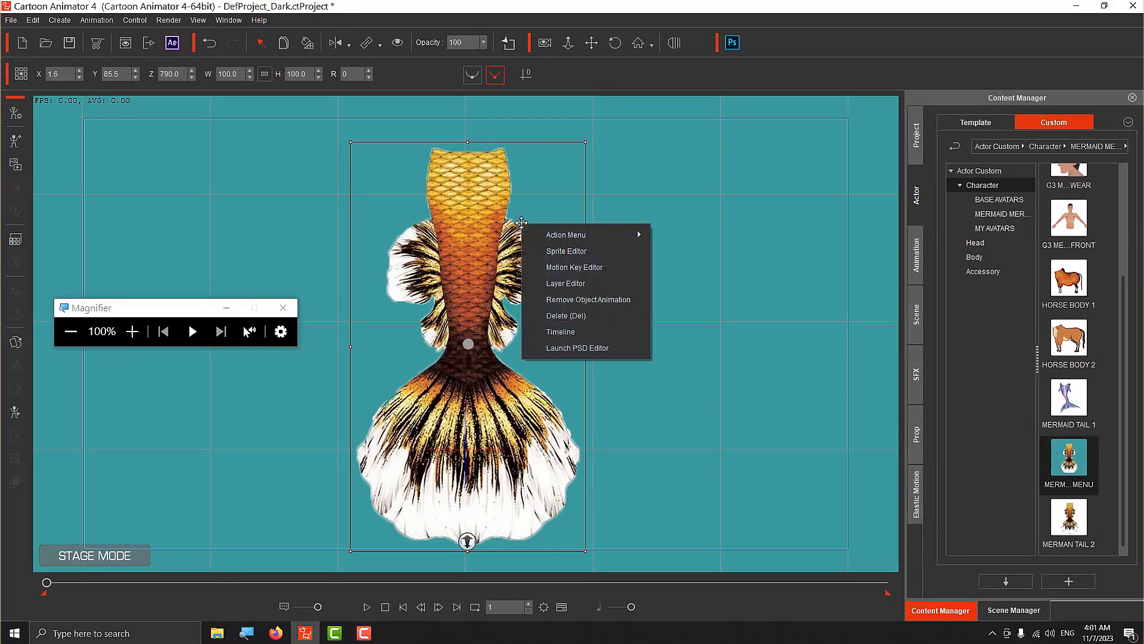
mouse_move(578, 238)
right_click(481, 245)
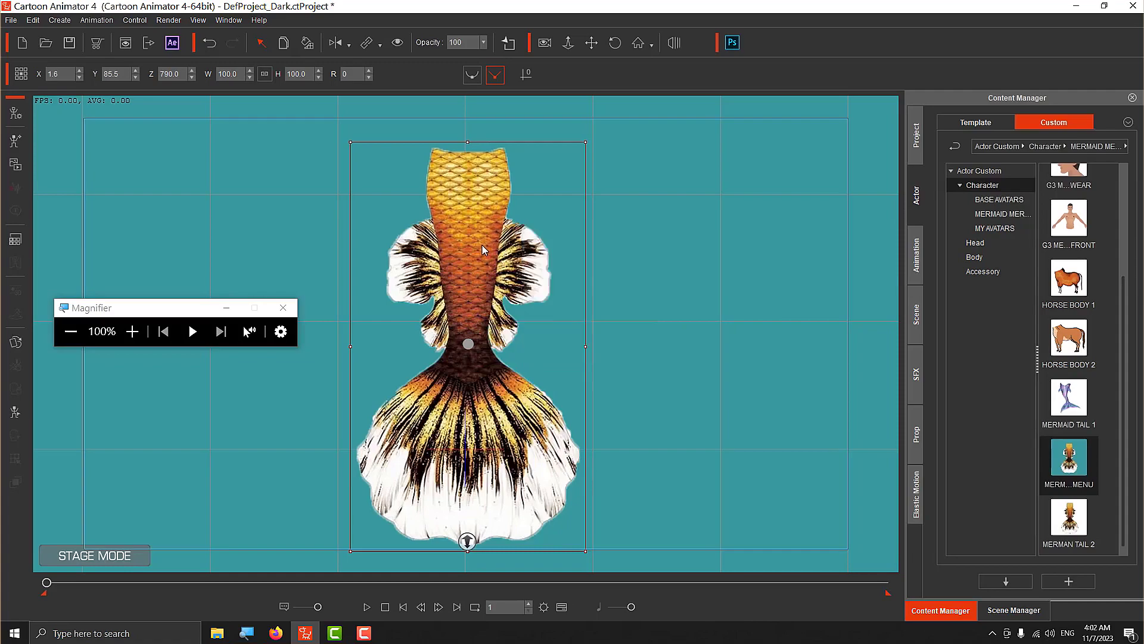
Step: View the bone hierarchy of MERMAID TAIL 2 in the 2D Motion Key Editor and close the editor
right_click(482, 245)
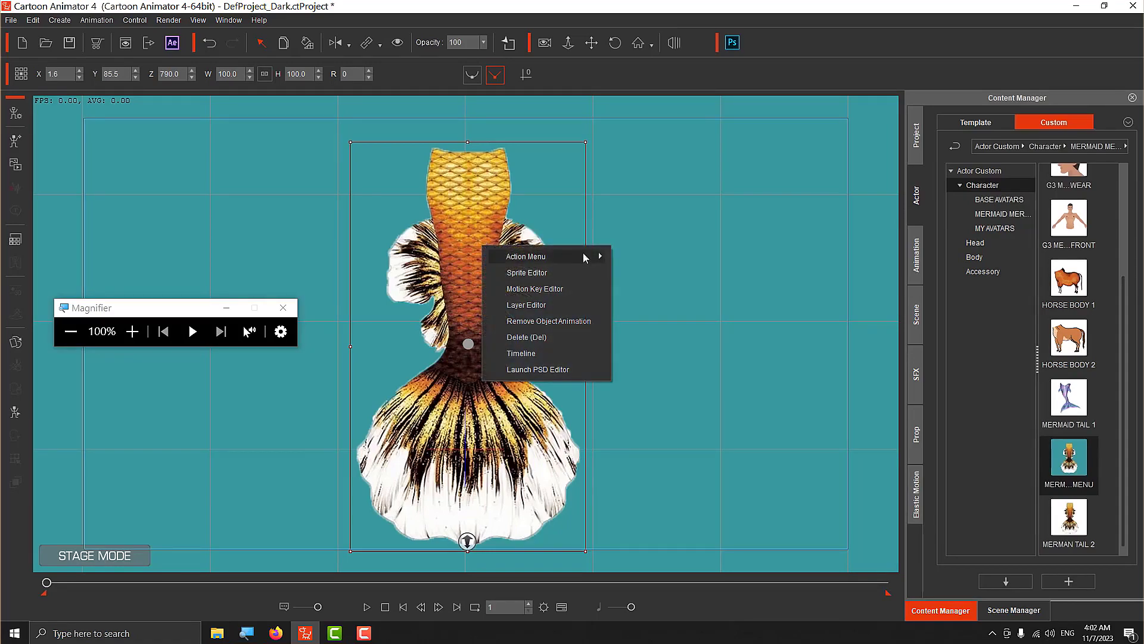
click(554, 290)
drag(610, 152, 867, 173)
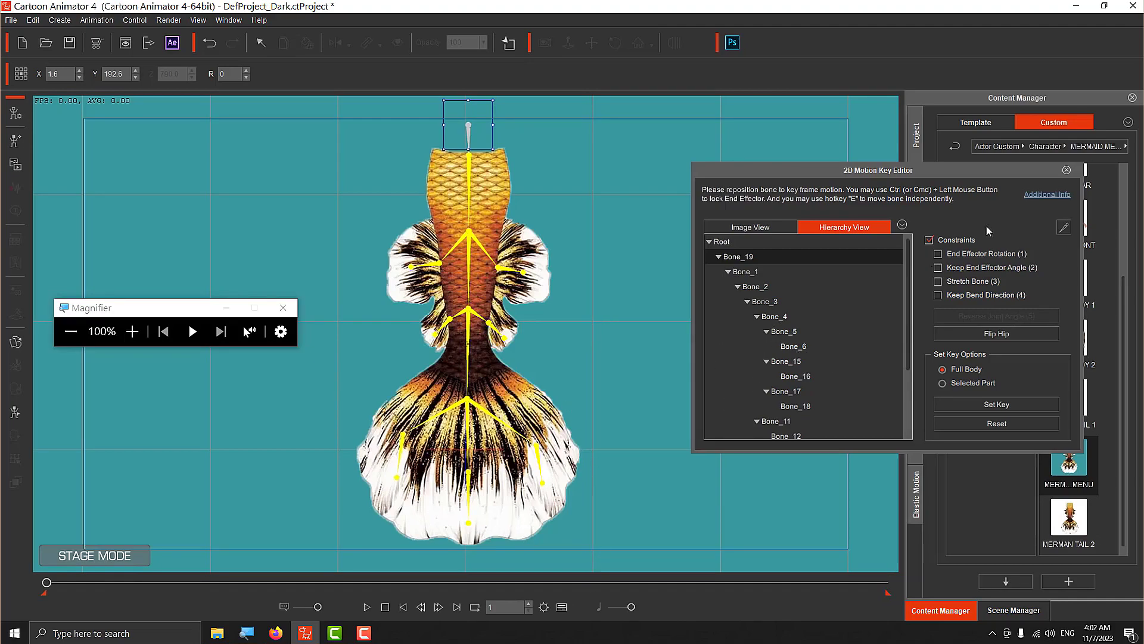
click(1067, 170)
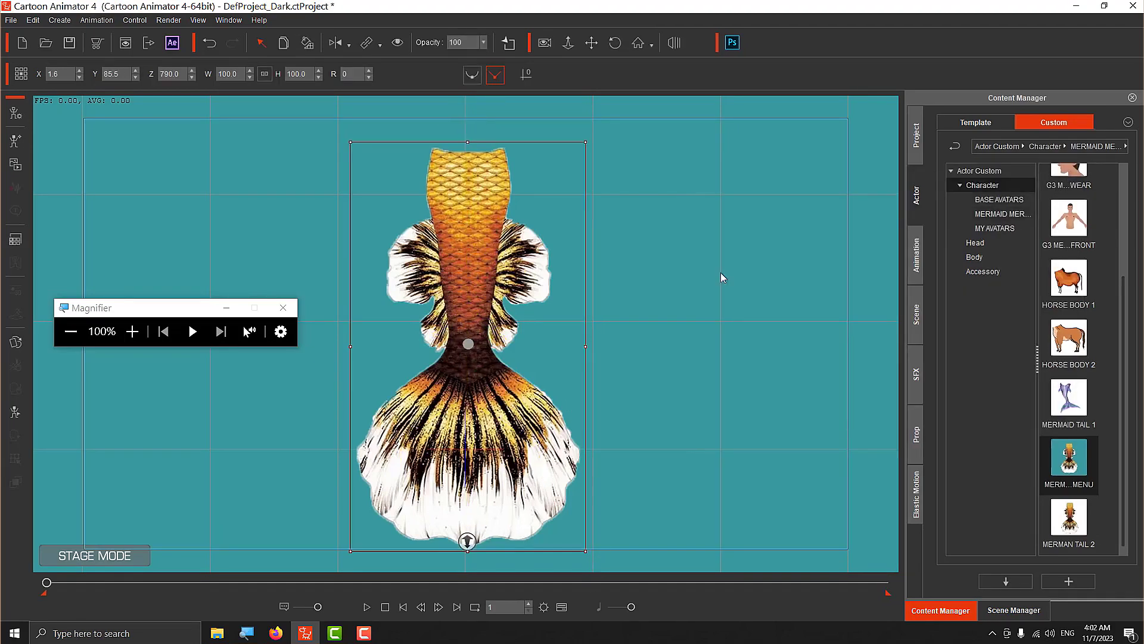
Step: Open the Timeline for MERMAID TAIL 2 and move its window down over the tail fin
right_click(546, 291)
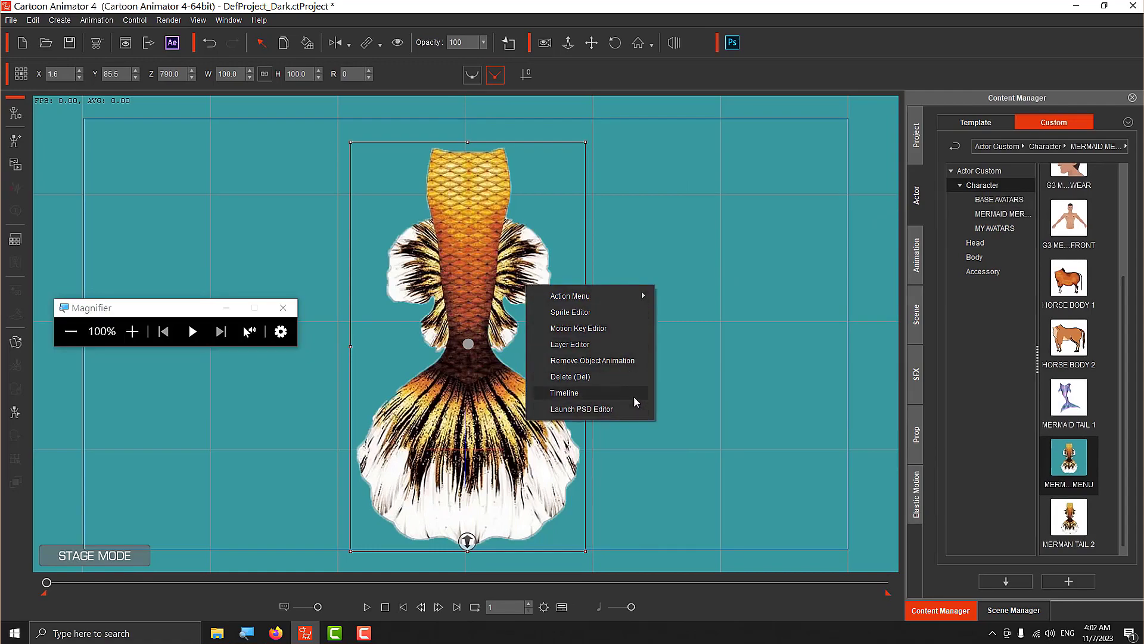
click(584, 393)
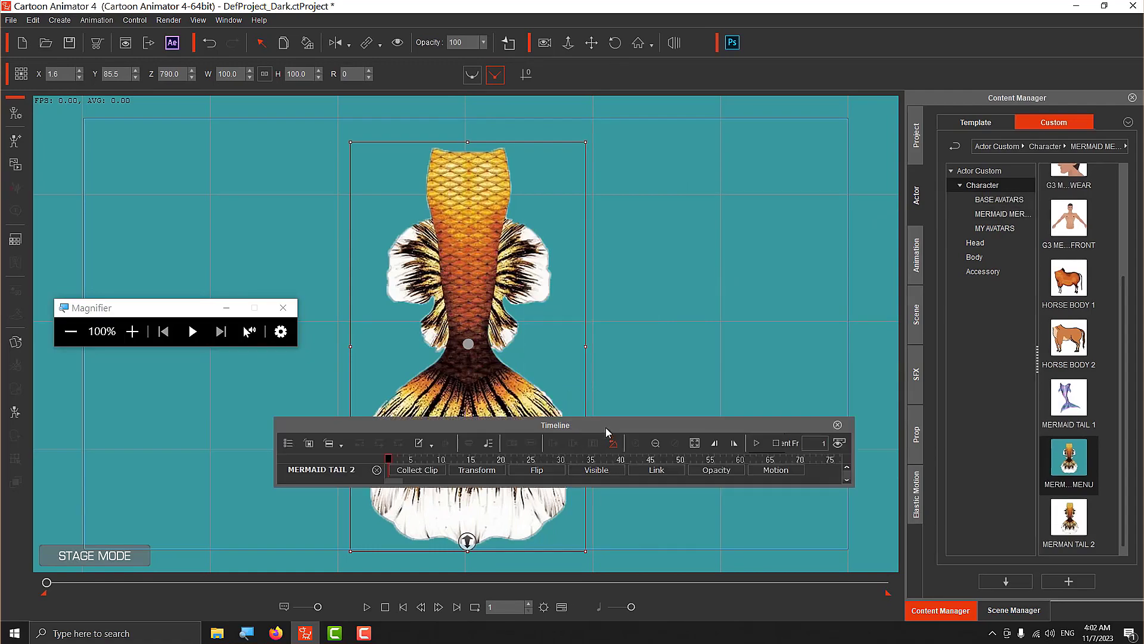
drag(612, 440, 588, 511)
Step: Reopen the 2D Motion Key Editor for MERMAID TAIL 2 and reposition the Timeline window to reveal more of the tail rig
right_click(561, 307)
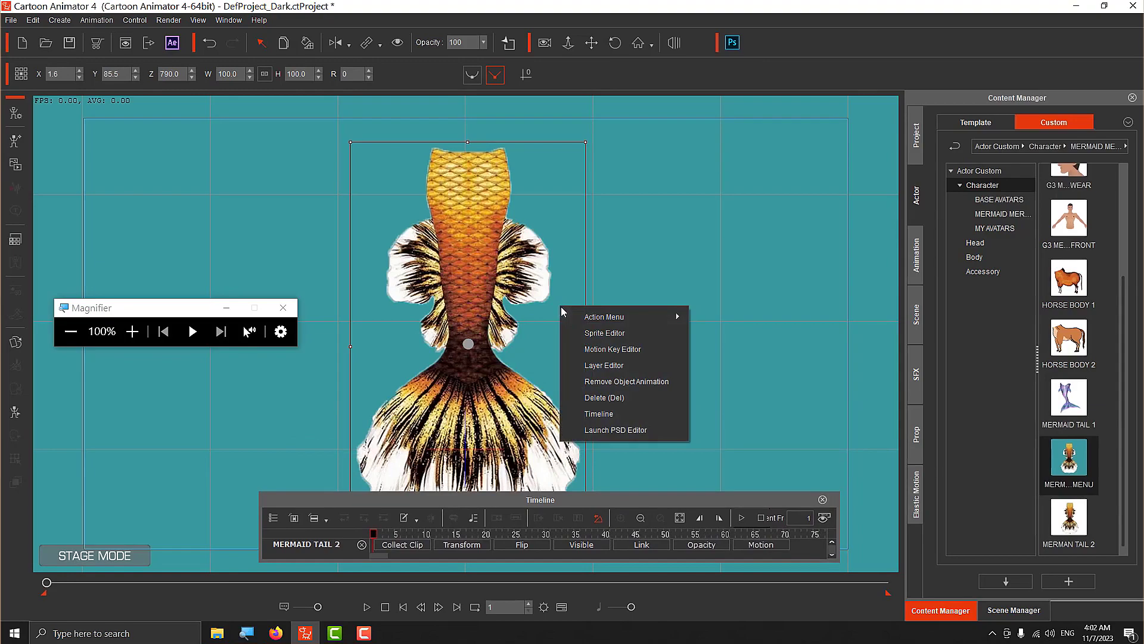
mouse_move(668, 318)
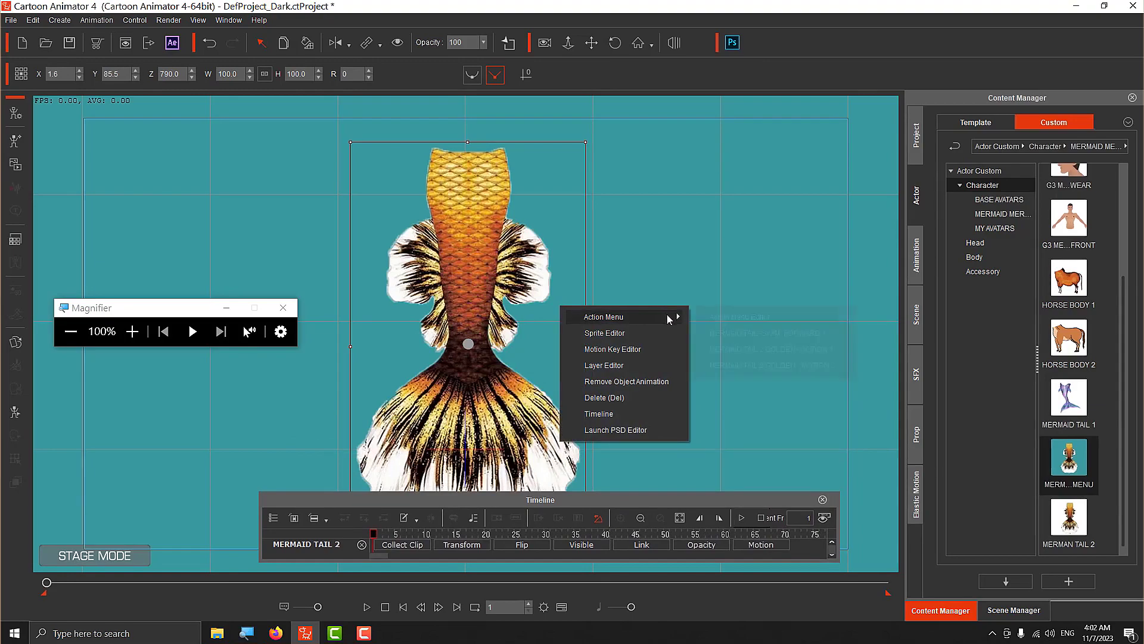
click(612, 350)
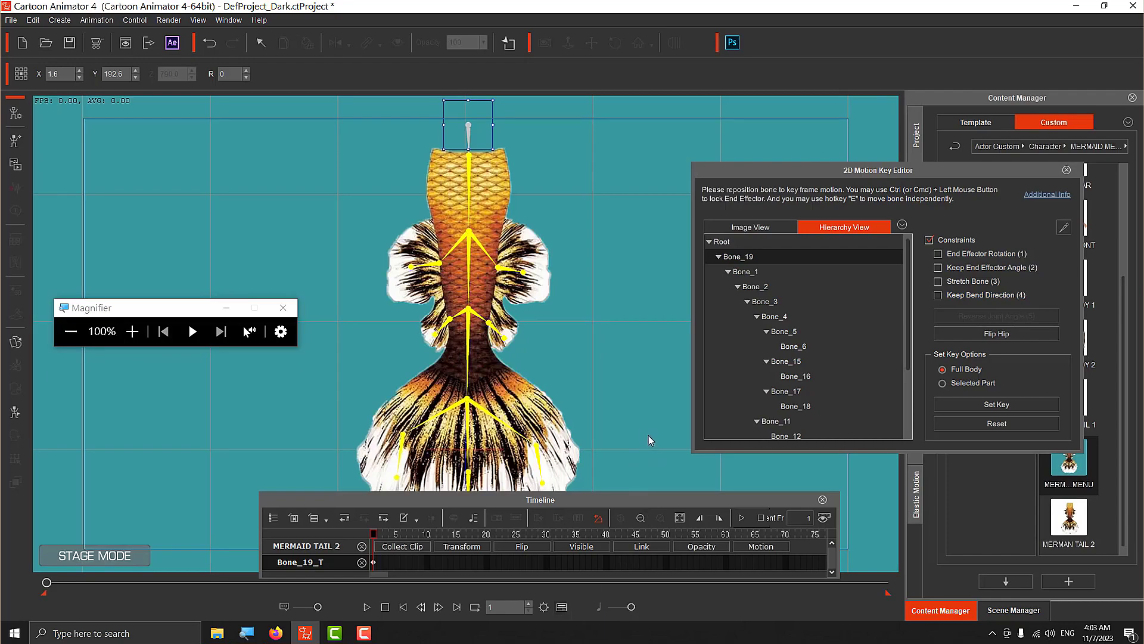
drag(541, 501, 707, 419)
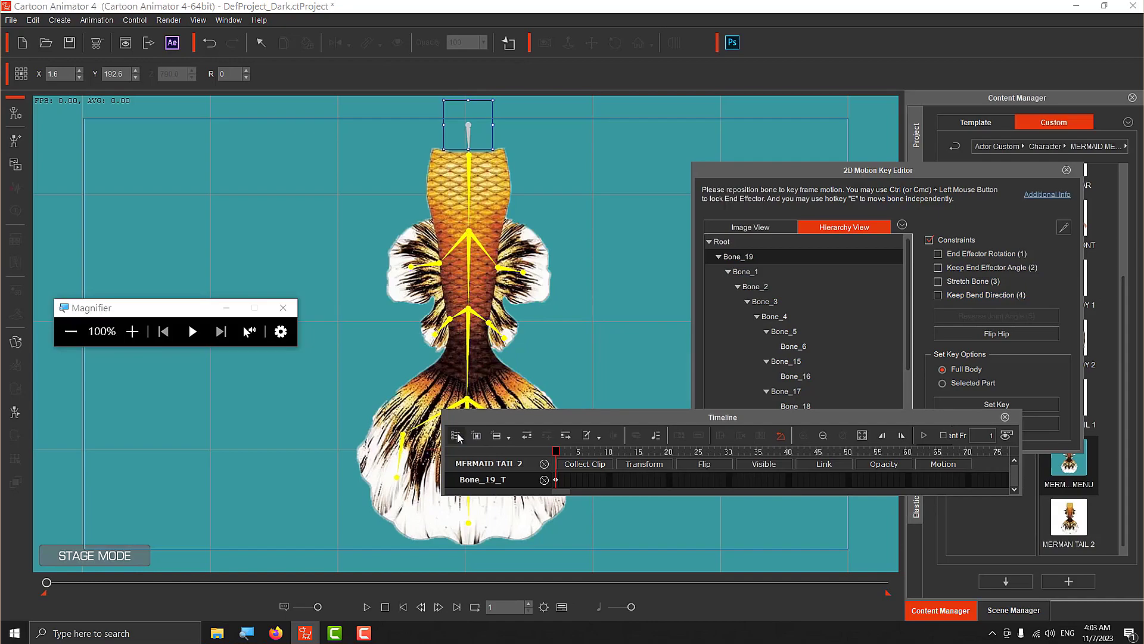
Step: Show the Motion tracks of MERMAID TAIL 2 in the Timeline, reposition the Timeline window, and magnify the screen
click(478, 437)
drag(653, 420, 341, 414)
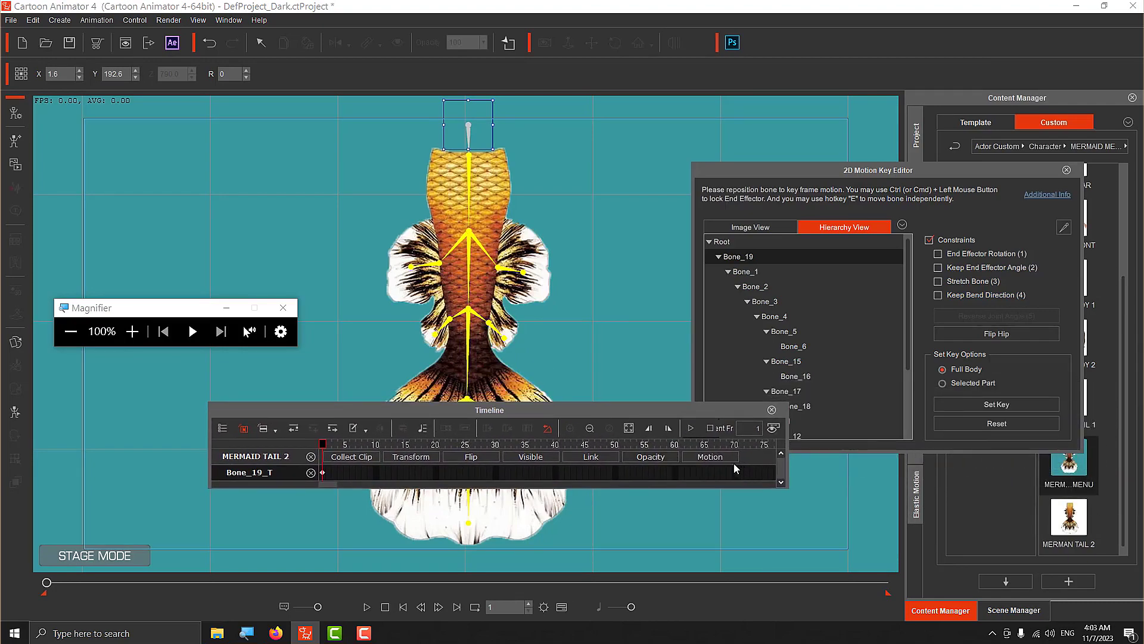
click(712, 457)
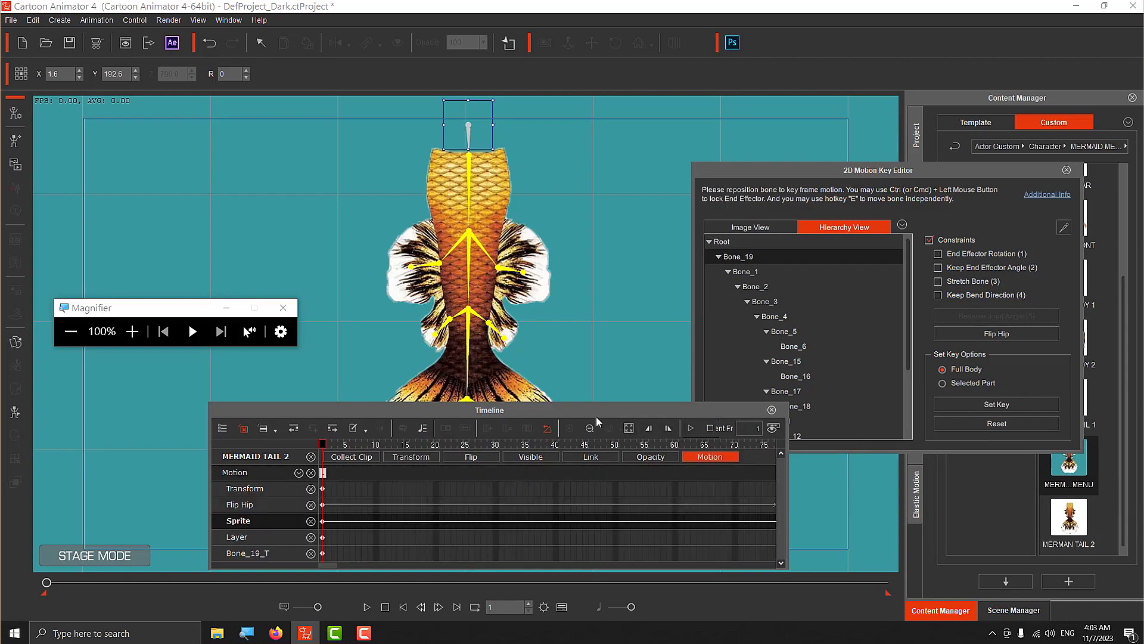
drag(596, 416, 770, 398)
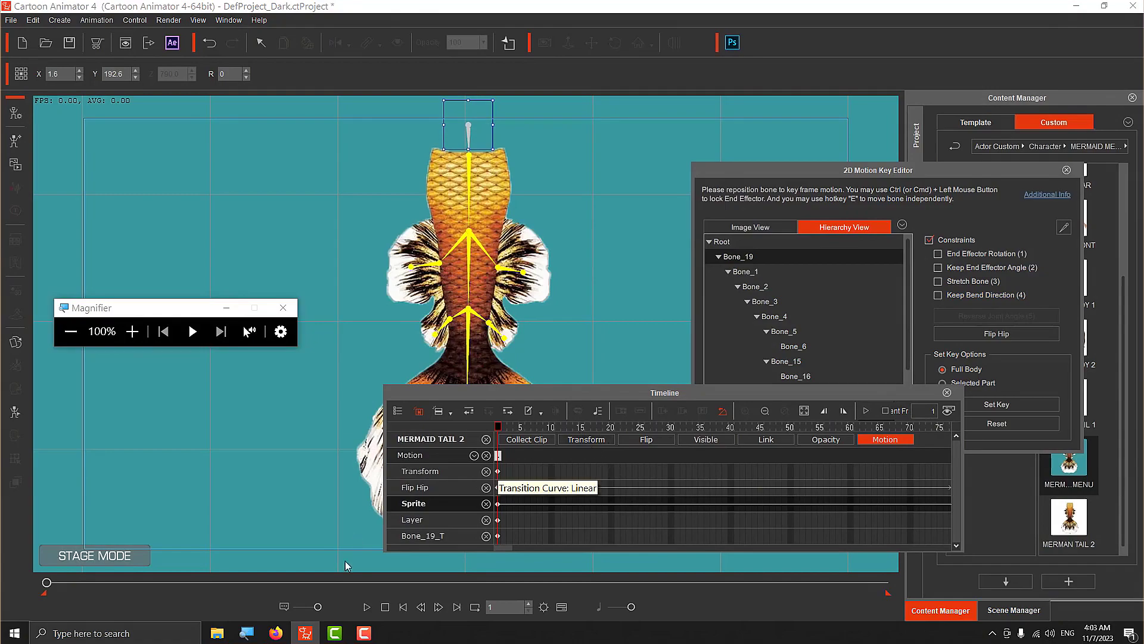
click(135, 331)
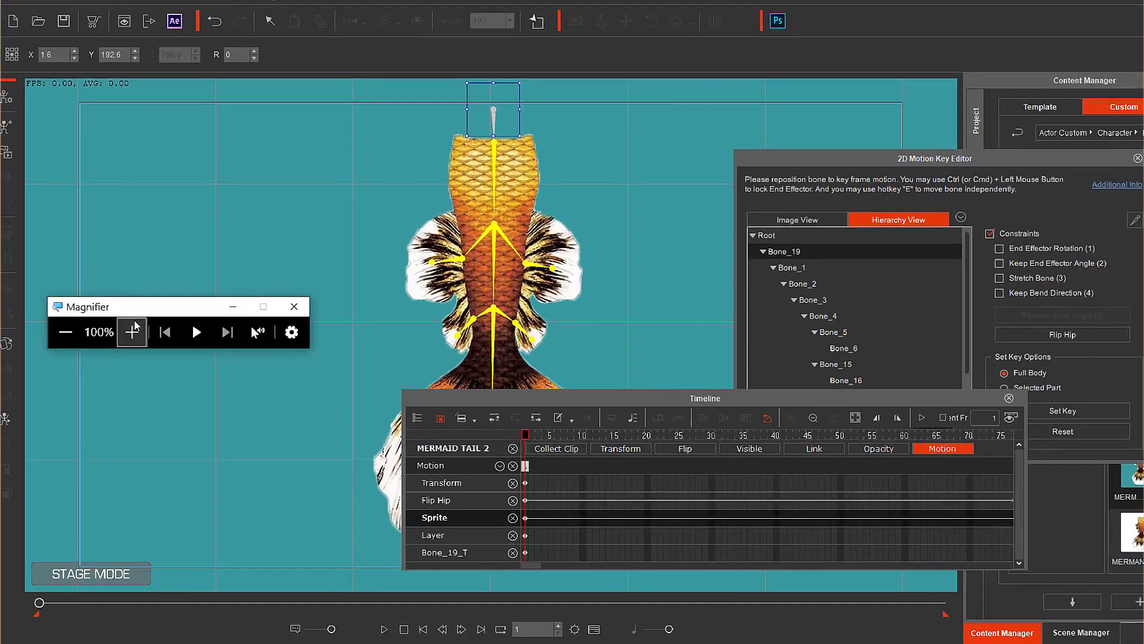
click(134, 331)
click(134, 331)
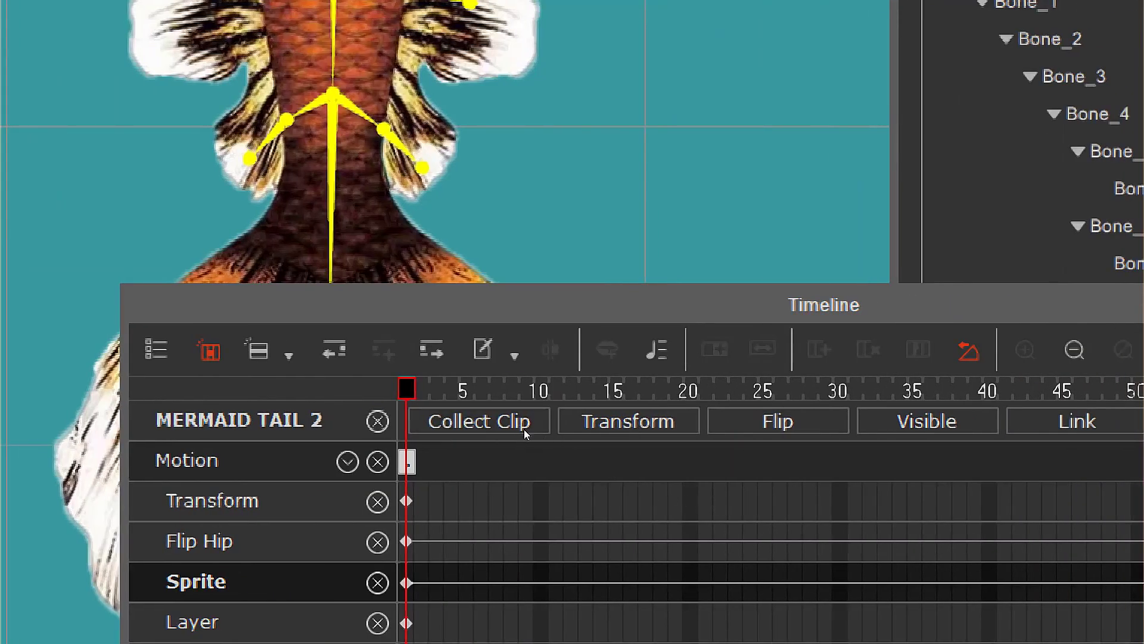
click(525, 428)
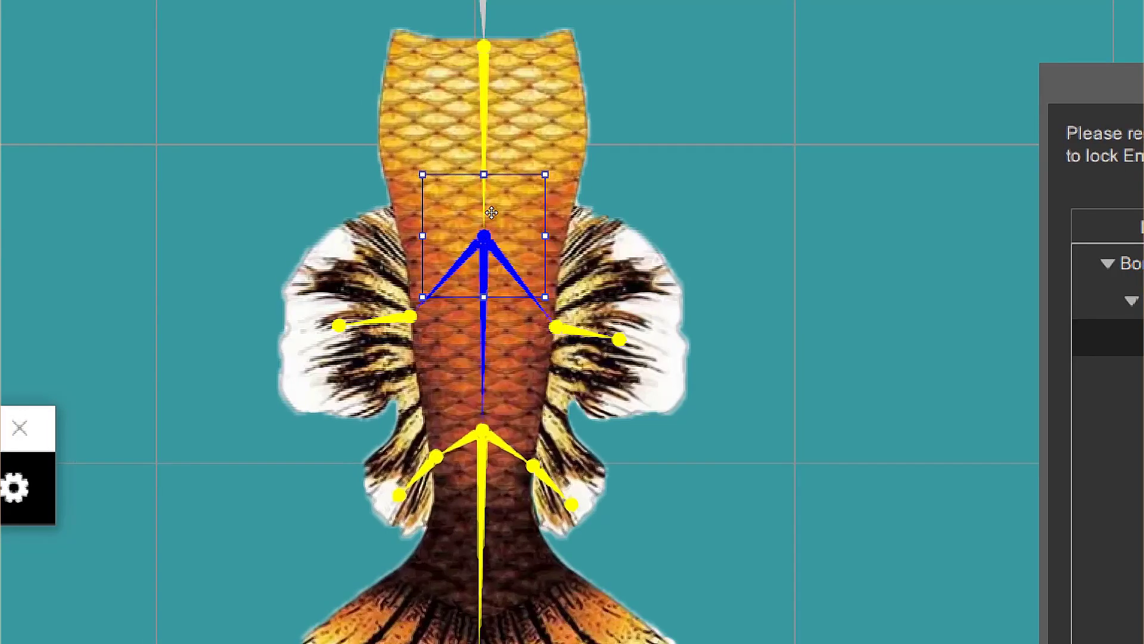
Step: Rotate Bone_2, Bone_3 and Bone_4 at frame 5 so the tail bends progressively toward the right
drag(490, 197, 515, 291)
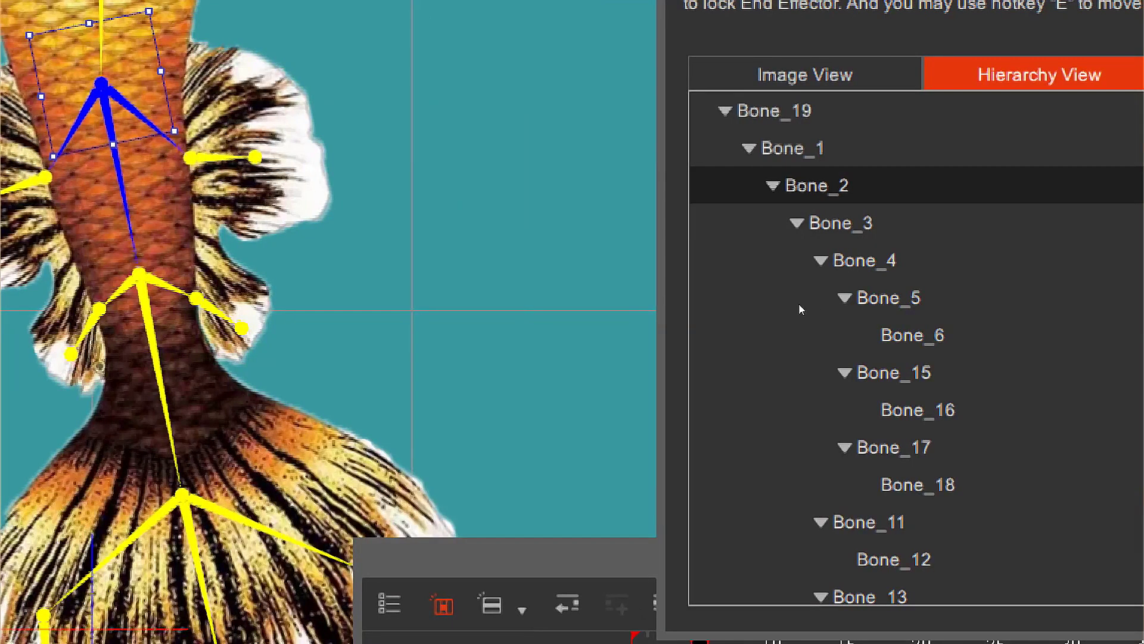
key(Down)
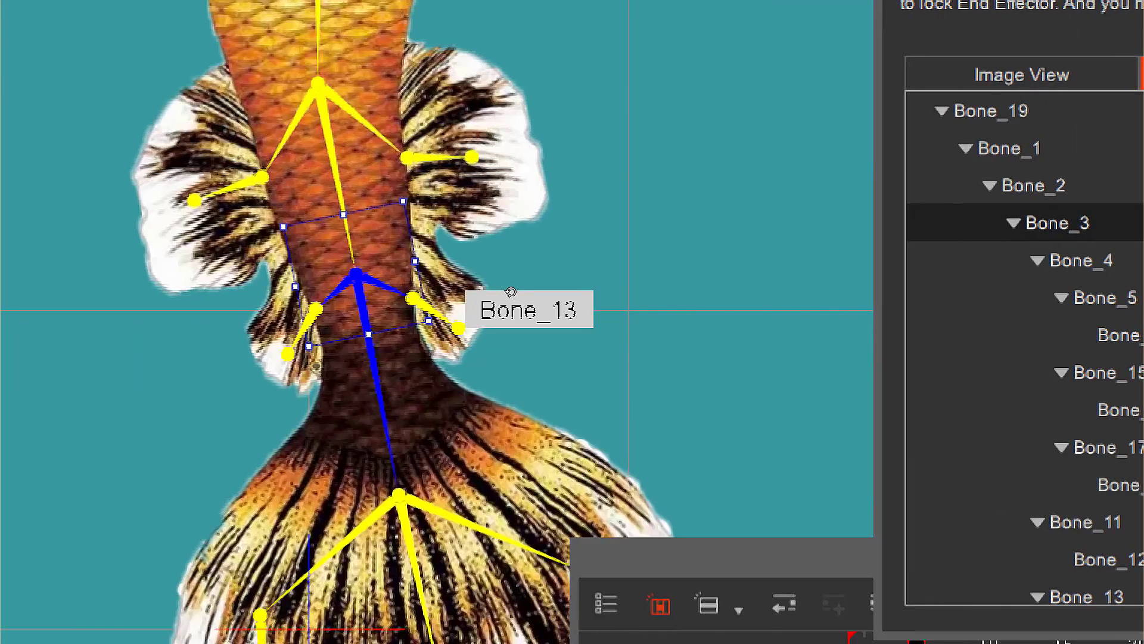
drag(509, 294, 509, 285)
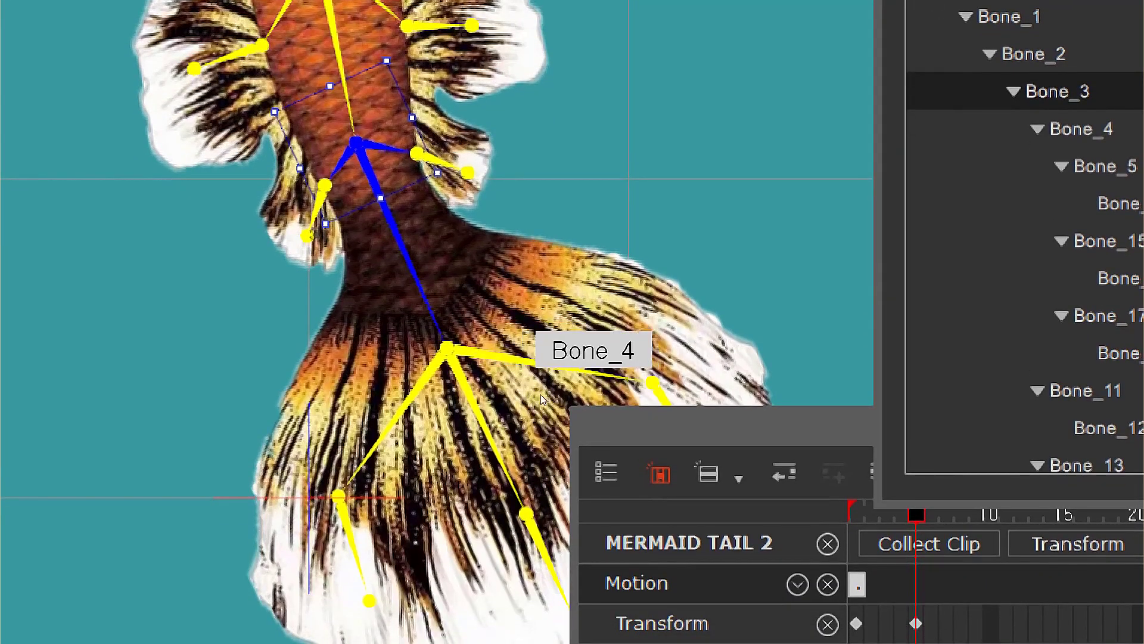
click(542, 397)
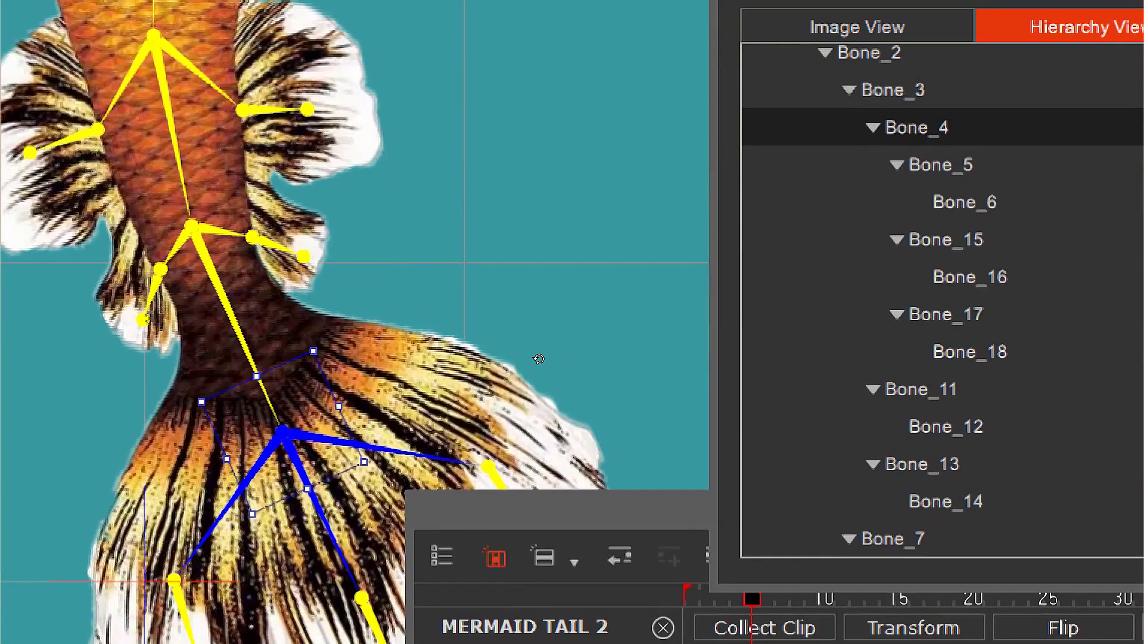
drag(539, 358, 533, 354)
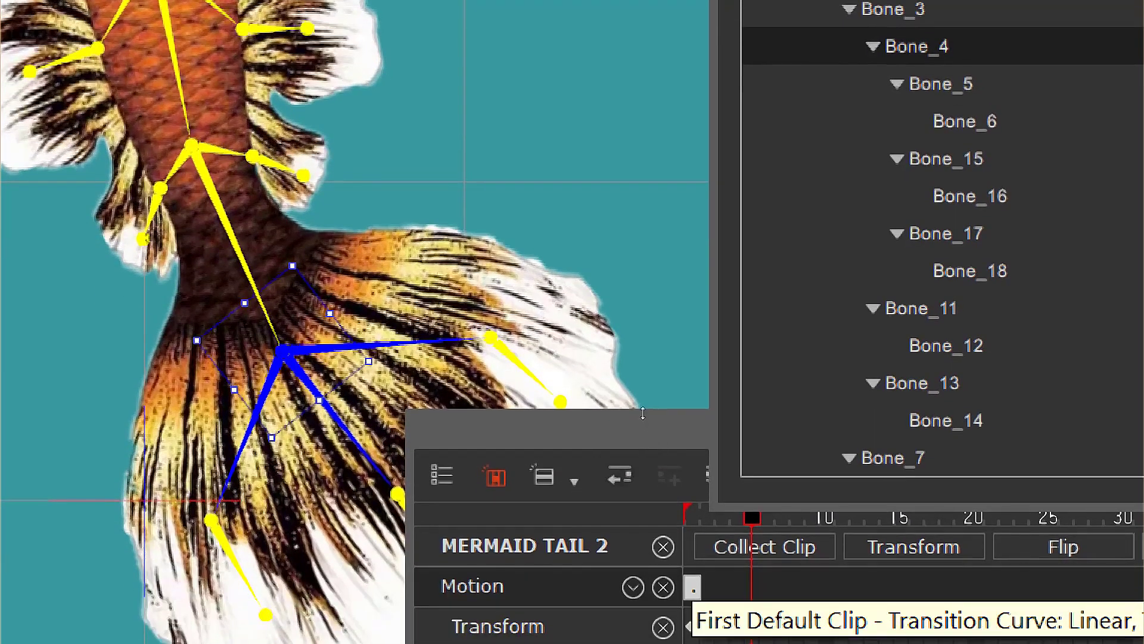
click(690, 582)
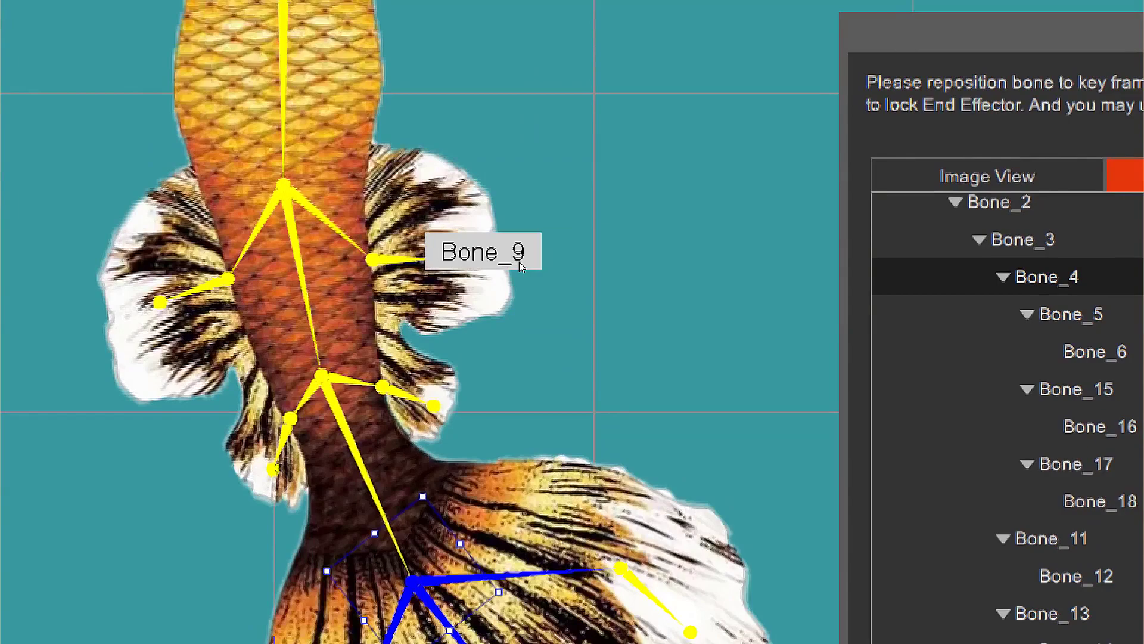
Step: Rotate the upper side-fin bones Bone_9 and Bone_7 so both fin tips swing upward at frame 5
click(517, 260)
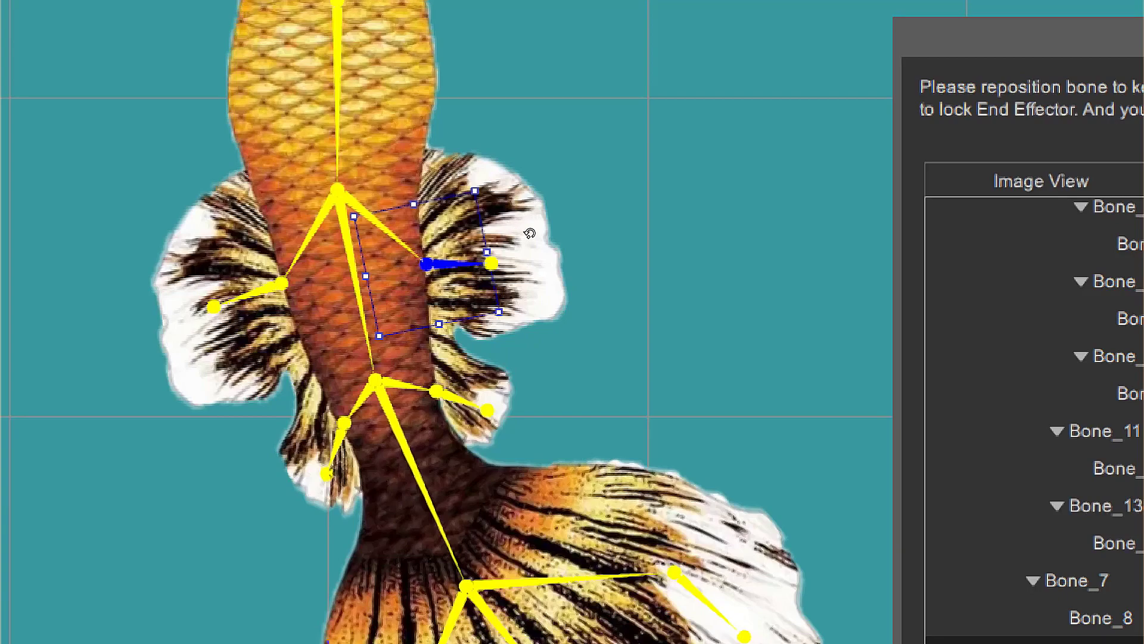
drag(530, 233, 515, 222)
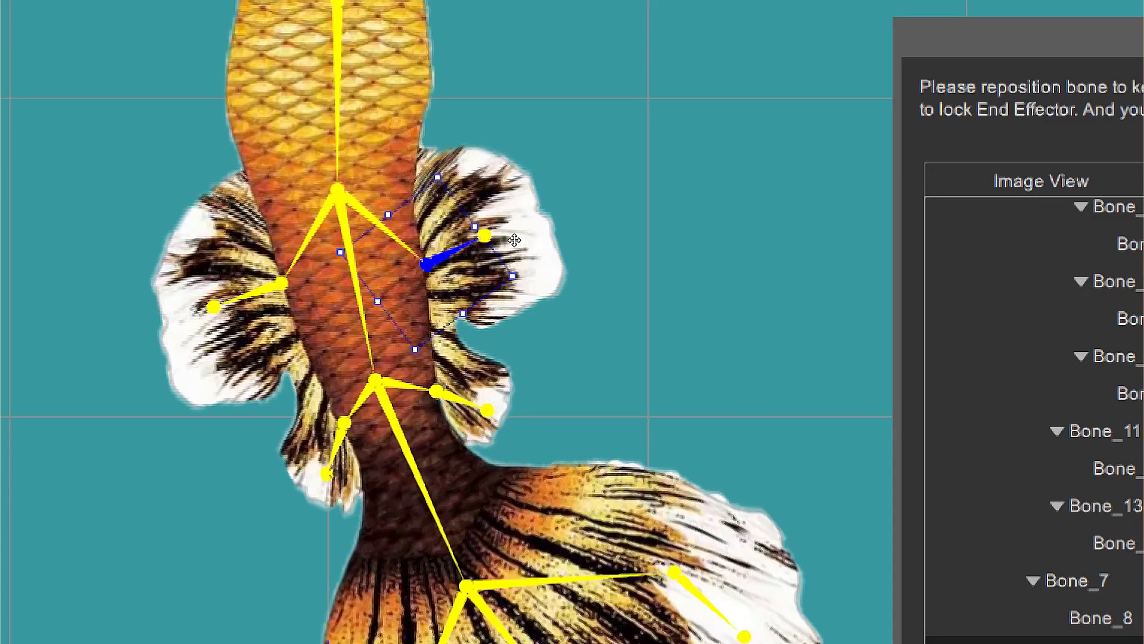
click(429, 275)
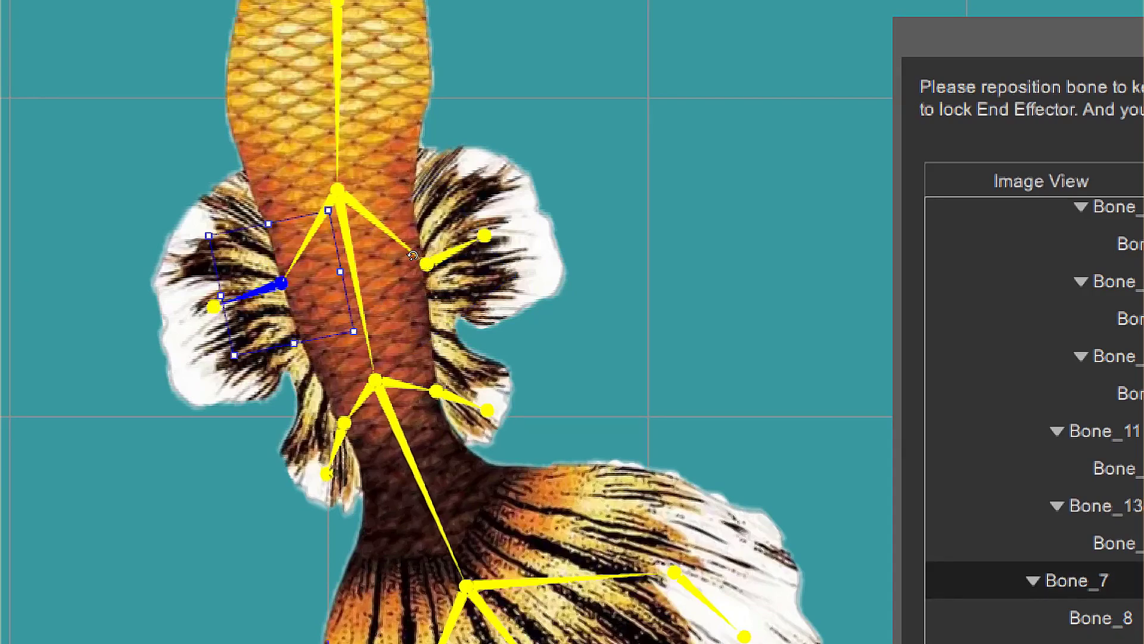
drag(413, 255, 410, 235)
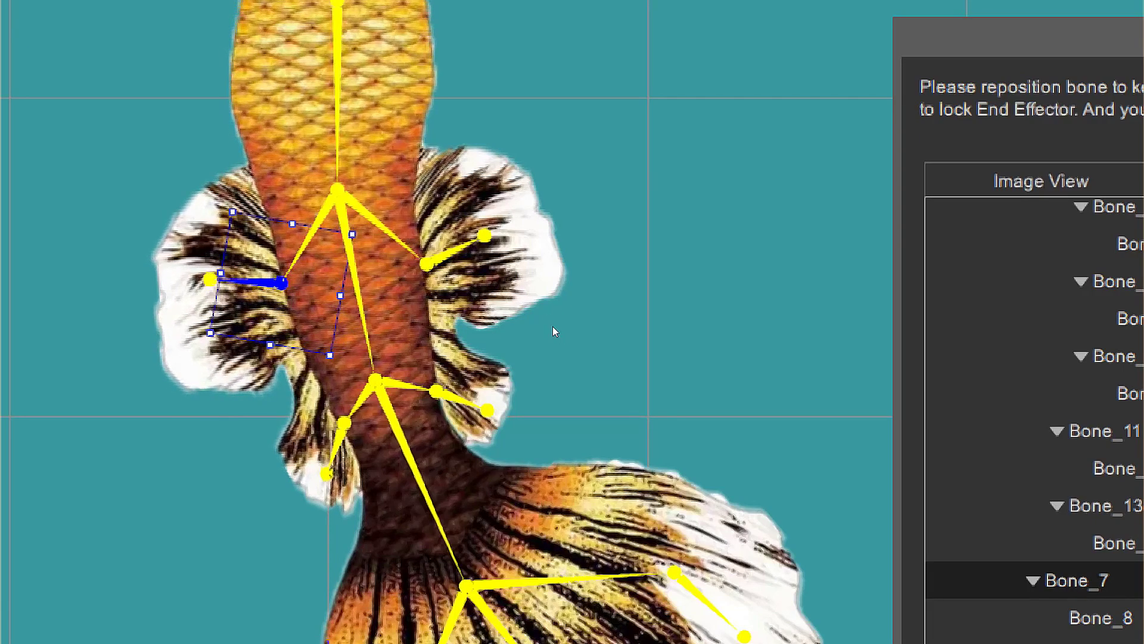
Step: Rotate the lower side-fin bones Bone_13 and Bone_11 so their tips lift outward at frame 5
click(517, 315)
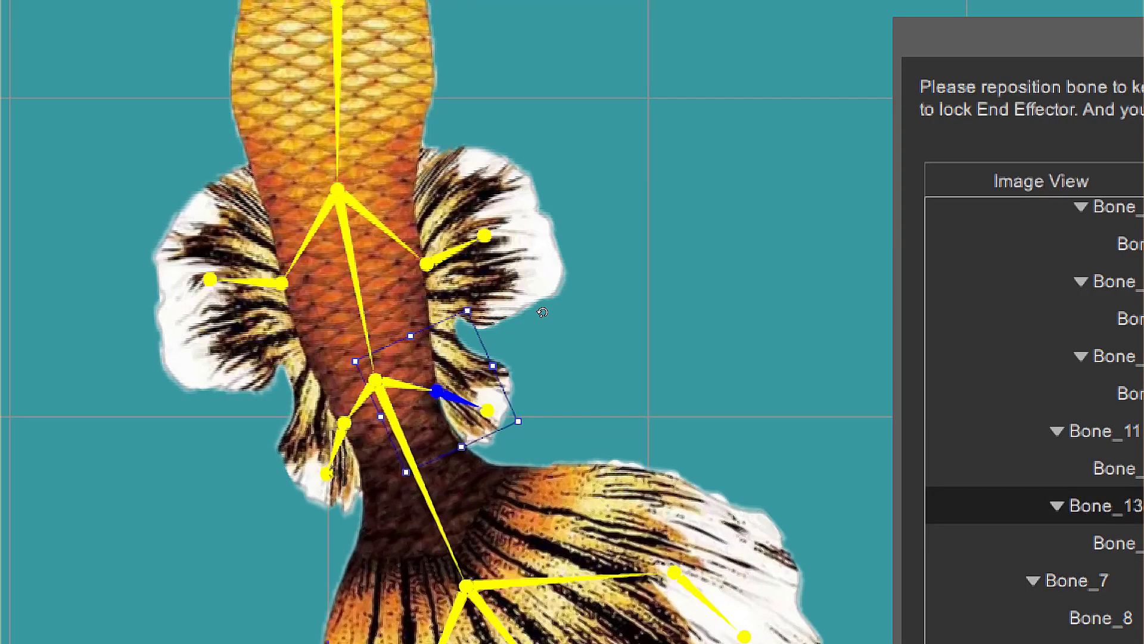
drag(542, 312, 542, 295)
click(341, 432)
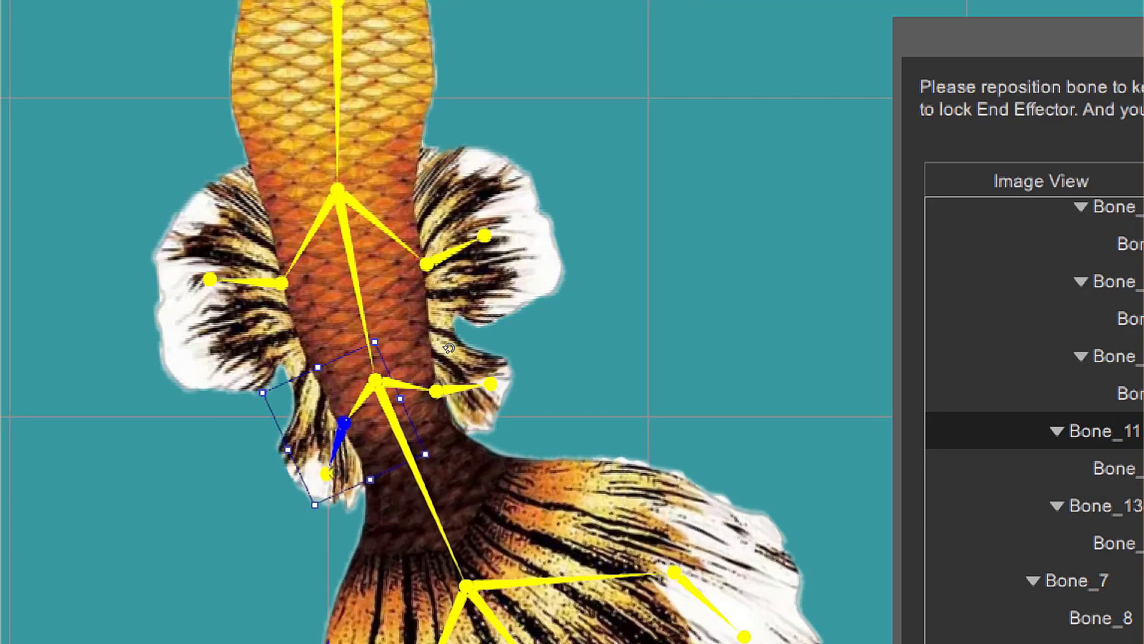
drag(450, 341, 477, 418)
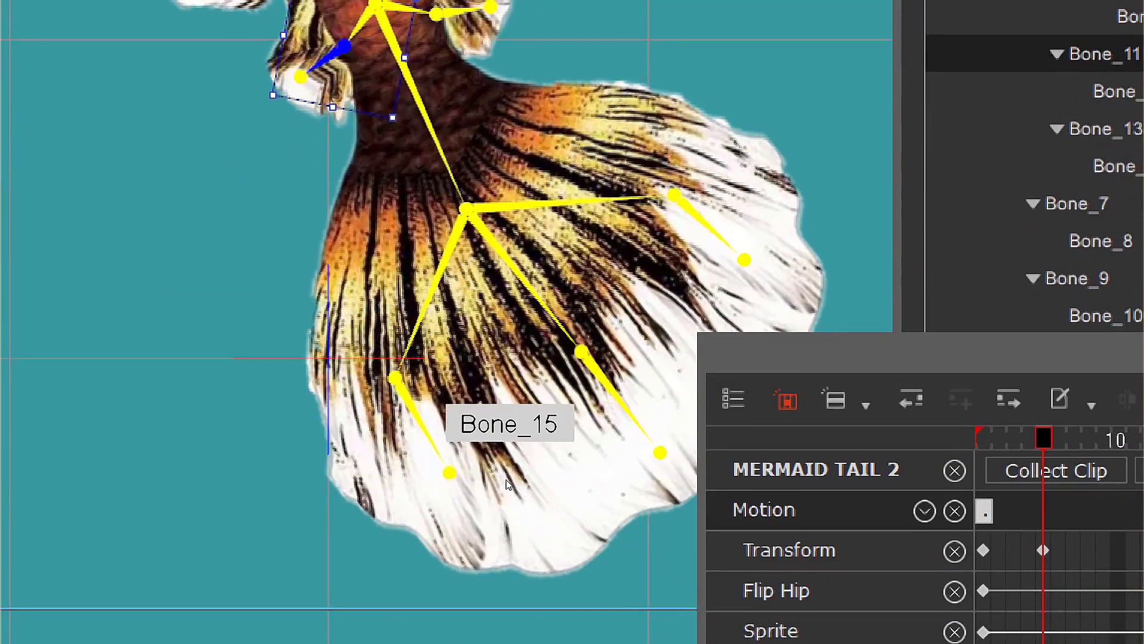
Step: Rotate Bone_15, the central tail-fin bone and Bone_17 so the tail fin's tips curl to the right and upward
click(506, 480)
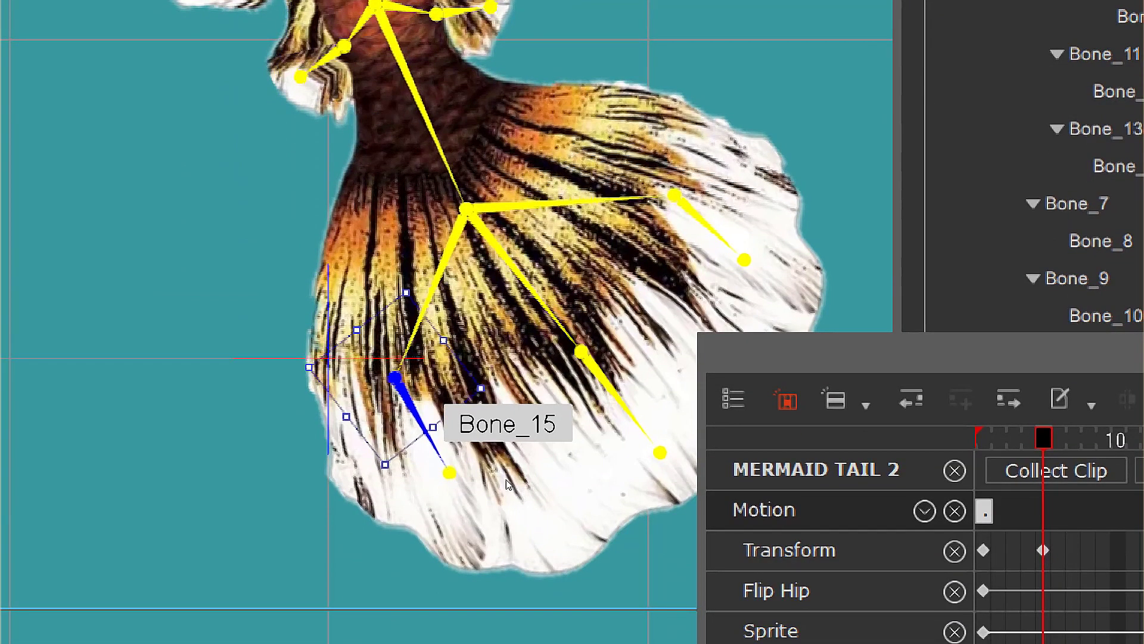
mouse_move(496, 497)
mouse_down()
mouse_move(524, 471)
mouse_move(518, 491)
mouse_up()
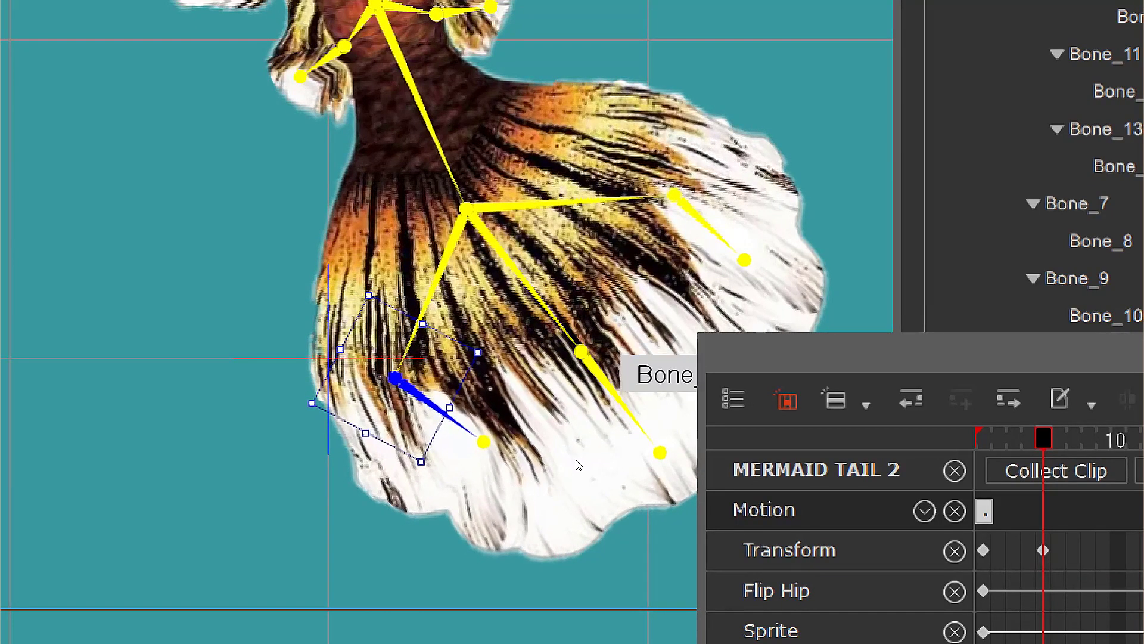
click(578, 463)
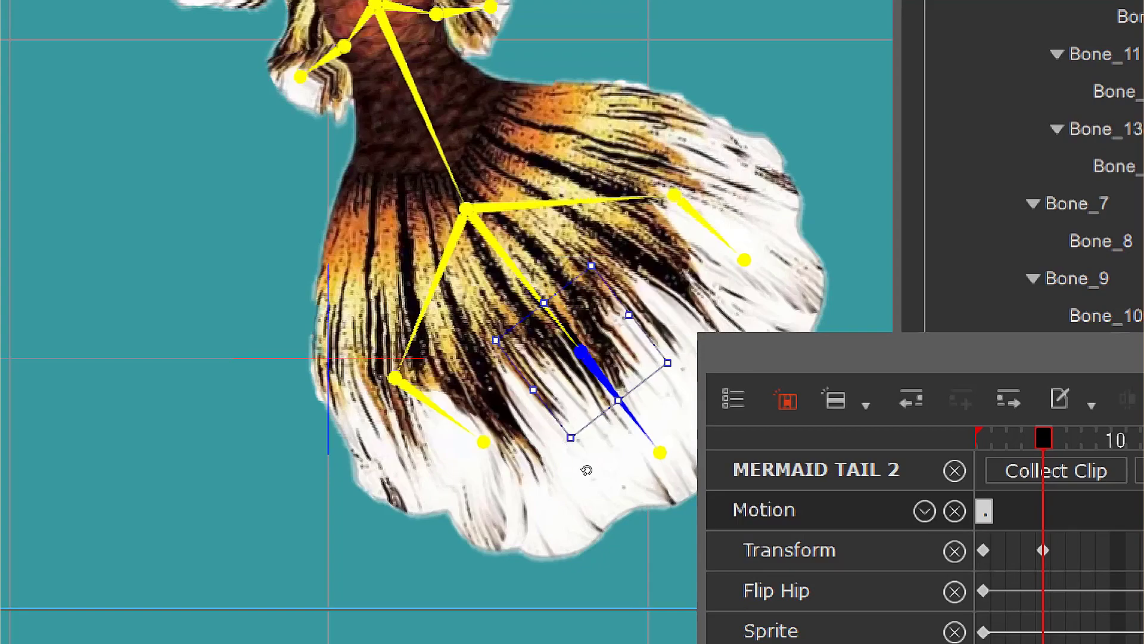
click(523, 395)
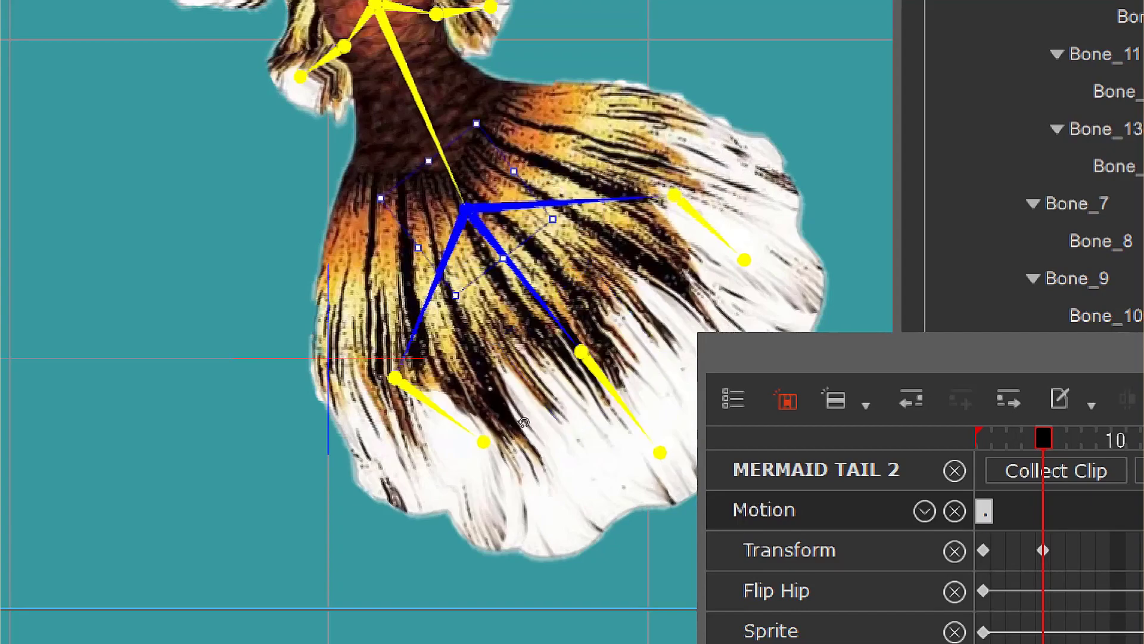
click(597, 461)
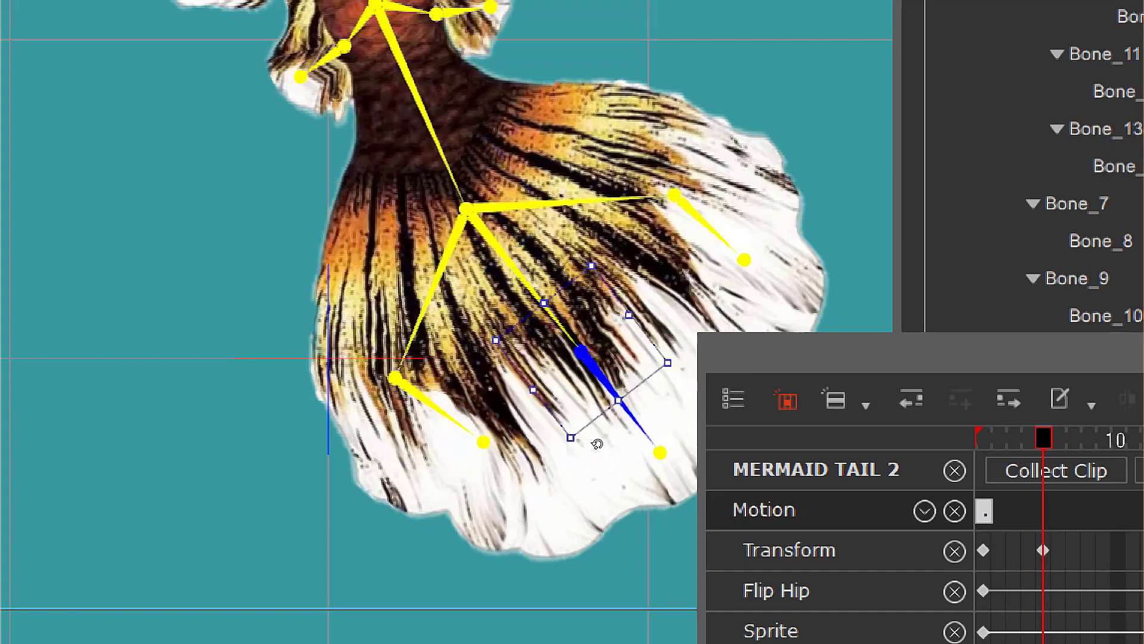
mouse_move(599, 443)
mouse_down()
mouse_move(599, 430)
mouse_move(612, 431)
mouse_up()
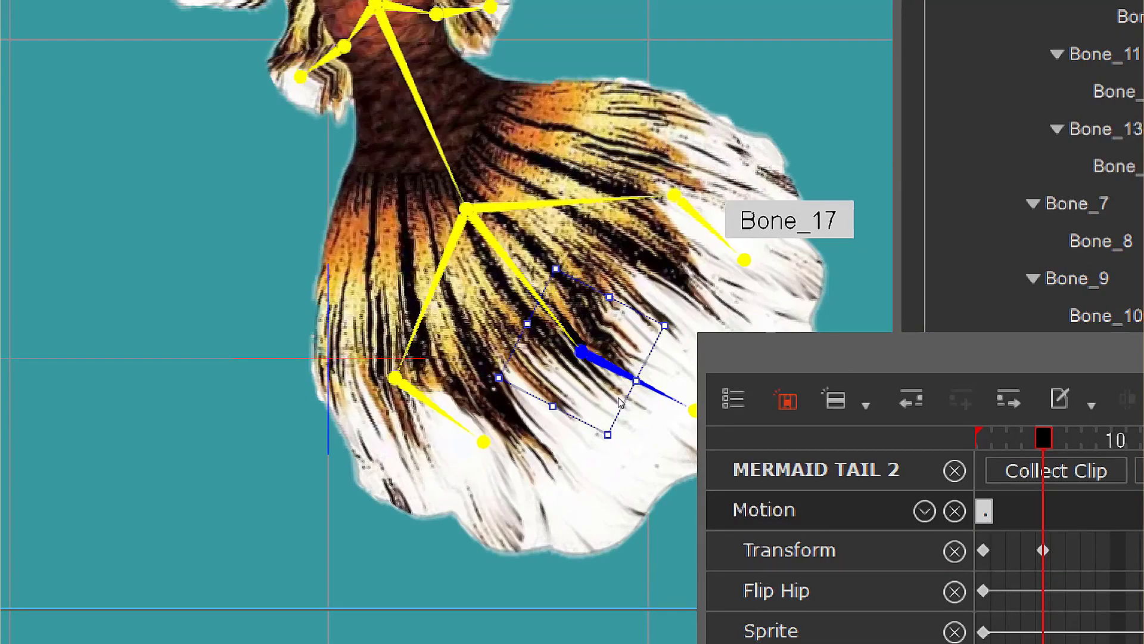
click(706, 225)
drag(635, 381, 629, 352)
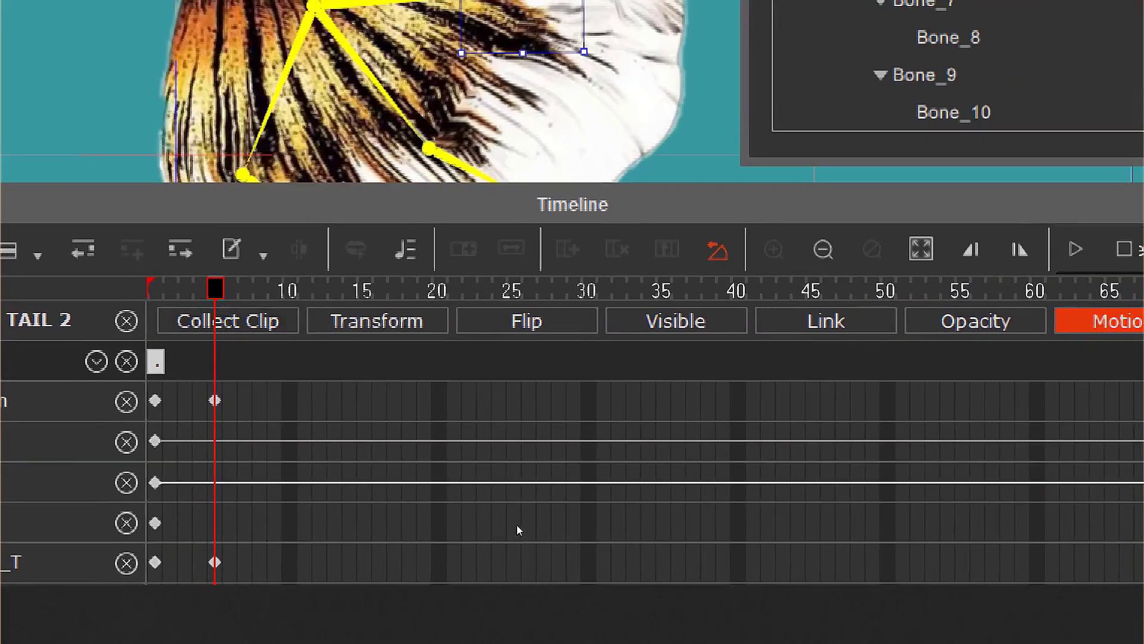
Step: Key the tail's straight rest pose at frame 10 and play the motion from the first frame
key(Right)
key(Right)
key(Right)
key(Right)
key(Right)
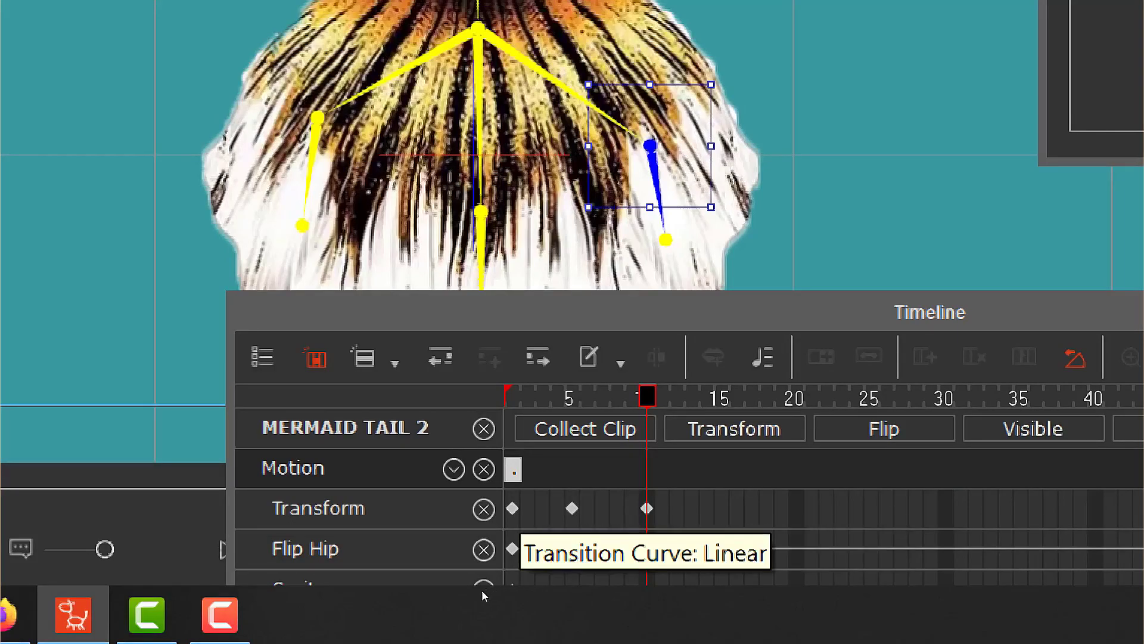
key(Home)
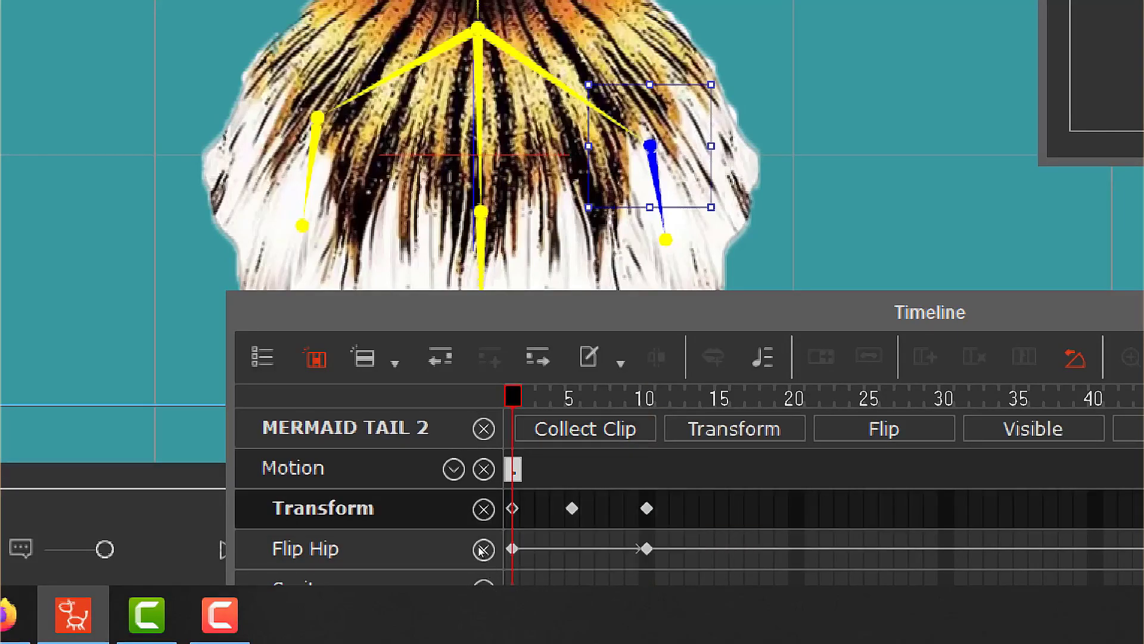
key(space)
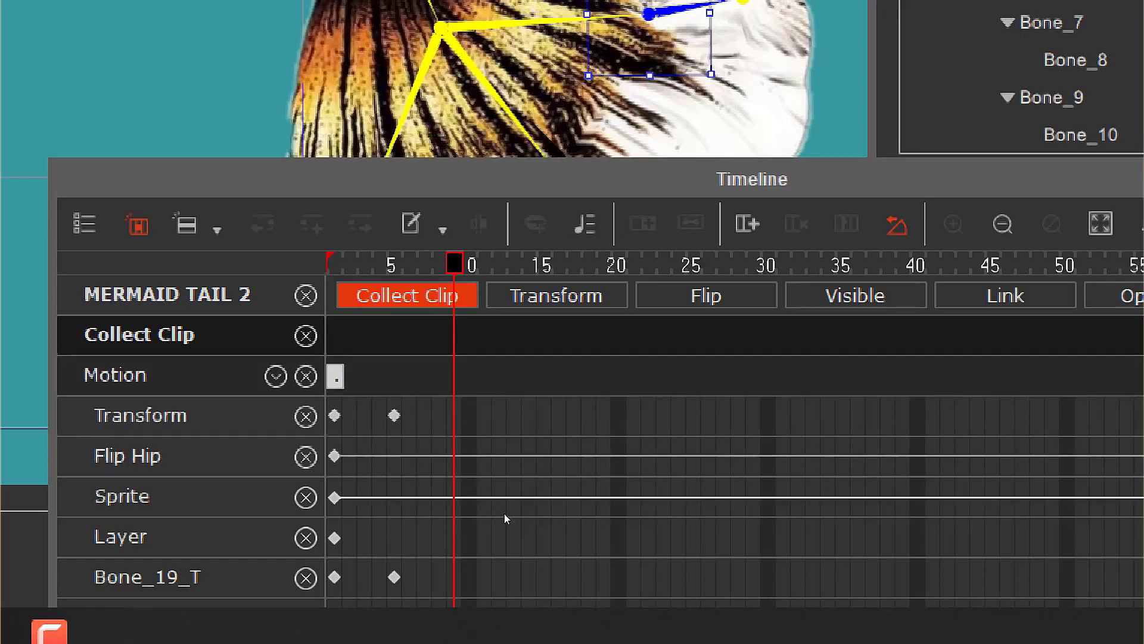
Step: Mark frames 1 to 6 as the range on the Collect Clip track of MERMAID TAIL 2
key(Left)
key(Left)
key(Left)
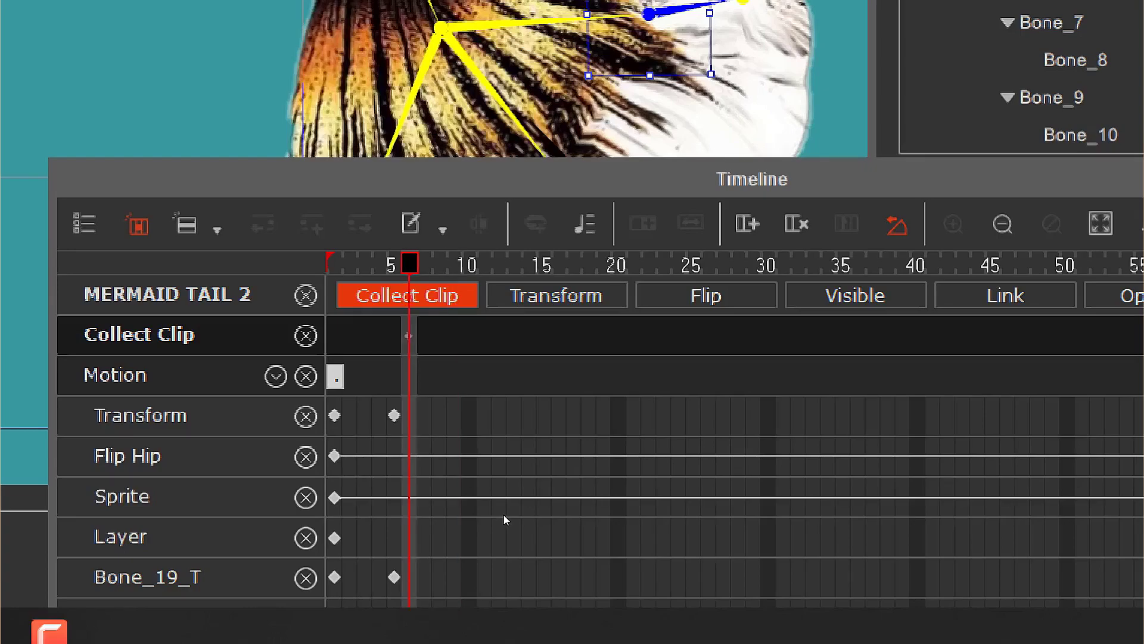
key(shift+Left)
key(shift+Left)
key(shift+Left)
key(shift+Left)
key(shift+Left)
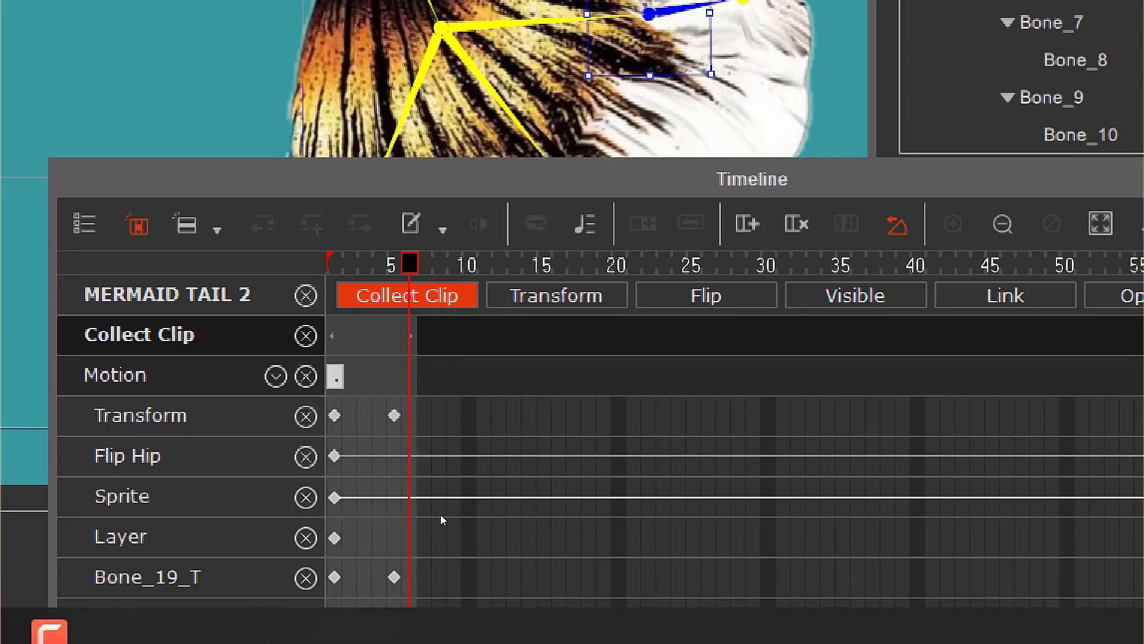
Step: Start a perform export of the marked frames 1 to 6 from the tail's Collect Clip track
key(Home)
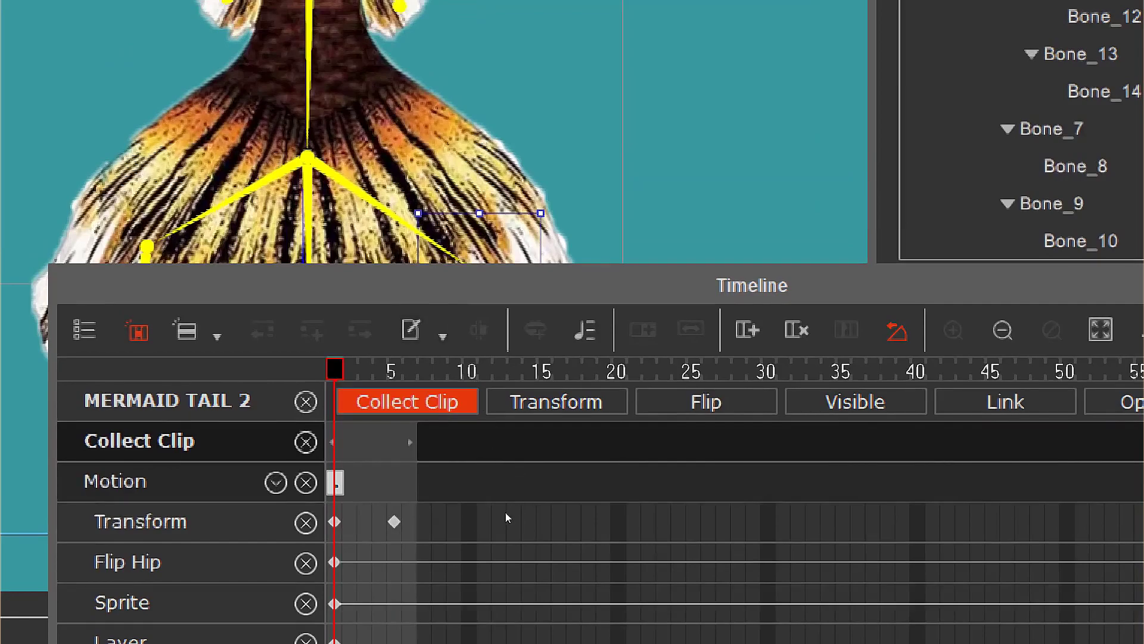
right_click(372, 450)
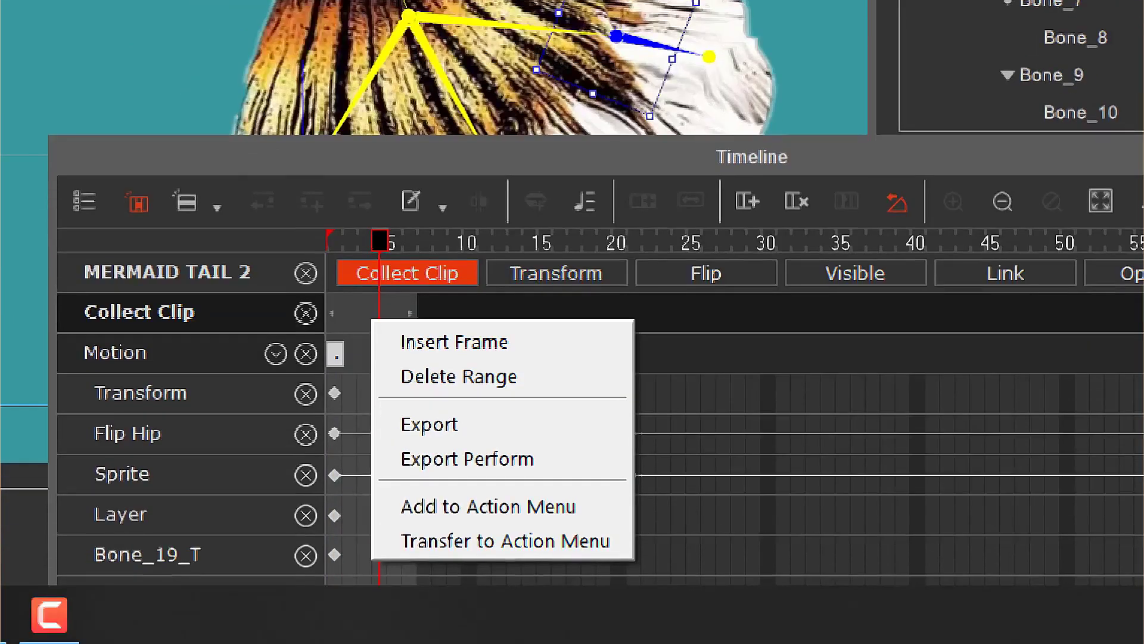
key(Up)
key(Up)
key(Up)
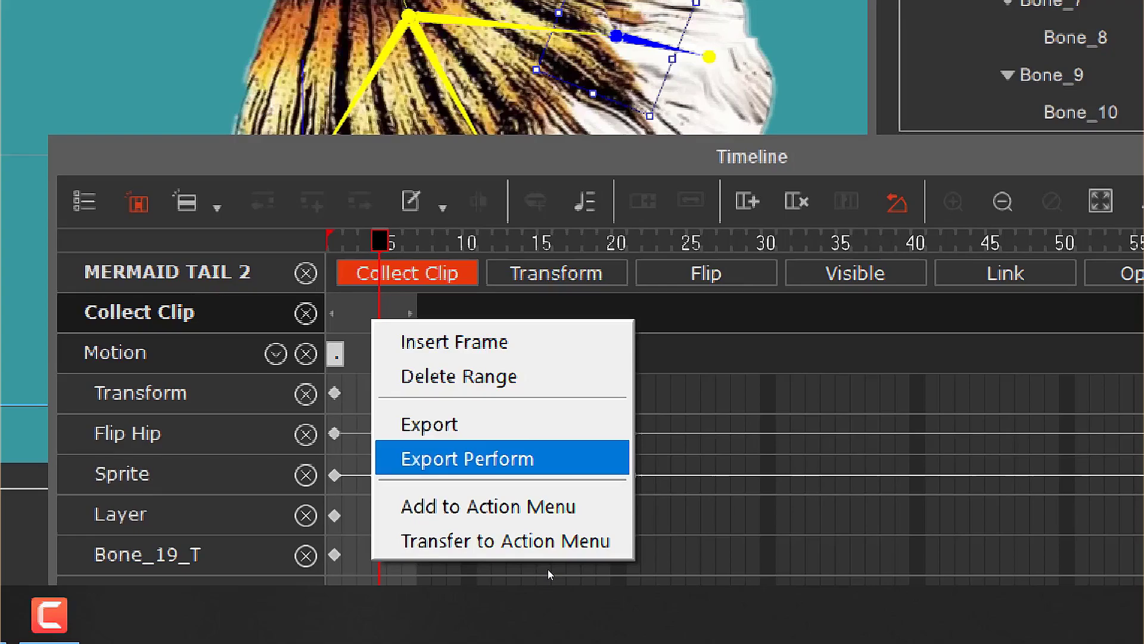
key(Return)
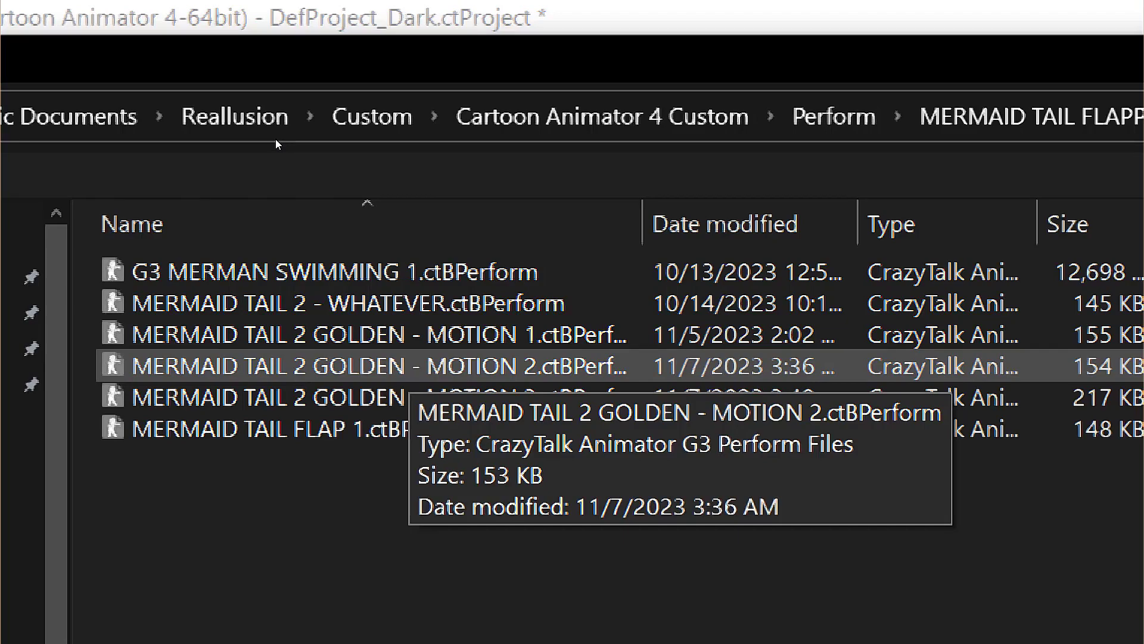
Step: Take the existing MERMAID TAIL 2 GOLDEN - MOTION 3.ctBPerform file as the basis for the new file name
key(Up)
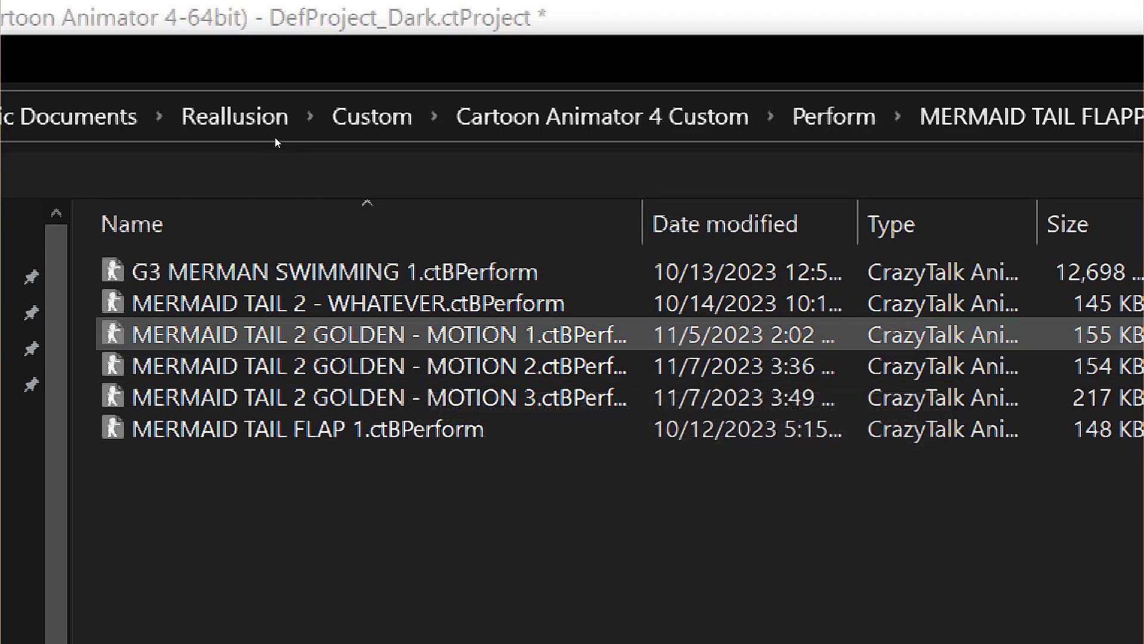
key(Down)
key(Down)
key(Down)
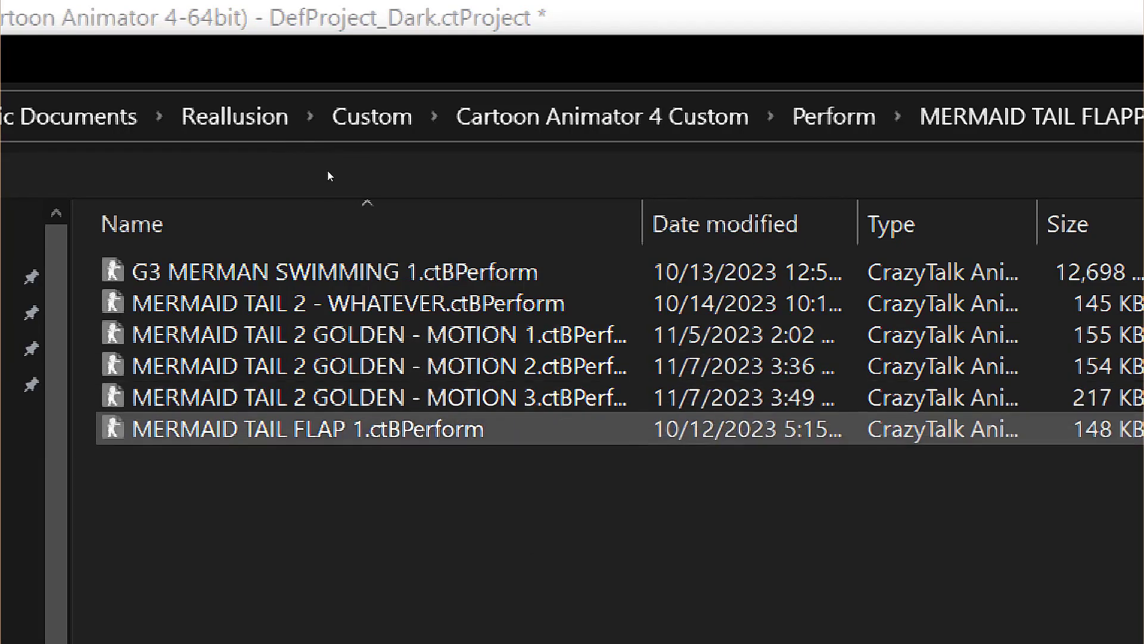
key(Up)
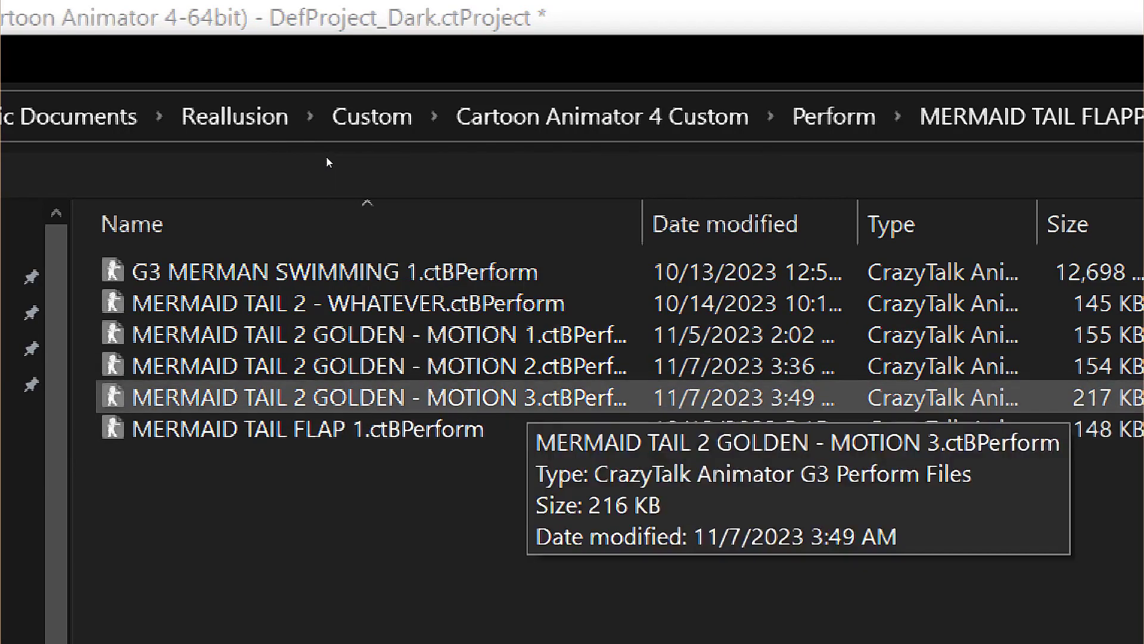
key(shift+Down)
key(shift+Up)
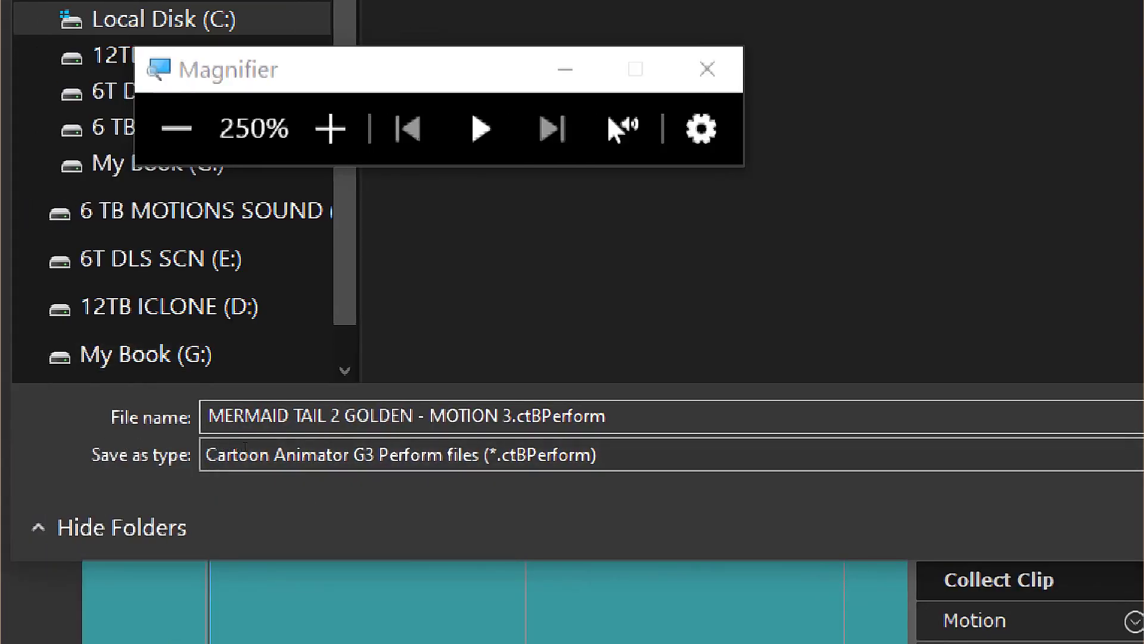
Step: Change the number in the file name to 4 and save the perform file as MERMAID TAIL 2 GOLDEN - MOTION 4
key(ctrl+a)
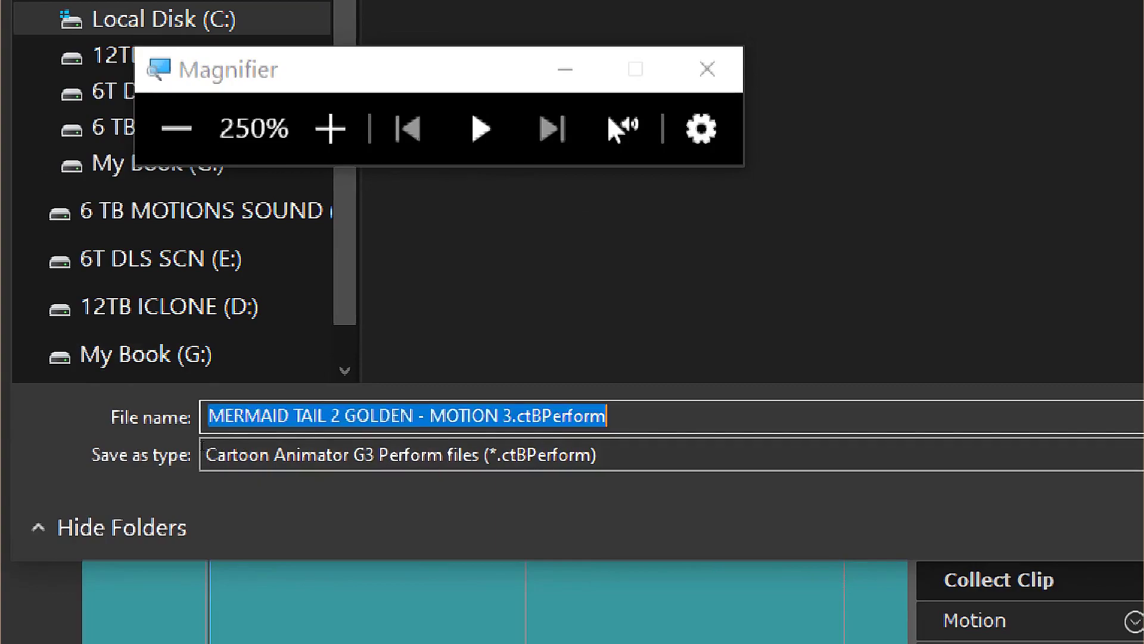
key(ctrl+Left)
key(shift+End)
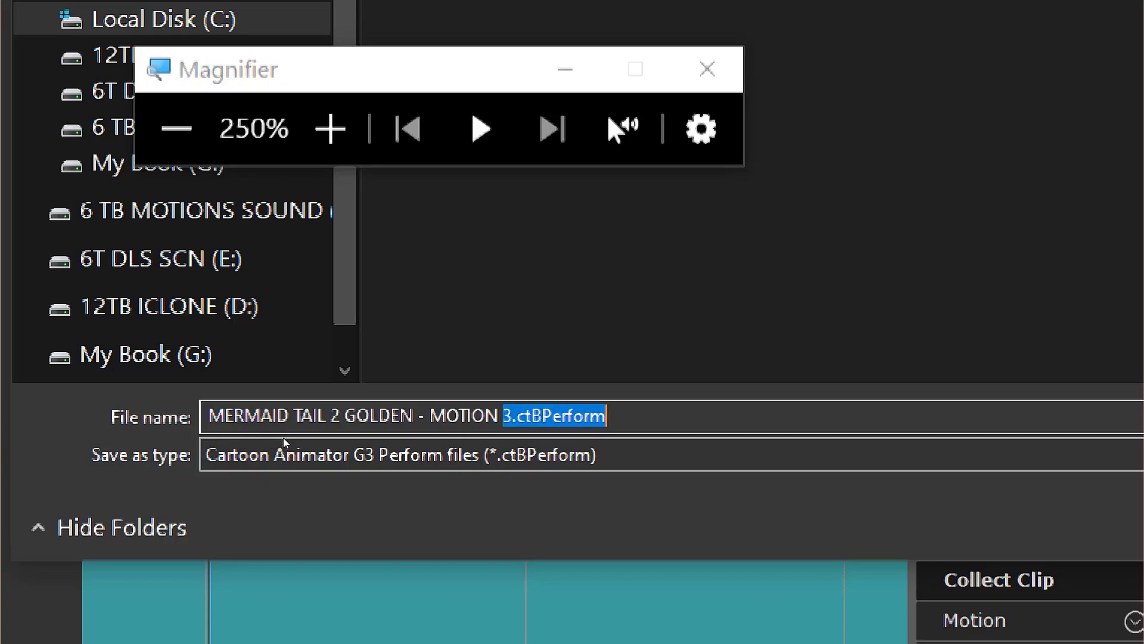
text(4)
key(Return)
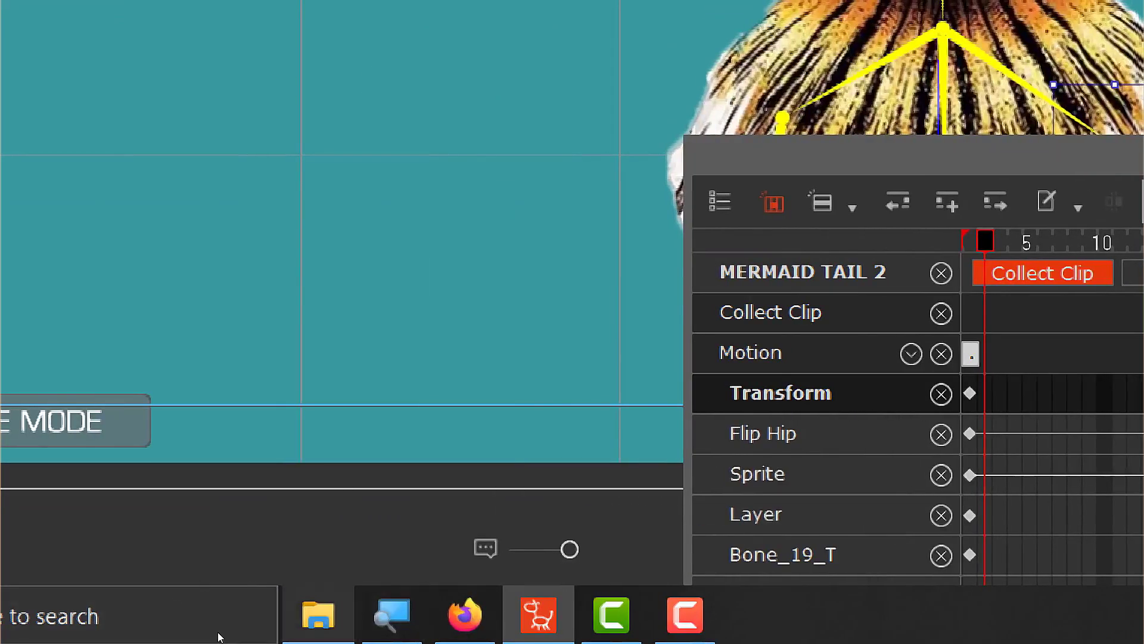
Step: Apply MERMAID TAIL 2 GOLDEN - MOTION 4.ctBPerform from File Explorer to the golden tail on the stage and show its timeline
mouse_move(318, 613)
click(319, 495)
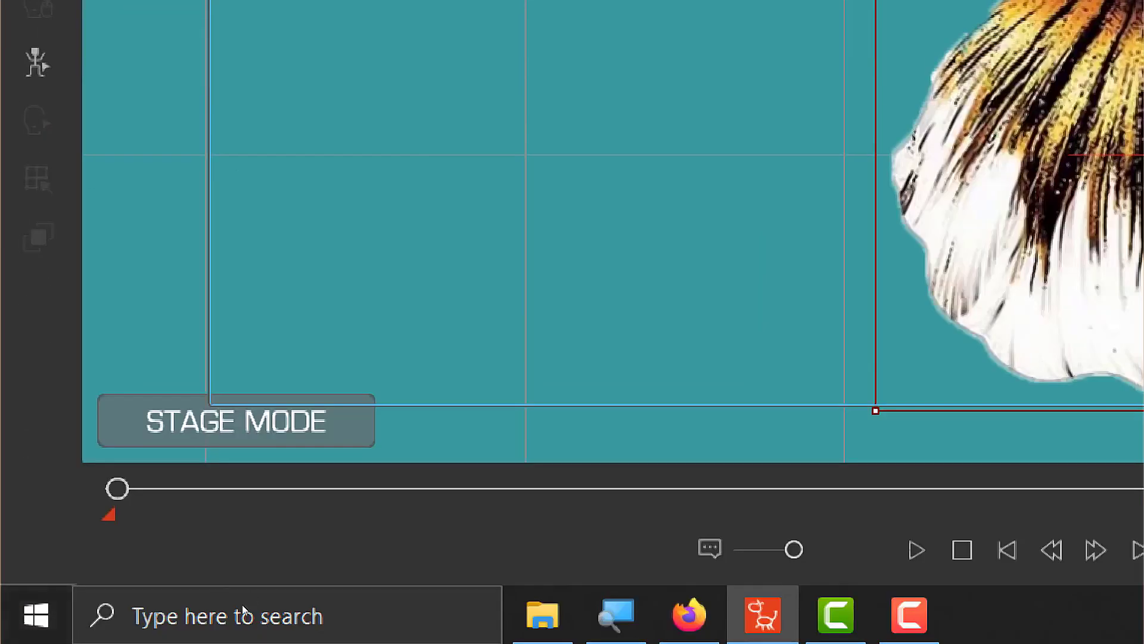
click(542, 613)
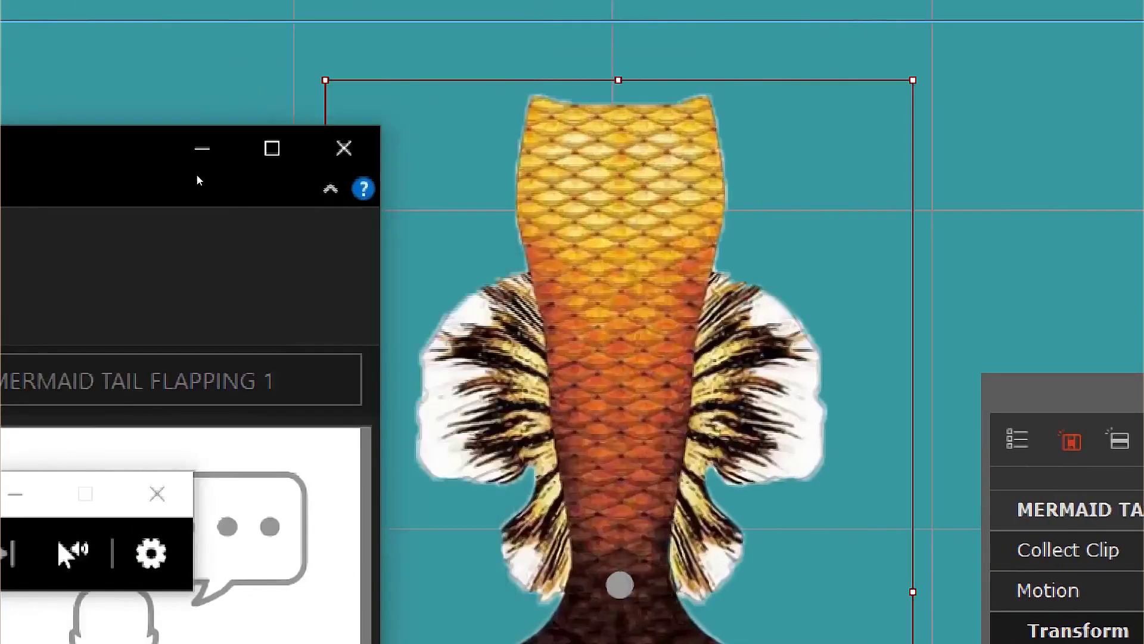
drag(153, 452, 286, 389)
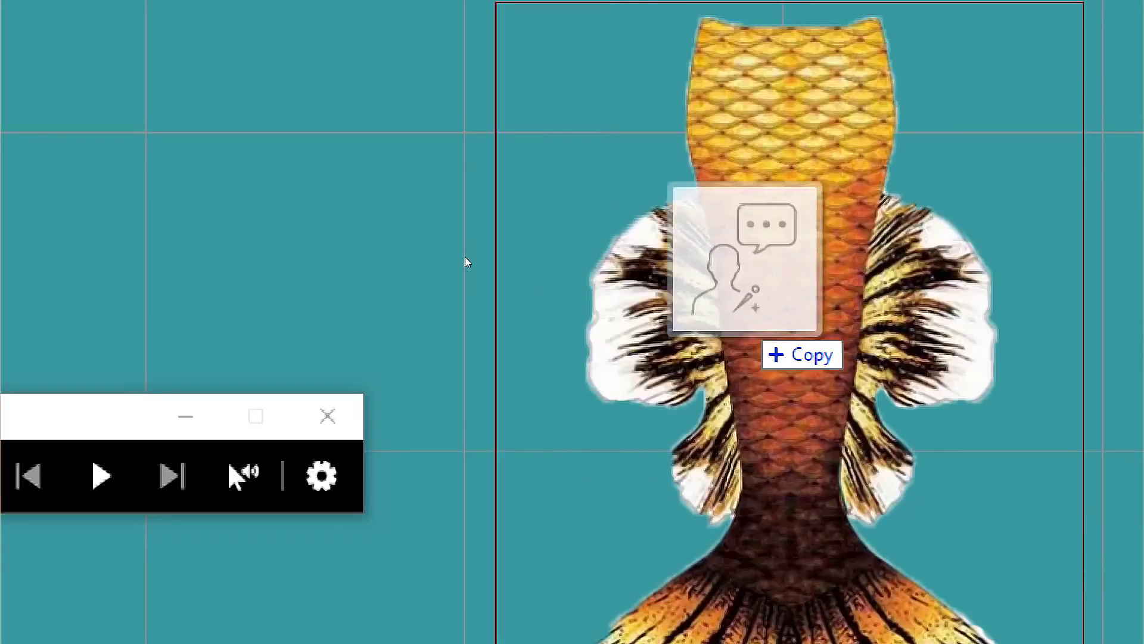
drag(466, 262, 471, 262)
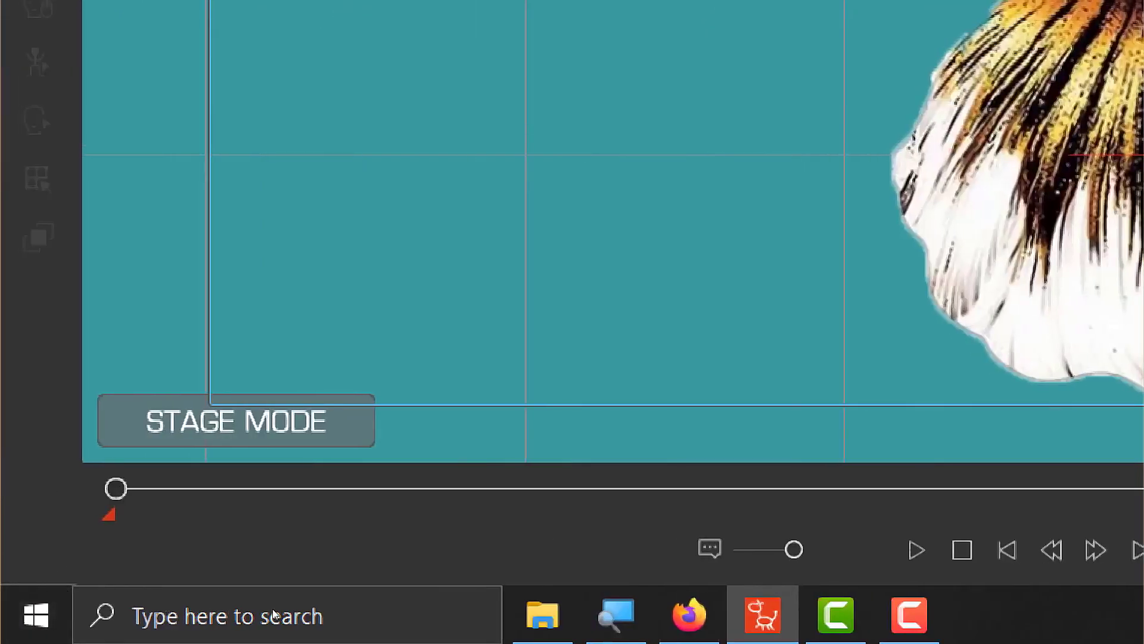
key(alt+Tab)
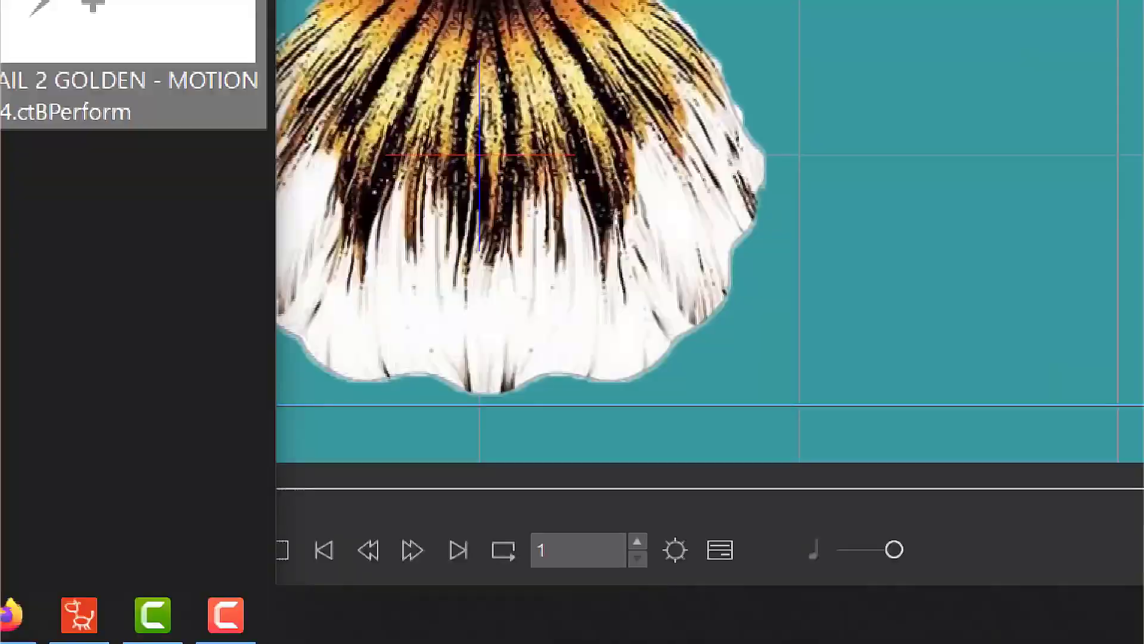
key(alt+Tab)
key(F3)
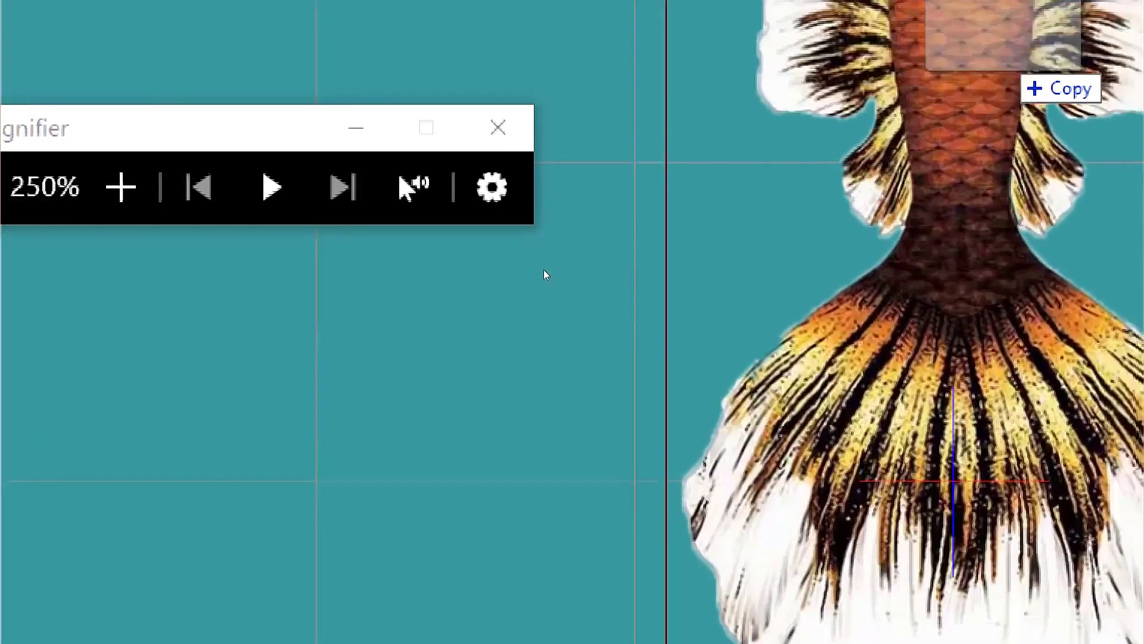
drag(544, 274, 746, 348)
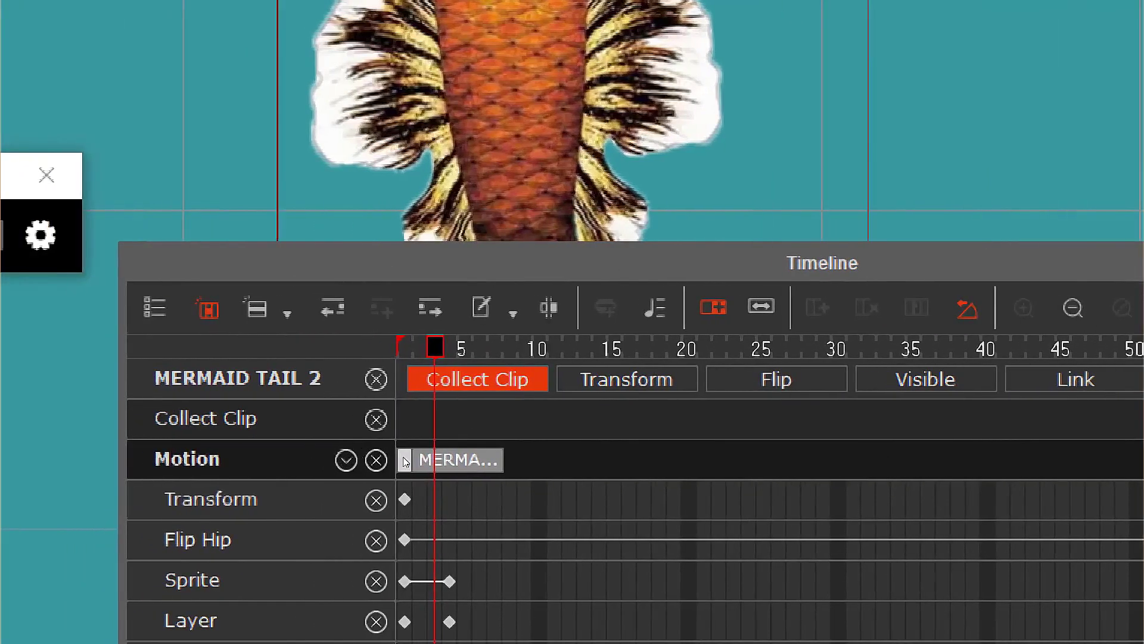
Step: Mark frames 1 to 7 as the range on the Collect Clip track of MERMAID TAIL 2
click(465, 410)
drag(464, 410, 416, 406)
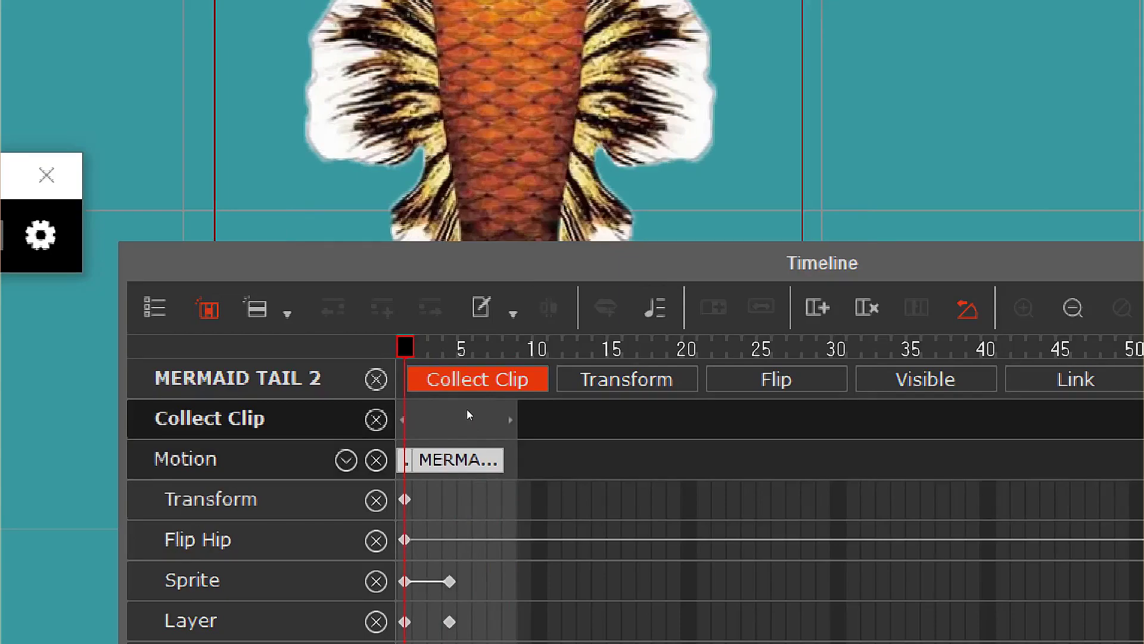
key(space)
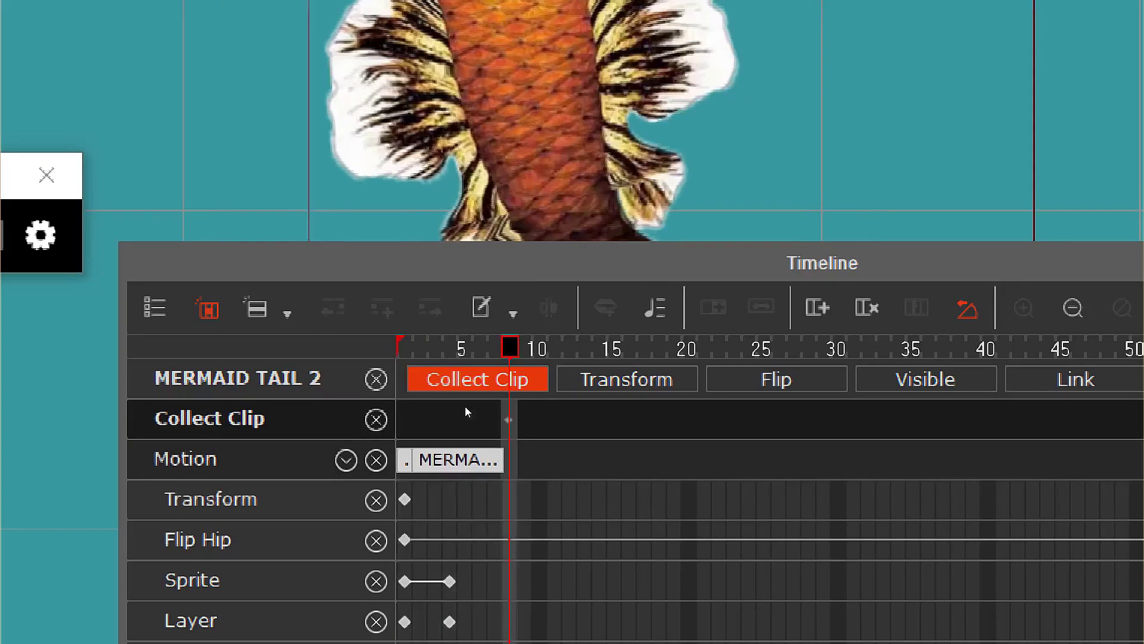
drag(465, 407, 402, 410)
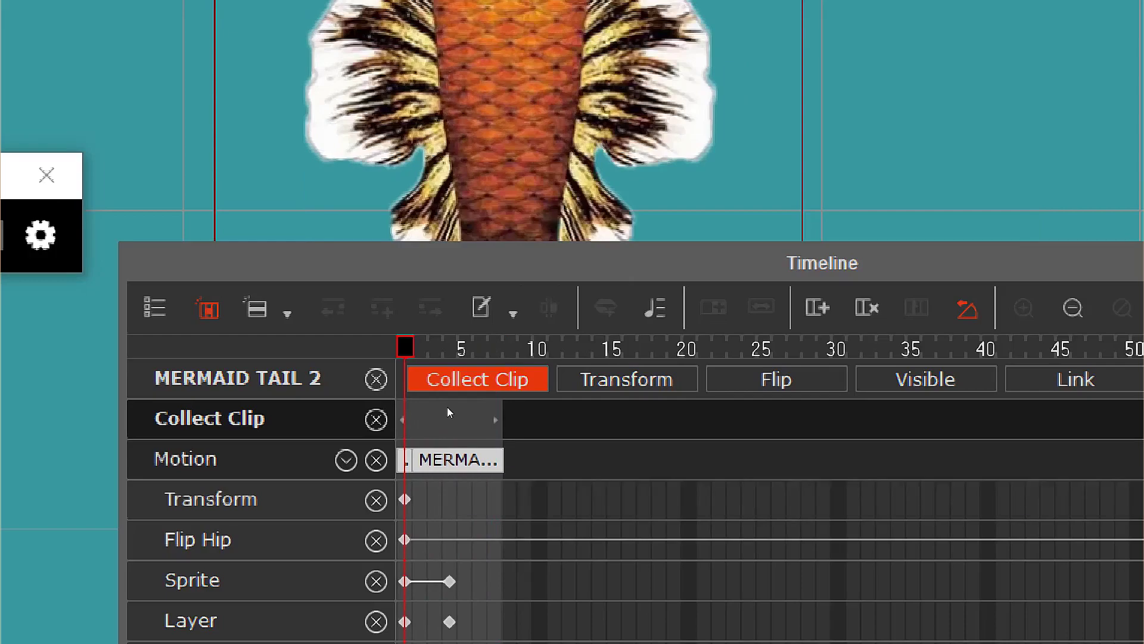
Step: Transfer the marked range to the Action Menu and copy the MOTION 4 perform file's name in File Explorer for it
right_click(443, 402)
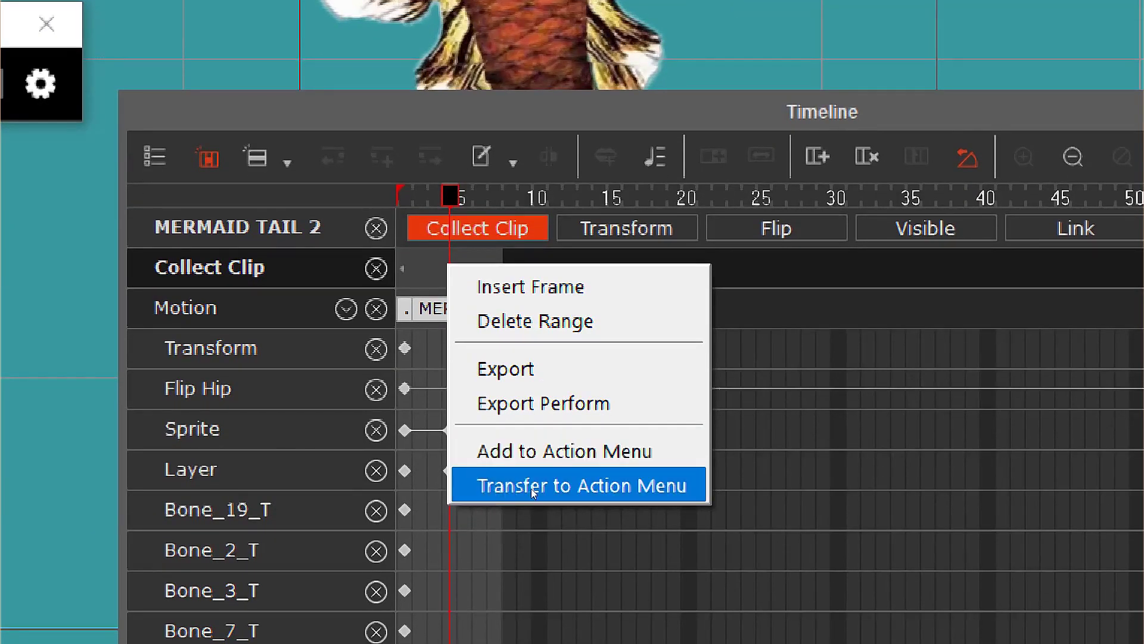
click(499, 476)
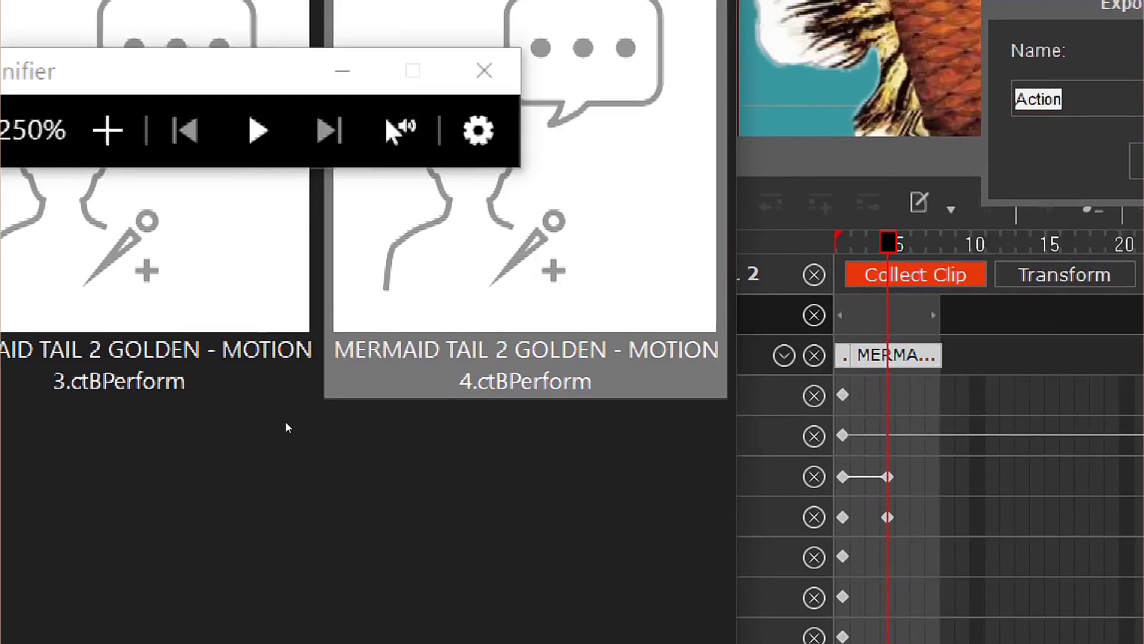
key(F2)
right_click(480, 355)
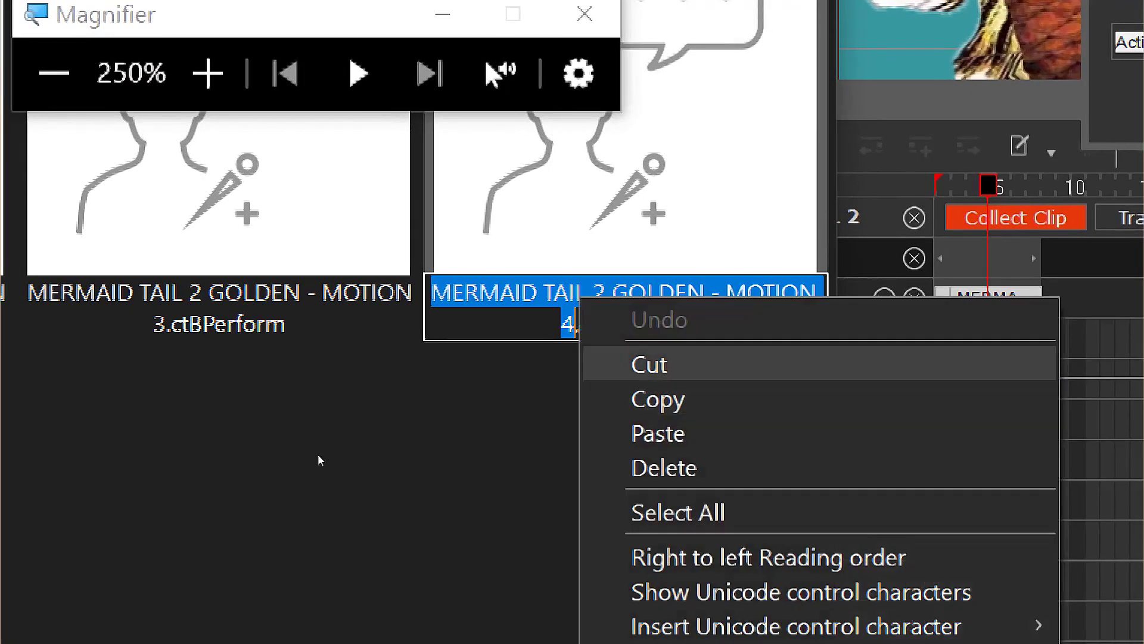
key(Down)
key(Return)
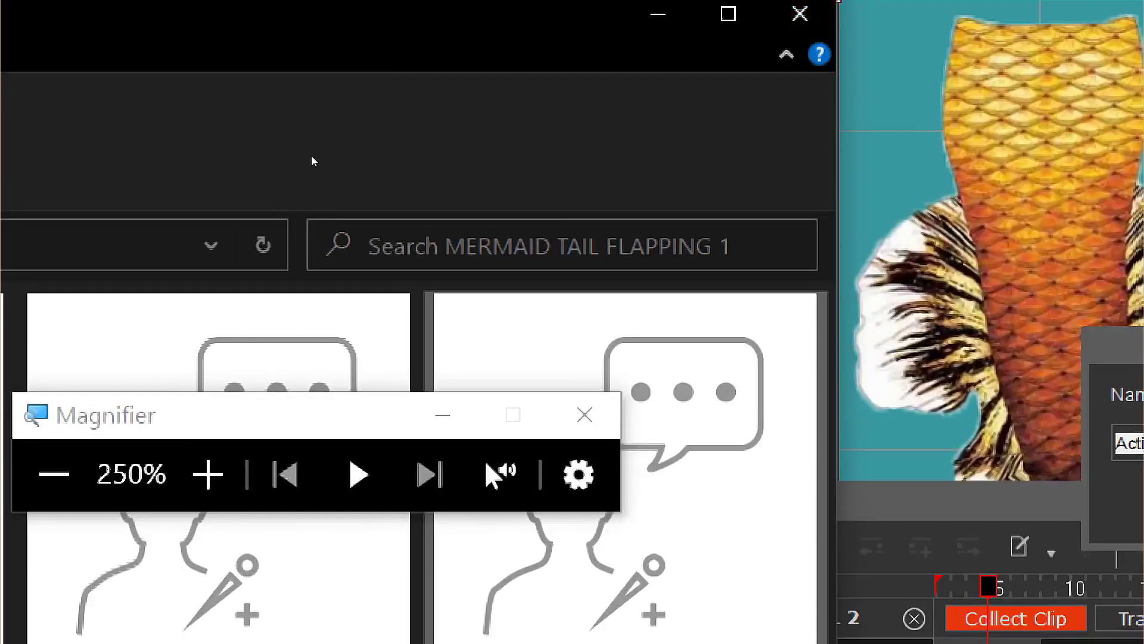
Step: Return to Cartoon Animator, name the action MERMAID TAIL 2 GOLDEN - MOTION 4 with the copied text and confirm the export
key(alt+Tab)
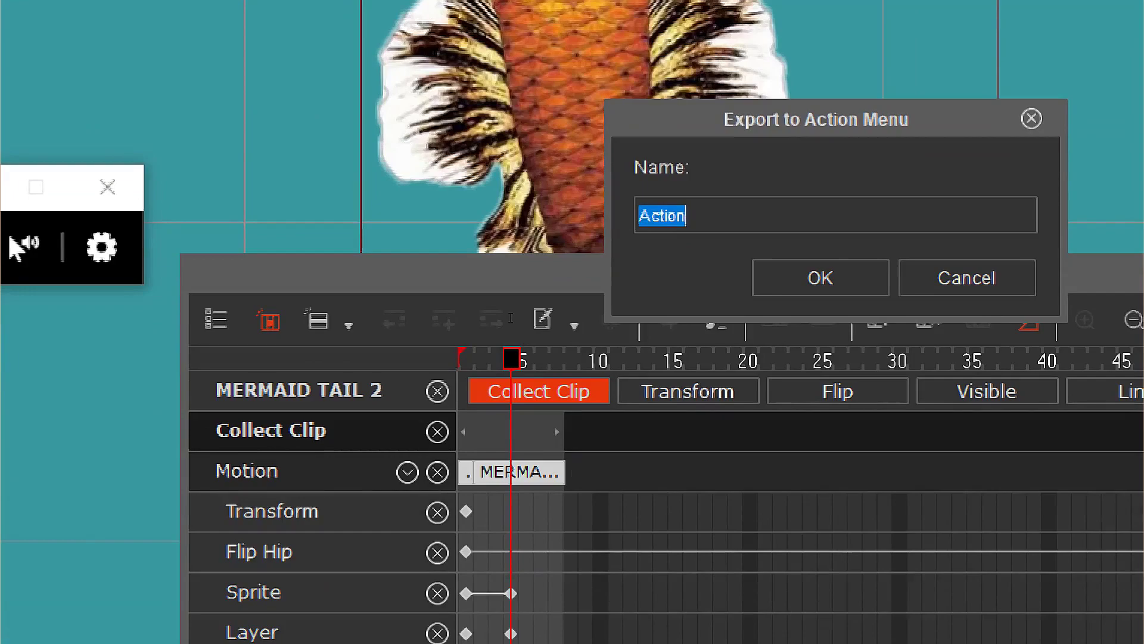
key(Menu)
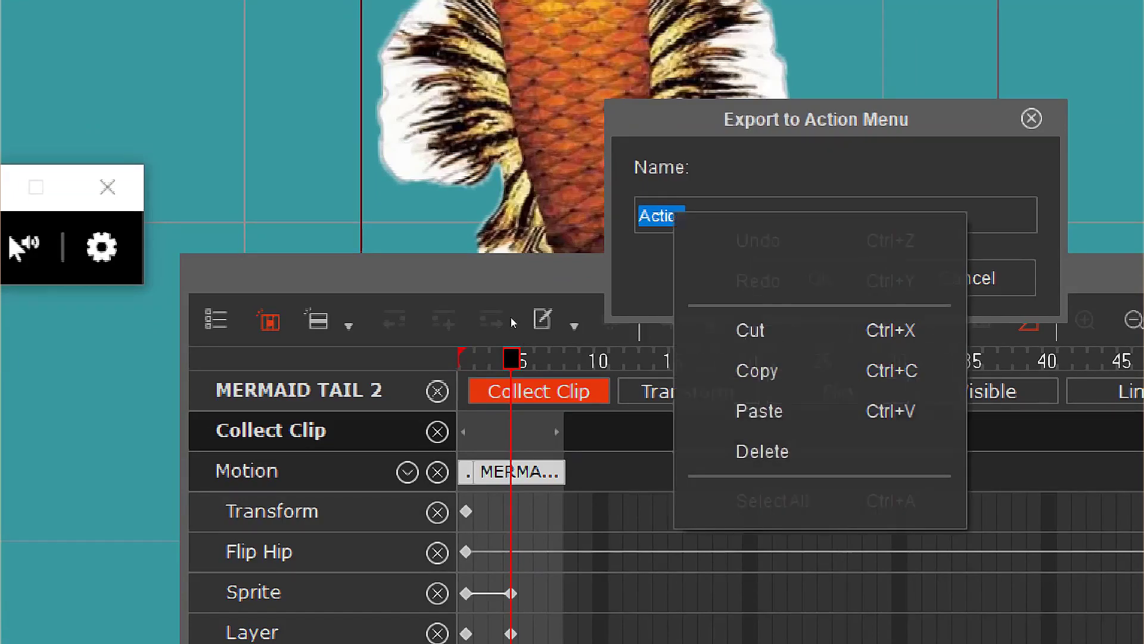
key(Down)
key(Down)
key(Down)
key(Down)
key(Down)
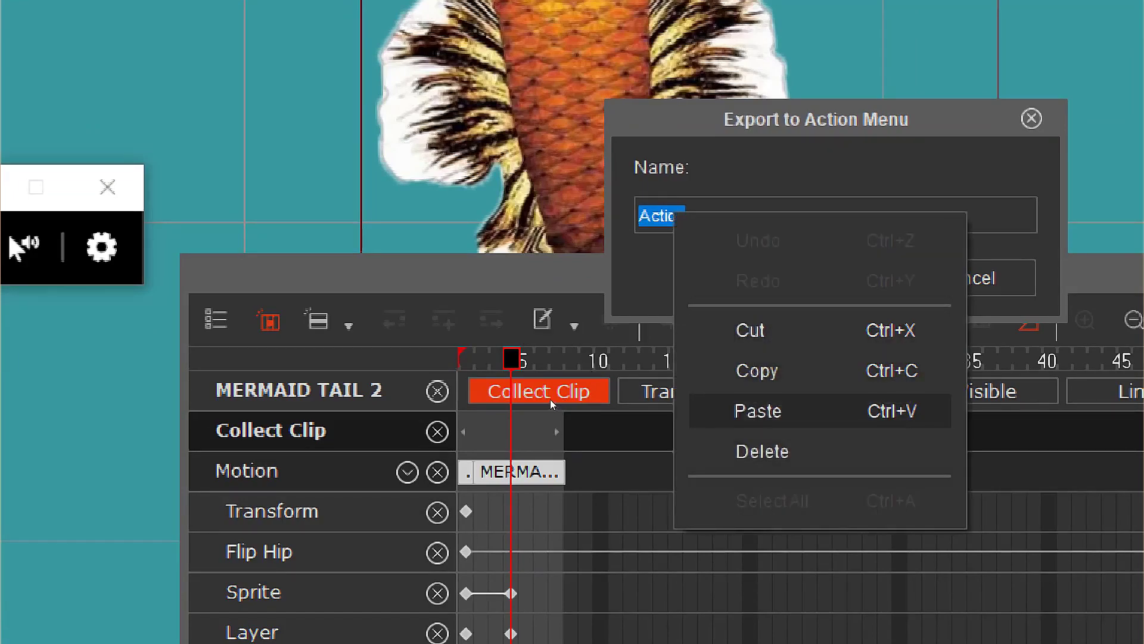
key(Return)
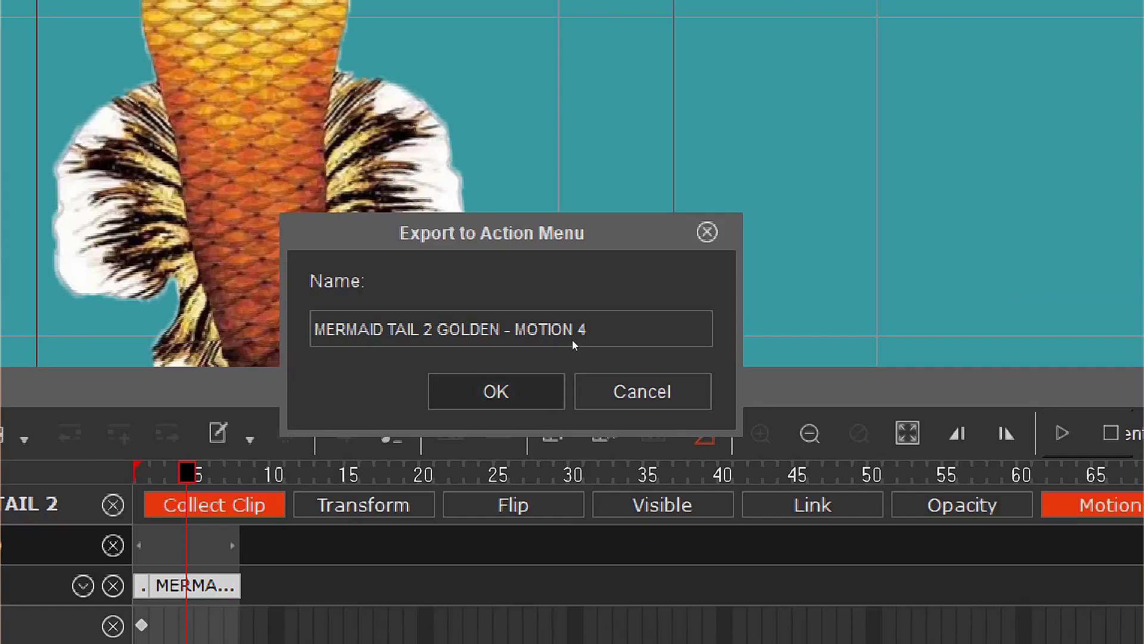
key(Return)
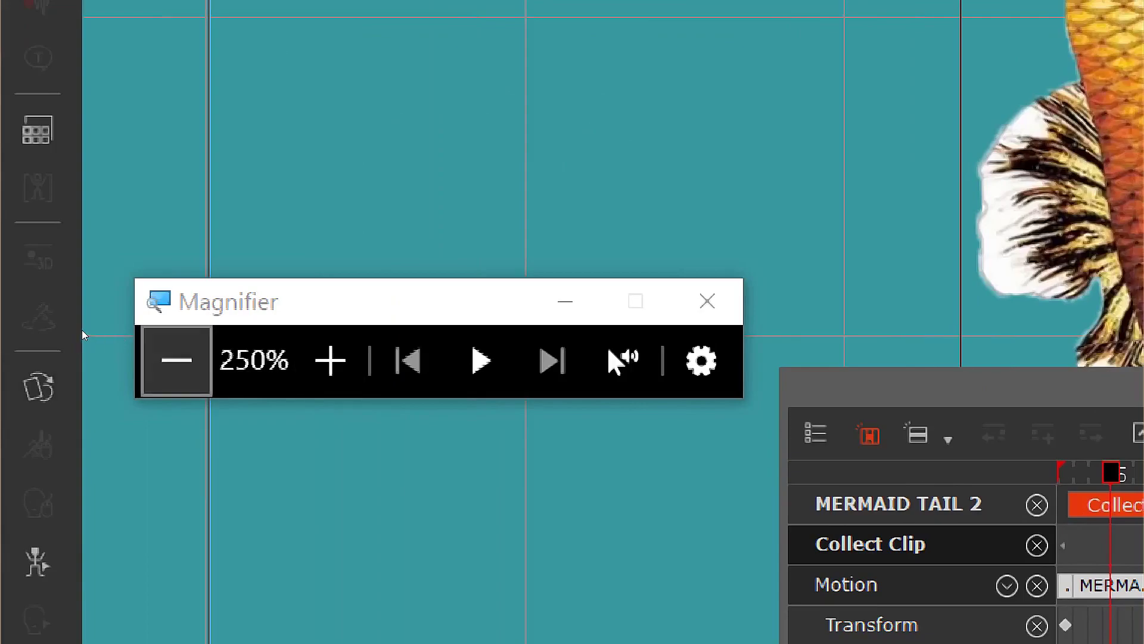
Step: Check which motions are listed in the golden tail's Action Menu
key(super+minus)
key(super+minus)
key(super+minus)
key(super+minus)
key(super+minus)
key(super+minus)
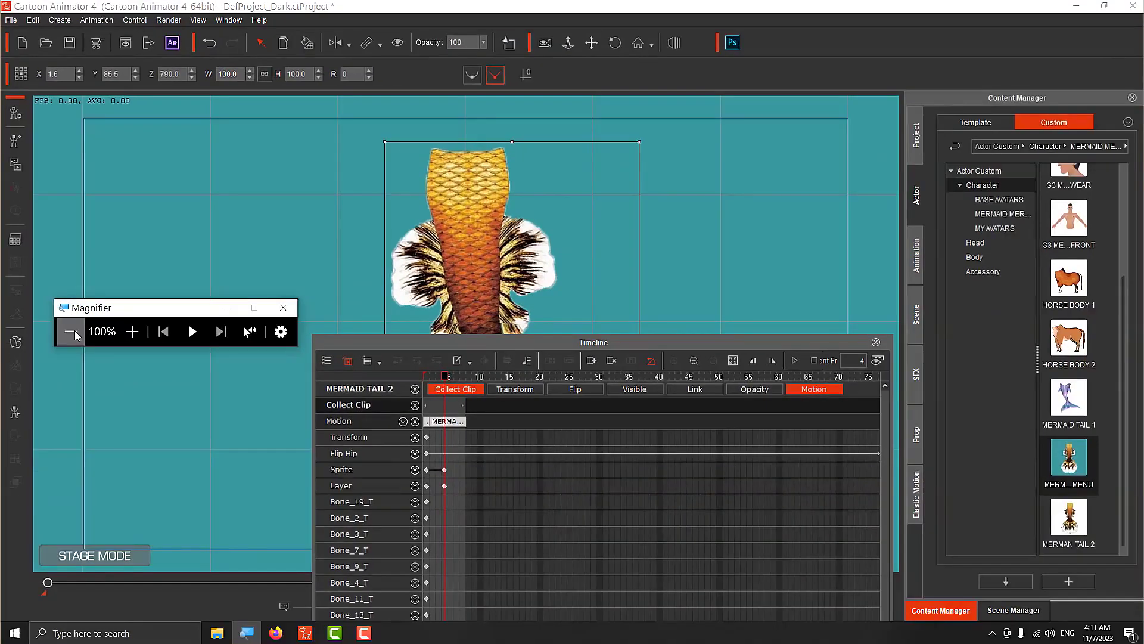
click(570, 176)
right_click(570, 176)
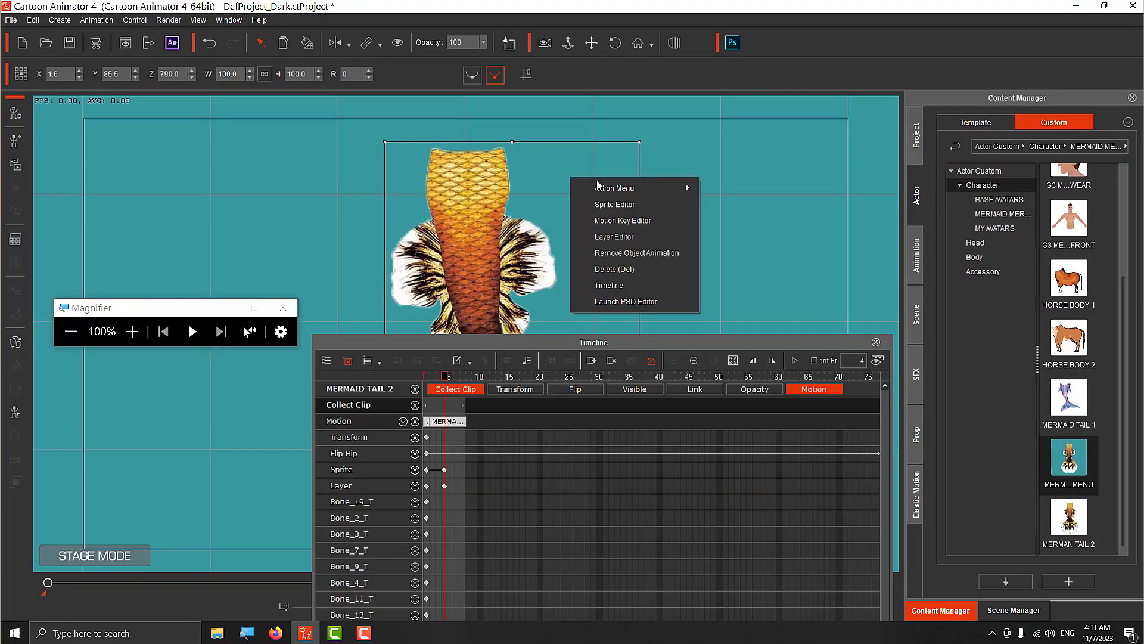
mouse_move(642, 189)
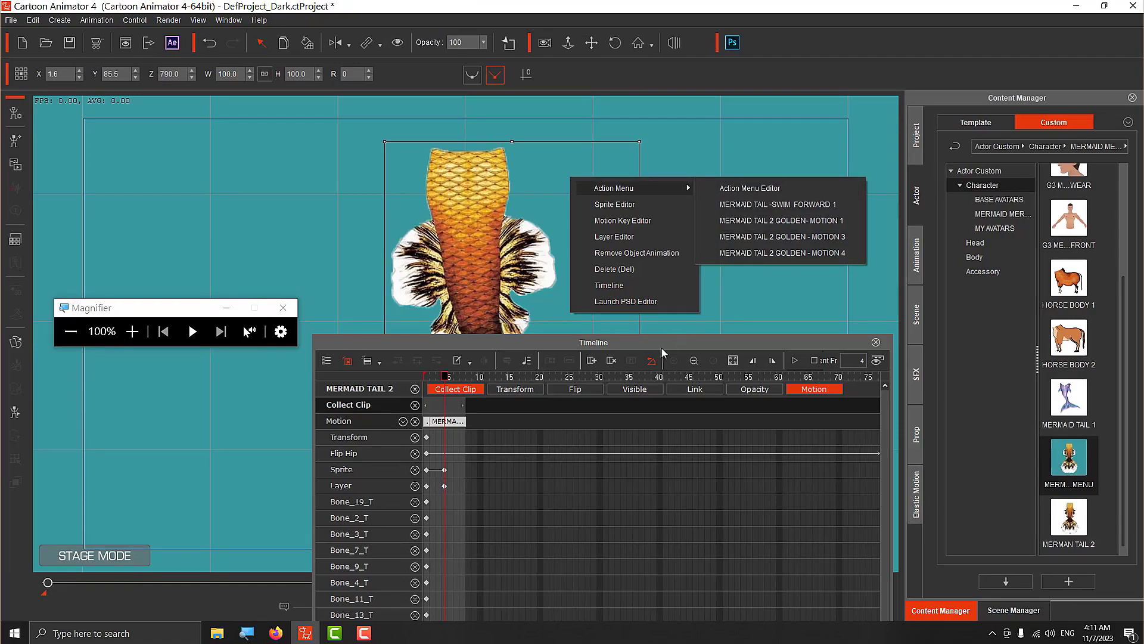
Step: Delete the existing motion clip and all the keys from the MERMAID TAIL 2 timeline
click(474, 406)
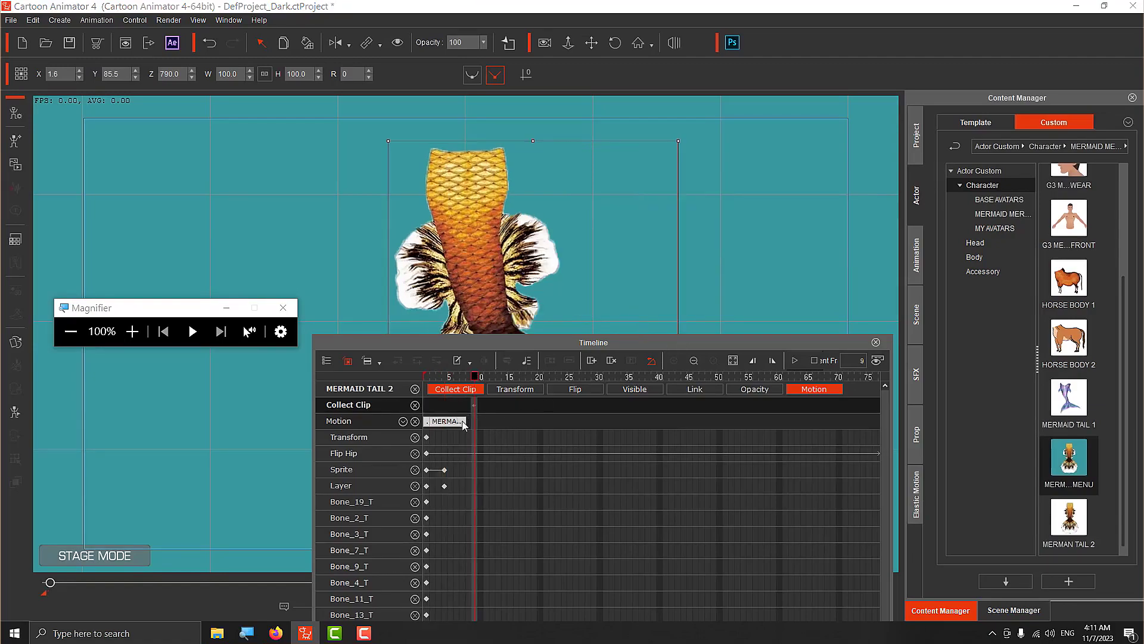
click(486, 422)
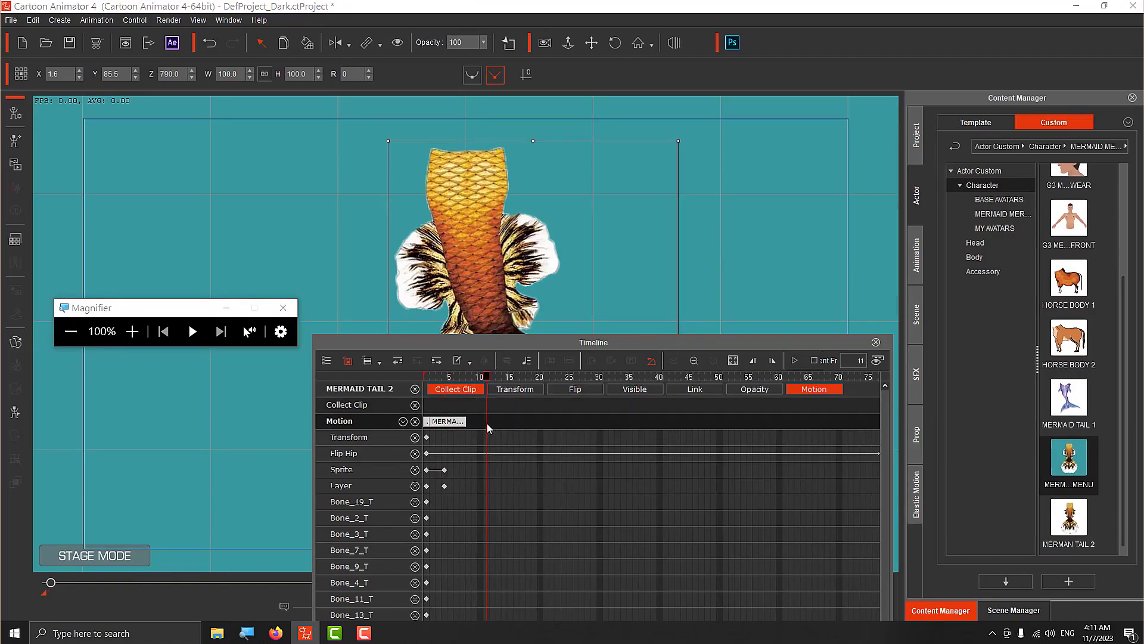
click(427, 537)
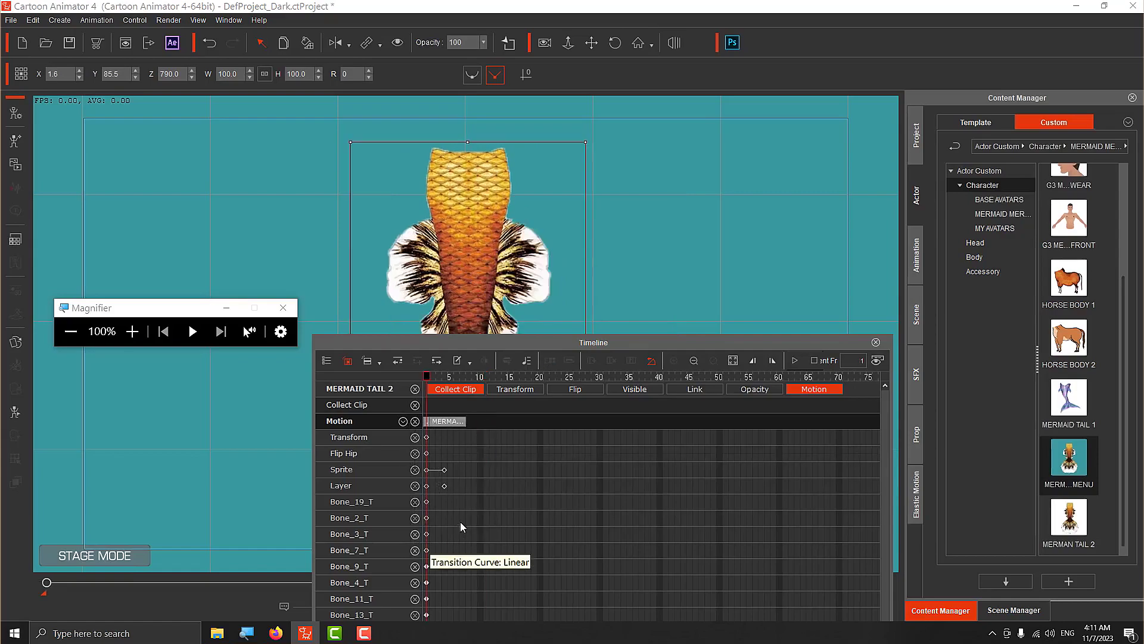
key(Delete)
Step: Apply the MERMAID TAIL 2 GOLDEN - MOTION 4 action from the golden tail's Action Menu
right_click(515, 246)
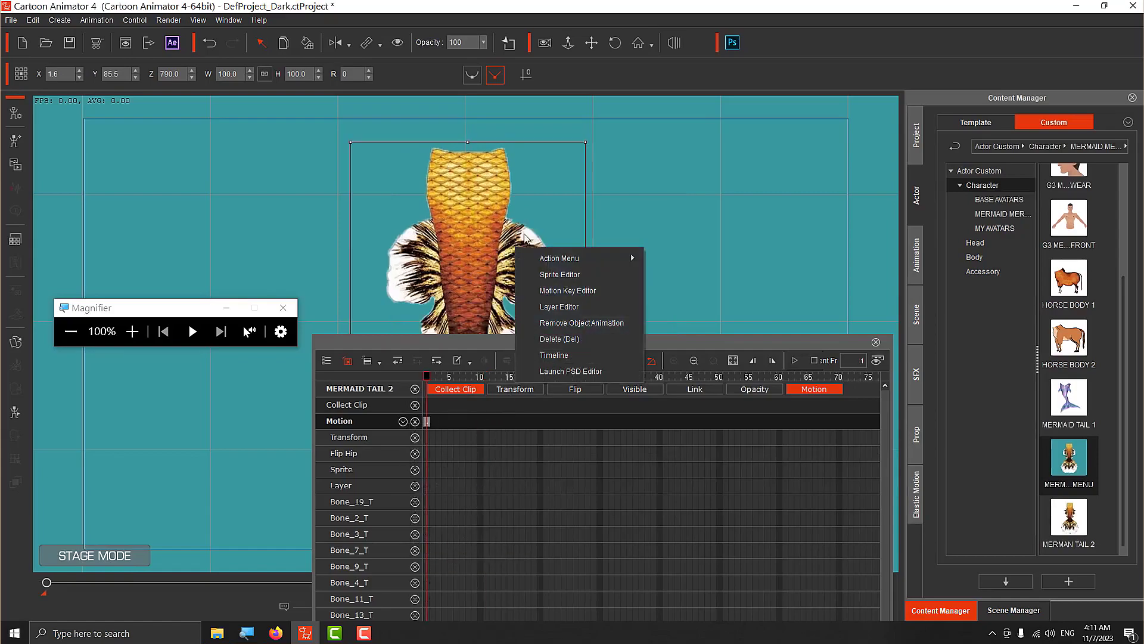
mouse_move(600, 263)
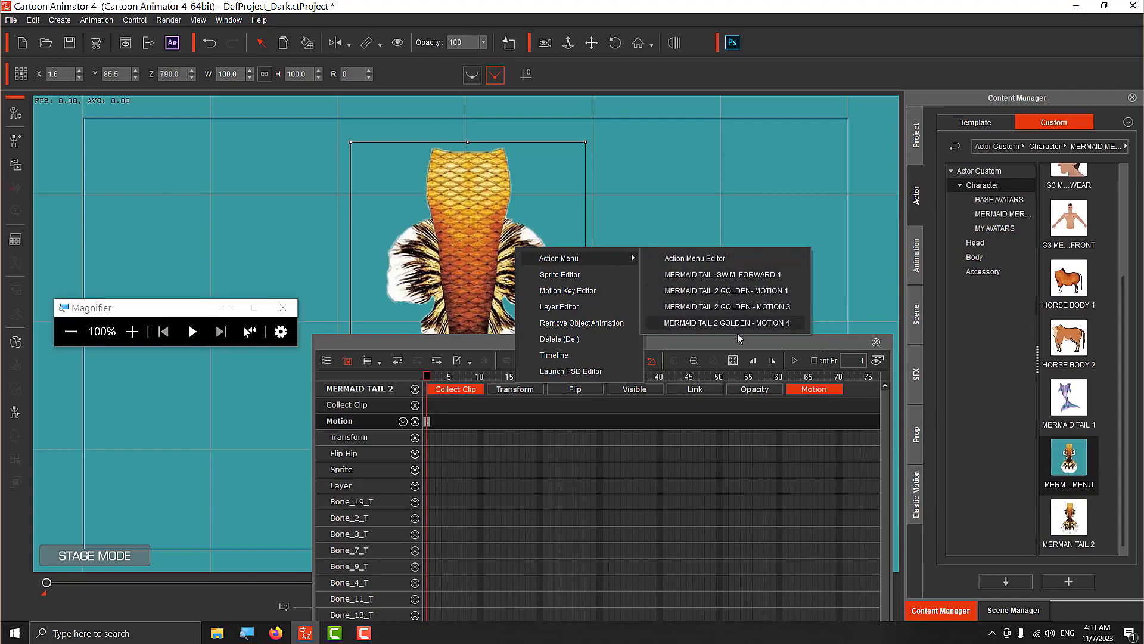
click(767, 322)
drag(576, 342, 858, 378)
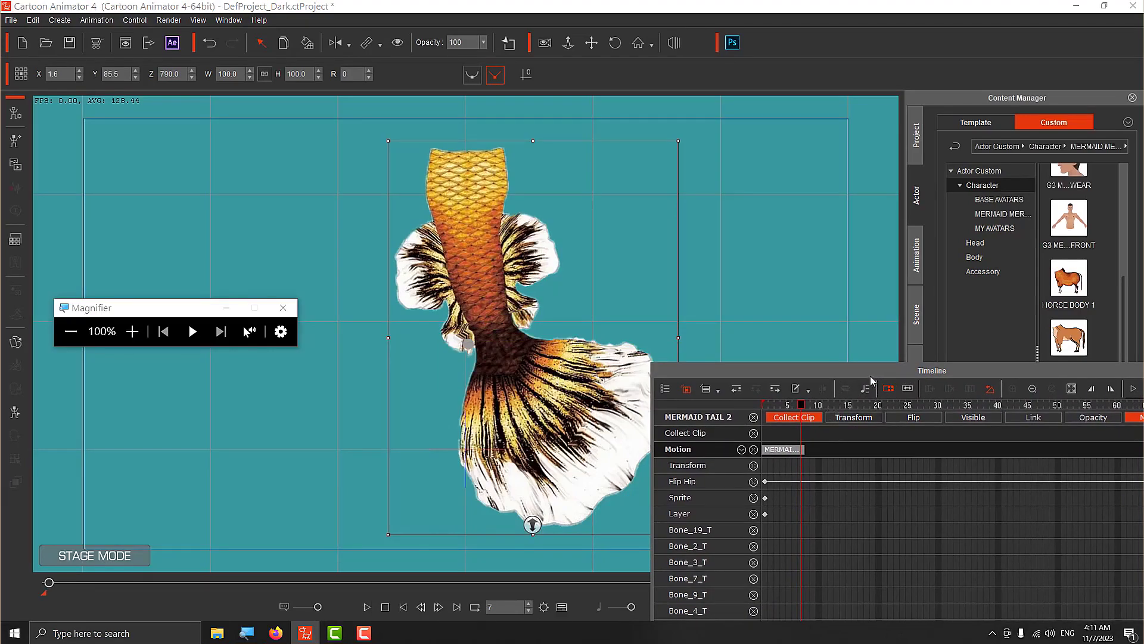
drag(866, 374, 596, 398)
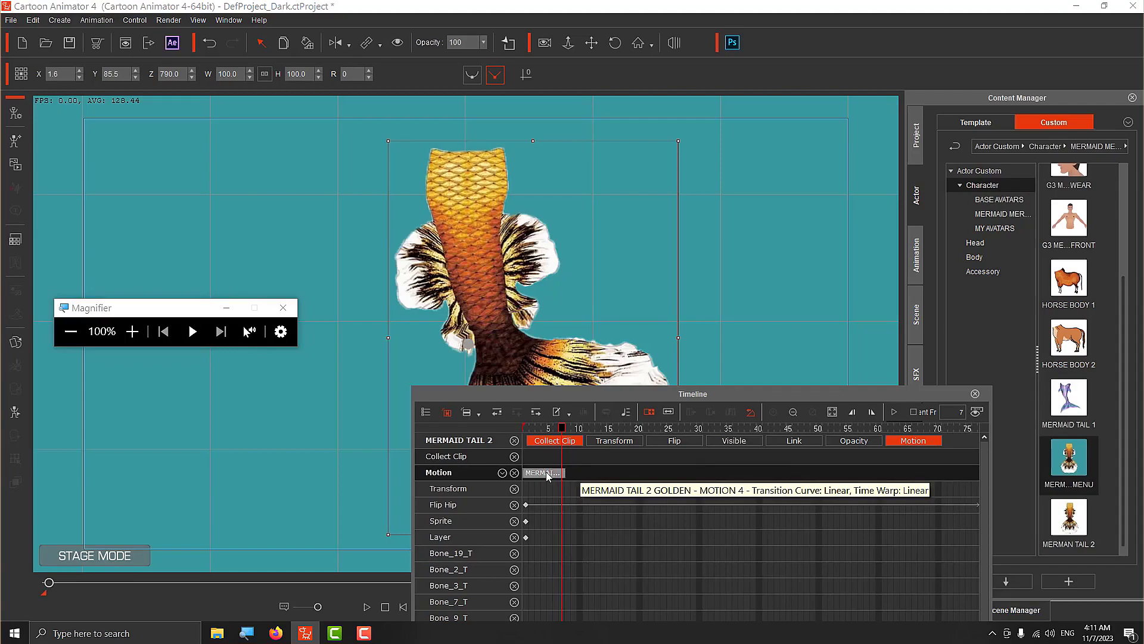
Step: Slow the MOTION 4 clip down to end at about frame 13 and loop it out to about frame 57
drag(547, 475, 564, 473)
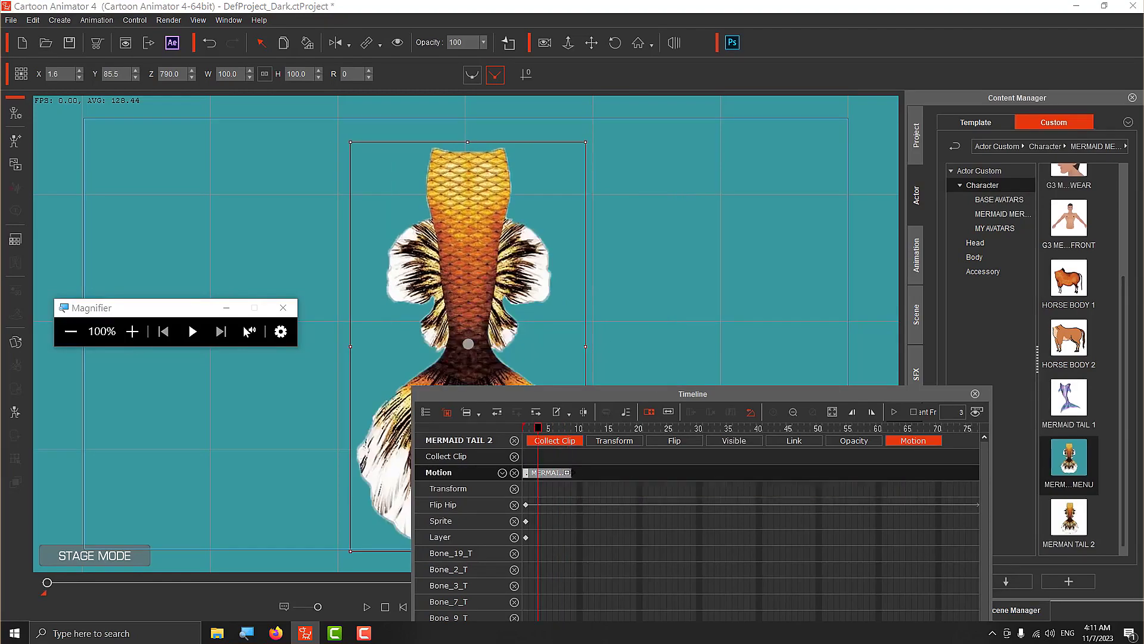
click(669, 413)
click(649, 413)
drag(598, 472, 786, 471)
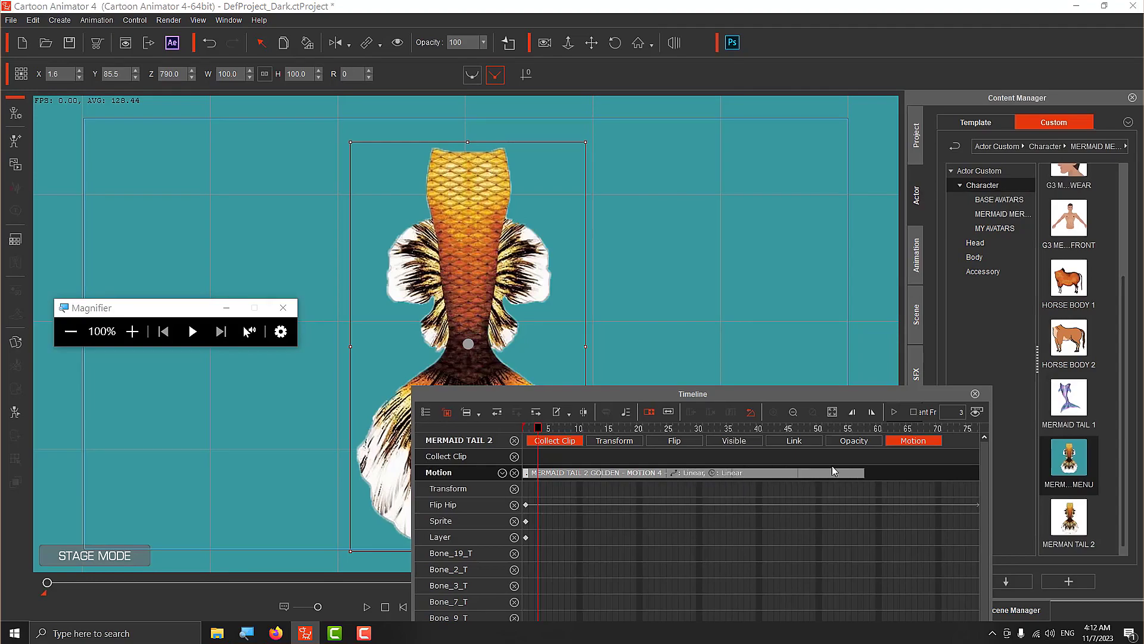
Step: Play back the looped MOTION 4 clip with the Timeline moved clear of the golden tail, and stop the playback
drag(700, 396, 394, 451)
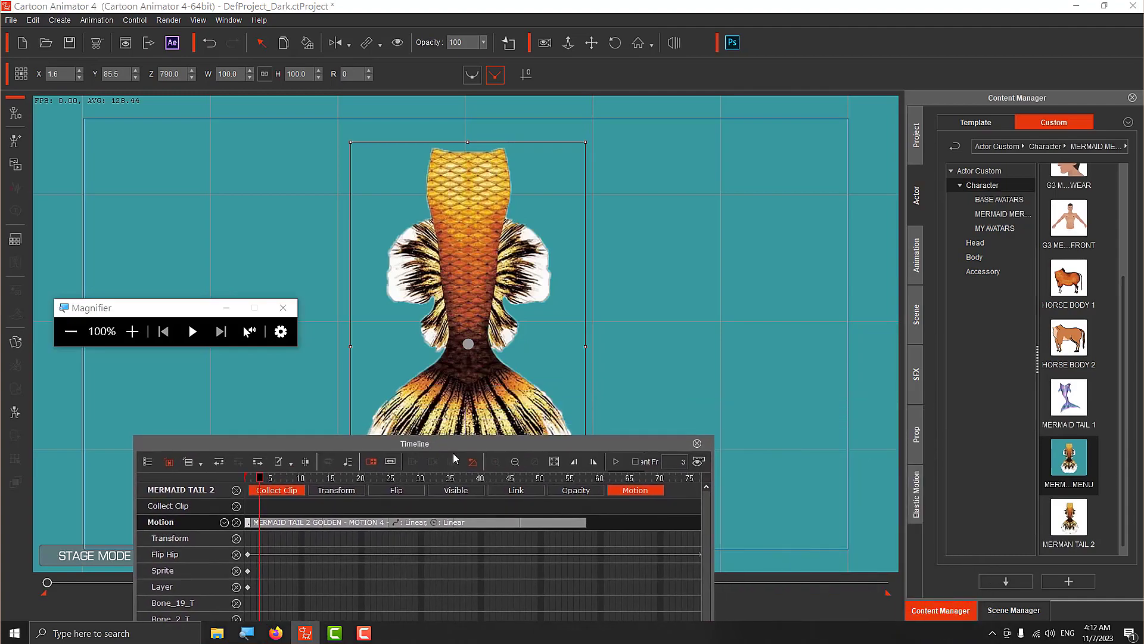
click(633, 465)
drag(631, 449, 439, 462)
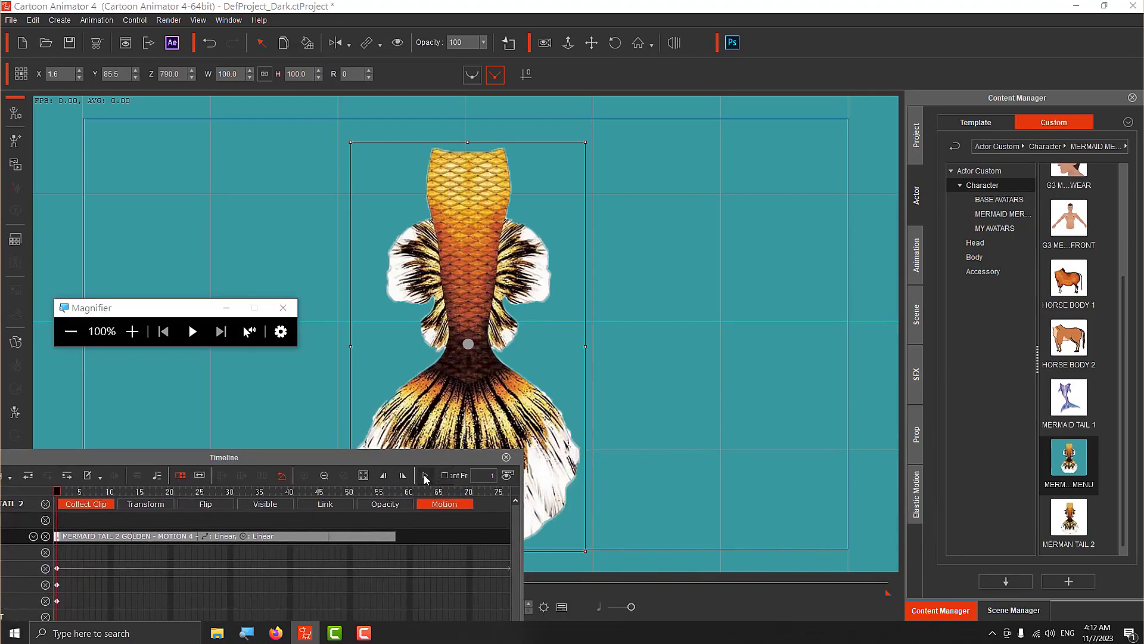
click(425, 475)
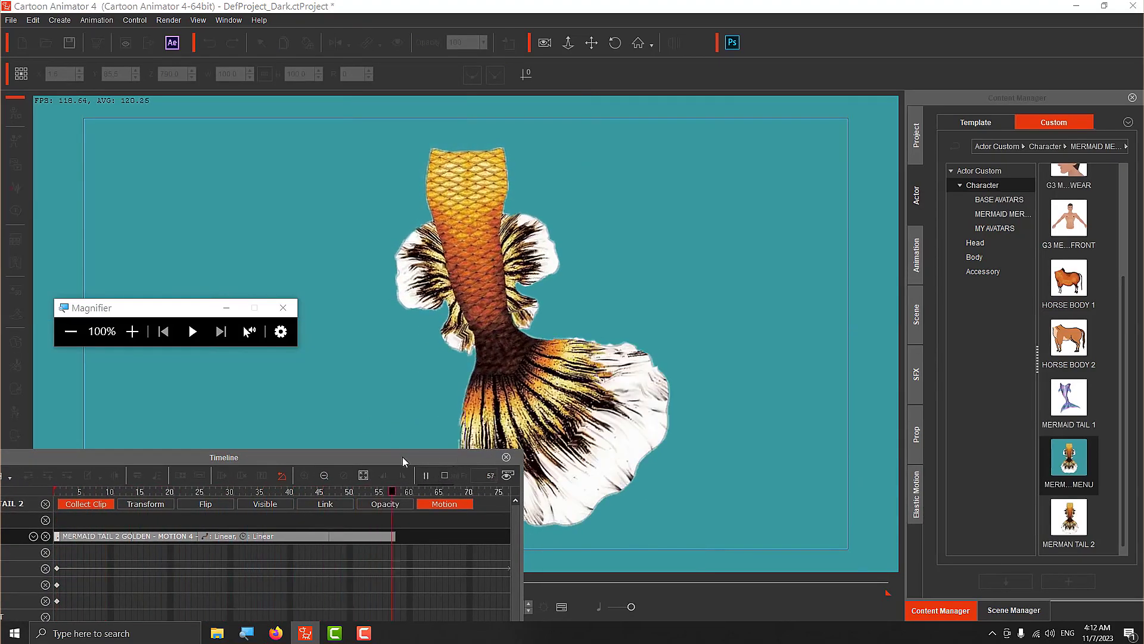
drag(397, 459, 674, 469)
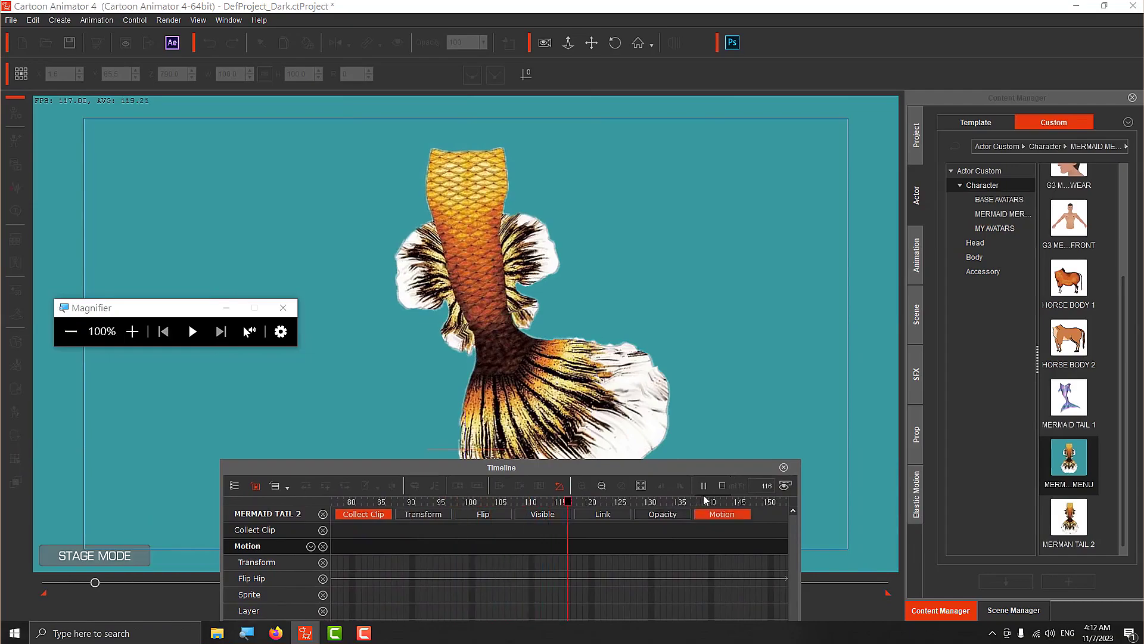
click(725, 485)
click(704, 485)
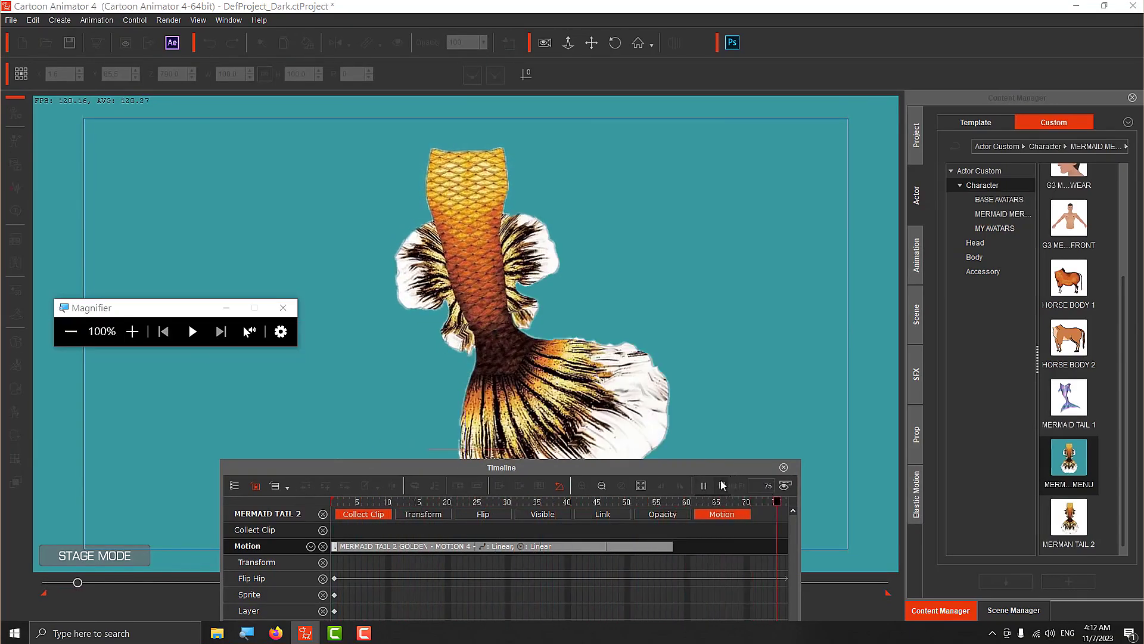
click(721, 485)
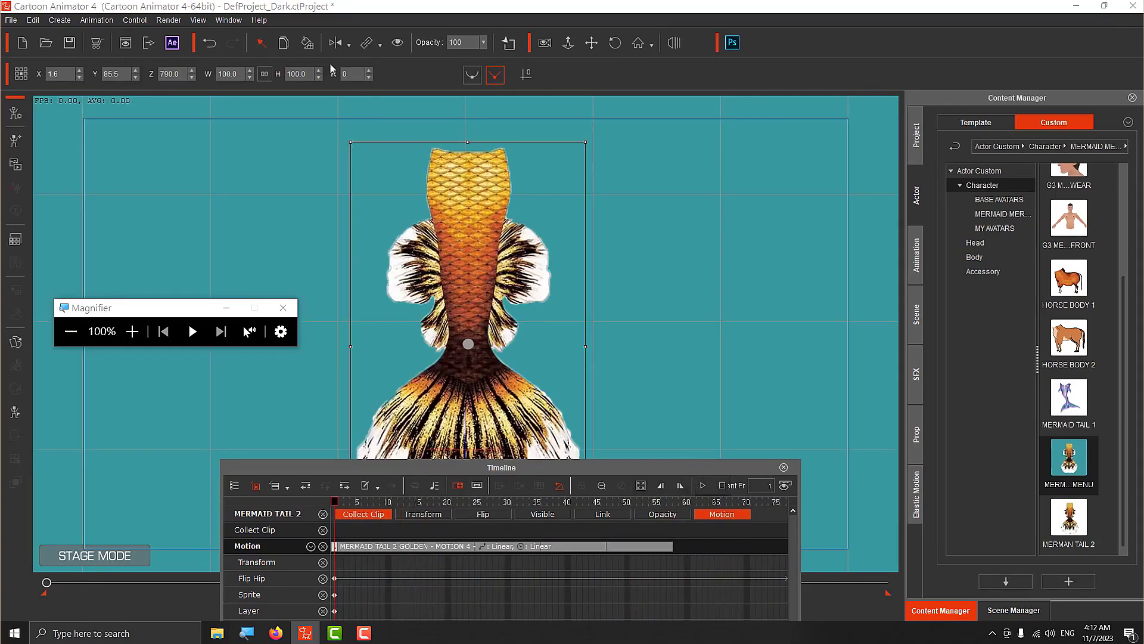
Step: Undo the loop and slow the MOTION 4 clip down so it ends at about frame 25
click(209, 42)
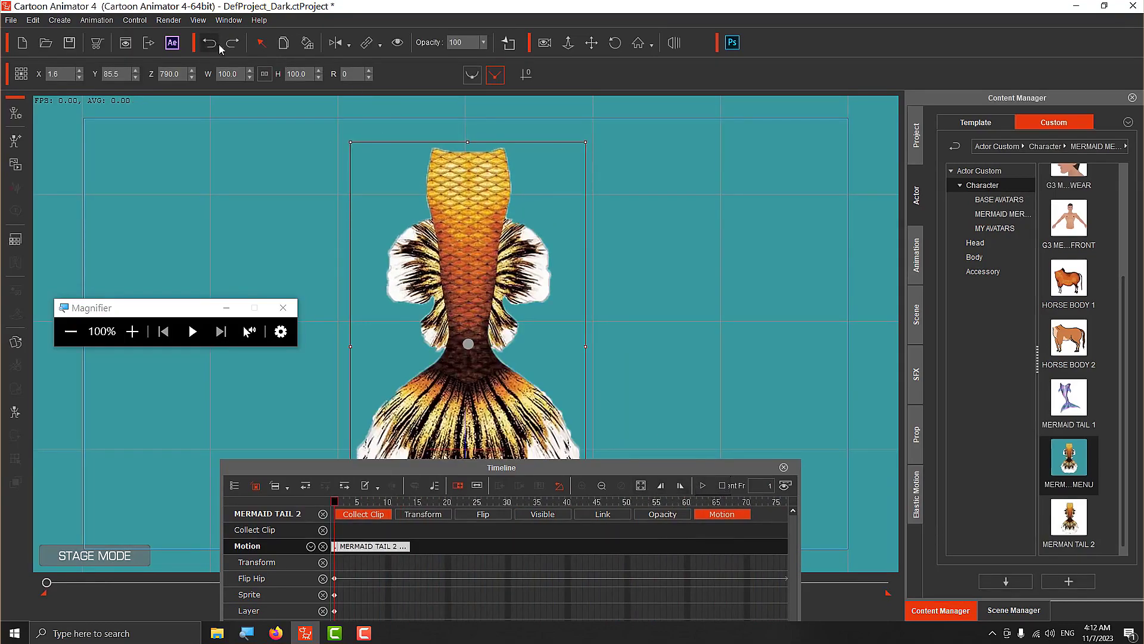
click(395, 545)
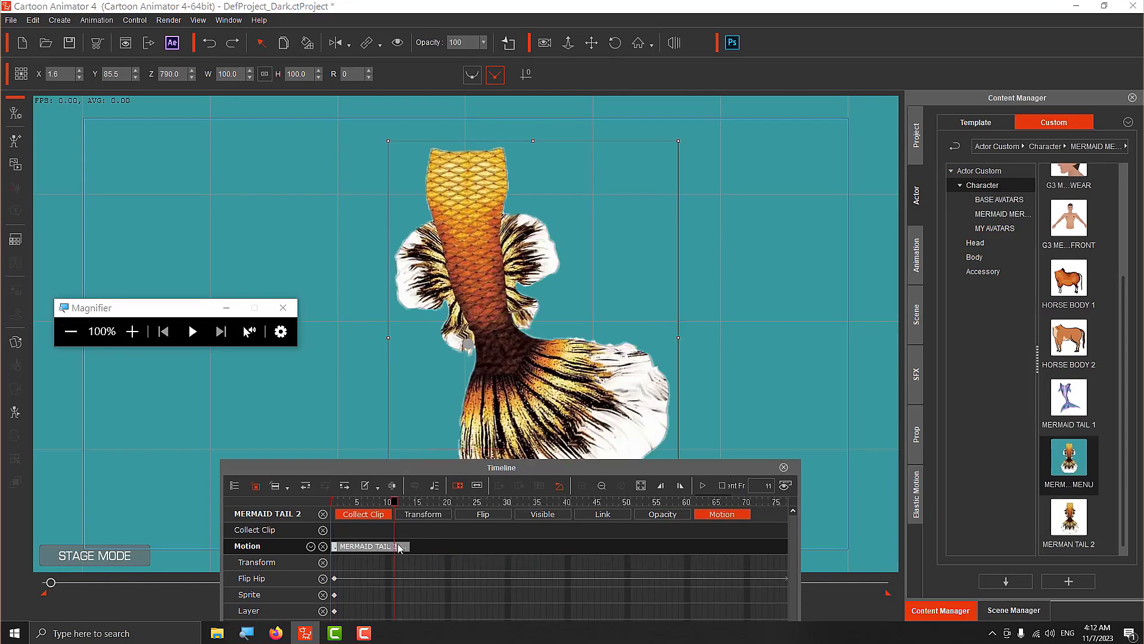
click(478, 487)
drag(409, 546, 485, 545)
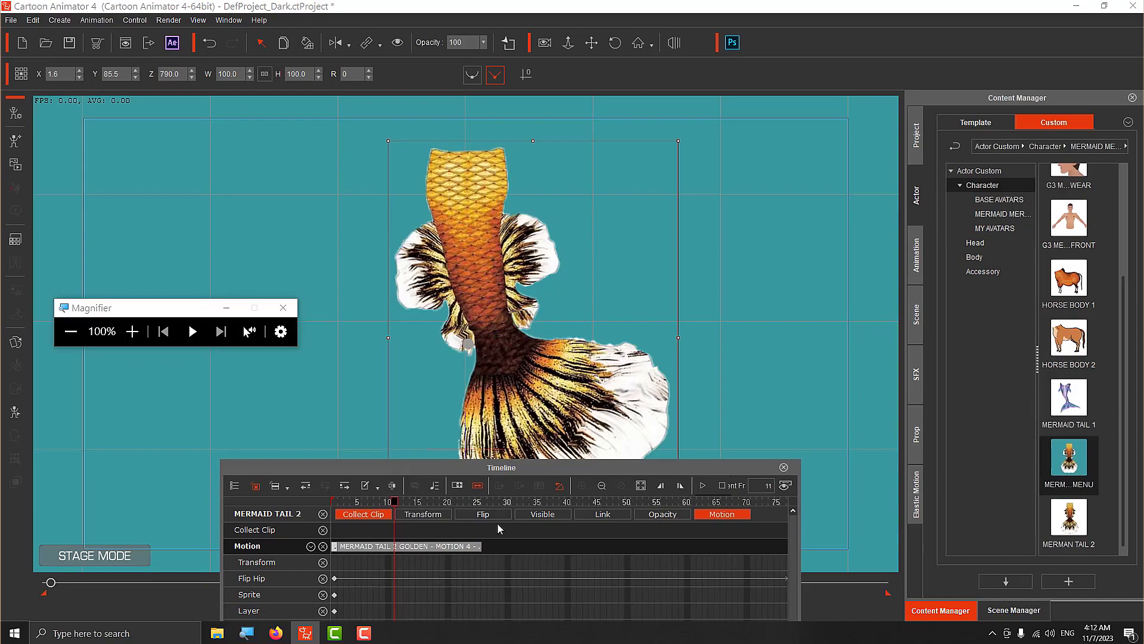
Step: Loop the slowed MOTION 4 clip out to about frame 71 and preview the tail's motion
click(457, 485)
drag(482, 546, 619, 546)
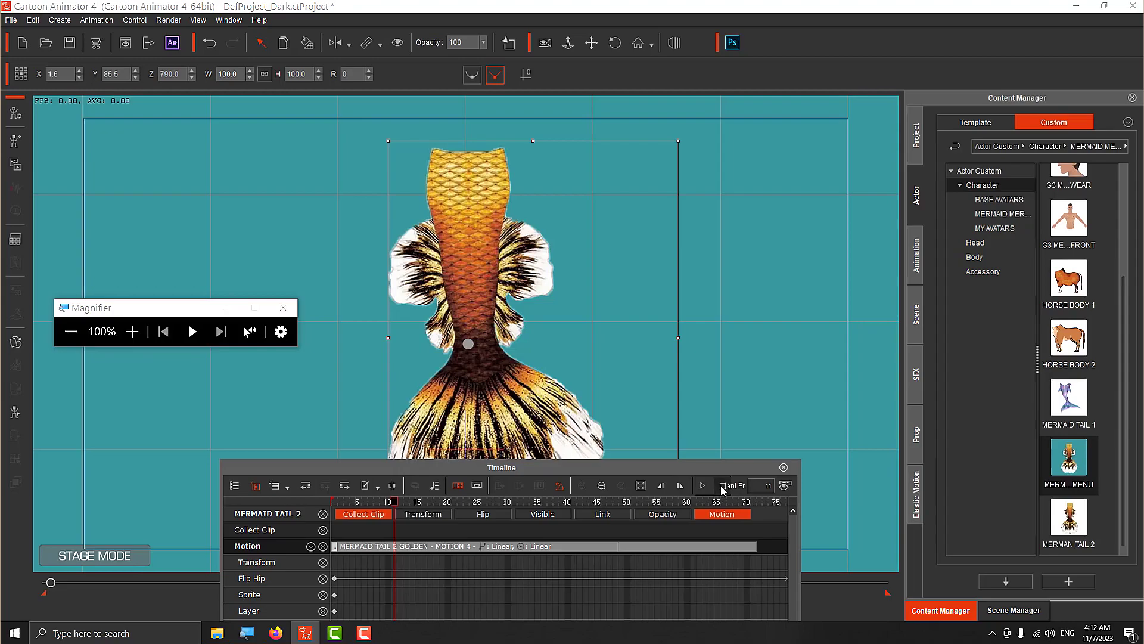
key(space)
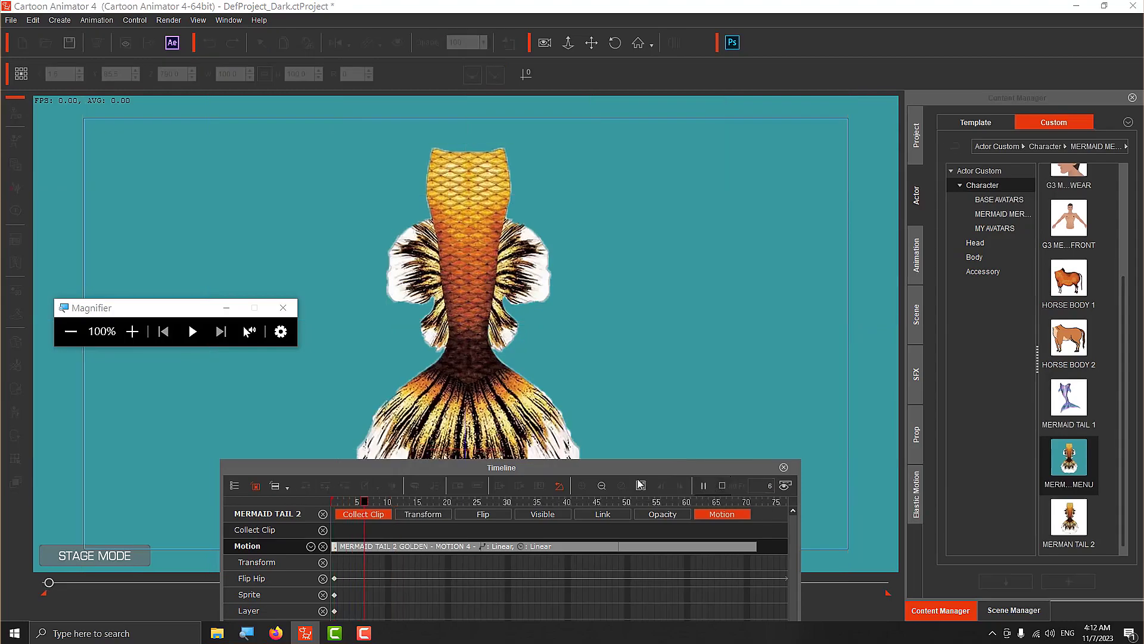
drag(548, 465, 552, 420)
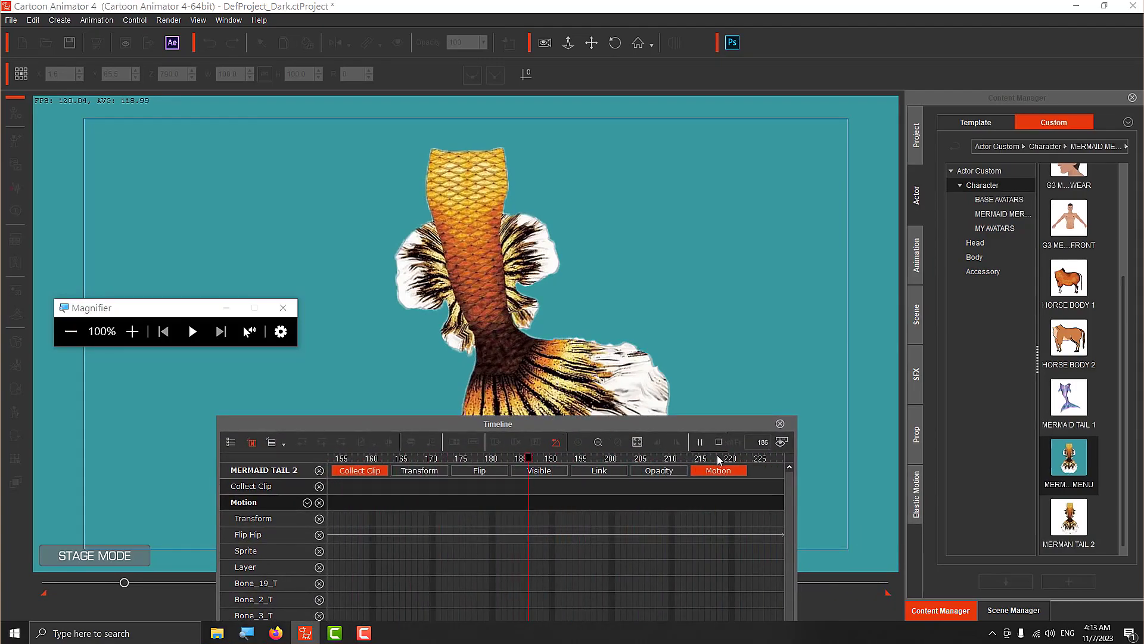
click(719, 442)
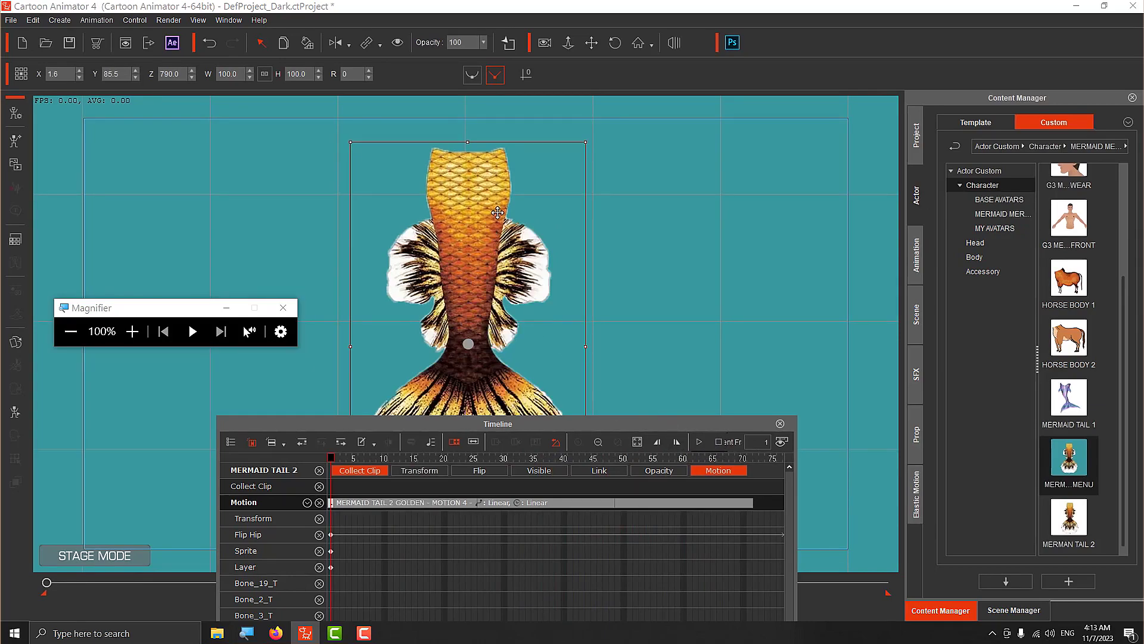
Step: Close the Timeline and review the motions listed in the golden tail's Action Menu
click(780, 424)
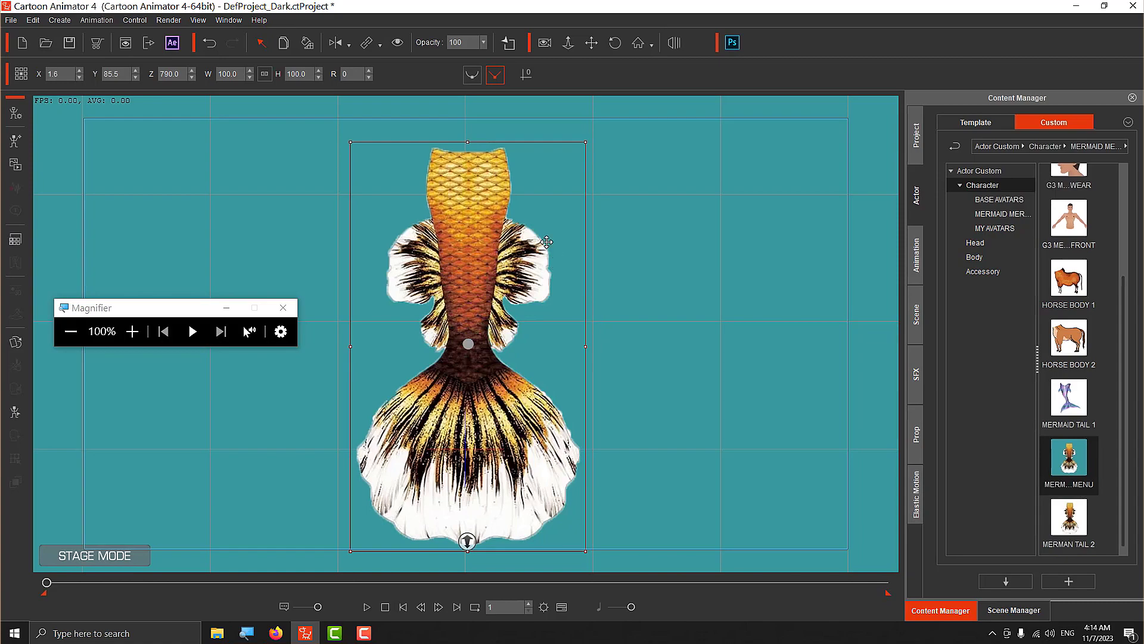
right_click(535, 225)
mouse_move(637, 238)
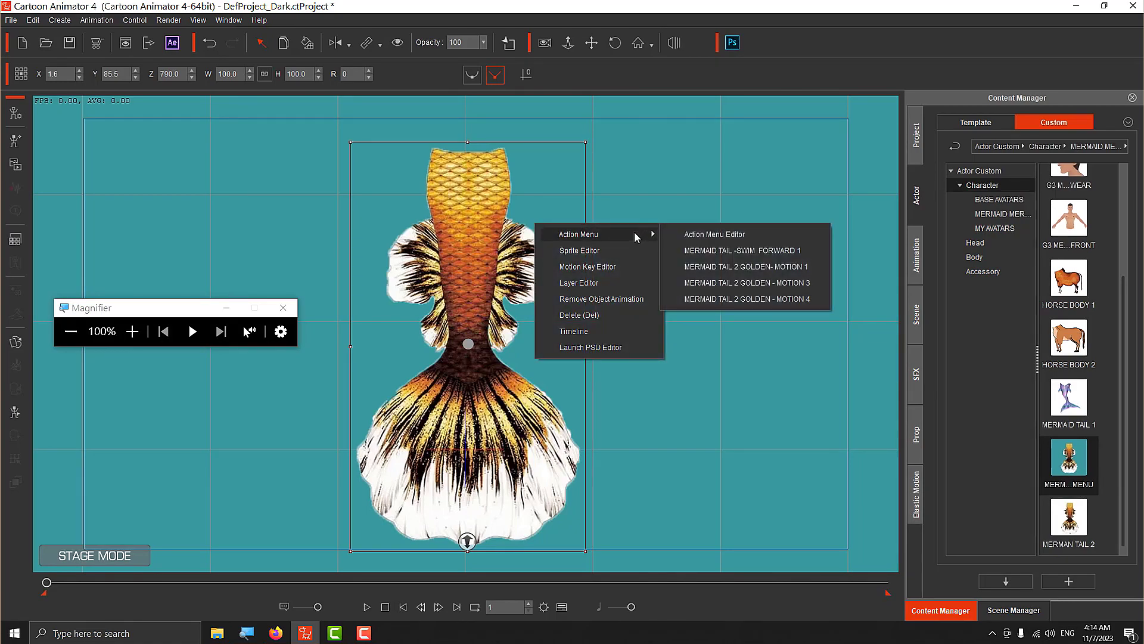
click(990, 434)
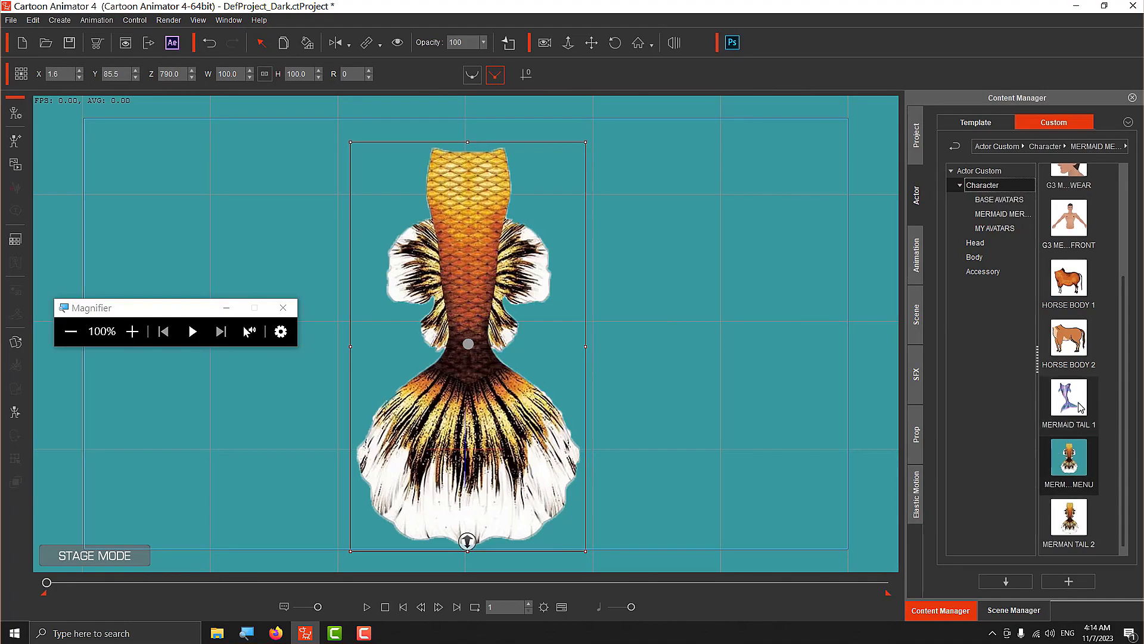
Step: Place MERMAID TAIL 1 on the stage beside the golden tail and apply its MERMAID TAIL FLAP 1 action
drag(1071, 399, 703, 288)
right_click(715, 232)
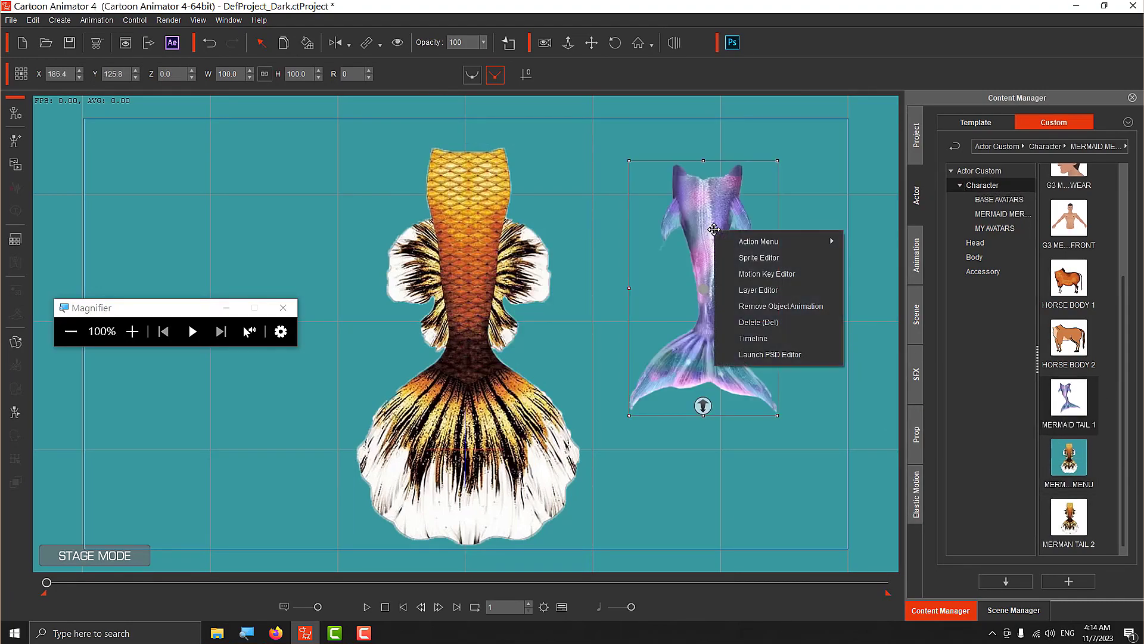
mouse_move(811, 242)
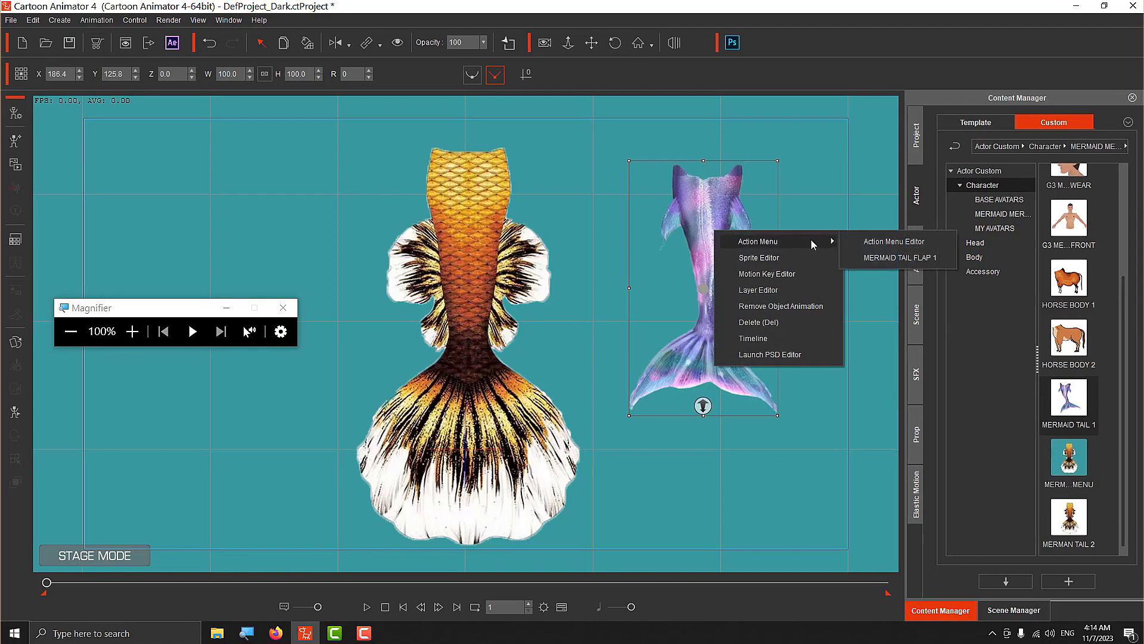
click(907, 261)
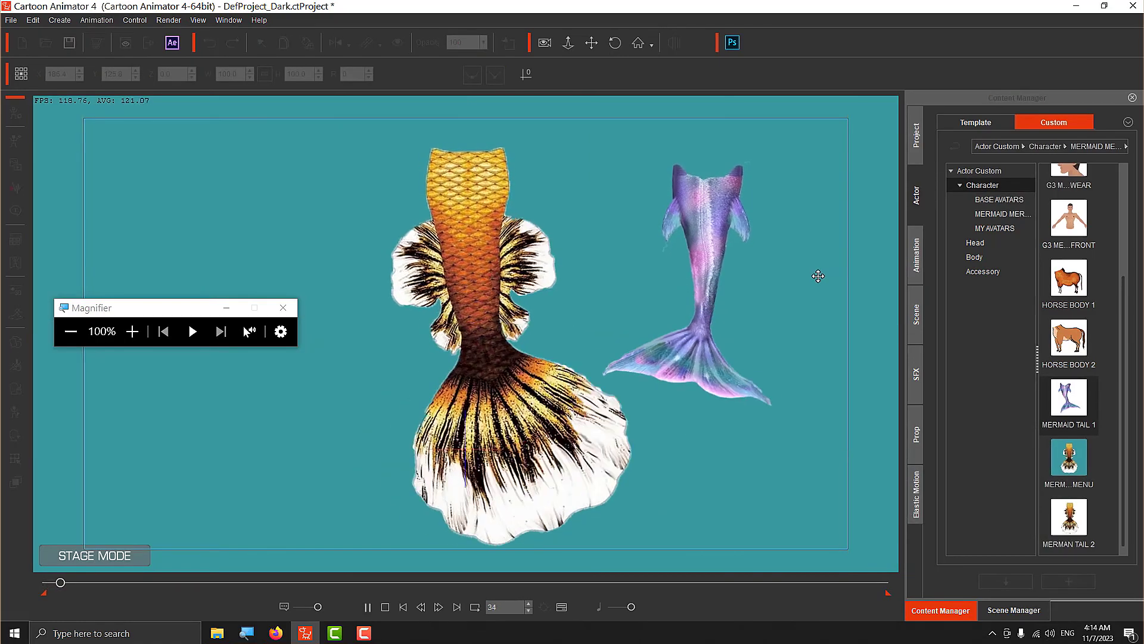
click(708, 250)
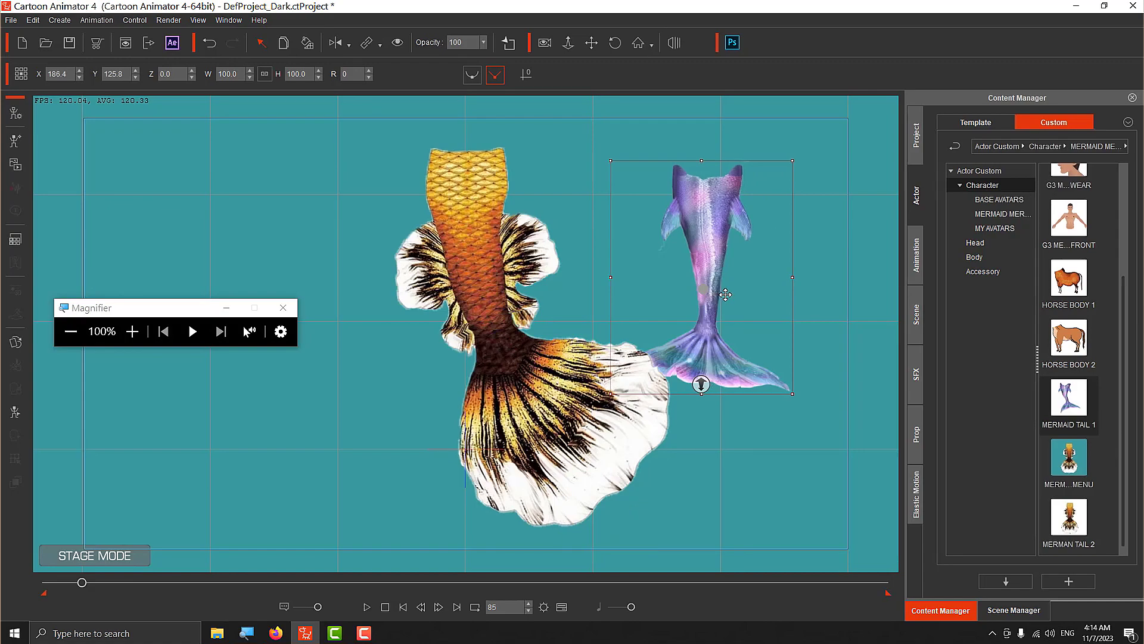
Step: Reopen the Timeline and show the Motion track of MERMAID TAIL 1
click(561, 607)
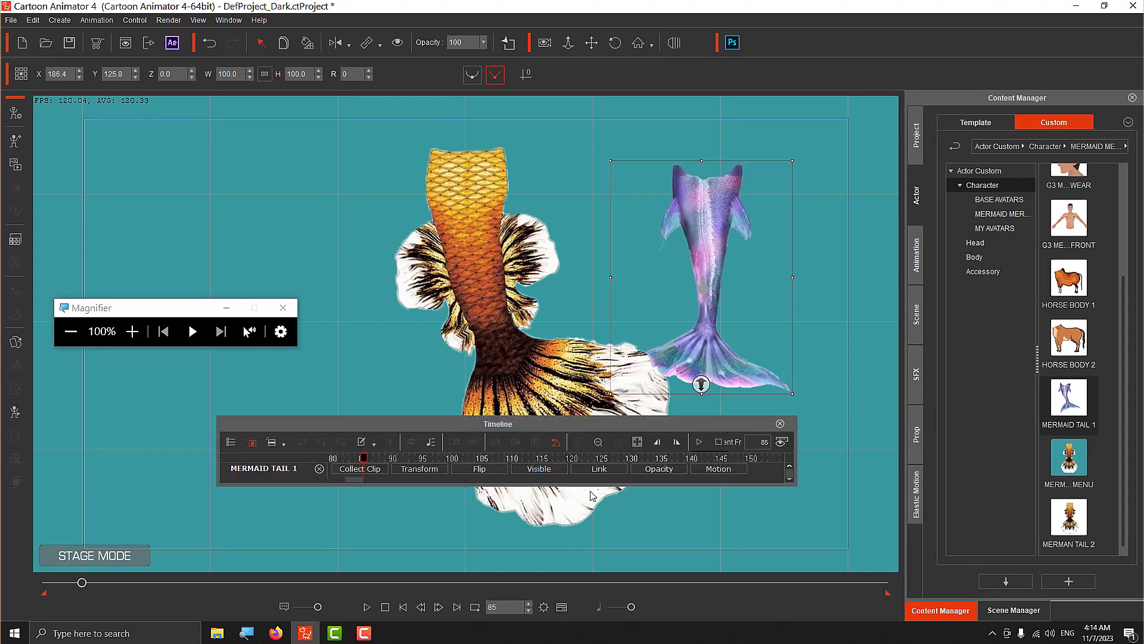
drag(506, 423, 634, 425)
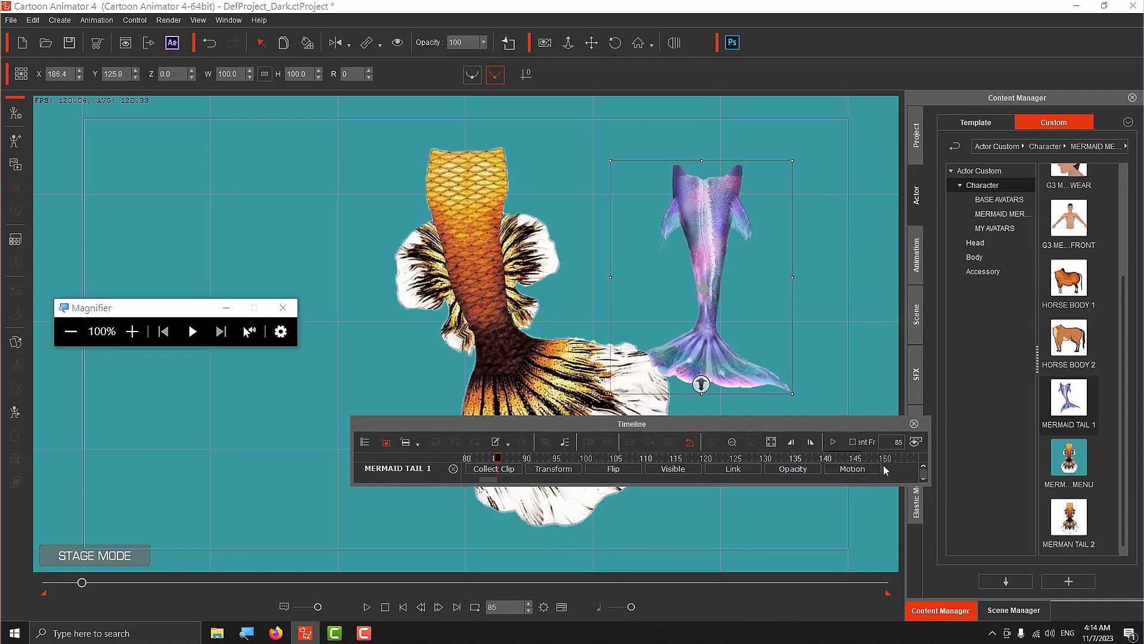
click(843, 472)
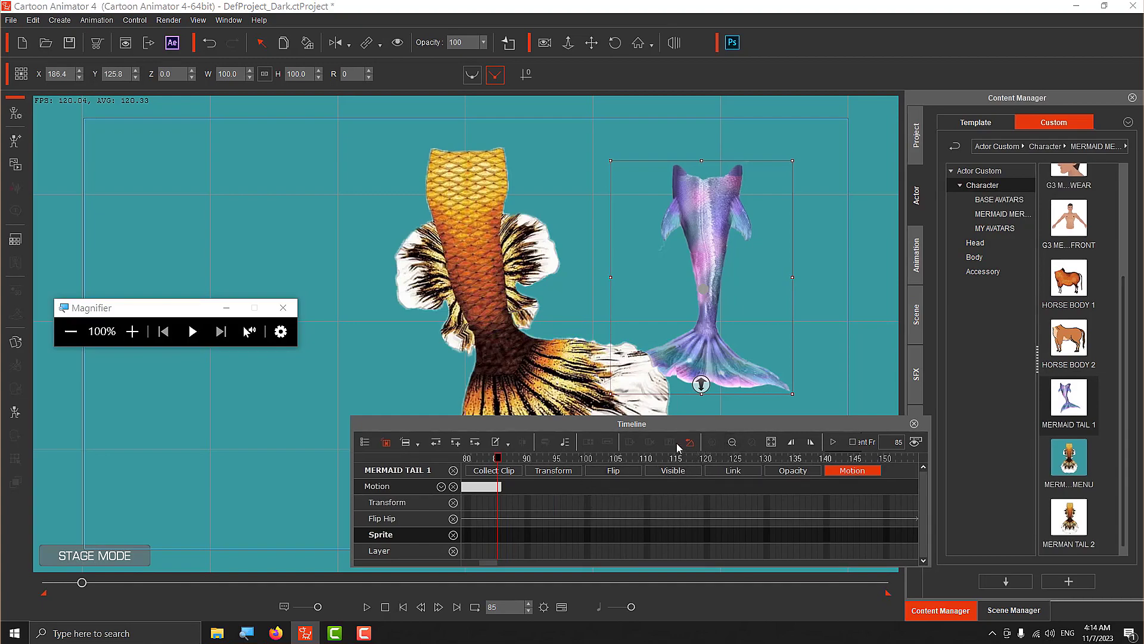
Step: Change the speed of the MERMAID TAIL FLAP 1 clip by moving its end, and preview the flapping motion
click(482, 489)
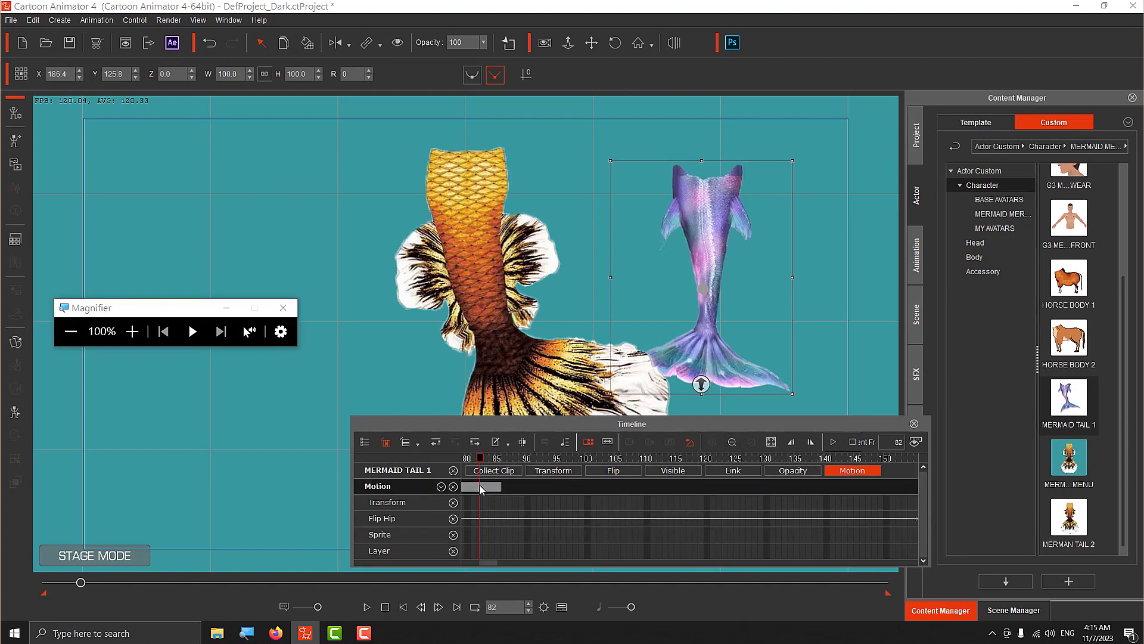
click(606, 442)
drag(498, 487, 482, 488)
click(833, 443)
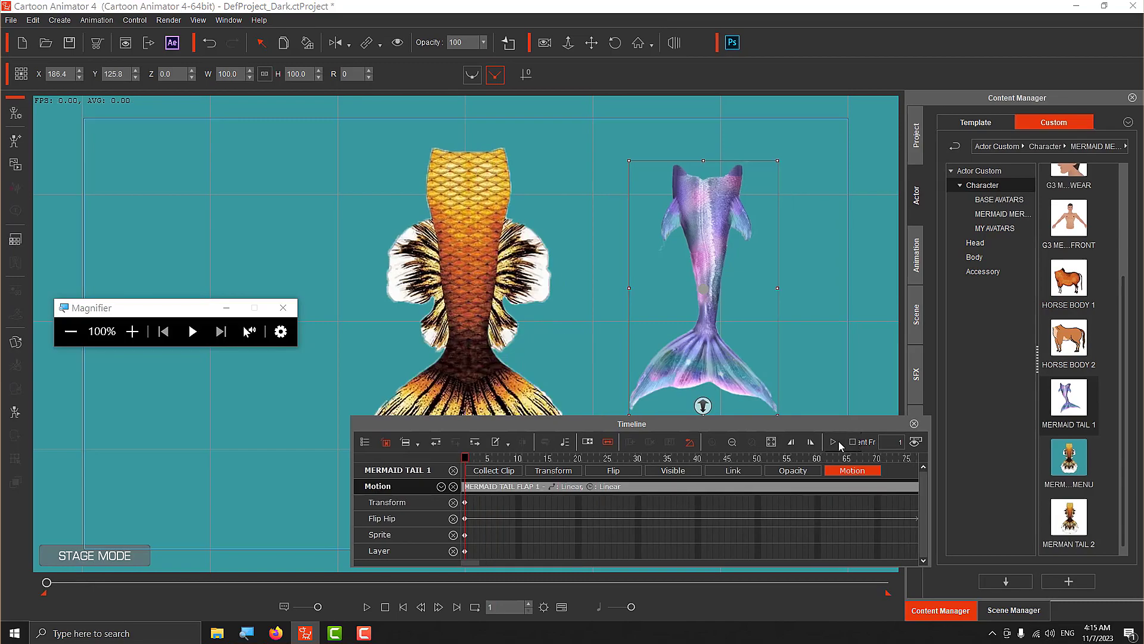
click(853, 442)
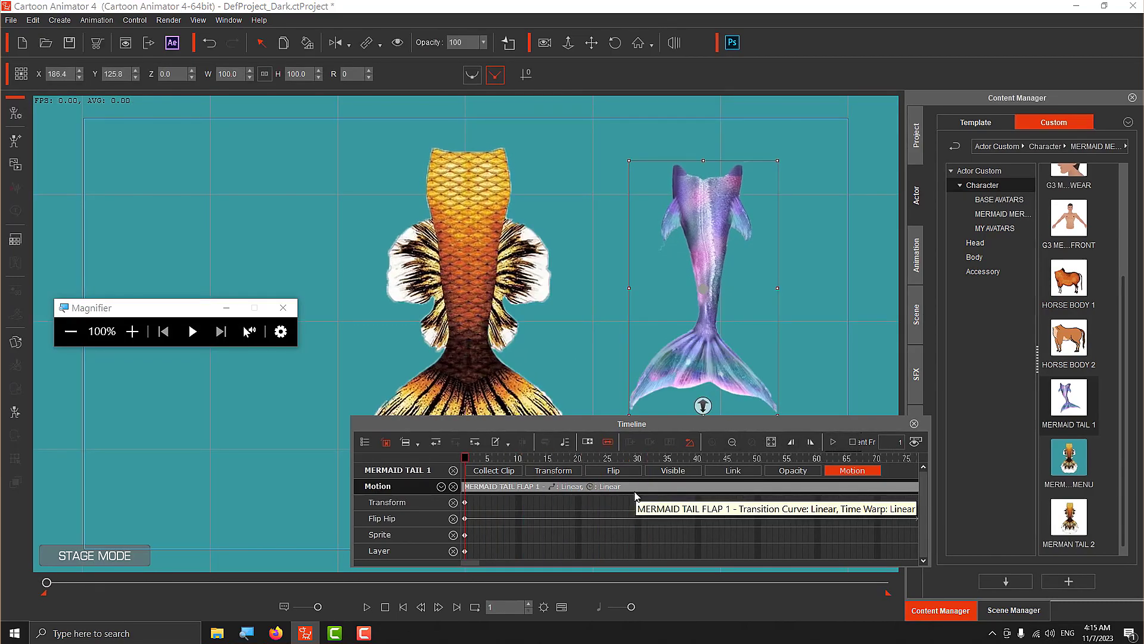
Step: Speed up the MERMAID TAIL FLAP 1 clip by shortening it to about frame 40 and preview the motion
scroll(552, 497, down, 3)
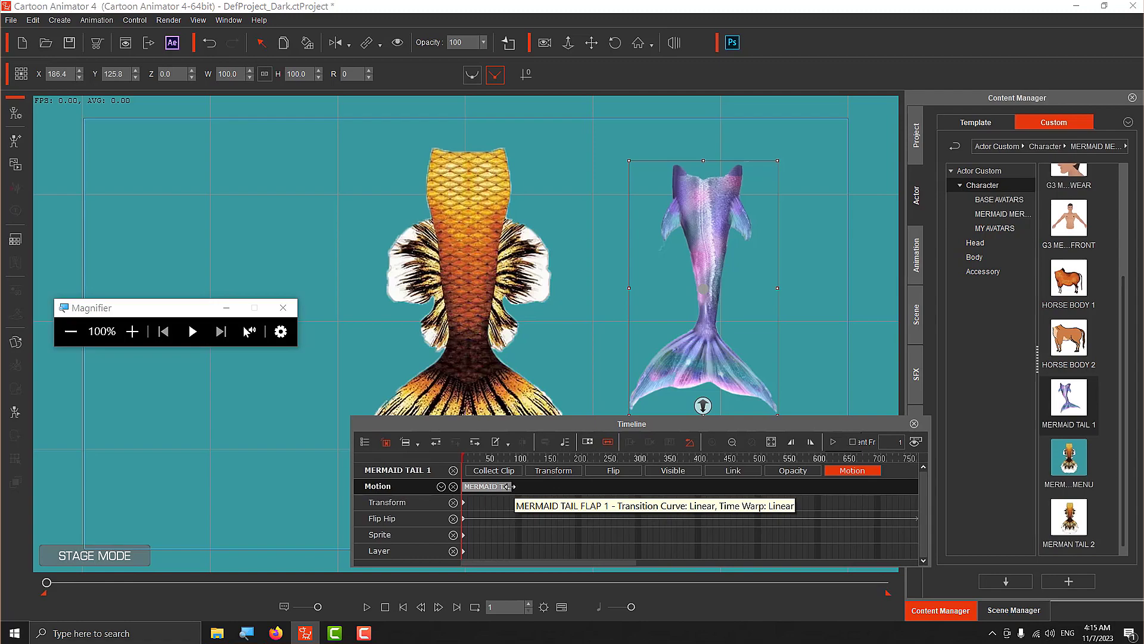
drag(510, 488, 486, 489)
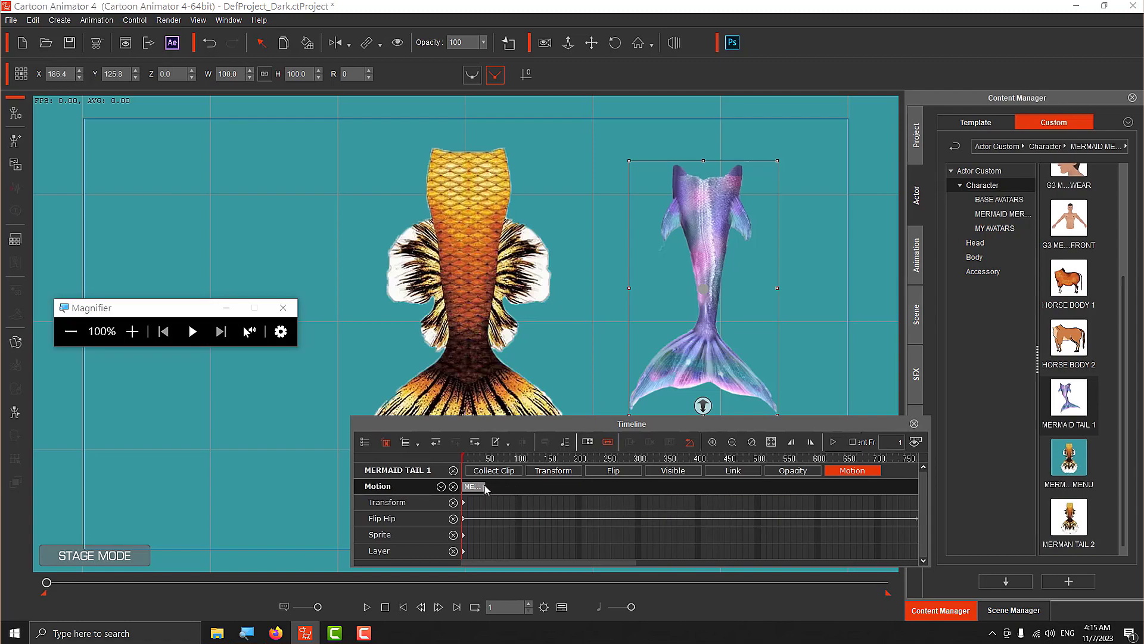
click(831, 442)
Step: Switch the clip editing mode to Loop, extend MERMAID TAIL FLAP 1 to about frame 430, and preview the looping motion
click(592, 441)
click(485, 486)
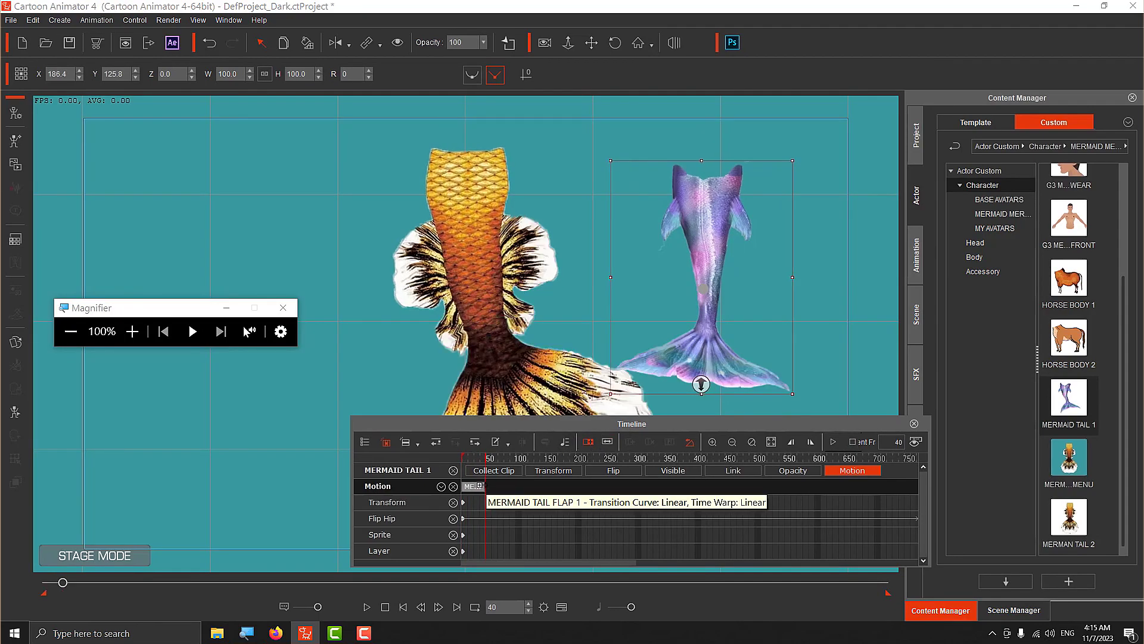
drag(484, 486, 710, 487)
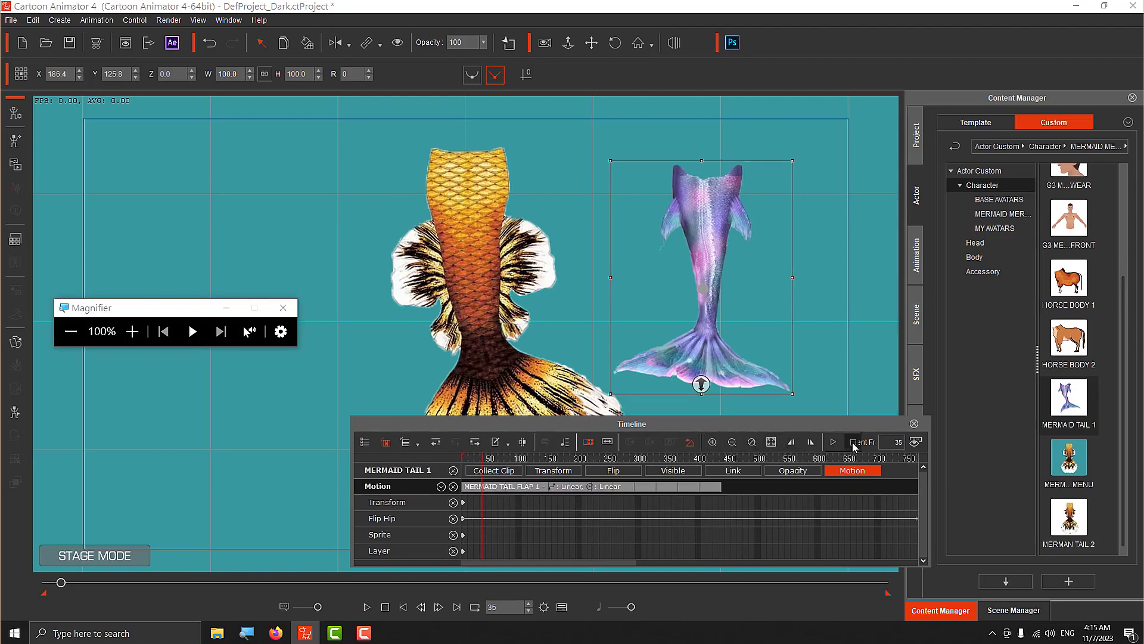
click(834, 442)
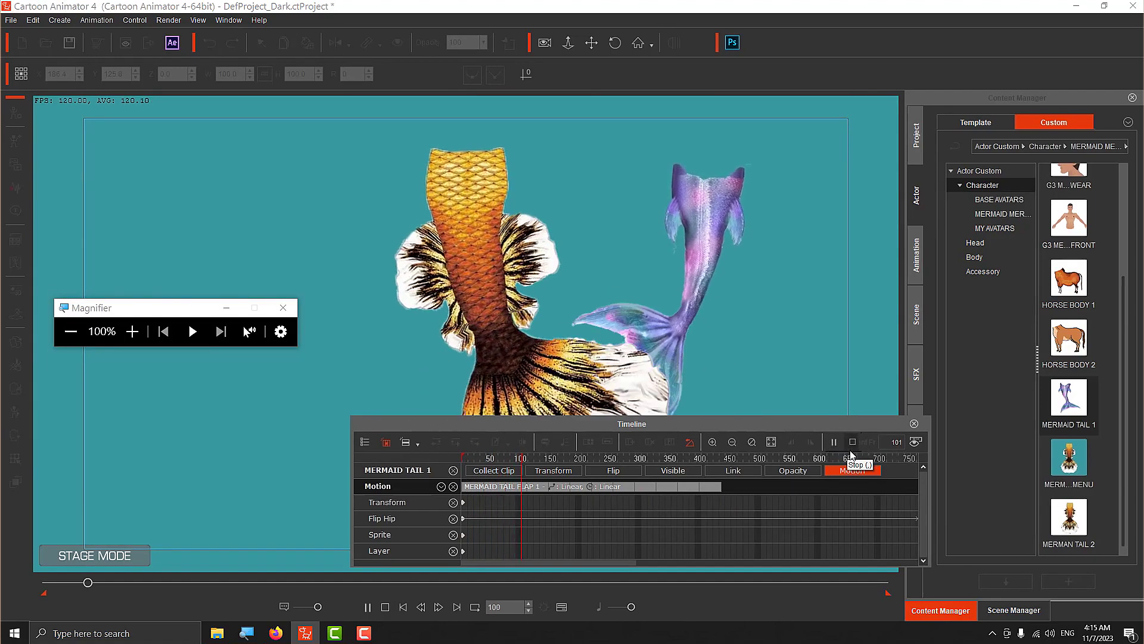
click(852, 444)
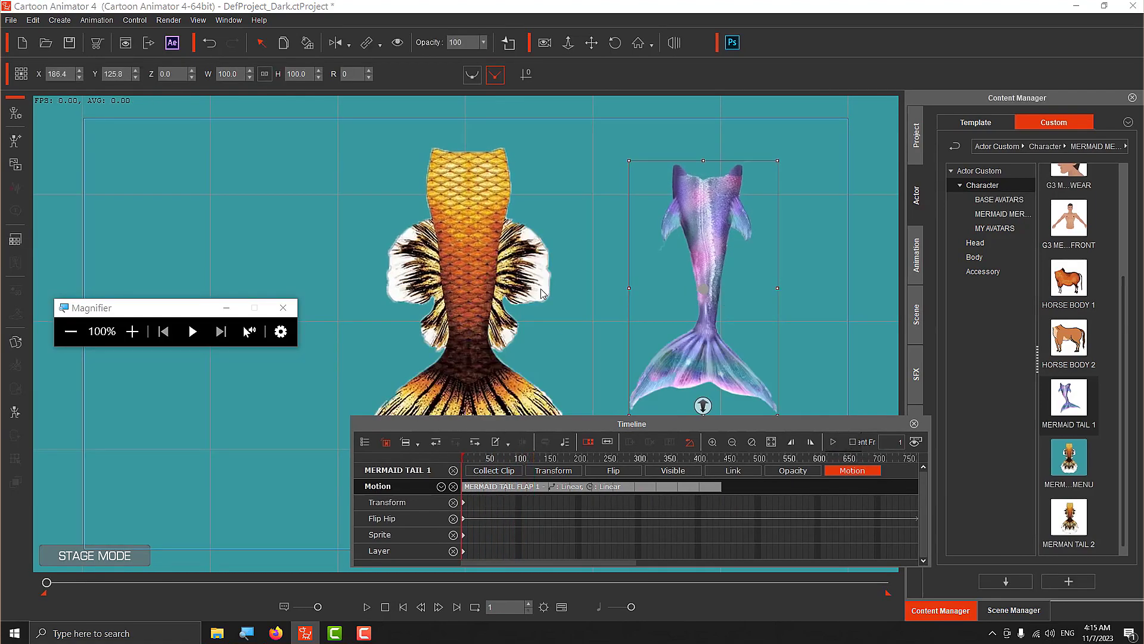
Step: Inspect the bone hierarchy of MERMAID TAIL 1 in the 2D Motion Key Editor and close the editor
right_click(720, 229)
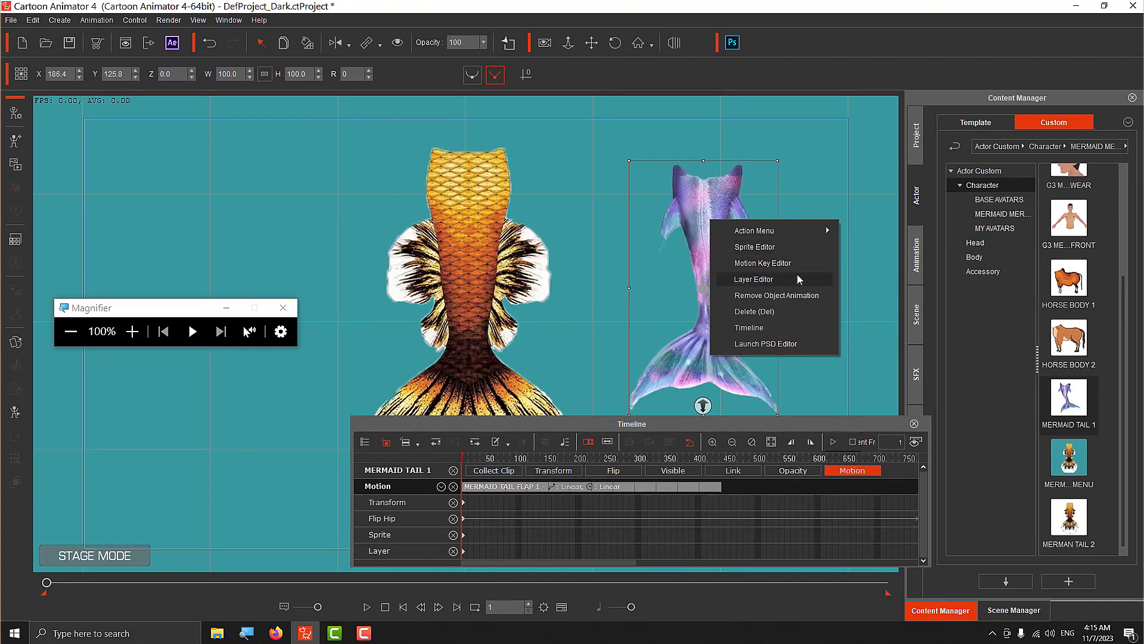
click(779, 263)
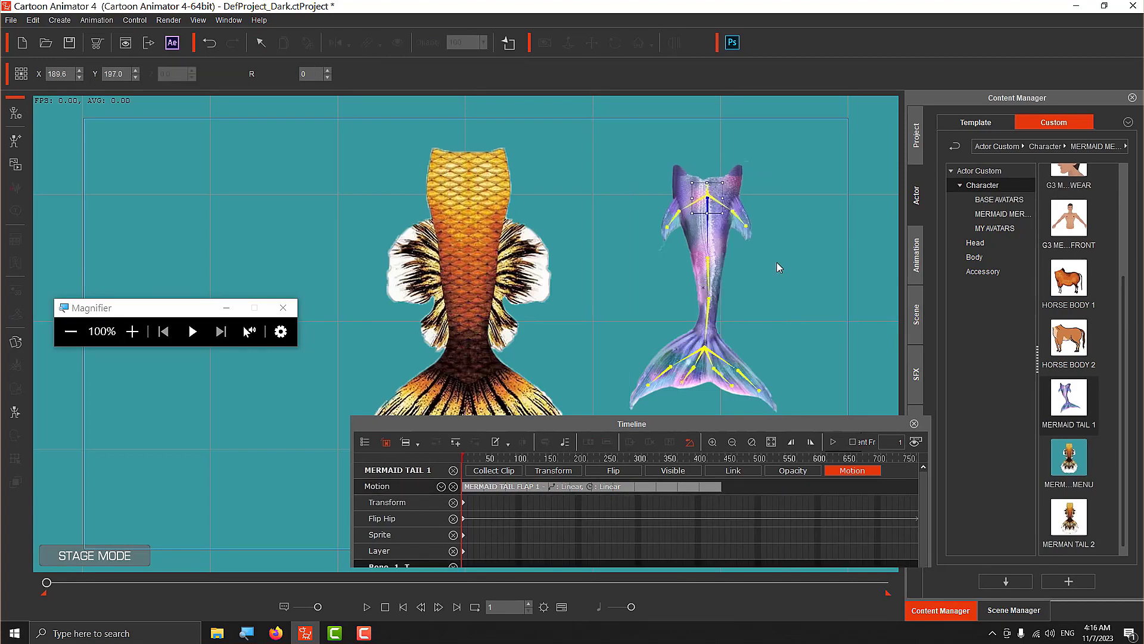
drag(773, 178, 916, 175)
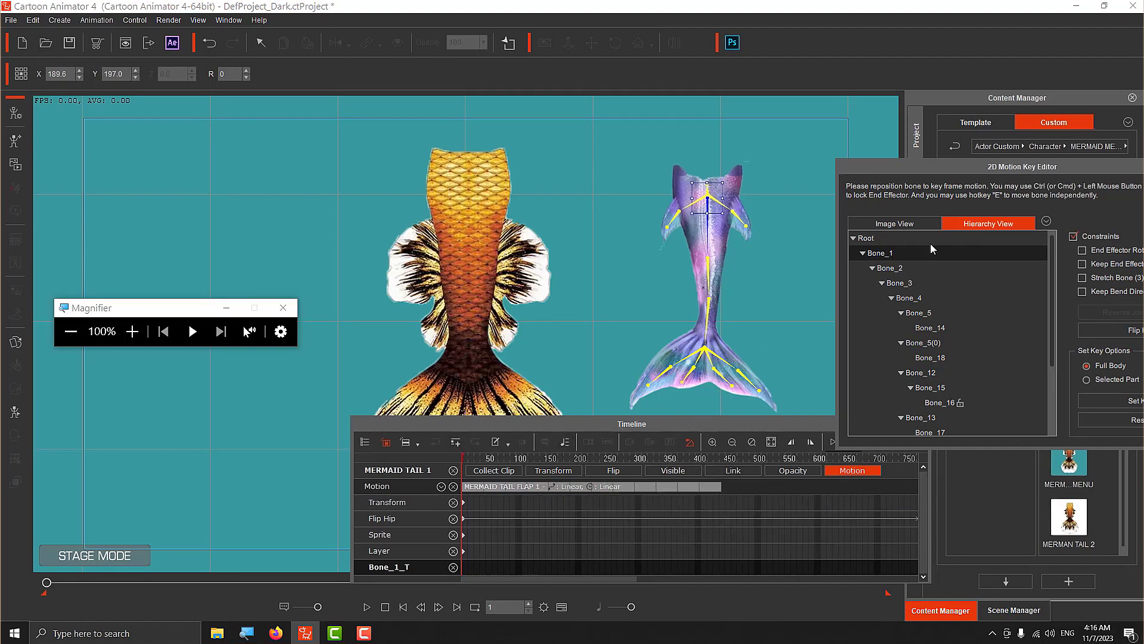
drag(1038, 173, 581, 232)
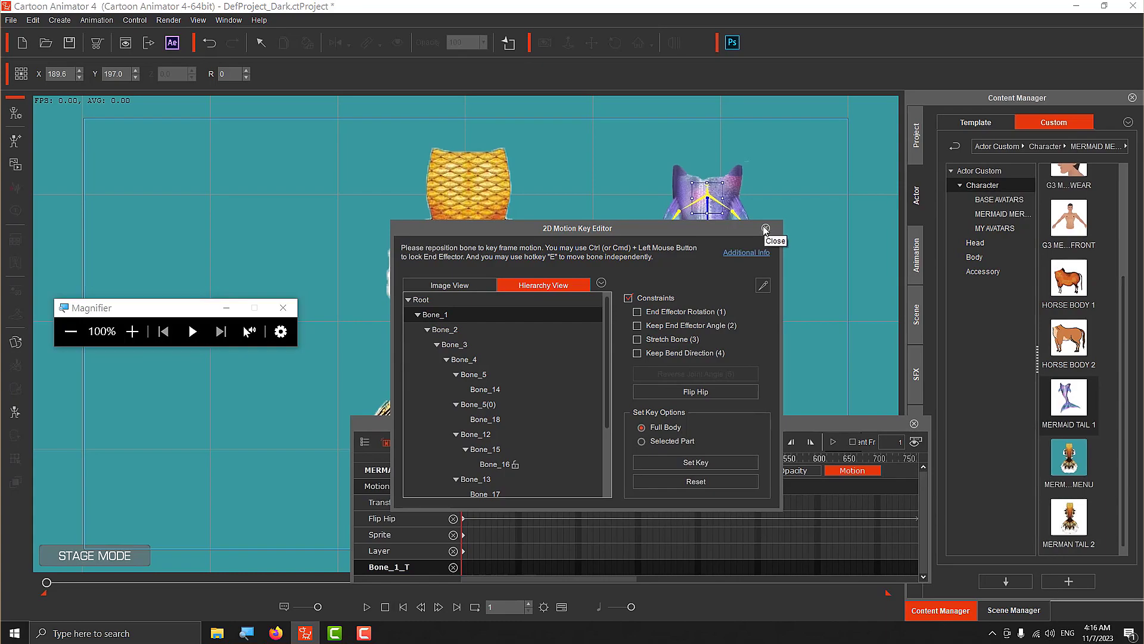
click(764, 228)
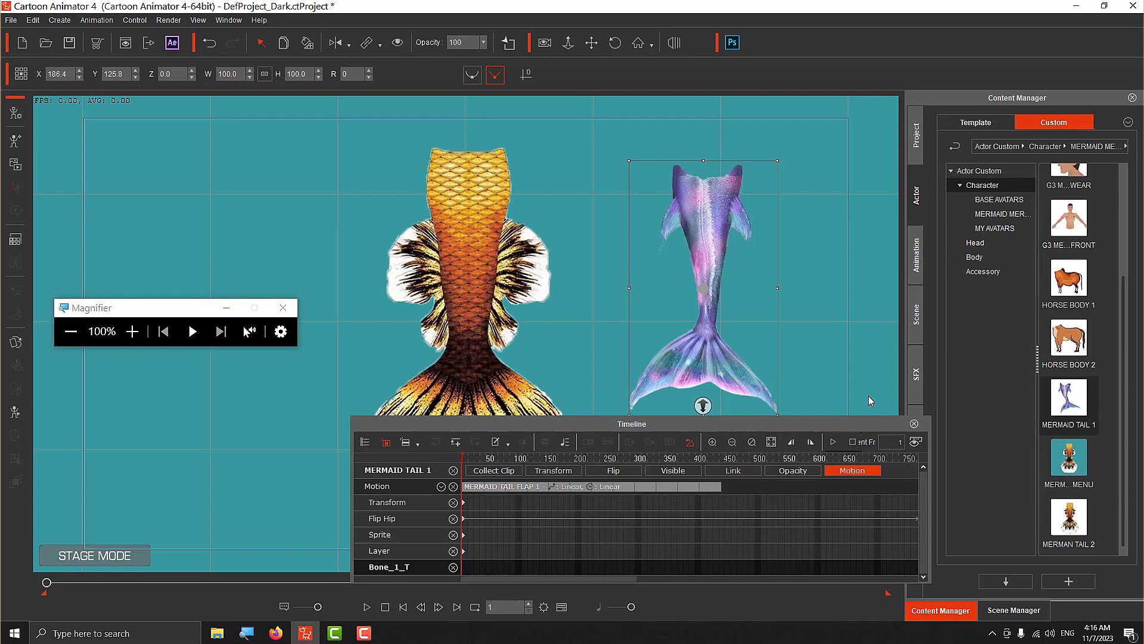
Step: Close the Timeline and delete the golden tail from the stage
click(475, 292)
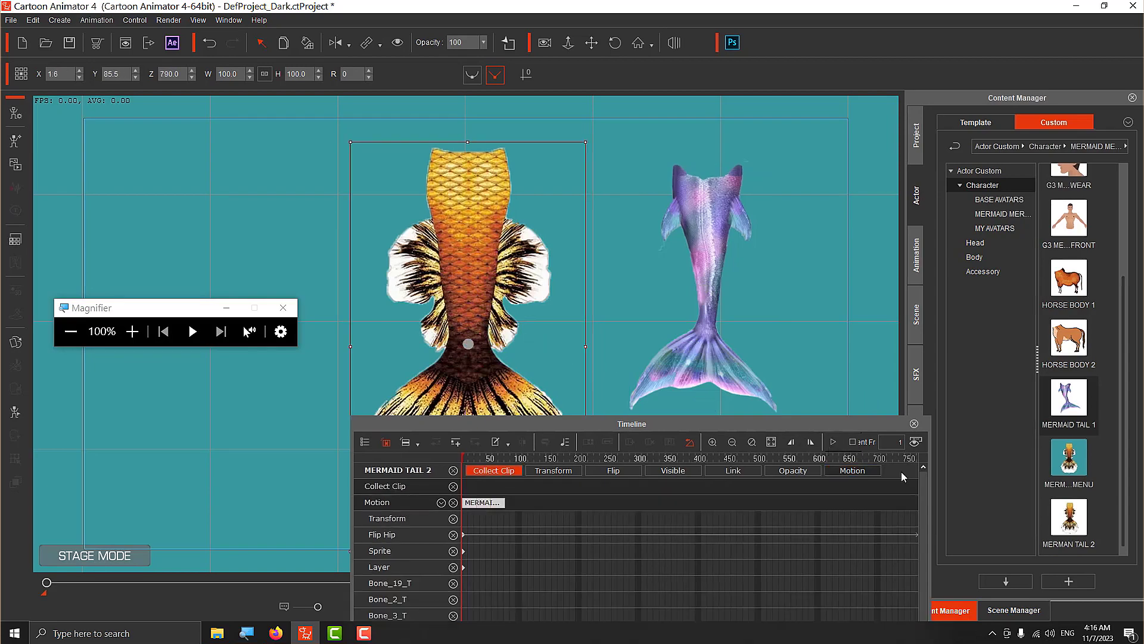
click(914, 424)
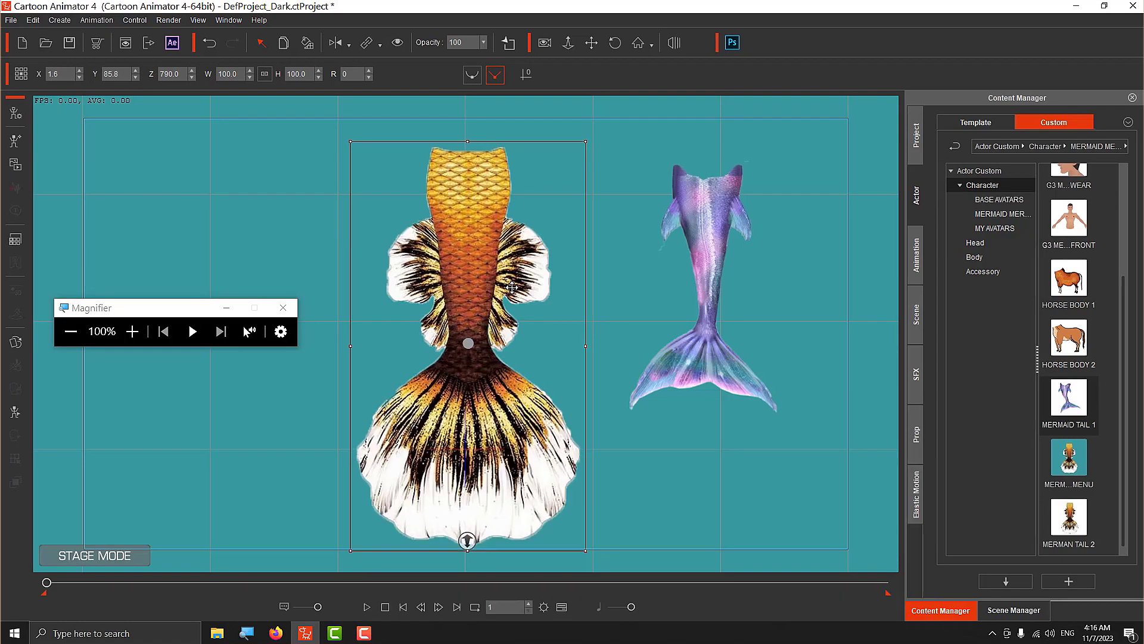
key(Delete)
Step: Move MERMAID TAIL 1 to mid-stage, enlarge it to about 172.5%, and capture it as its content library thumbnail
click(706, 258)
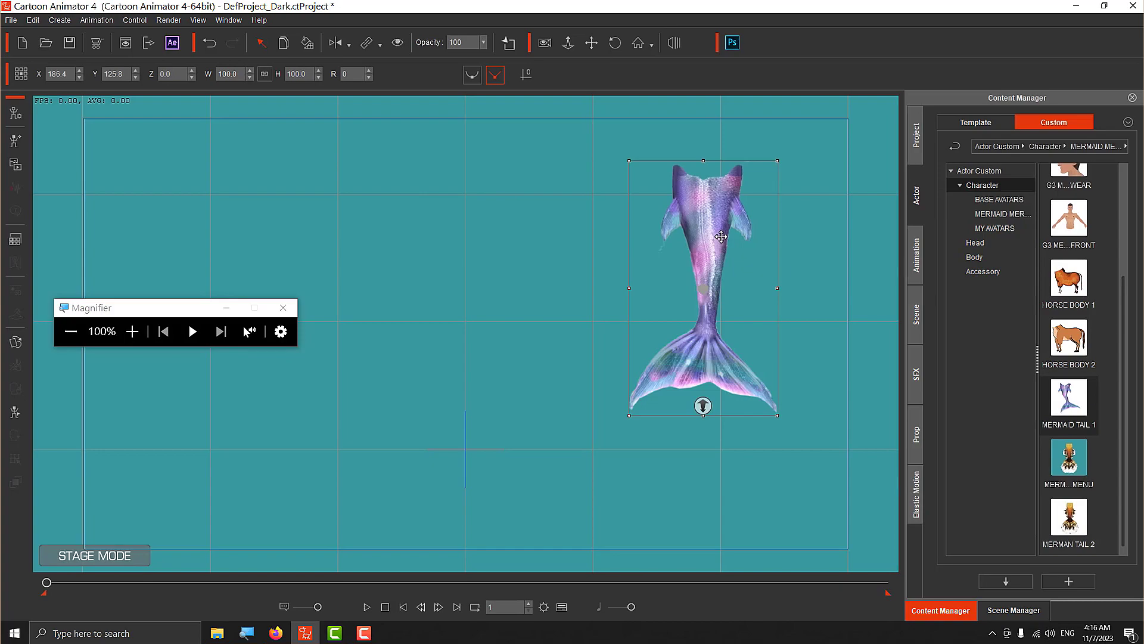
drag(708, 256, 458, 312)
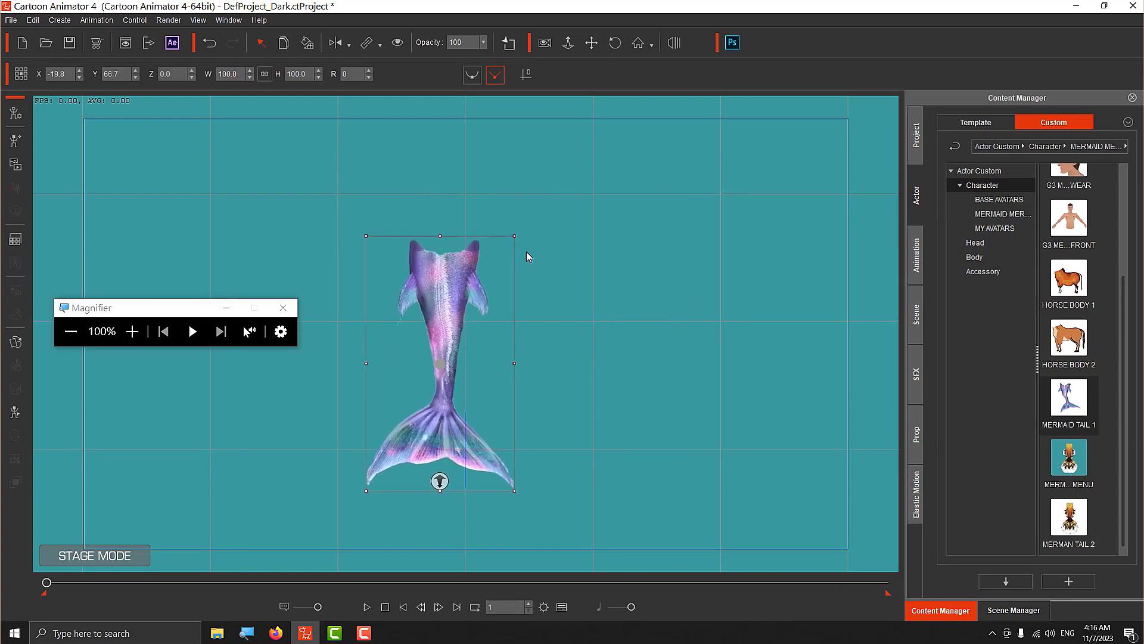
drag(512, 234, 567, 137)
drag(536, 237, 539, 227)
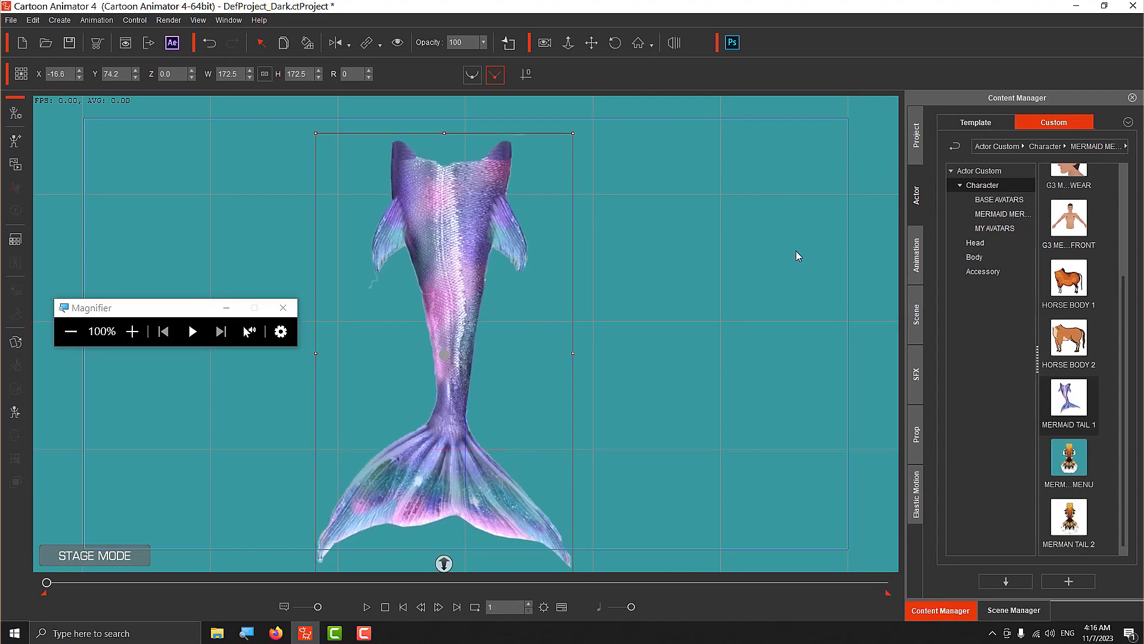
right_click(1083, 404)
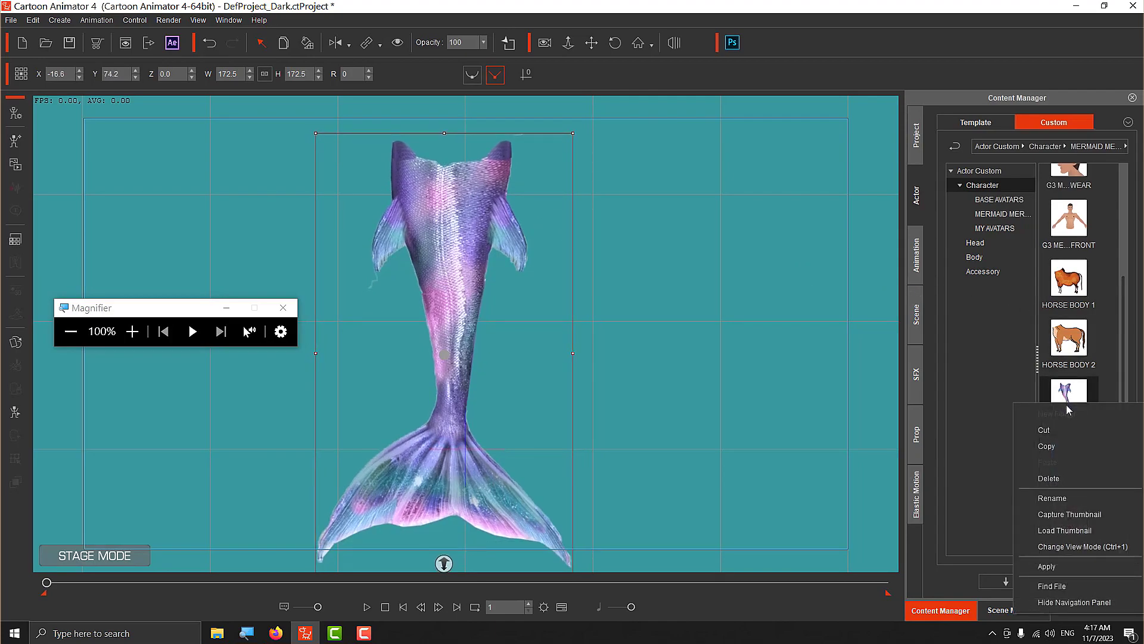
click(1084, 513)
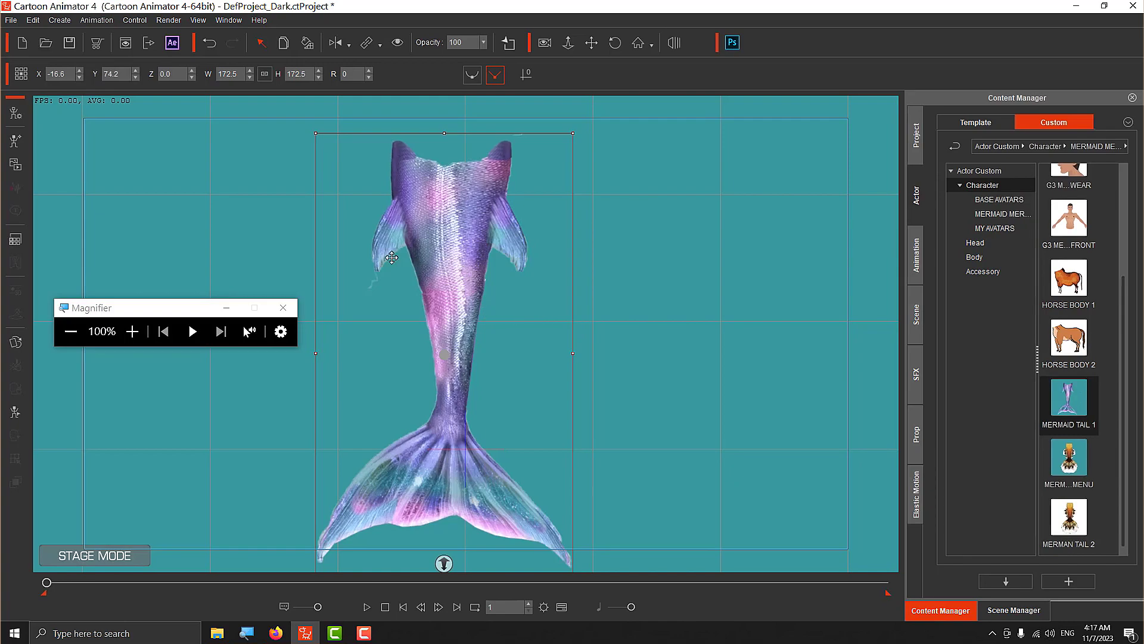
Step: Undo the move and enlargement of MERMAID TAIL 1 and the deletion of the golden tail
click(206, 43)
click(205, 43)
click(205, 43)
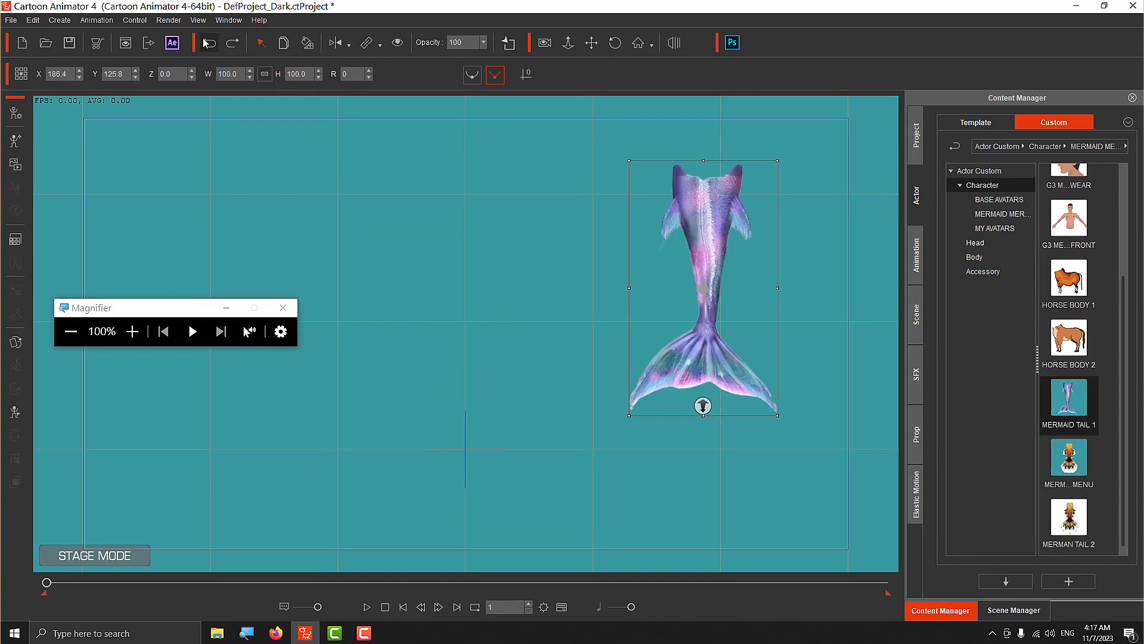
click(205, 43)
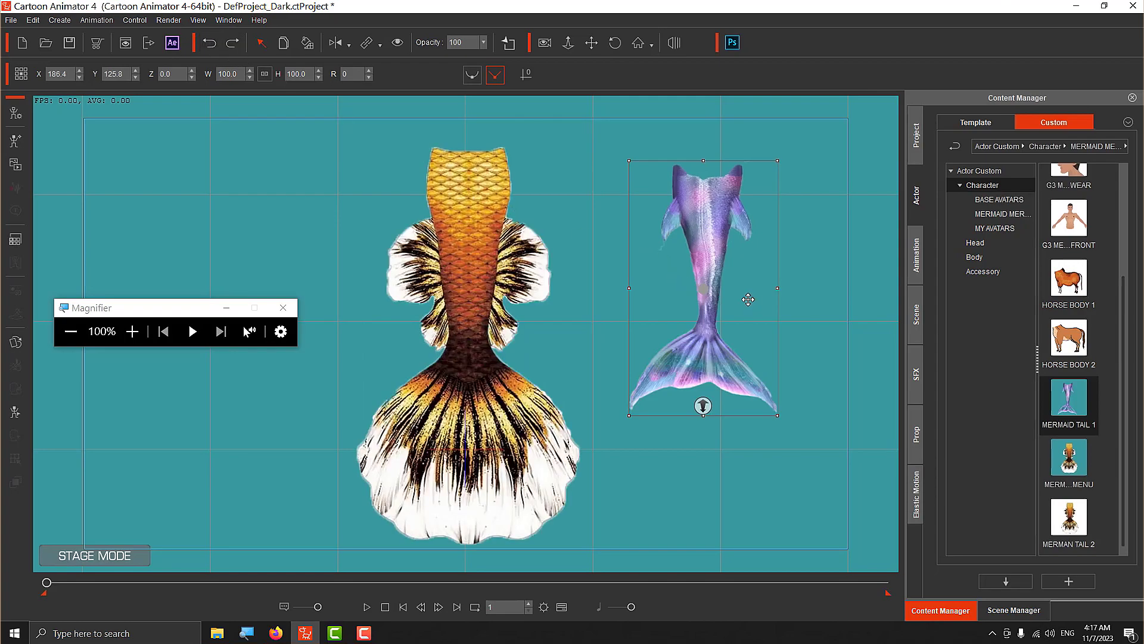
drag(748, 300, 721, 339)
key(Delete)
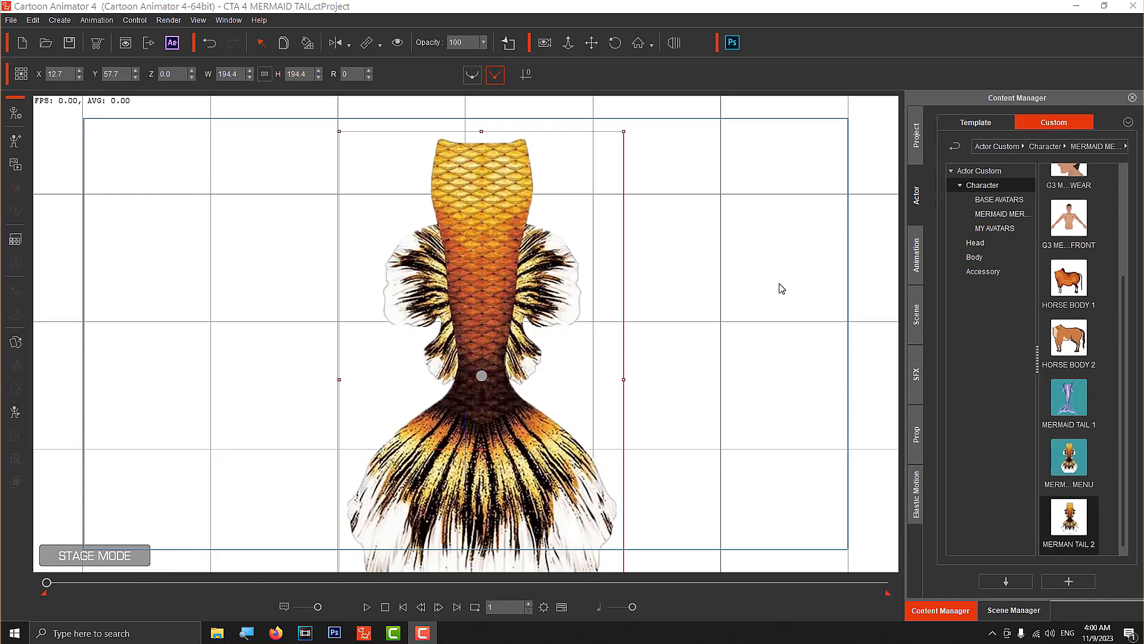
Step: Check the golden tail's Action Menu and view the source images in the MERMAID TAILS folder
right_click(507, 273)
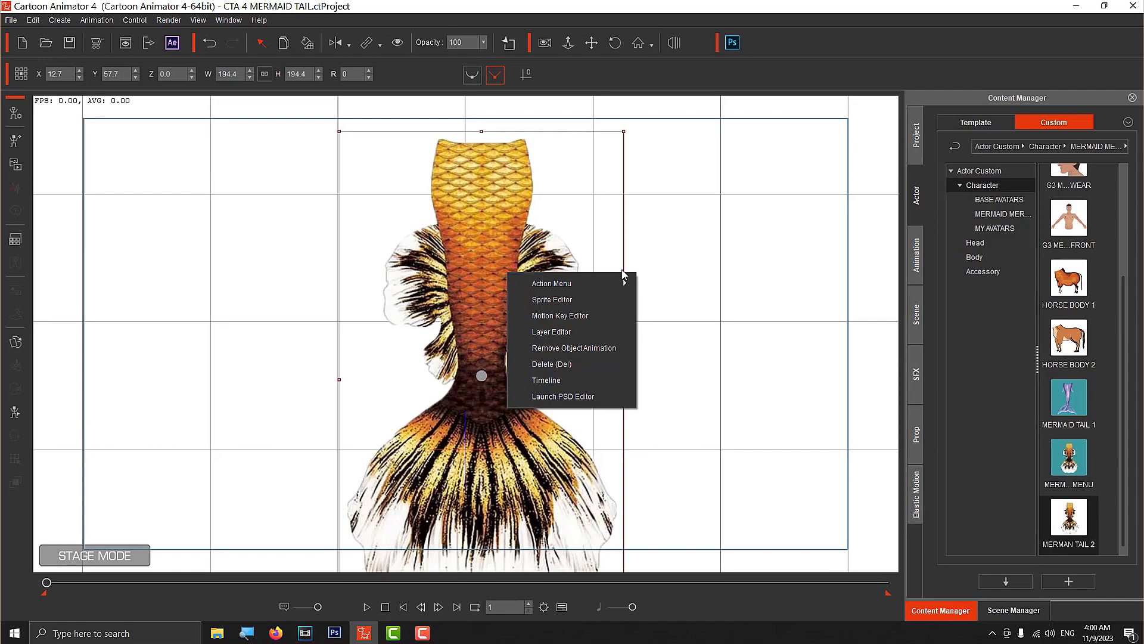
mouse_move(606, 285)
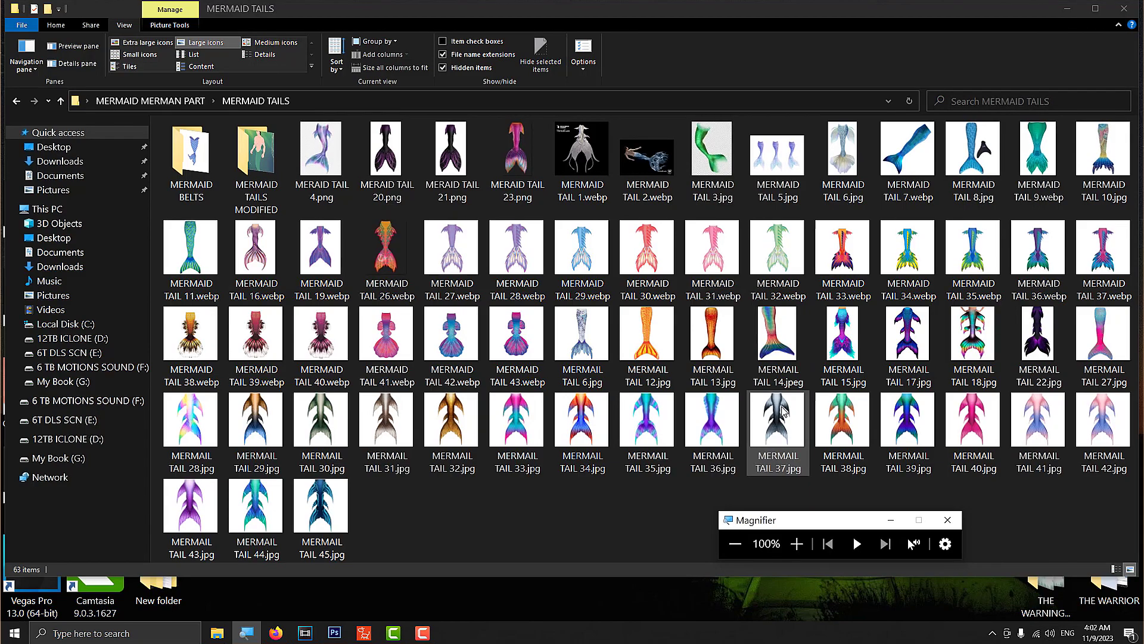
double_click(700, 17)
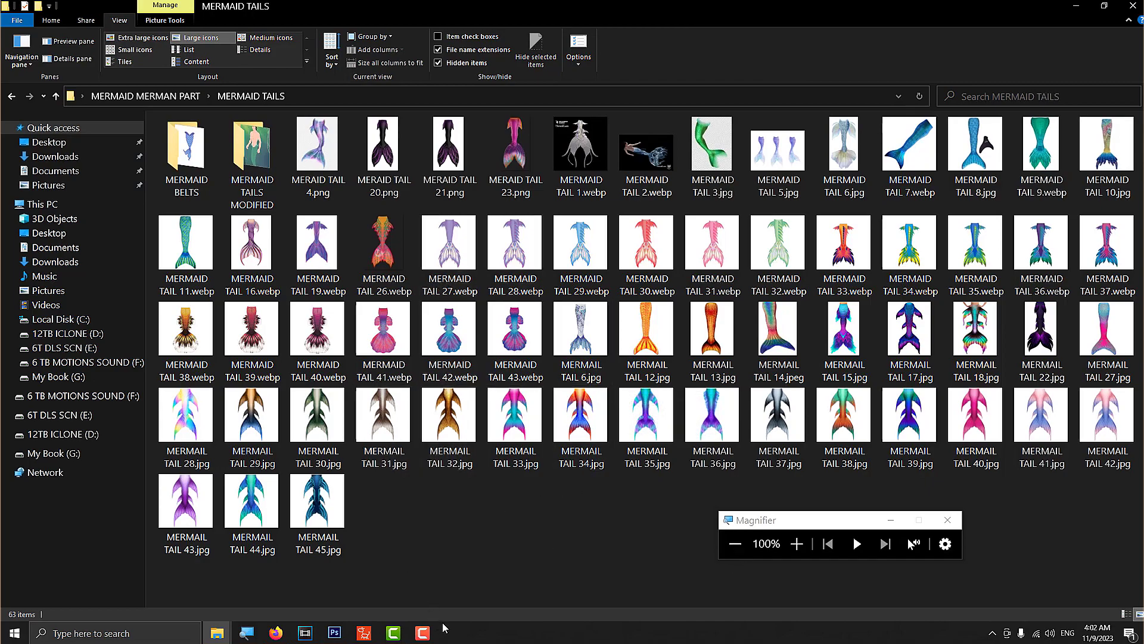
Step: Switch back to Cartoon Animator, open the golden tail in Composer mode, and launch its PSD in Photoshop at image scale 1.0
click(365, 633)
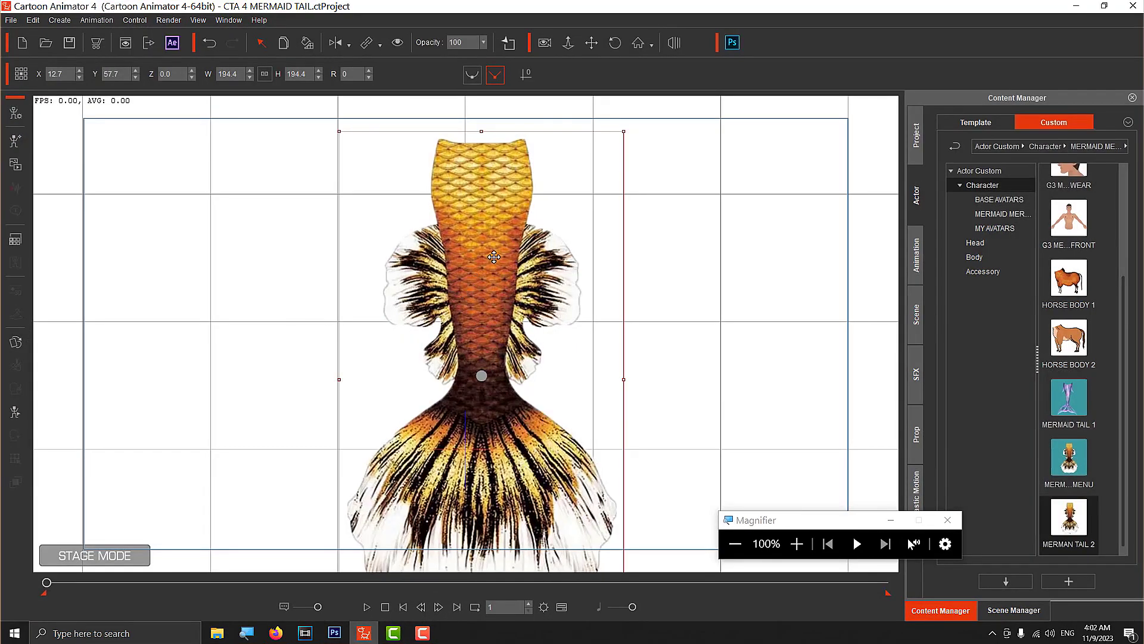
drag(473, 212, 469, 205)
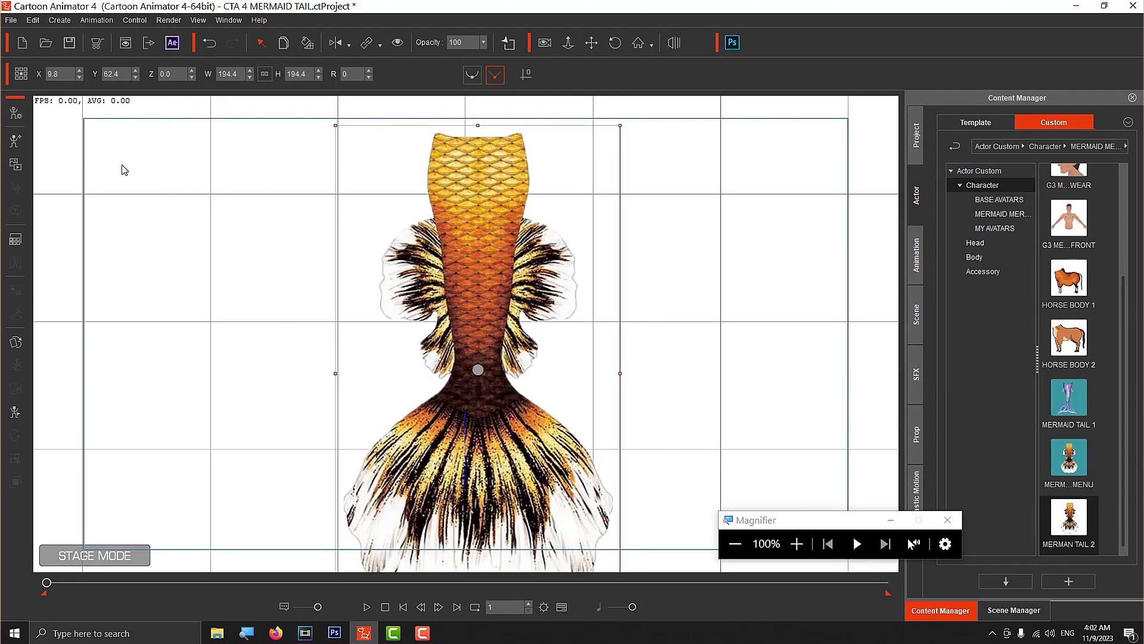
click(21, 122)
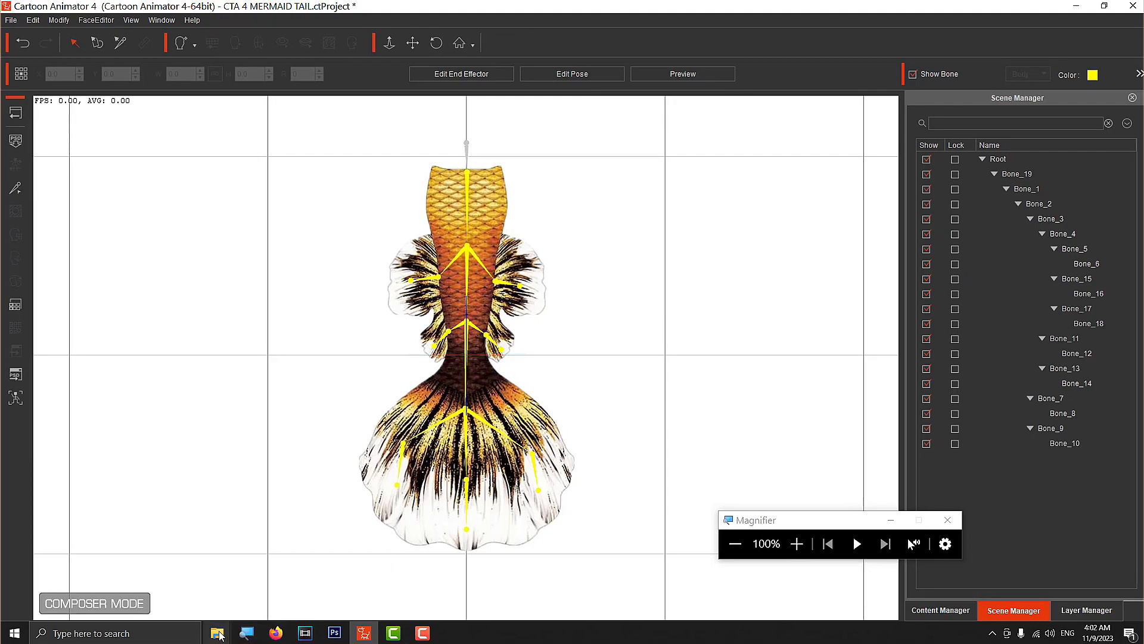
mouse_move(218, 637)
click(482, 292)
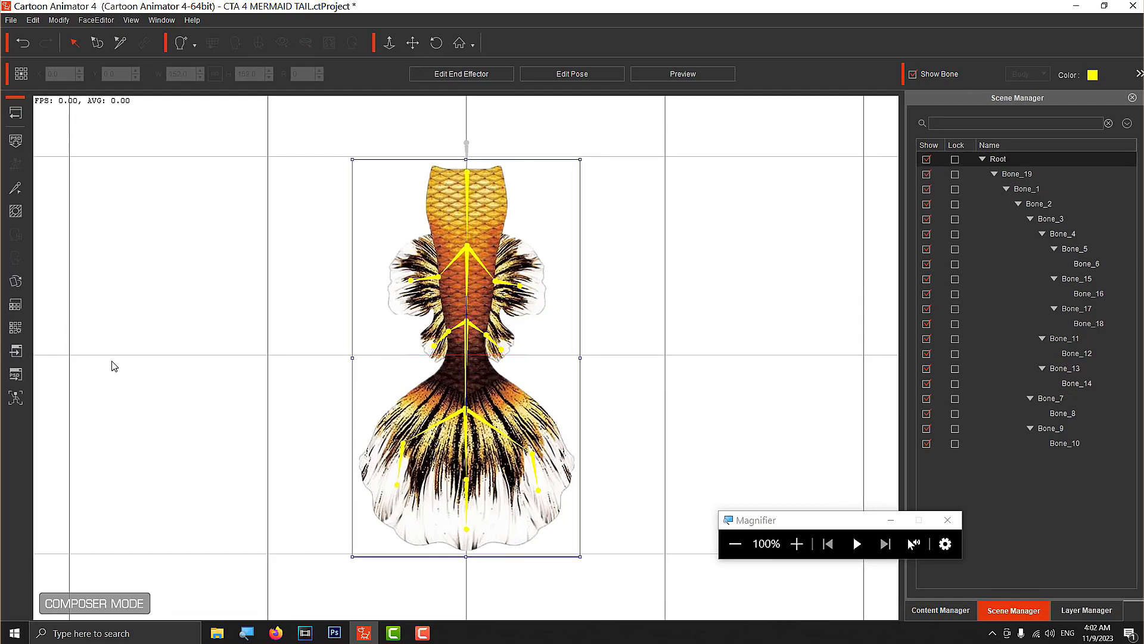
click(18, 375)
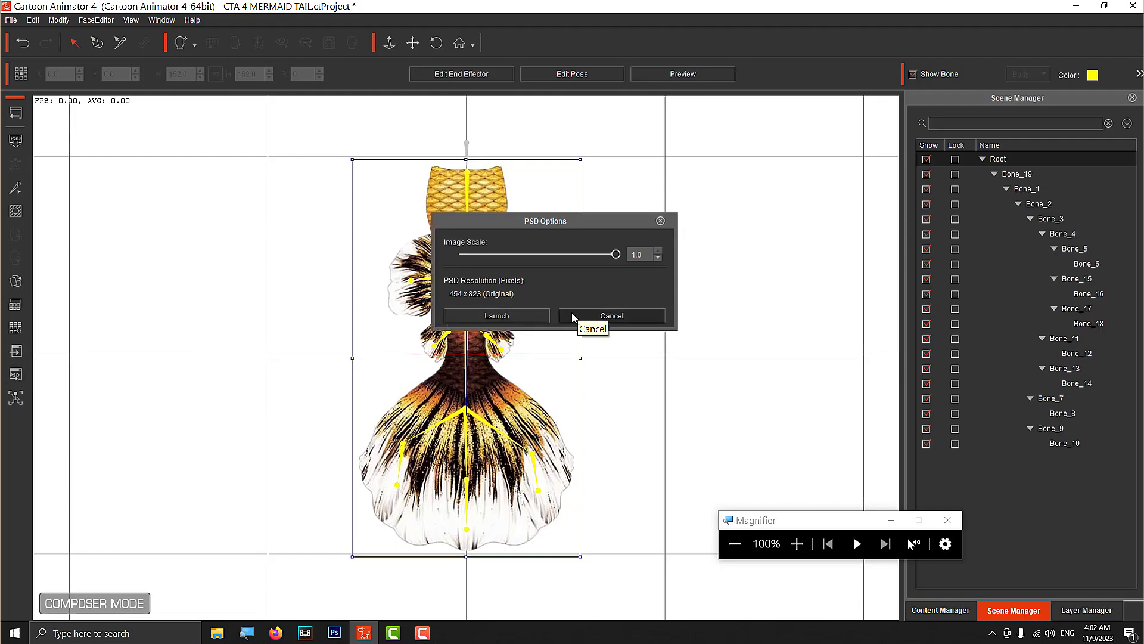
click(499, 316)
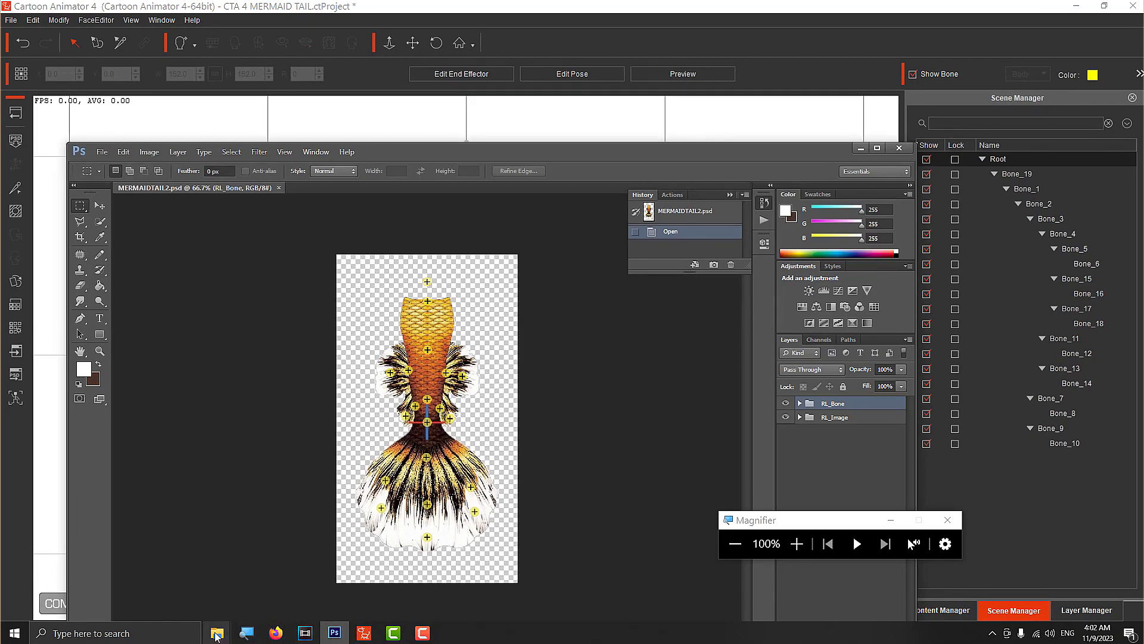
Step: Try to place MERAID TAIL 23.png from the MERMAID TAILS folder into MERMAIDTAIL2.psd
click(328, 593)
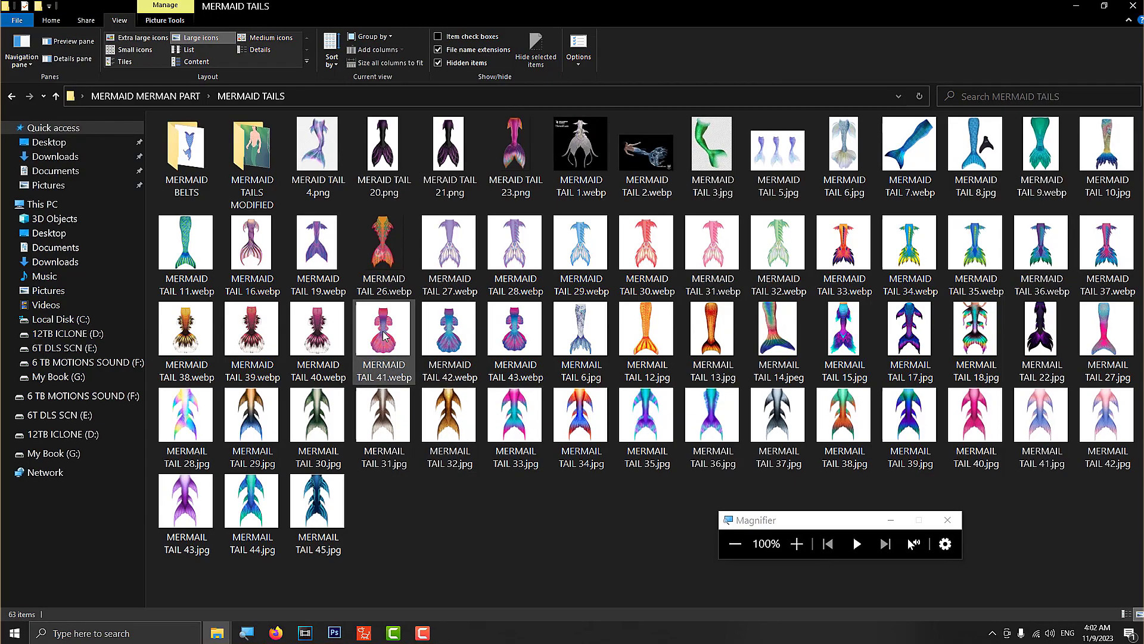
drag(384, 335, 471, 324)
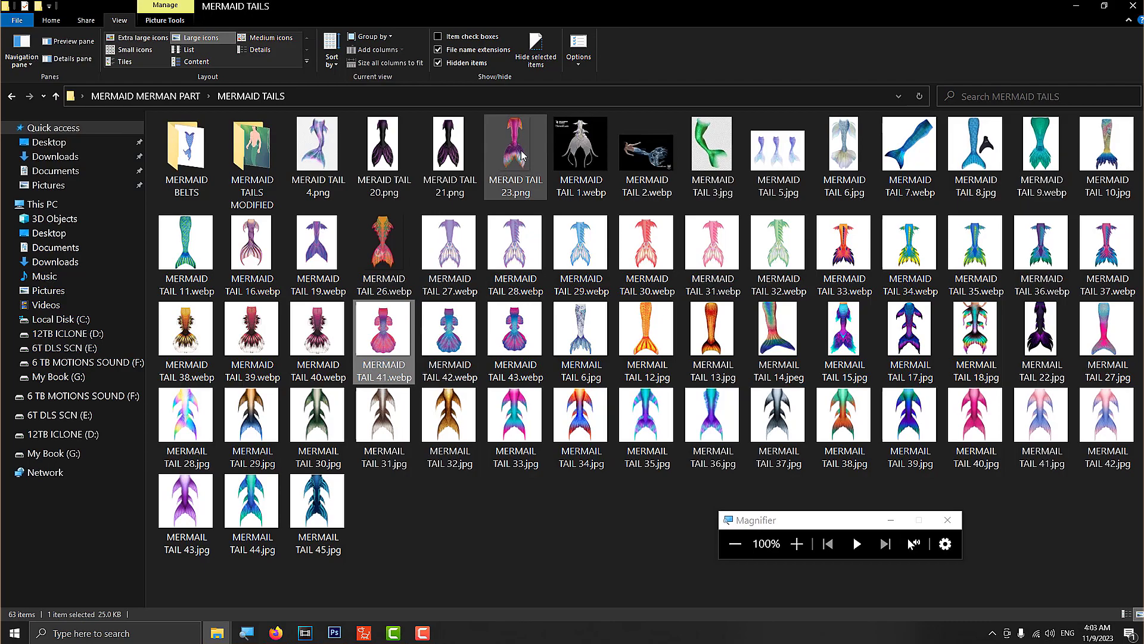
drag(522, 155, 602, 553)
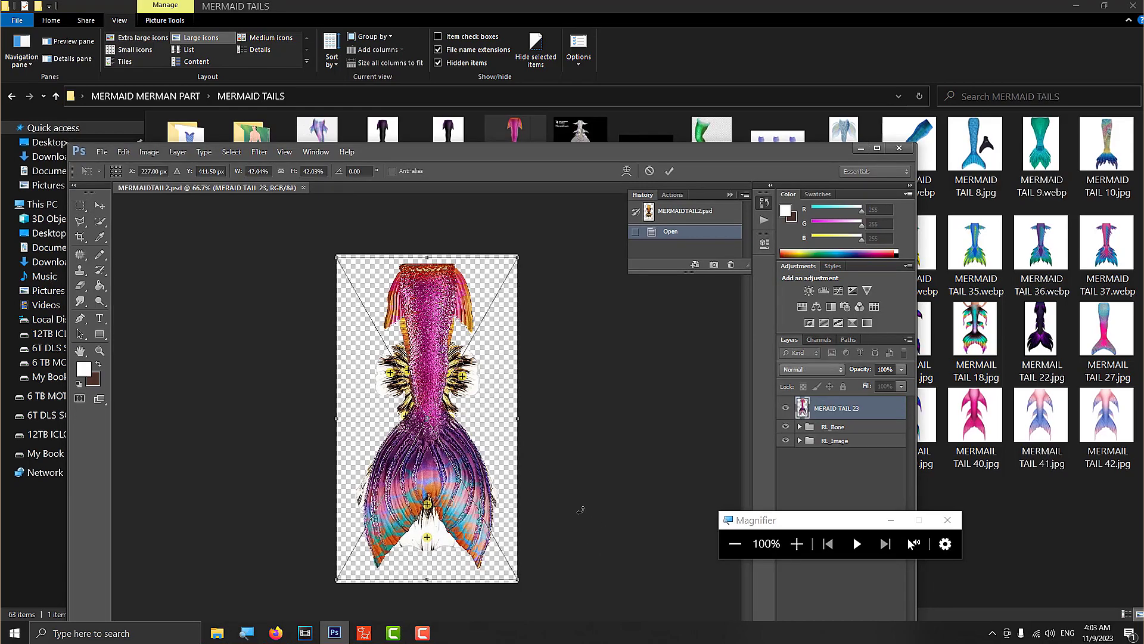
key(Escape)
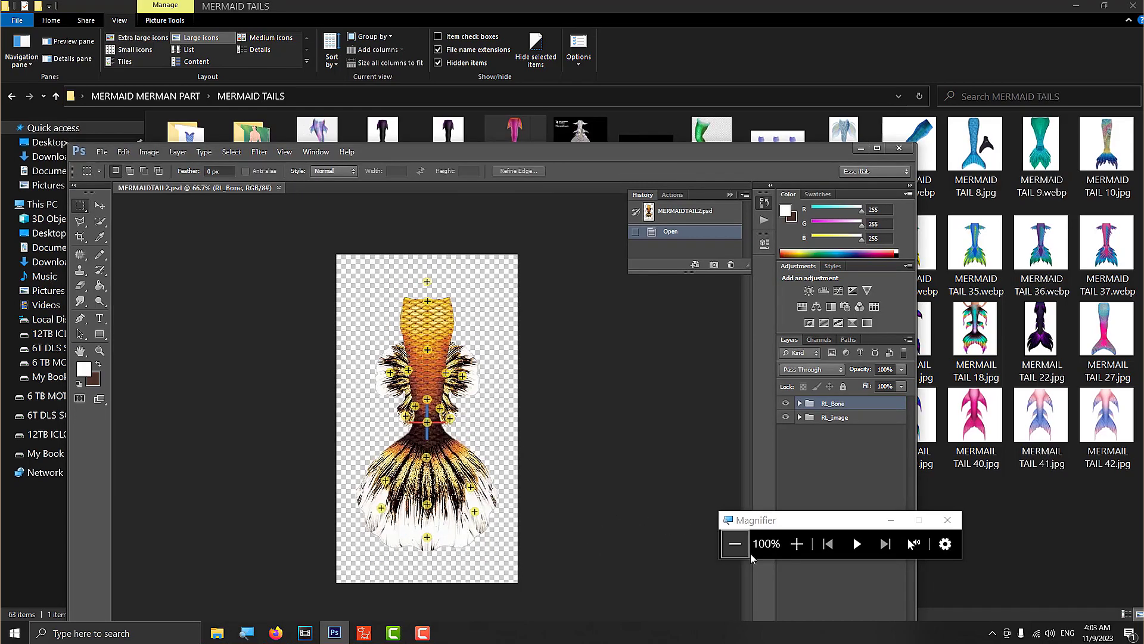
Step: Magnify the layer list and expand the RL_Image and Root groups to select the MERMAID TAIL 2 layer
click(797, 545)
click(797, 545)
click(797, 545)
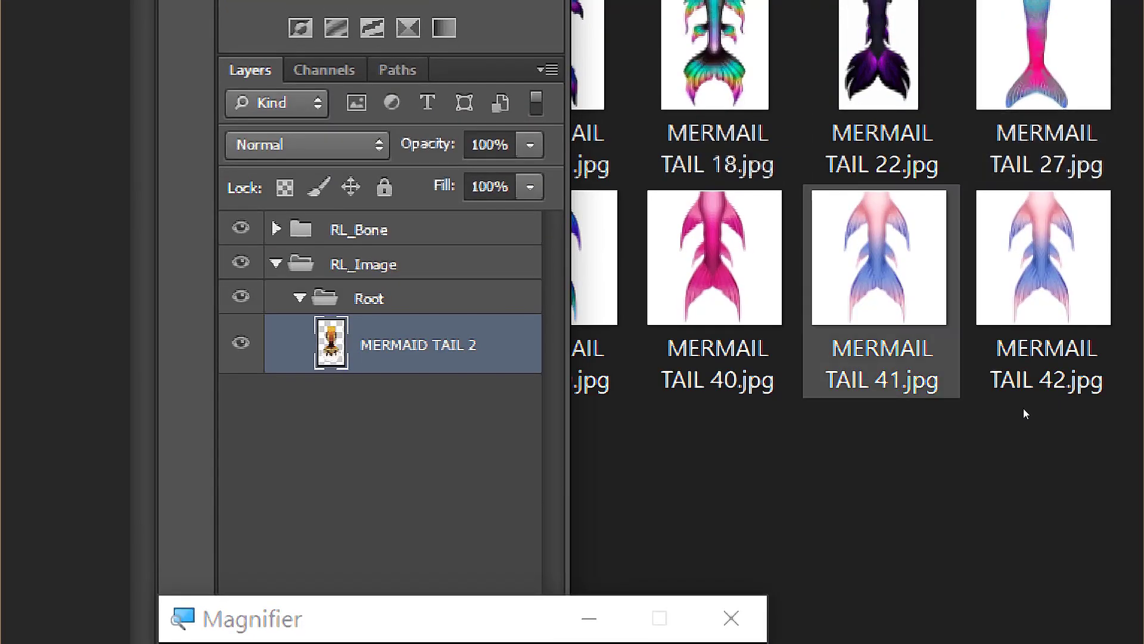
Step: Place MERAID TAIL 23.png from the MERMAID TAILS folder into MERMAIDTAIL2.psd, above the MERMAID TAIL 2 layer, and commit the placement
click(956, 58)
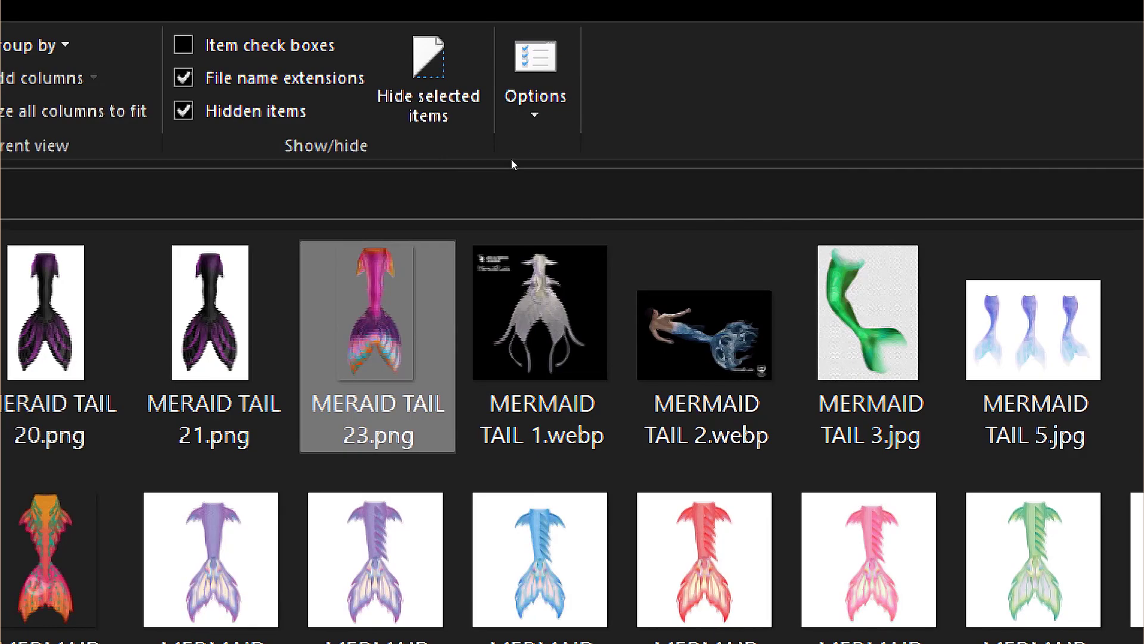
drag(510, 159, 490, 352)
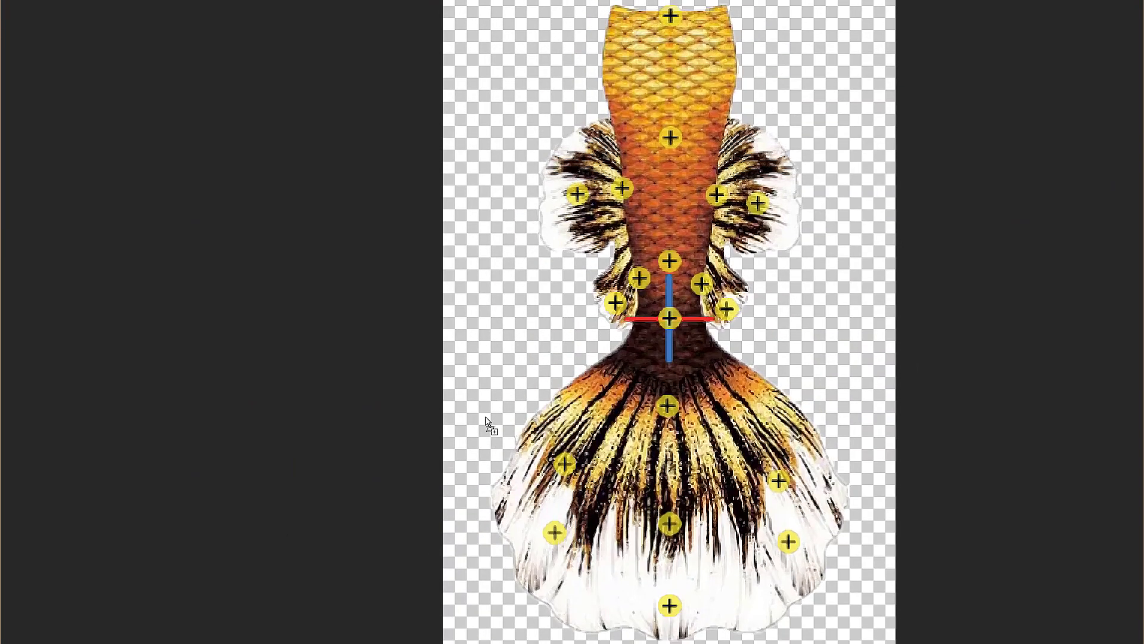
drag(485, 417, 430, 439)
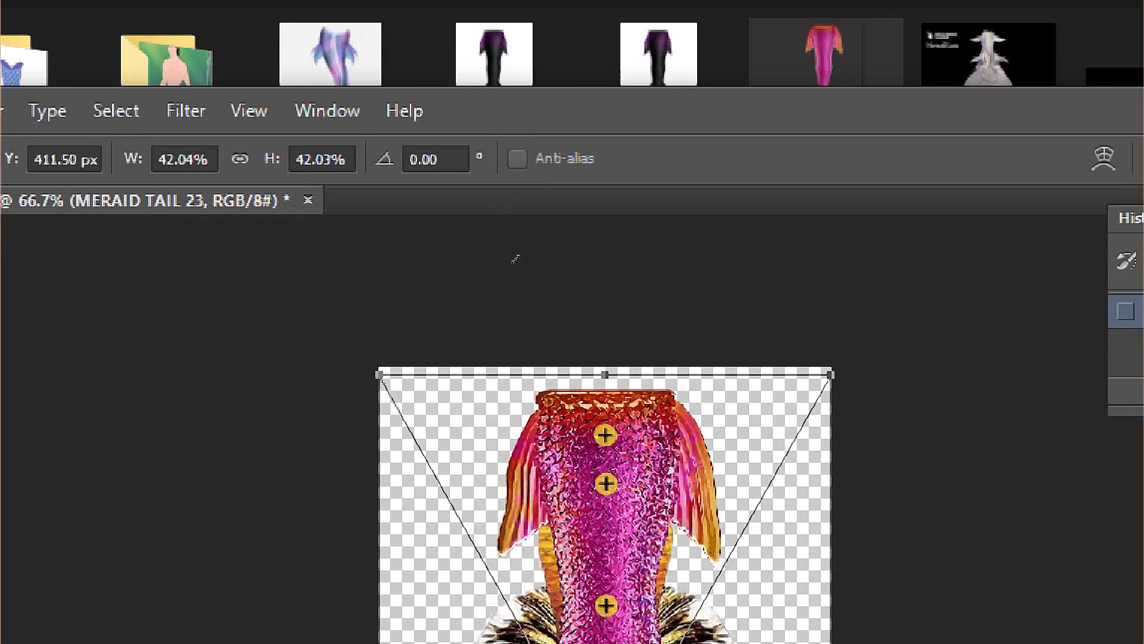
drag(519, 258, 516, 285)
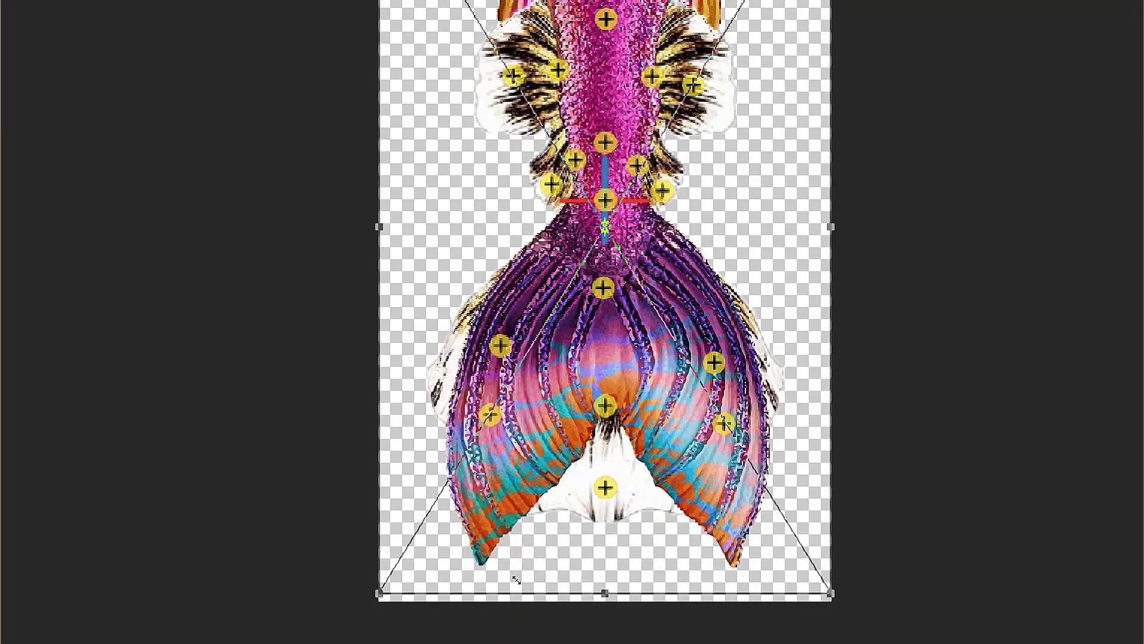
mouse_move(515, 579)
mouse_down()
mouse_move(514, 595)
mouse_move(516, 576)
mouse_up()
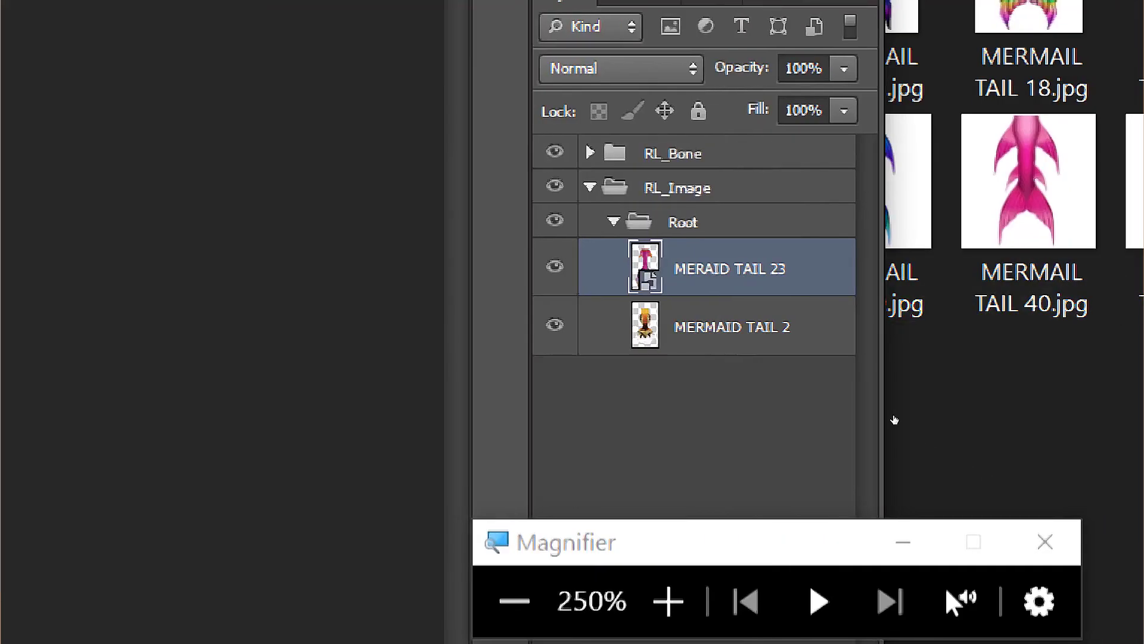
Step: Copy the name of the MERMAID TAIL 2 layer and delete that original tail layer
key(alt+bracketleft)
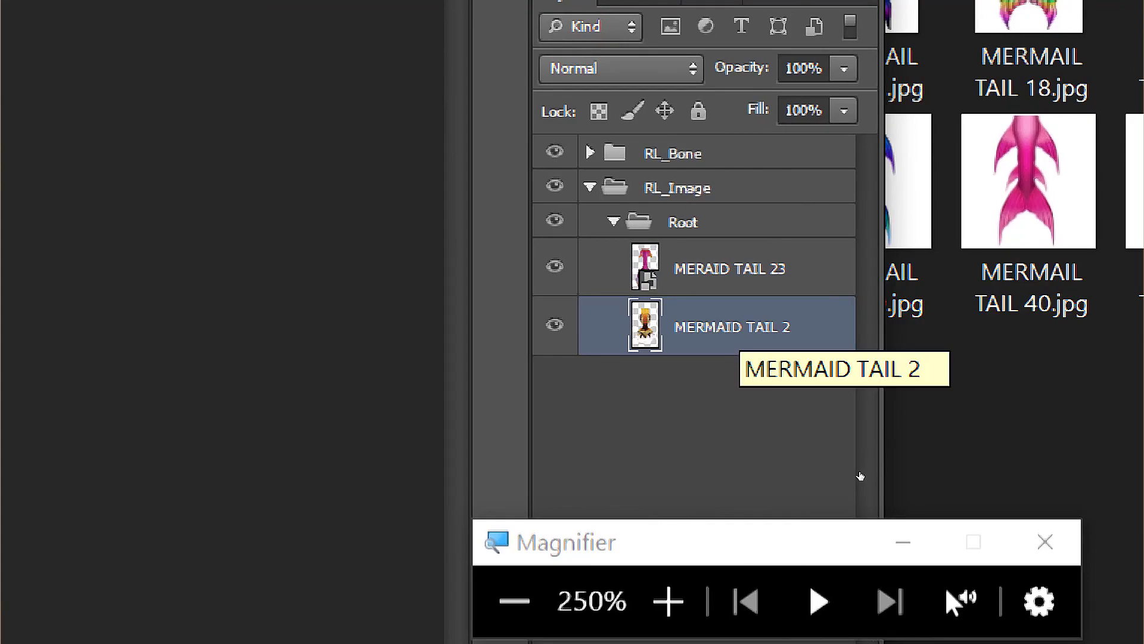
double_click(733, 327)
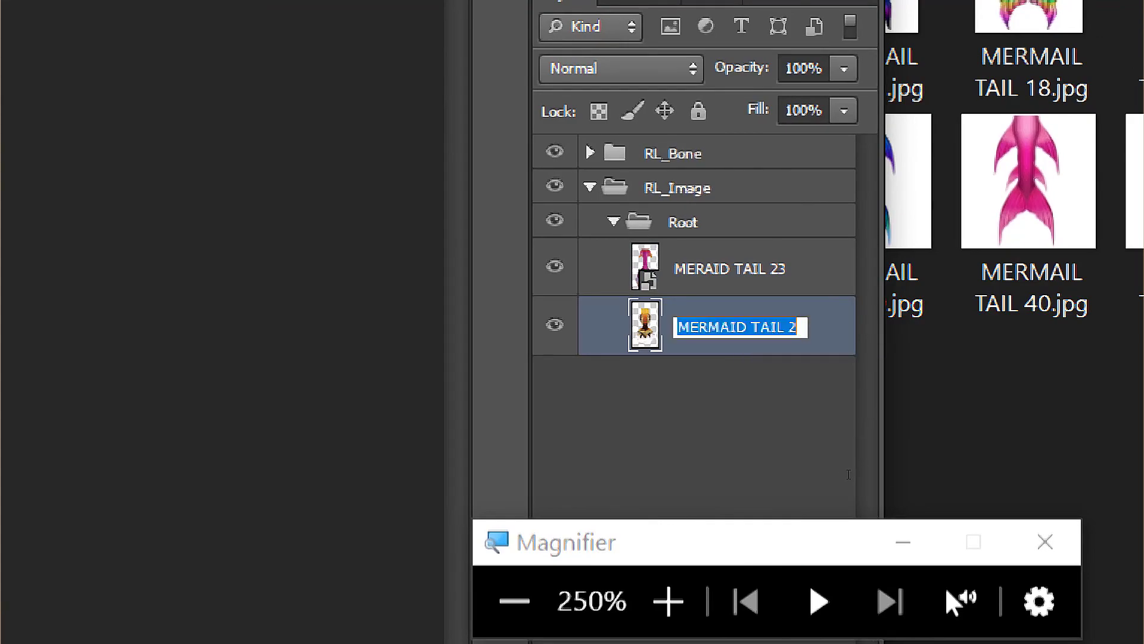
right_click(706, 327)
click(788, 469)
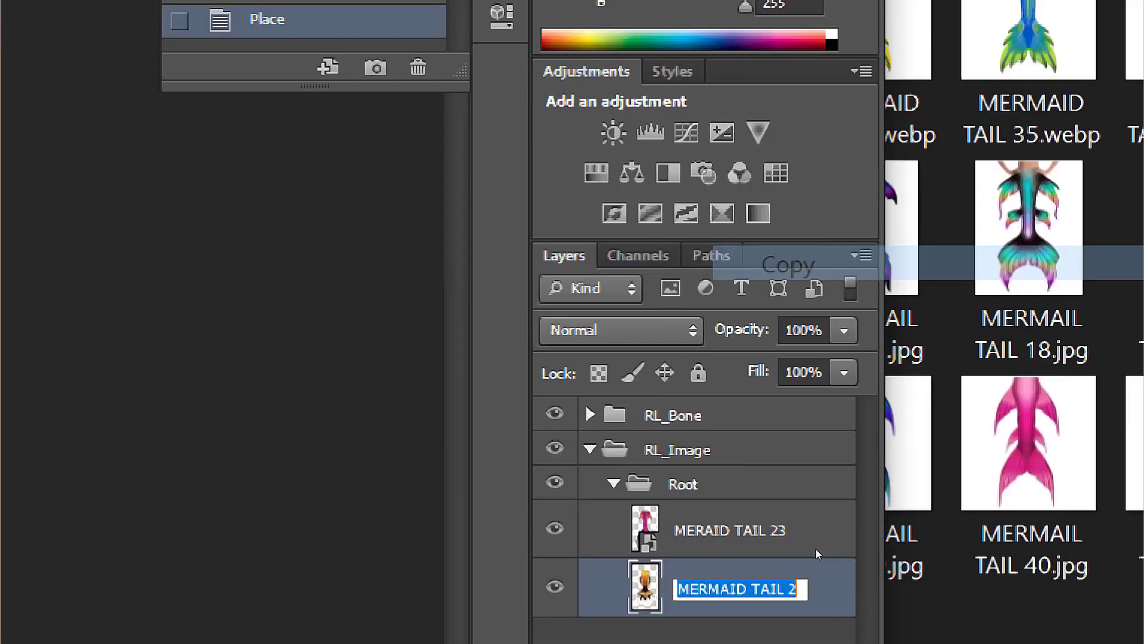
key(Return)
key(Delete)
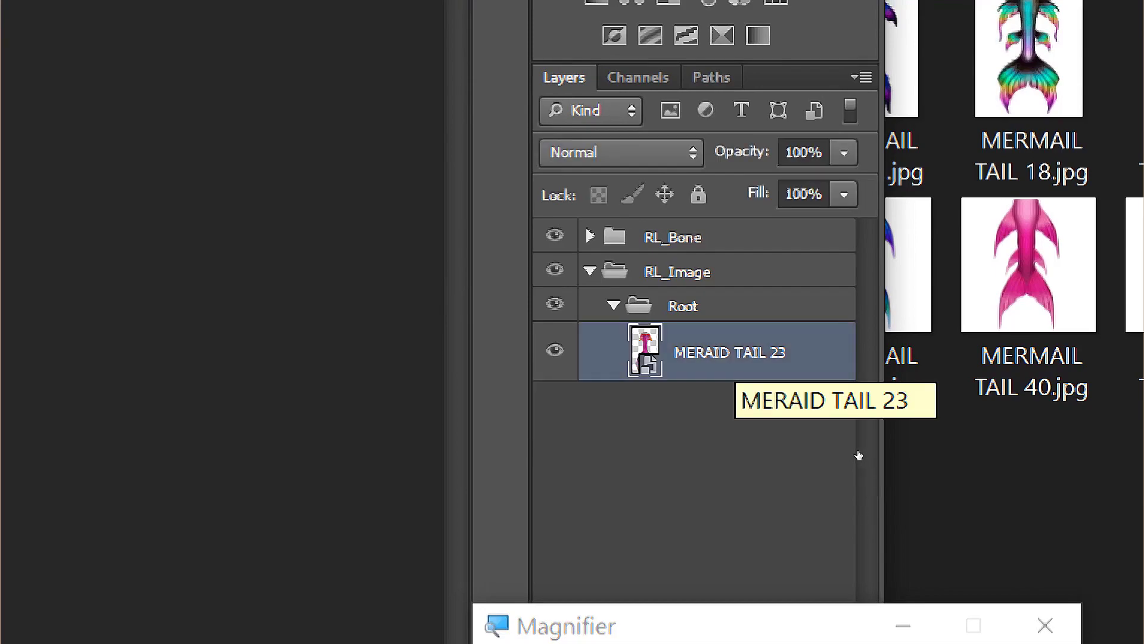
Step: Rename the MERAID TAIL 23 layer with the copied name MERMAID TAIL 2
double_click(730, 353)
right_click(735, 352)
key(Down)
key(Down)
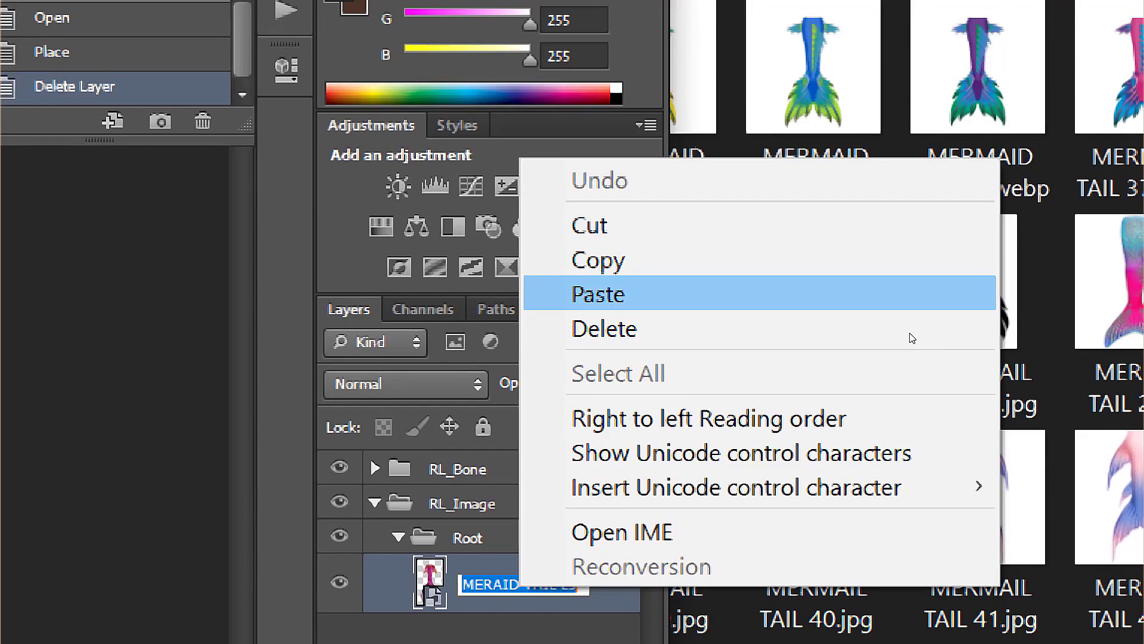
key(Return)
key(Return)
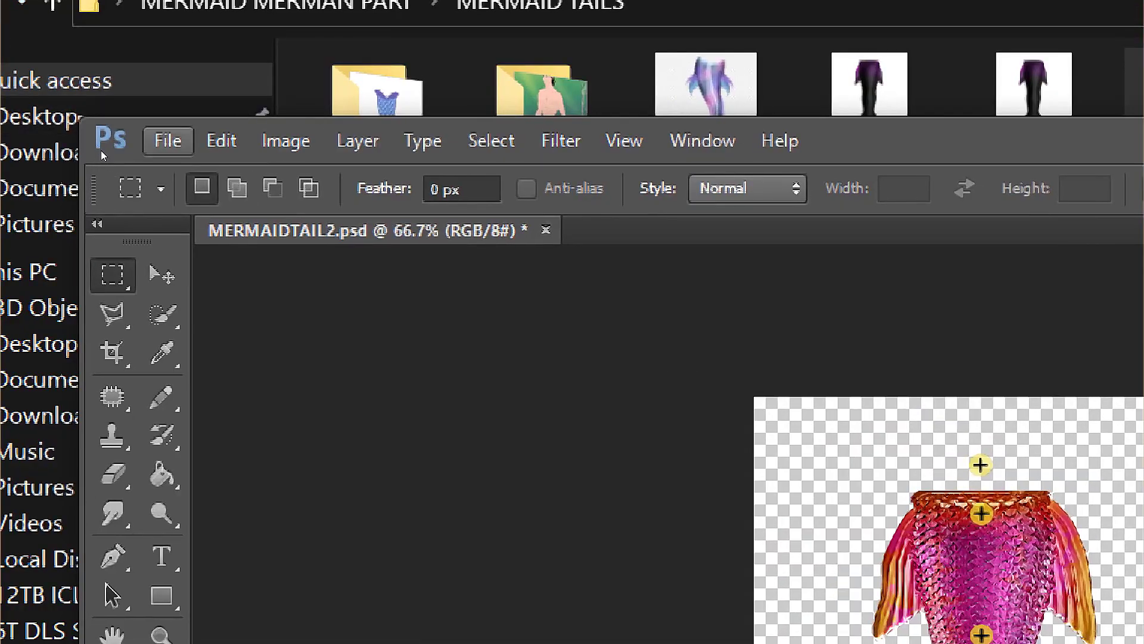
Step: Save the modified MERMAIDTAIL2.psd under its existing name
key(alt+f)
key(Down)
key(Up)
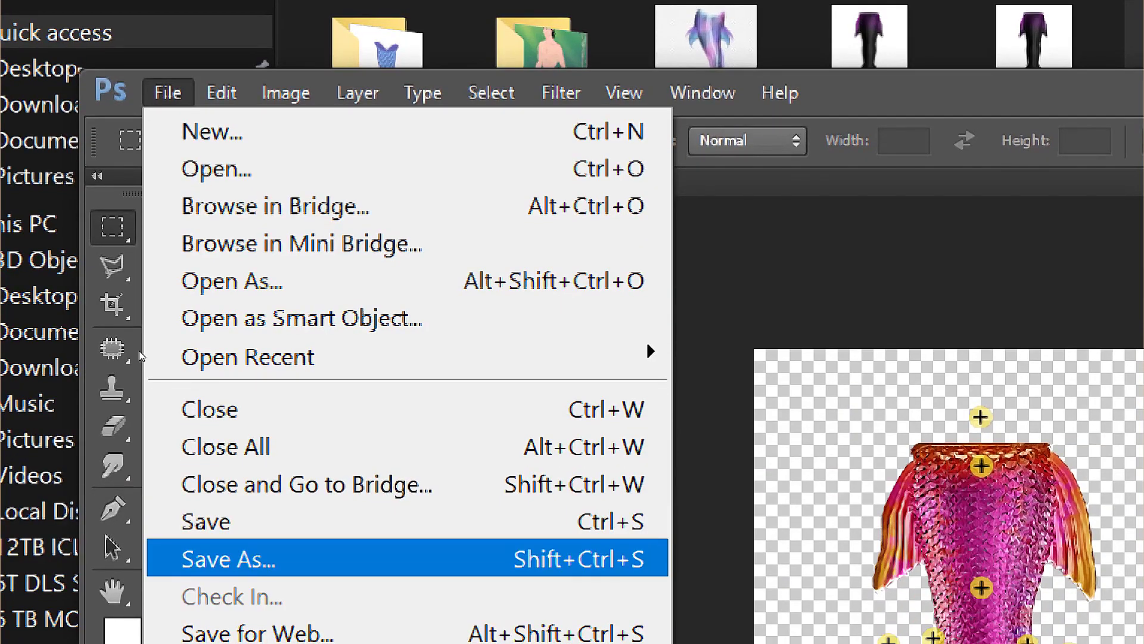
key(Up)
key(Return)
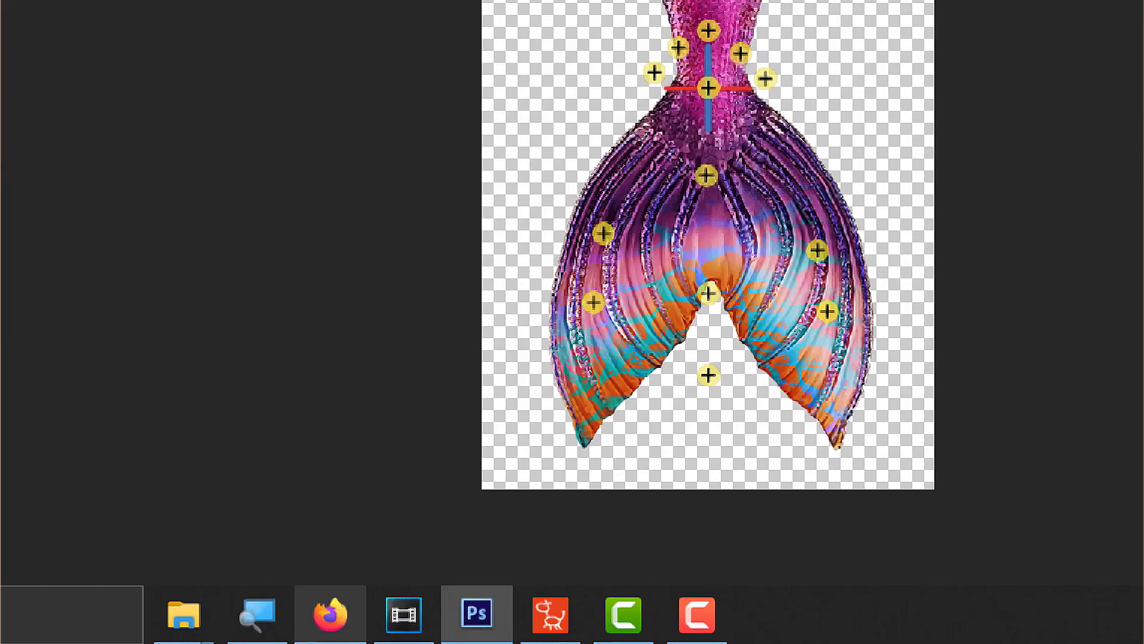
Step: Switch to Cartoon Animator, return the updated tail from Composer to Stage mode, and reset the screen magnification
click(550, 614)
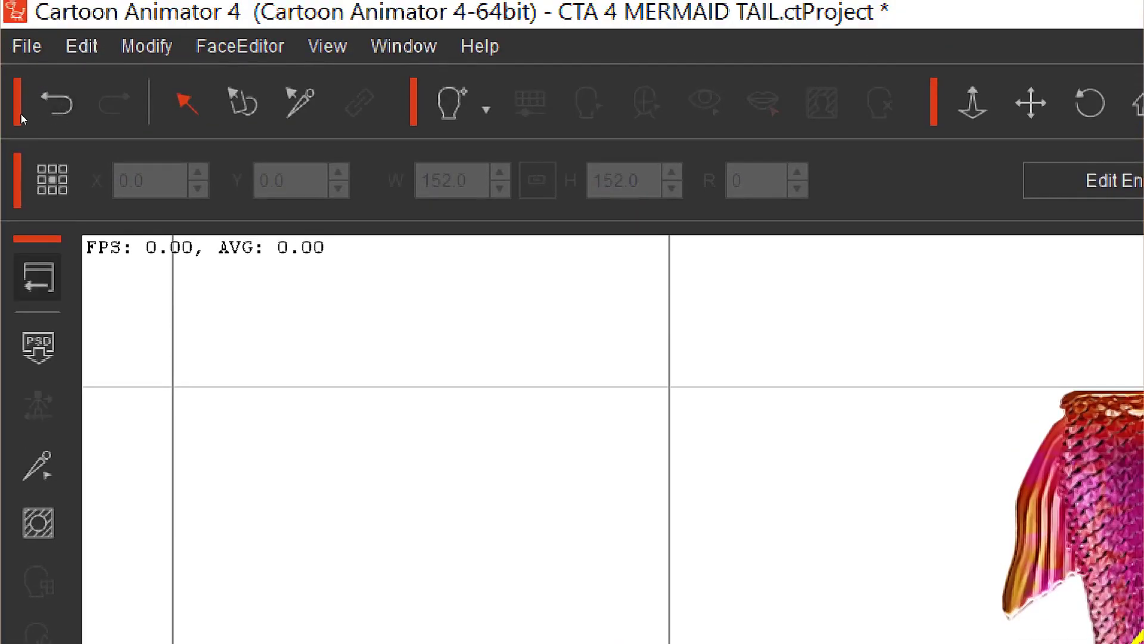
click(38, 277)
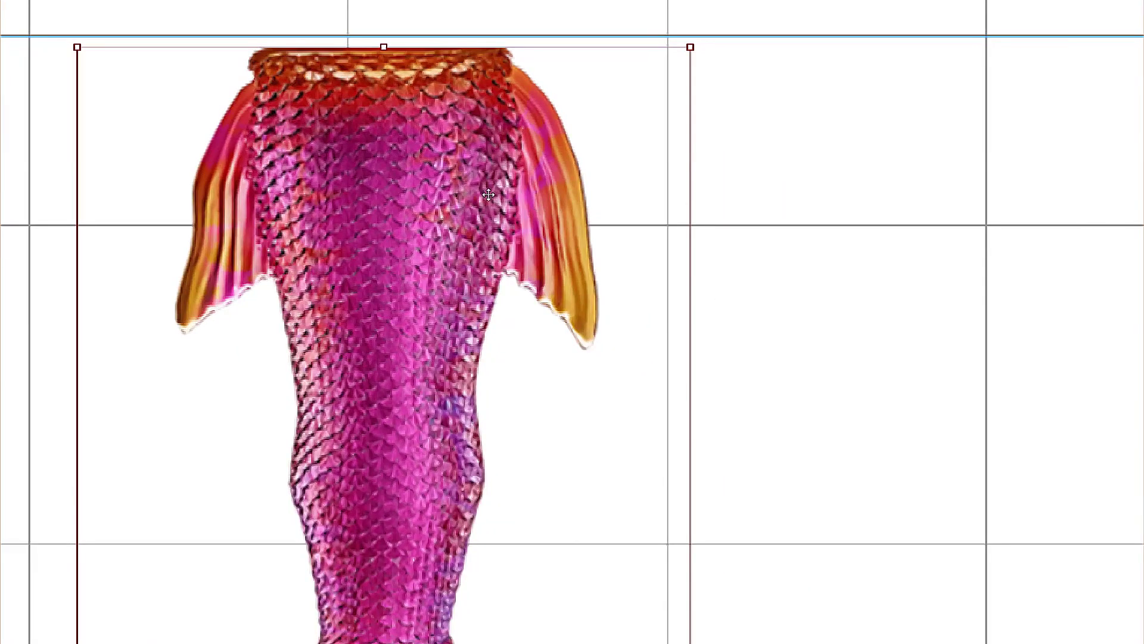
right_click(480, 399)
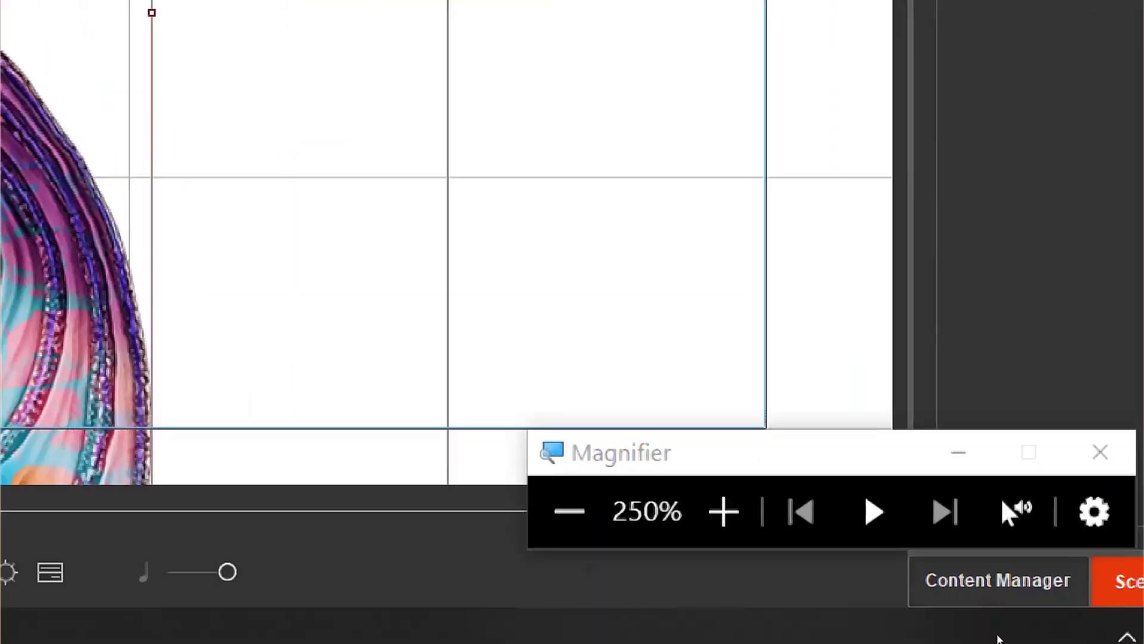
click(569, 511)
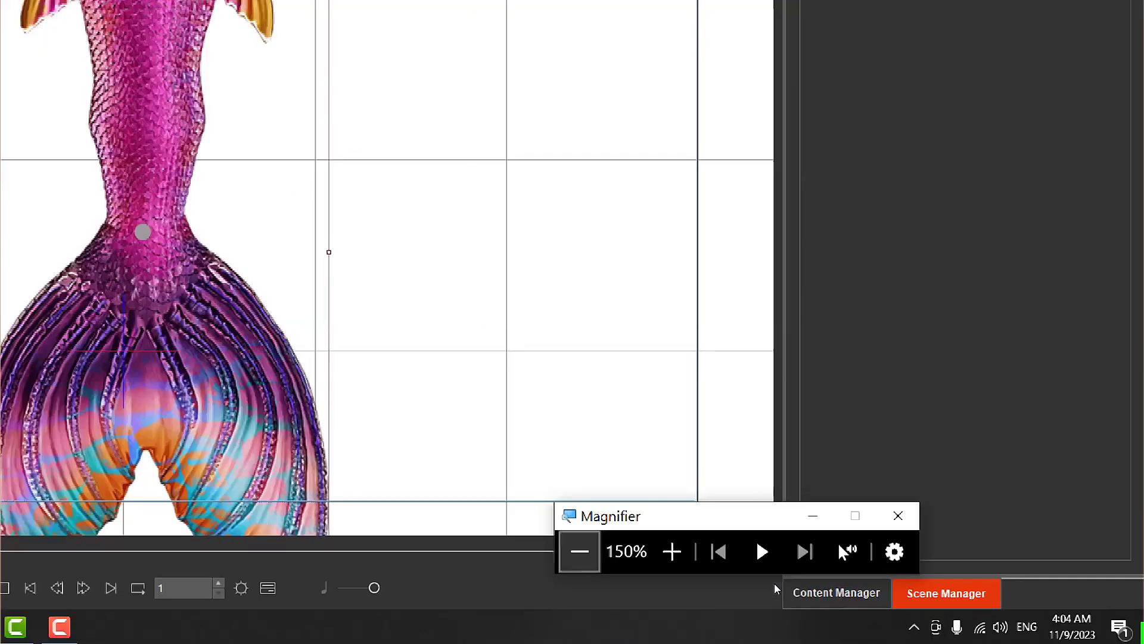
click(569, 511)
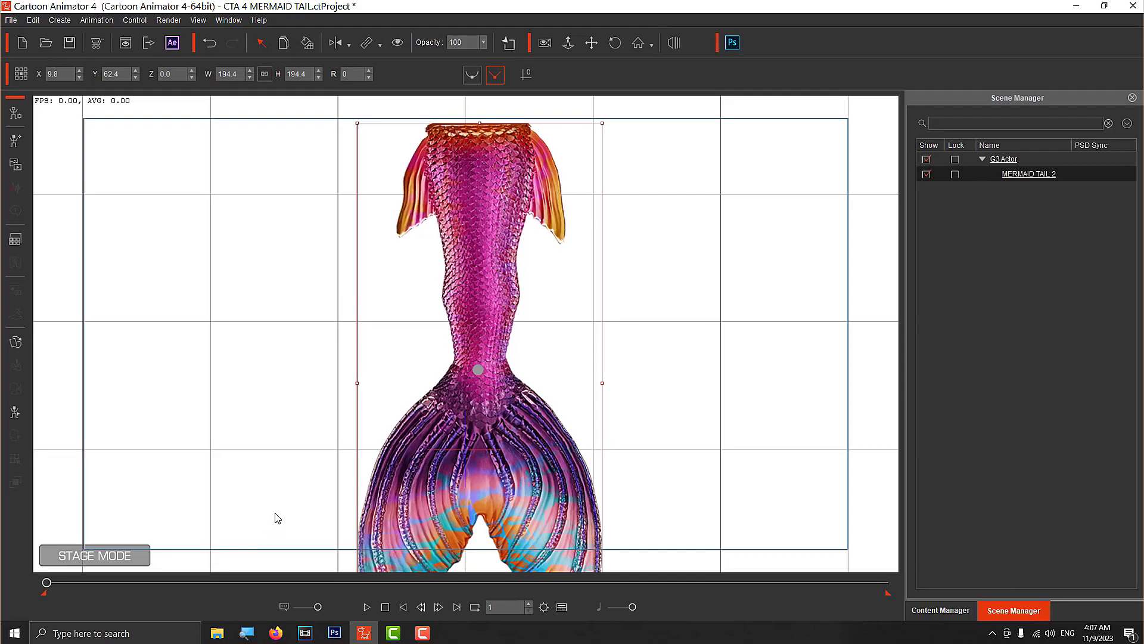
Step: Apply MERMAID TAIL 2 GOLDEN - MOTION 3.ctBPerform from the MERMAID TAIL FLAPPING 1 folder to the pink tail and play it
click(217, 632)
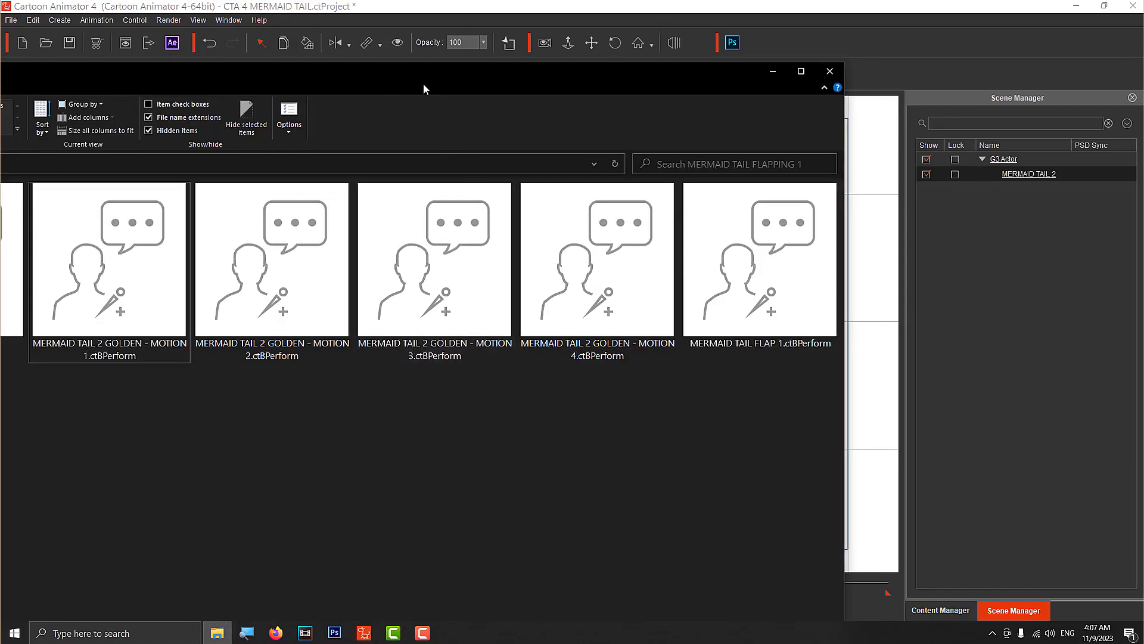
click(458, 315)
drag(438, 86, 603, 407)
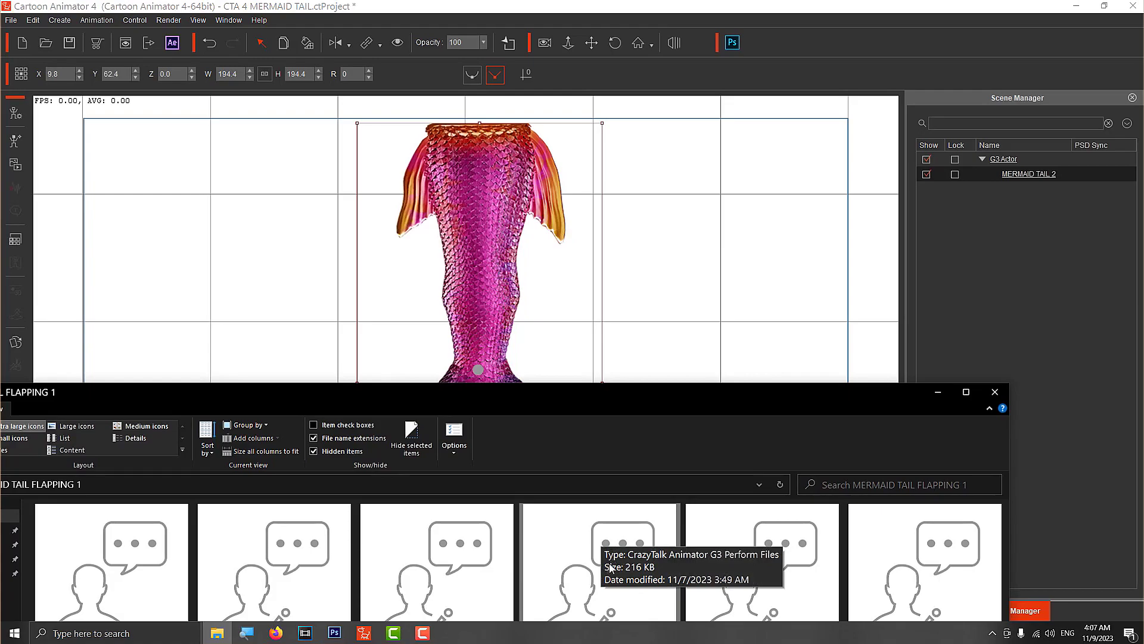
drag(609, 556, 489, 266)
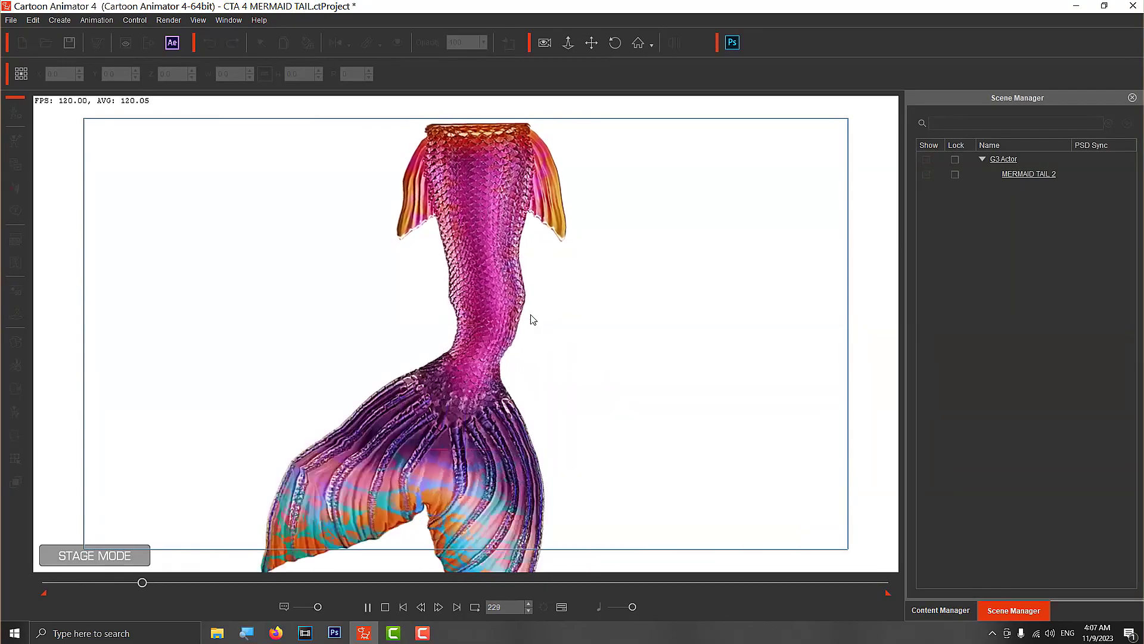
key(space)
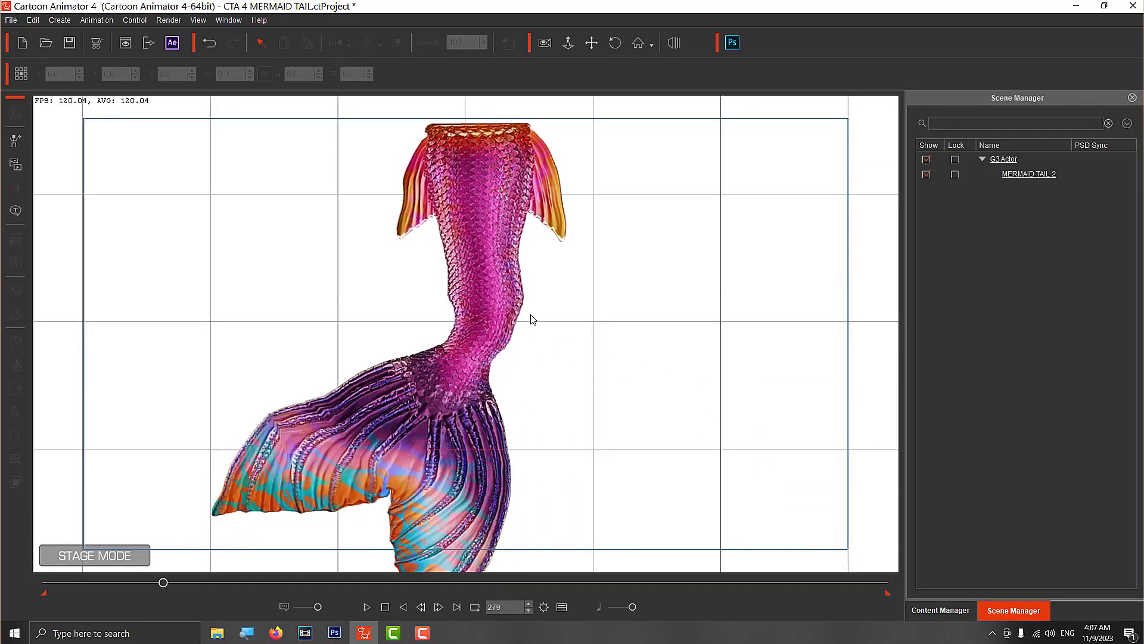
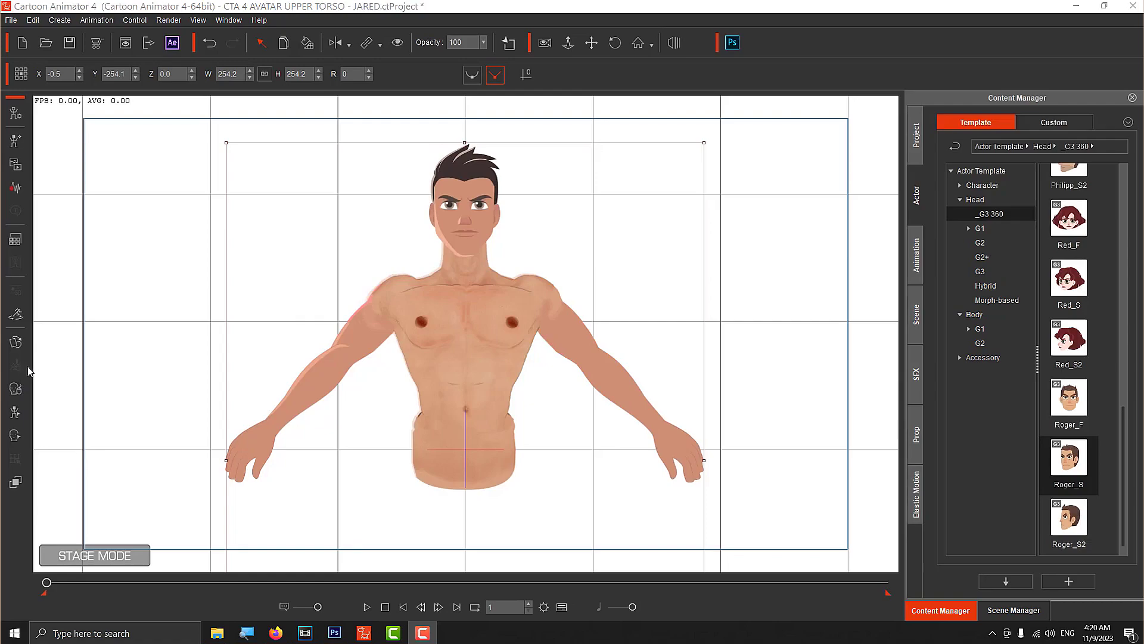
Step: Open the merman torso in Composer mode and bring up Render Style beside the character
click(462, 347)
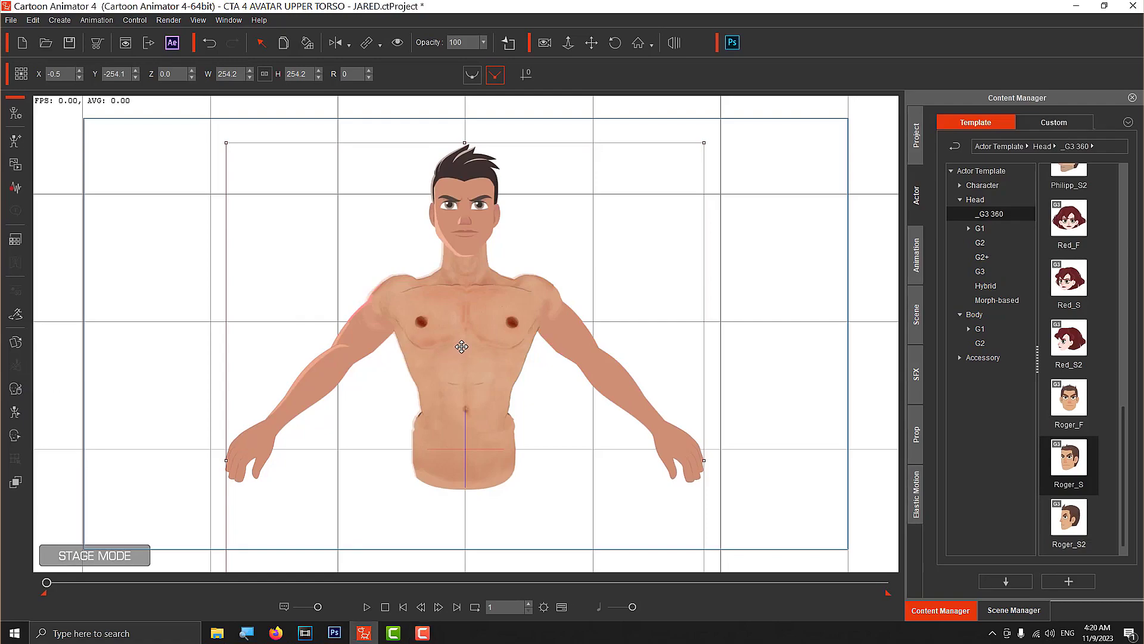
click(24, 124)
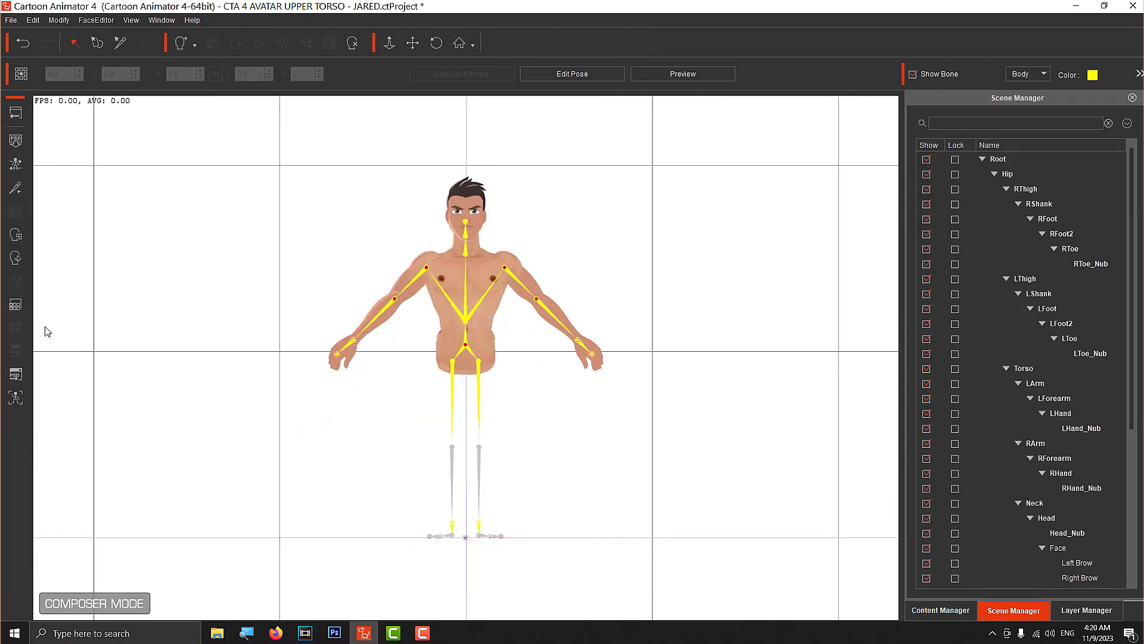
click(20, 306)
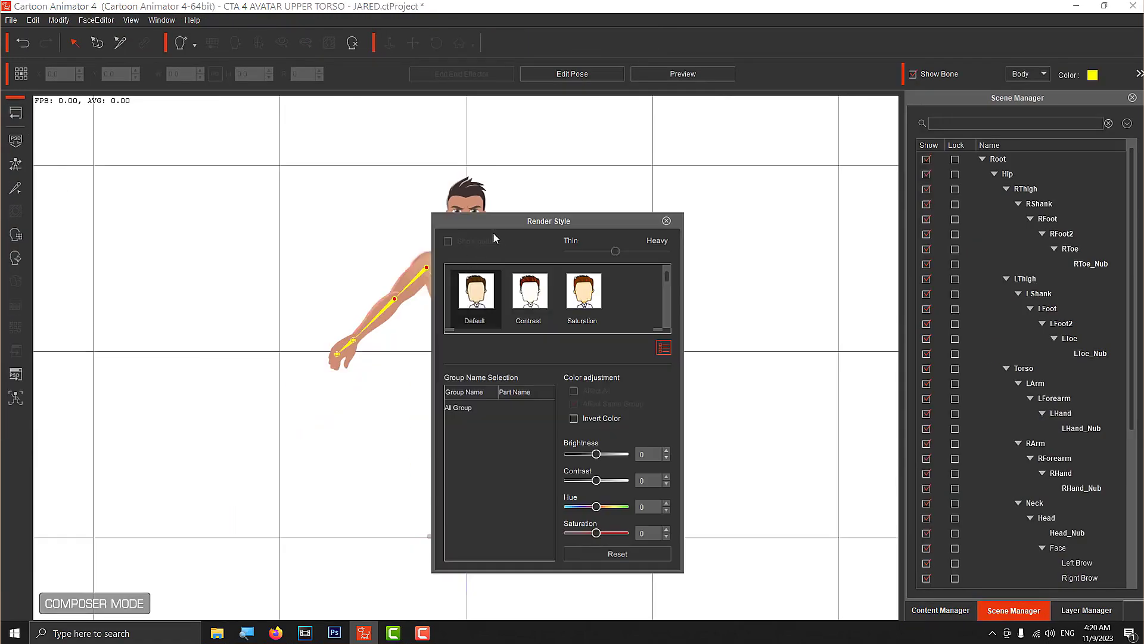
drag(527, 224, 780, 201)
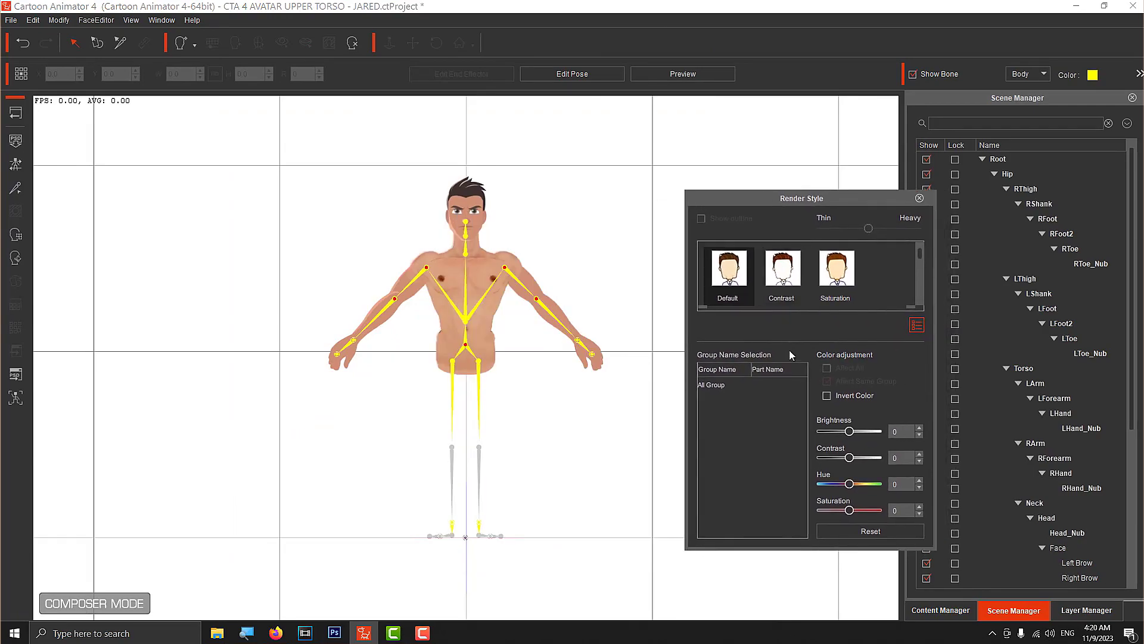
Step: Darken the whole merman by setting Brightness to -29, then return to Stage mode with the character selected
click(850, 433)
drag(849, 431, 845, 434)
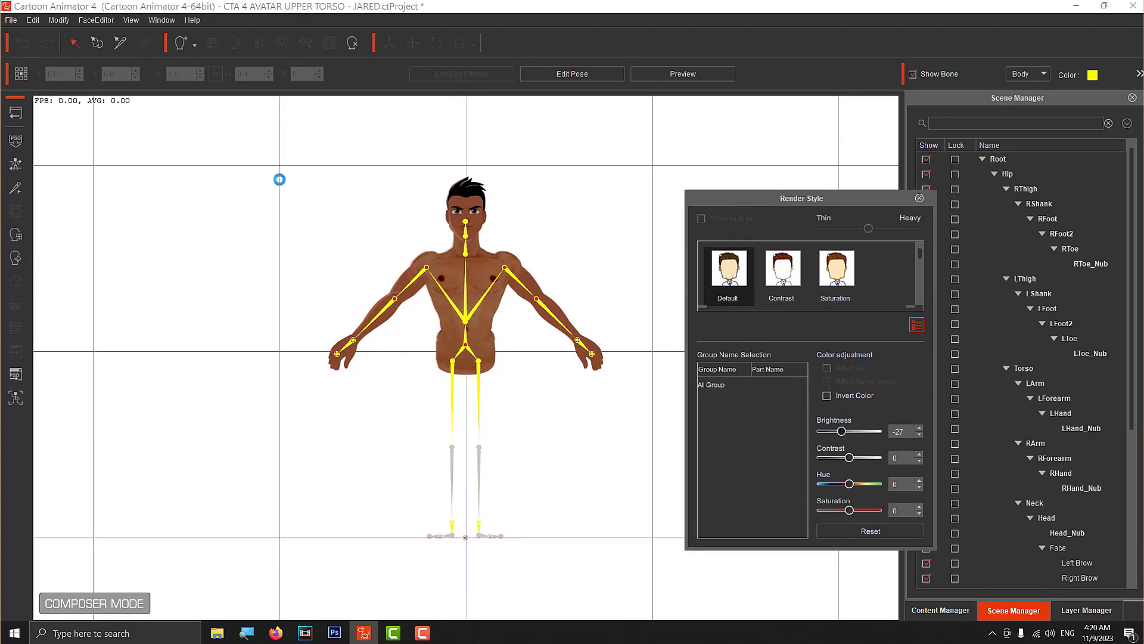
drag(871, 199, 820, 216)
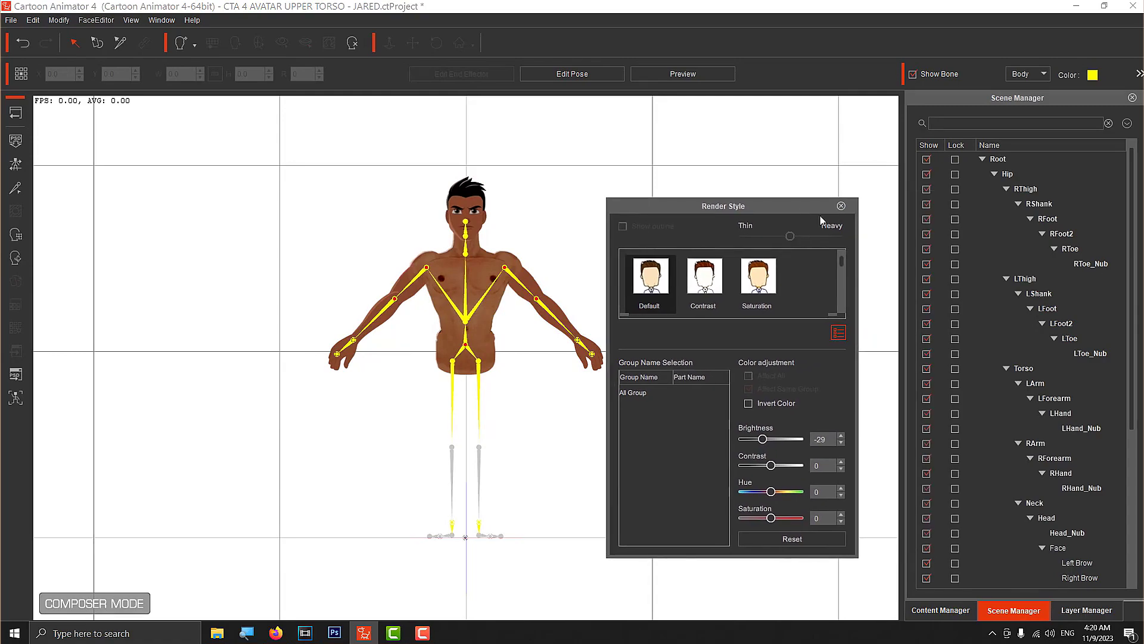
click(840, 206)
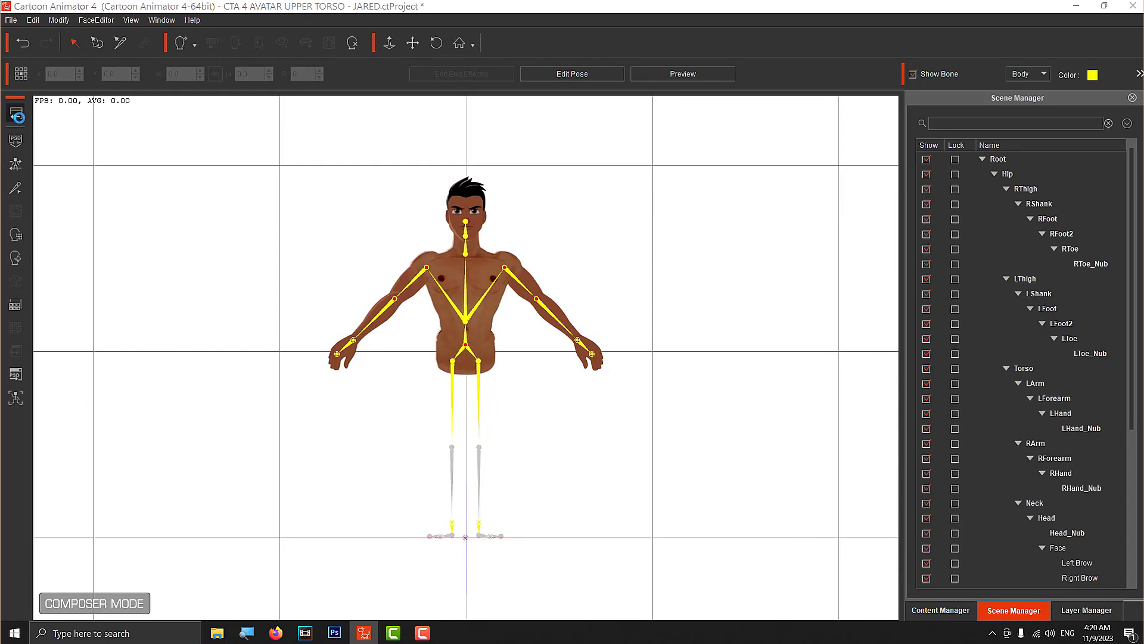
click(18, 115)
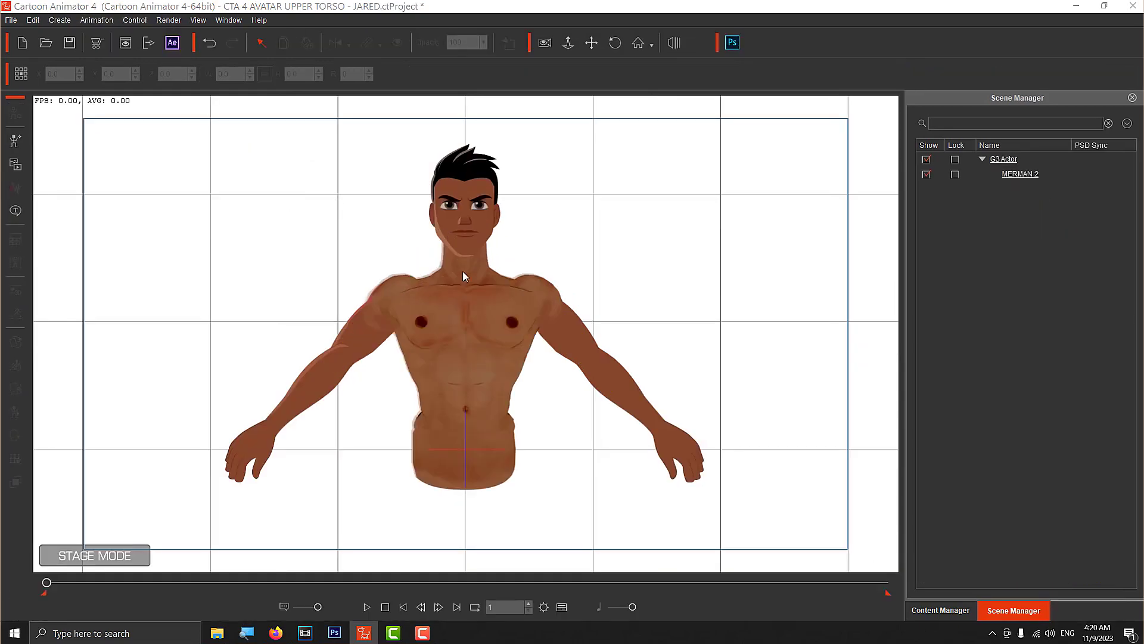
click(475, 334)
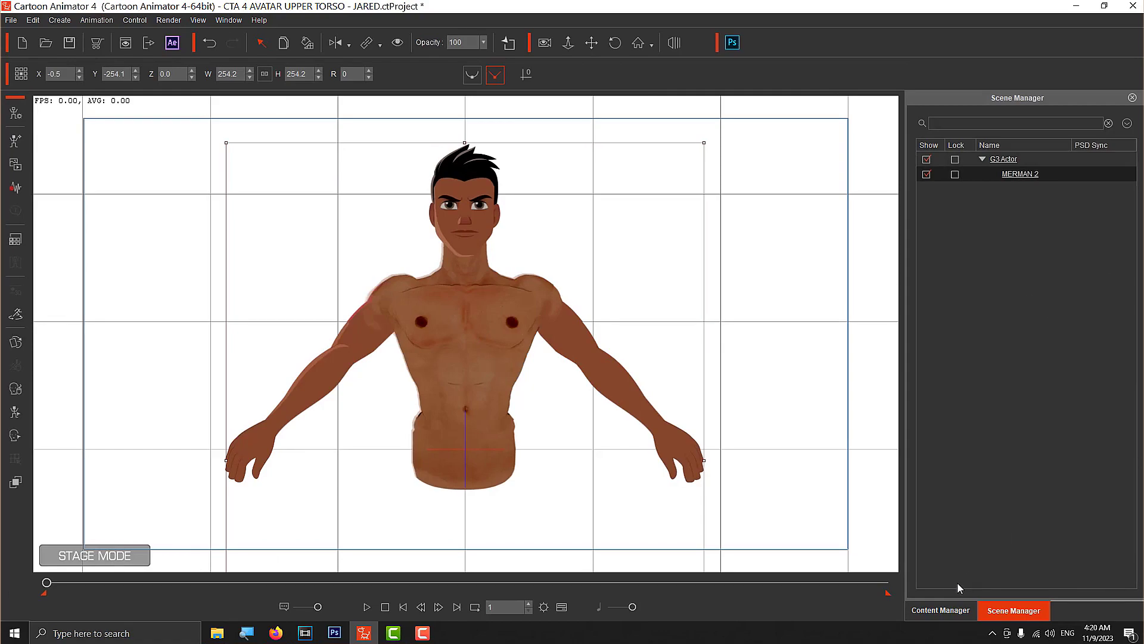
Step: Show the actor head templates for the merman and magnify the screen to 275% for a closer look
click(940, 610)
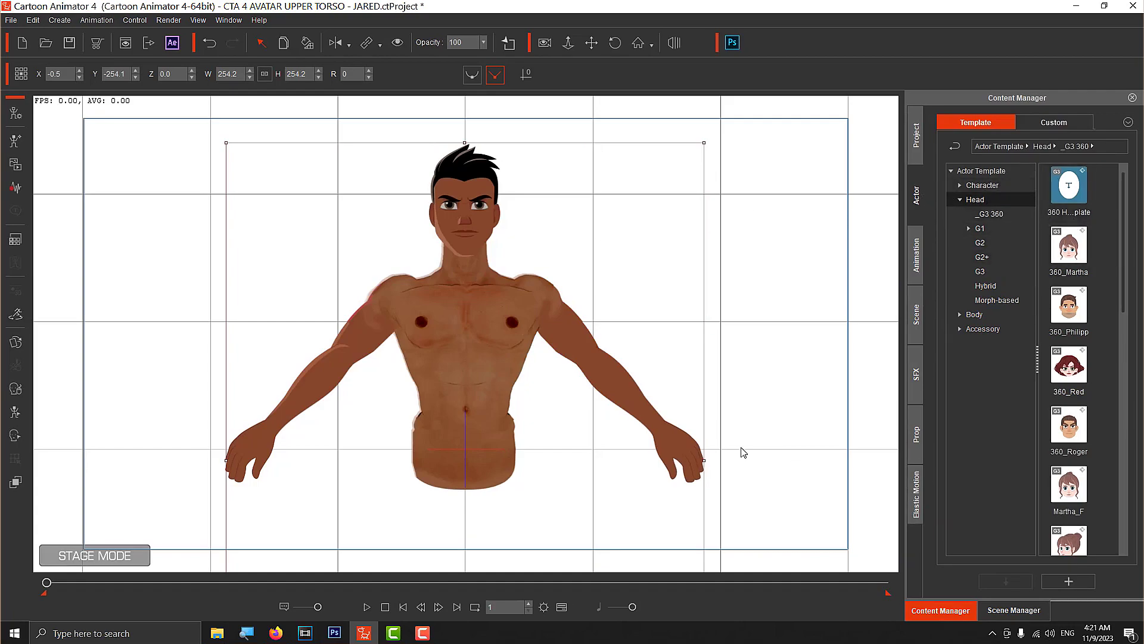
click(246, 632)
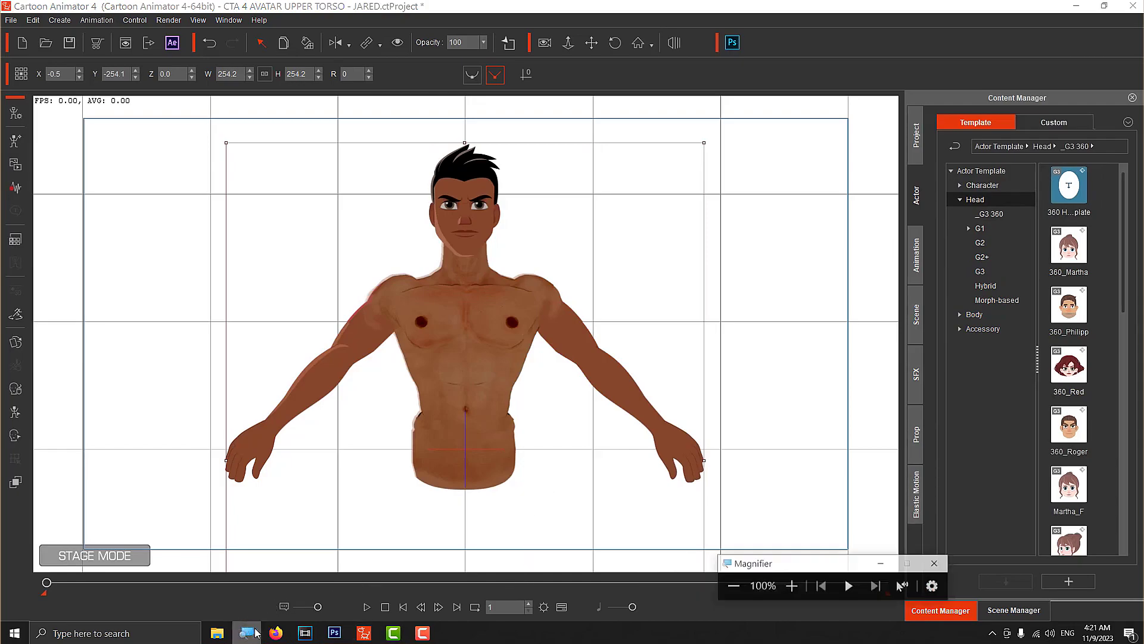
click(830, 582)
click(830, 583)
click(830, 582)
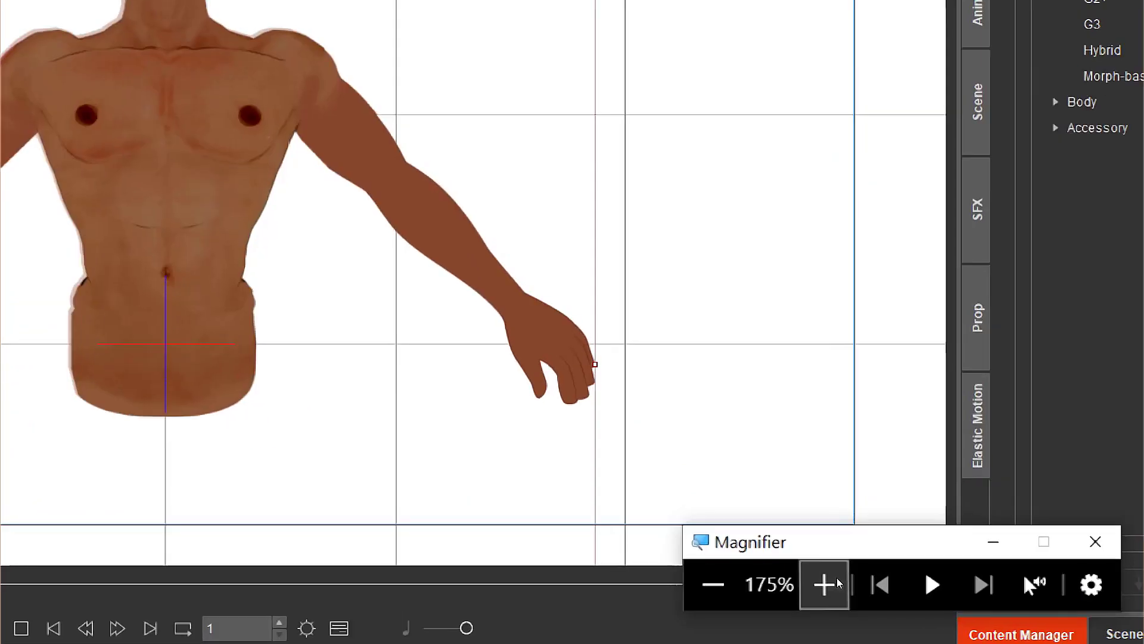
click(830, 583)
click(831, 583)
click(830, 582)
click(831, 582)
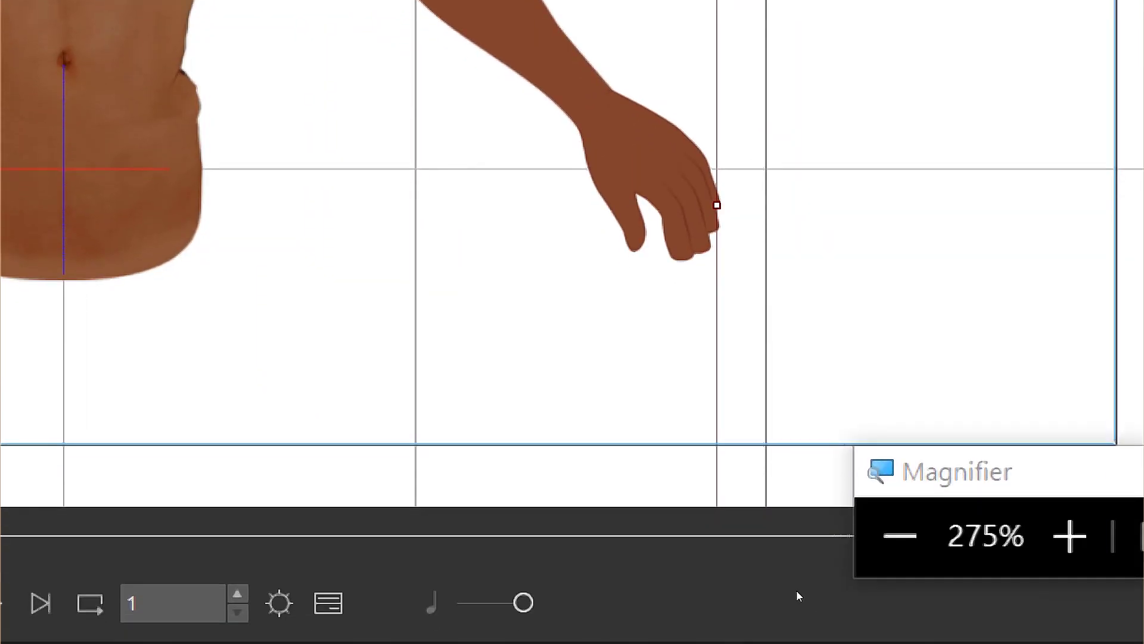
Step: Reset the magnification to 100%, try the 360_Martha head on the merman, and undo the head swap
click(768, 587)
click(768, 587)
click(767, 587)
click(767, 588)
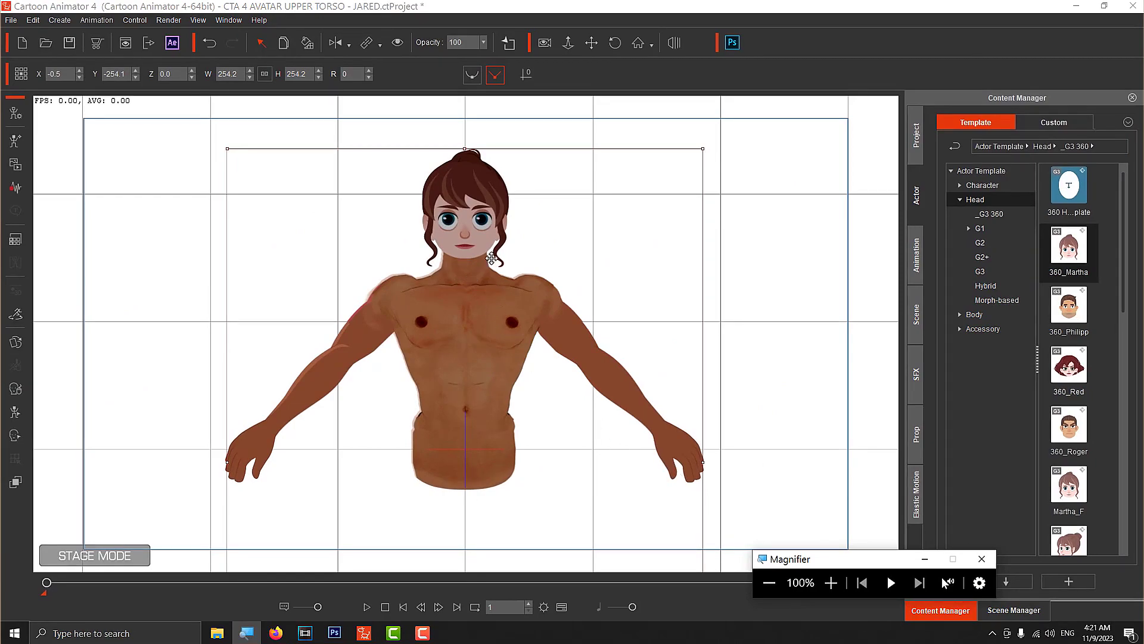
click(210, 48)
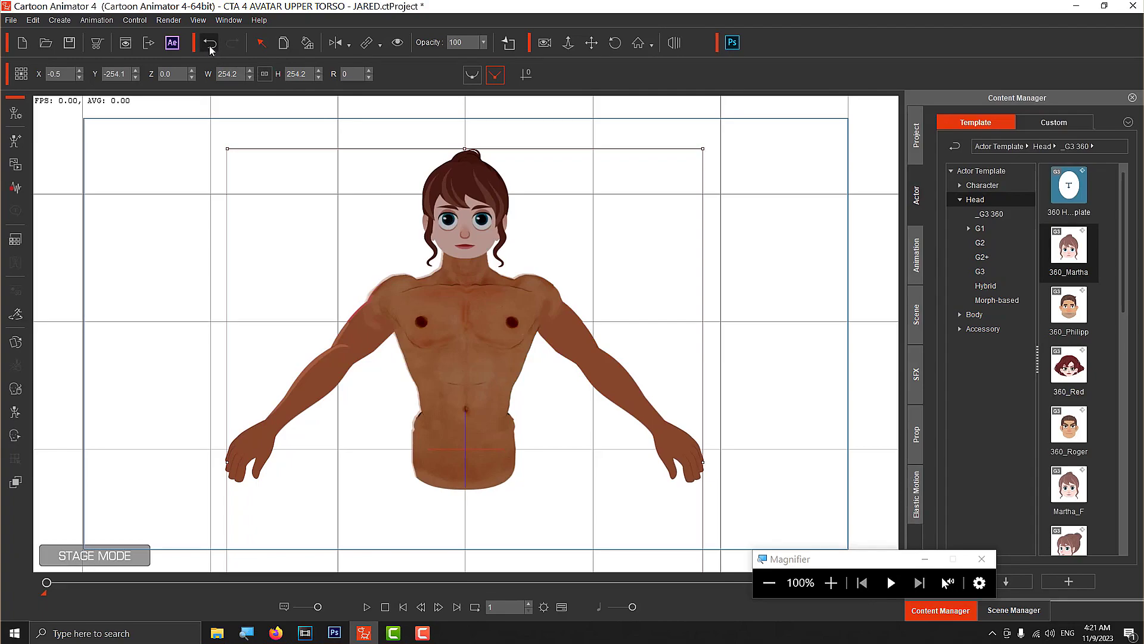
click(209, 48)
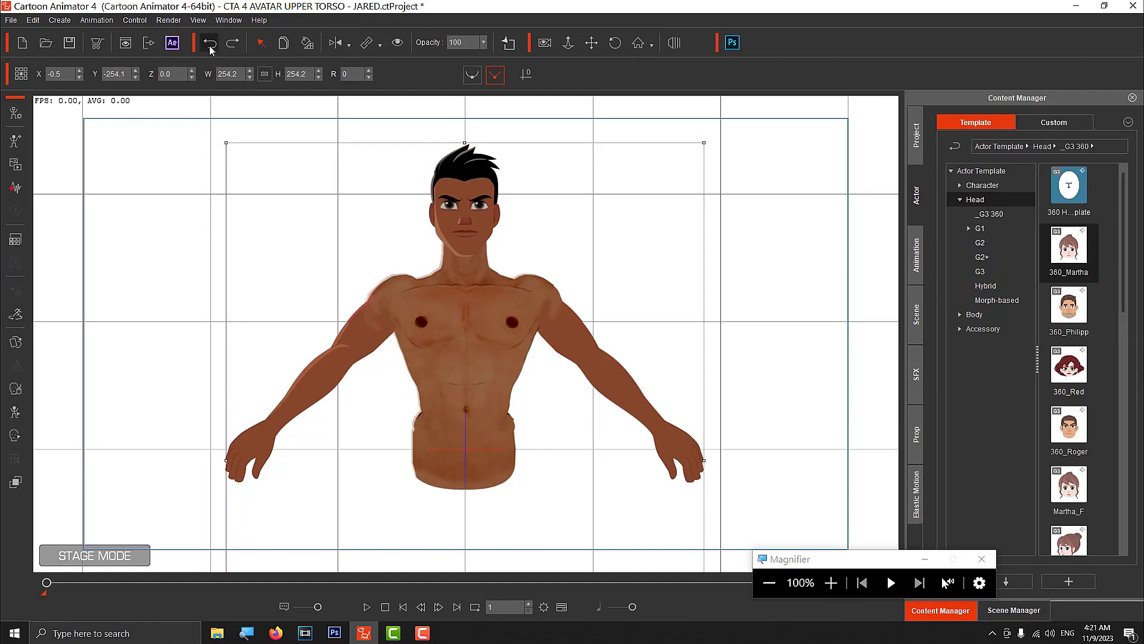
Step: Set the merman's Render Style Brightness to 0 in Composer mode, then return to Stage mode and select him
key(F3)
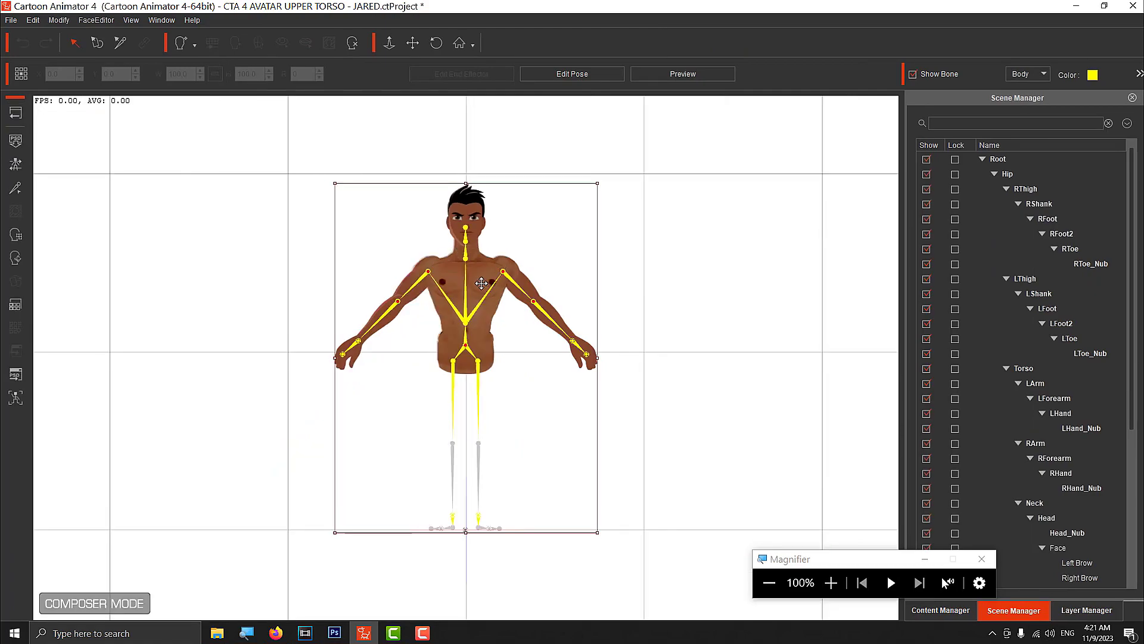
click(16, 305)
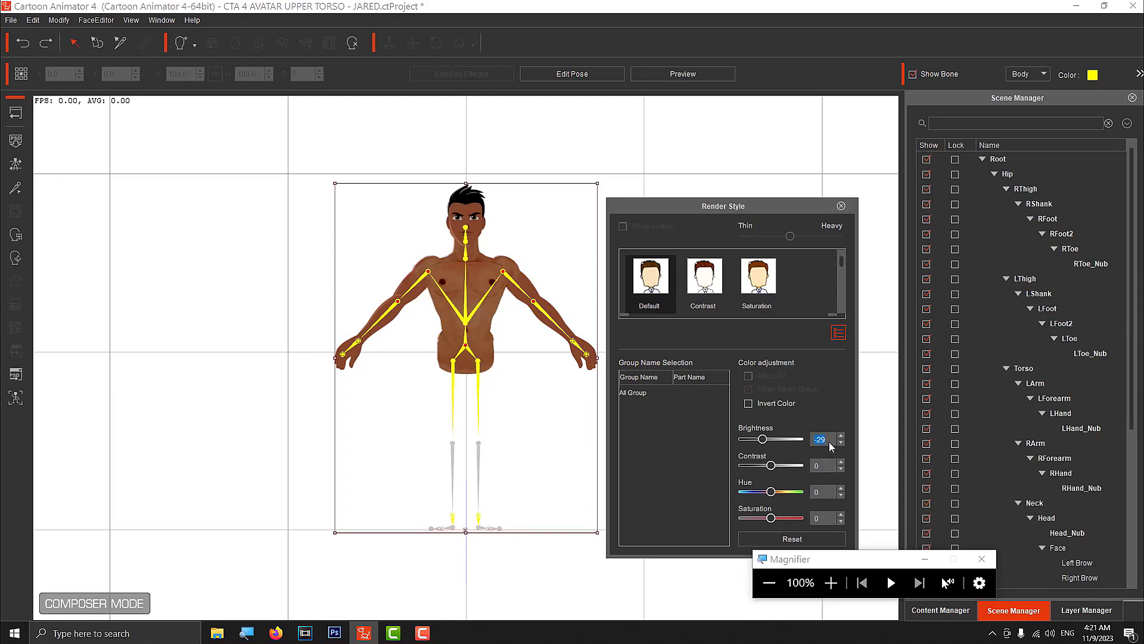
text(0)
key(Return)
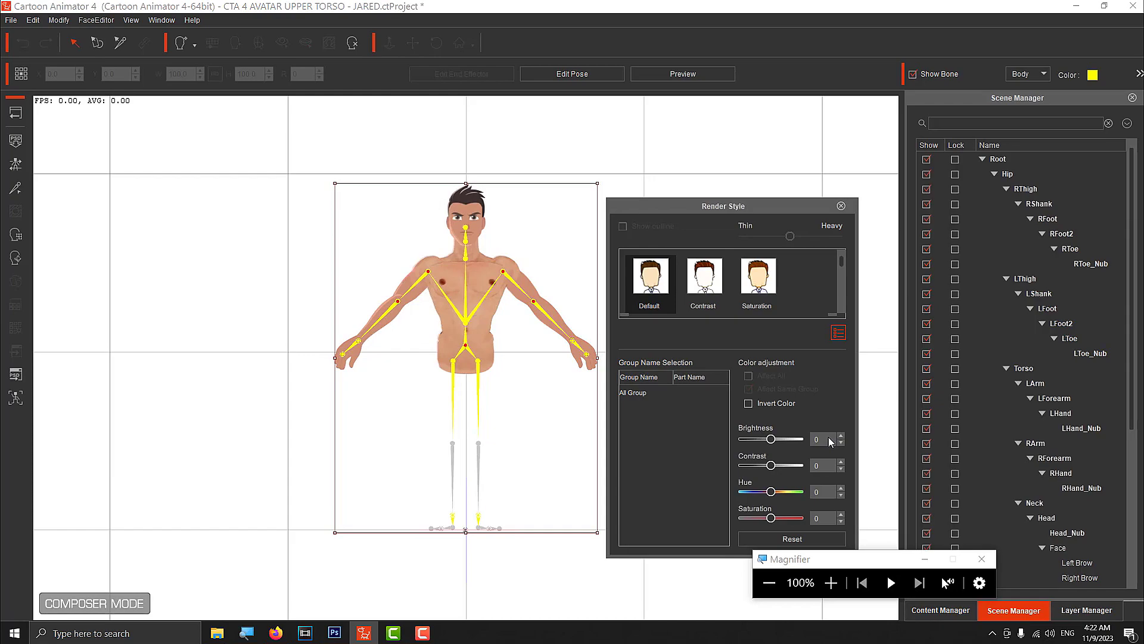
click(841, 206)
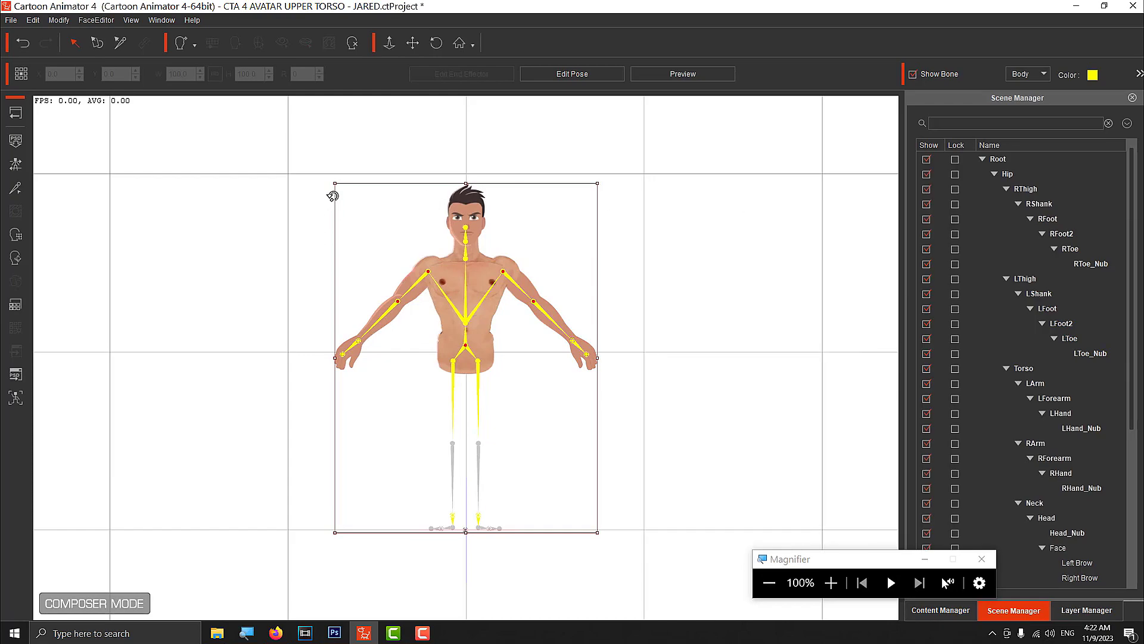
click(20, 119)
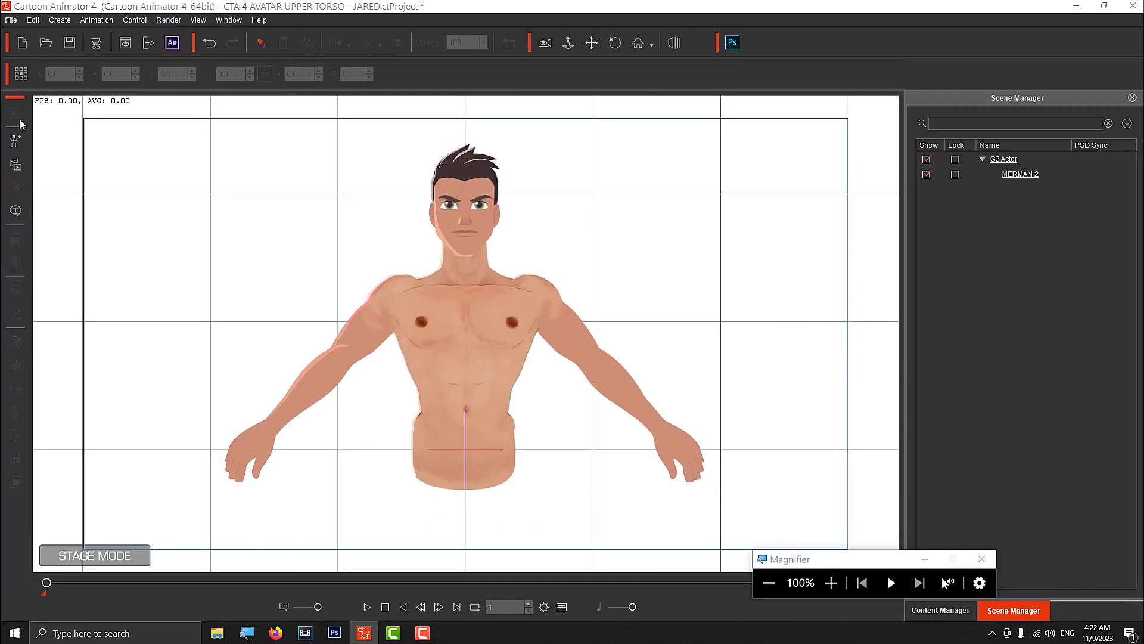
click(477, 319)
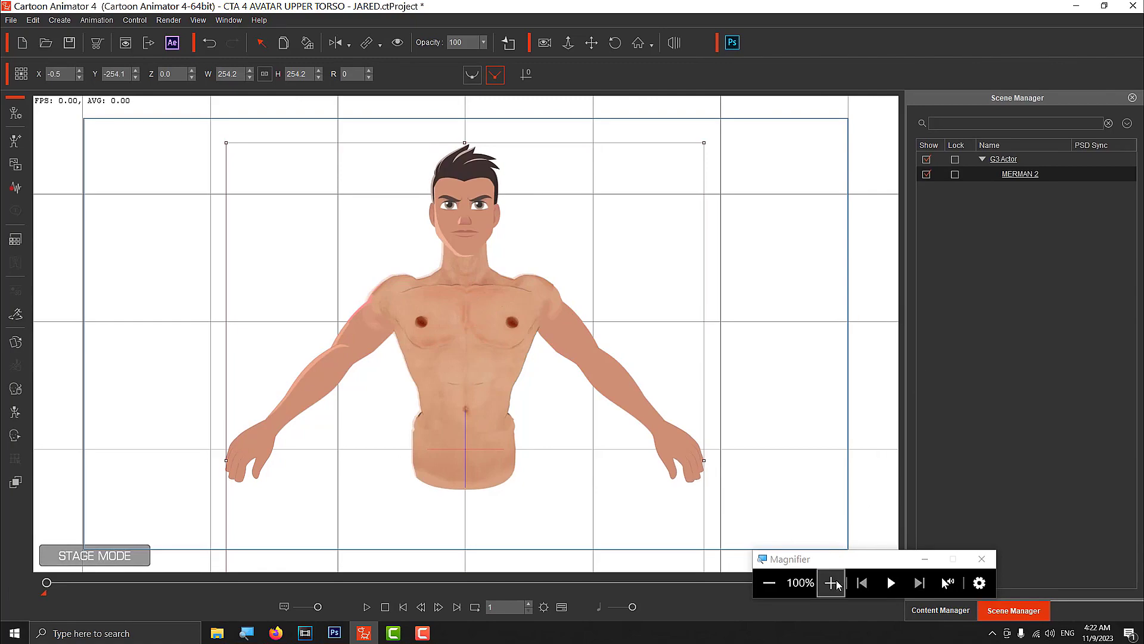
Step: Apply the 360_Martha head template to the selected merman, moving the Magnifier window out of the way
drag(874, 559, 705, 569)
click(940, 610)
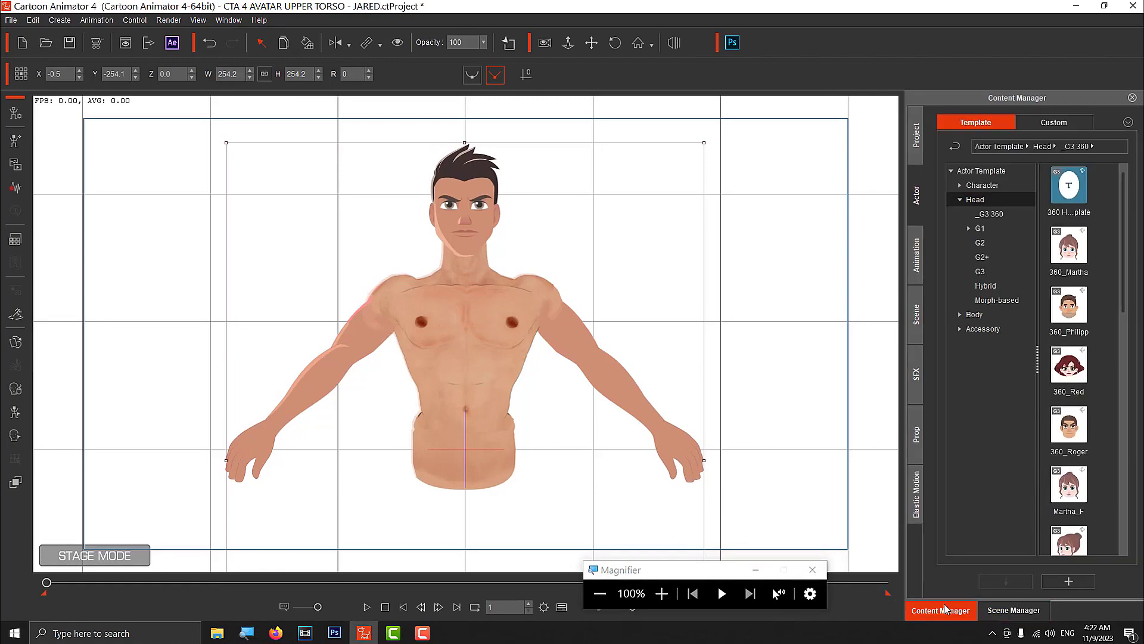
double_click(1073, 253)
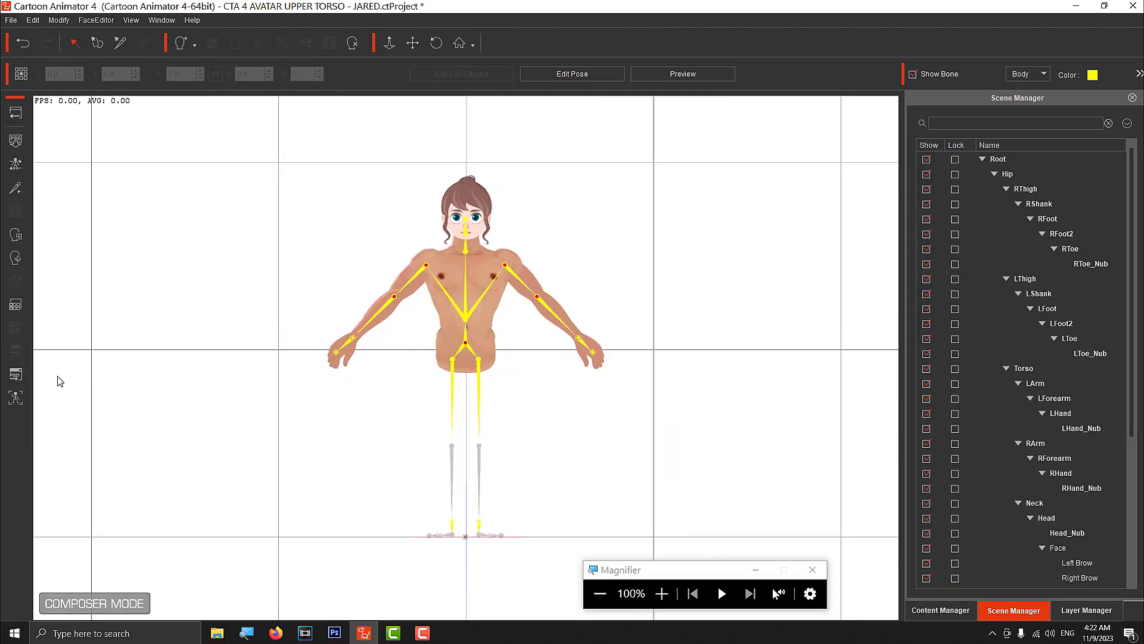
Step: Launch the character's PSD in Photoshop with head and body in one file, then minimize it and return to Stage mode
click(16, 376)
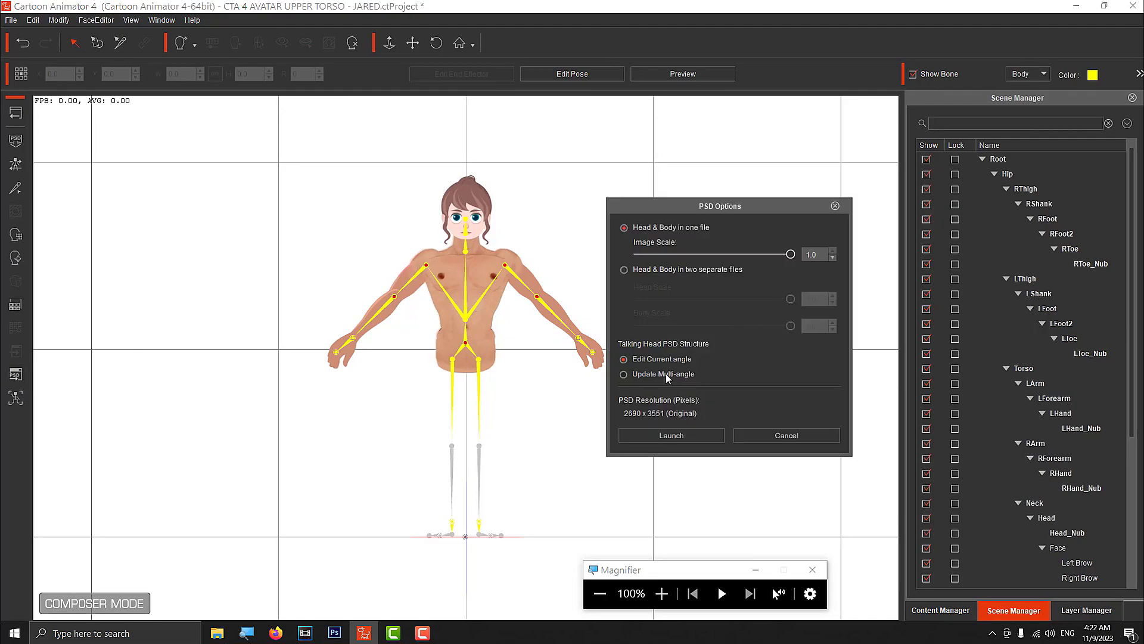
click(681, 435)
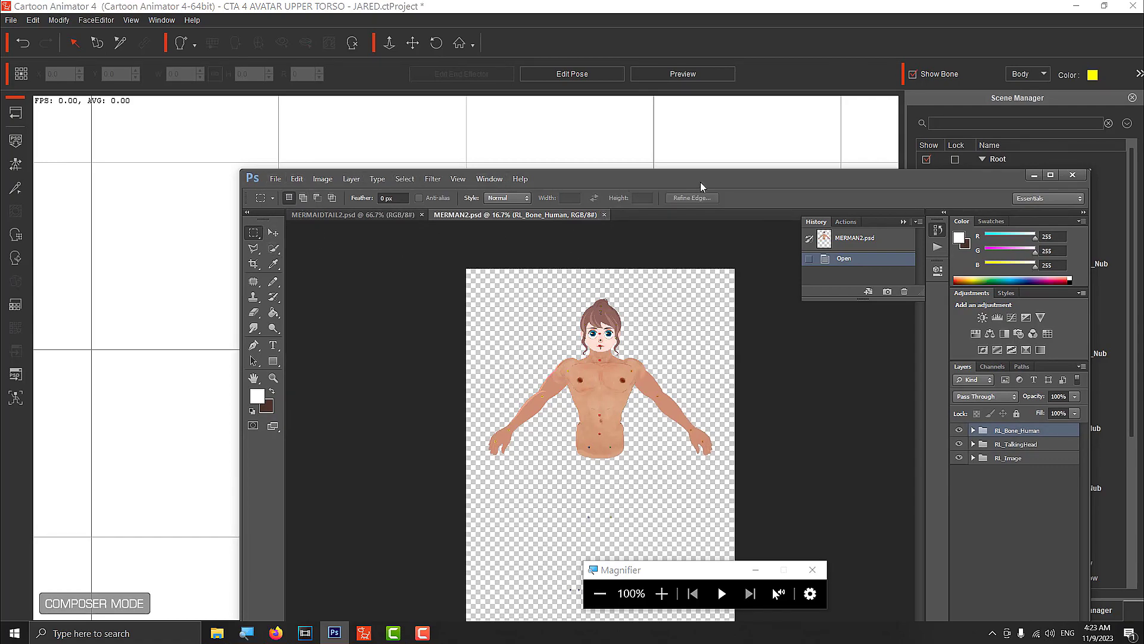
click(1035, 175)
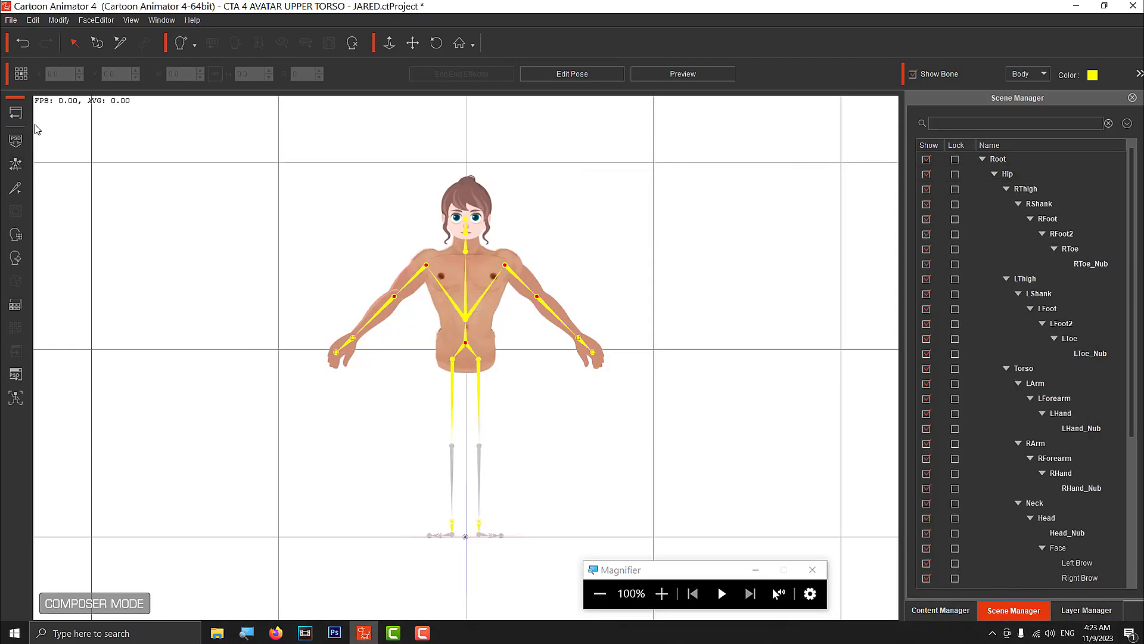
click(15, 112)
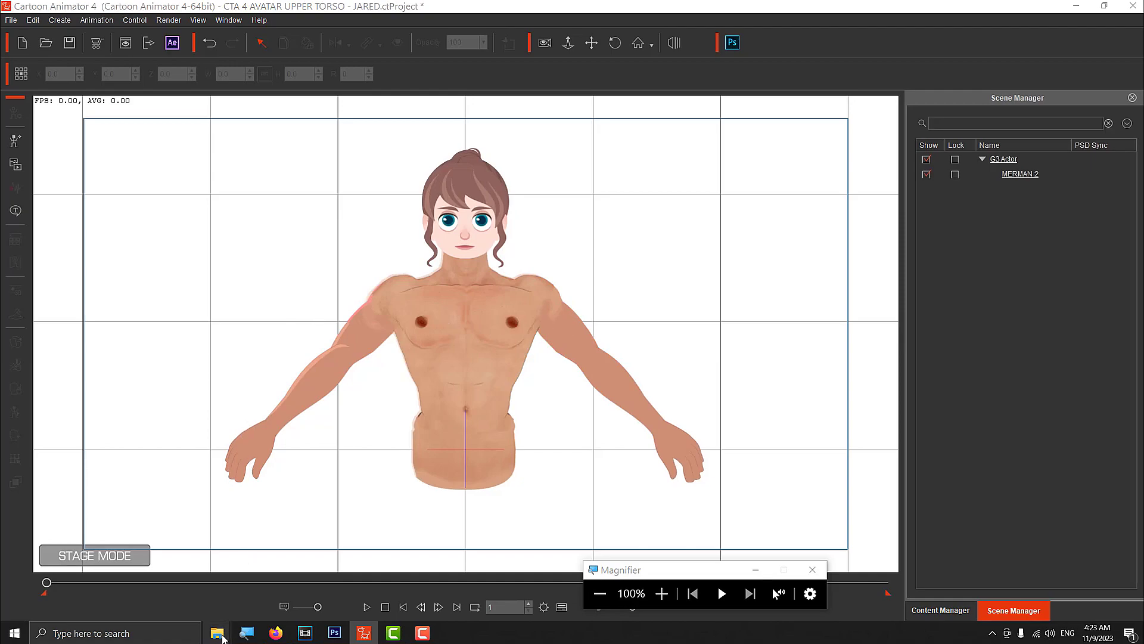
Step: Switch to the File Explorer *.CT search results and examine the G3 hair, accessory, motion and actor template files
mouse_move(221, 637)
click(274, 598)
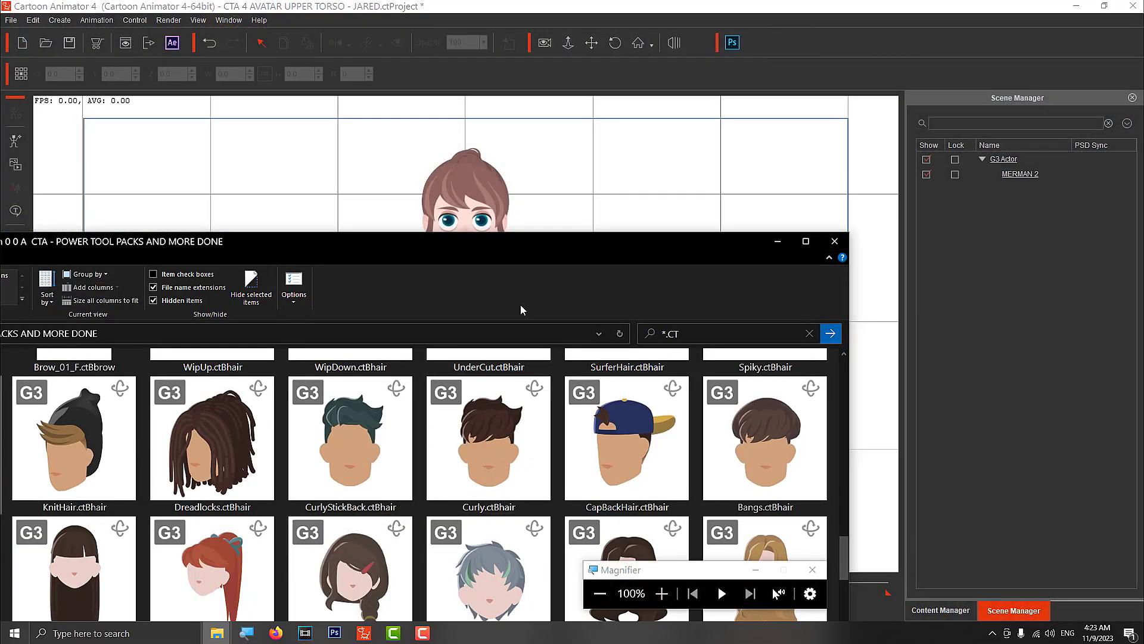
drag(450, 249, 688, 90)
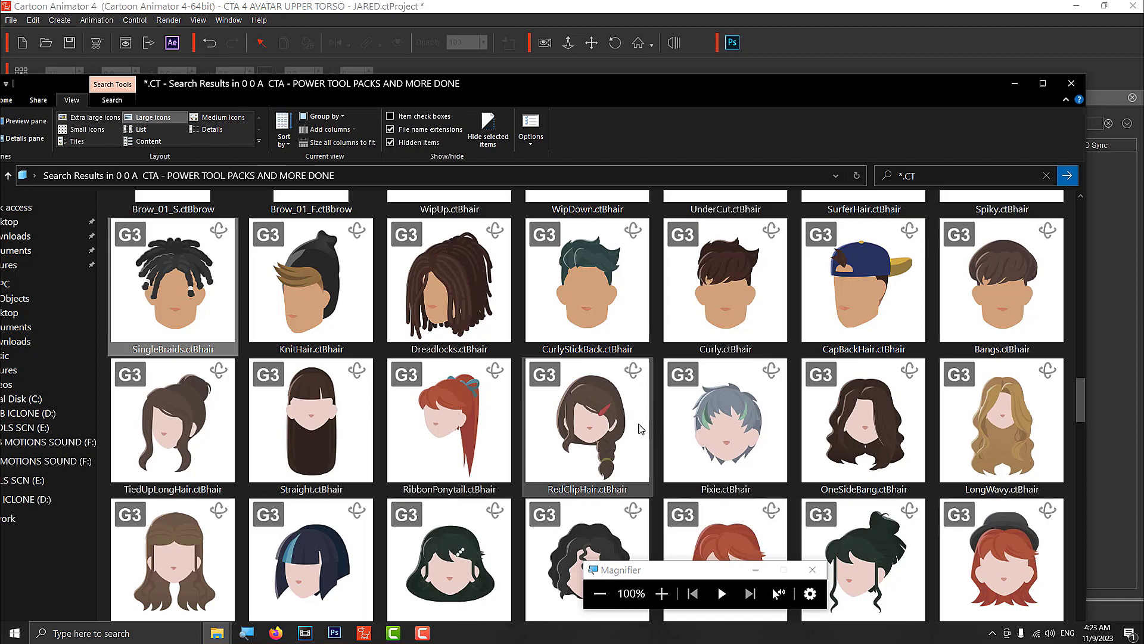
scroll(639, 428, down, 5)
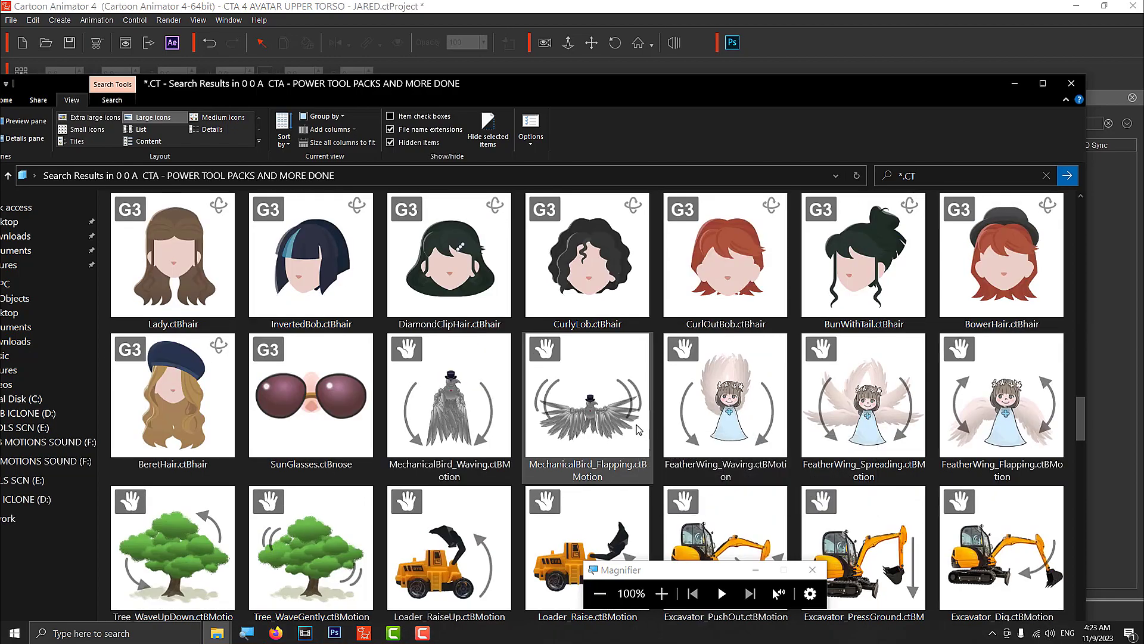
scroll(638, 428, down, 15)
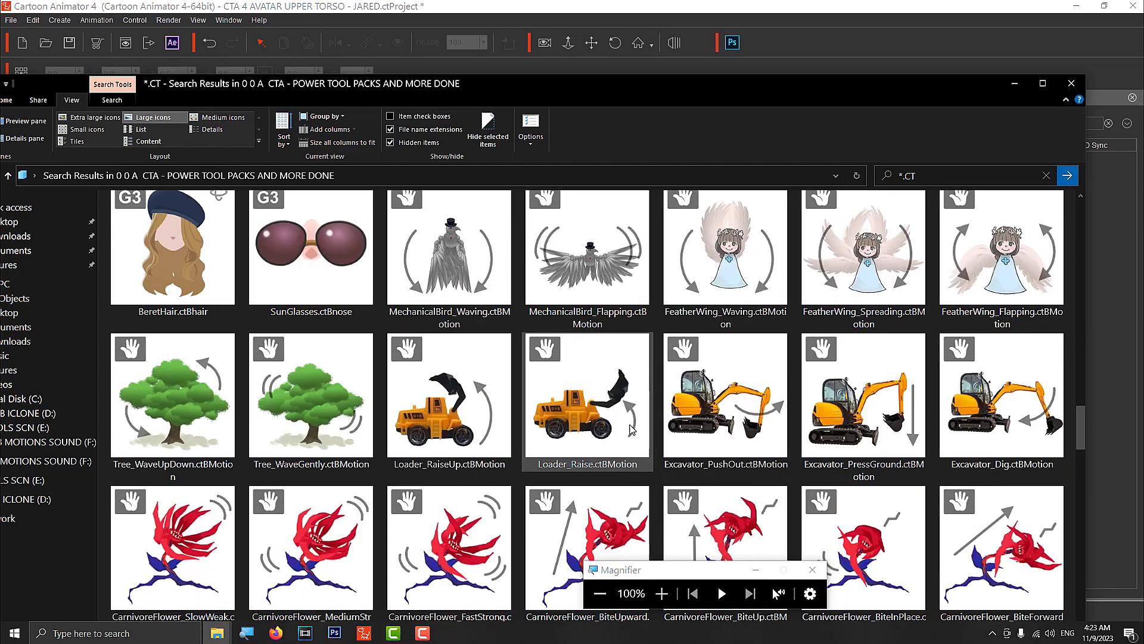
scroll(619, 429, down, 20)
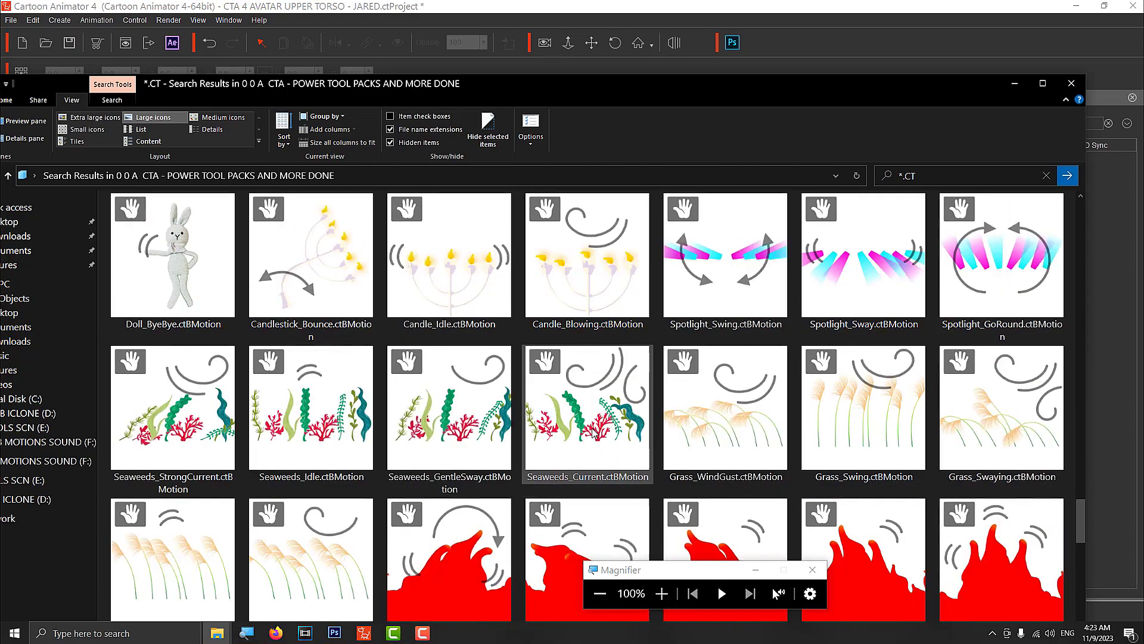
scroll(590, 434, down, 2)
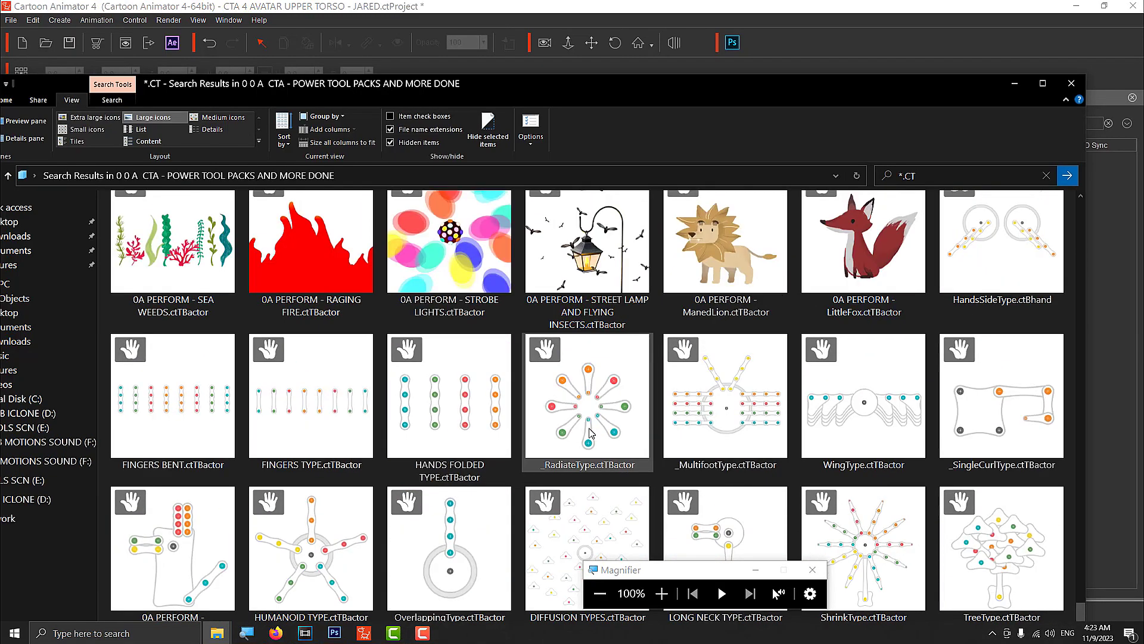
scroll(587, 433, up, 20)
scroll(583, 435, up, 15)
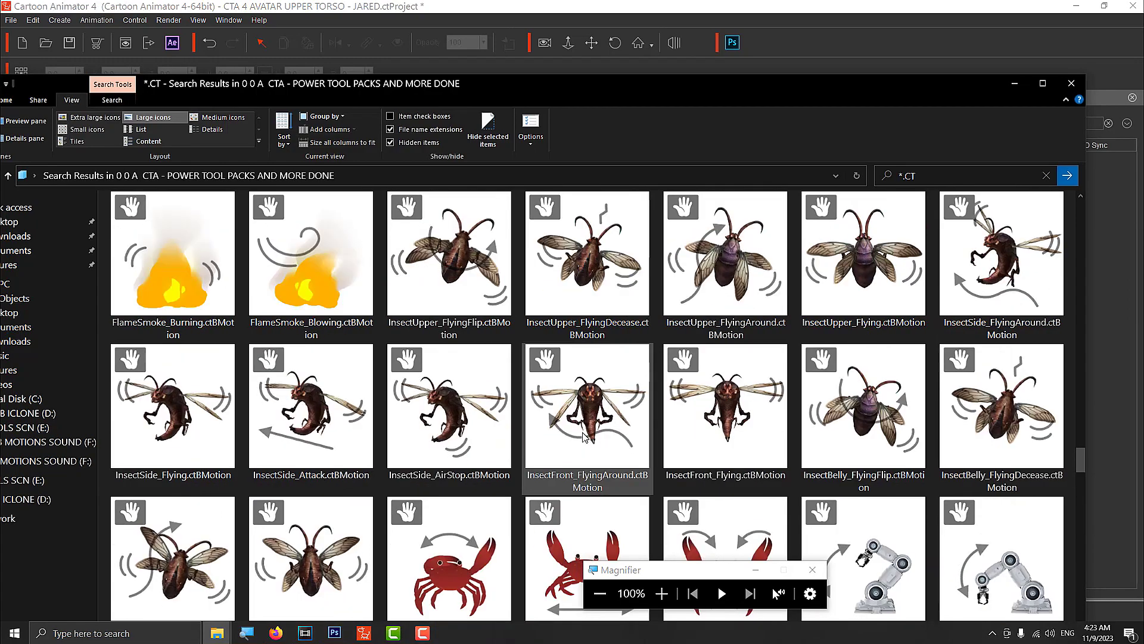
scroll(584, 438, up, 5)
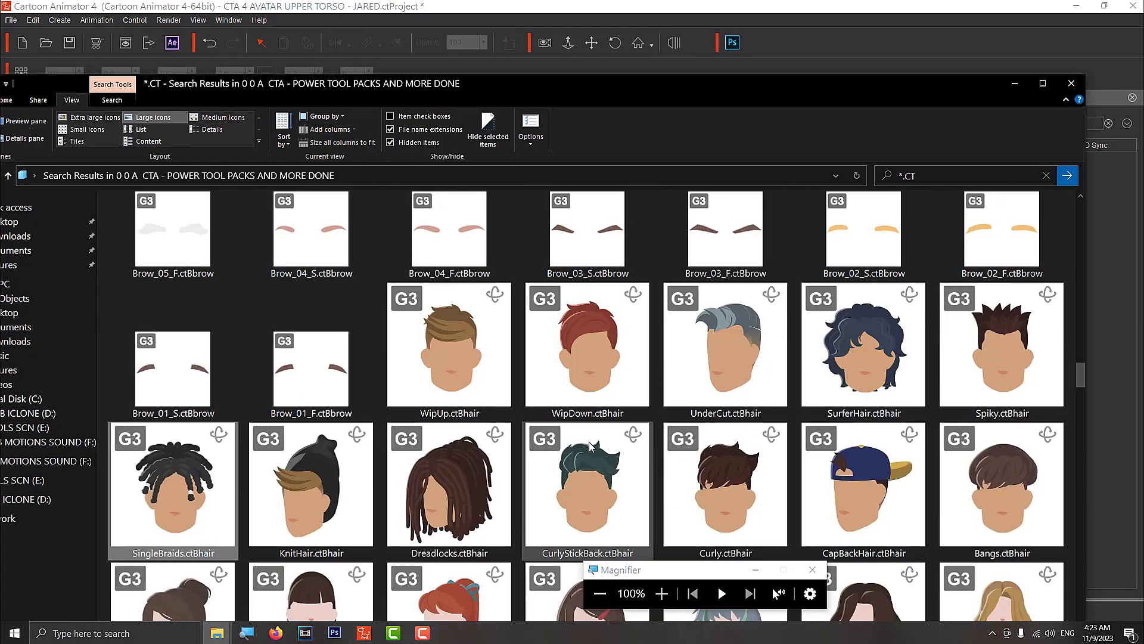
scroll(721, 441, down, 5)
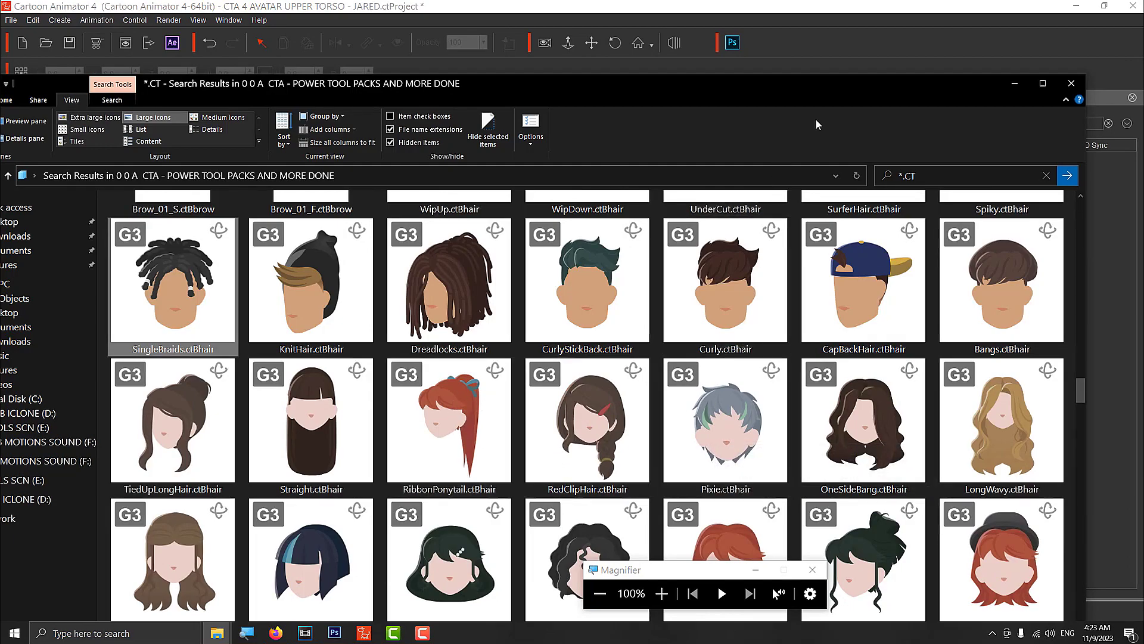
Step: Reposition the search results window and examine the G3 eye, brow, hair, face, nose and mouth files
drag(768, 90, 674, 296)
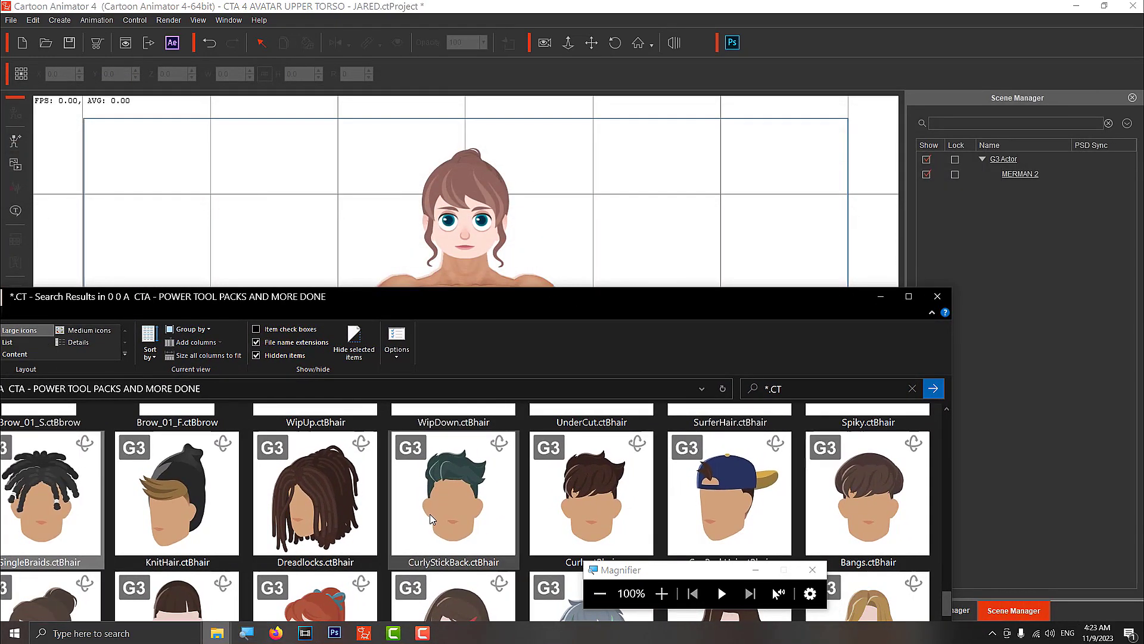
scroll(432, 519, up, 3)
scroll(465, 510, up, 3)
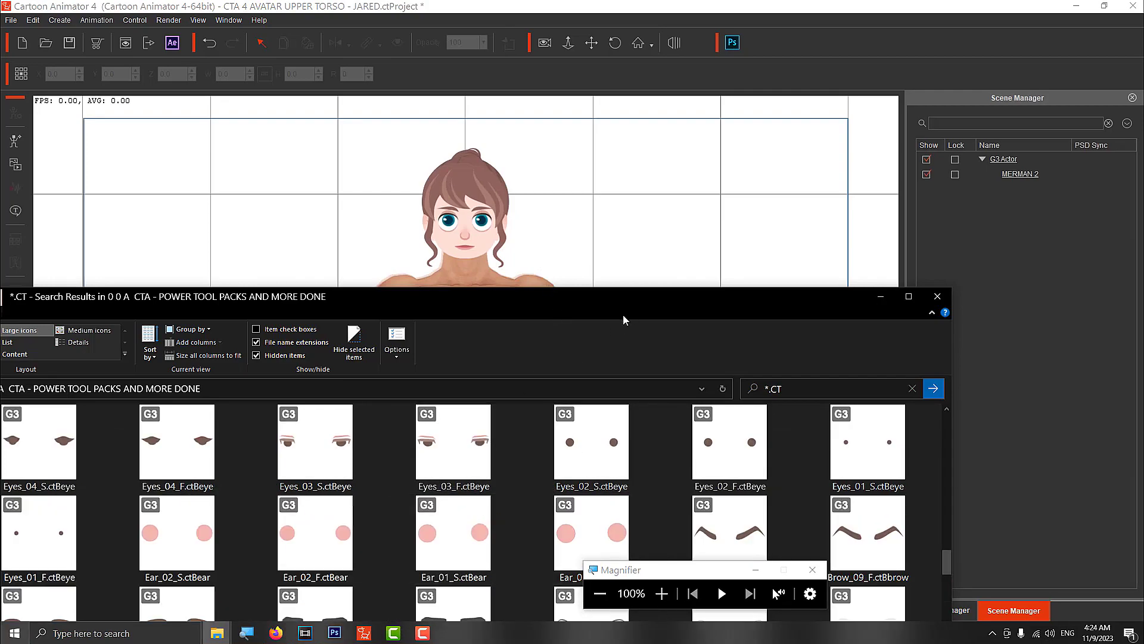
drag(593, 305, 549, 184)
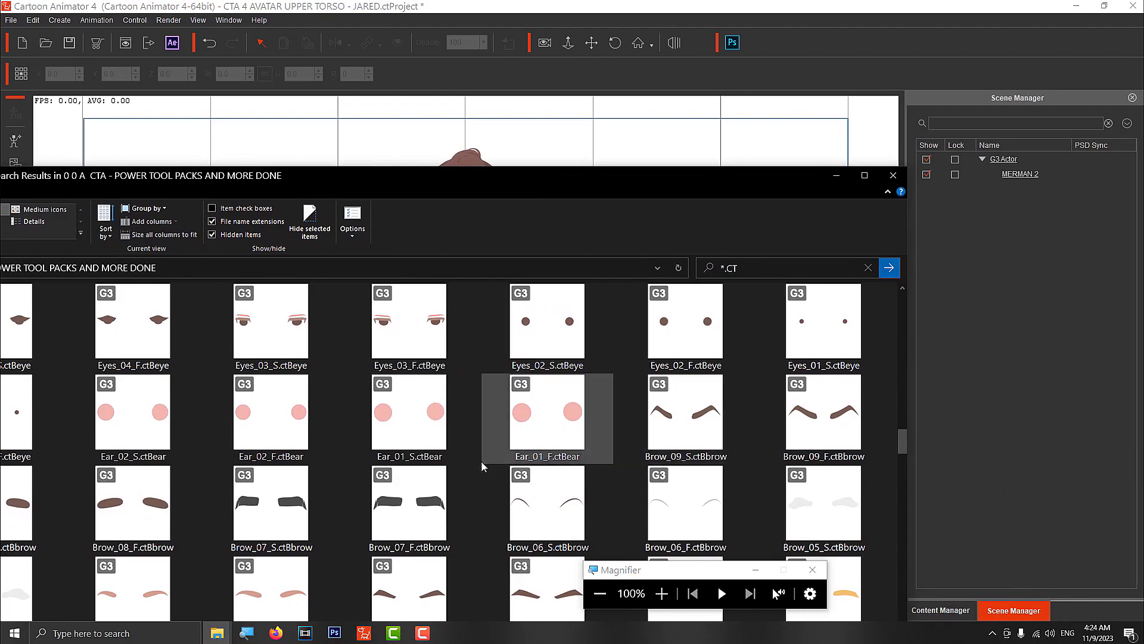
scroll(482, 466, up, 8)
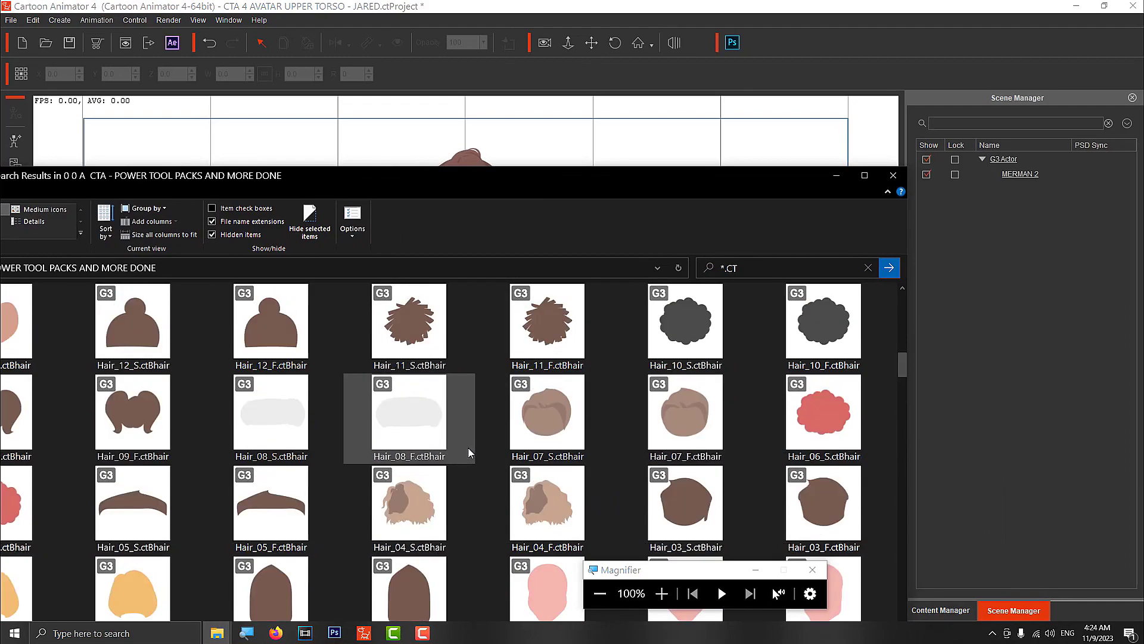
scroll(495, 451, down, 3)
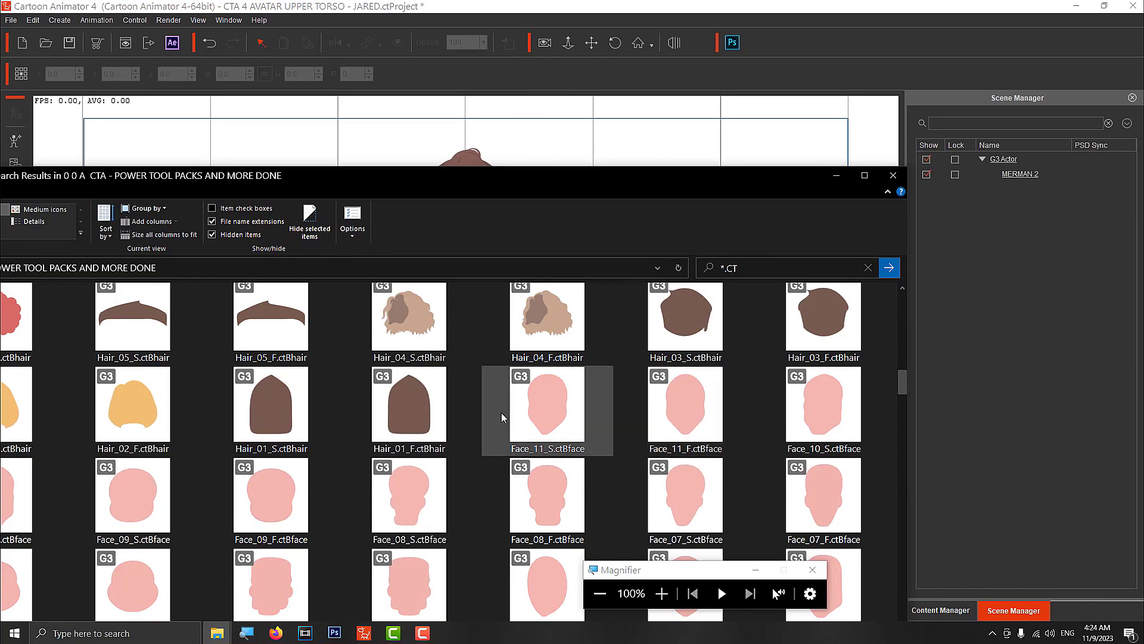
scroll(492, 415, up, 10)
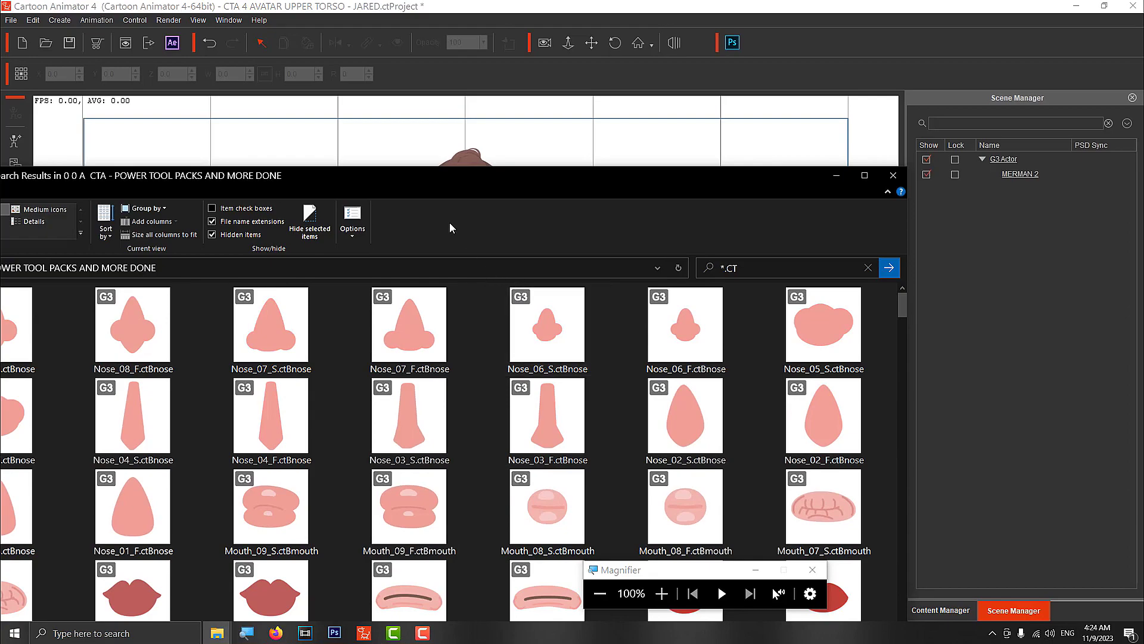
drag(397, 184, 693, 178)
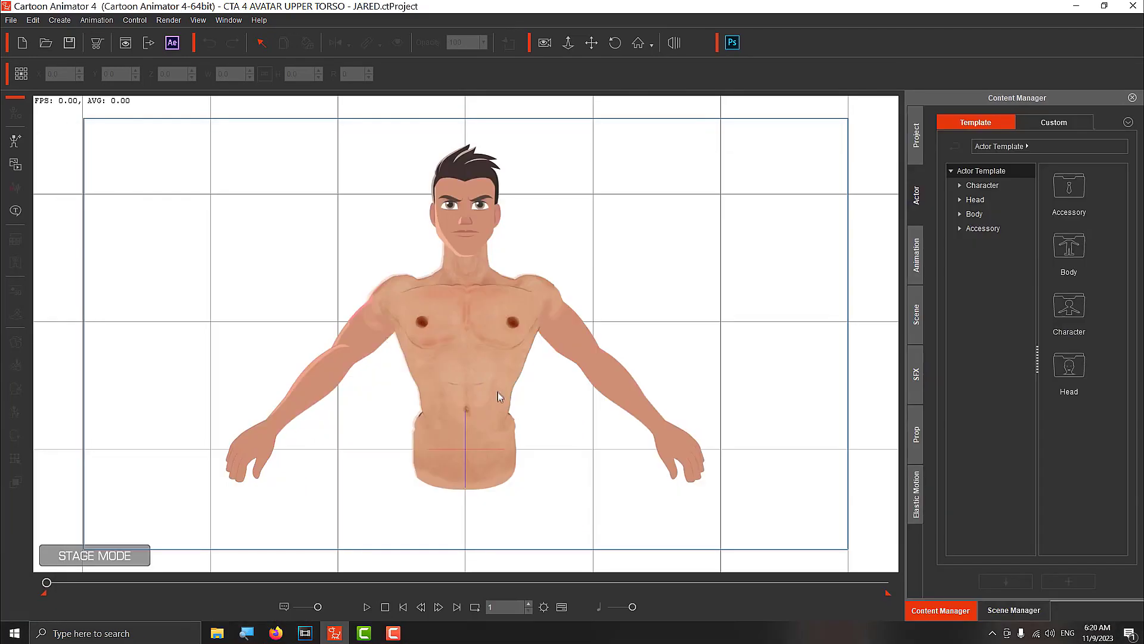
Step: Enter Composer mode for the upper-torso merman and try 360 hair templates from the Hair folder's search results on his head
click(472, 357)
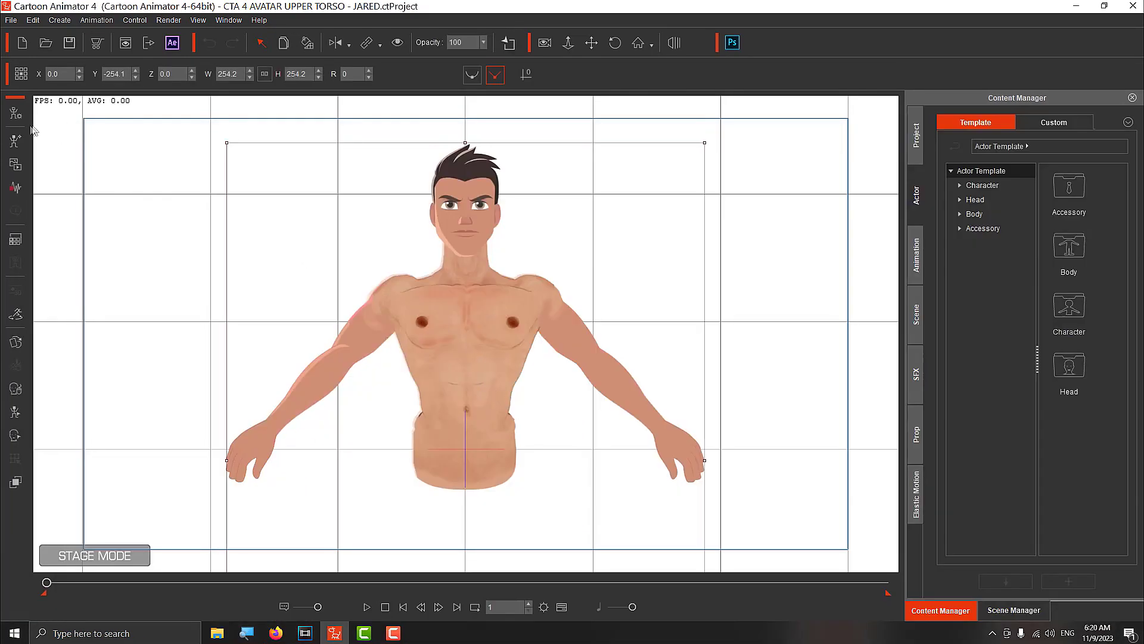
click(16, 113)
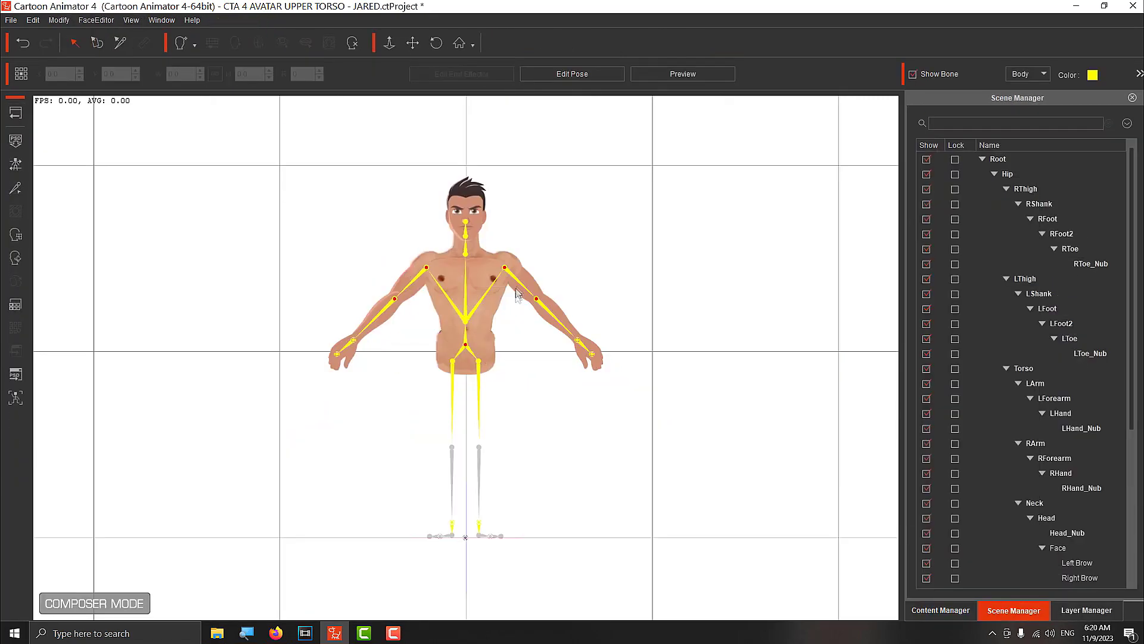
mouse_move(218, 637)
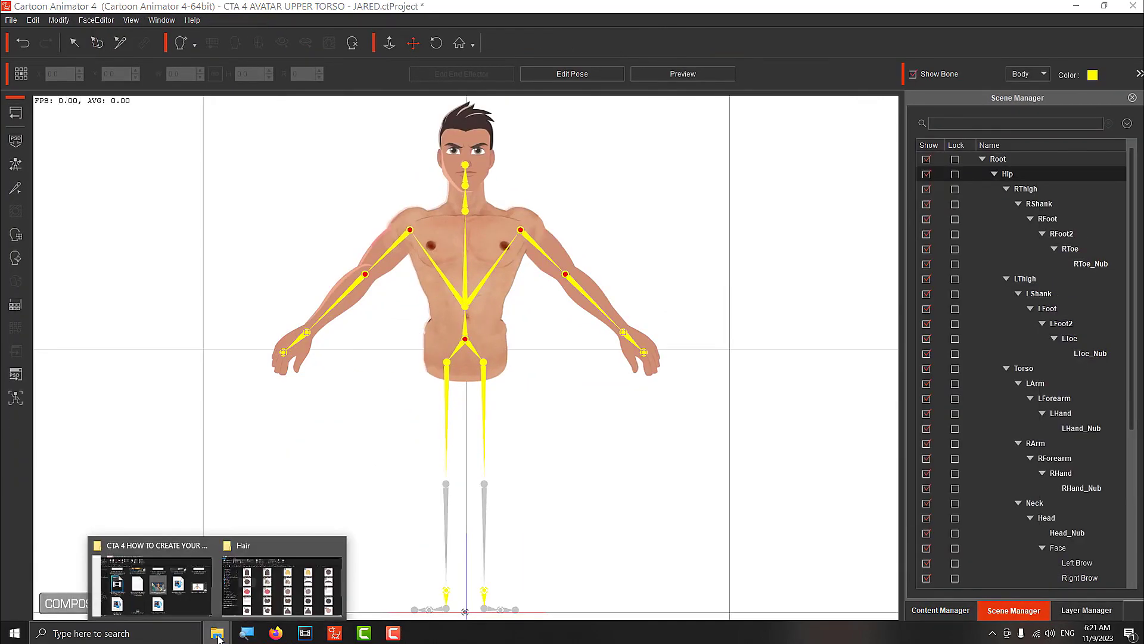
click(281, 581)
drag(849, 358, 482, 232)
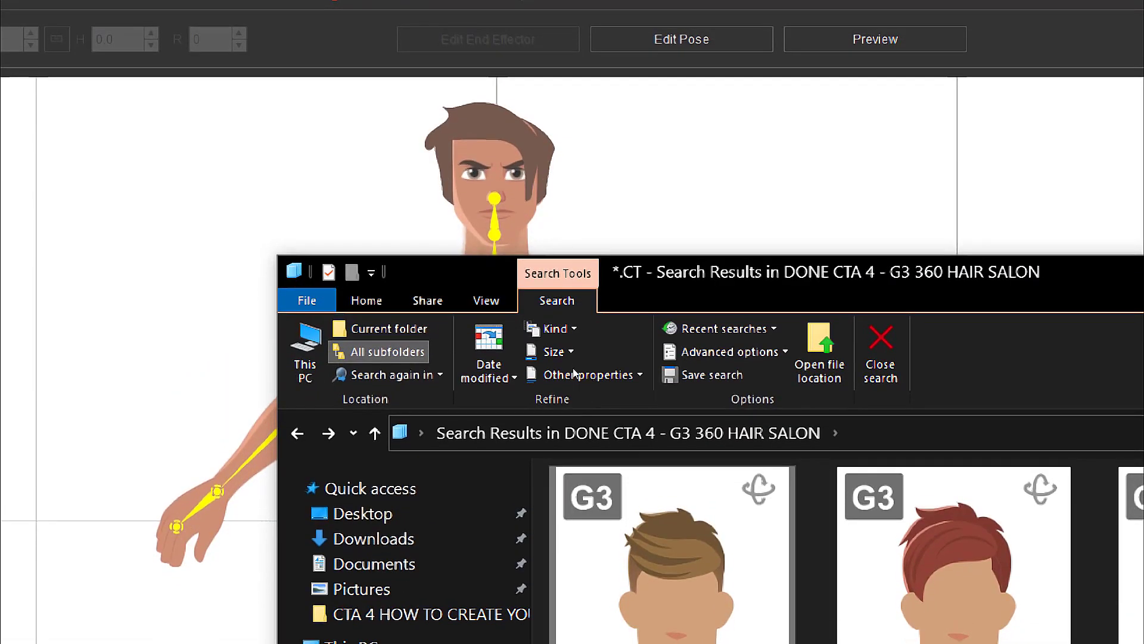
drag(561, 440, 462, 184)
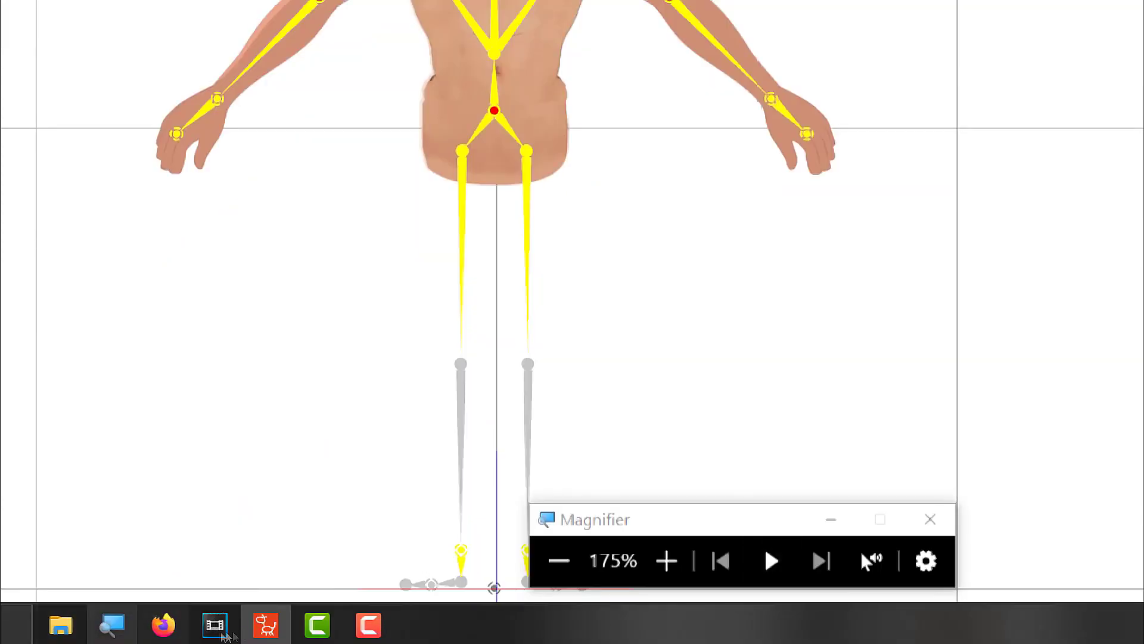
Step: Apply the G3 360 dreadlocks hair from the *.CT search results to the merman's head
mouse_move(61, 623)
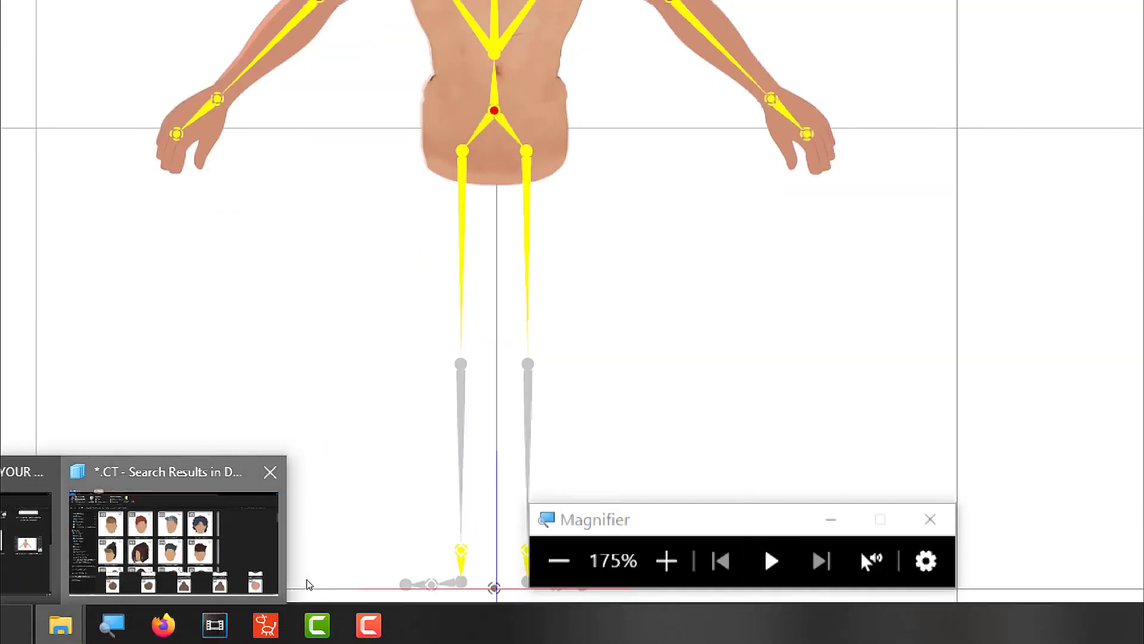
click(179, 536)
drag(543, 453, 494, 179)
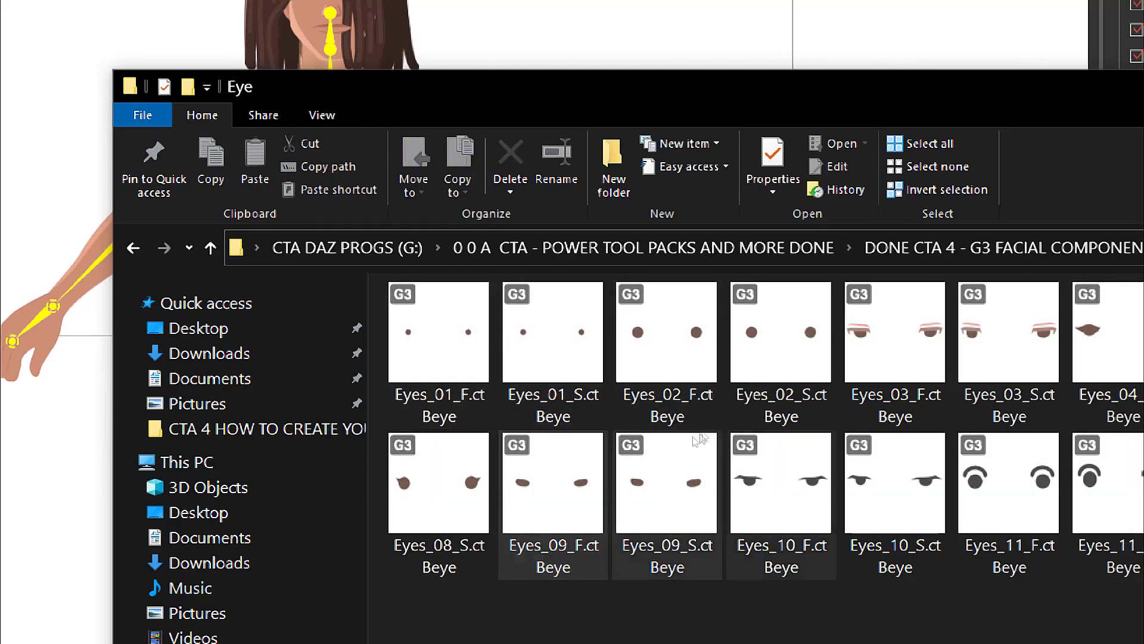
Step: Apply the Eyes_10_F eye template to the dreadlocked merman's face and return to Stage mode
click(742, 448)
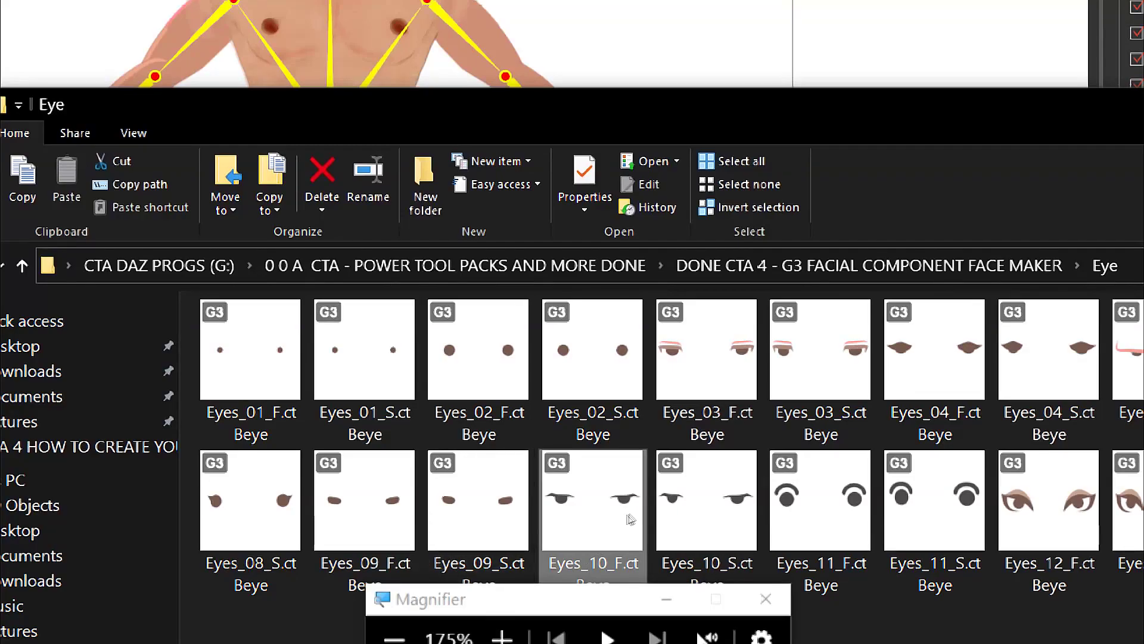
drag(631, 518, 352, 214)
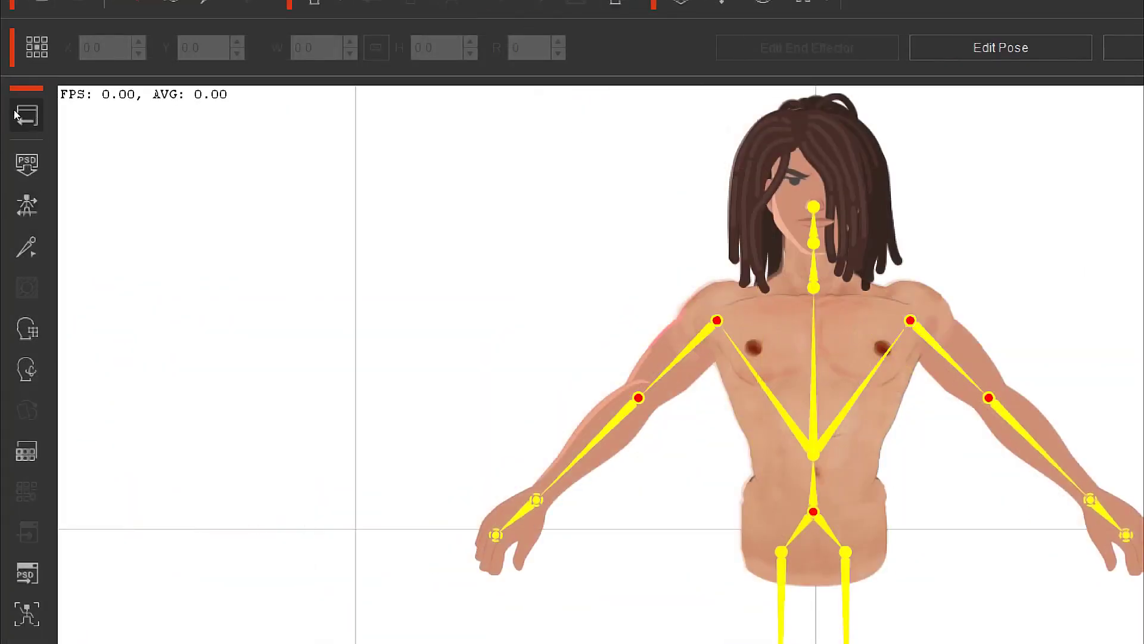
click(17, 115)
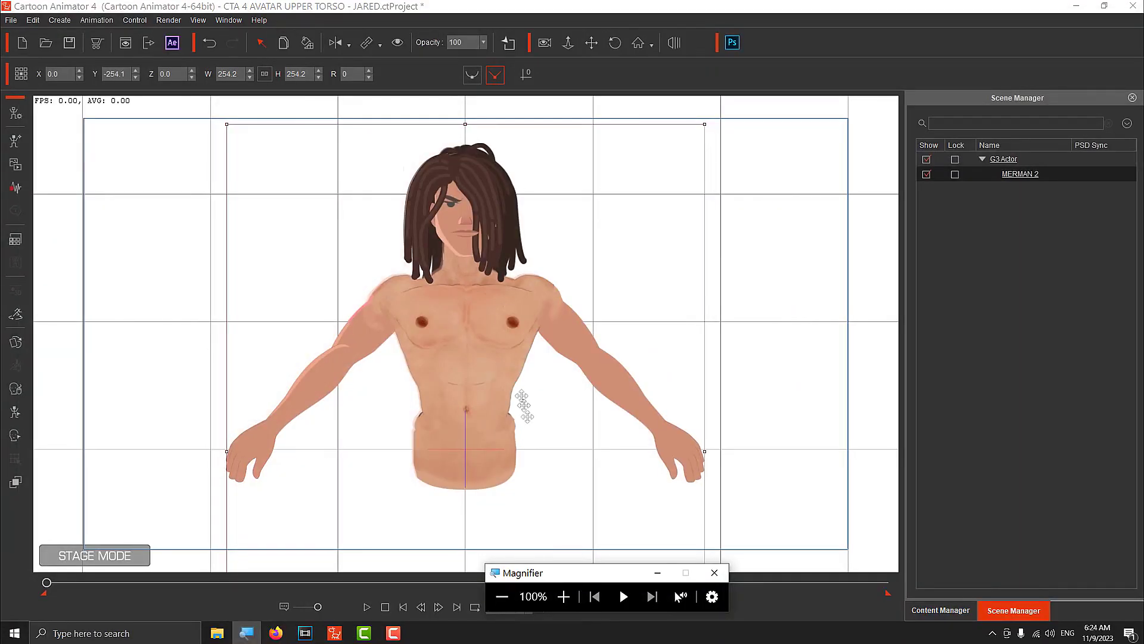
Step: Open Face Puppet for the dreadlocked merman, load the profile CTA 4 PROFILE - MALE GENERAL 1.ini and start a preview
right_click(483, 298)
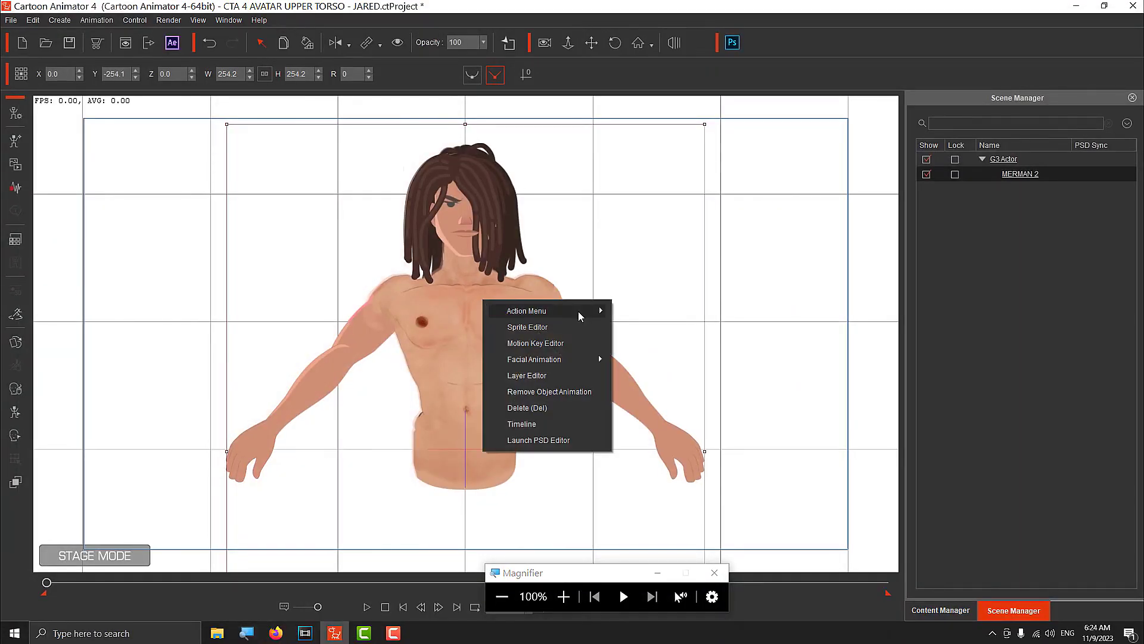
mouse_move(598, 355)
click(656, 358)
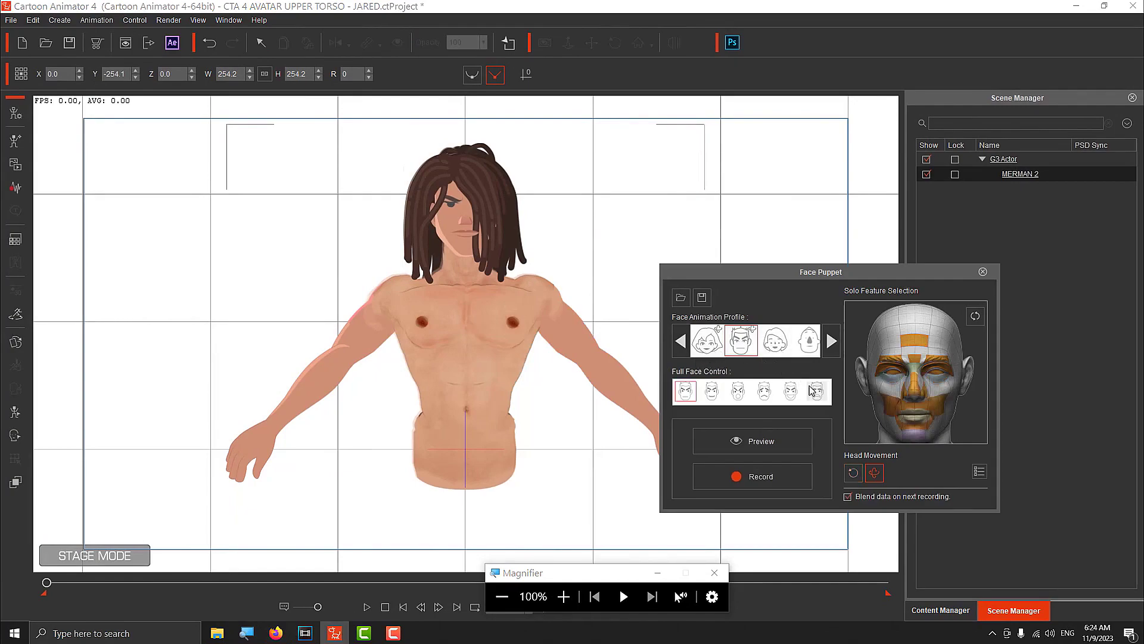
click(681, 296)
double_click(644, 325)
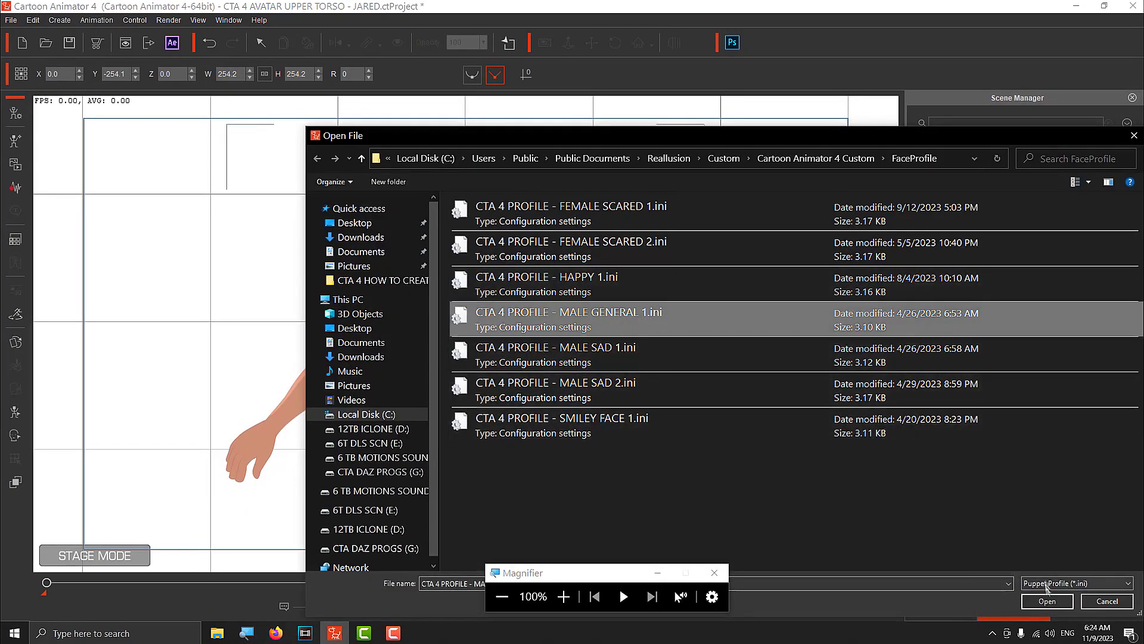
click(757, 444)
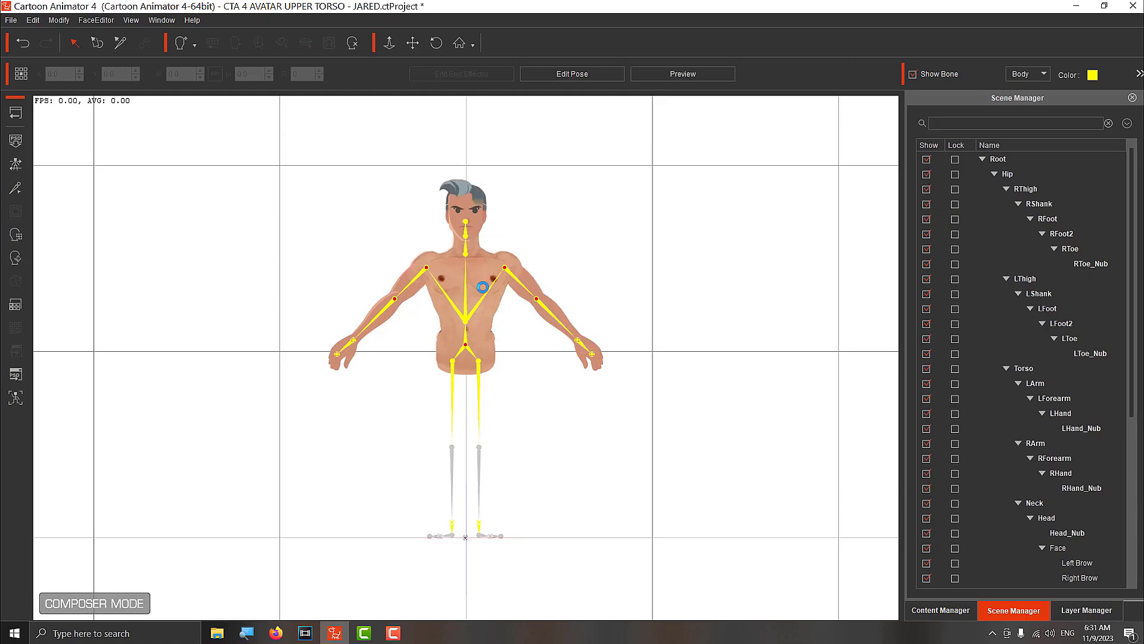
Step: Apply the SurferHair template from the hair search results to the other merman's head and return to Stage mode
click(217, 633)
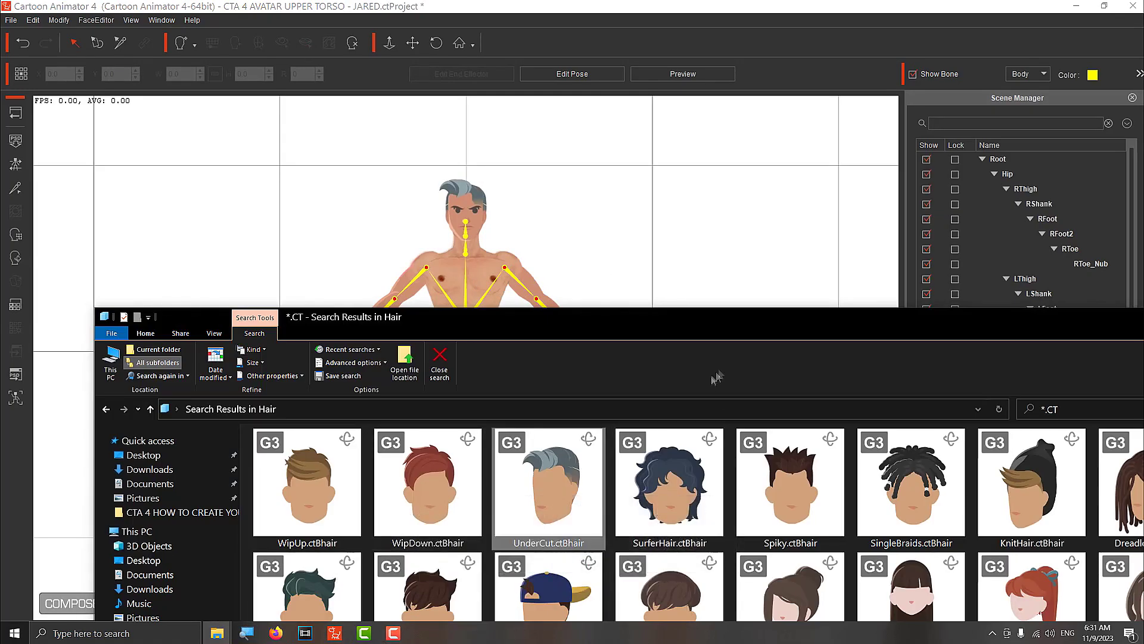
drag(548, 476, 477, 301)
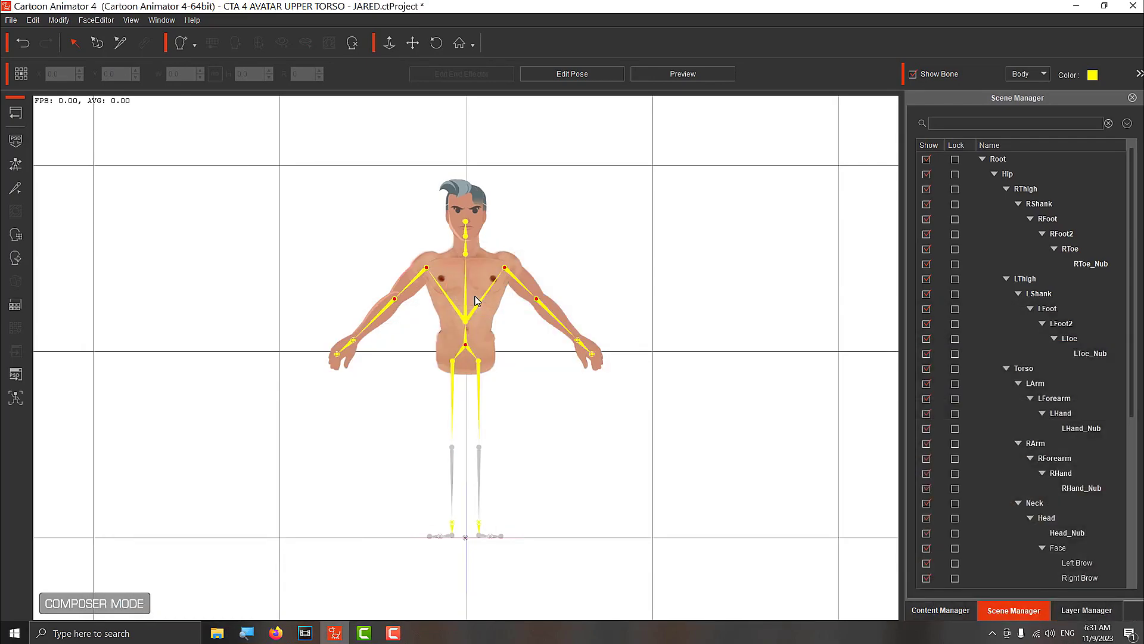
click(16, 113)
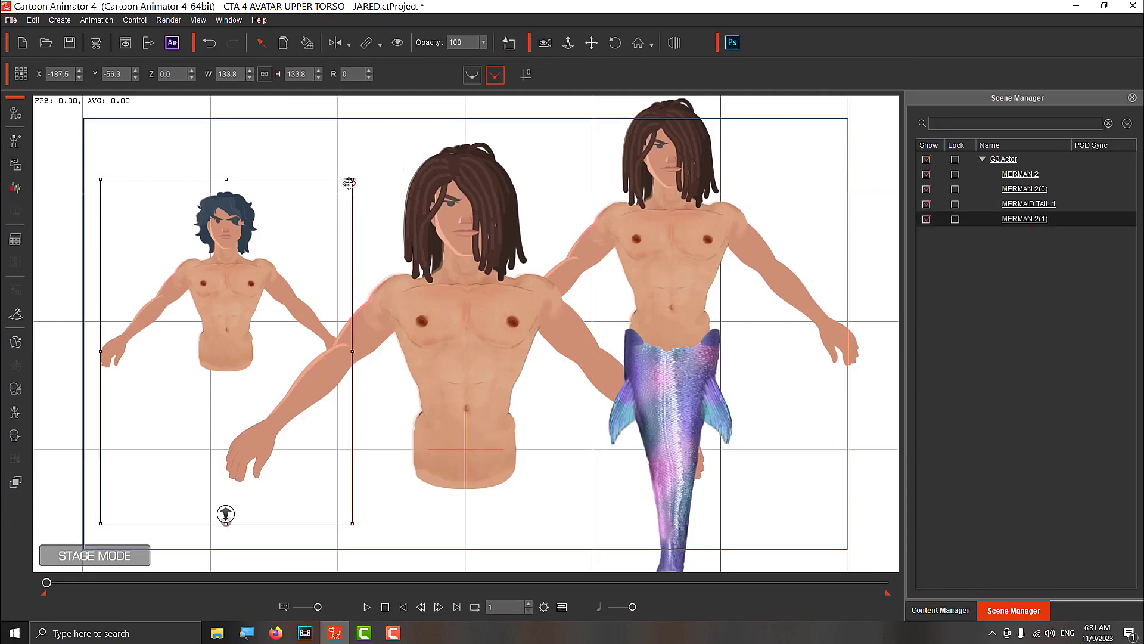
Step: Enlarge the blue-haired merman to about 155.3 and add the custom golden merman tail with an action menu below him
drag(353, 179, 378, 146)
click(940, 610)
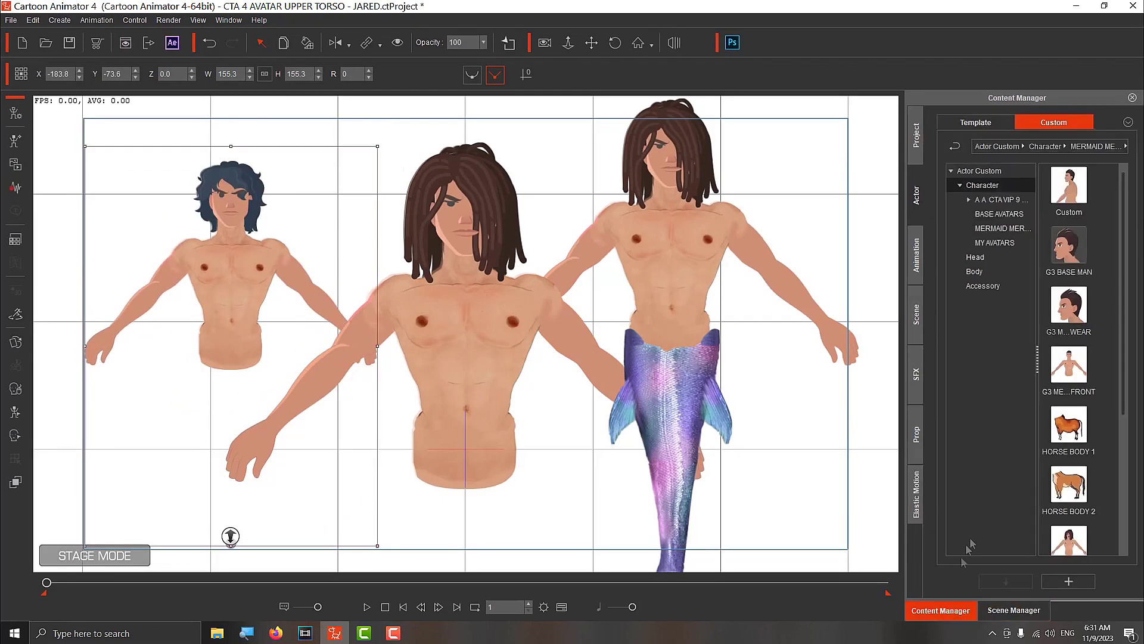
scroll(1072, 417, down, 3)
drag(1069, 458, 156, 467)
Step: Link the golden tail to the hip bone of the blue-haired merman
right_click(163, 432)
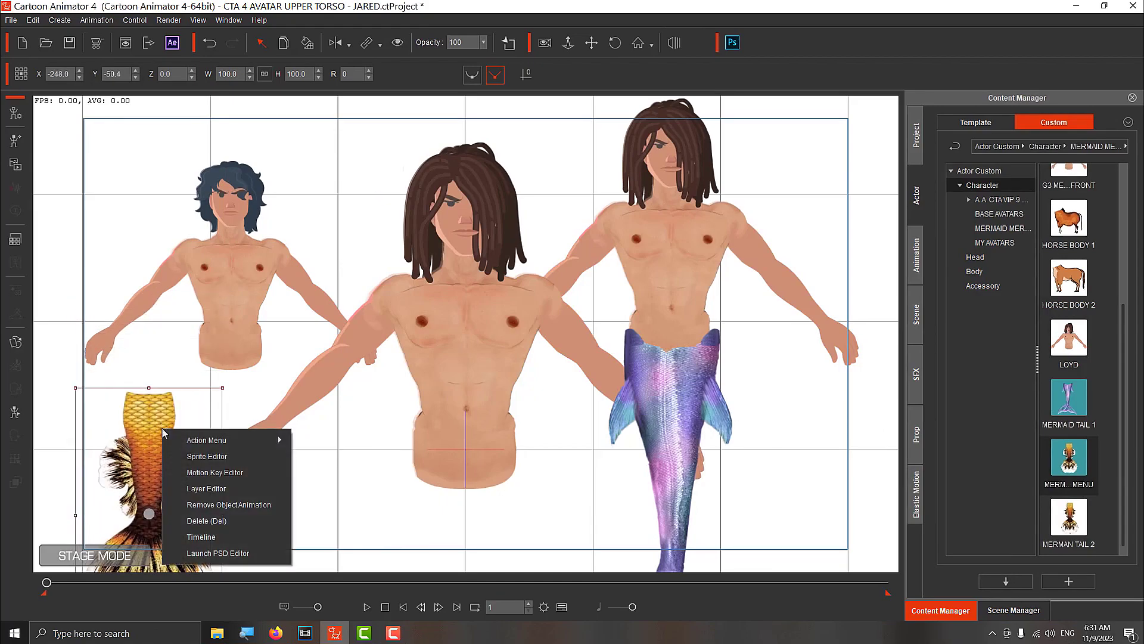
click(344, 14)
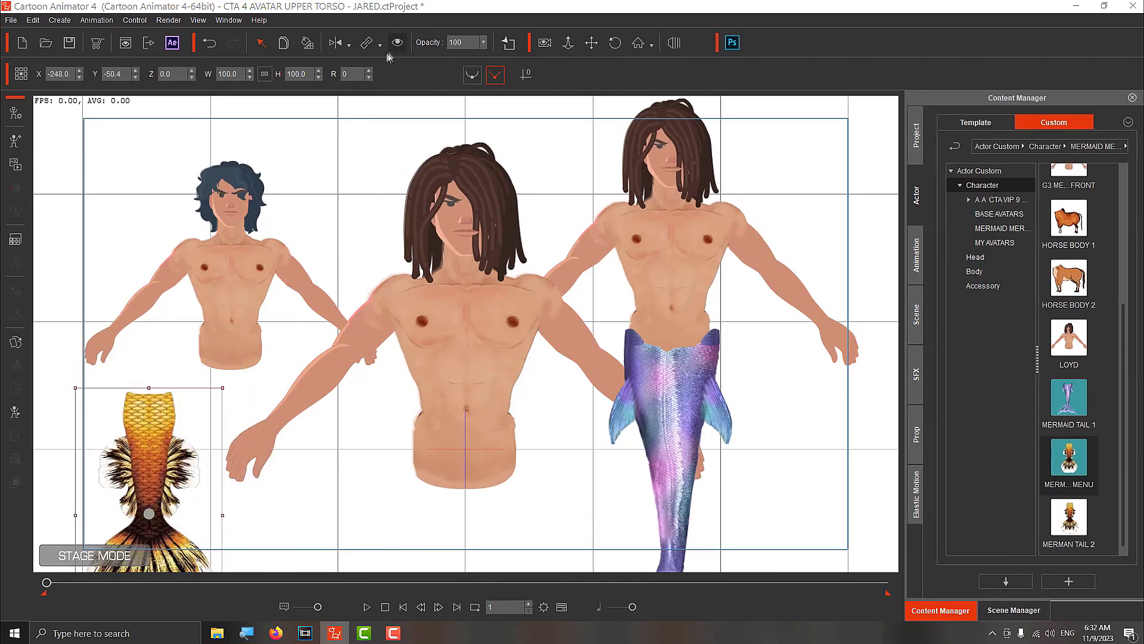
click(367, 42)
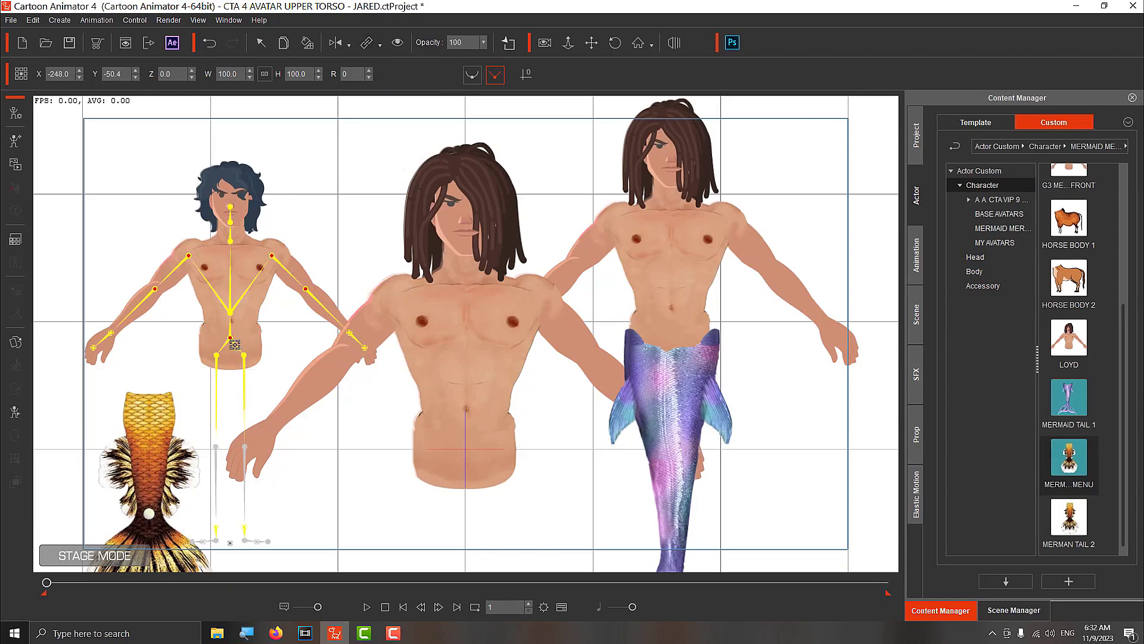
Step: Scale the golden tail to about 136.9, bring it in front at Z 27.0 and align it with the blue-haired merman's waist
drag(181, 560, 263, 438)
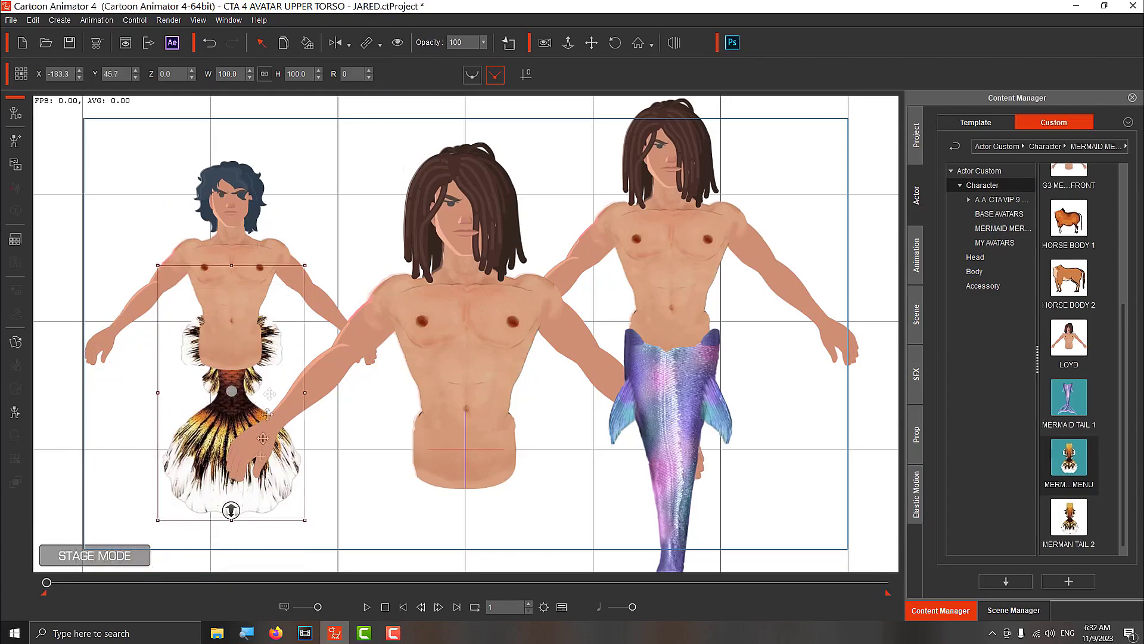
drag(232, 510, 226, 546)
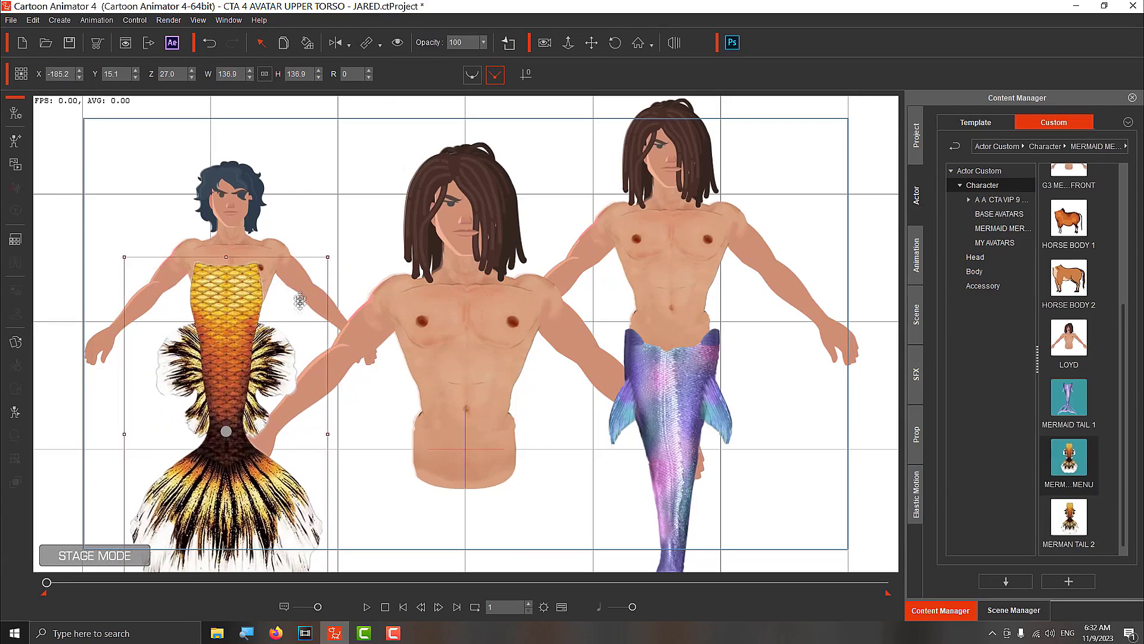
drag(300, 301, 302, 368)
click(244, 297)
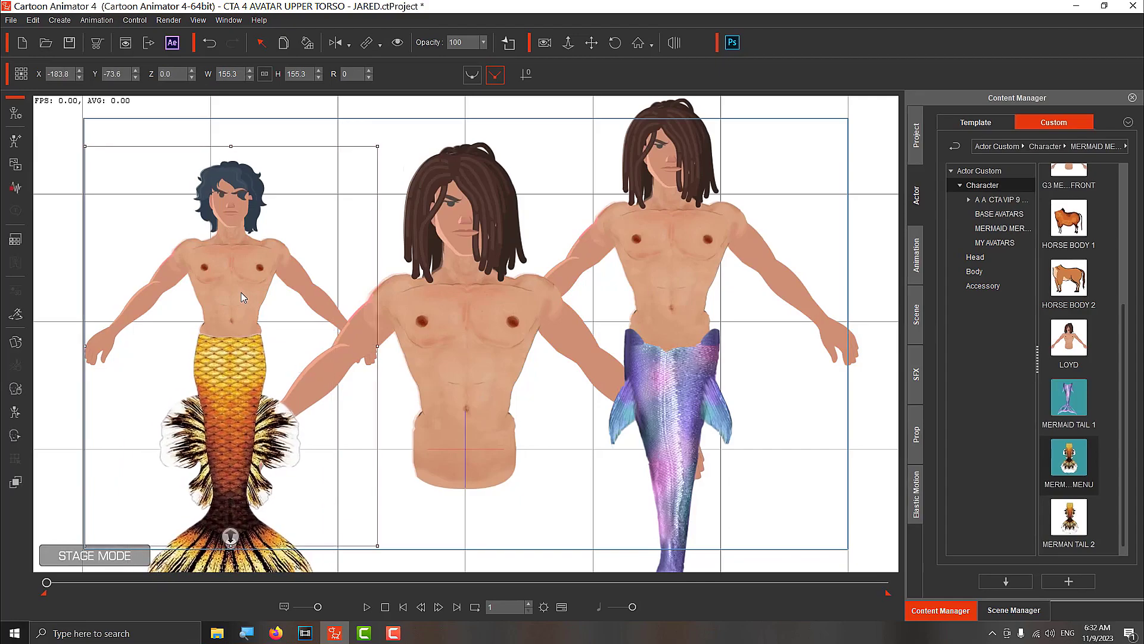
Step: Play back the scene, then apply the MERMAID TAIL 2 GOLDEN- MOTION 1 action to the golden tail and stop playback
click(367, 606)
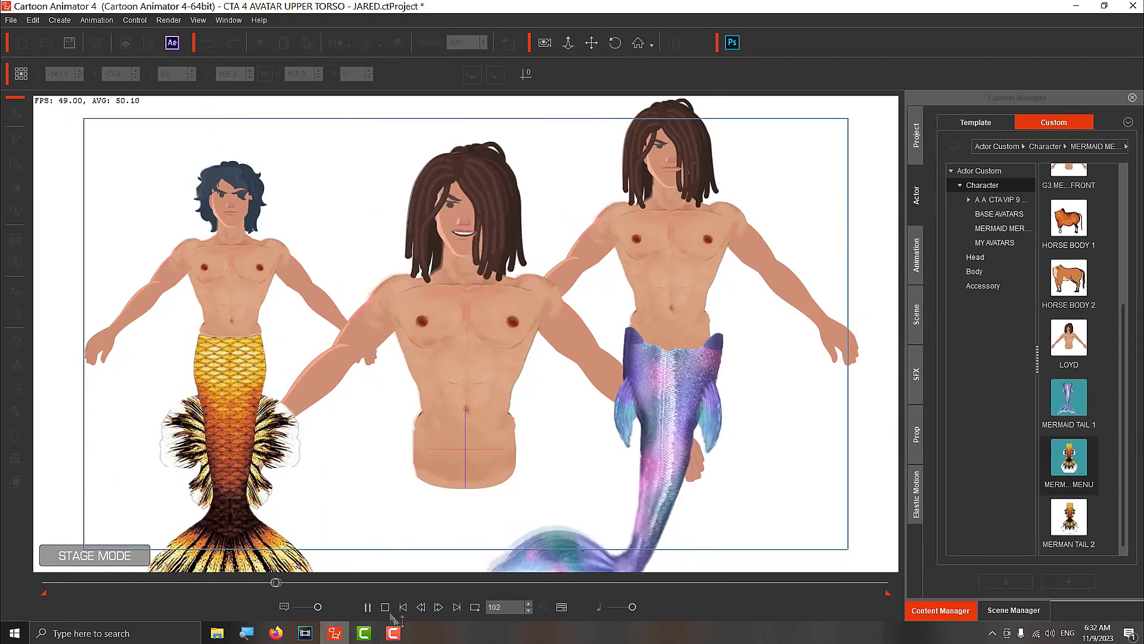
click(385, 606)
right_click(237, 465)
mouse_move(314, 473)
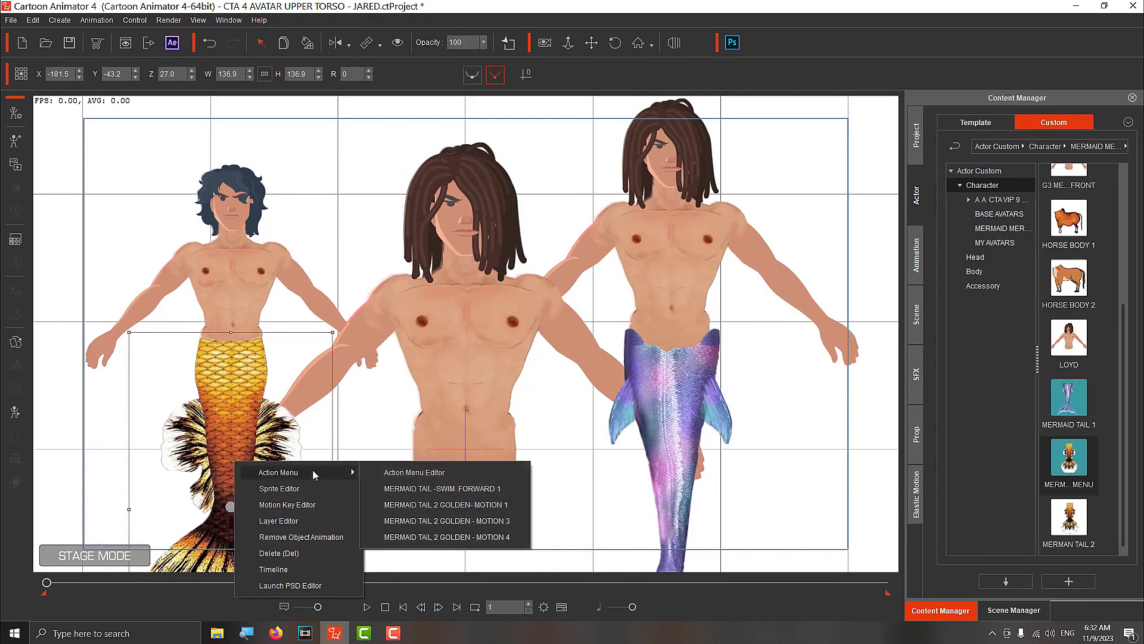
click(394, 504)
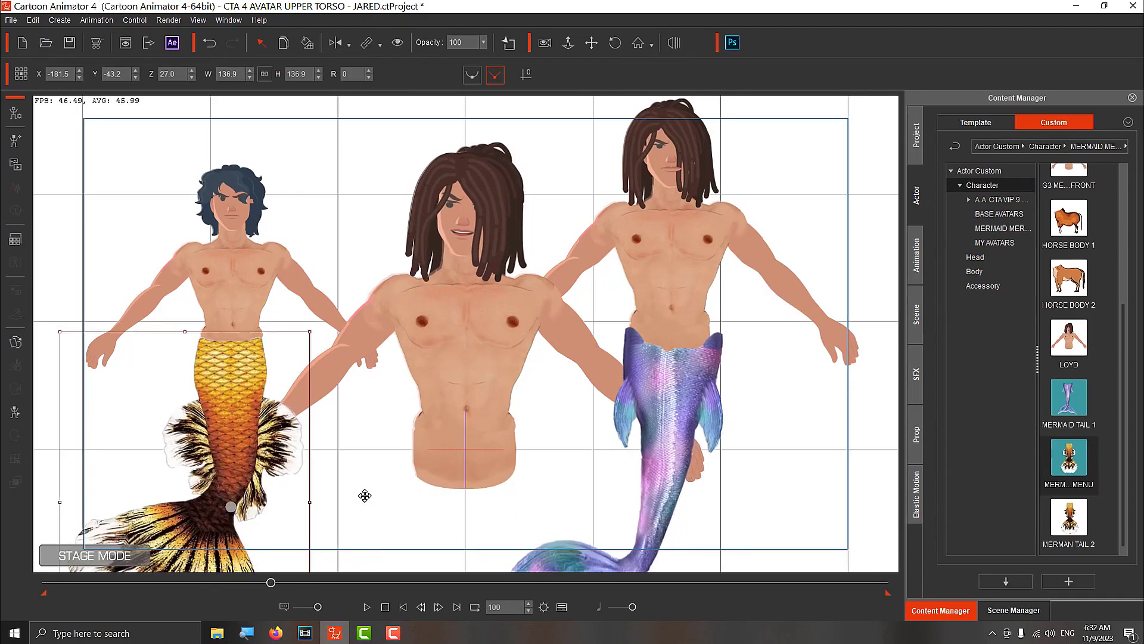
click(385, 607)
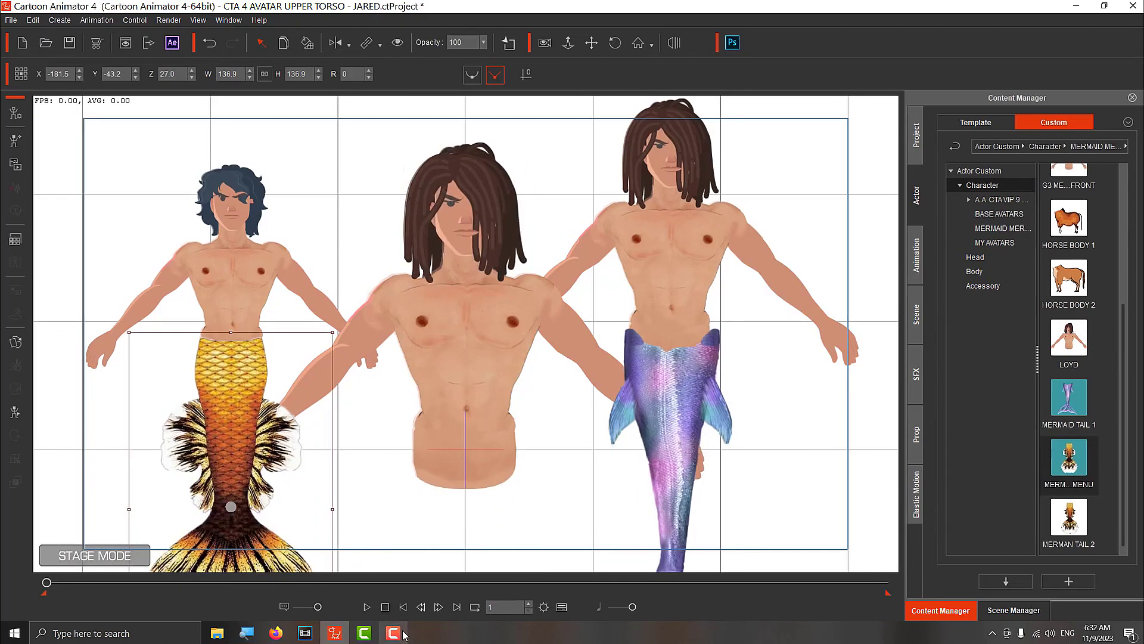